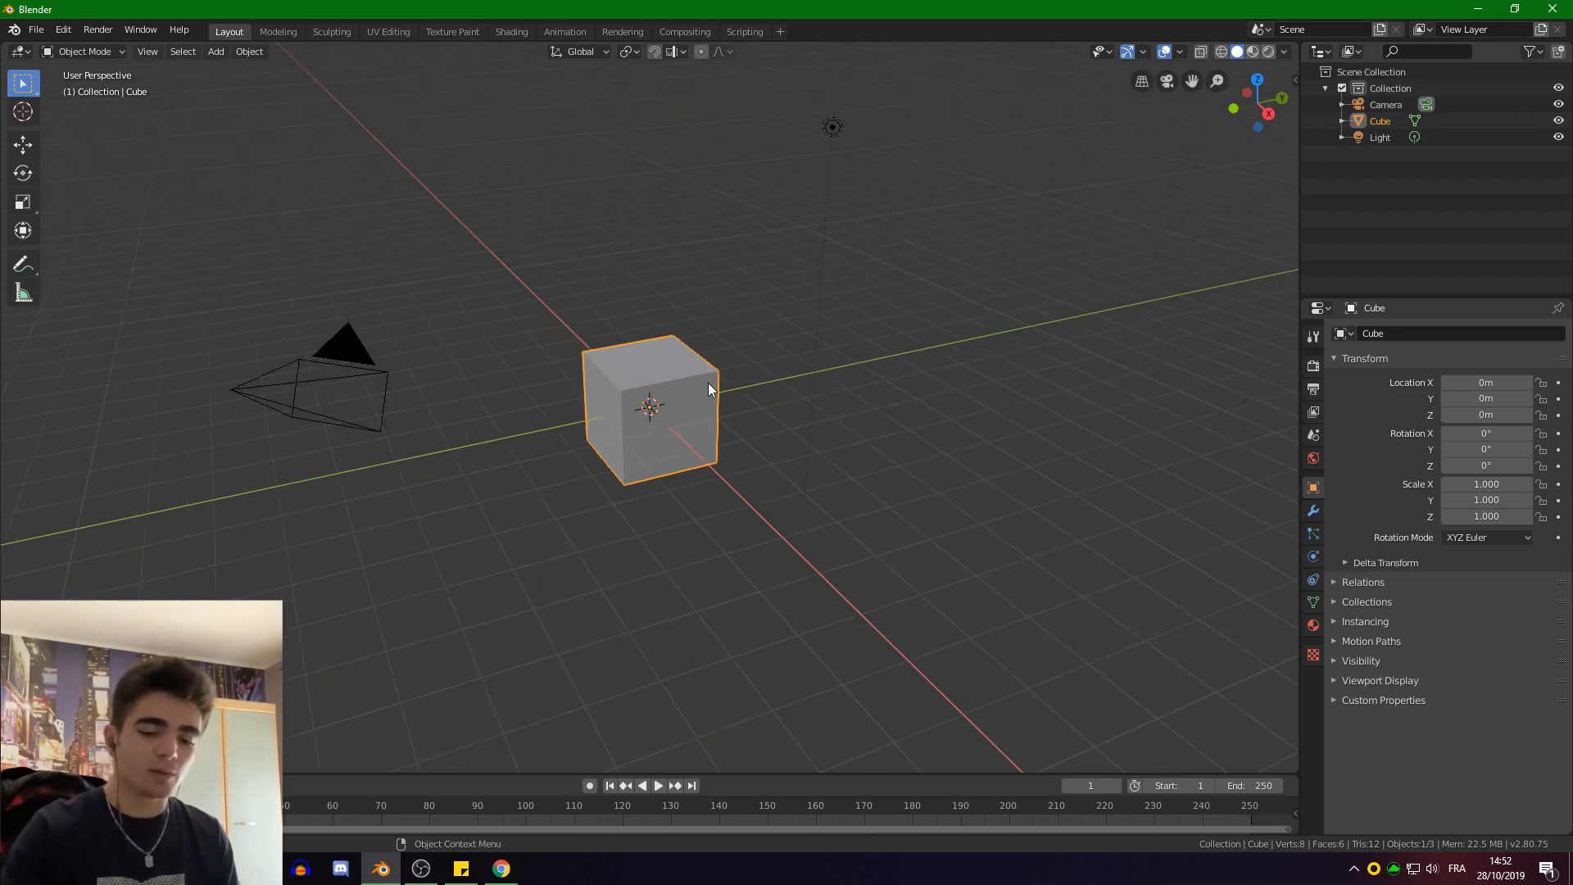
Delete the default cube and add a cylinder mesh at the origin
key("Delete")
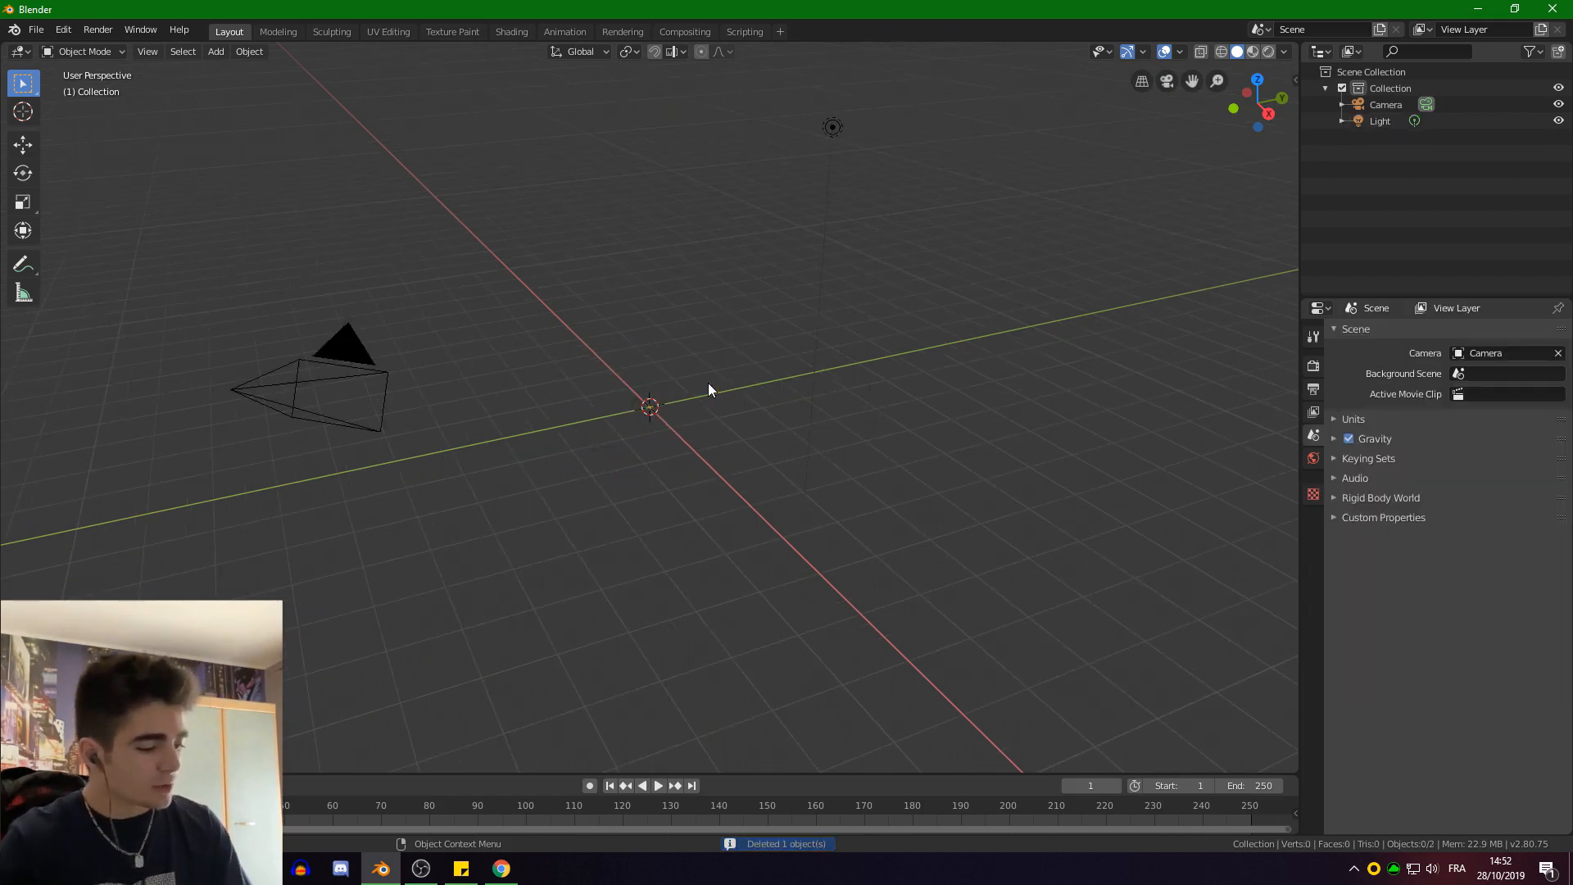
key("shift+a")
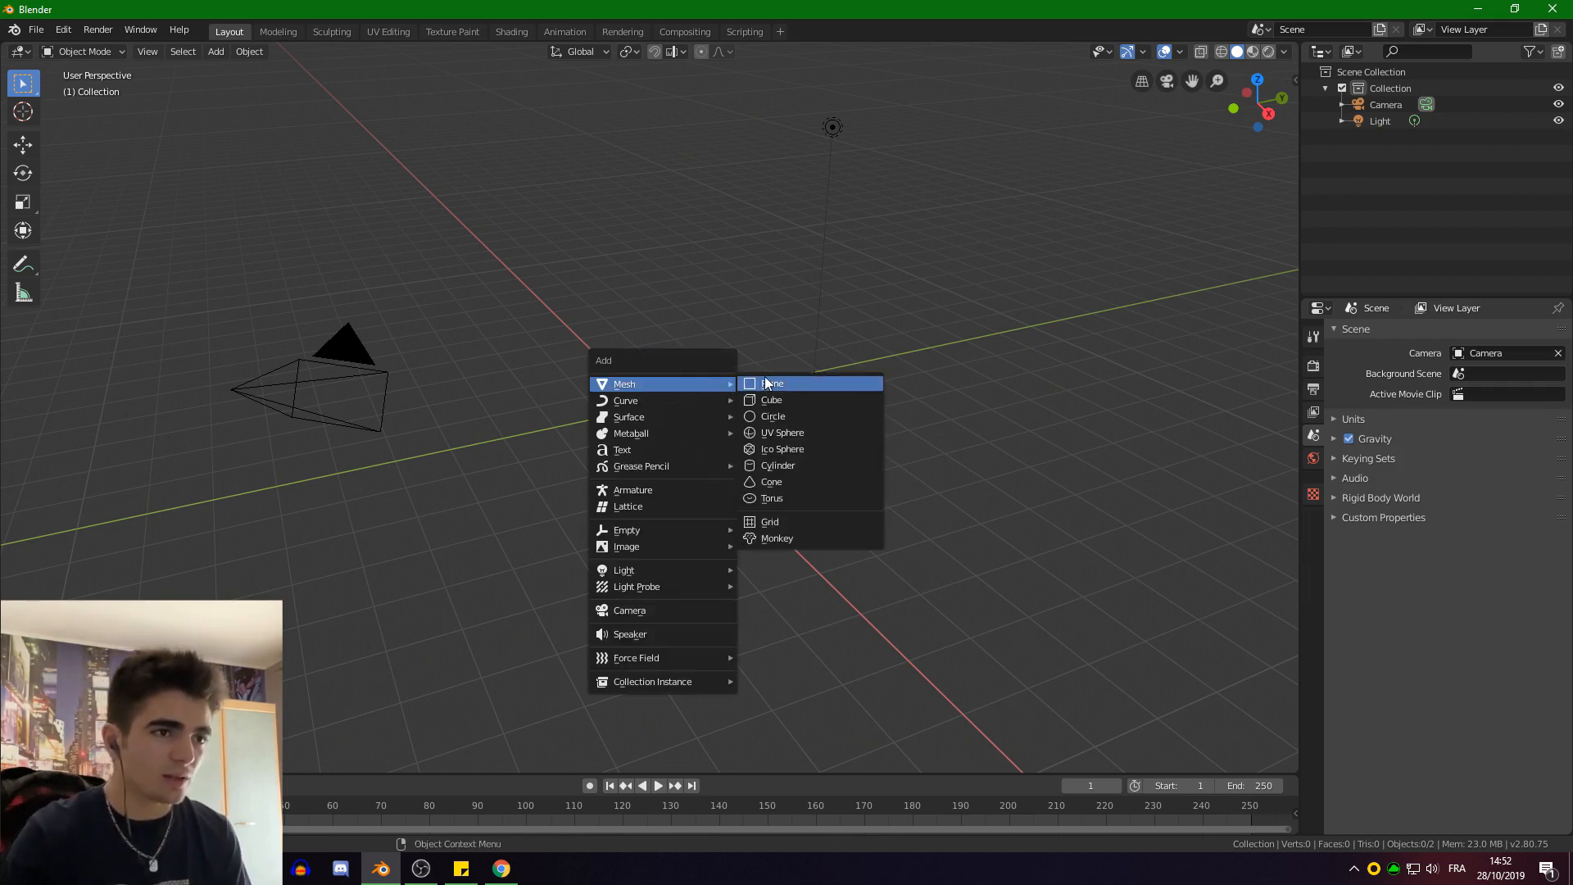
left_click(793, 469)
scroll(585, 510, "up", 5)
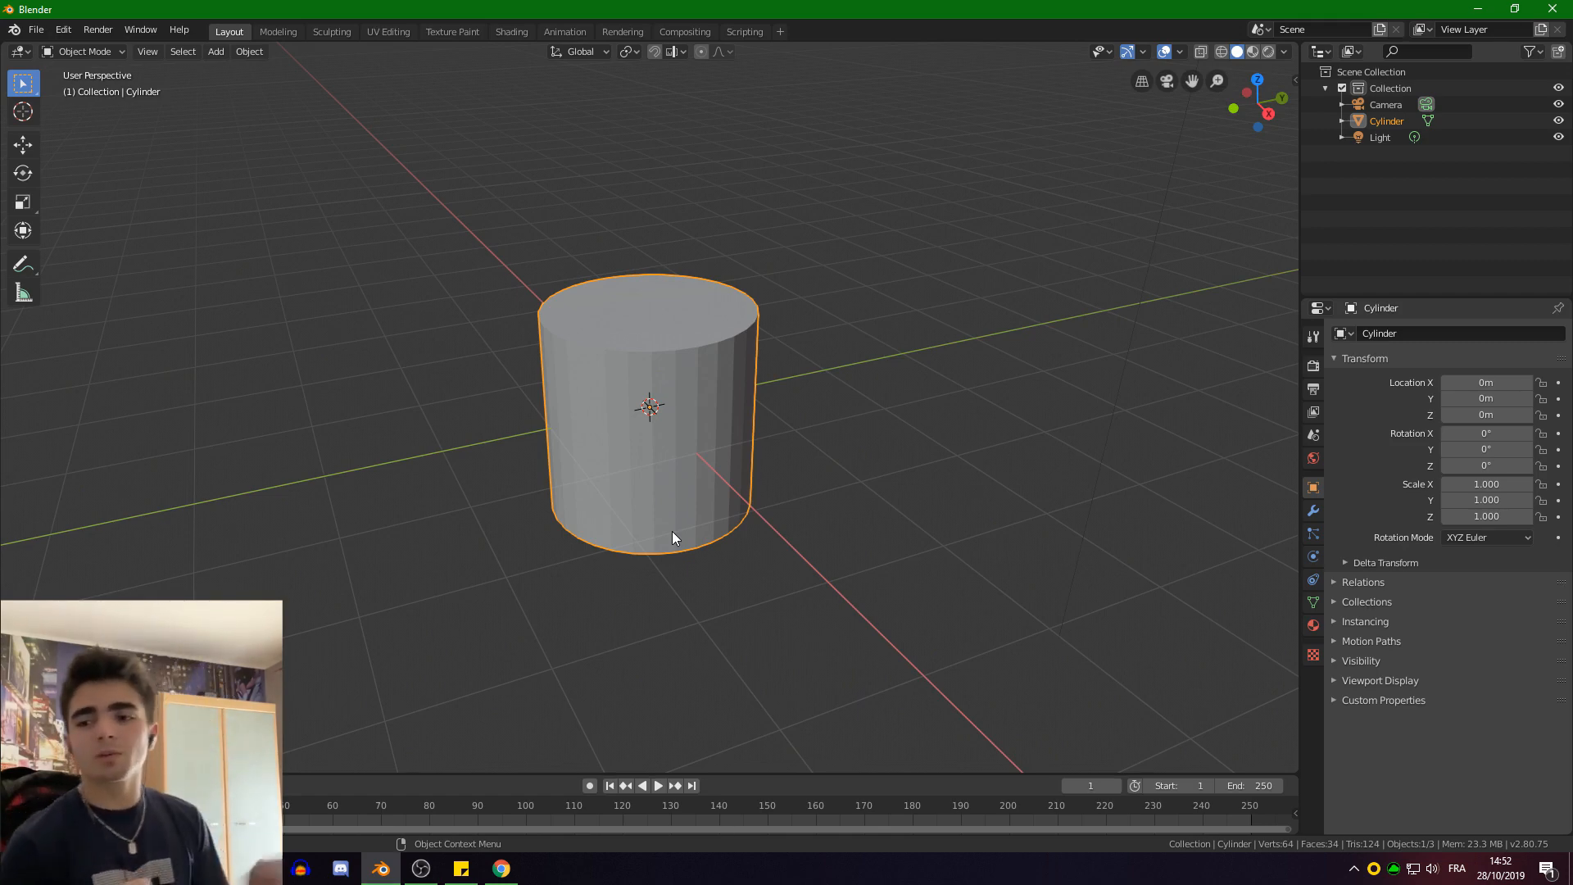
scroll(713, 474, "up", 3)
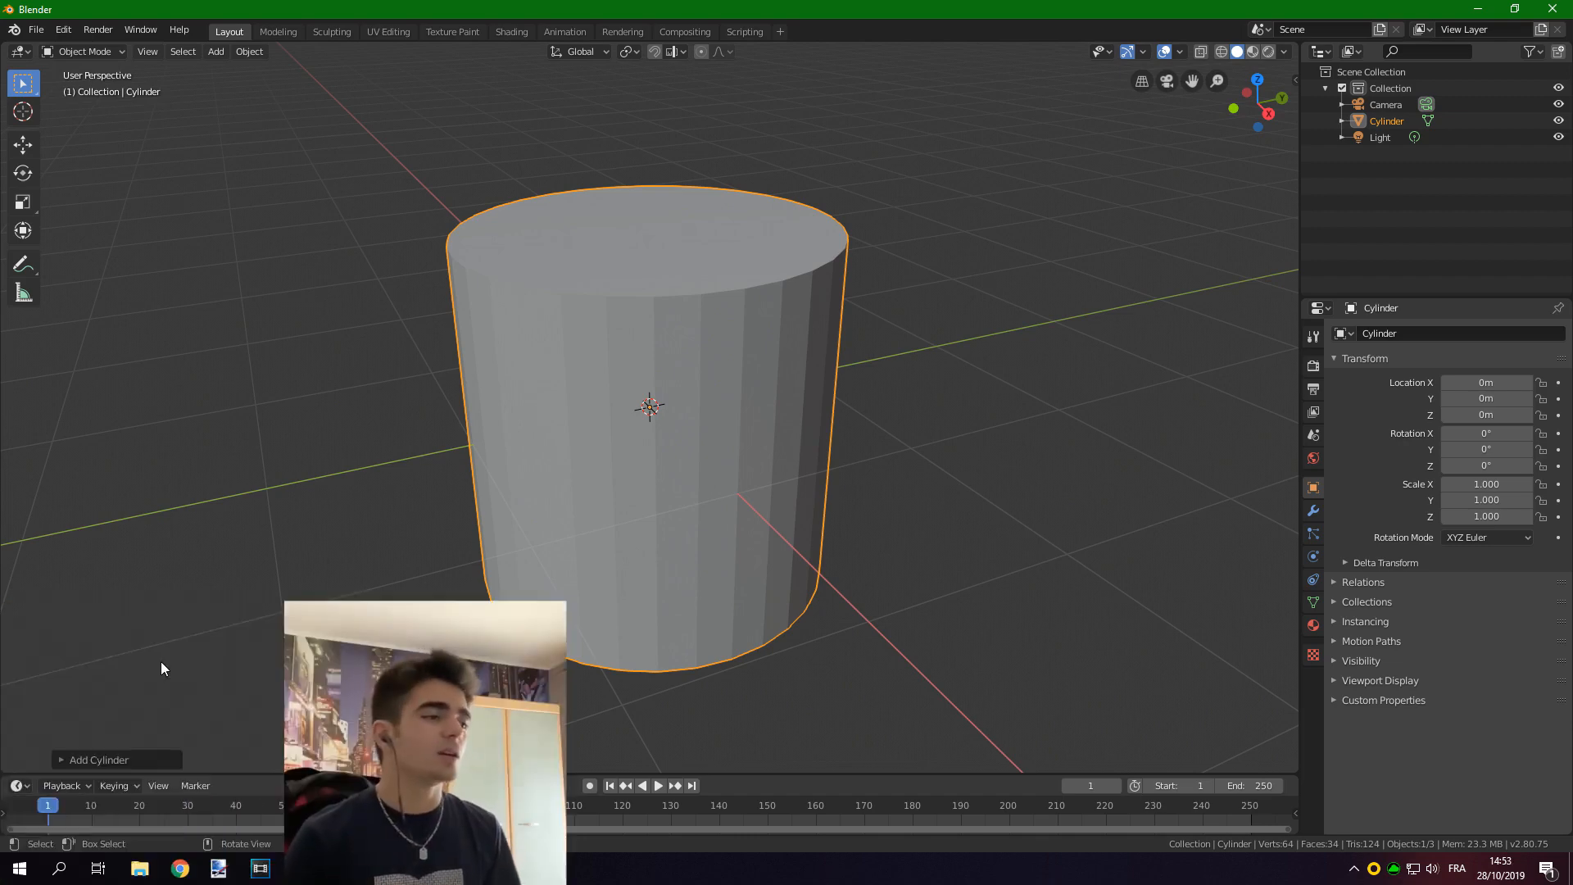
Set the new cylinder's vertex count to 8
left_click(62, 758)
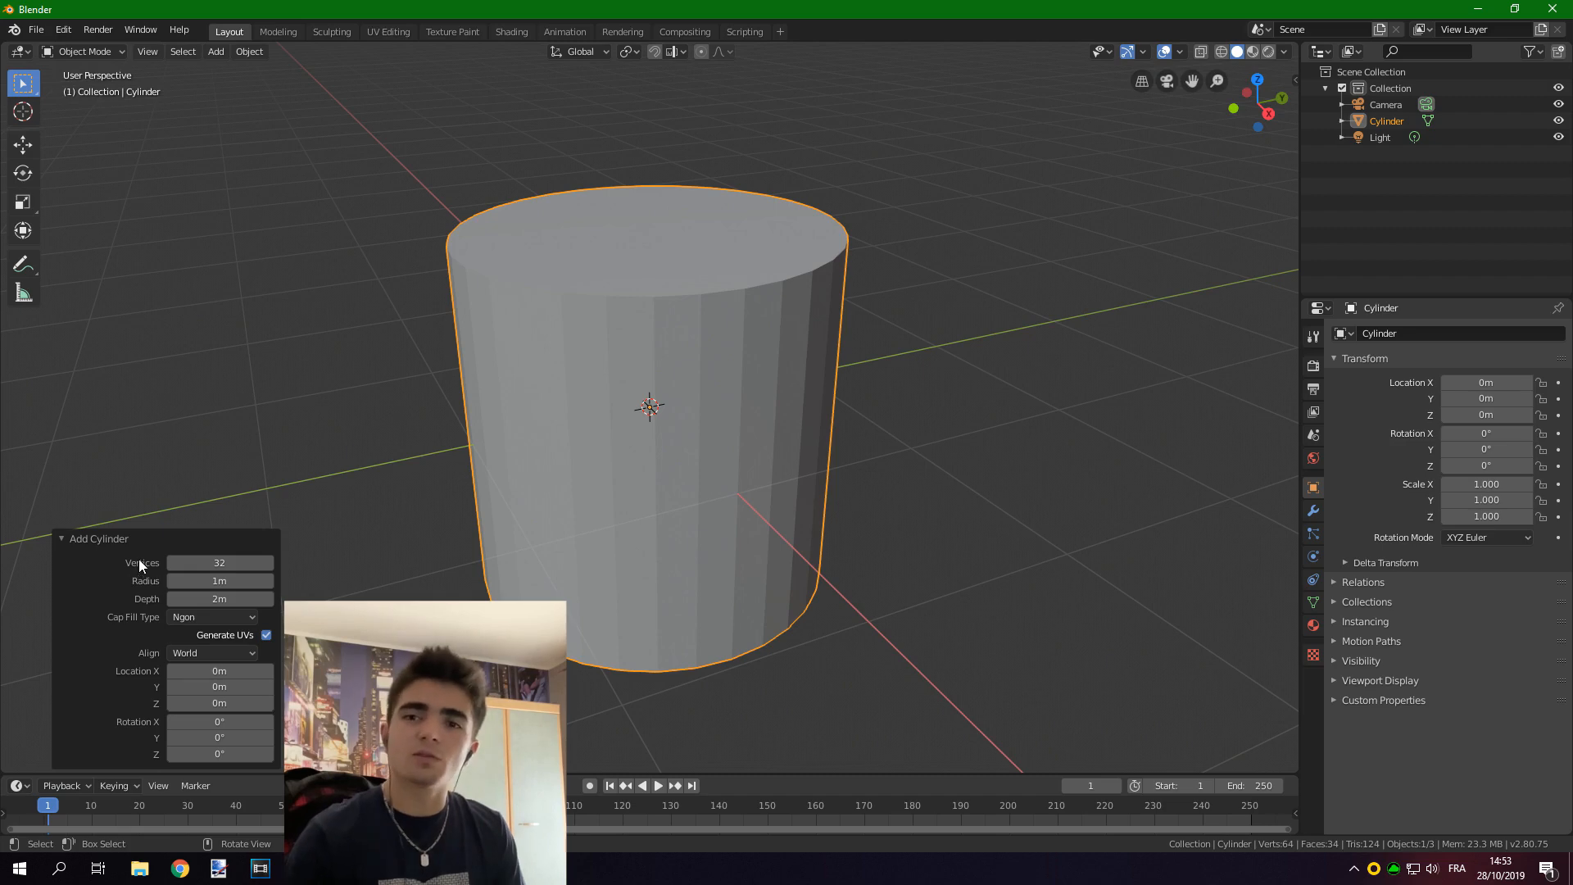
left_click(237, 564)
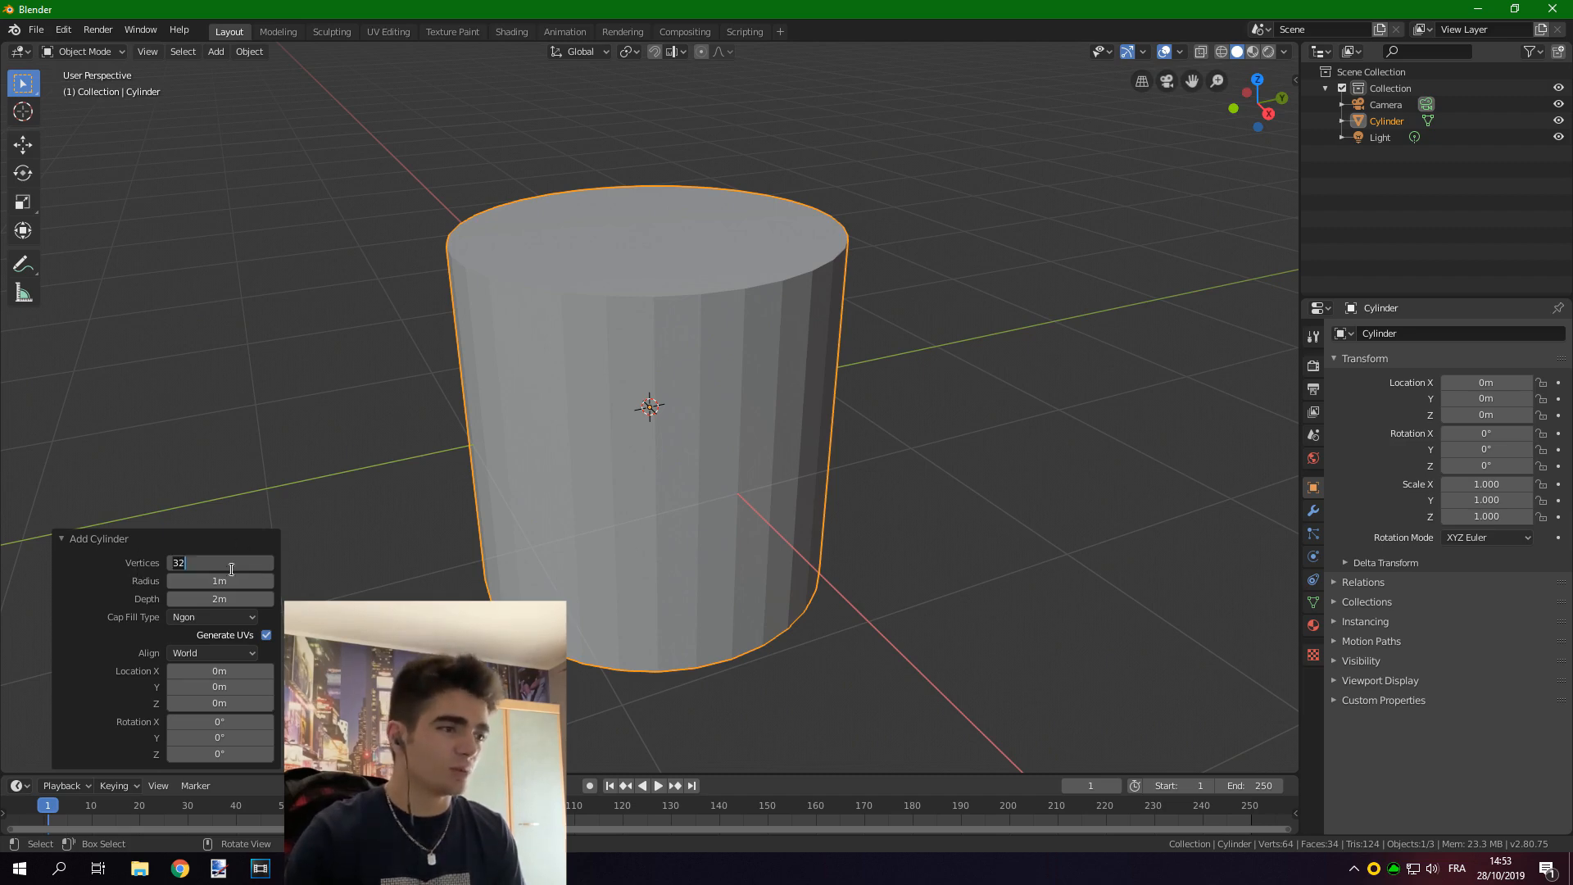
type("8")
key("Return")
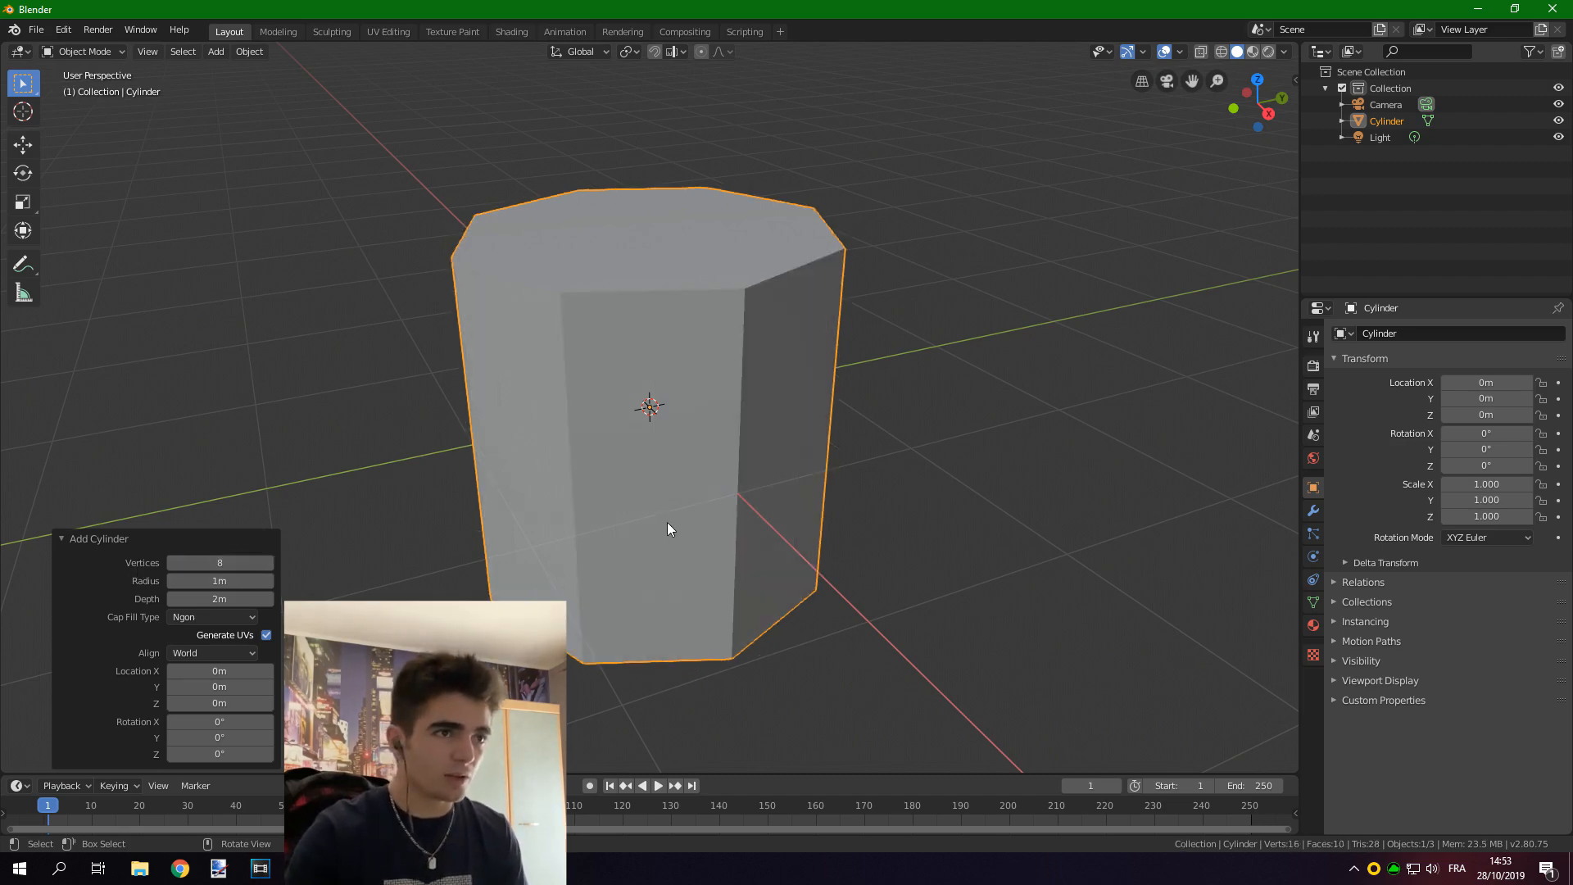
scroll(667, 524, "down", 2)
middle_click_drag(669, 527, 477, 552)
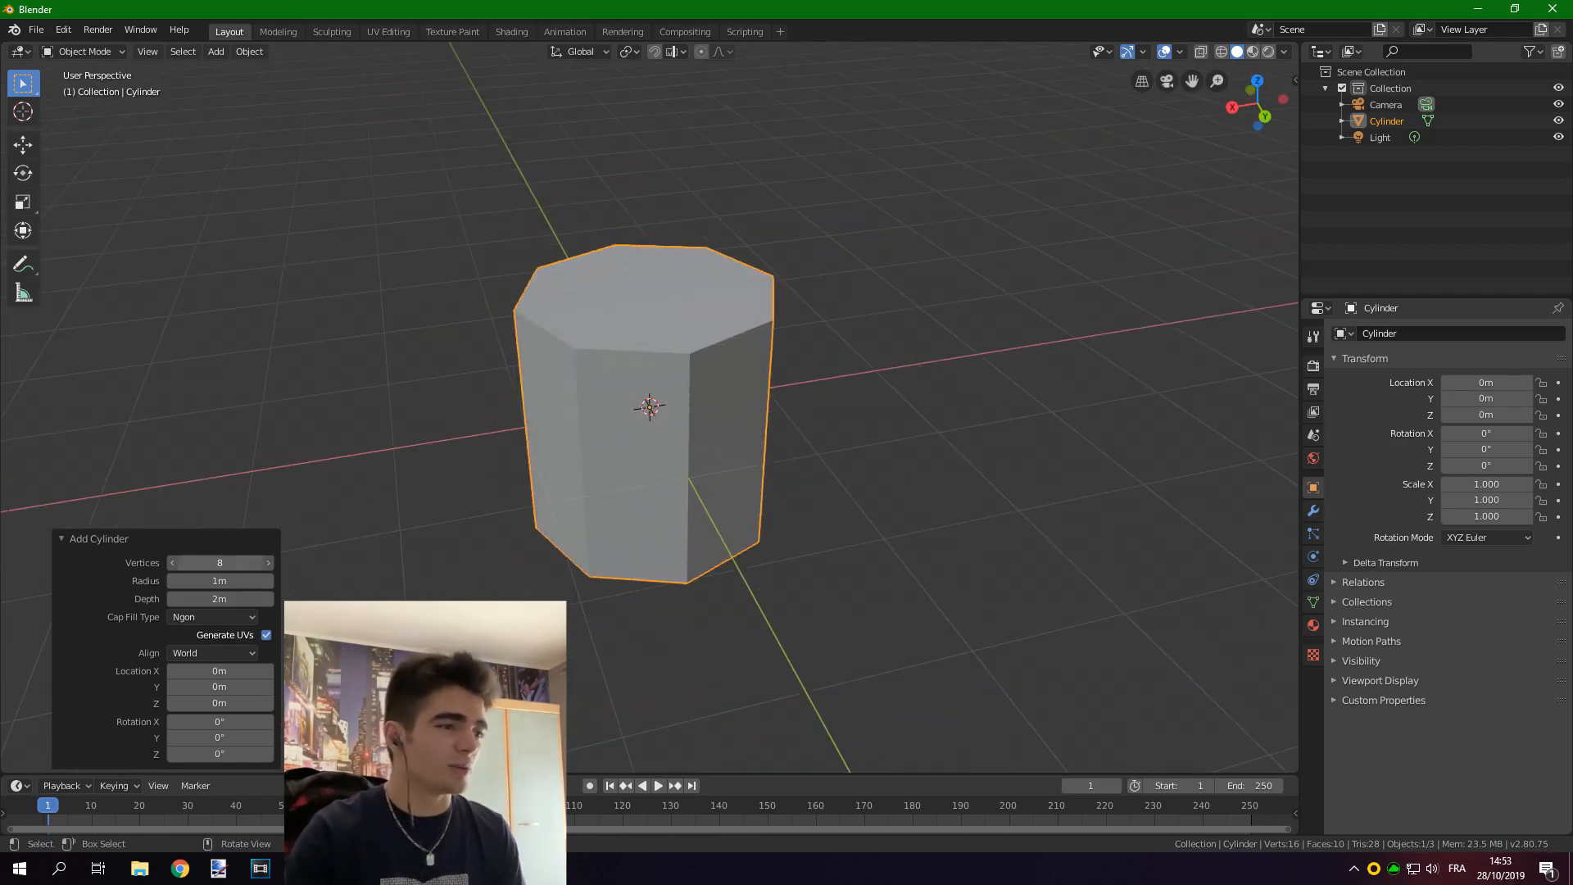
Try the cylinder with 6 vertices, set the count back to 8 and collapse its creation settings
left_click_drag(233, 564, 222, 564)
middle_click_drag(544, 527, 203, 557)
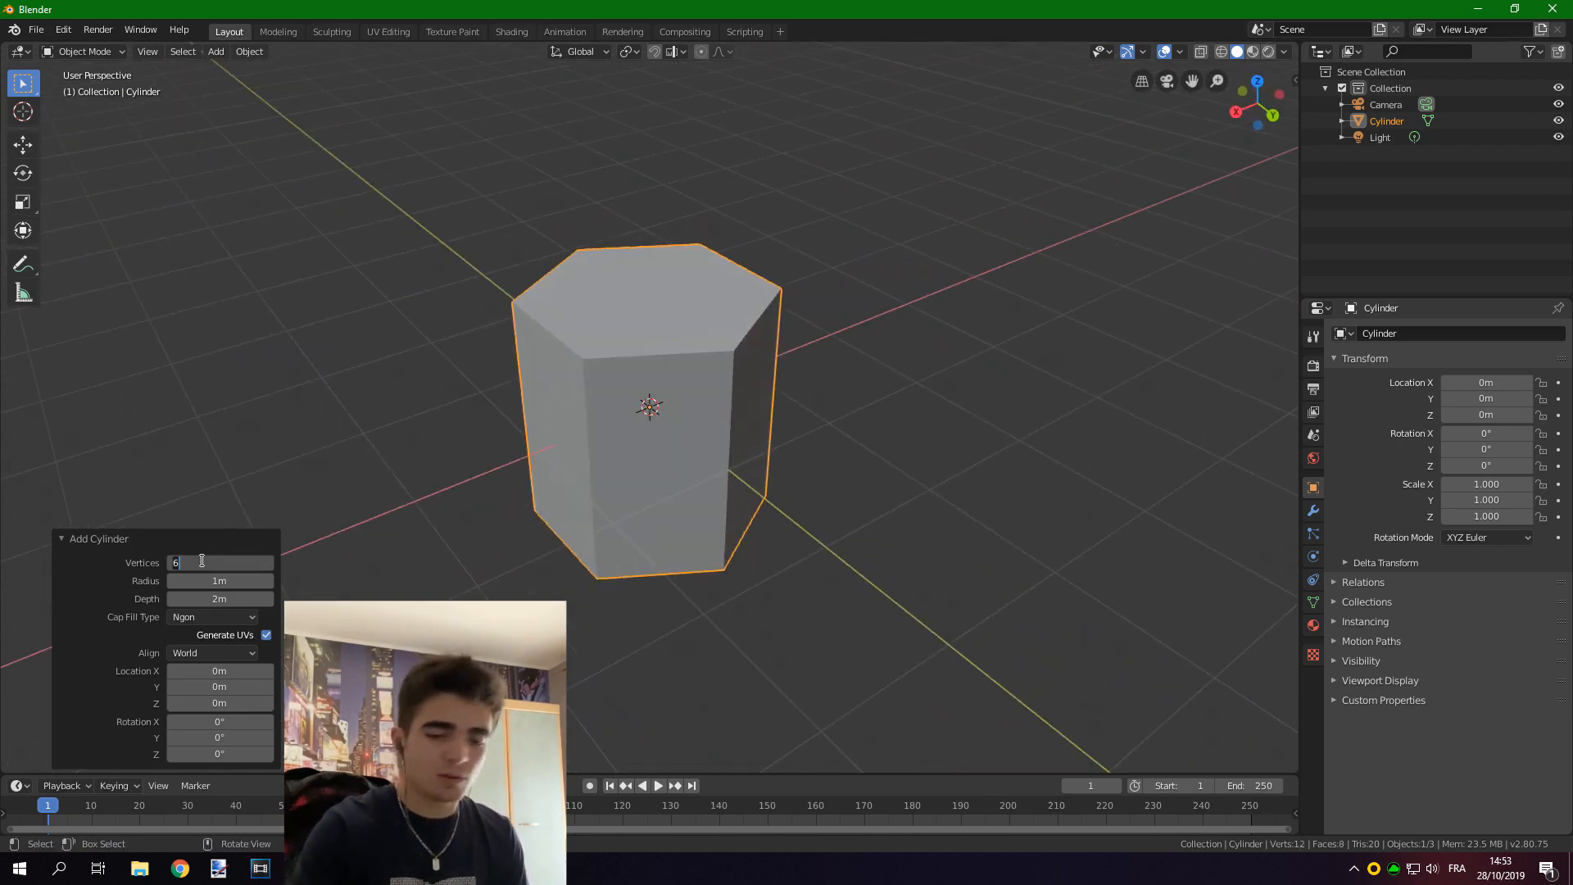
left_click_drag(204, 560, 207, 560)
mouse_move(516, 573)
middle_mouse_down()
mouse_move(675, 573)
mouse_move(544, 571)
middle_mouse_up()
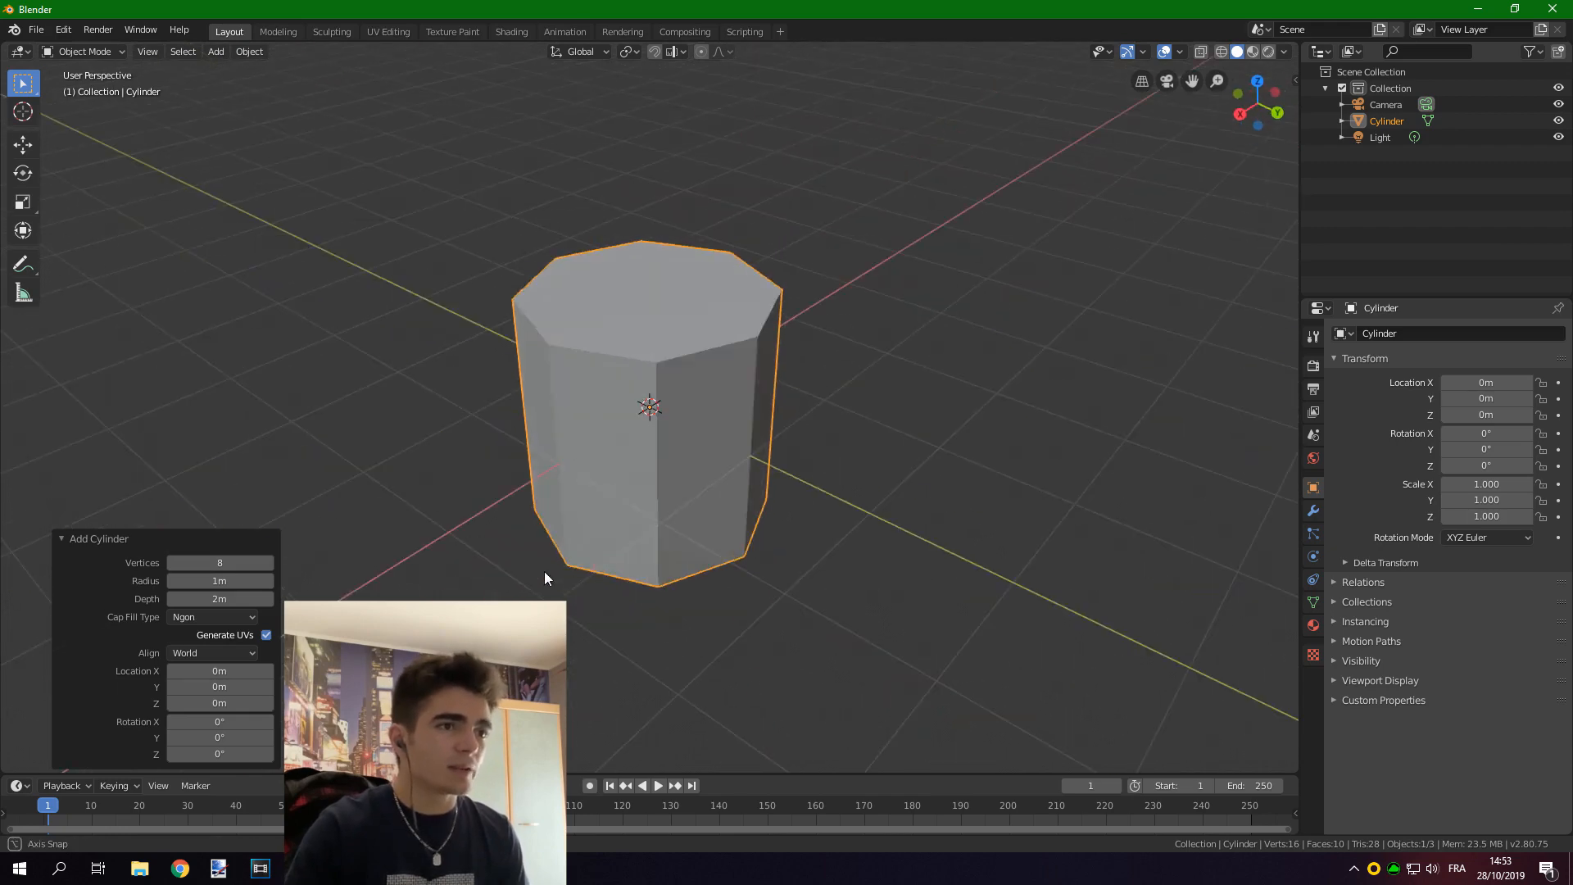
left_click(61, 538)
middle_click_drag(453, 560, 505, 598)
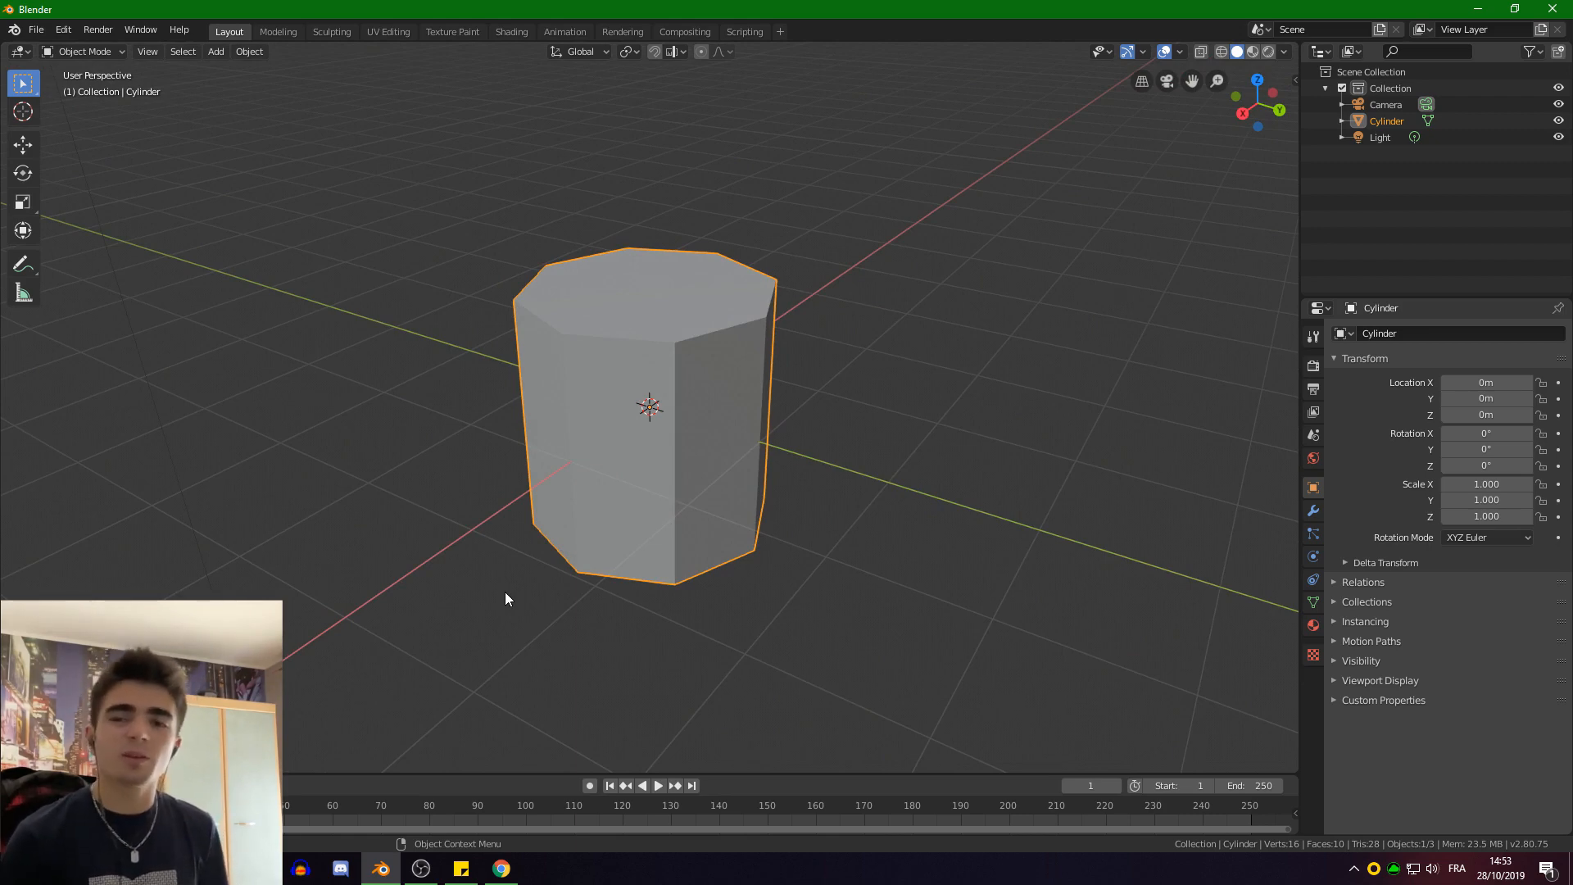
Load BIC EVOLUTION.jpg from the Ref folder as a reference image aligned to the right orthographic view
left_click(1243, 113)
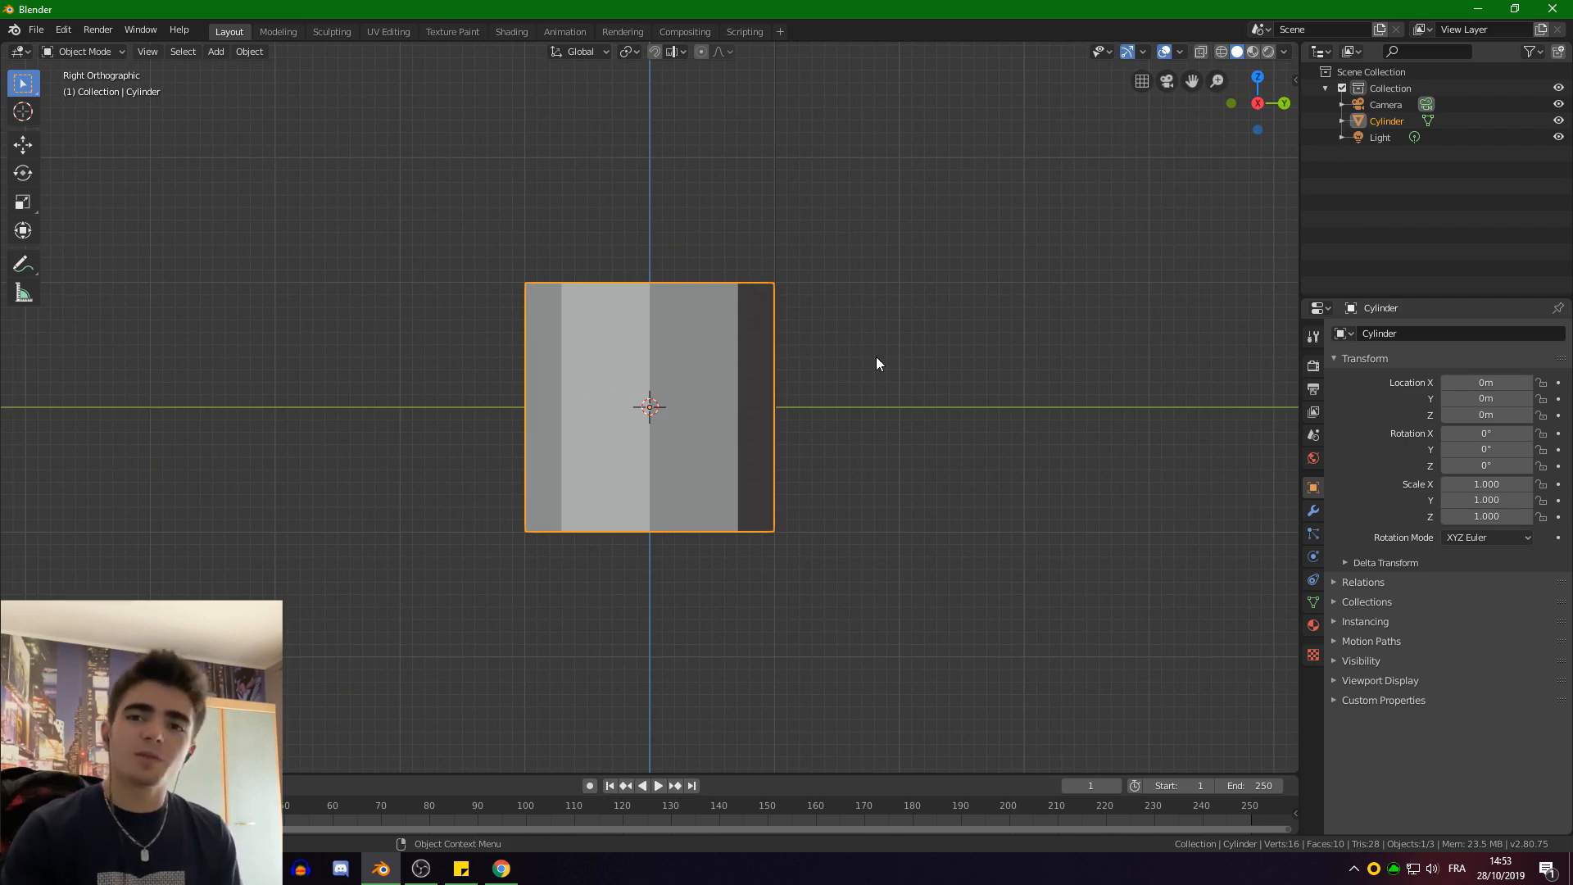
key("shift+a")
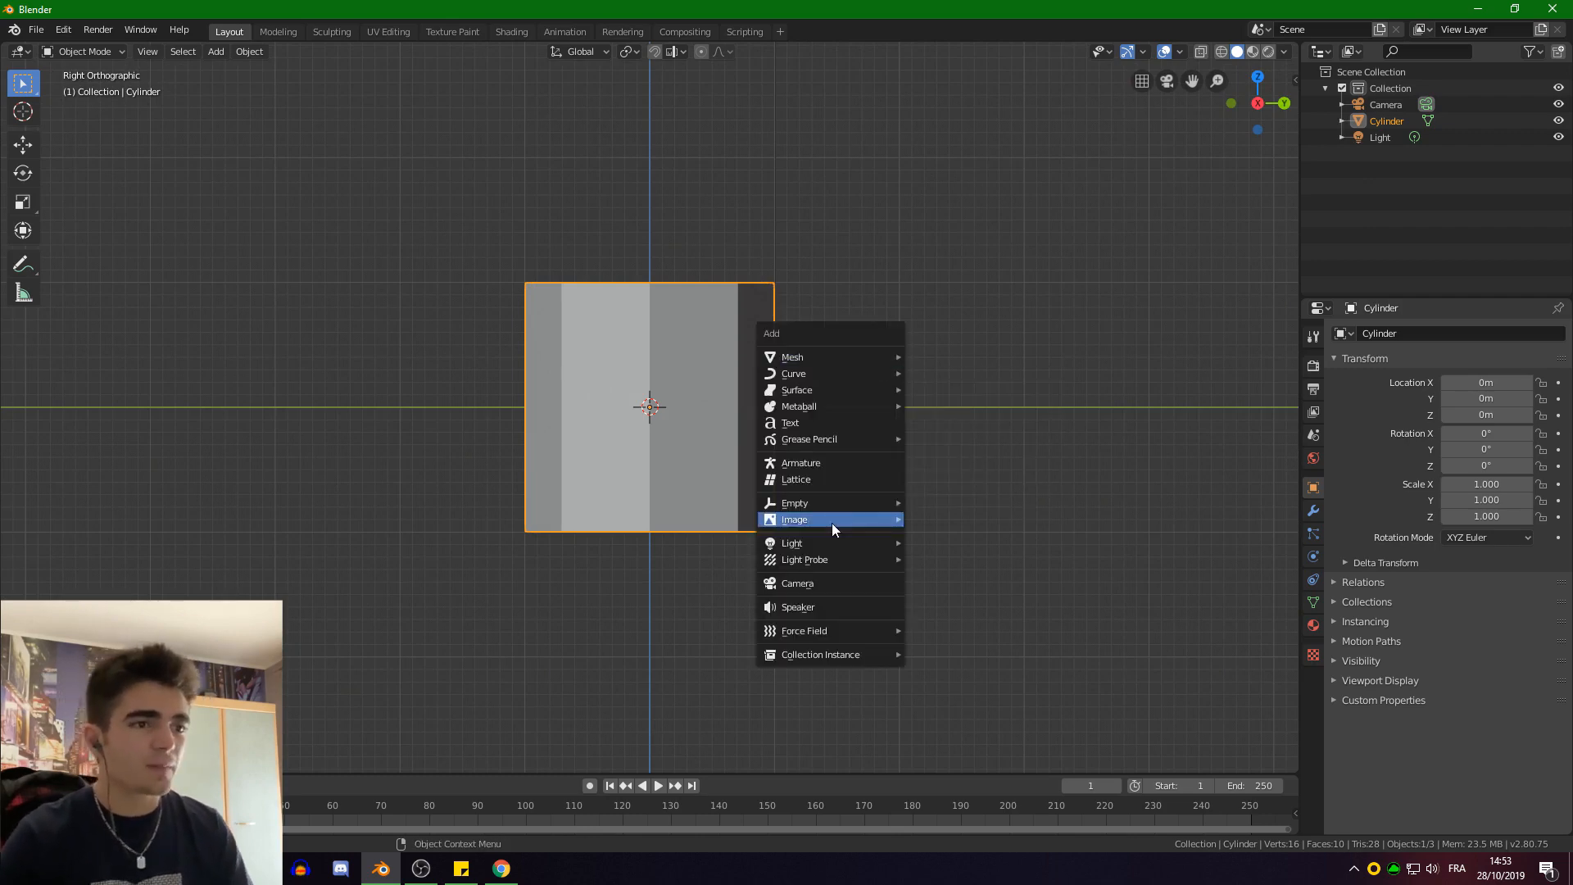
mouse_move(832, 519)
left_click(954, 517)
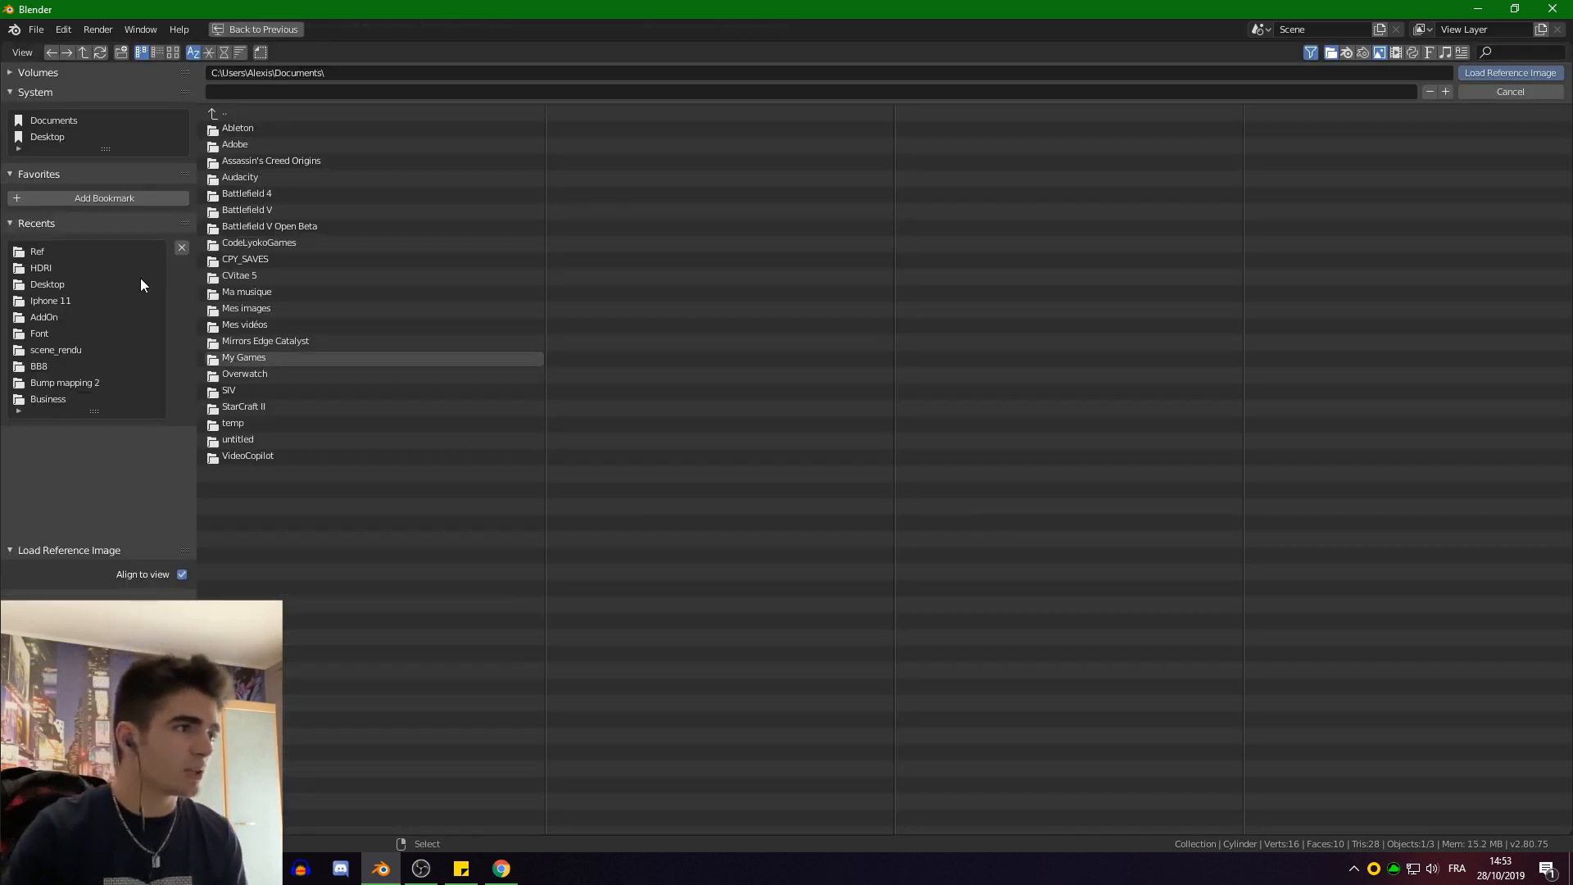
left_click(31, 251)
left_click(172, 52)
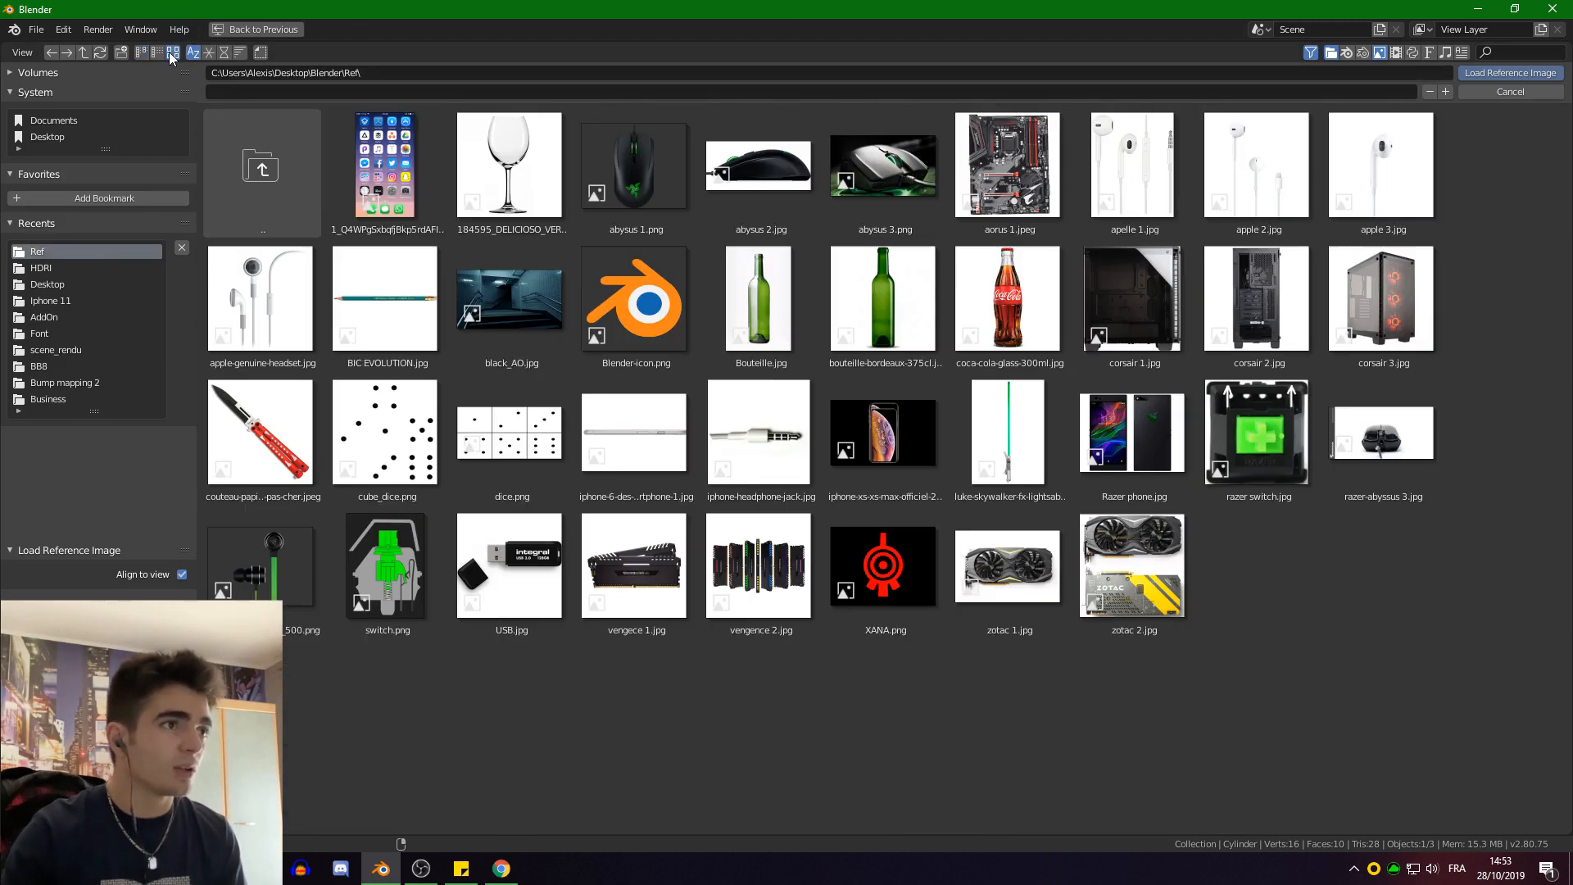
double_click(381, 322)
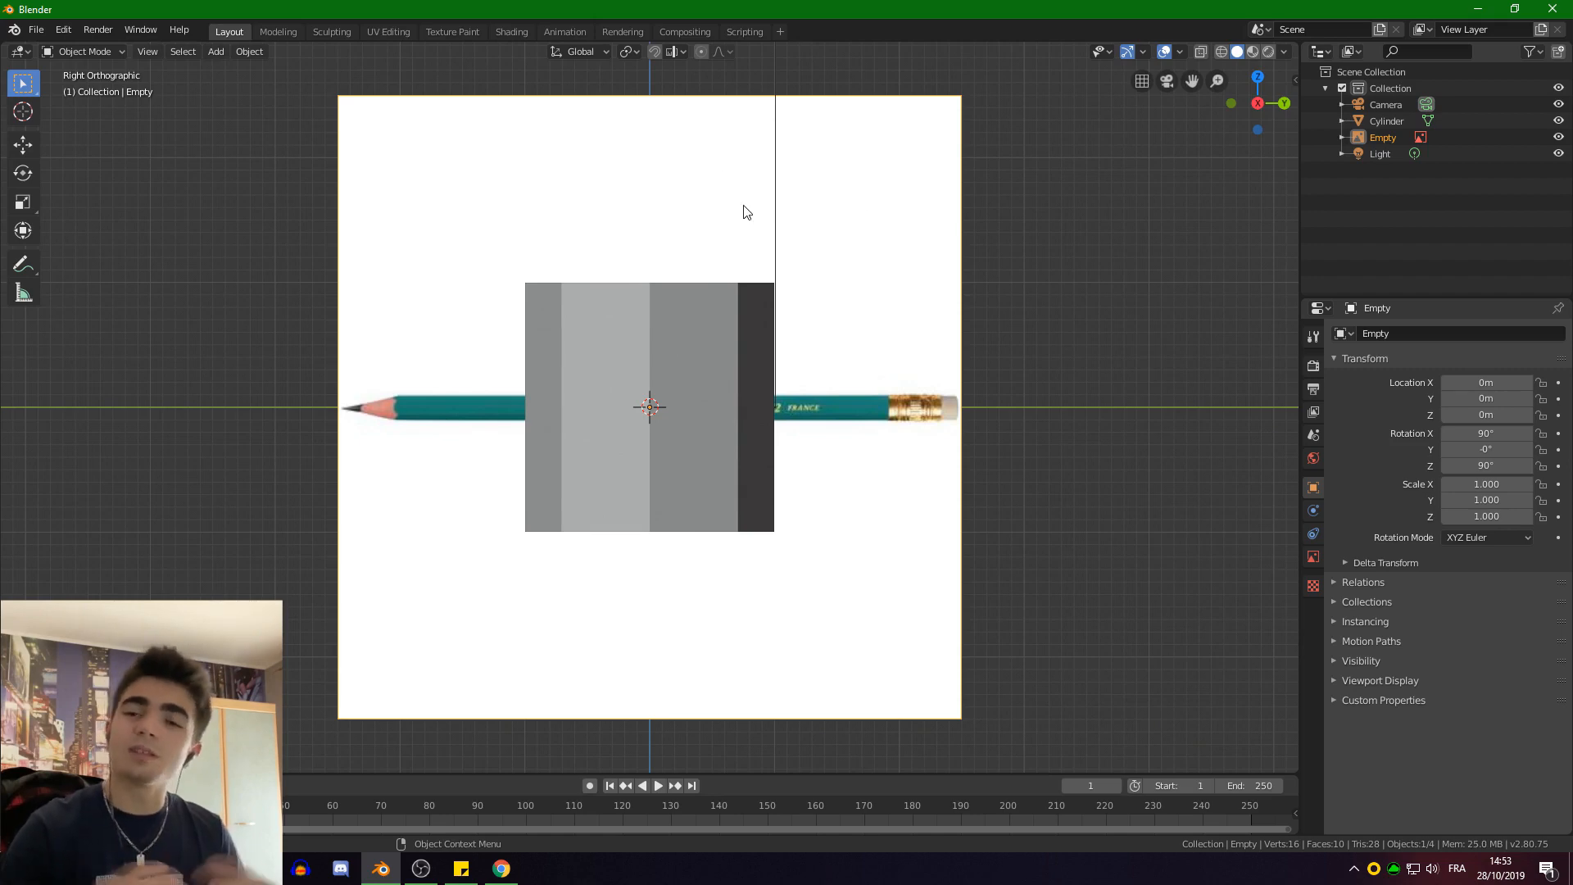
Bring up the reference image's display settings and start the Shortcut VUr key display in the viewport
left_click(1313, 557)
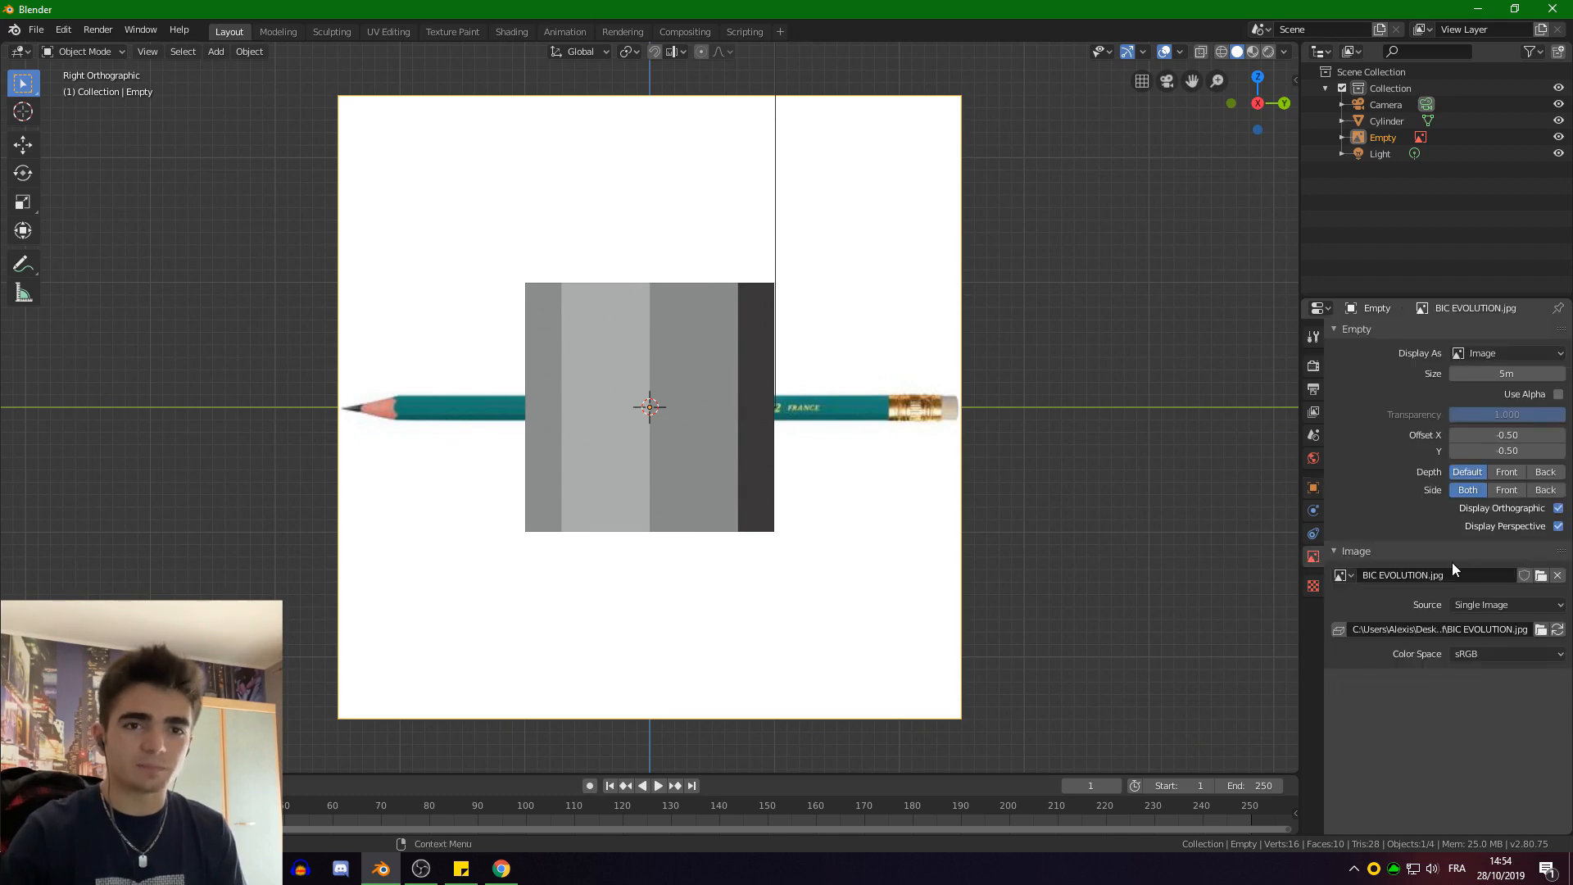
key("n")
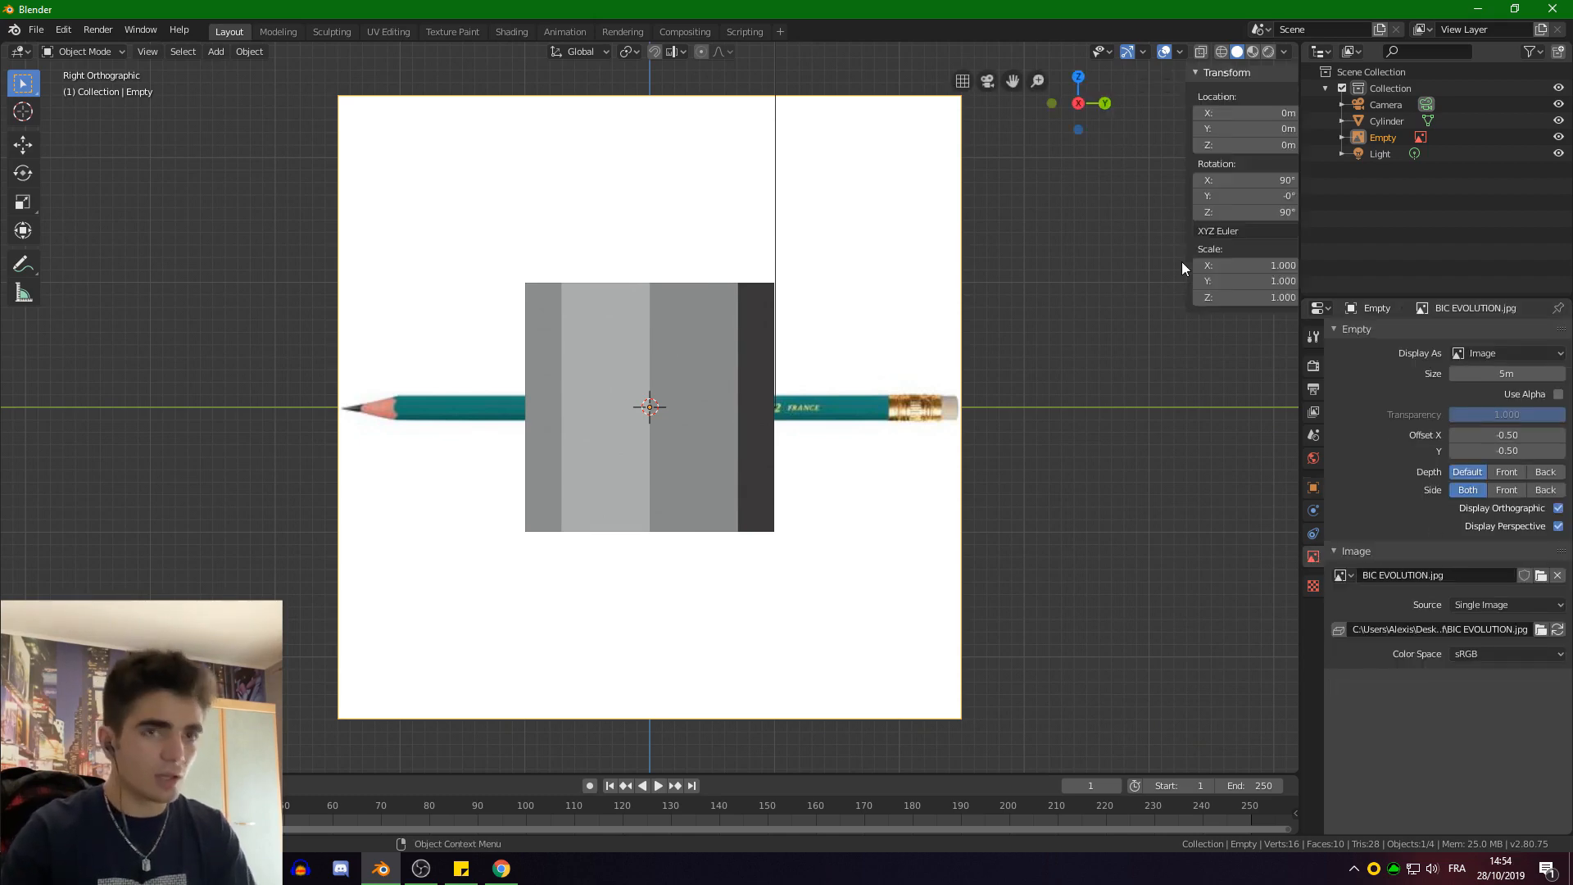
left_click(1290, 191)
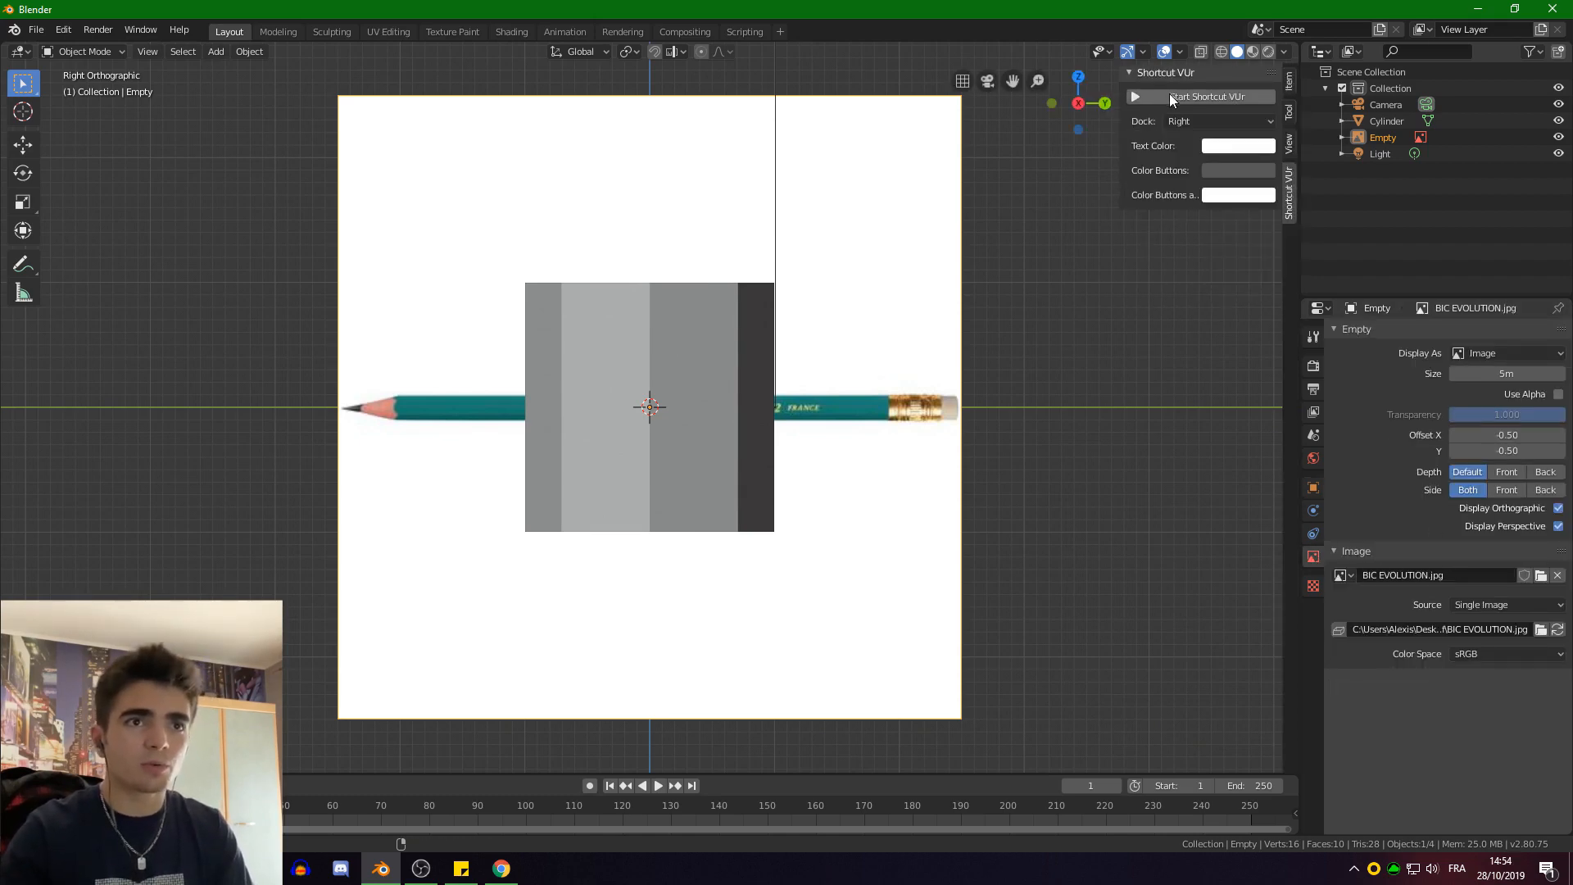
left_click(1165, 97)
scroll(1218, 494, "down", 1)
scroll(1235, 721, "up", 2)
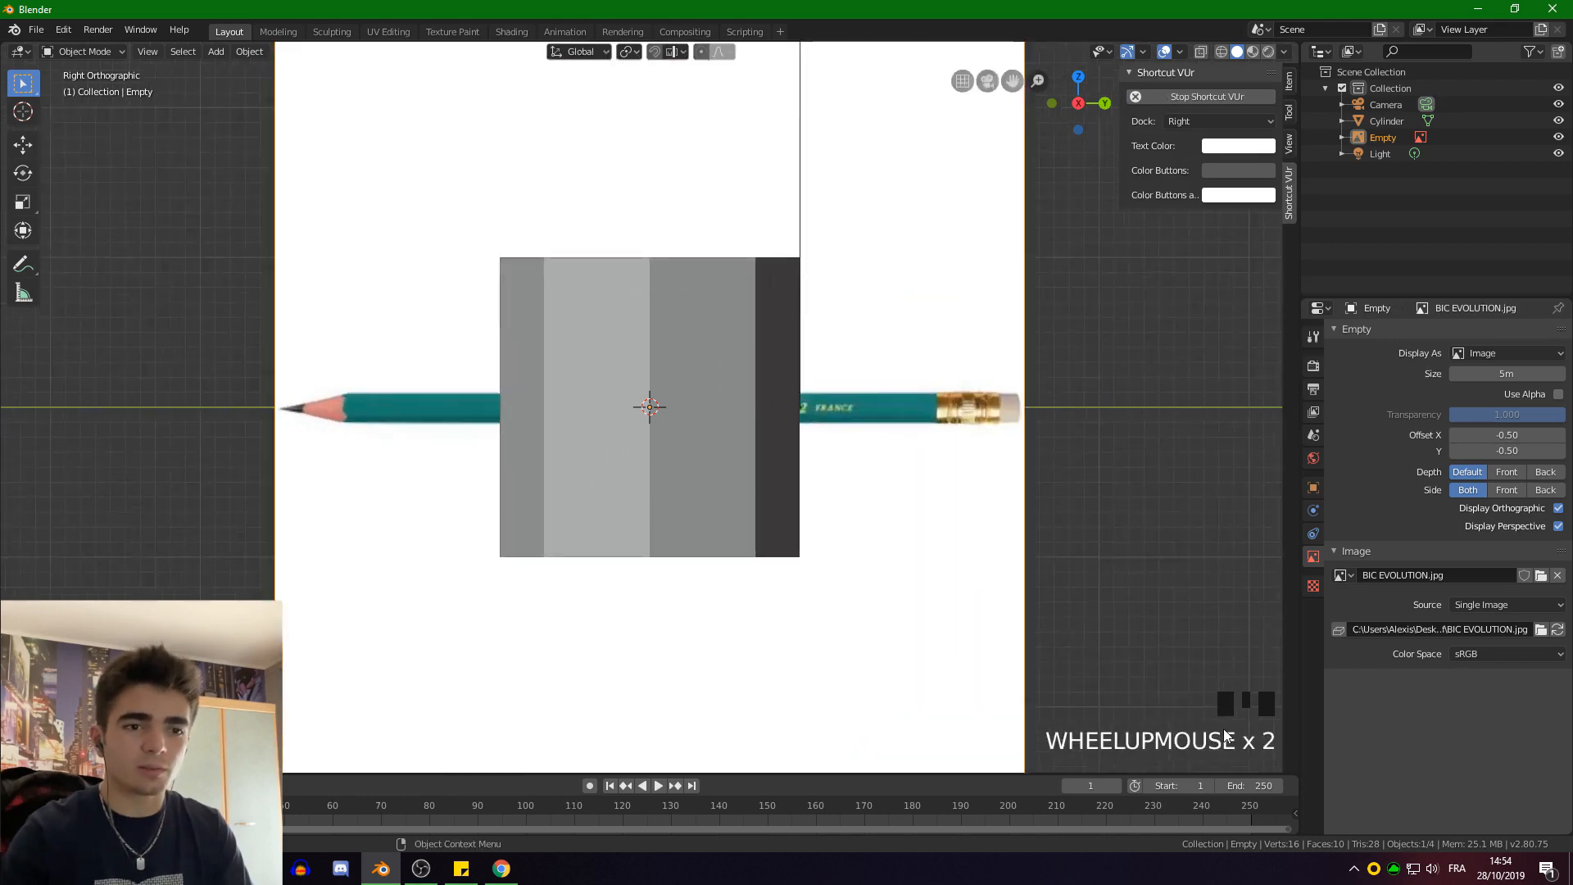
key("n")
scroll(1108, 307, "down", 1)
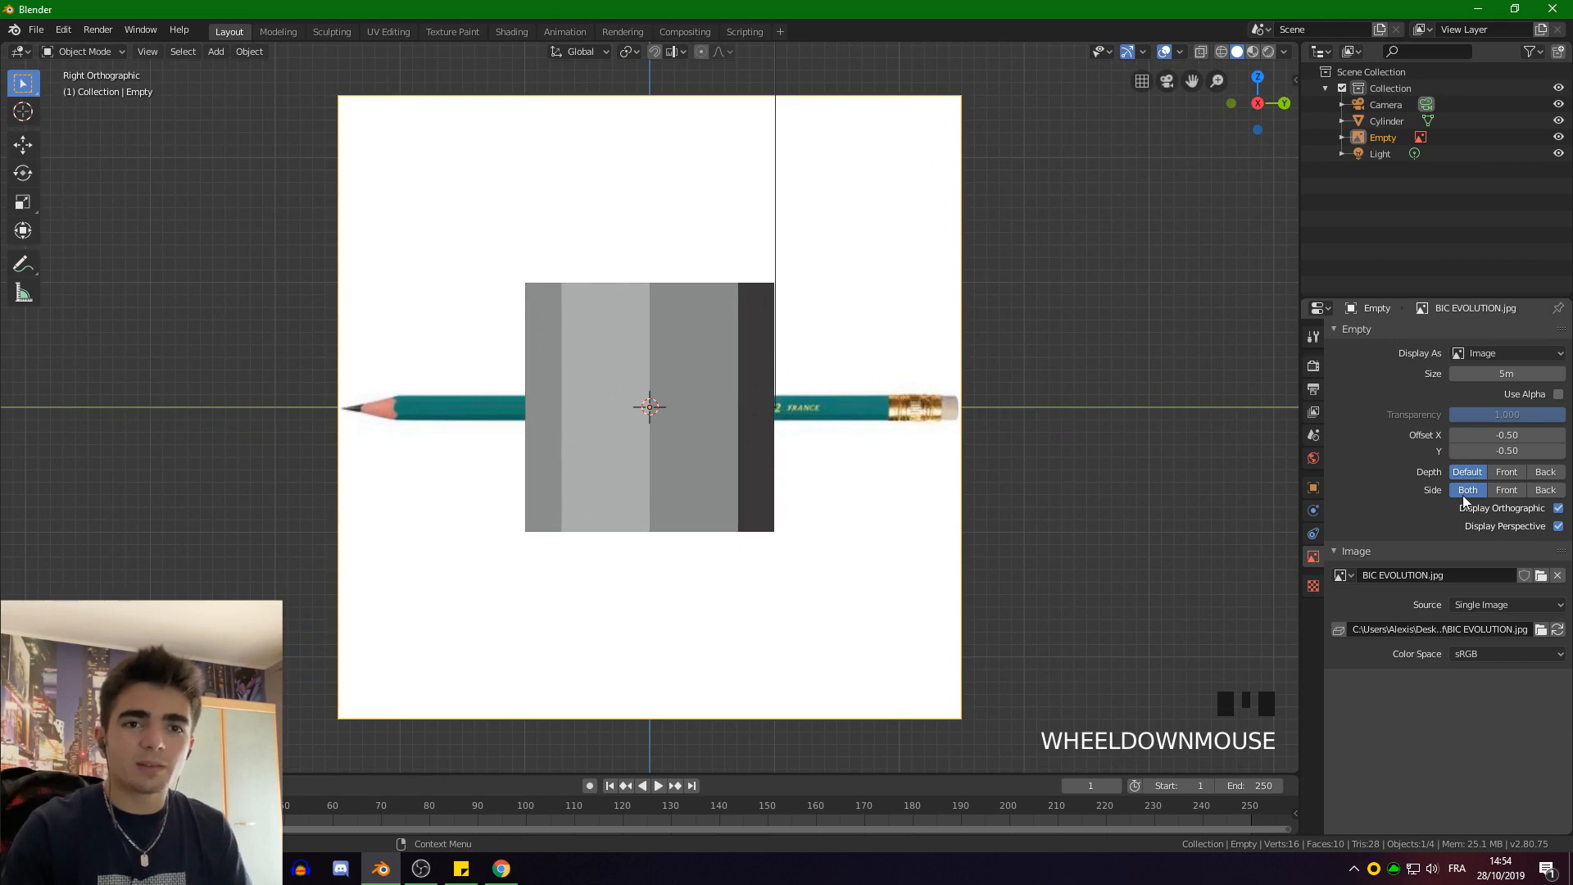
Turn off the reference image's perspective display, enable alpha and set its transparency to 0.7
left_click(1558, 527)
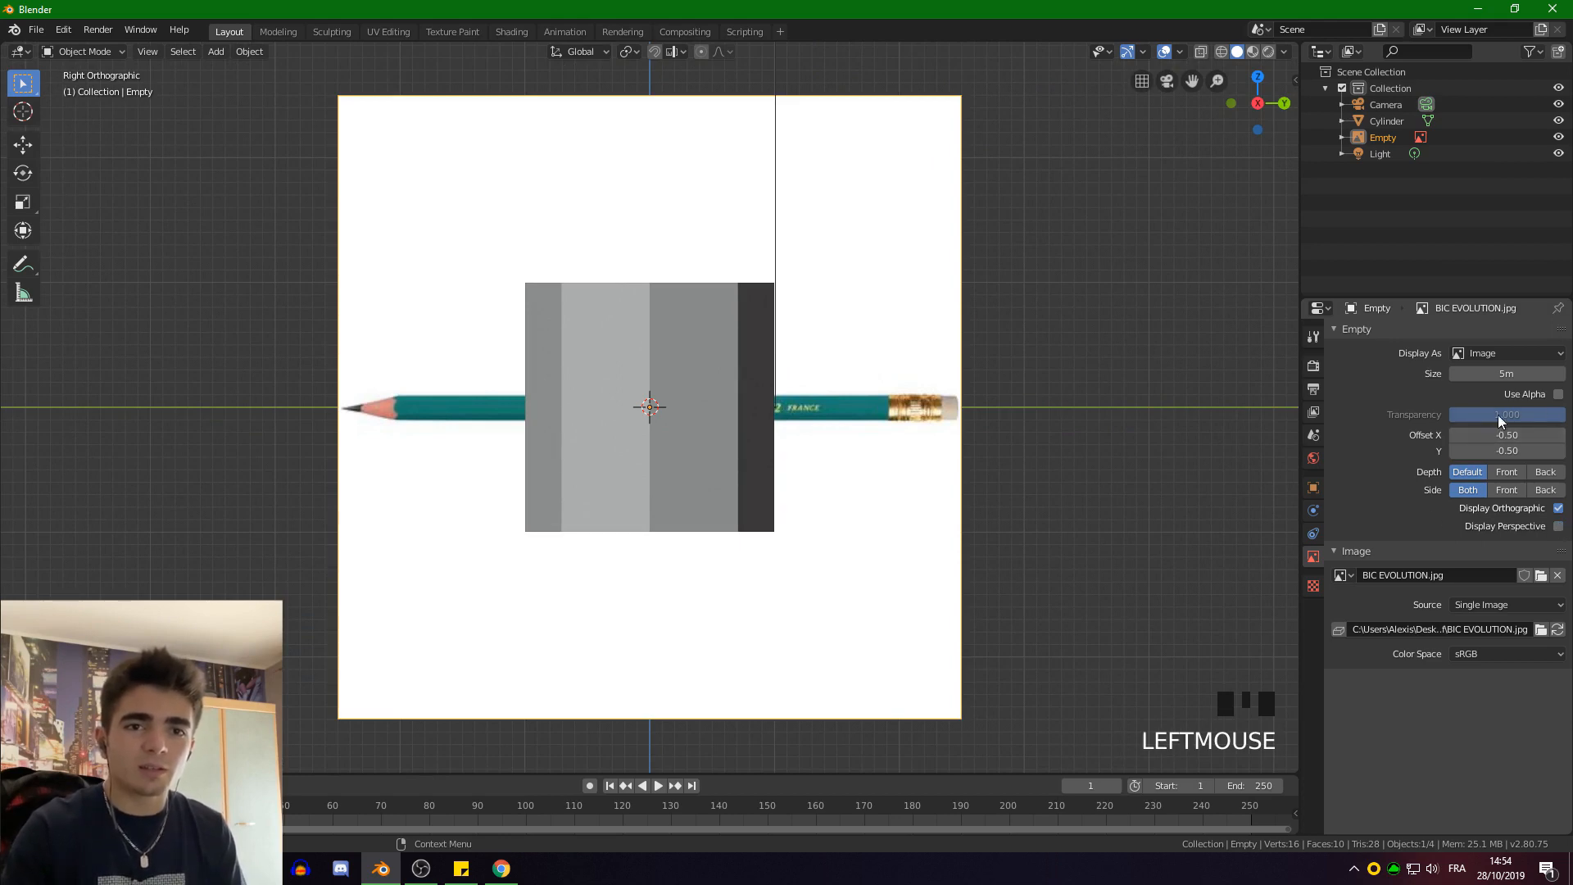
left_click(1559, 395)
left_click(1496, 414)
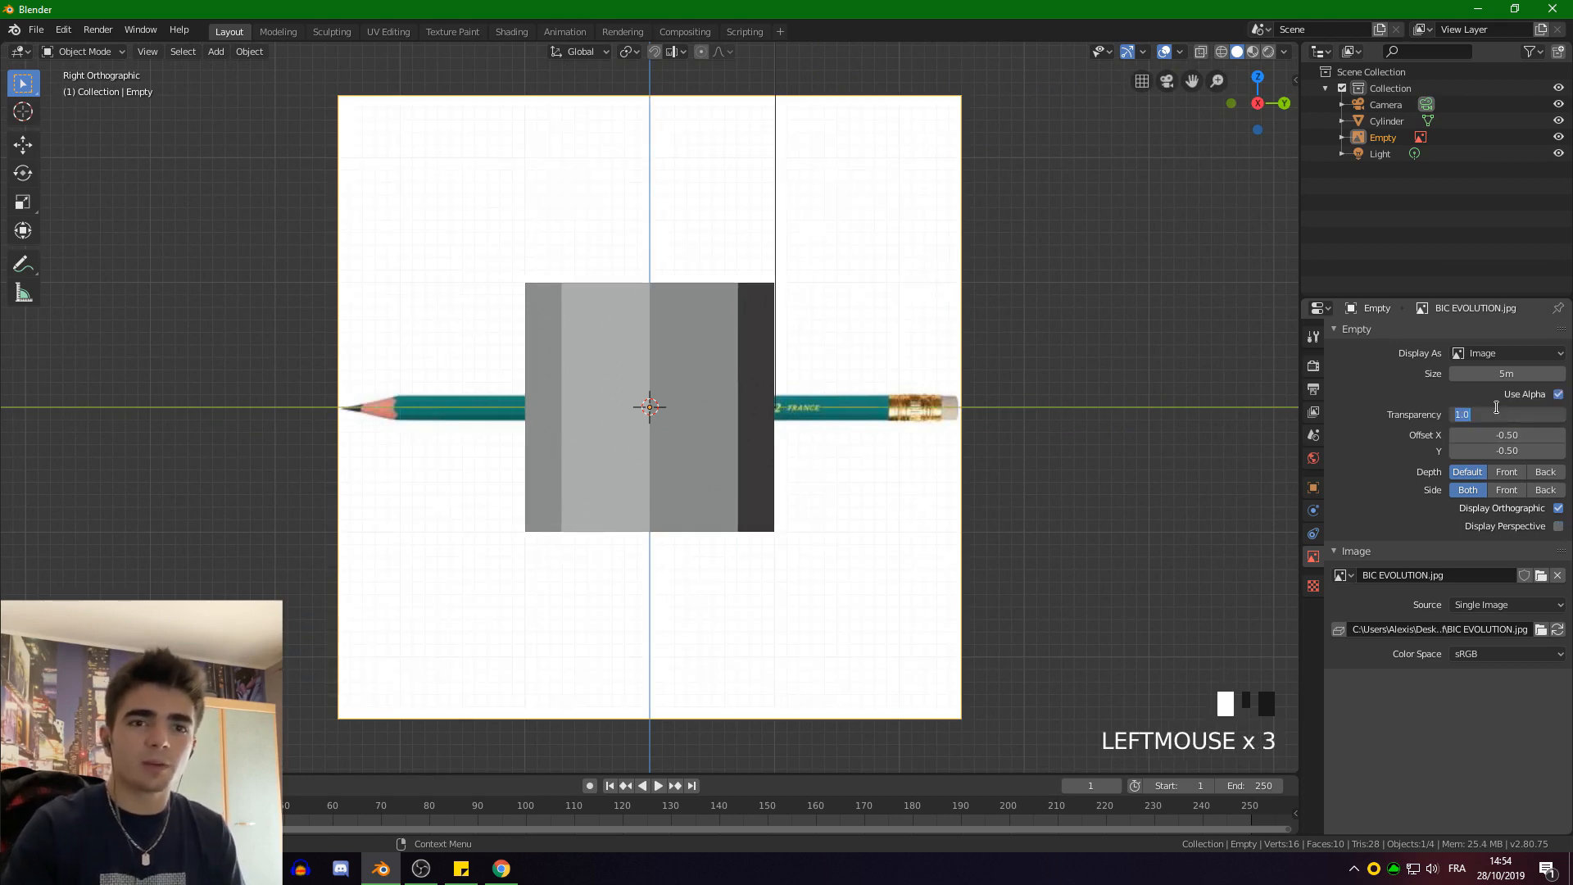
type("0.7")
key("Return")
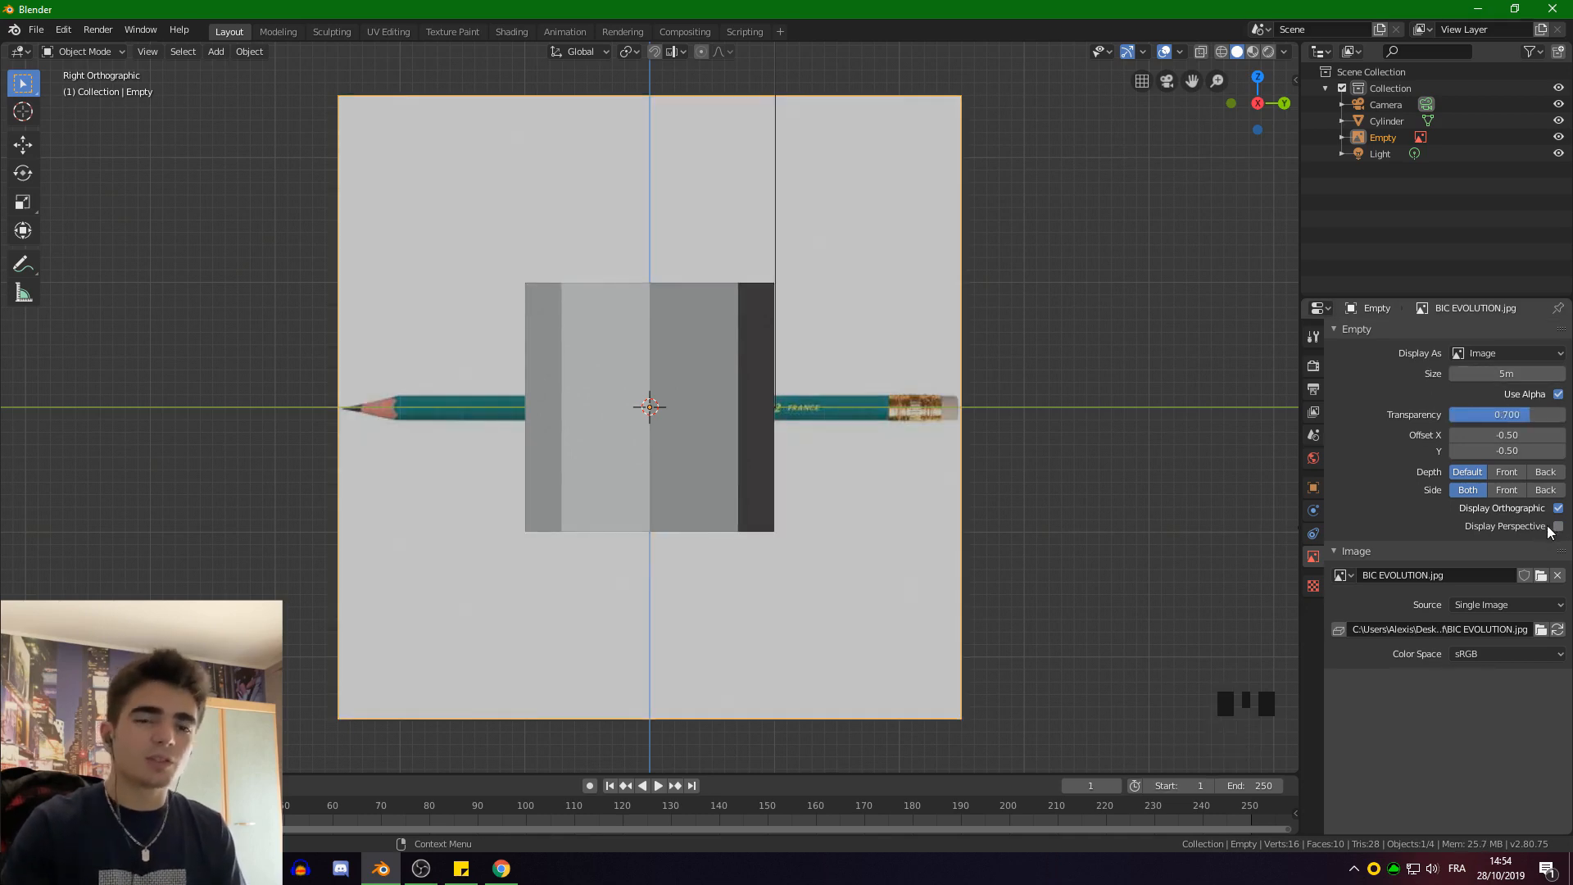
Try the reference image with perspective display on, turn it off again and return to the right orthographic view
middle_click_drag(1129, 394, 1011, 432)
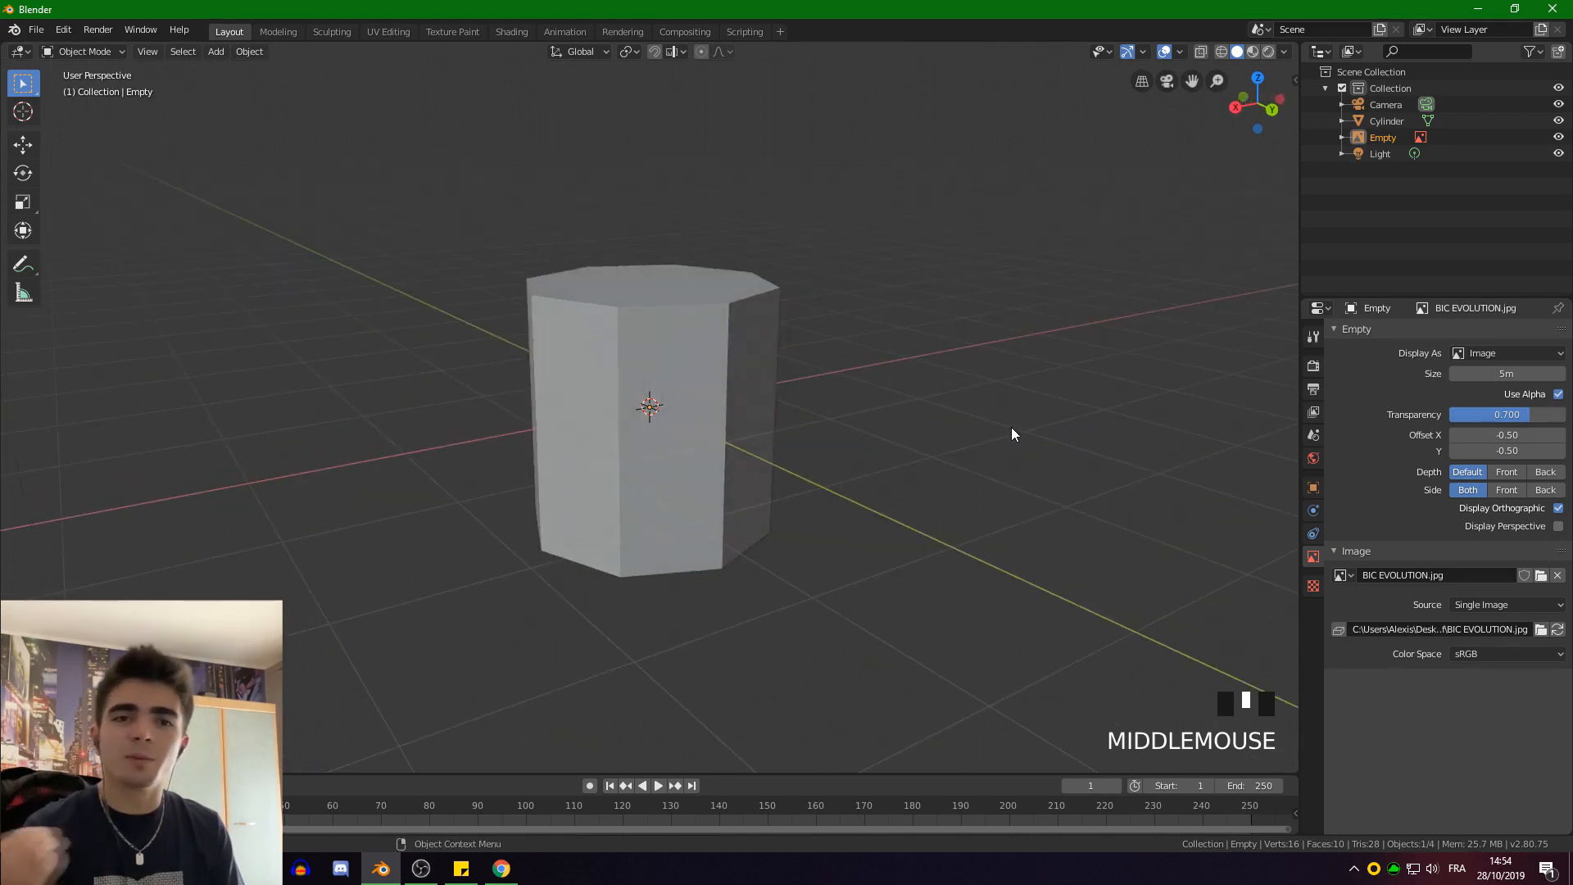
left_click(1558, 526)
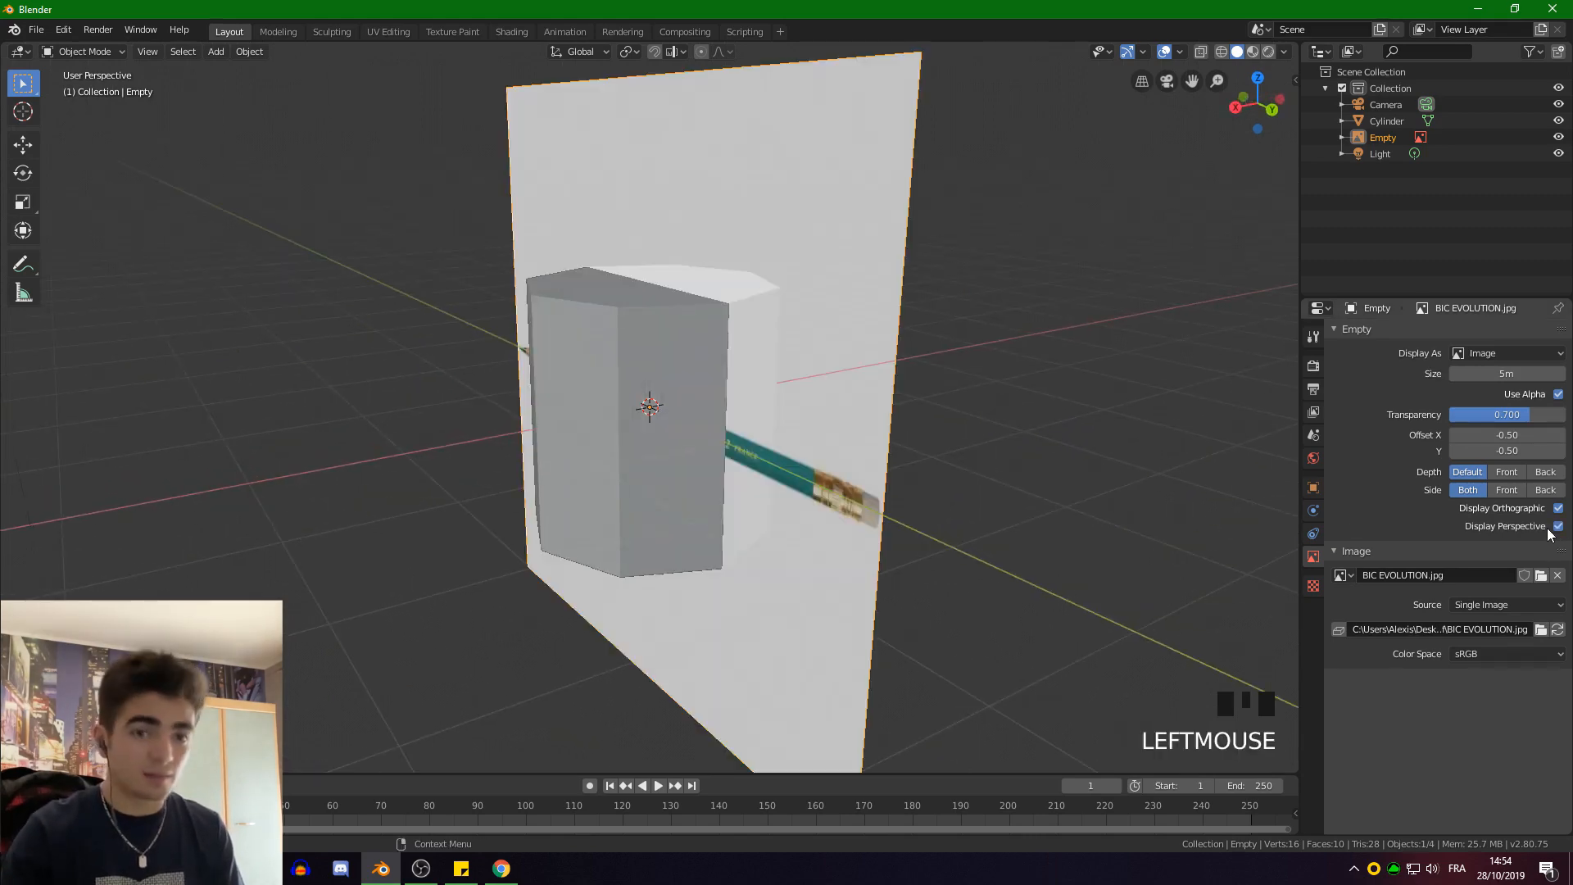
mouse_move(923, 510)
middle_mouse_down()
mouse_move(742, 408)
mouse_move(950, 458)
mouse_move(1006, 415)
middle_mouse_up()
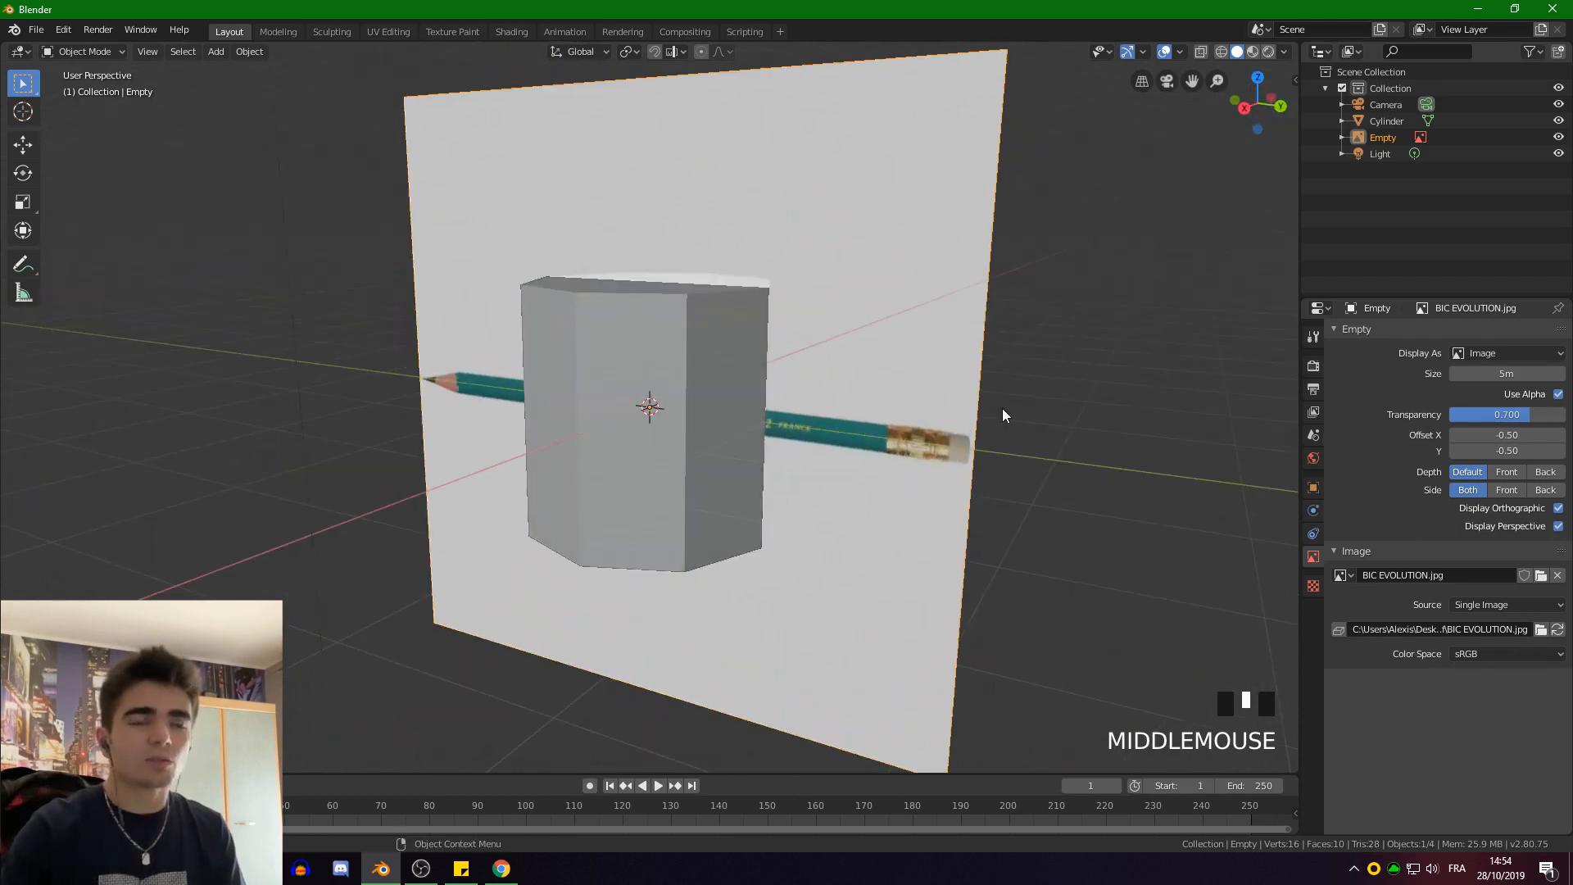
left_click(1558, 527)
key("KP_1")
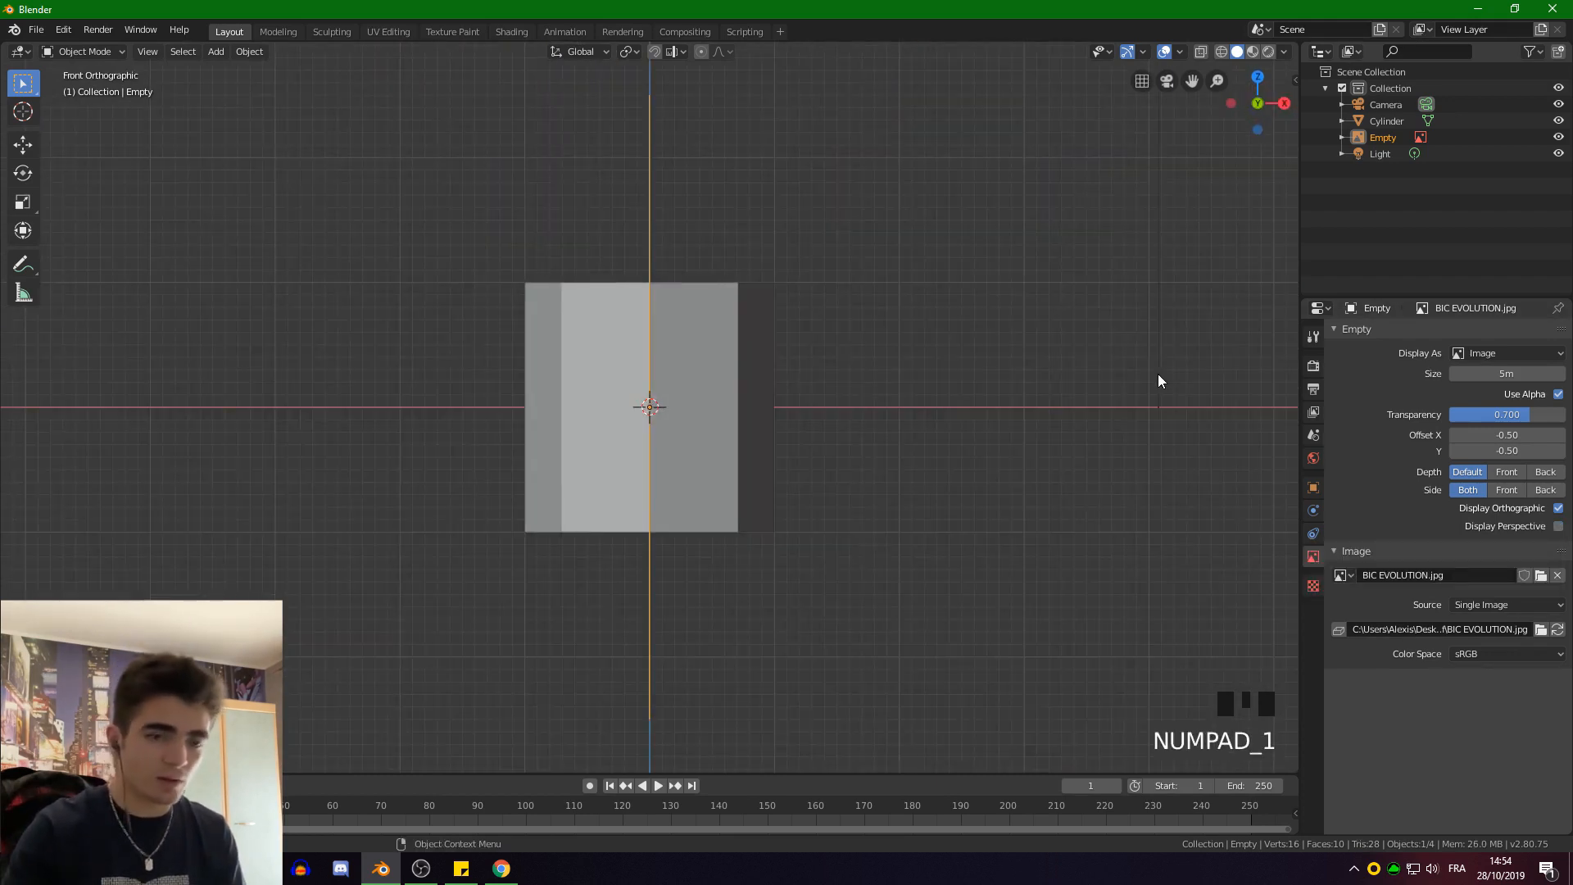
key("KP_3")
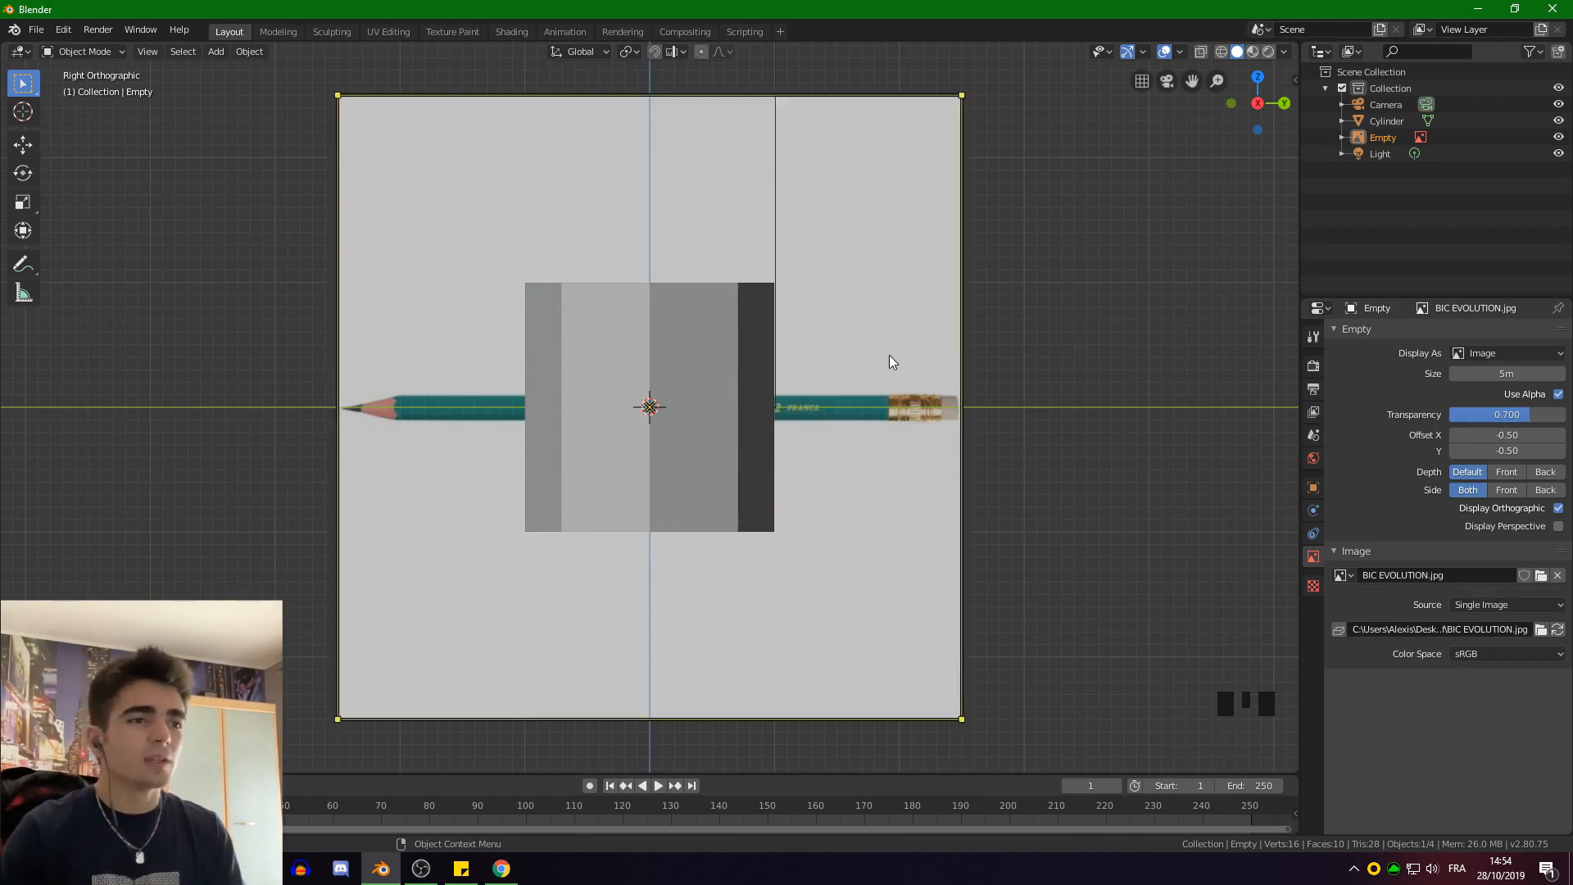
Rotate the cylinder 90° in the right view so that it lies along the pencil
left_click(679, 295)
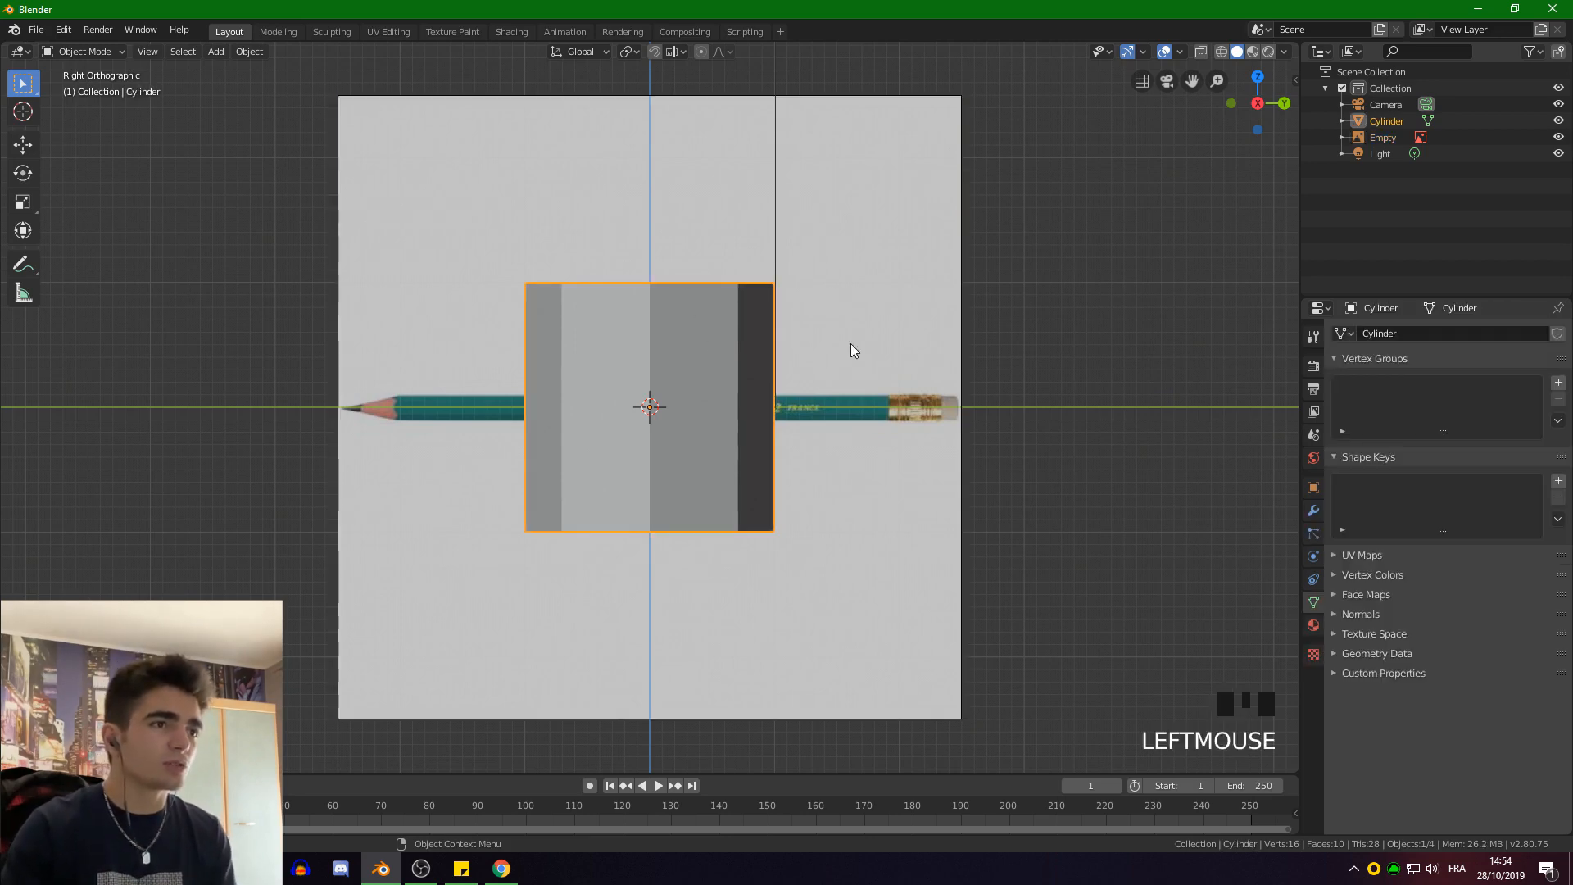
scroll(759, 400, "up", 2)
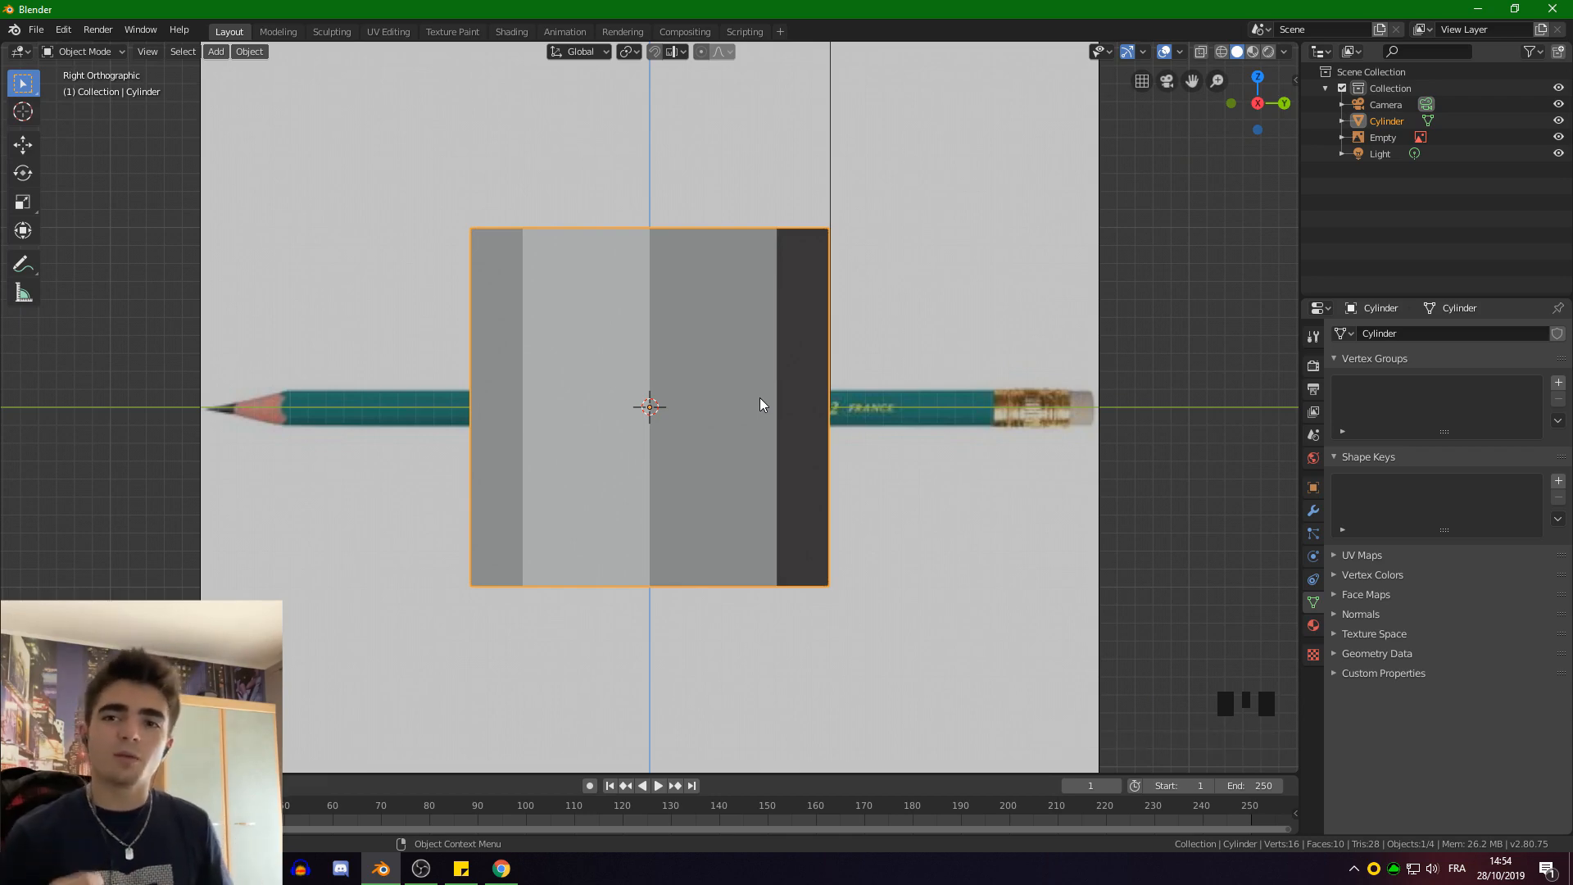
type("r")
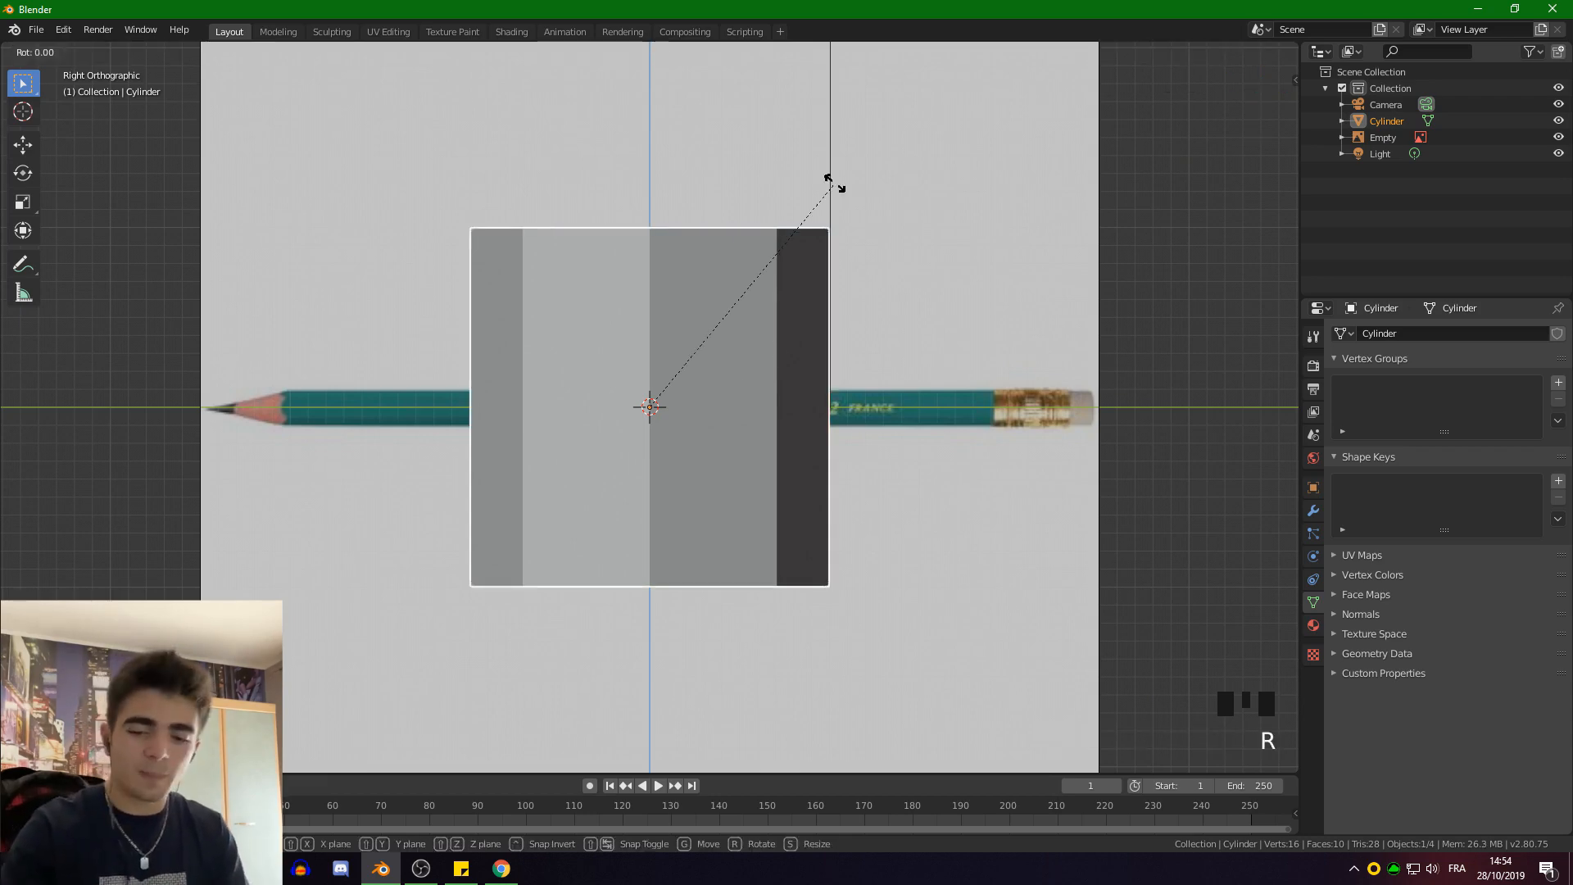
type("90")
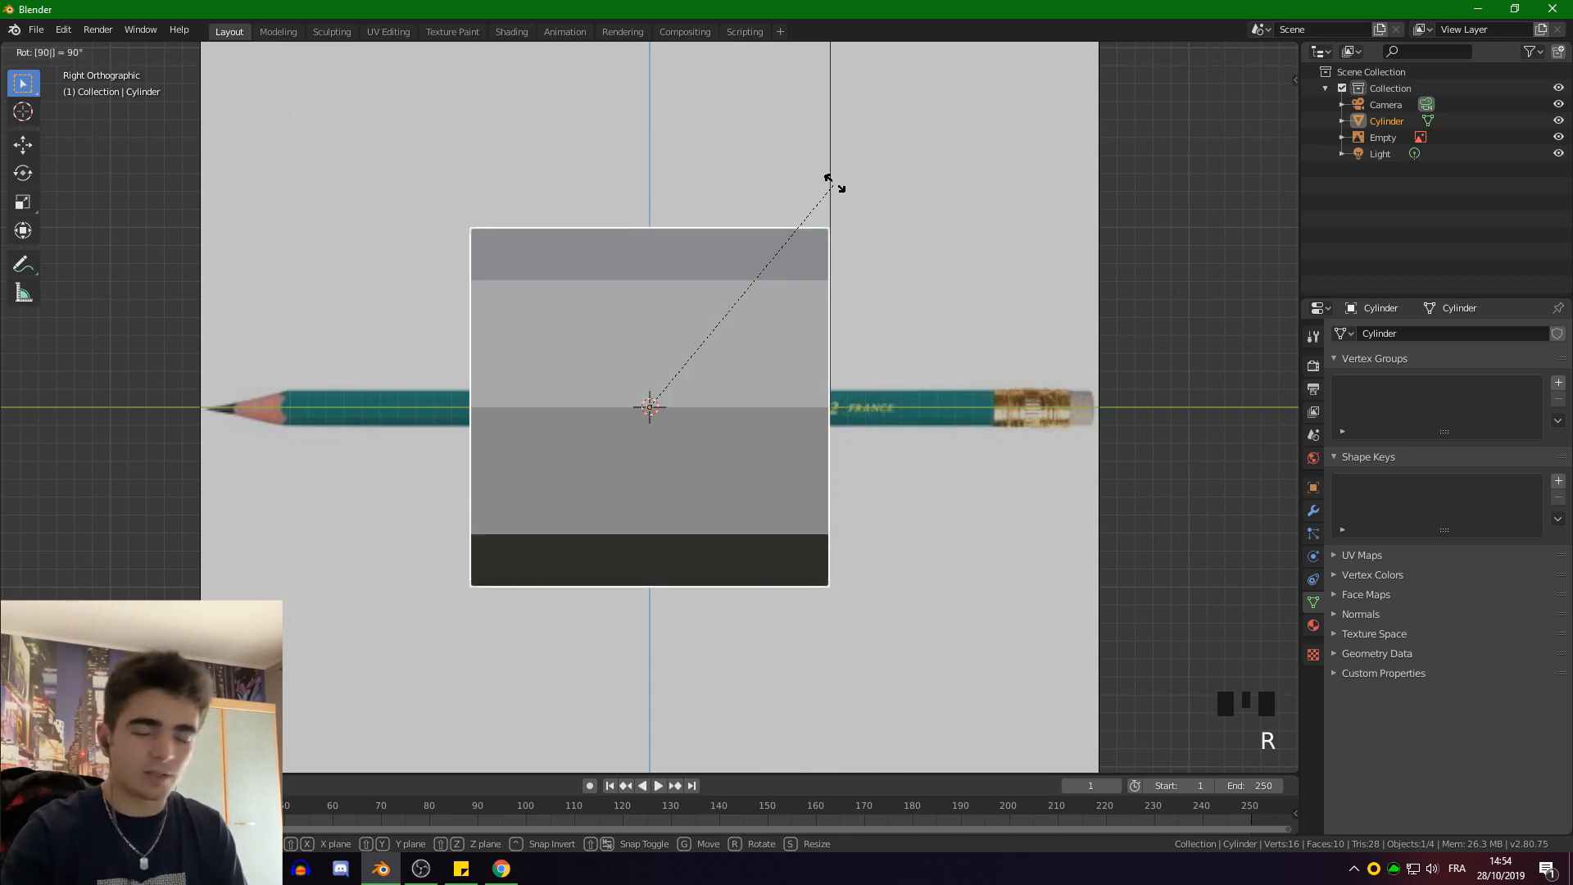
left_click(834, 181)
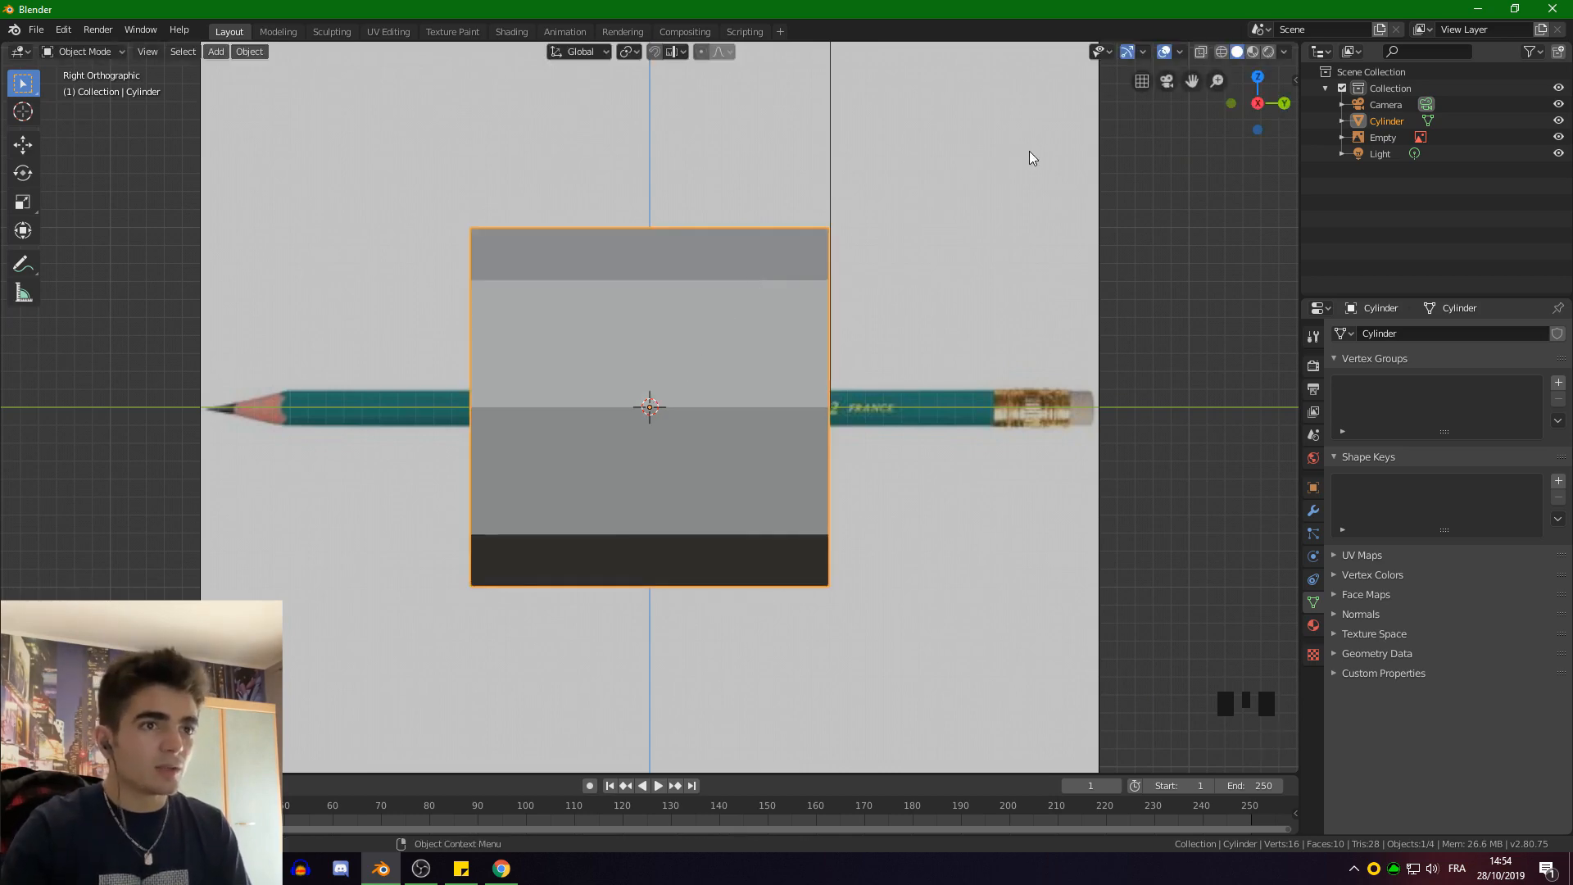
Scale the cylinder uniformly to about 0.13 and refine it slightly smaller to match the thickness of the pencil's green body
key("s")
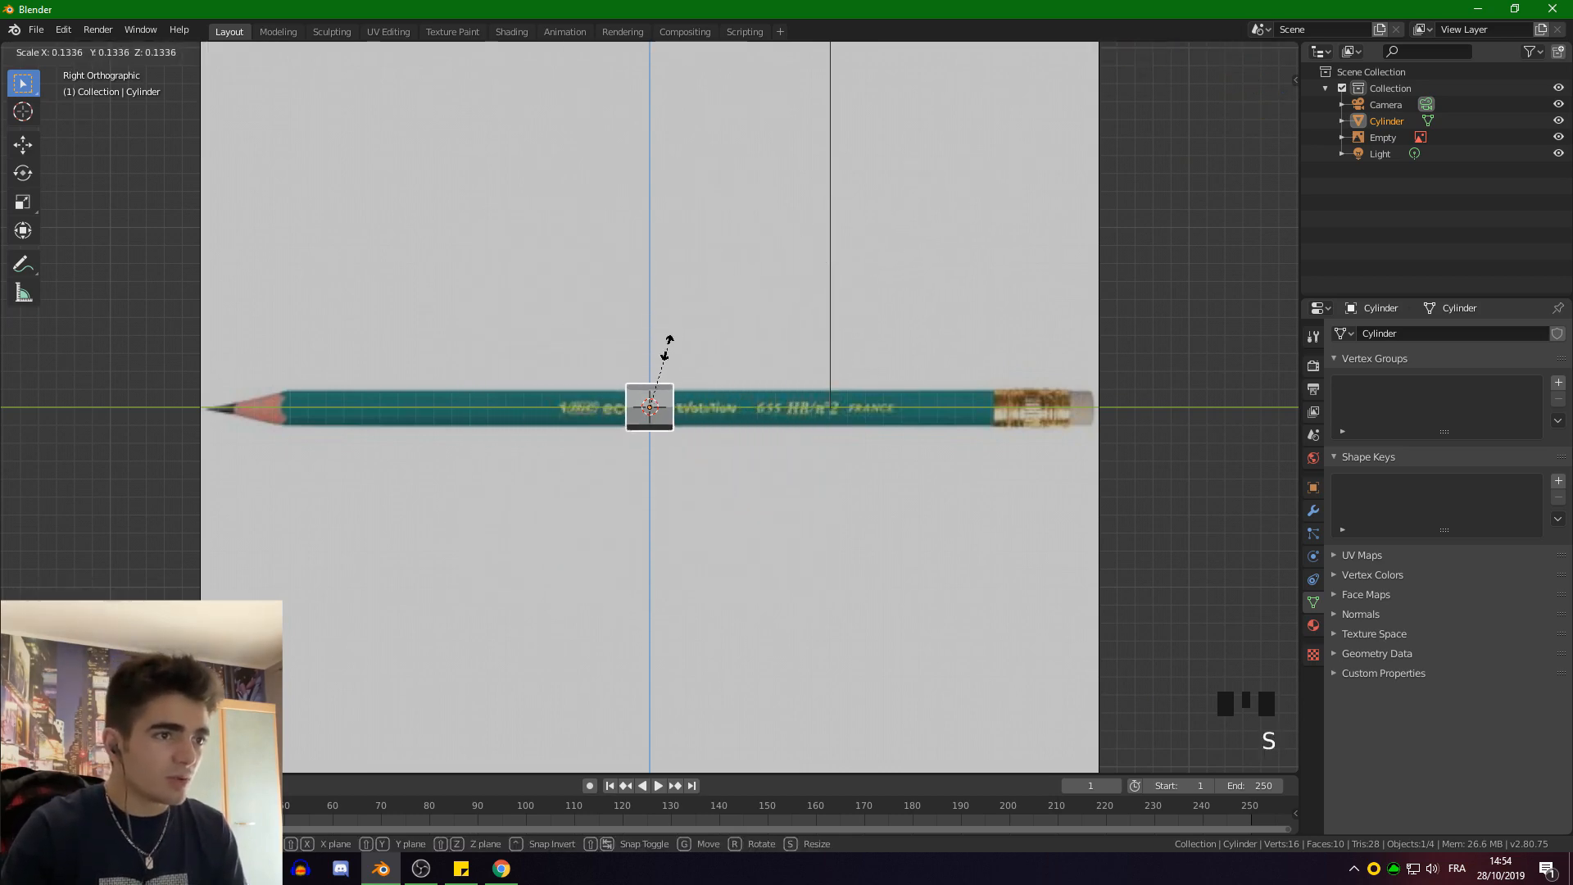
left_click(662, 352)
scroll(690, 448, "up", 8)
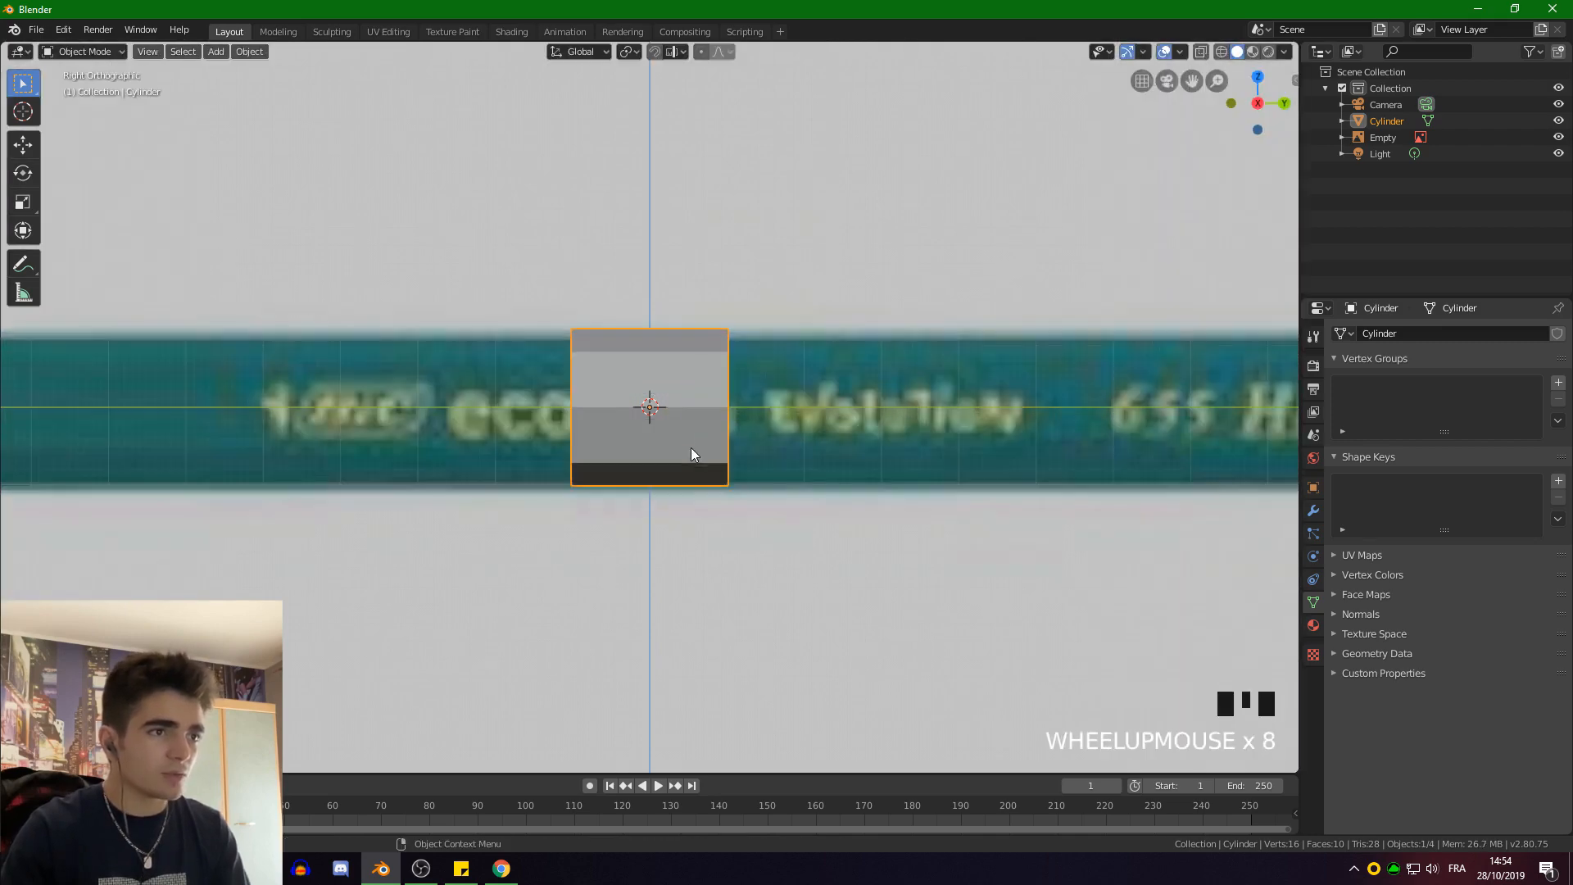
scroll(691, 448, "up", 2)
key("s")
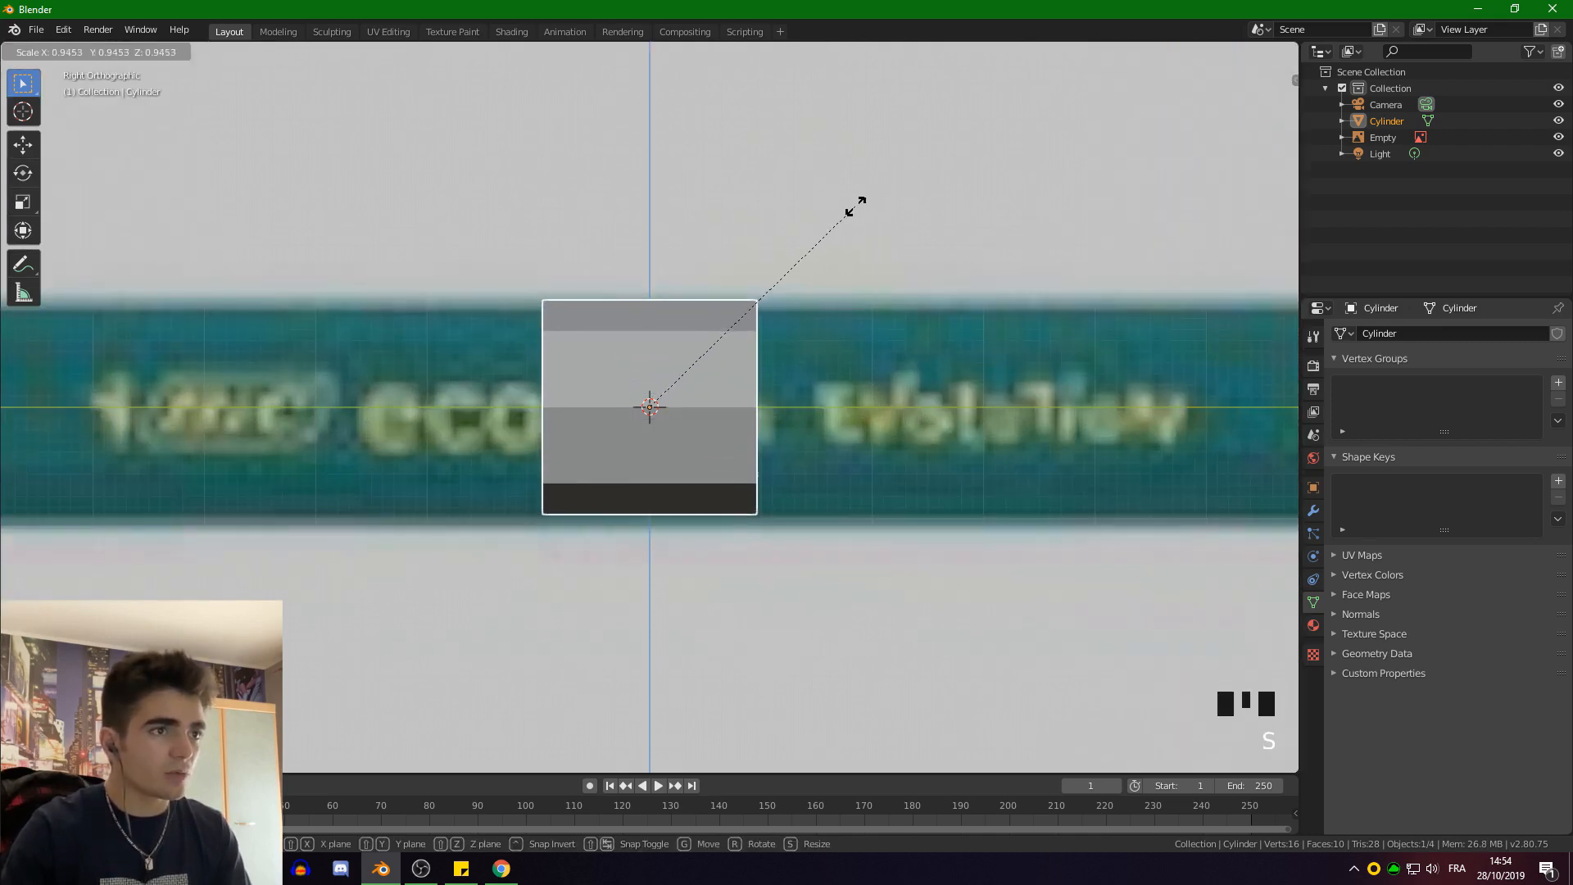
left_click(848, 211)
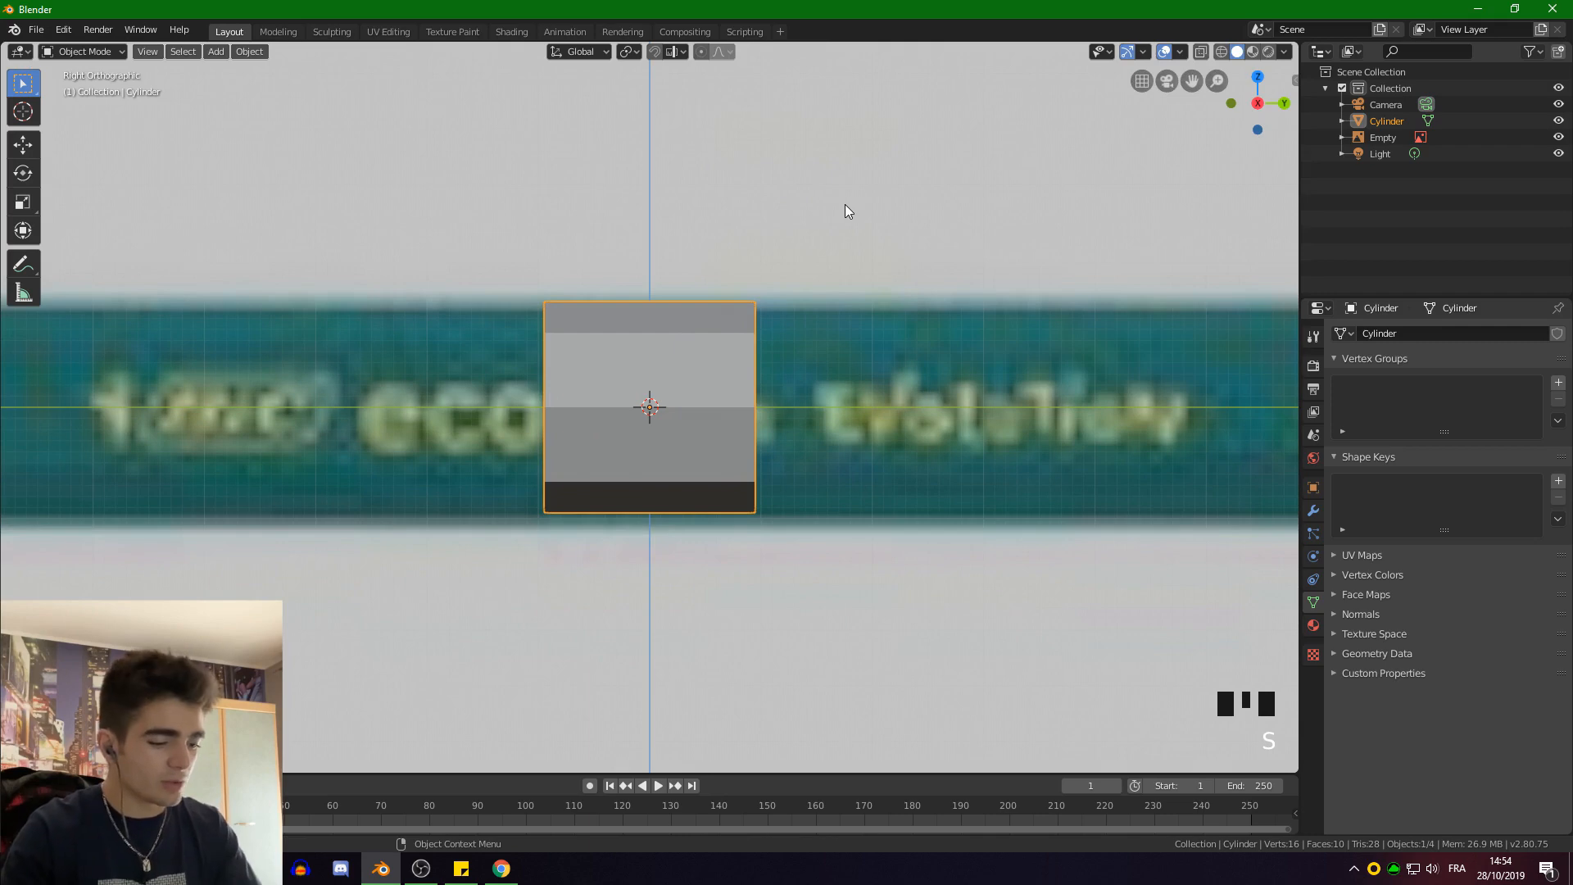
Lower the cylinder slightly along the global Z axis to centre it on the pencil body in the reference image
key("g")
key("z")
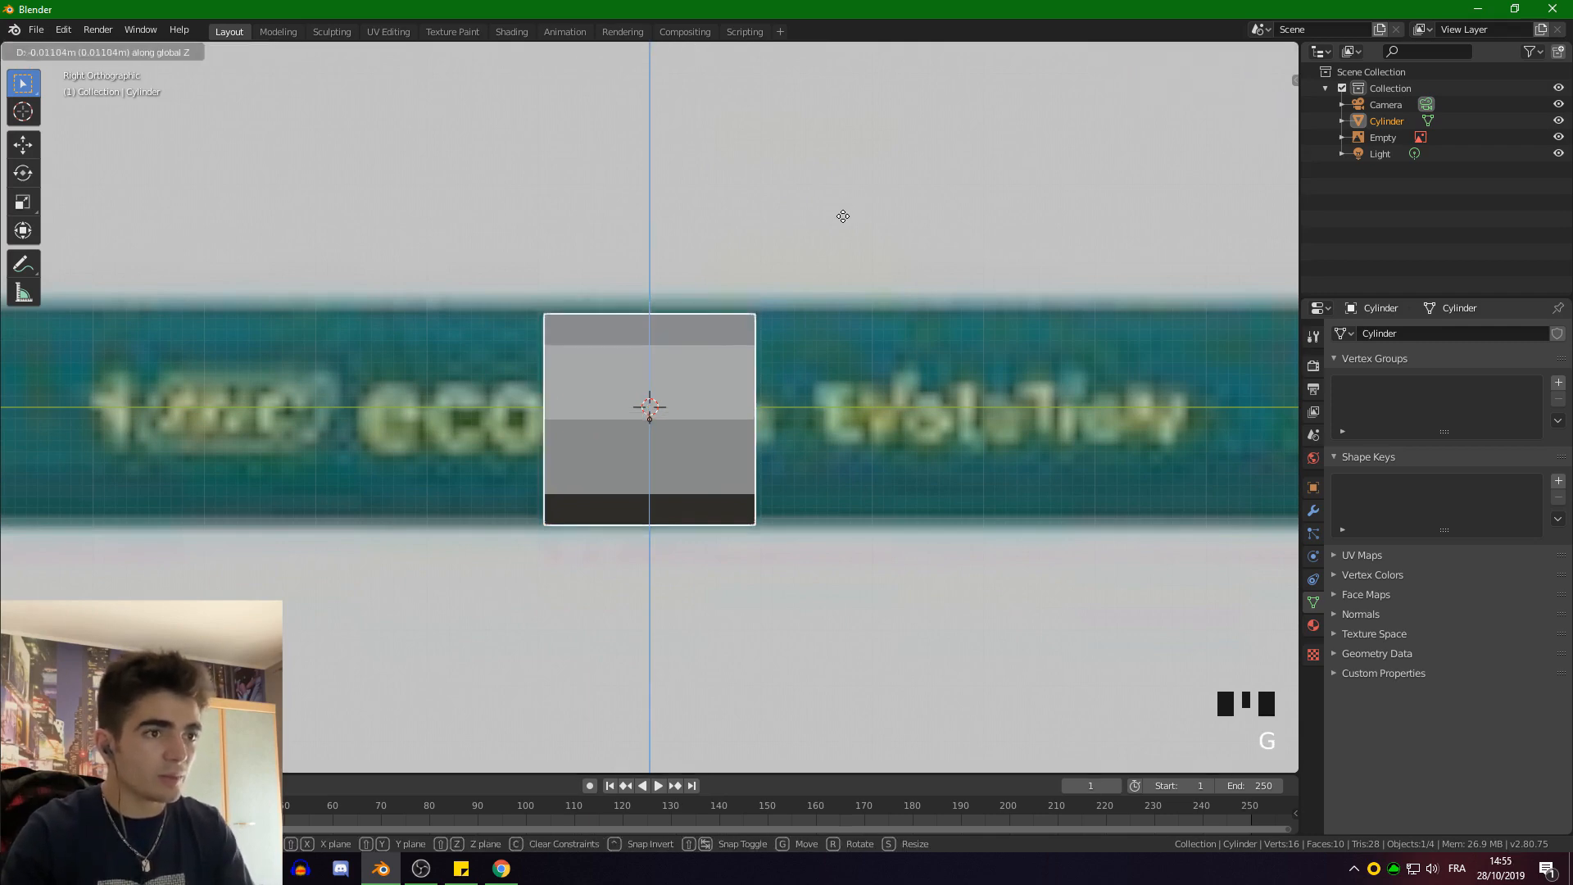
left_click(843, 216)
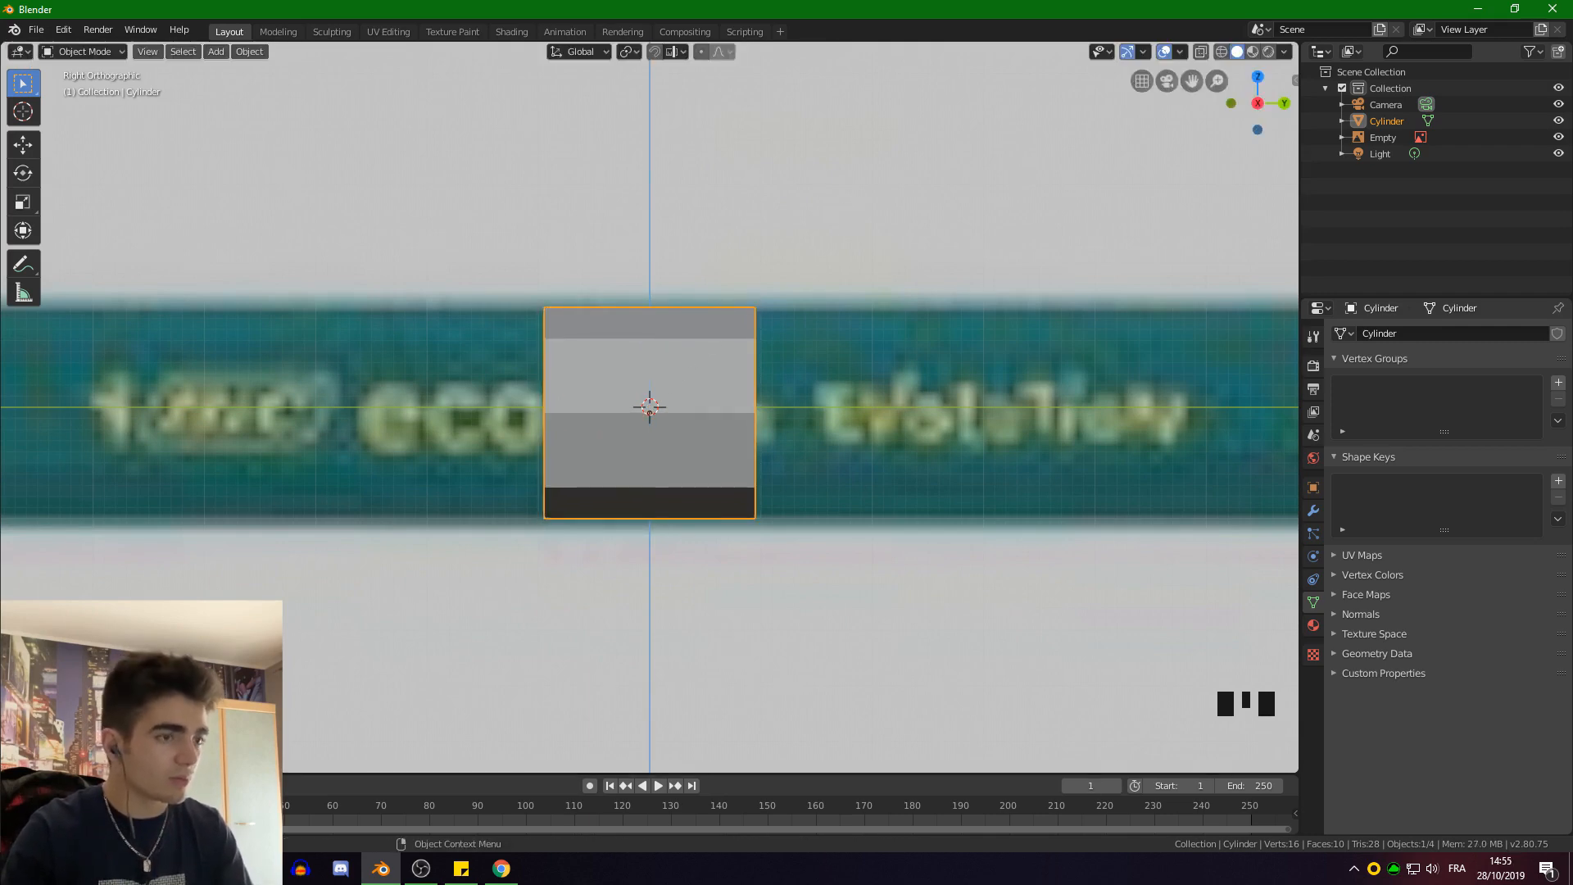
key("s")
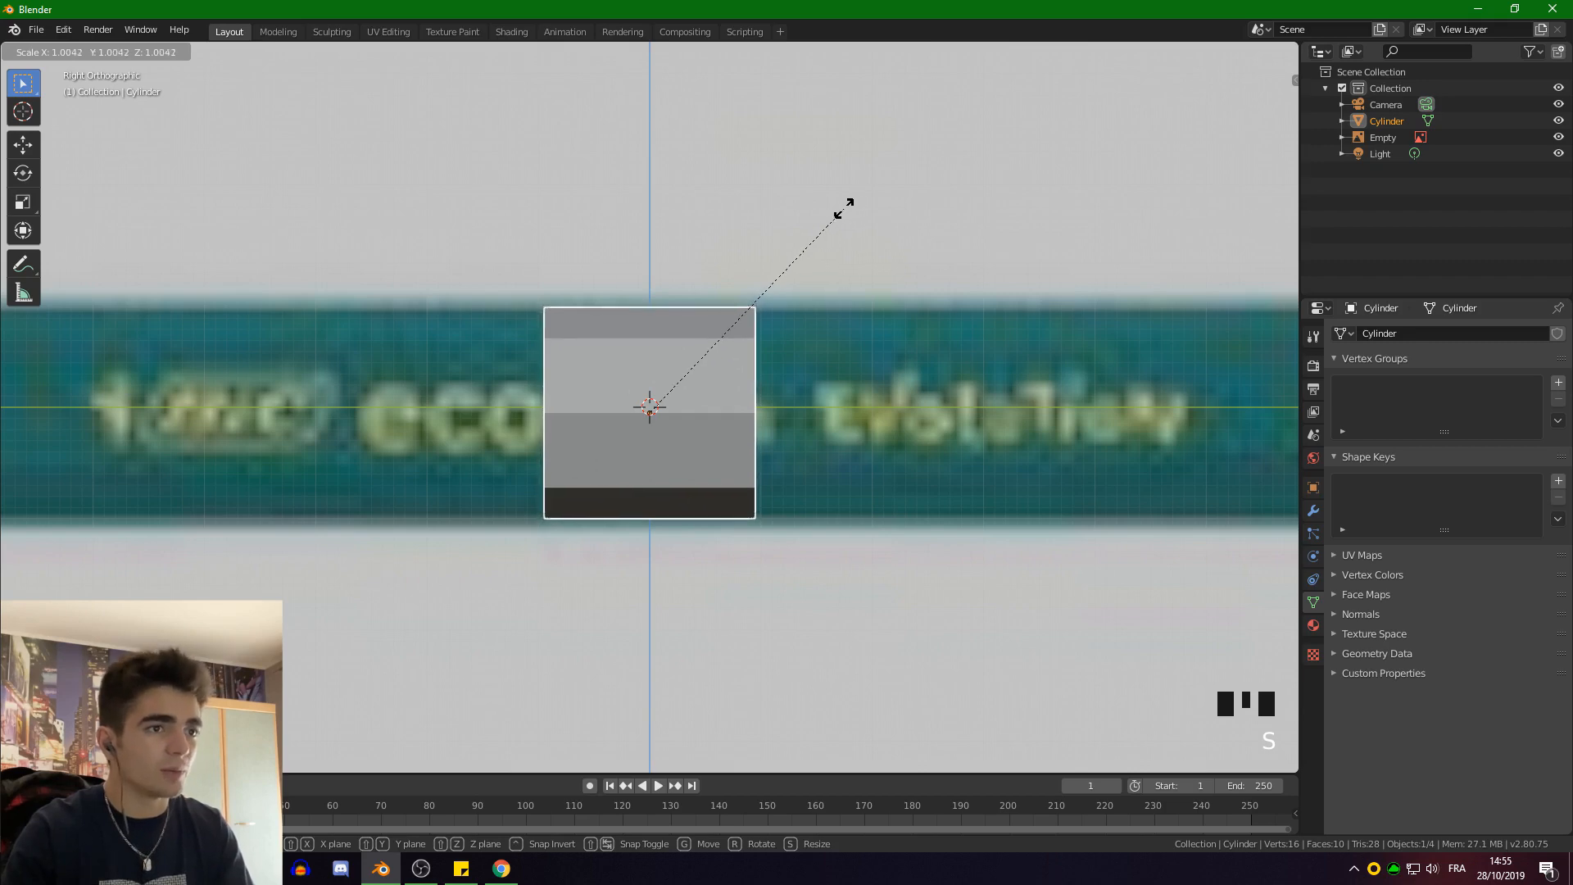
right_click(843, 216)
key("g")
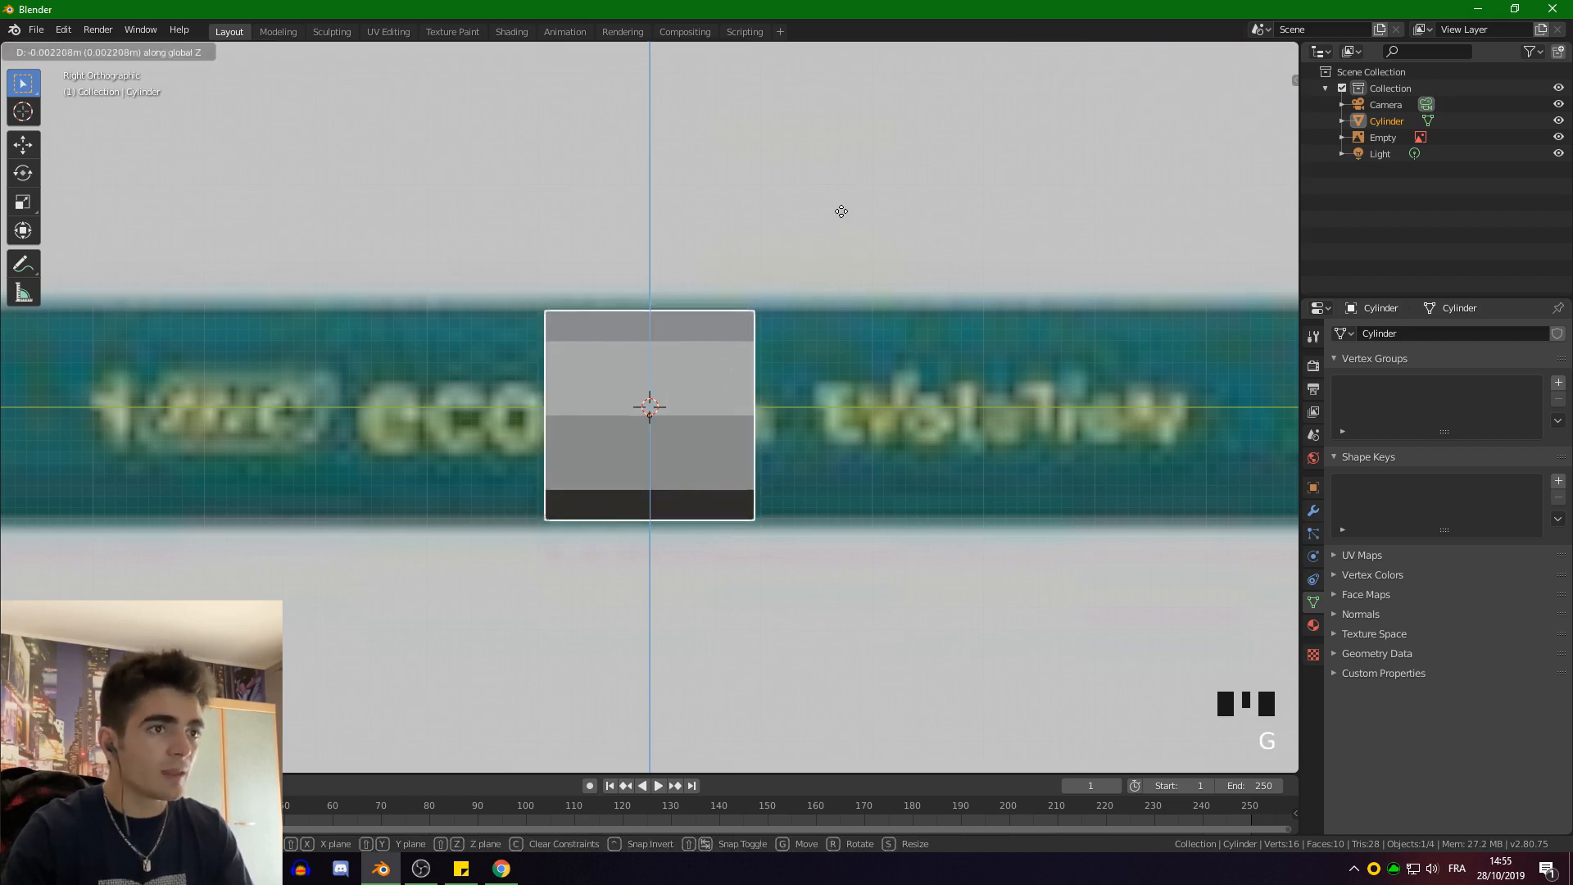
left_click(840, 211)
Stretch the cylinder along the Y axis with the Scale tool until its end meets the gold ferrule's edge
scroll(844, 336, "down", 12)
scroll(811, 385, "up", 3)
scroll(788, 405, "down", 1)
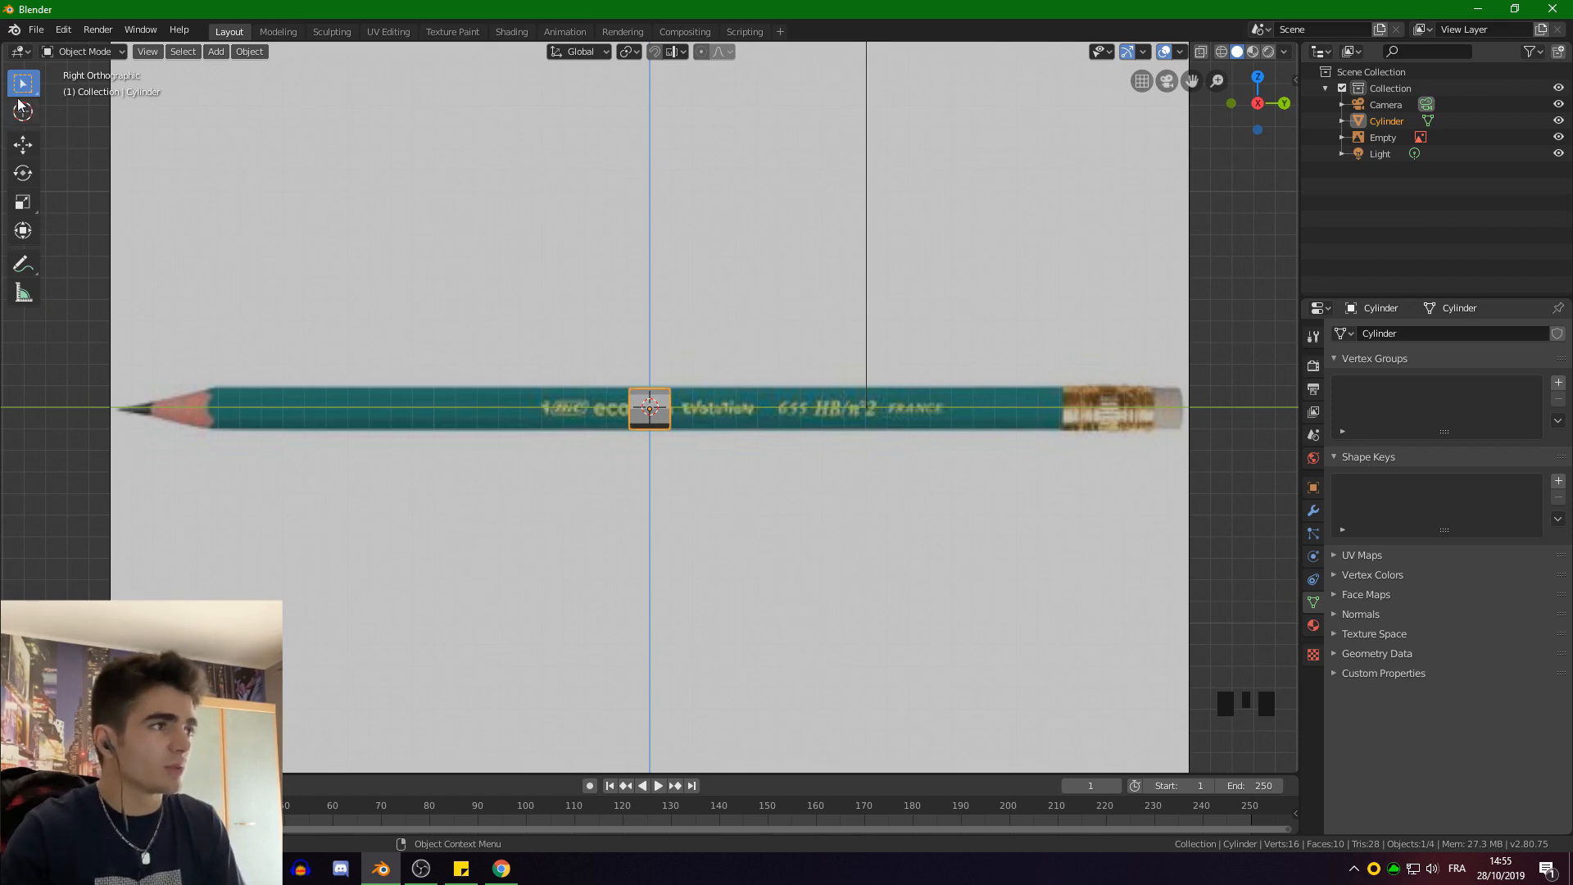
left_click(23, 208)
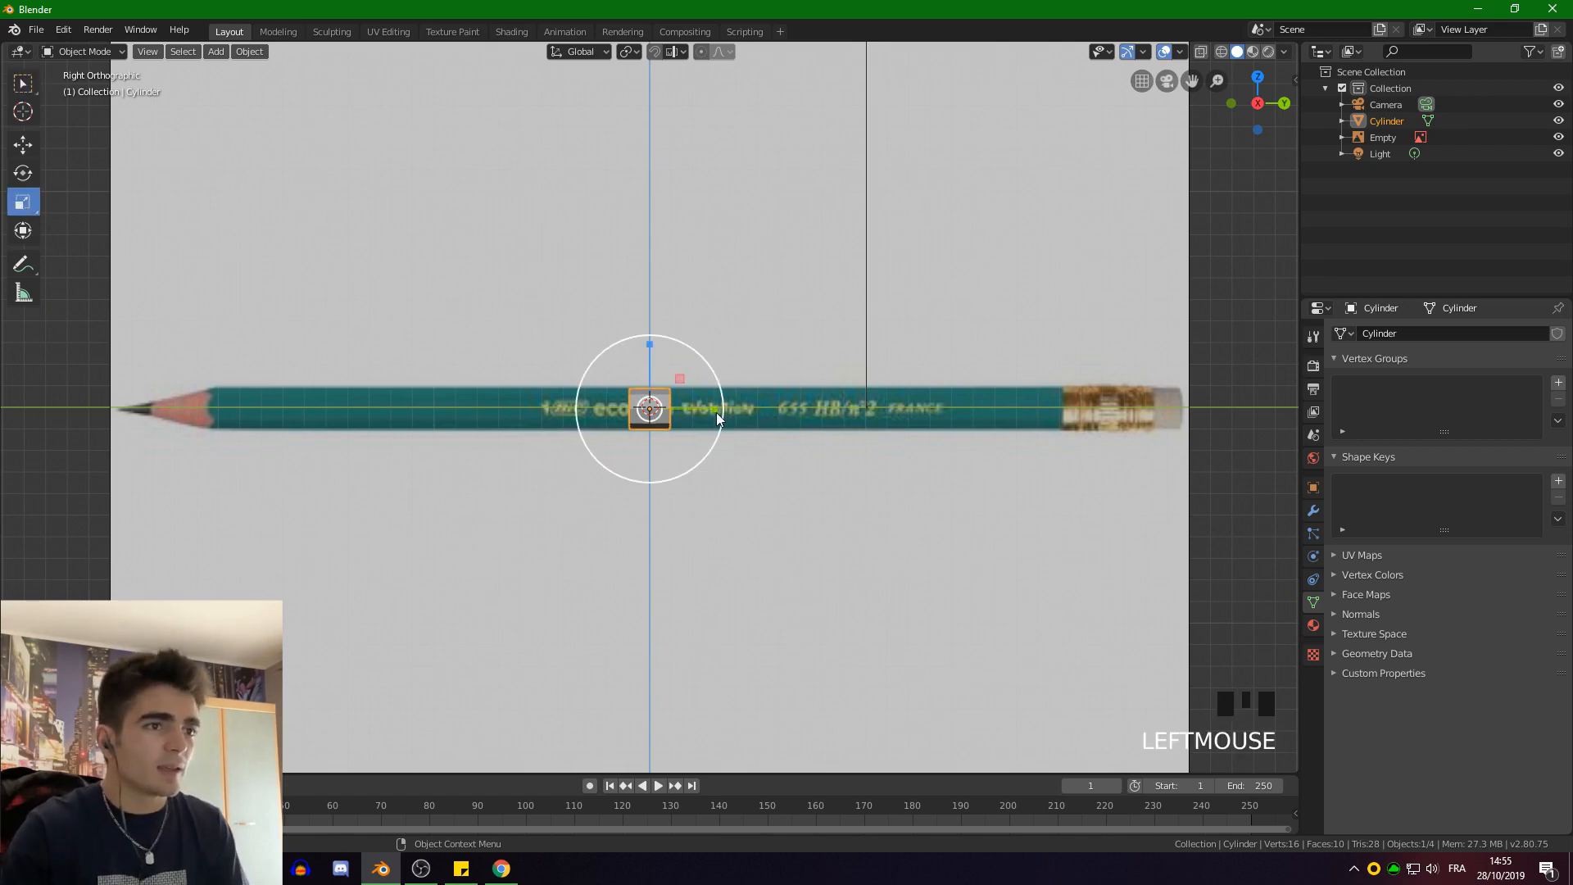
mouse_move(721, 412)
left_mouse_down()
mouse_move(1155, 327)
mouse_move(411, 238)
mouse_move(637, 221)
left_mouse_up()
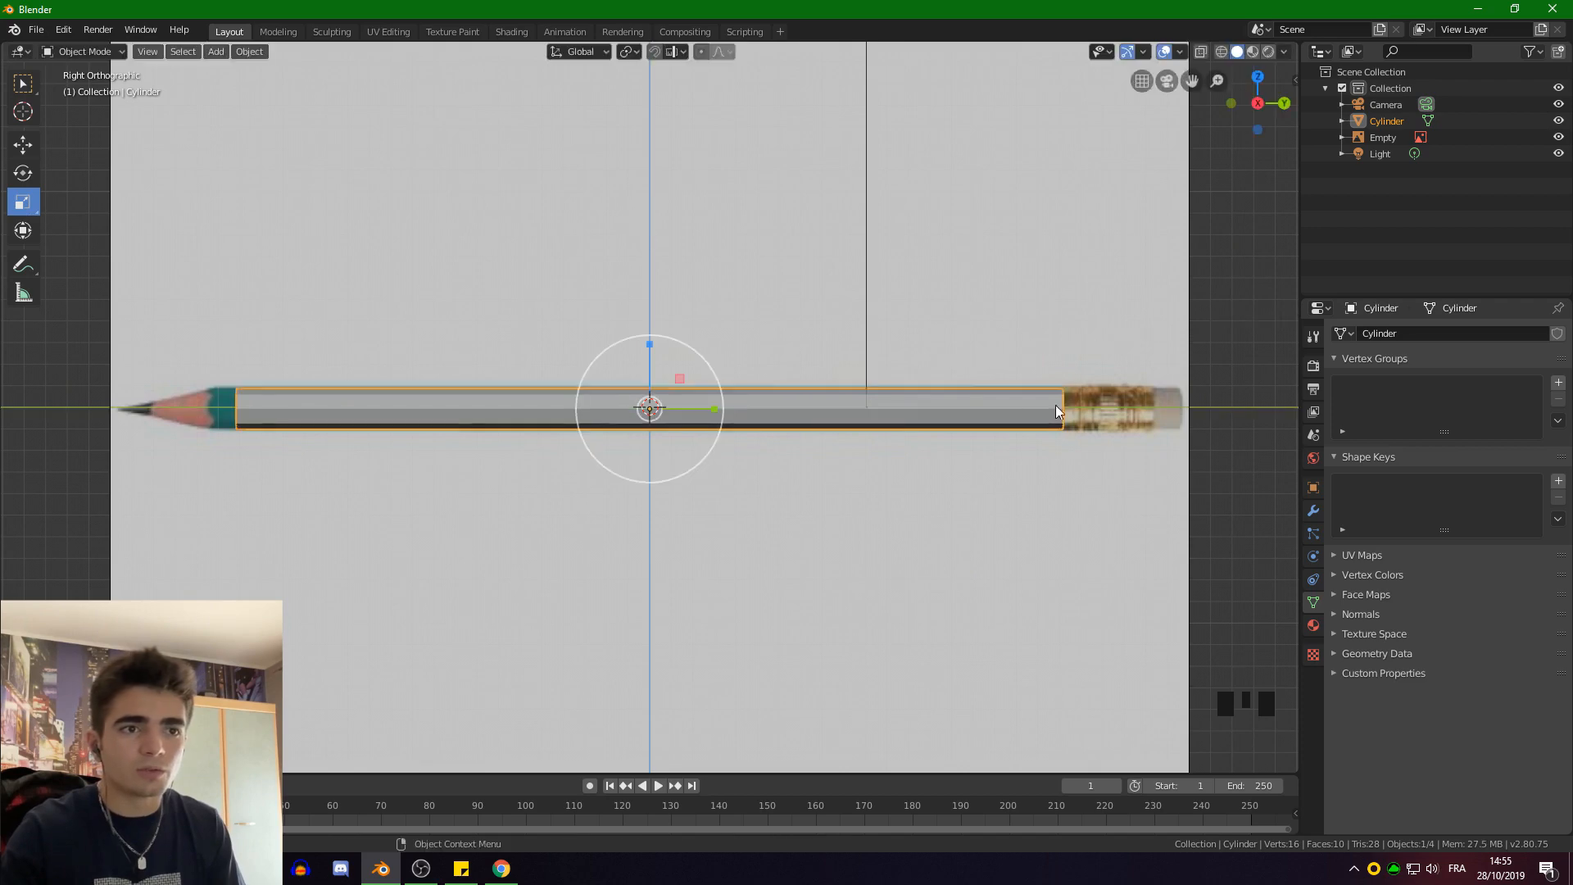
scroll(906, 348, "up", 1)
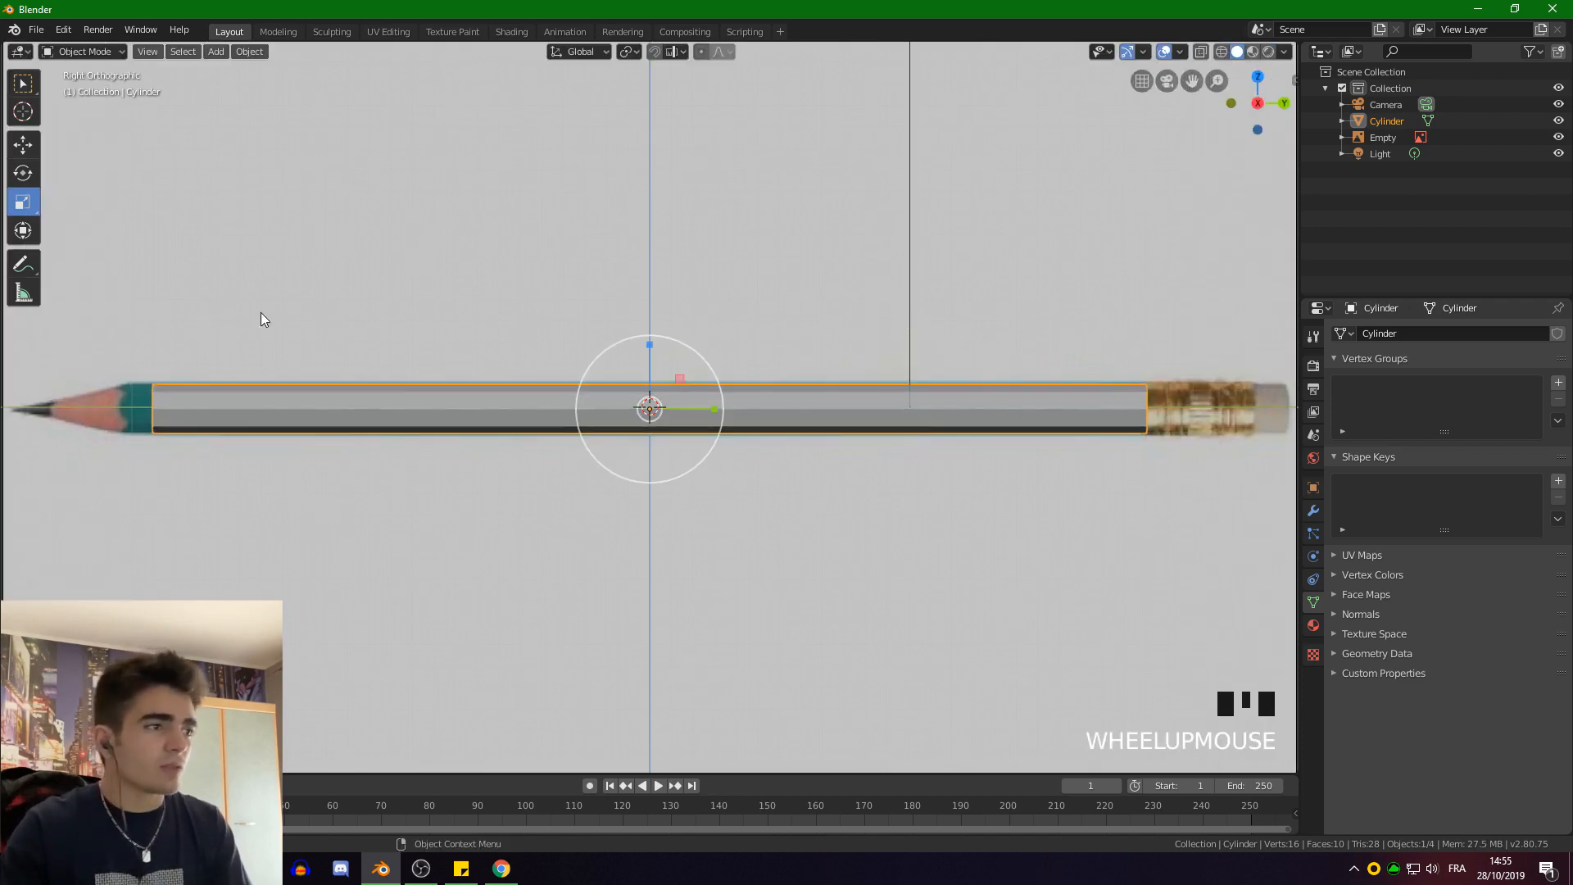
scroll(211, 324, "down", 1)
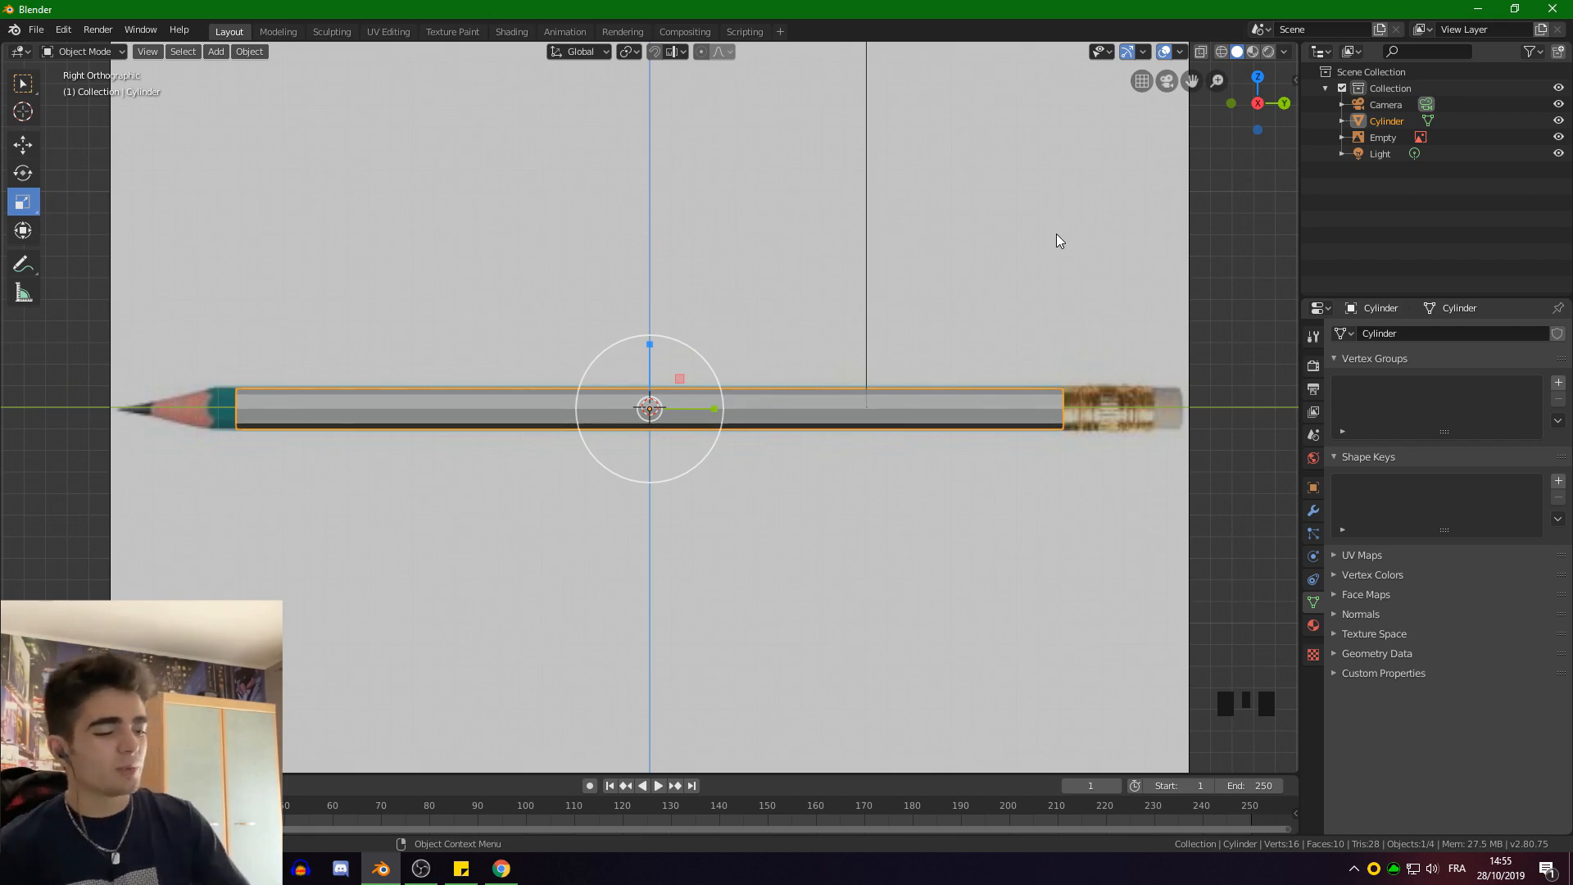
Switch the viewport shading to Wireframe so the reference pencil shows through the cylinder
key("z")
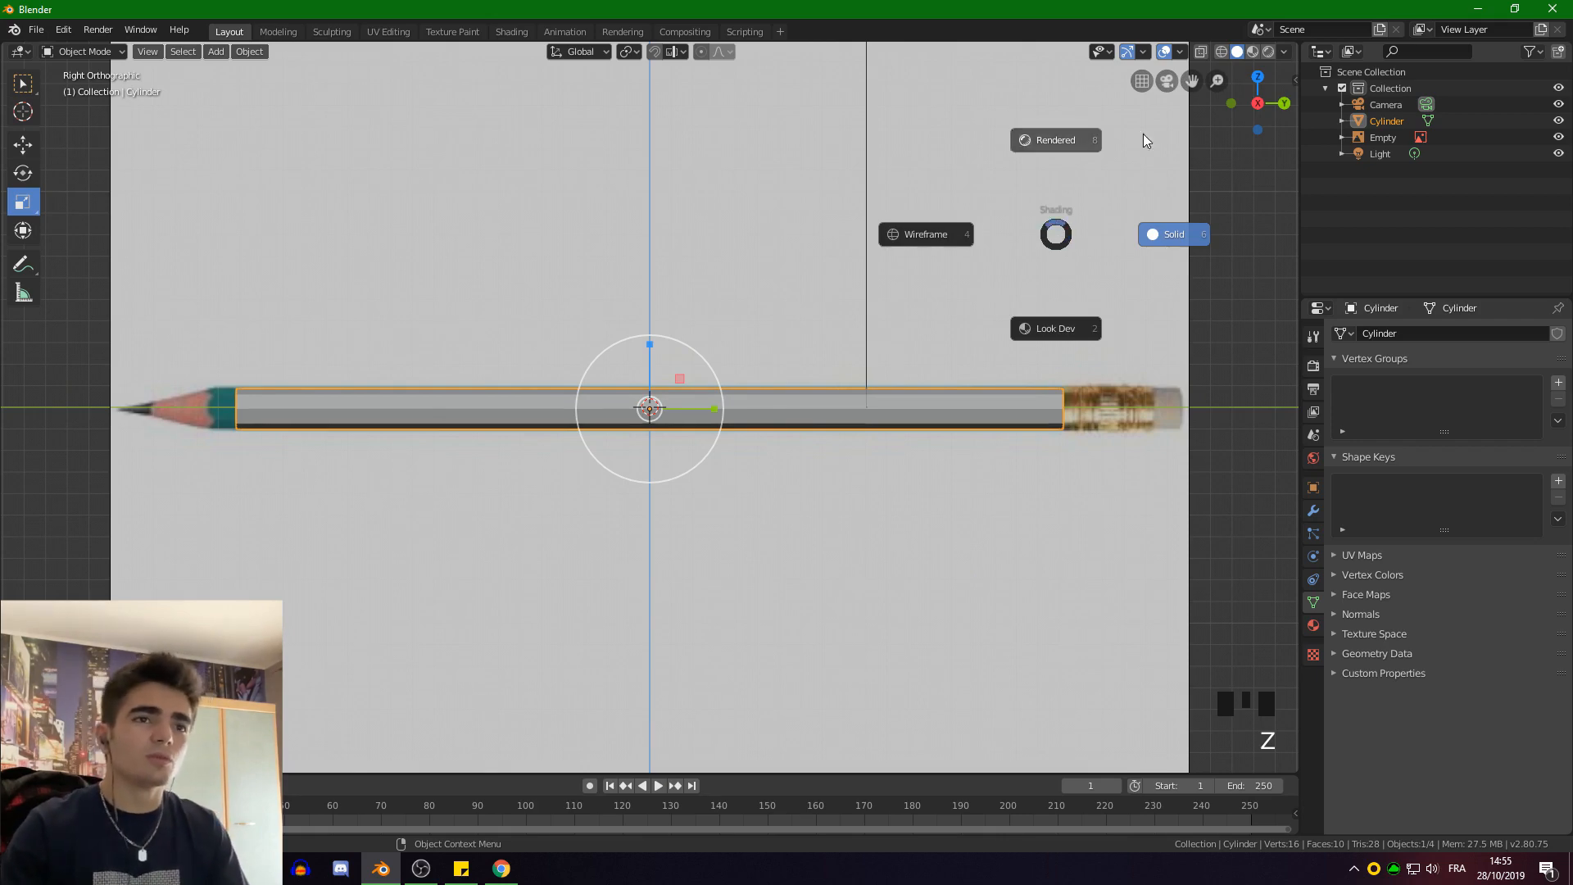
key("z")
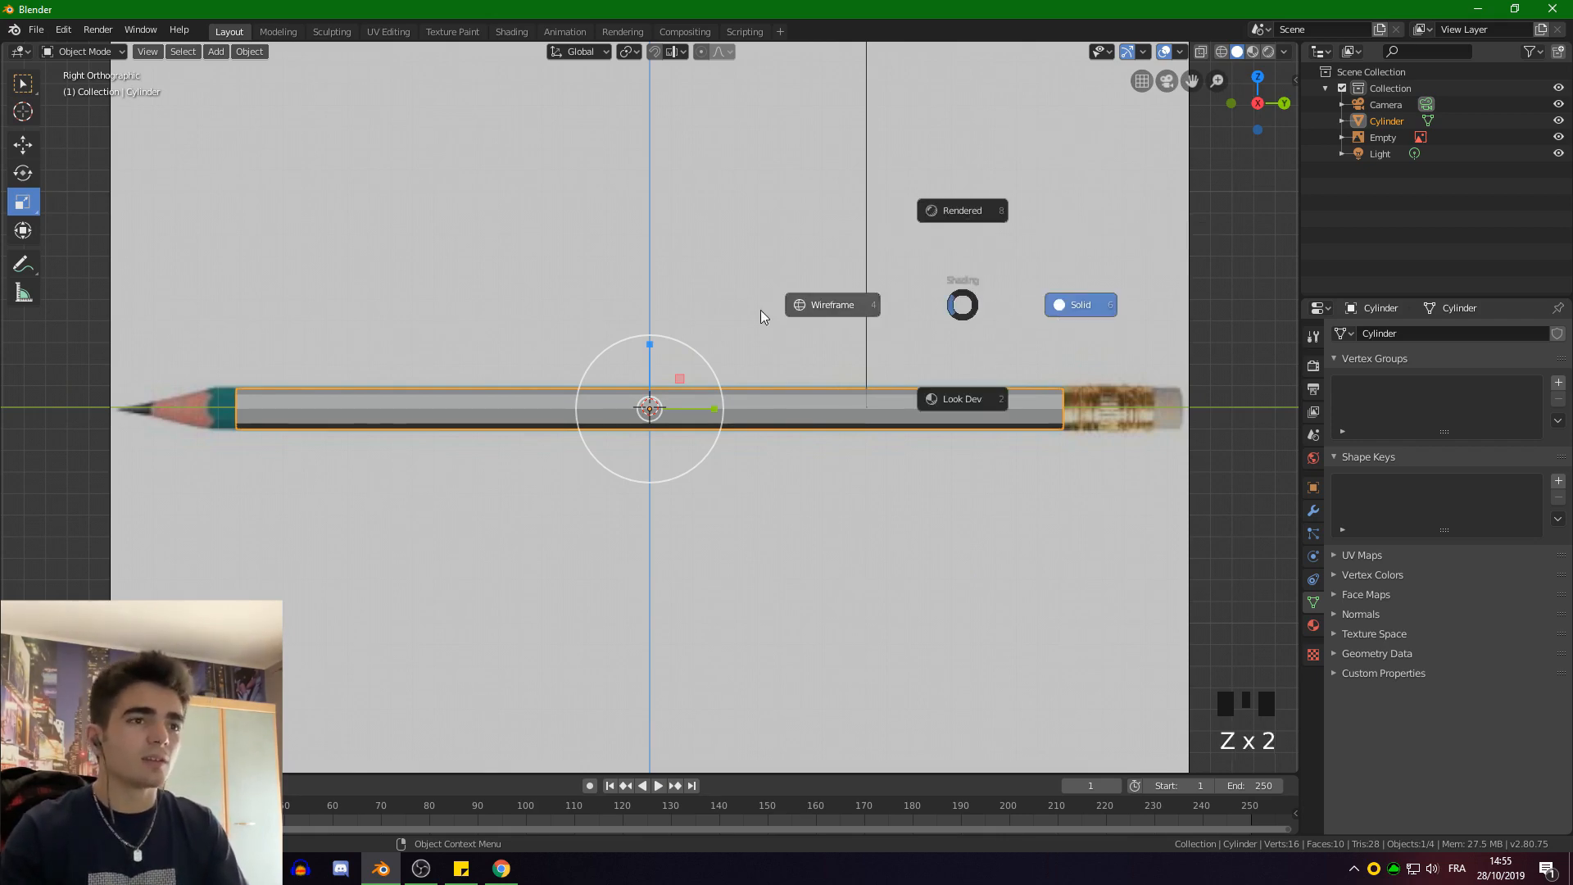
scroll(895, 415, "up", 3)
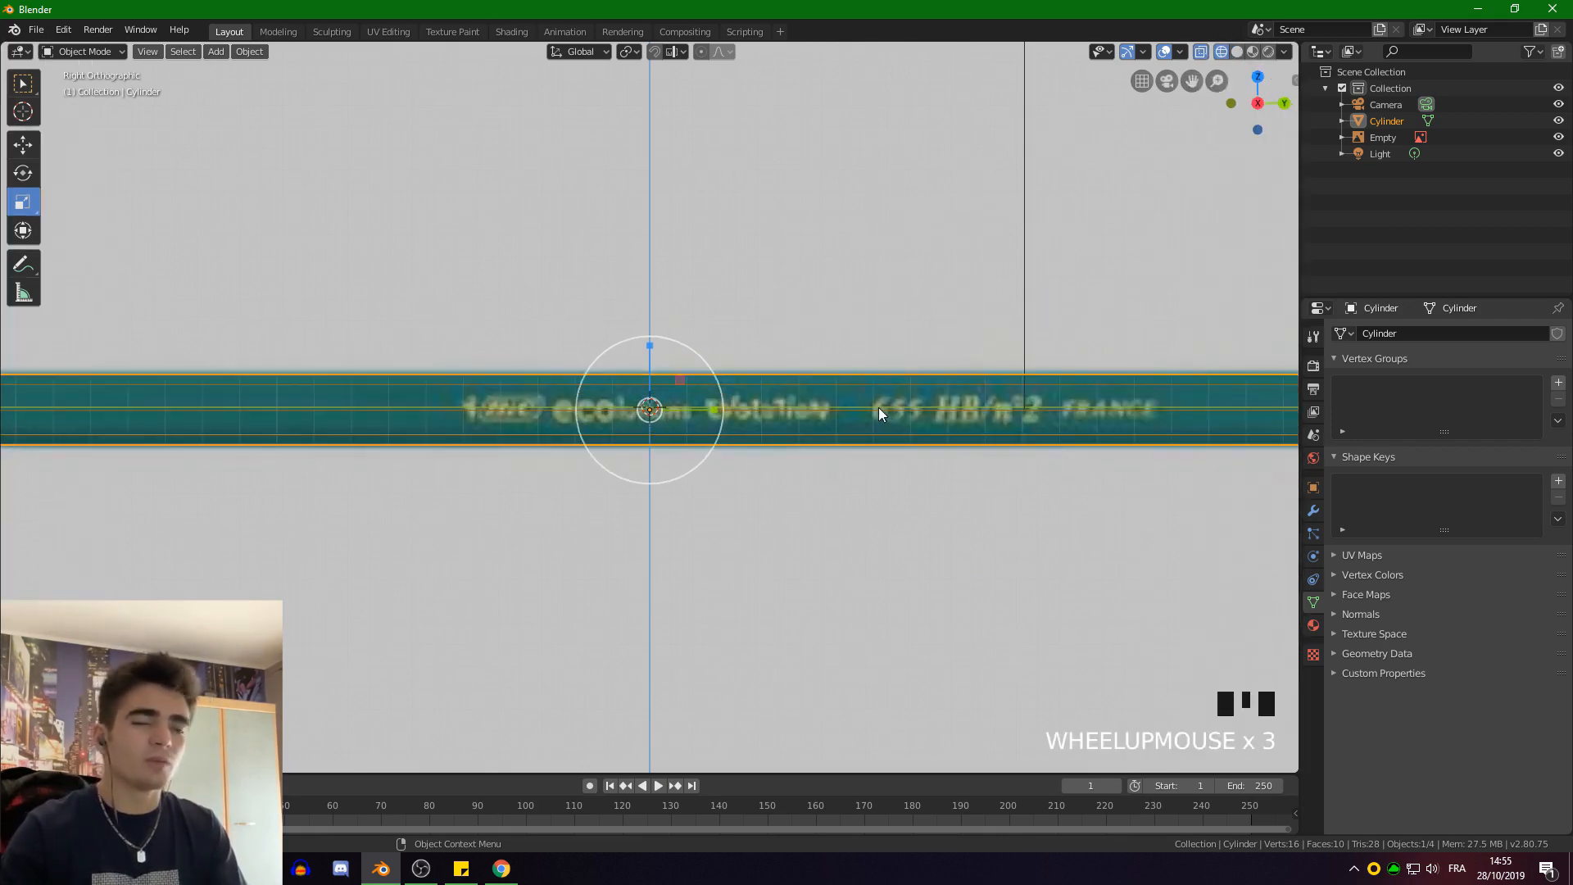
scroll(879, 410, "down", 4)
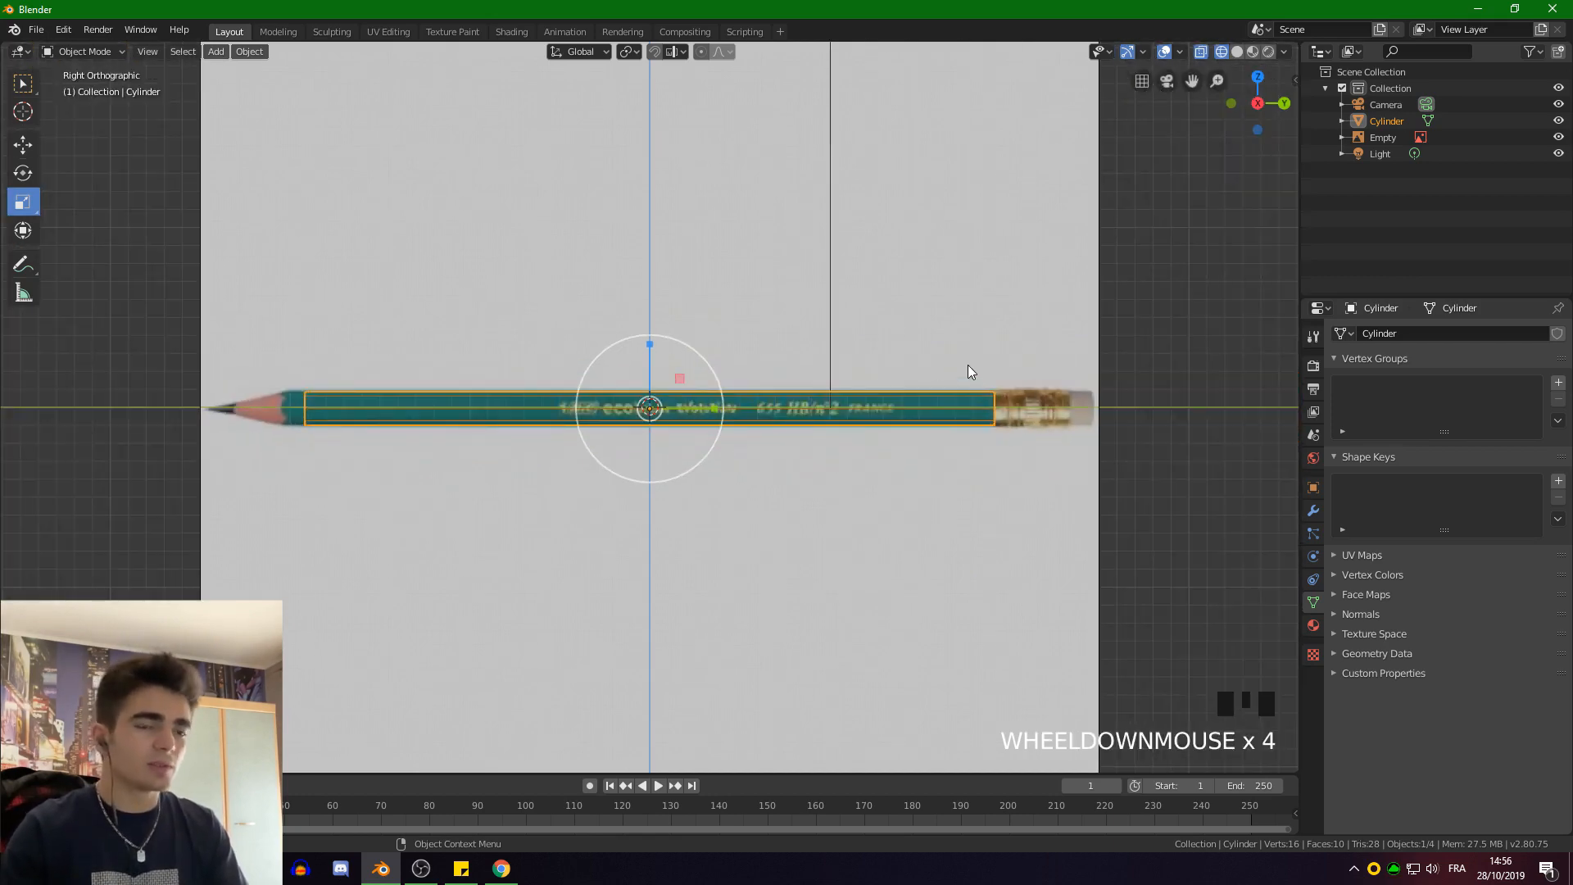
Enter Edit Mode on the cylinder and select all eight vertices of its end face at the gold ferrule
middle_click_drag(1042, 331, 886, 268, "shift")
scroll(887, 267, "down", 1, "shift")
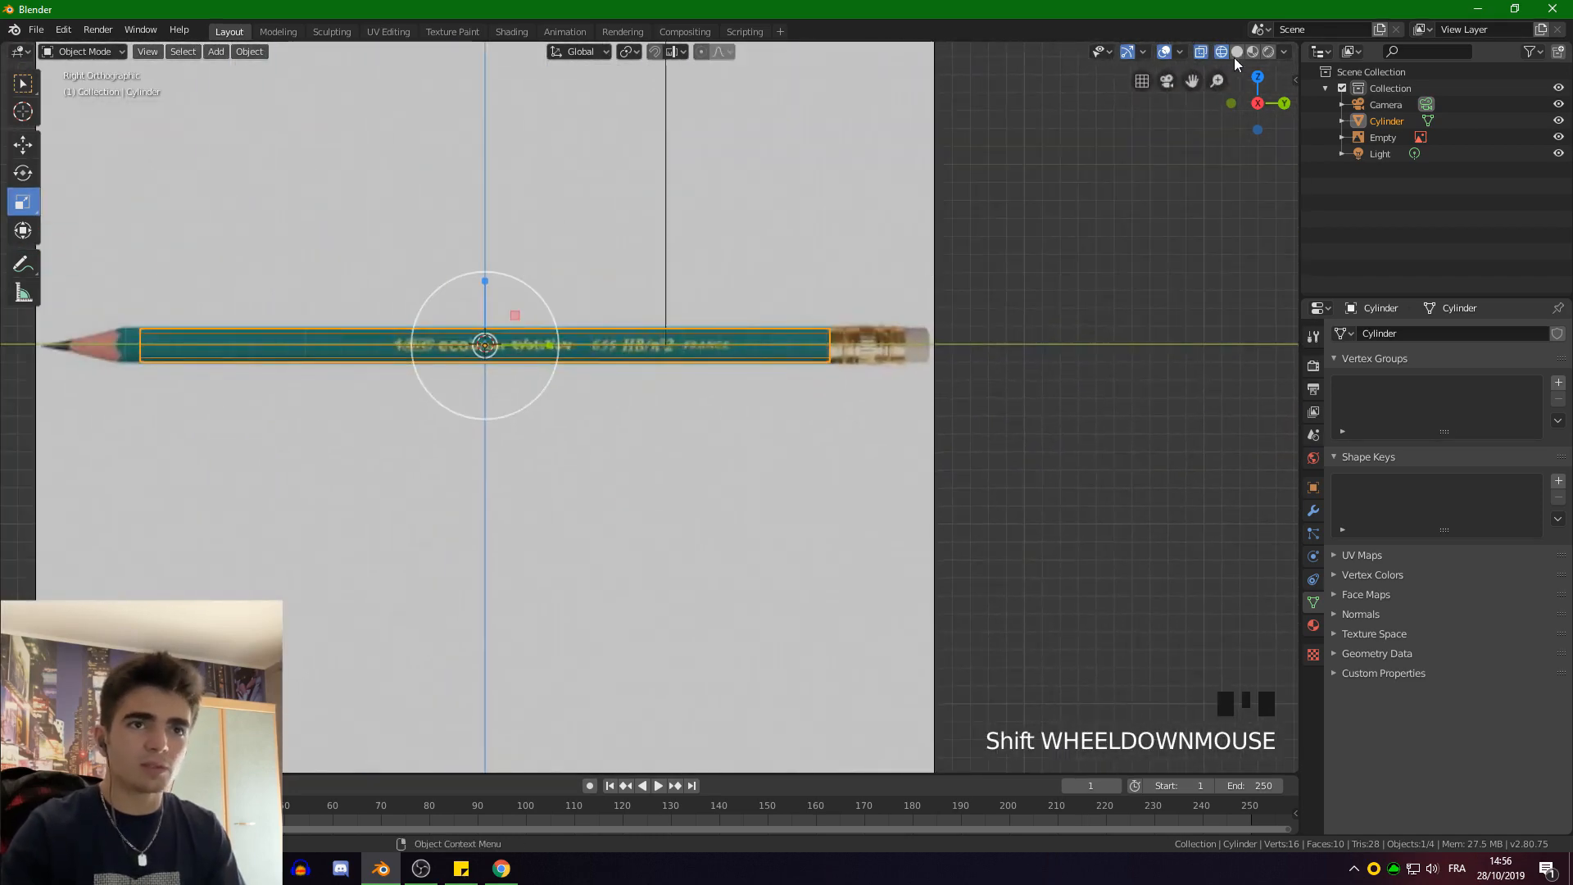
left_click(1192, 80)
mouse_move(1192, 80)
left_mouse_down()
mouse_move(1188, 18)
mouse_move(1122, 98)
mouse_move(1012, 91)
mouse_move(1053, 92)
mouse_move(1016, 189)
left_mouse_up()
scroll(721, 153, "up", 6)
middle_click_drag(721, 153, 691, 371, "shift")
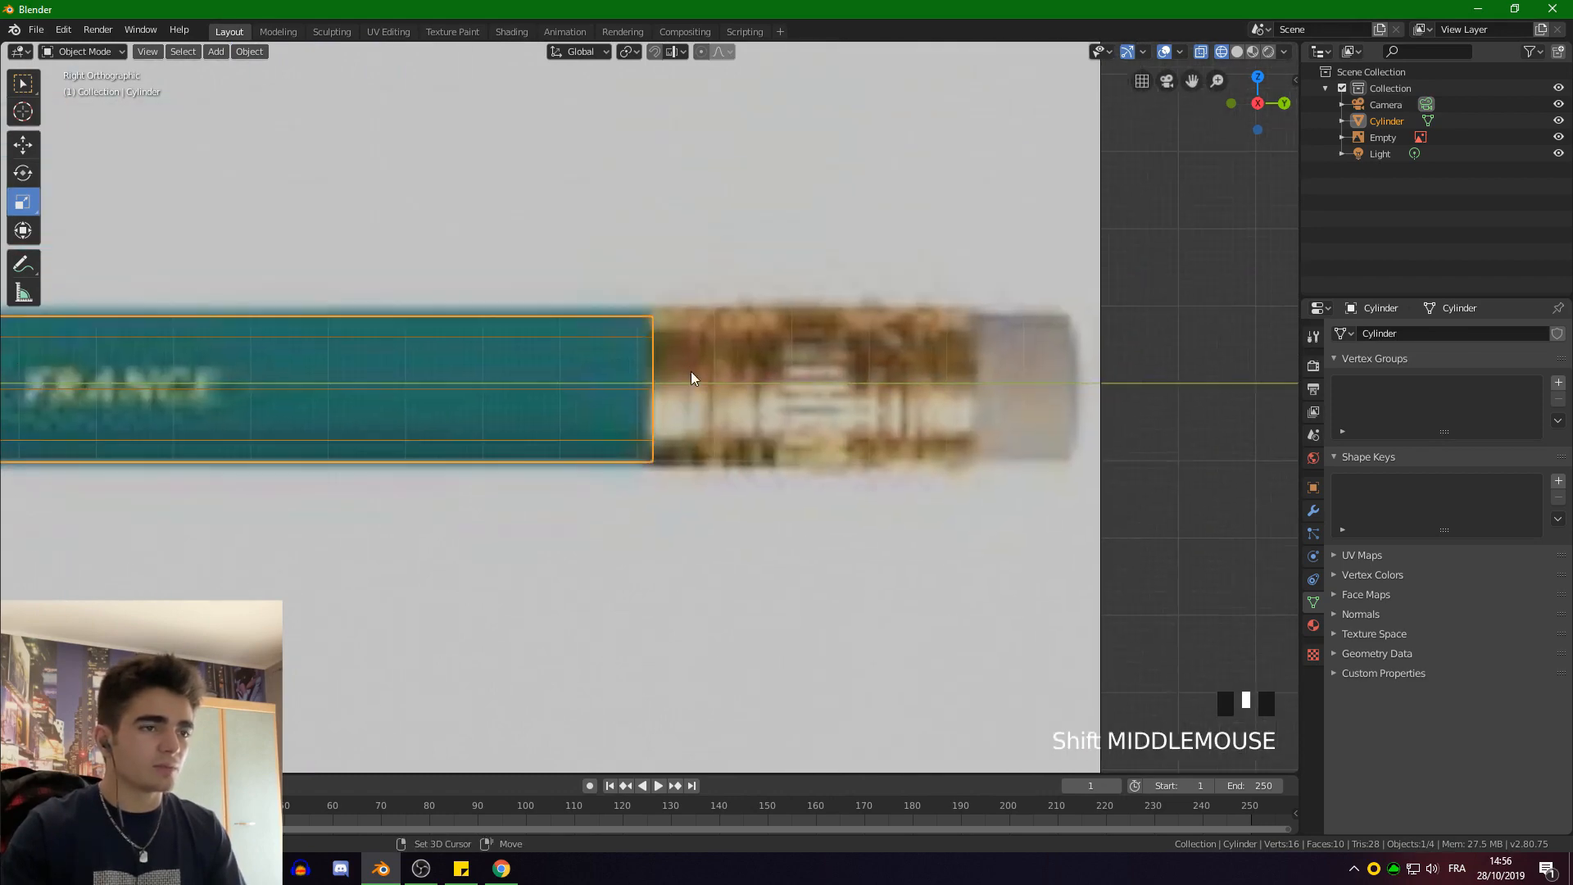
scroll(739, 129, "up", 2)
scroll(726, 208, "up", 1)
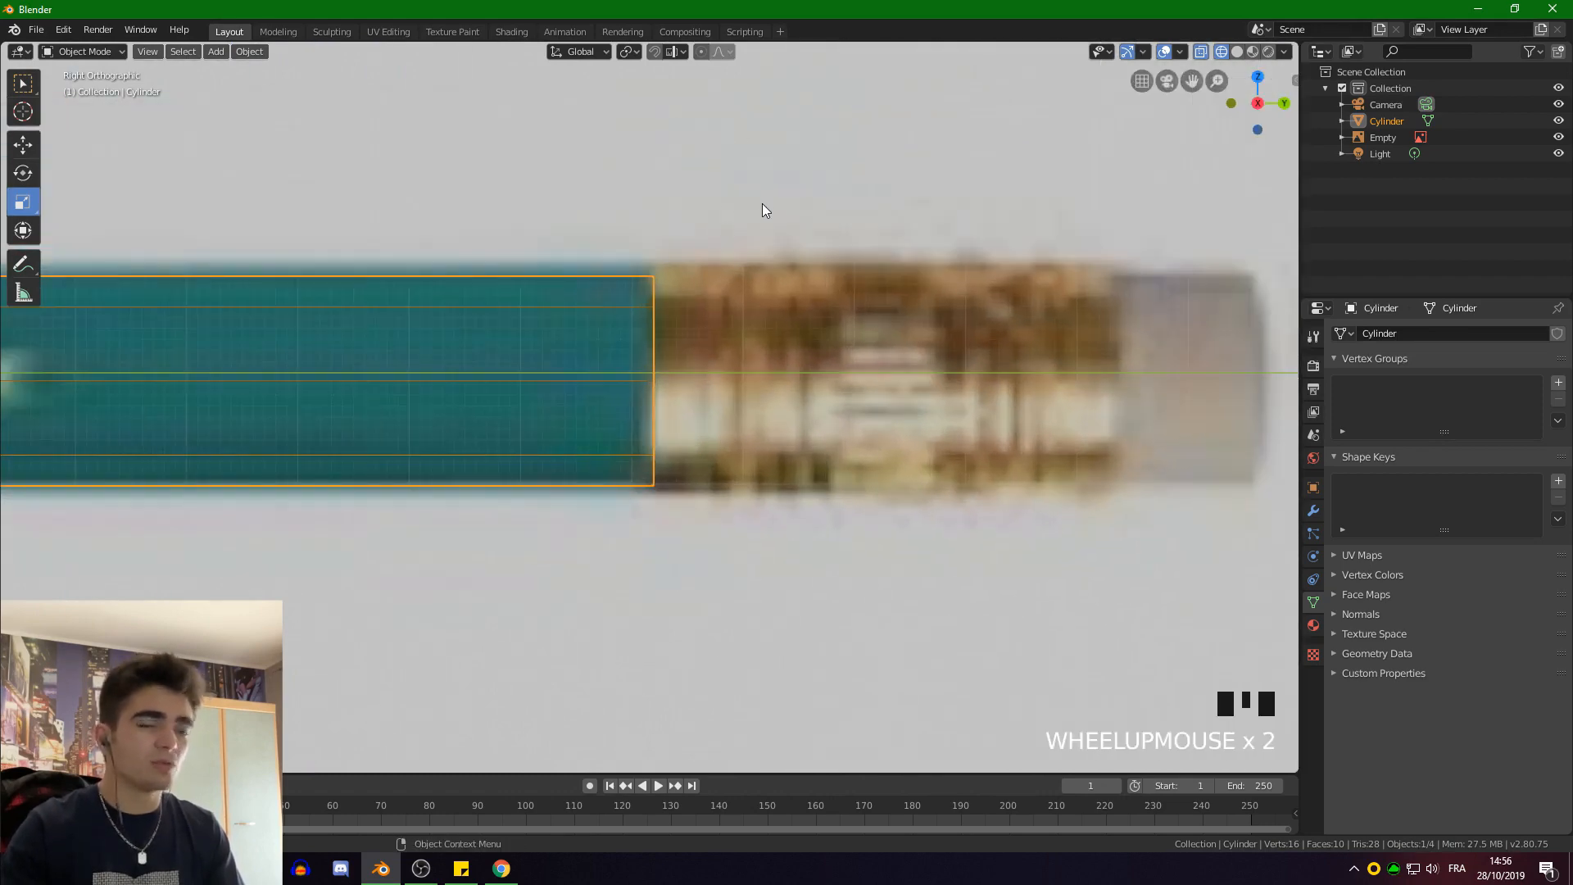
left_click(80, 51)
left_click(72, 89)
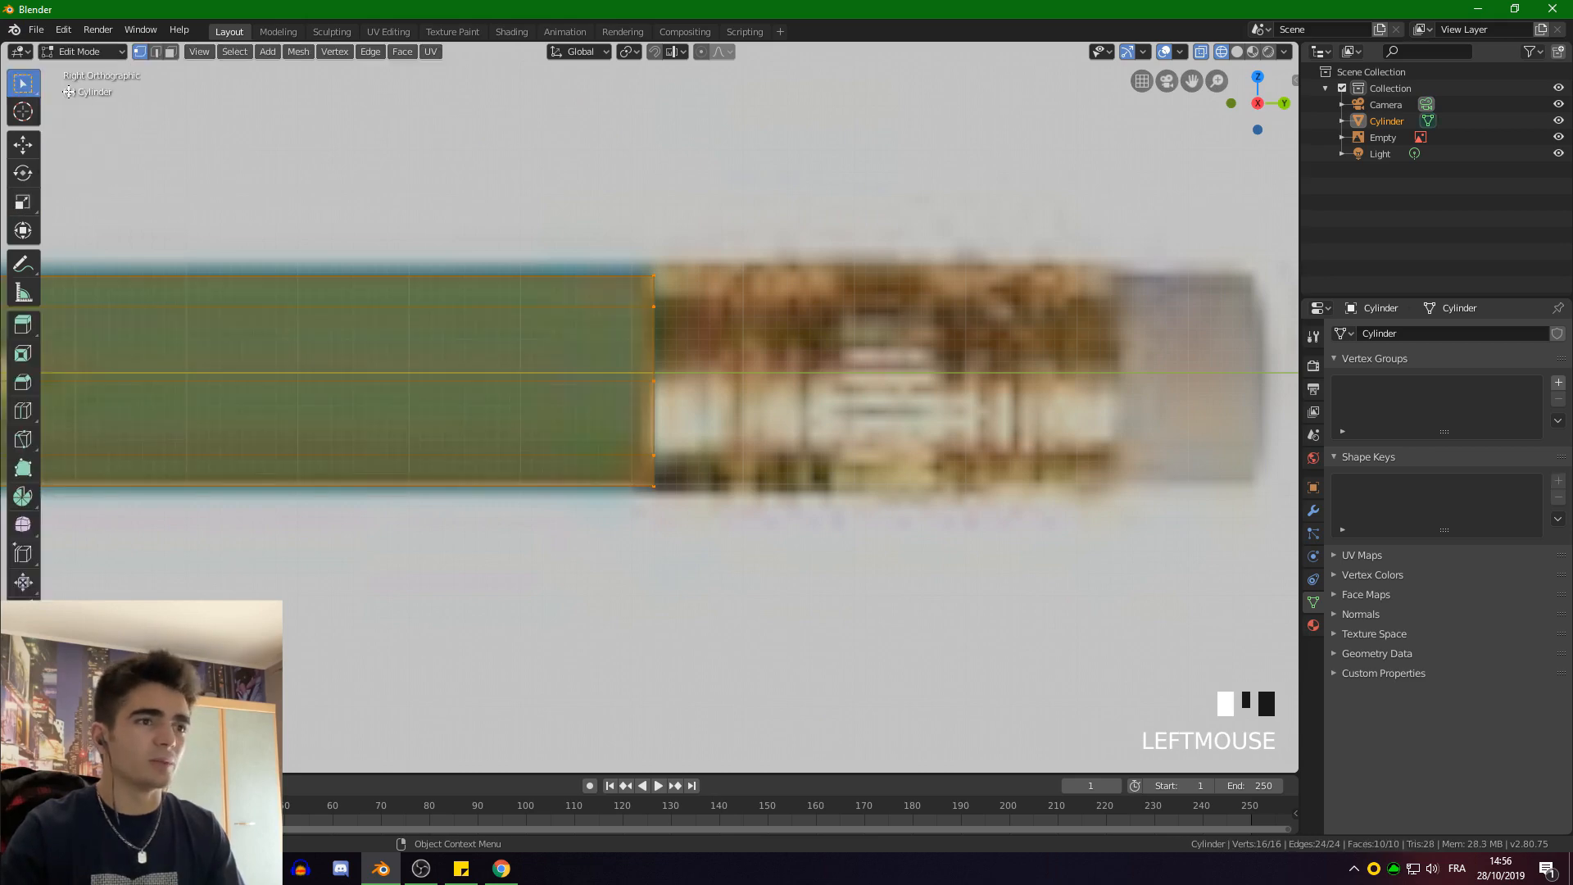
left_click(659, 271)
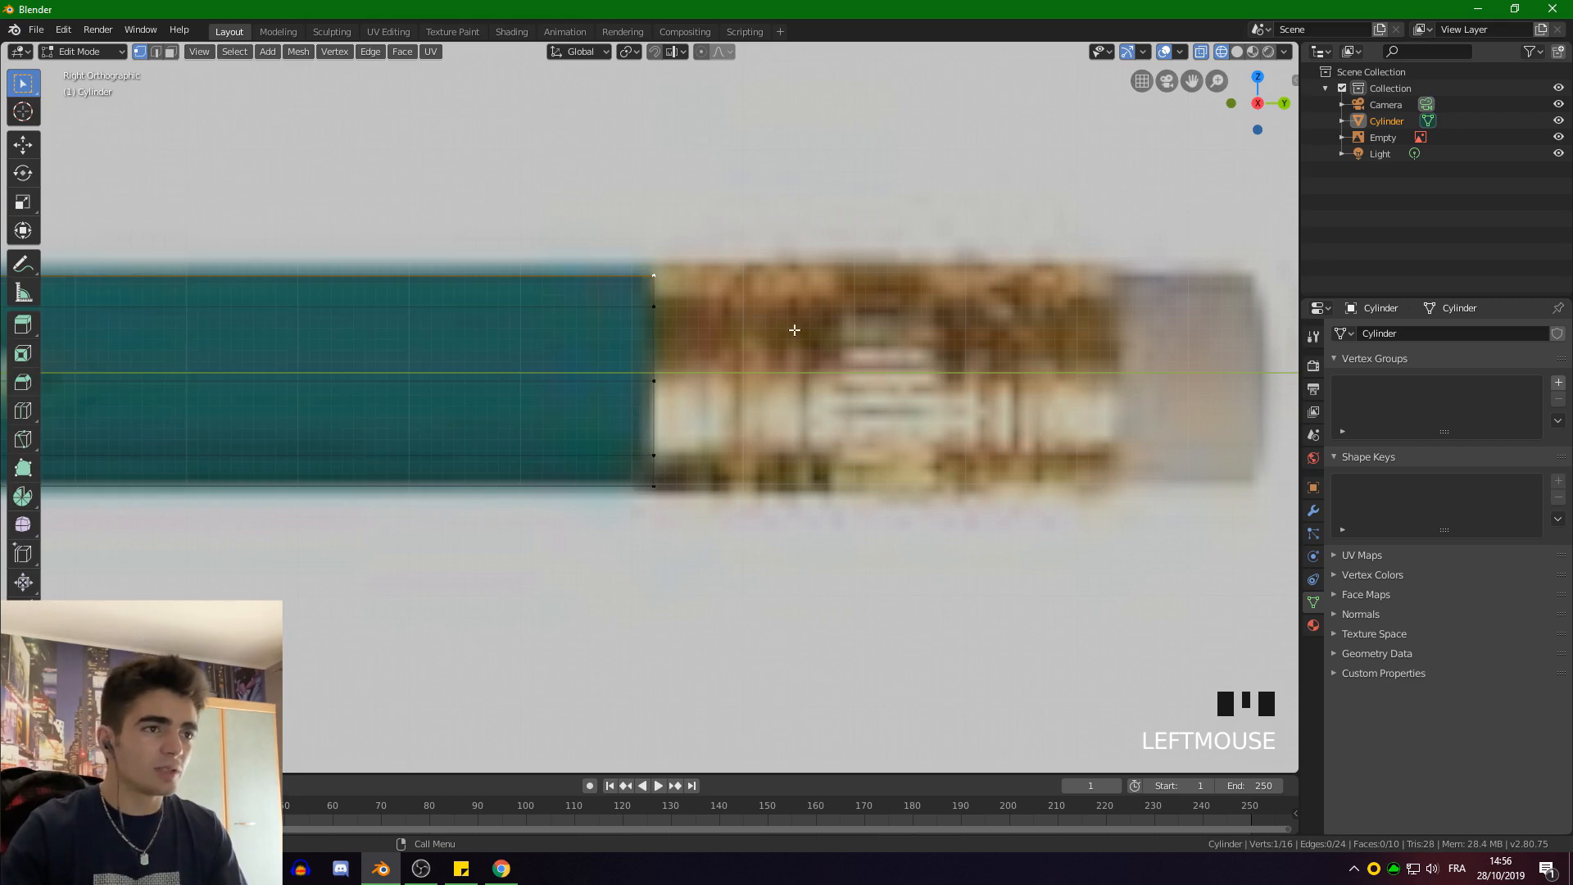
scroll(710, 355, "down", 10)
scroll(650, 303, "up", 12)
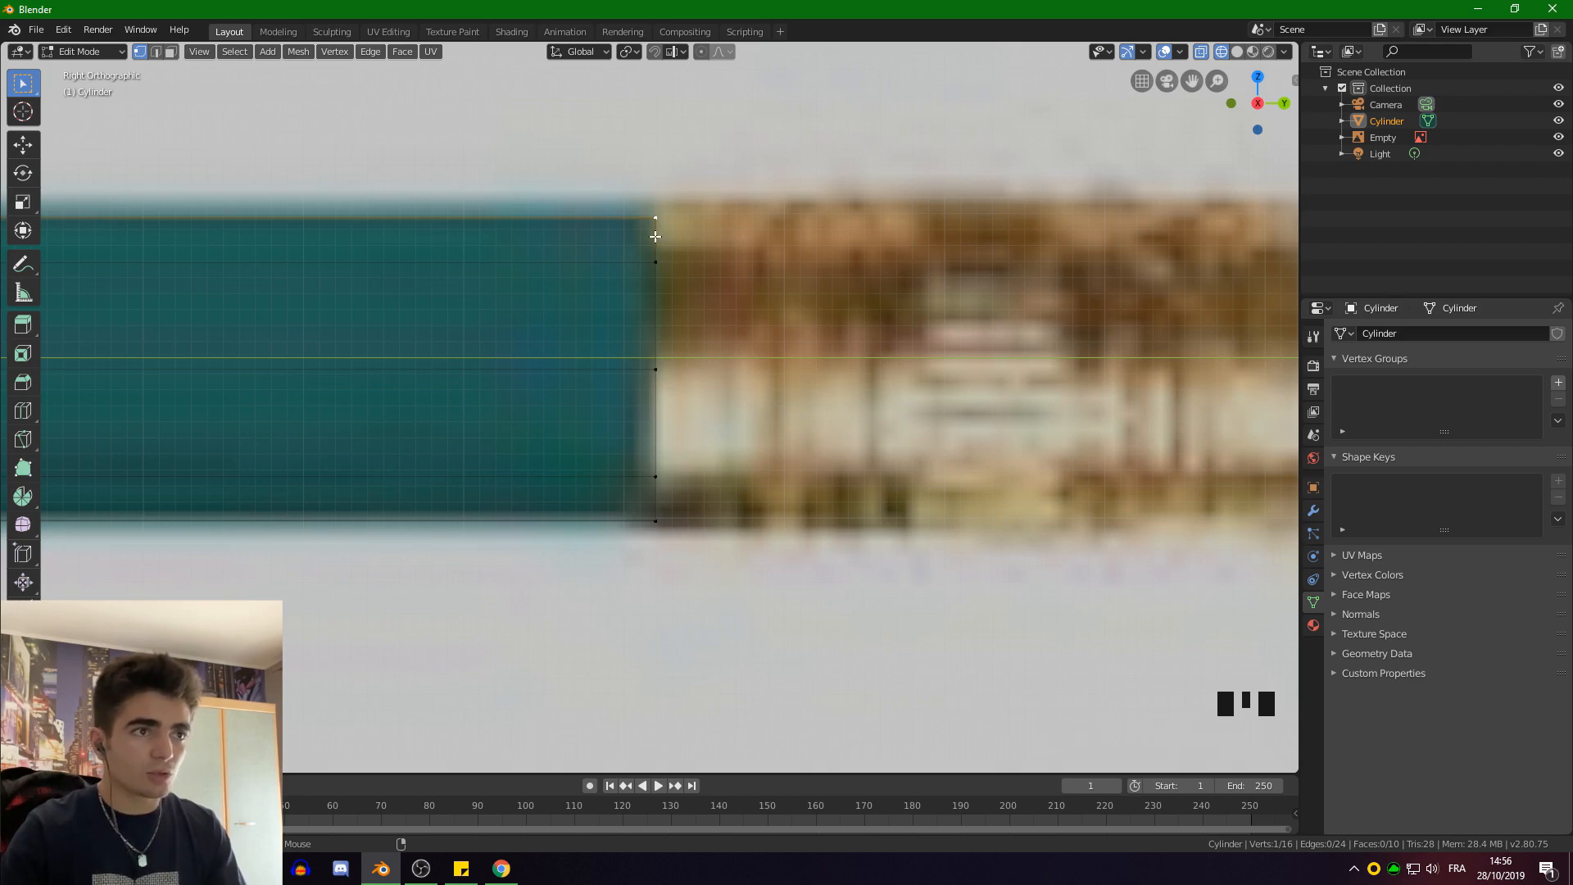
left_click(655, 237, "alt")
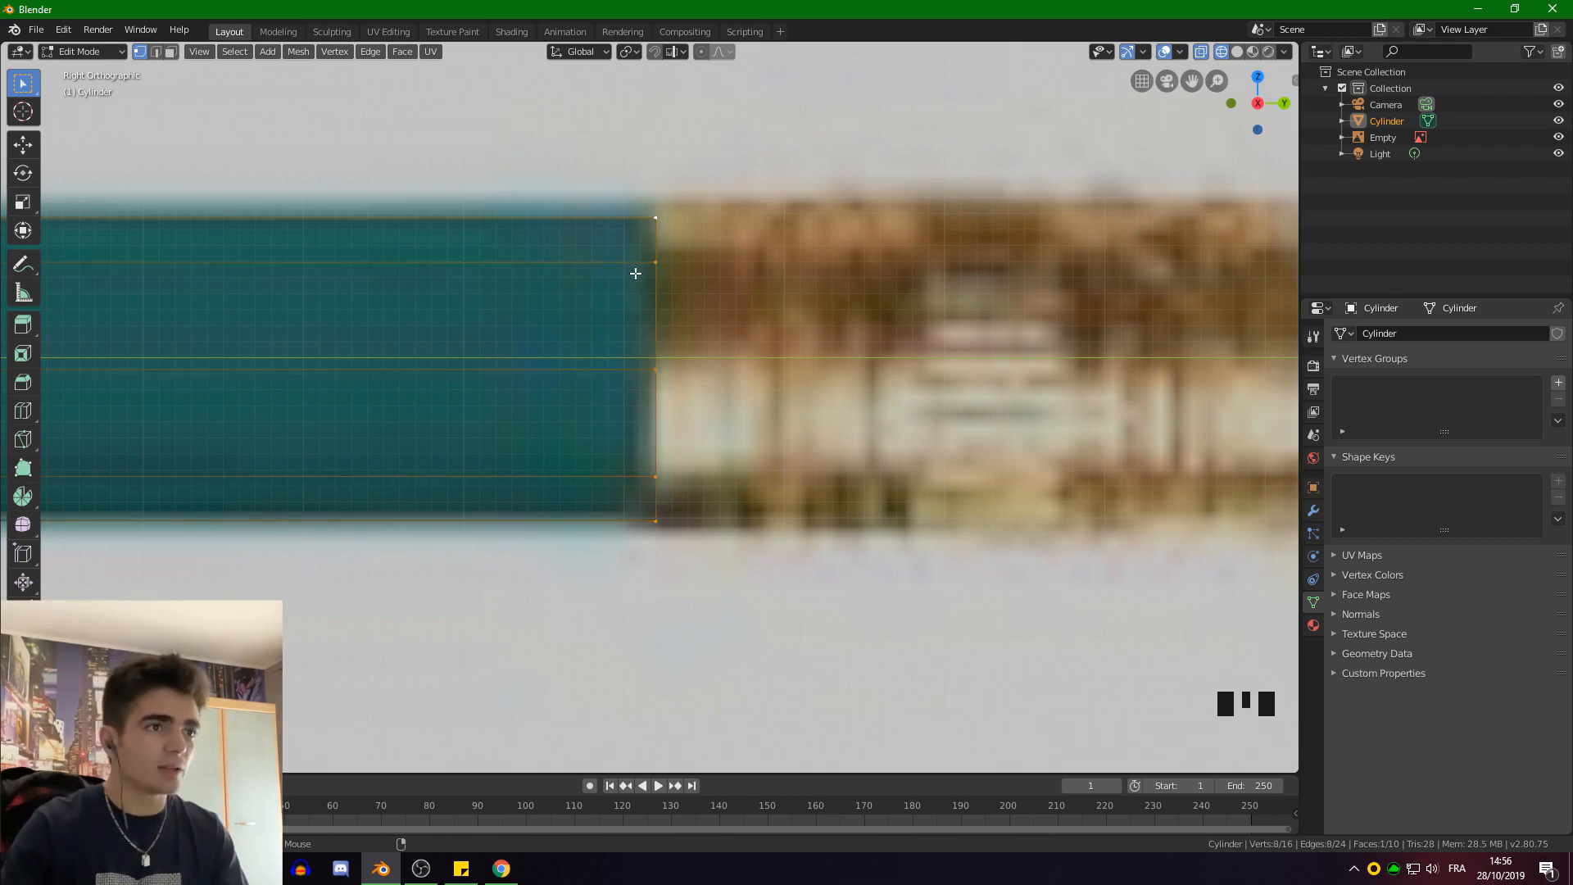
left_click_drag(585, 140, 538, 486)
scroll(811, 639, "down", 2)
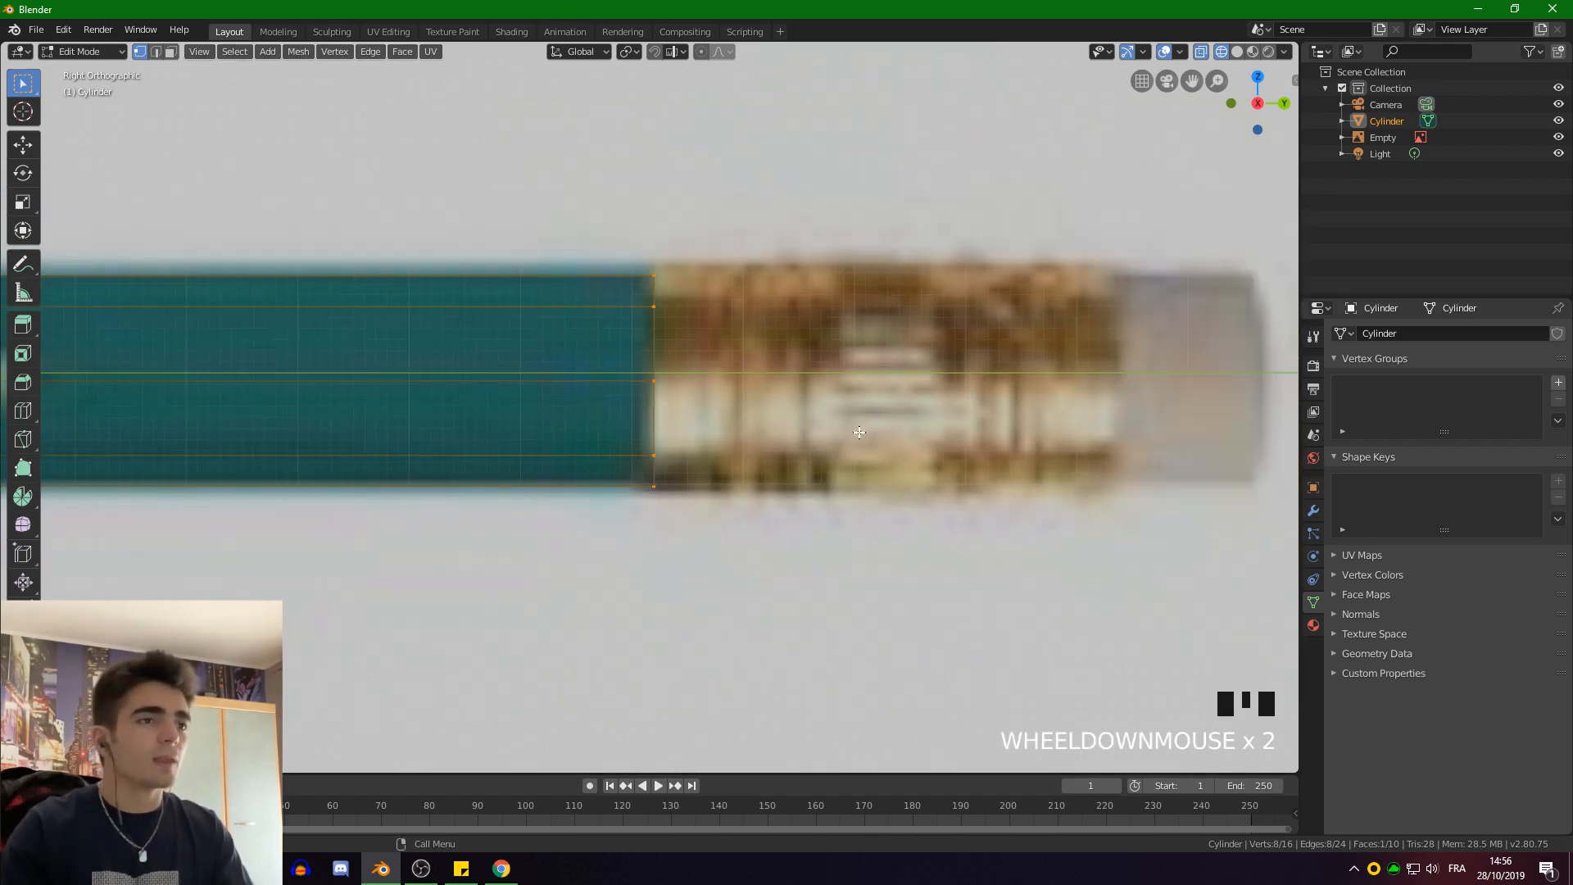
mouse_move(865, 401)
middle_mouse_down("shift")
mouse_move(844, 442)
mouse_move(812, 435)
middle_mouse_up("shift")
scroll(812, 435, "up", 1)
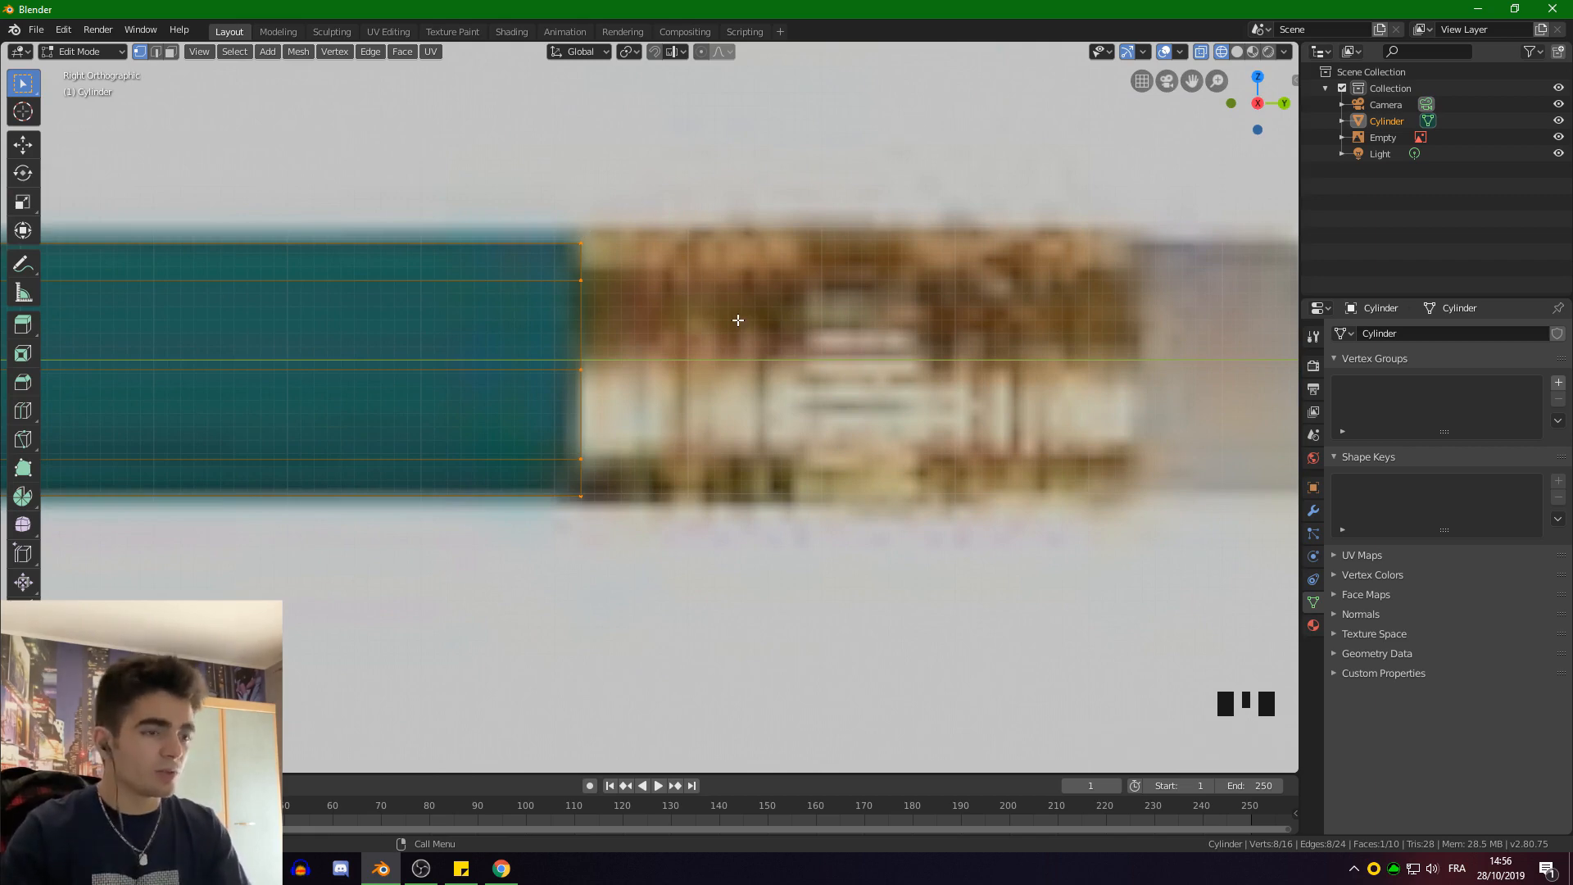
Extrude the end face in place and scale it up to about 1.04 to match the ferrule's thickness
key("e")
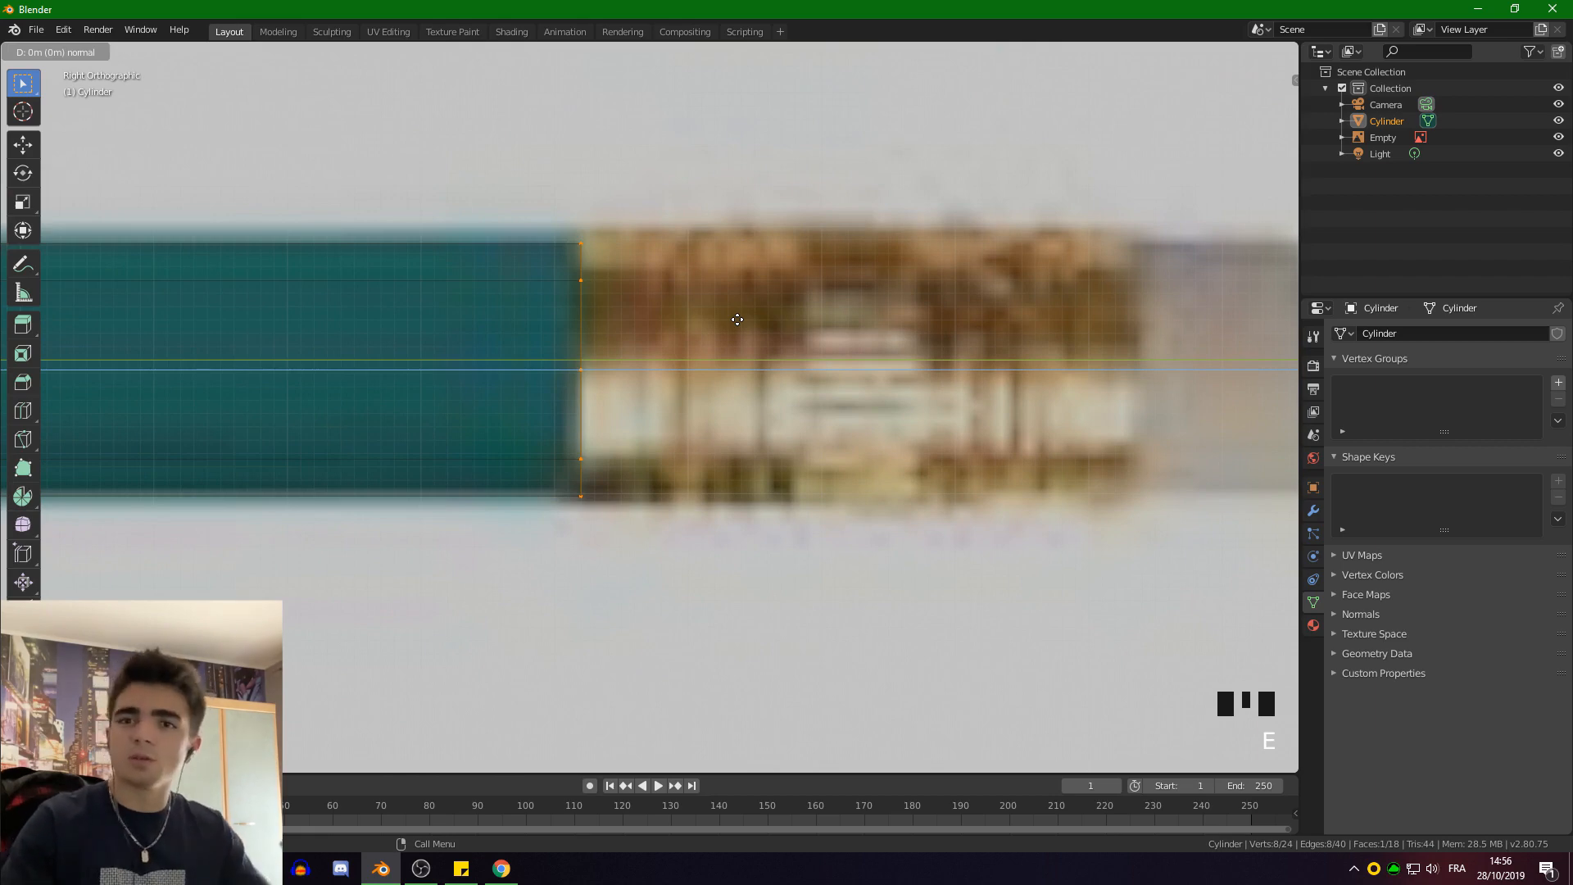
left_click(738, 319)
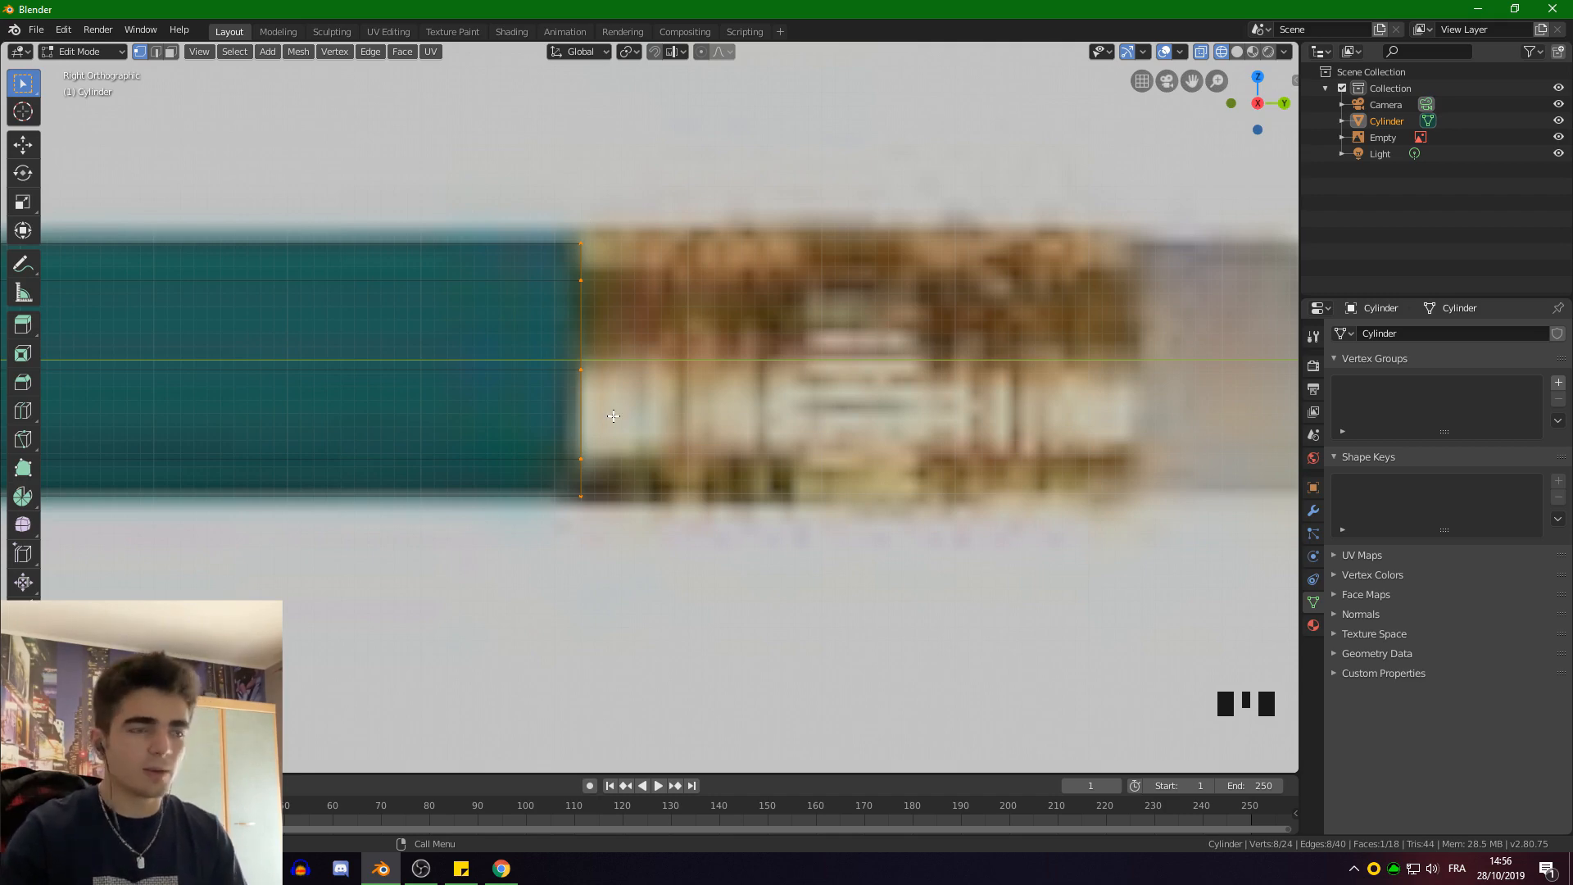
key("s")
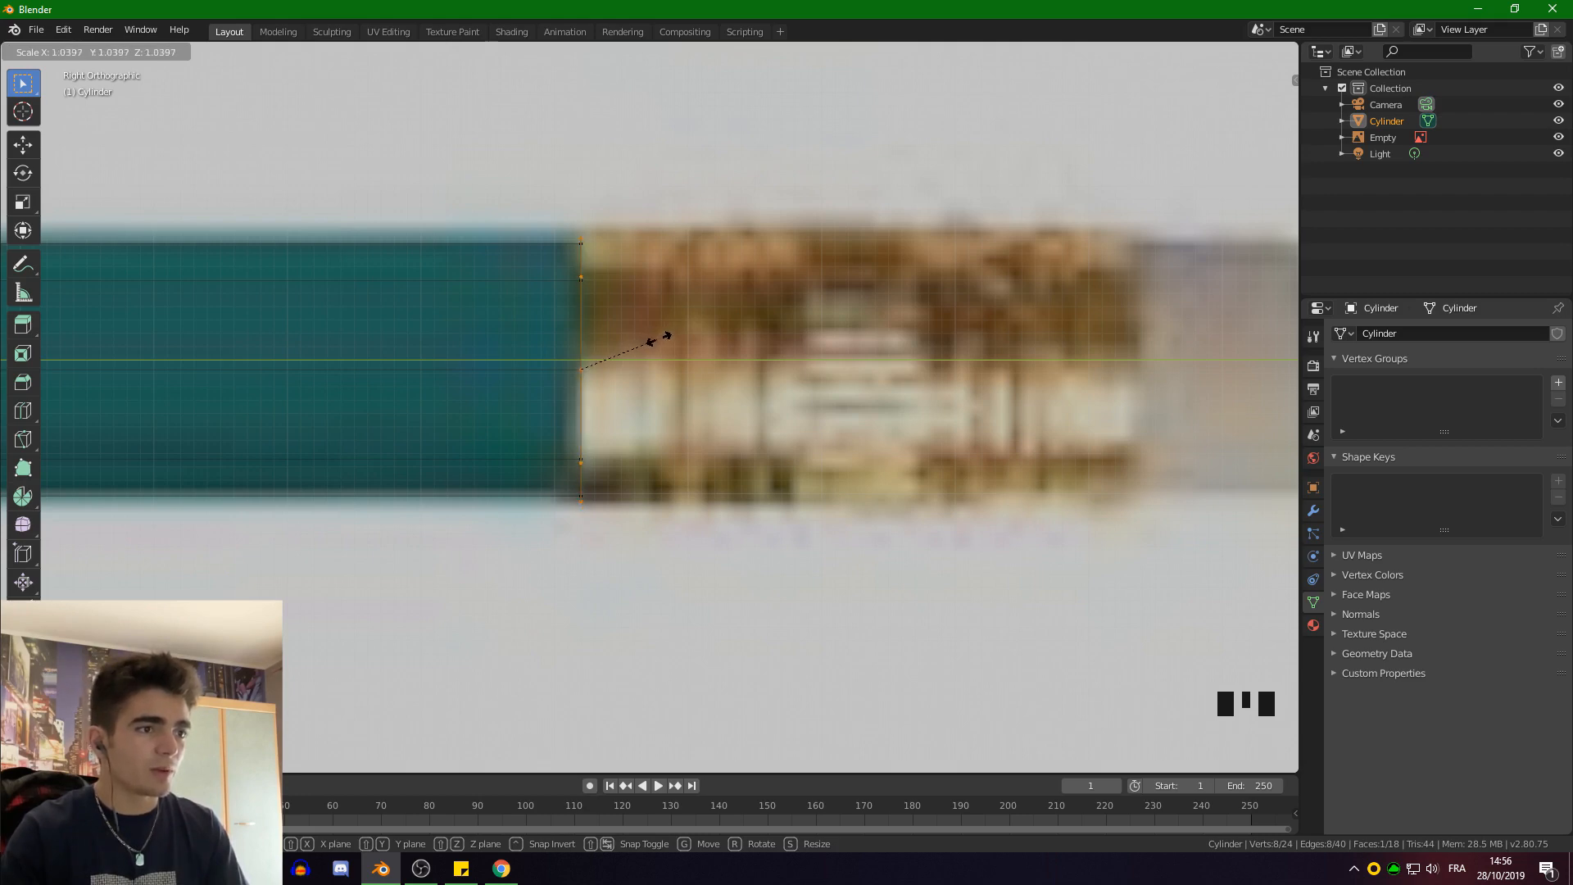
left_click(669, 336)
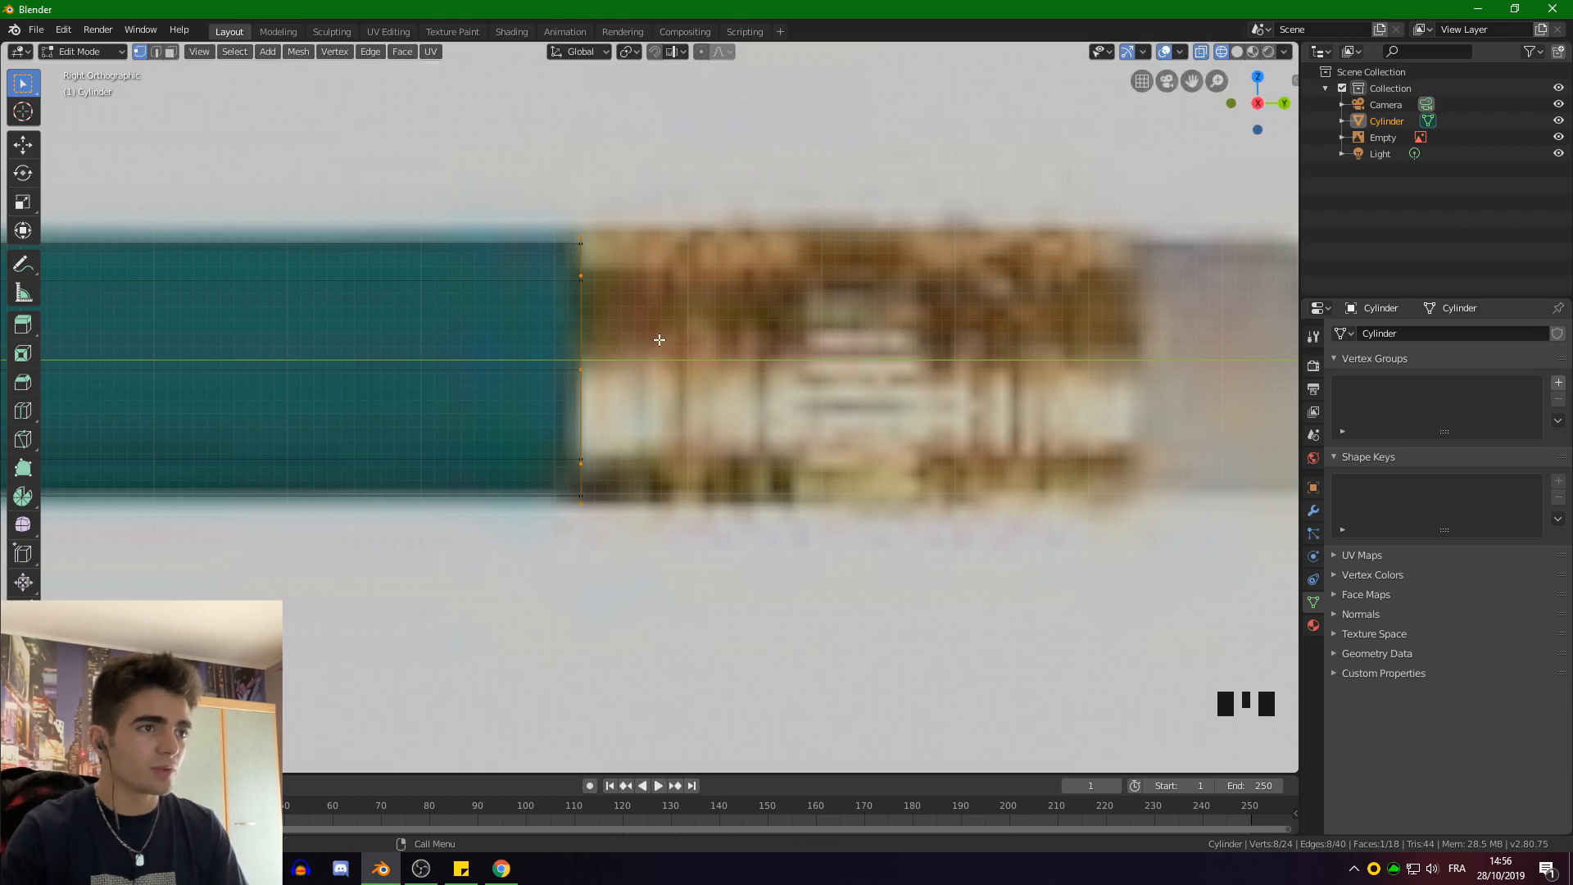
scroll(622, 336, "up", 3)
middle_click_drag(607, 333, 564, 396, "shift")
scroll(635, 399, "down", 3)
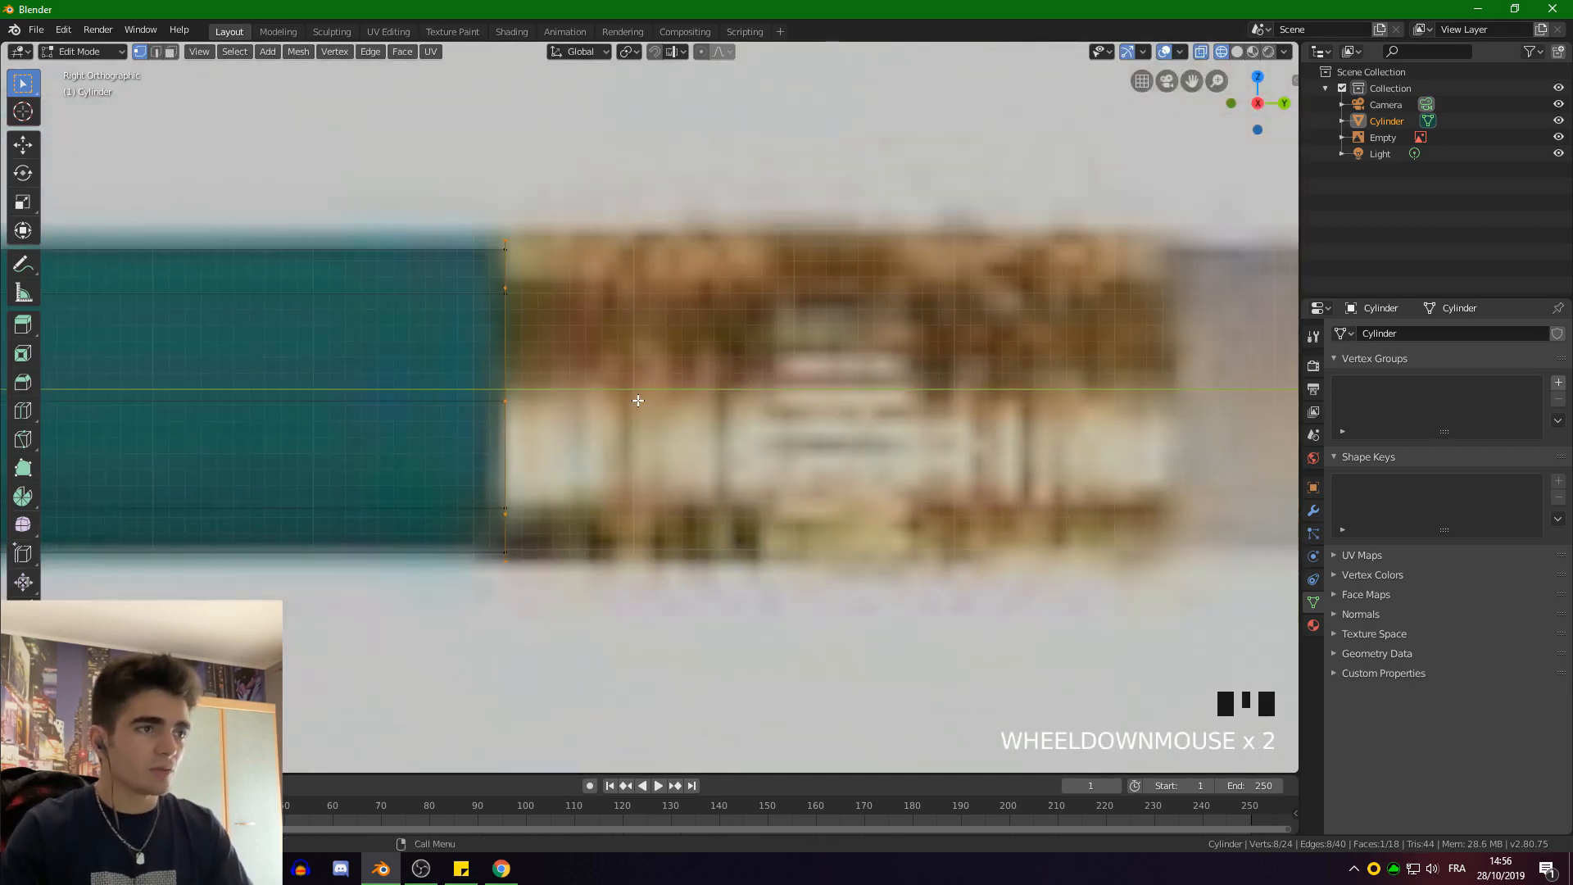
Extrude the enlarged end face about 0.42 m along its normal to form the ferrule up to the eraser
key("e")
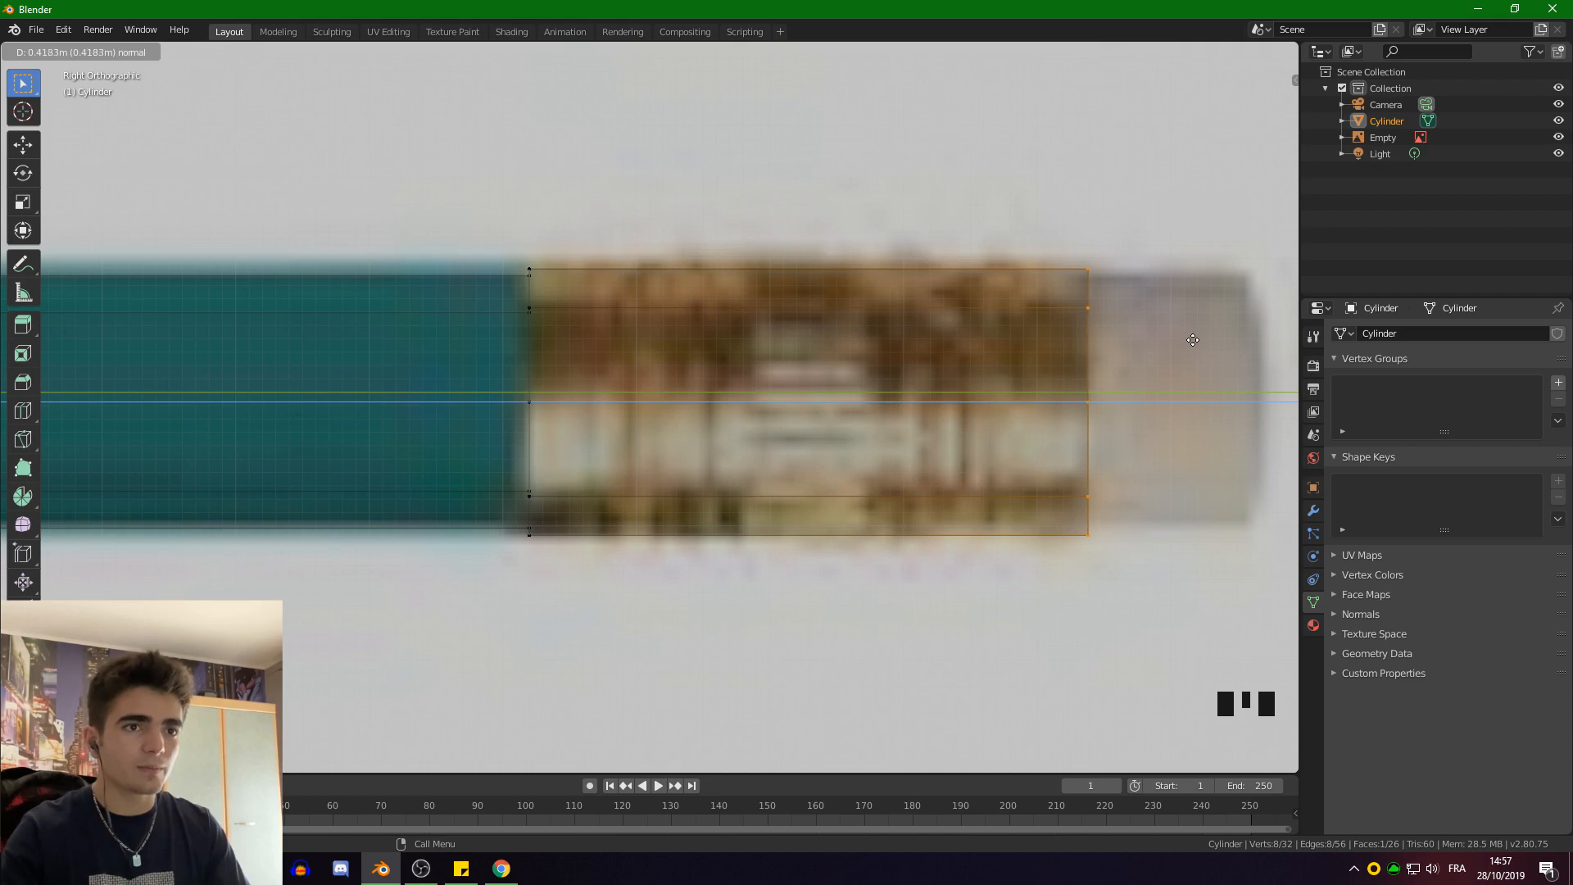
left_click(1193, 340)
middle_click_drag(1123, 379, 853, 372, "shift")
scroll(894, 372, "up", 1)
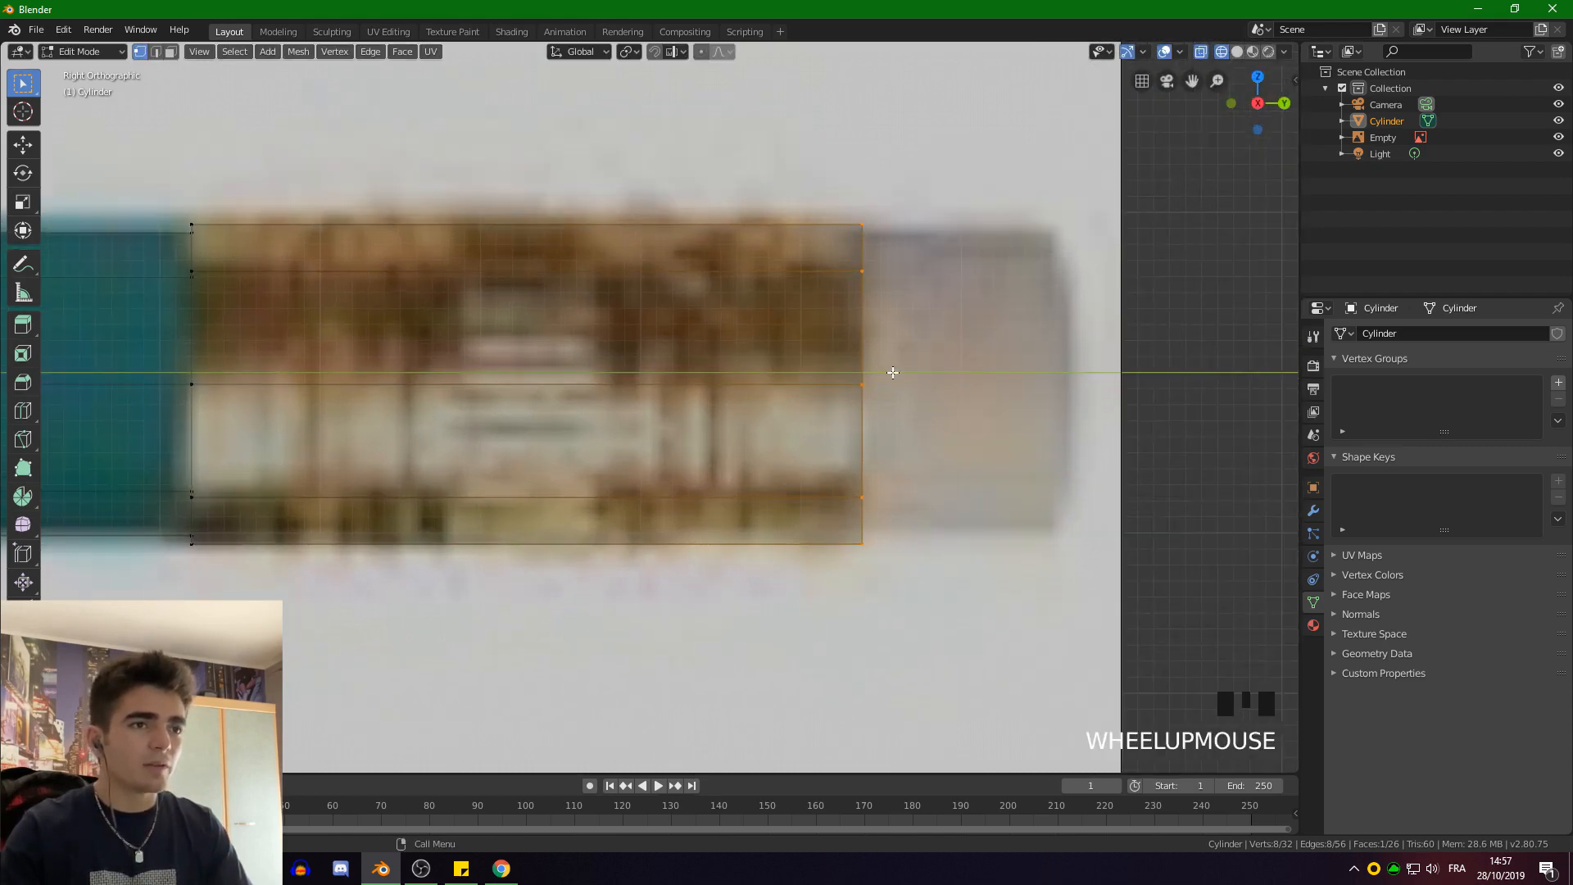
Extrude the ferrule's end face in place, scale it to about 0.93, and extrude it again to the end of the eraser
key("e")
right_click(1010, 352)
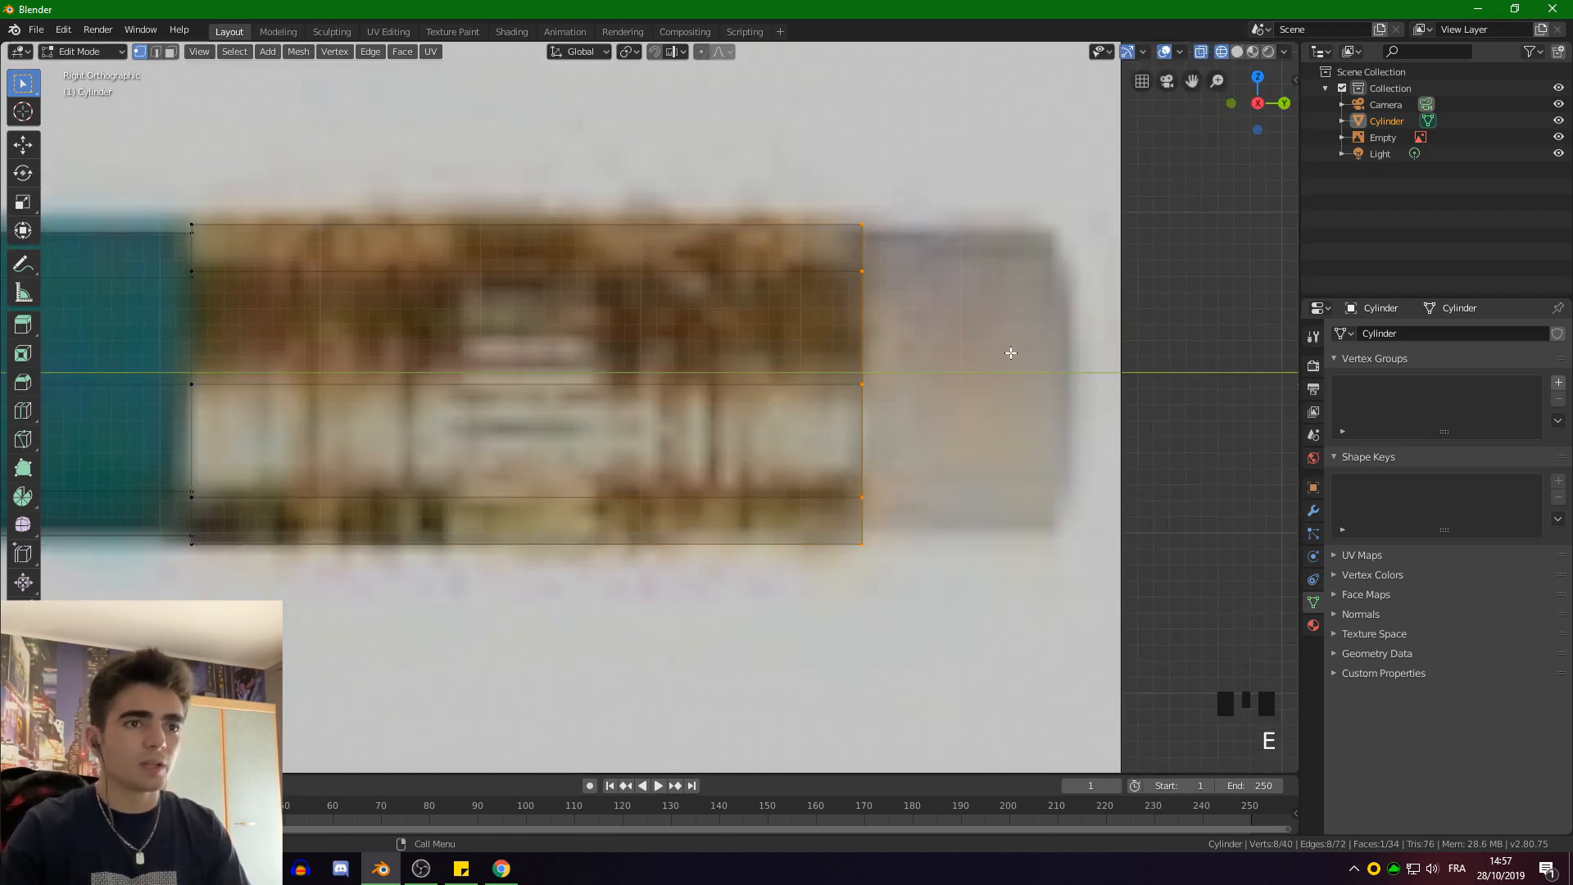
key("s")
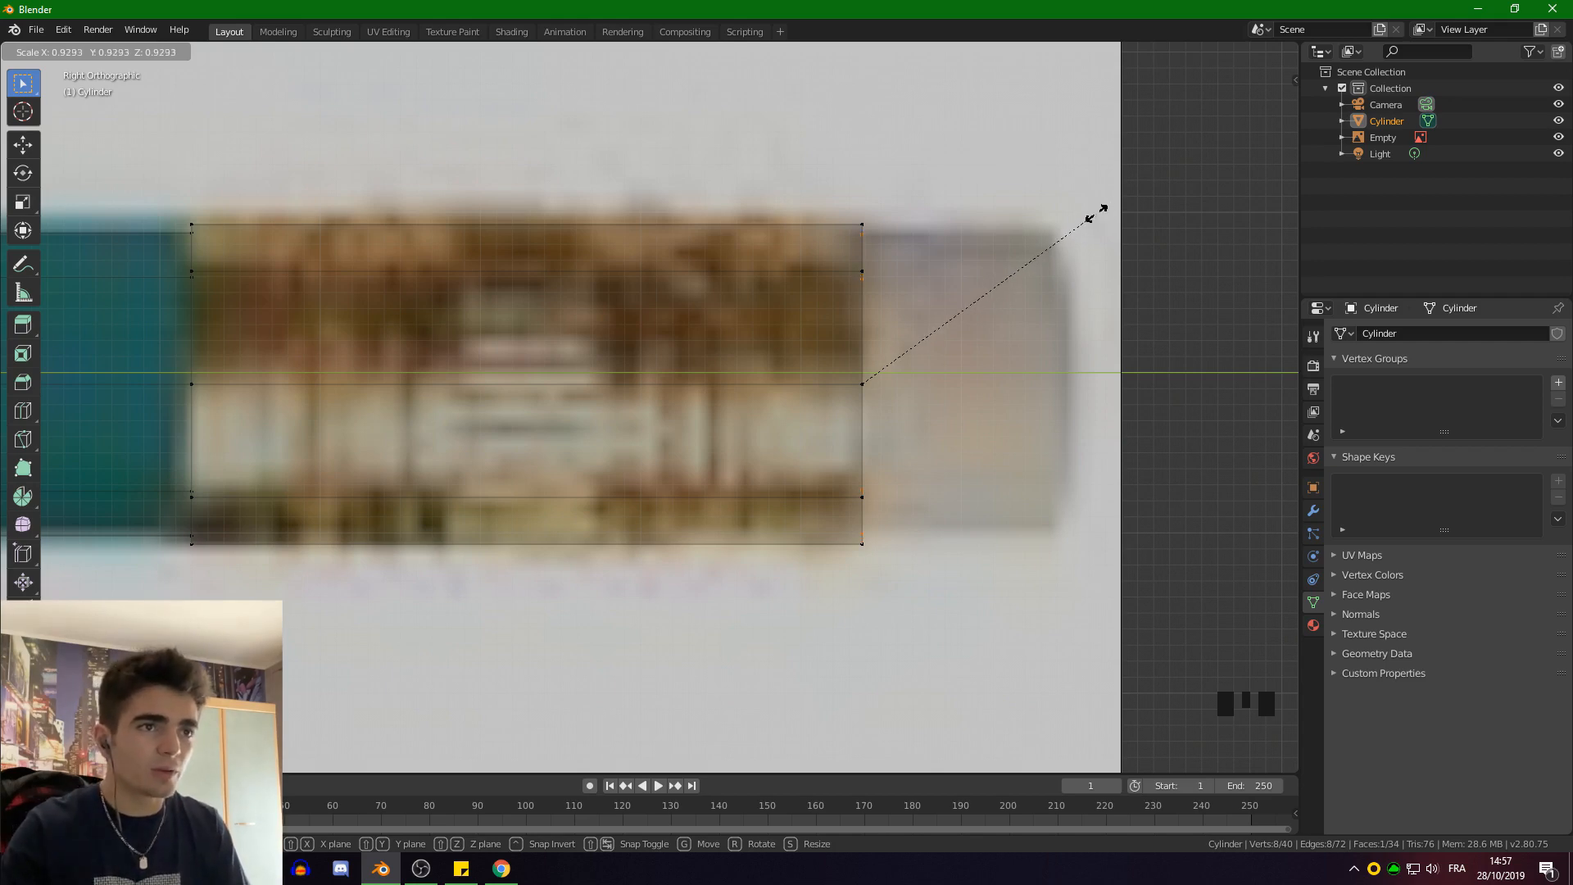
left_click(1095, 215)
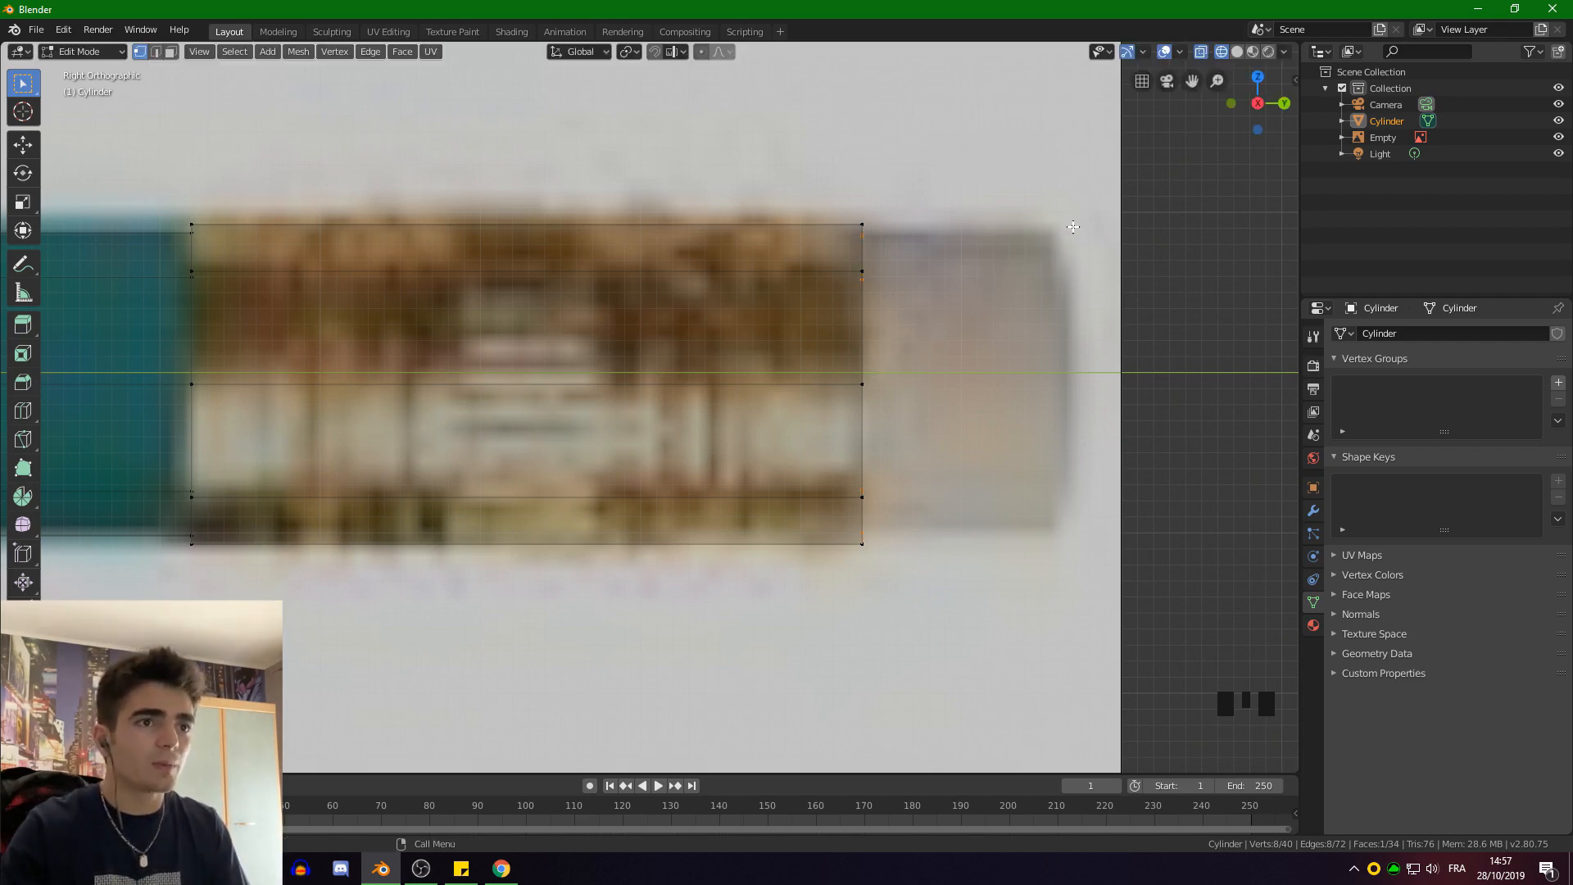
key("e")
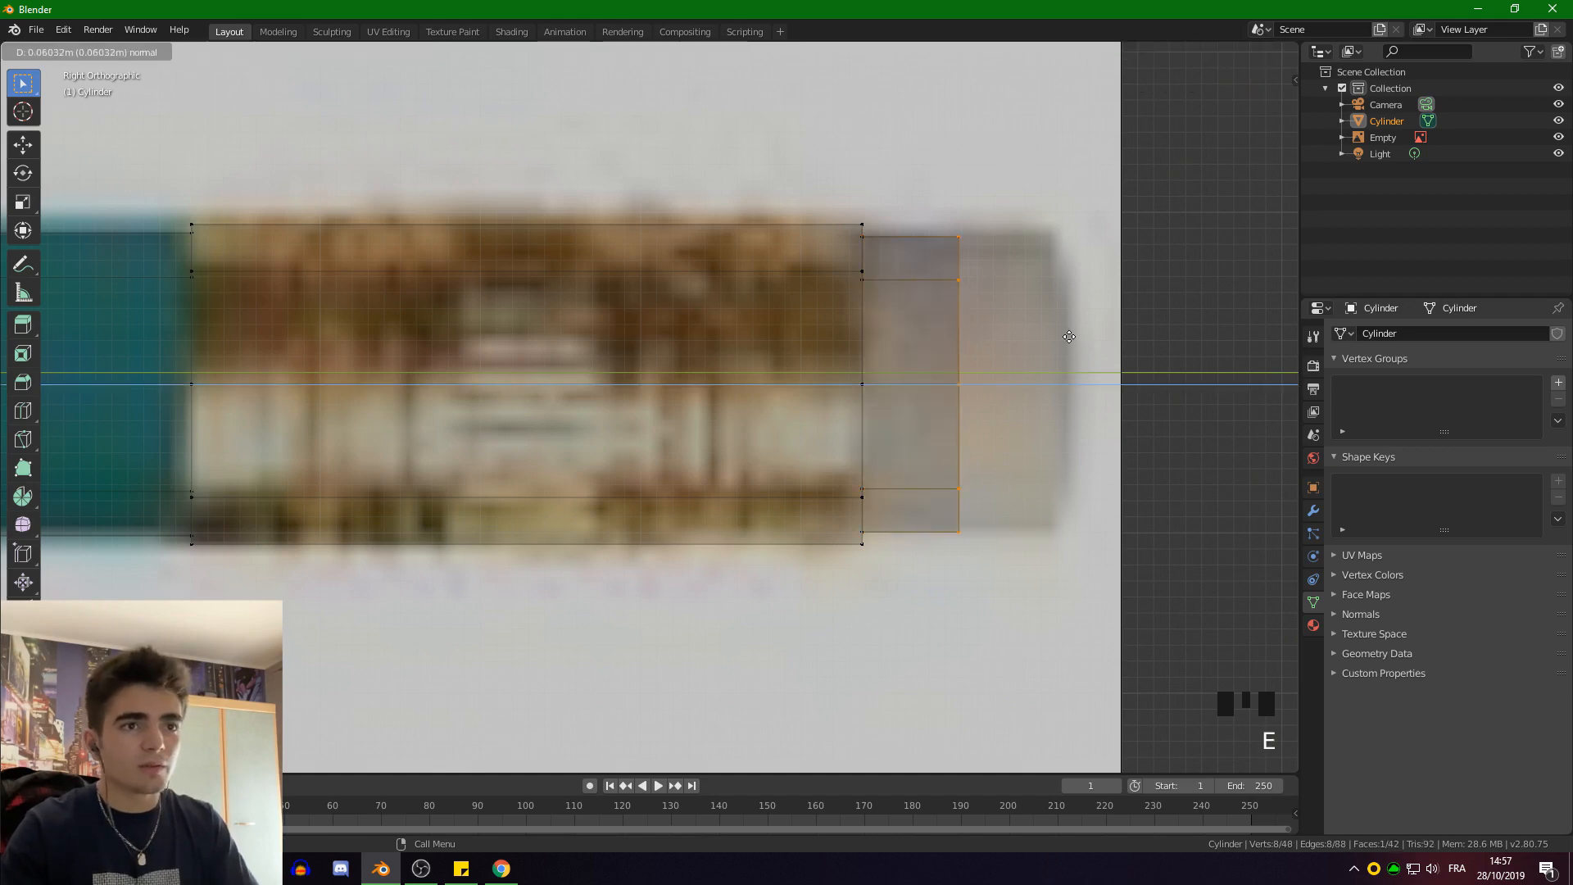
left_click(1165, 331)
Select the end vertices at the pencil's tip side and move them along Y to where the sharpened wood begins
scroll(661, 351, "down", 4)
middle_click_drag(660, 351, 980, 355, "shift")
scroll(545, 400, "down", 6)
scroll(545, 400, "down", 3)
middle_click_drag(545, 401, 1001, 370, "shift")
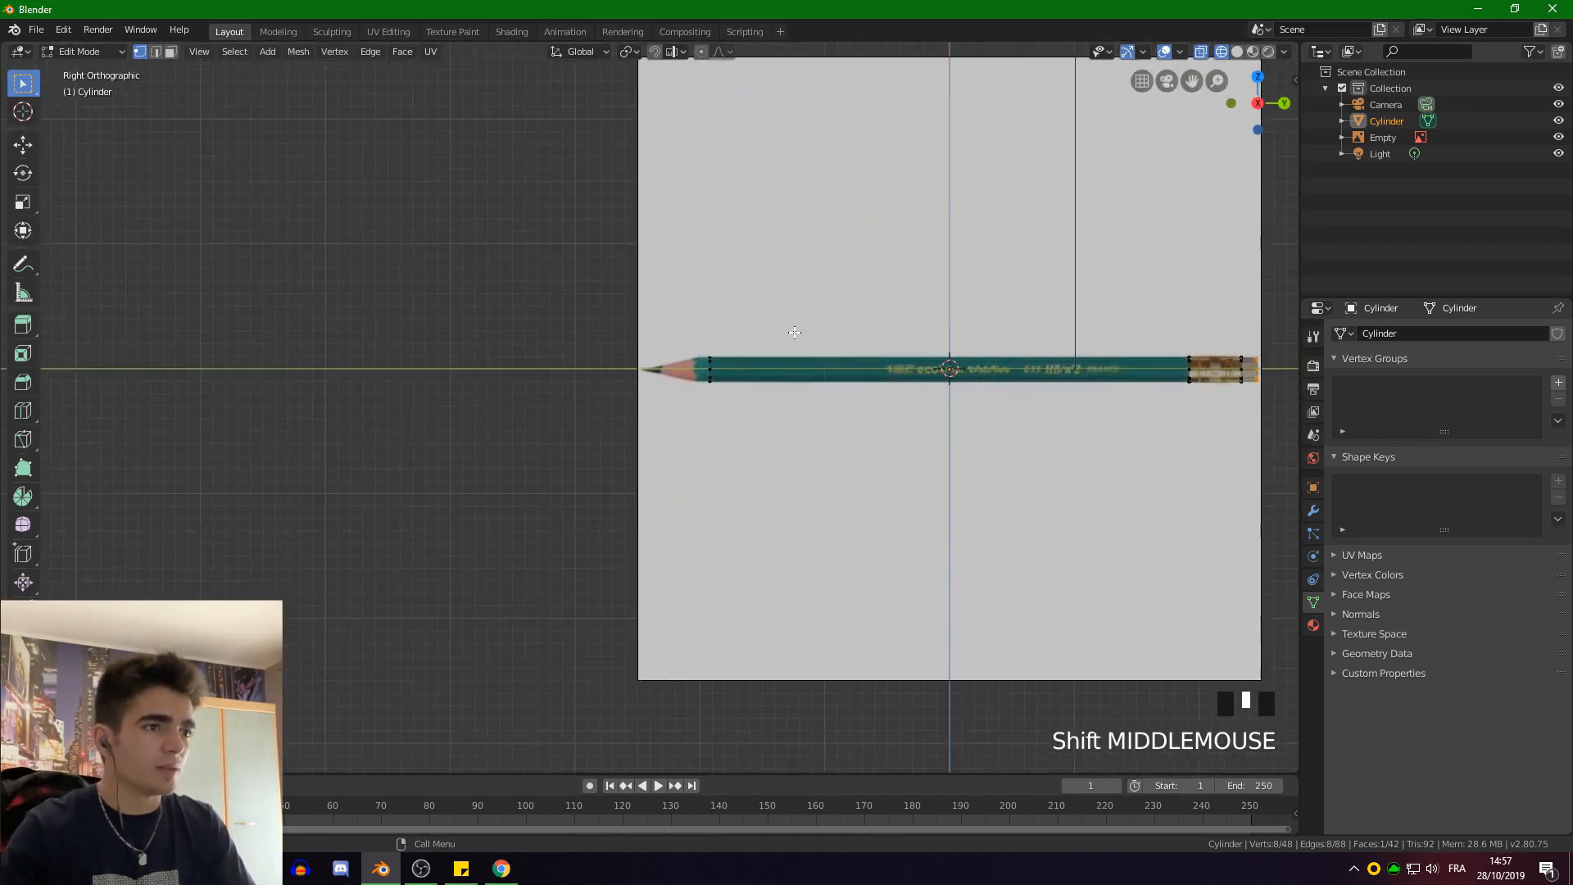
scroll(1001, 370, "up", 8)
middle_click_drag(823, 267, 700, 423, "shift")
scroll(818, 263, "up", 2)
scroll(658, 325, "up", 2)
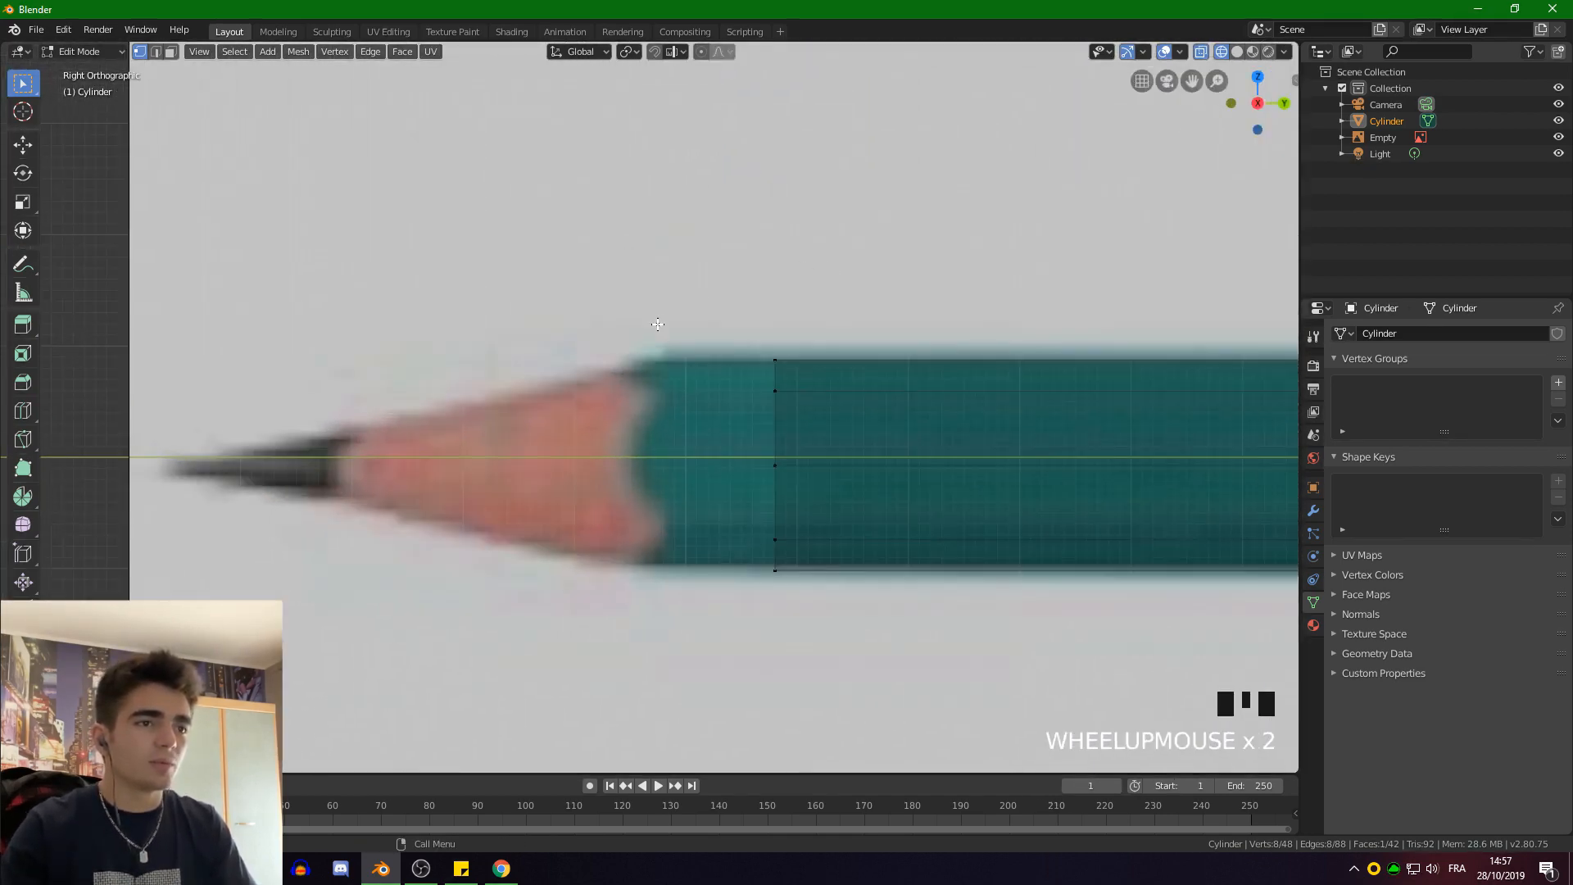
left_click(773, 382)
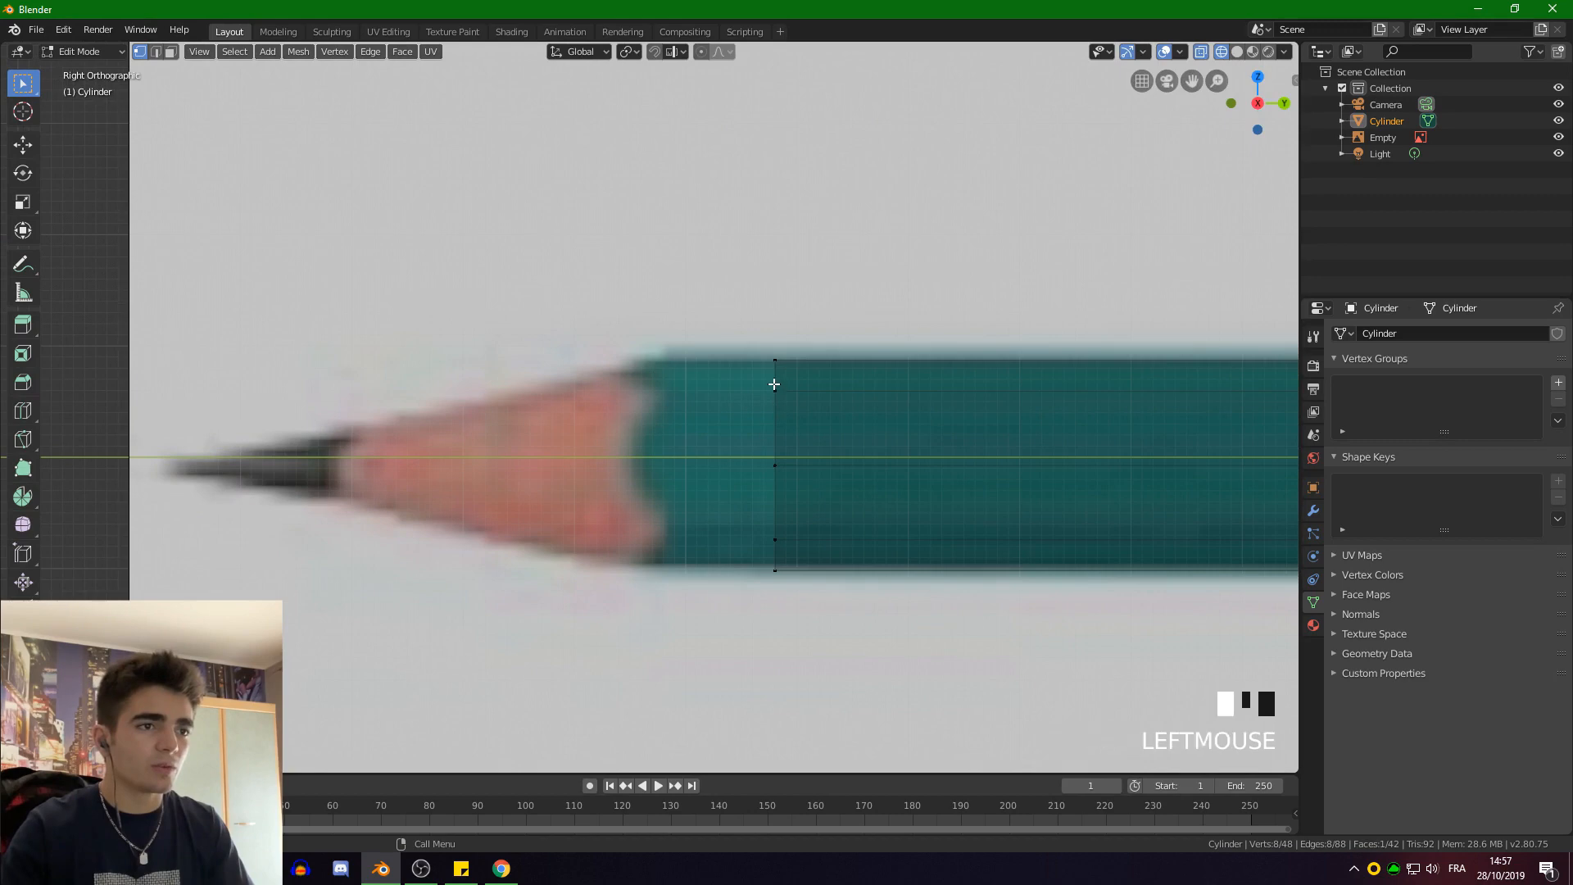
left_click(776, 406, "alt")
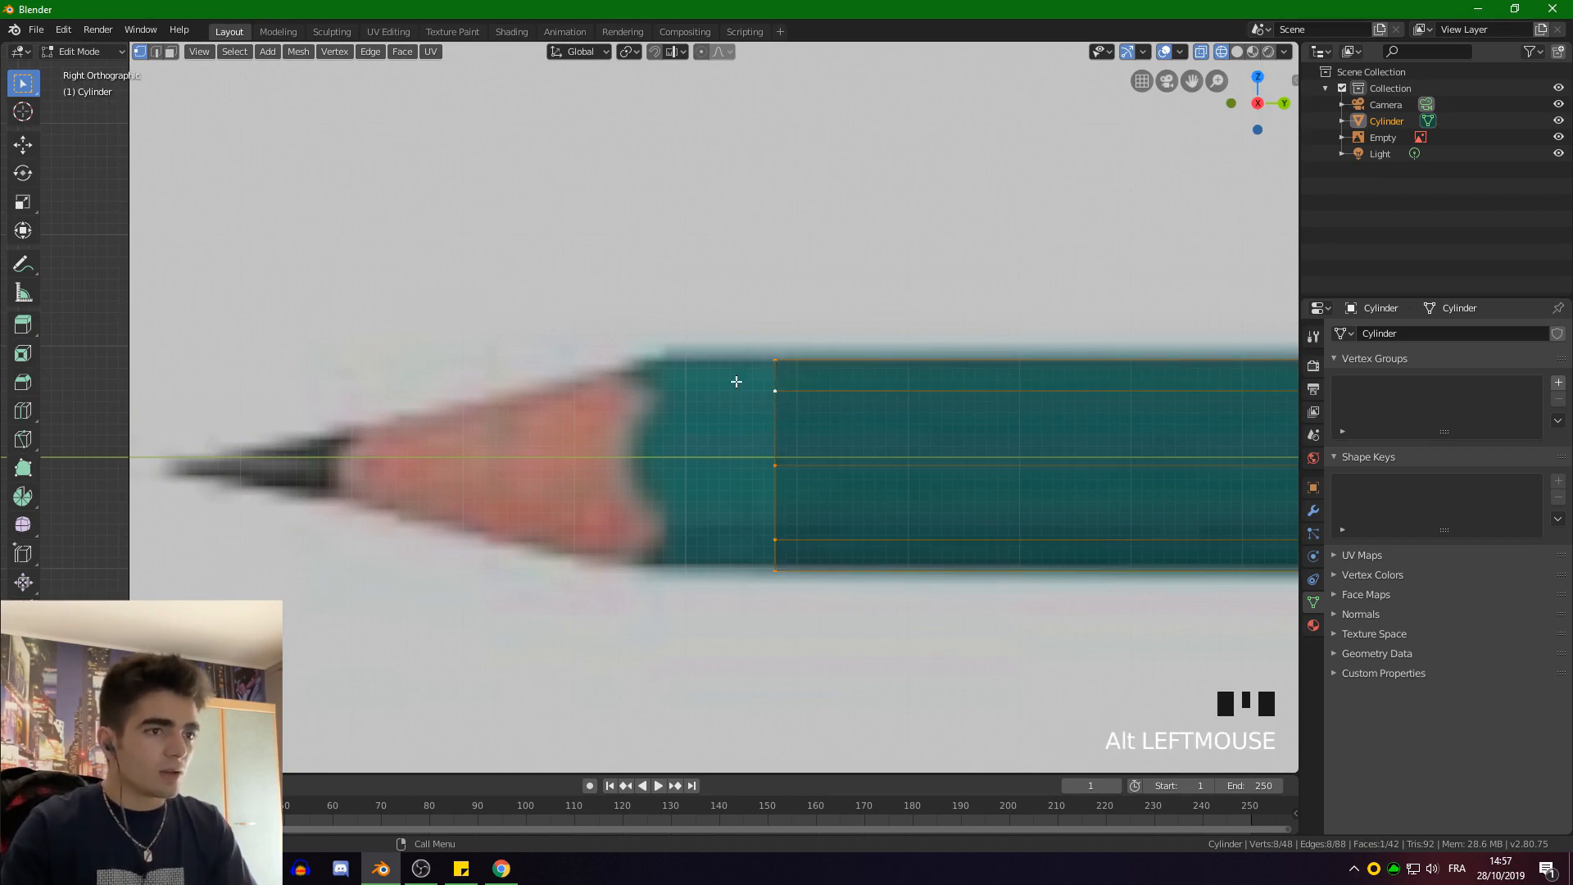
middle_click_drag(736, 382, 678, 361, "shift")
scroll(692, 341, "up", 1)
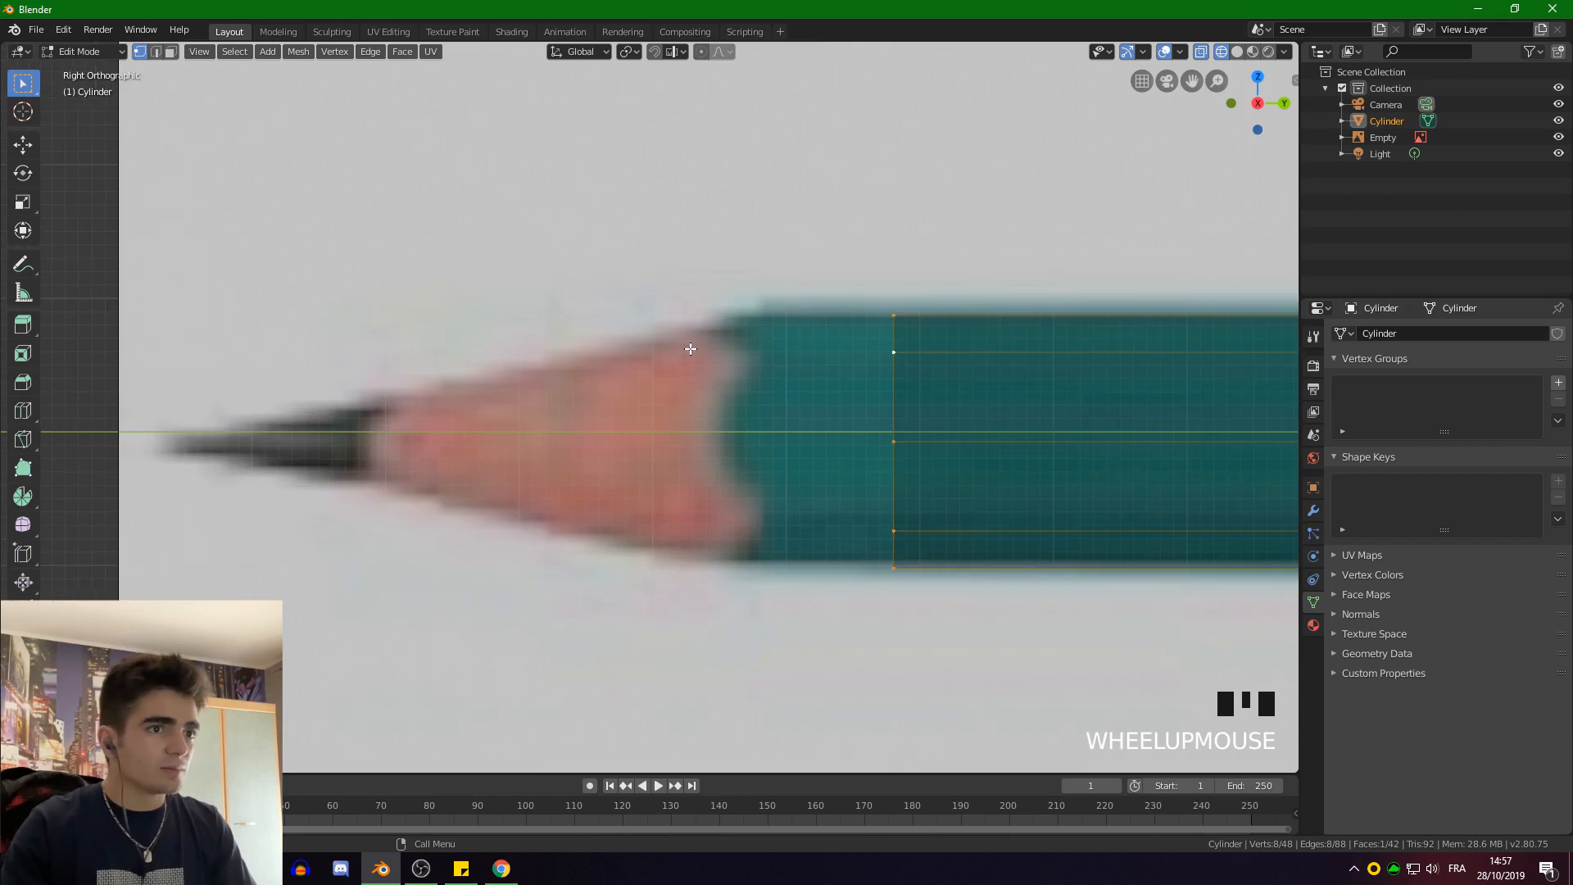
left_click(24, 145)
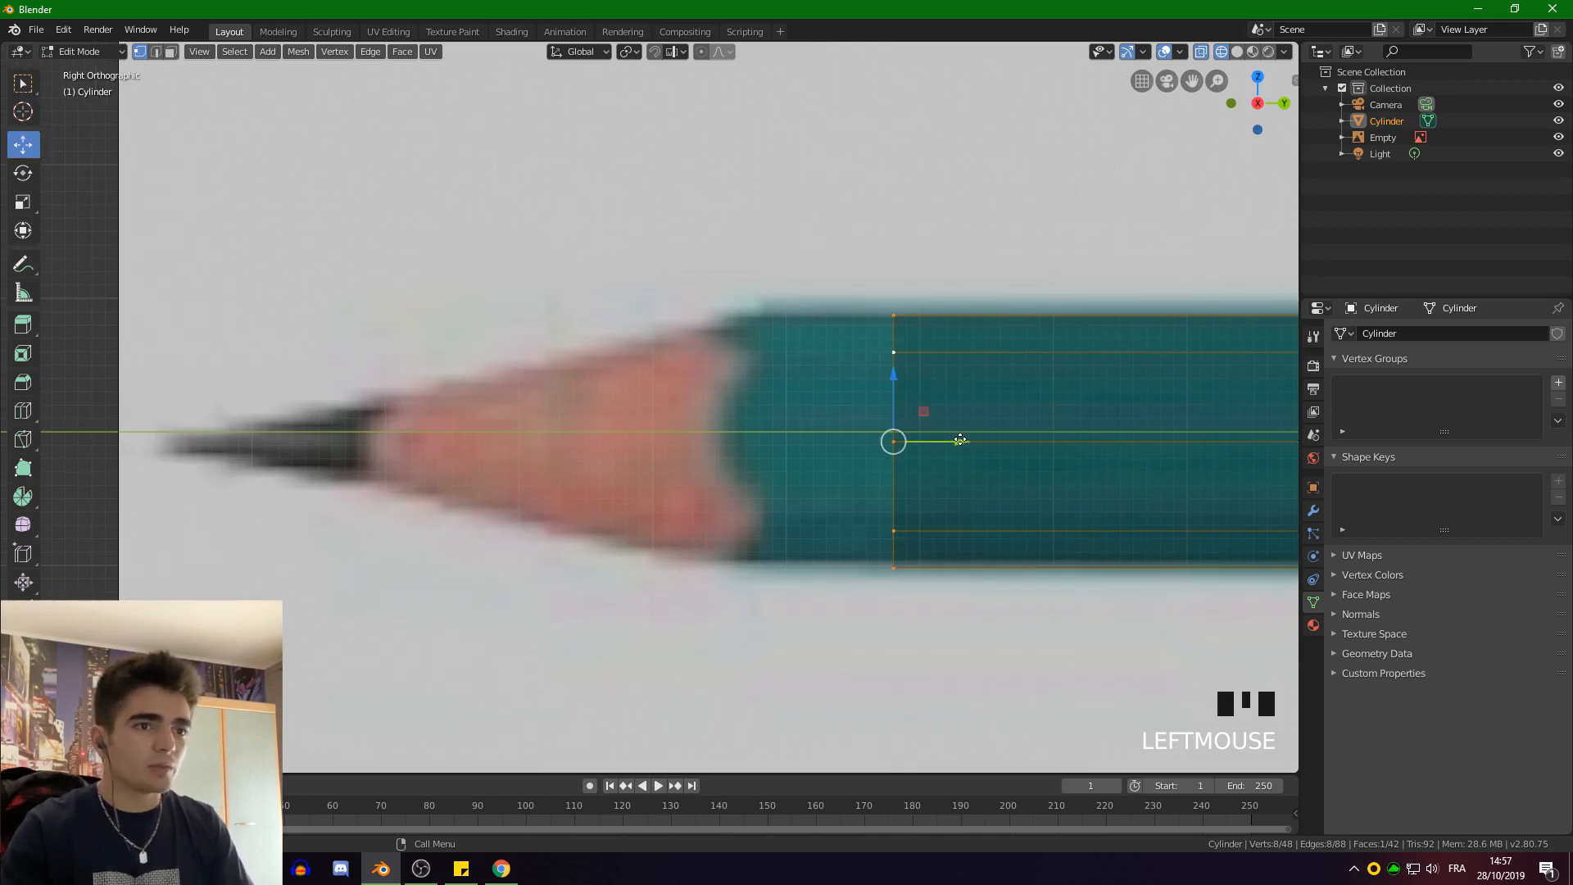
left_click_drag(961, 442, 807, 409)
Extrude the front end face out to the tip of the lead and scale it to about 0.02 to form the cone
key("e")
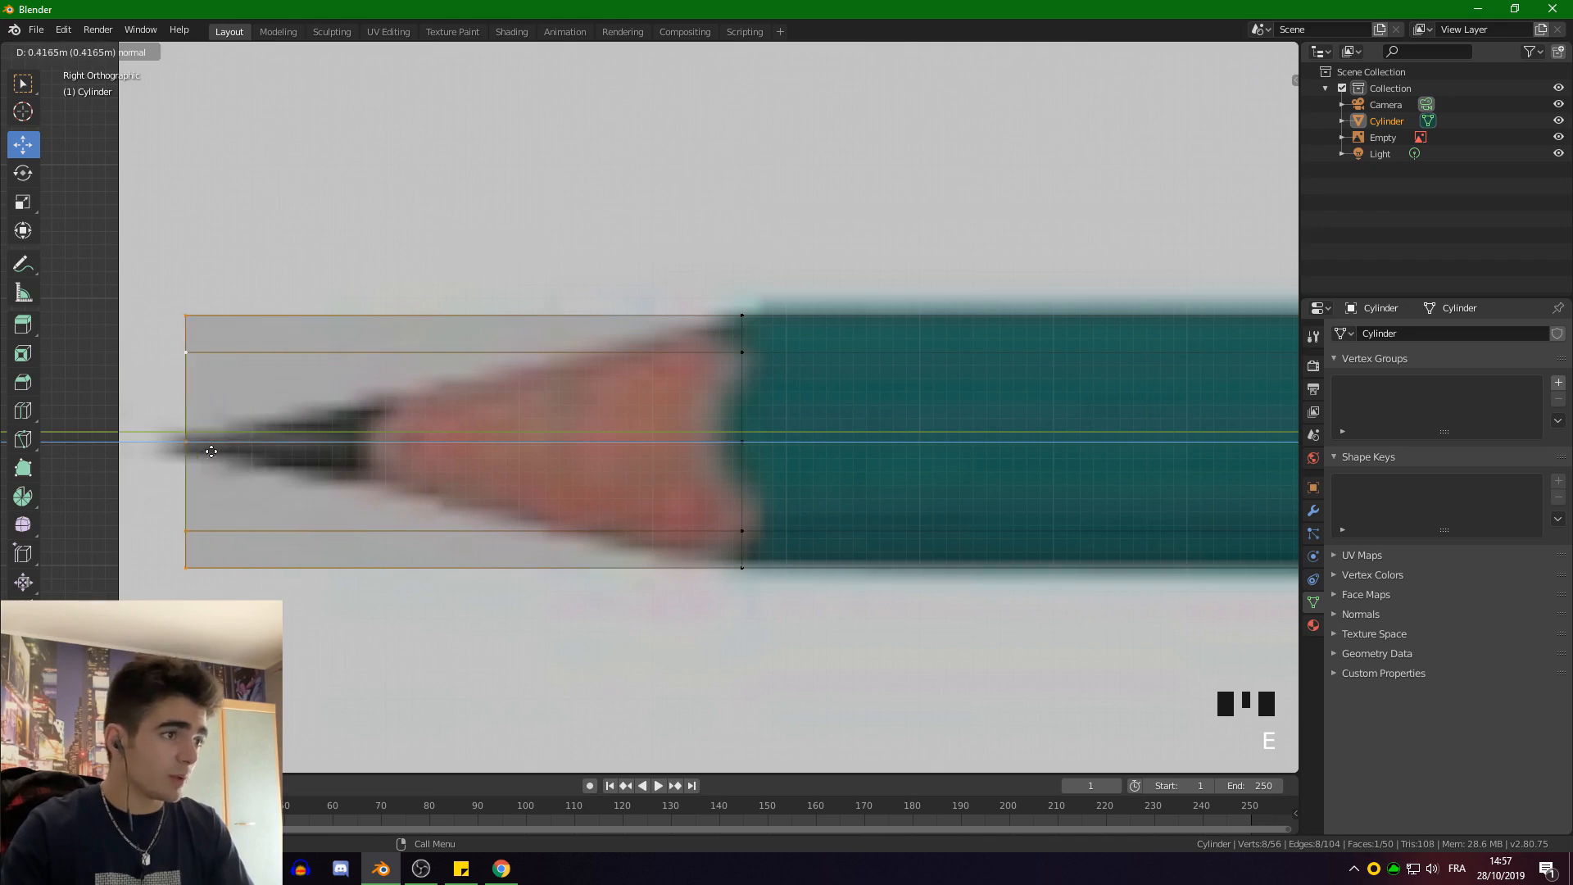
left_click(182, 477)
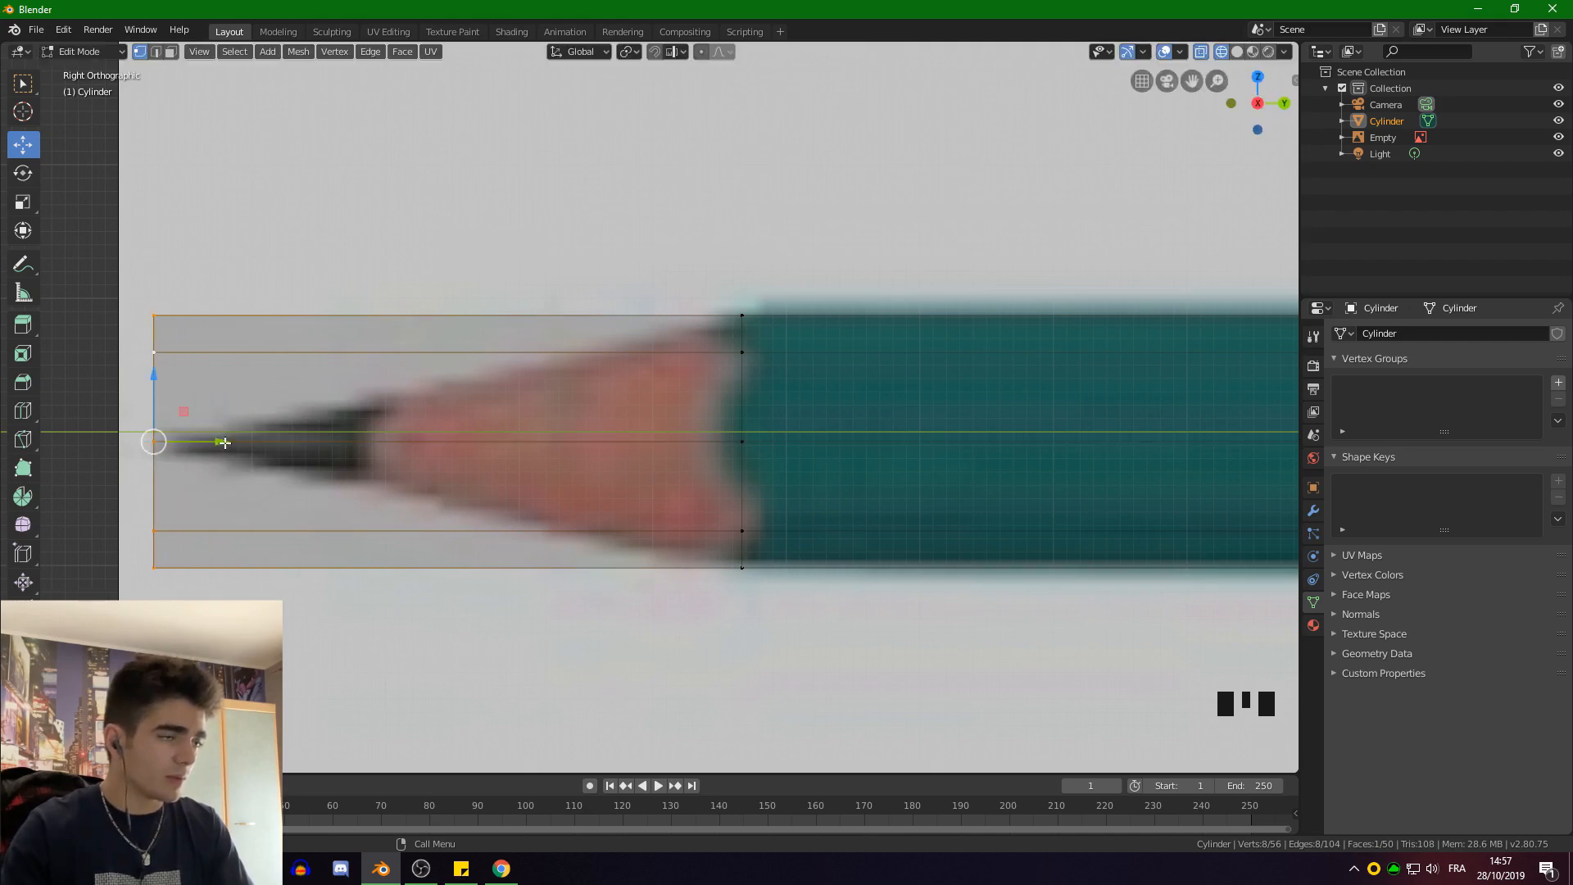
key("s")
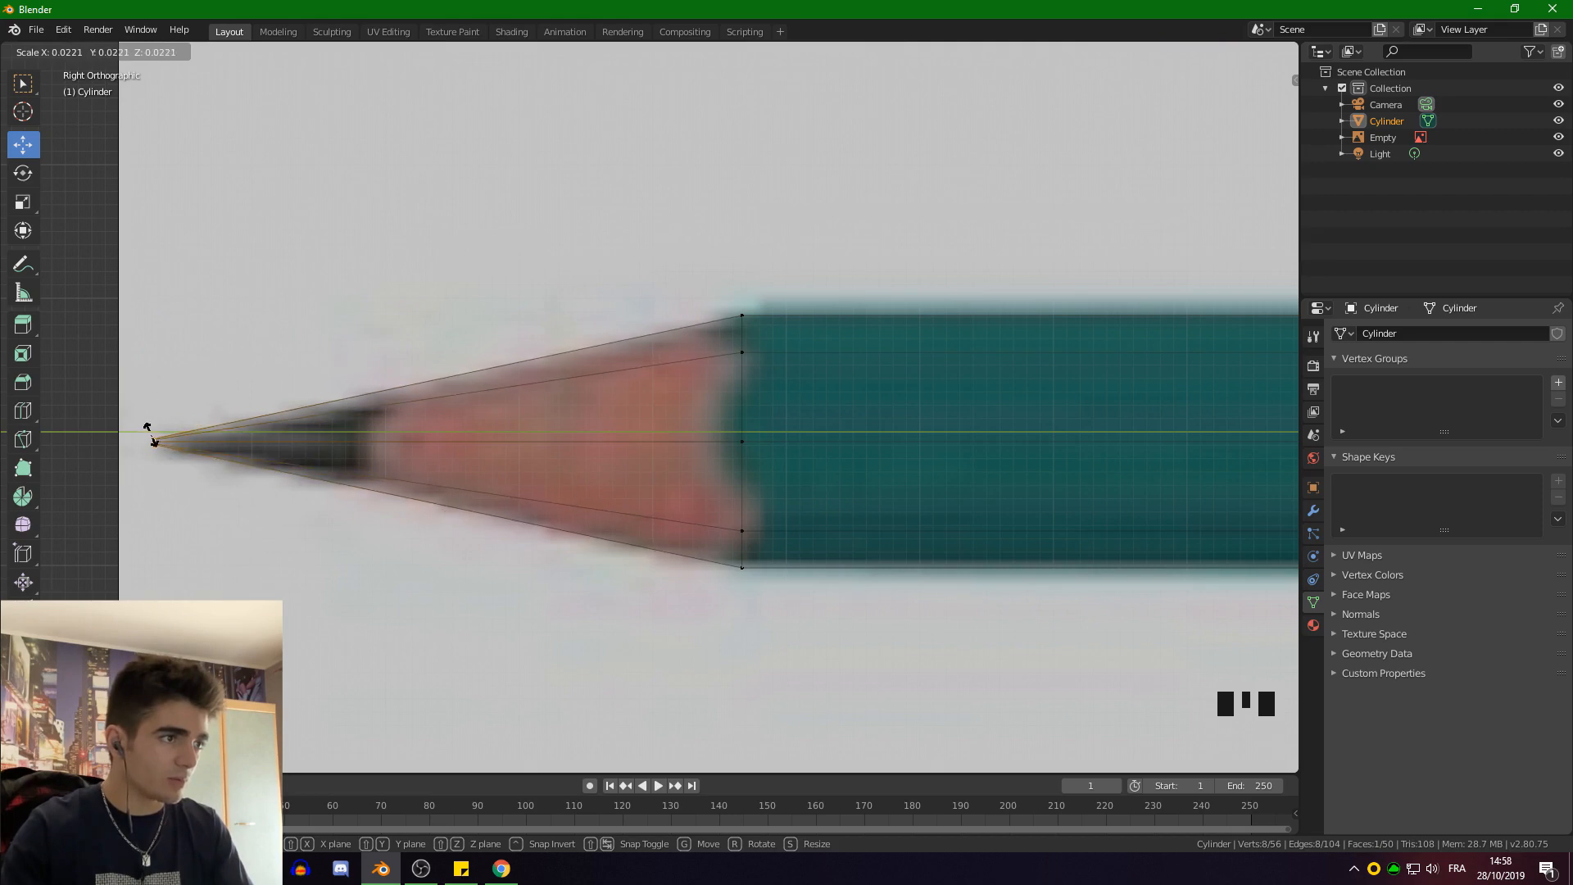
left_click(145, 412)
Scale the small end face at the lead's tip down further to sharpen the point
scroll(145, 412, "up", 3)
middle_click_drag(146, 412, 707, 252, "shift")
scroll(462, 331, "up", 2)
scroll(765, 244, "up", 2)
key("s")
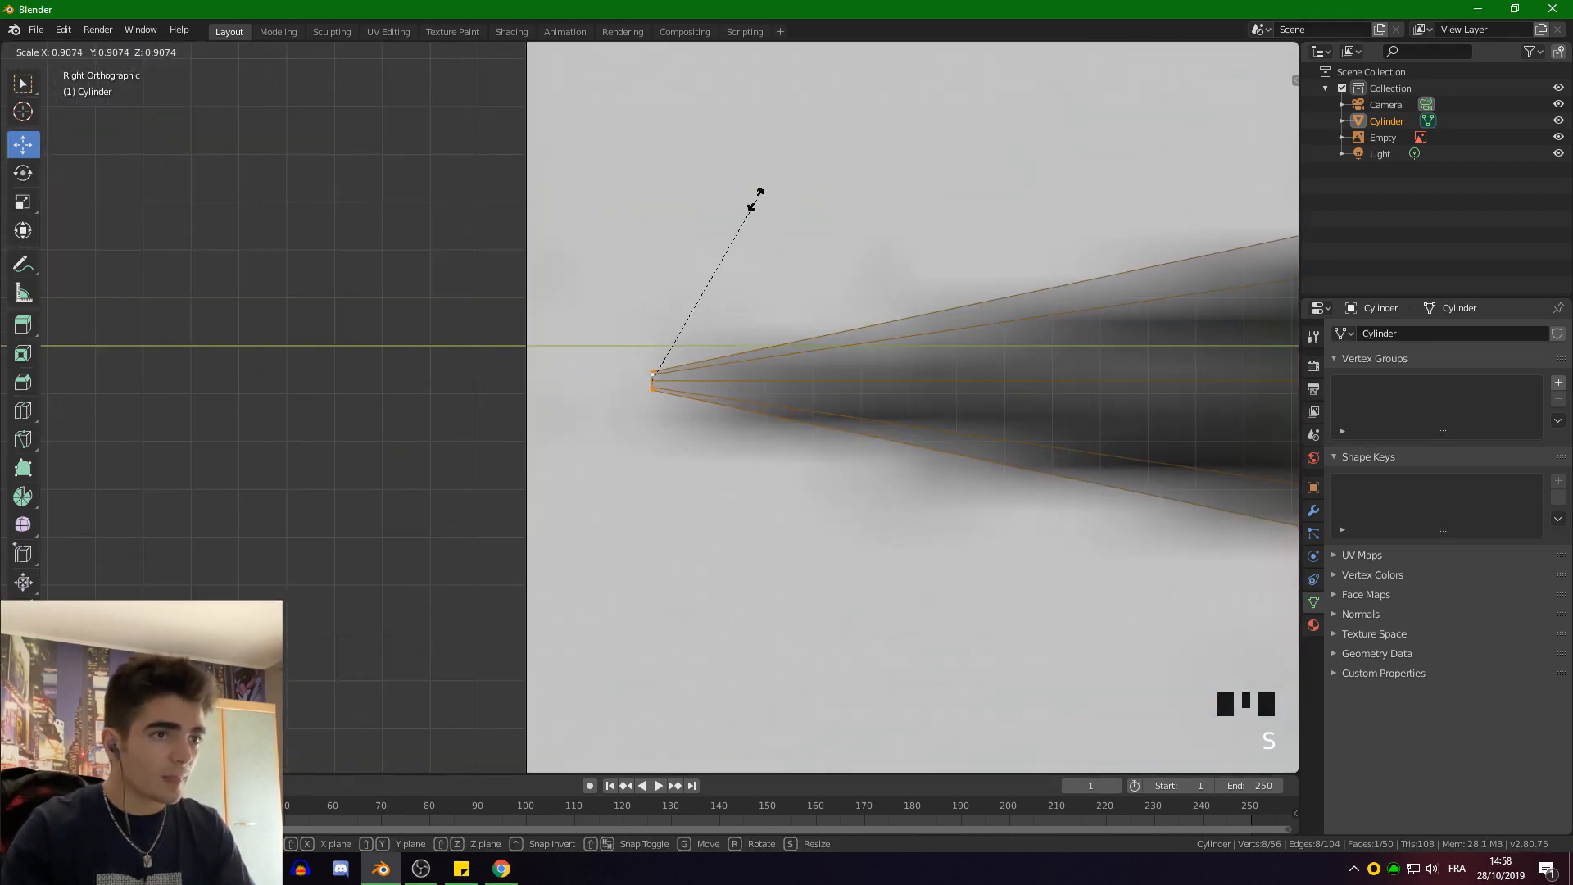
left_click(714, 245)
scroll(603, 382, "up", 2)
scroll(603, 383, "up", 2)
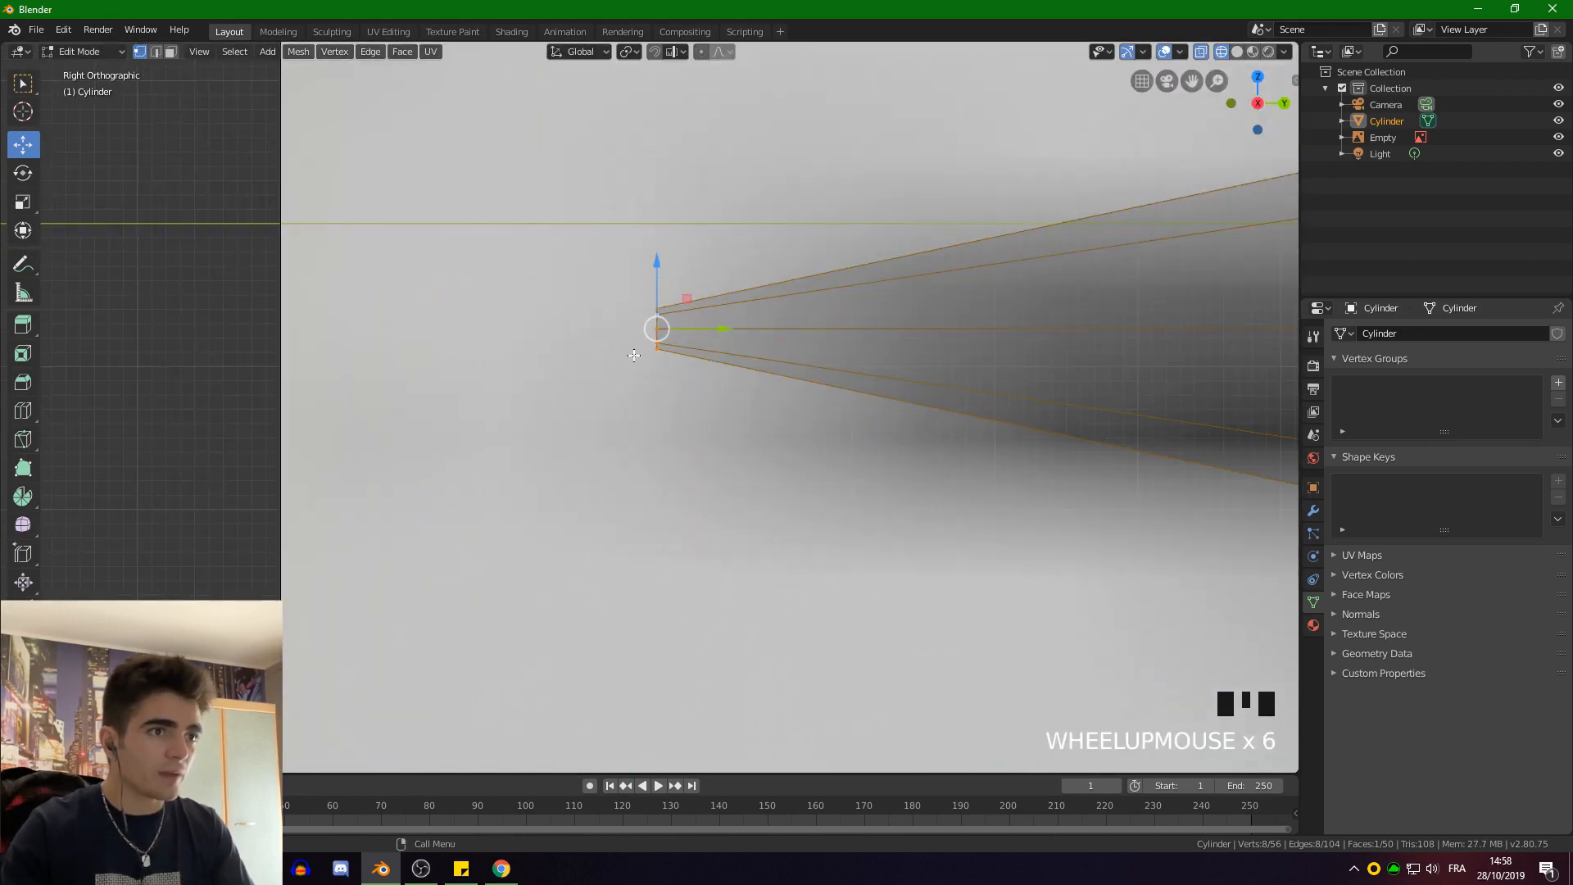
Examine the sharpened tip in perspective and from the front, and return to the right side view of the whole pencil
middle_click_drag(657, 329, 725, 395)
scroll(670, 329, "down", 7)
scroll(618, 347, "up", 6)
scroll(625, 371, "down", 5)
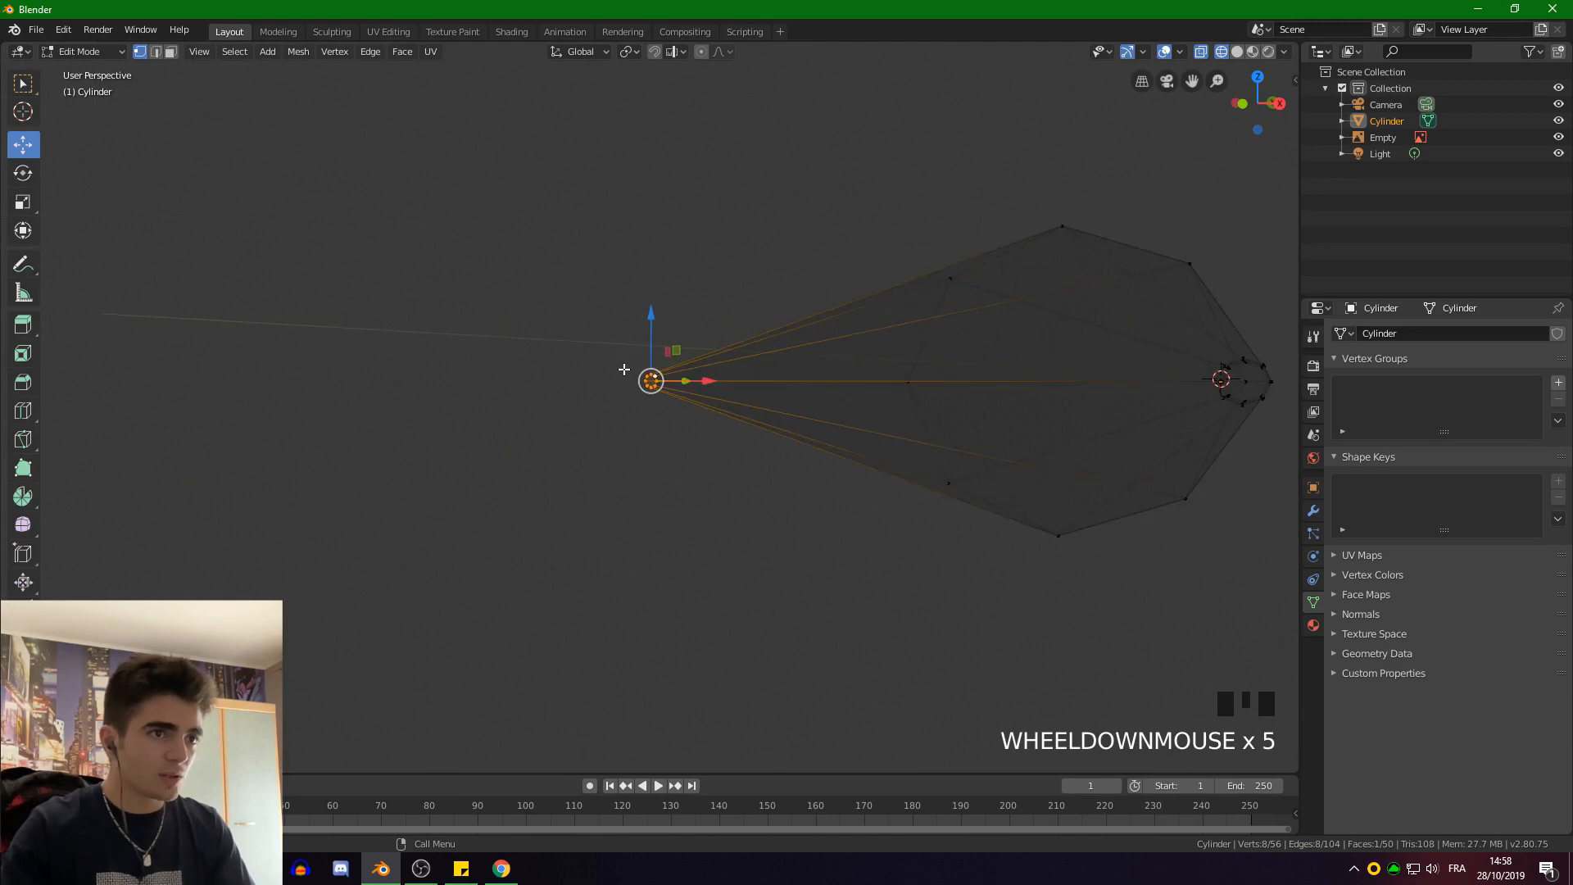
middle_click_drag(625, 372, 649, 379)
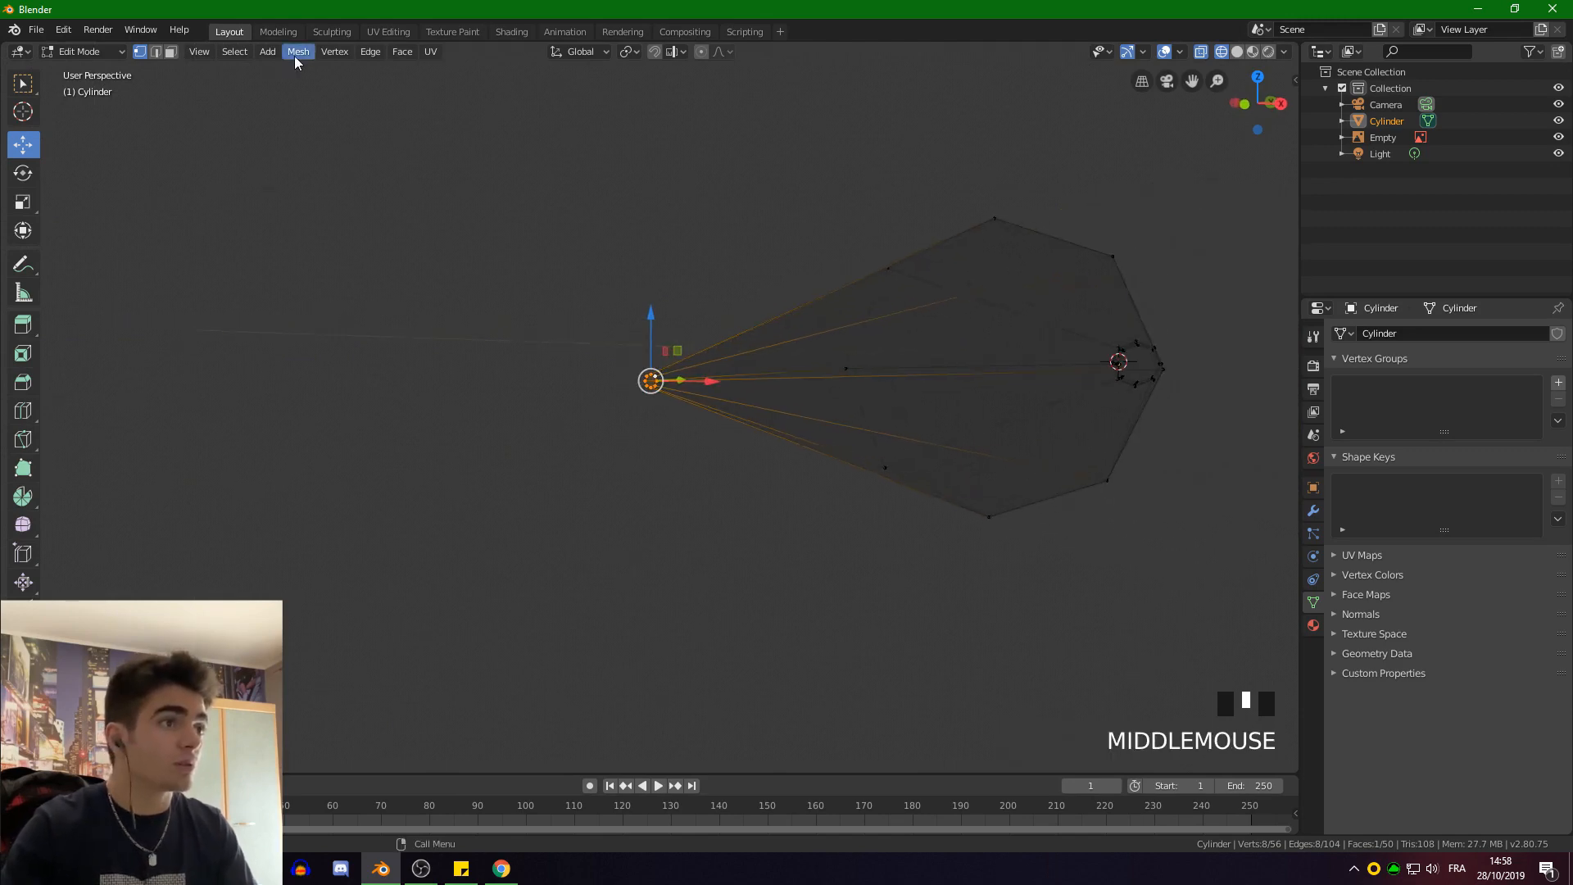
middle_click_drag(513, 204, 625, 308)
key("KP_1")
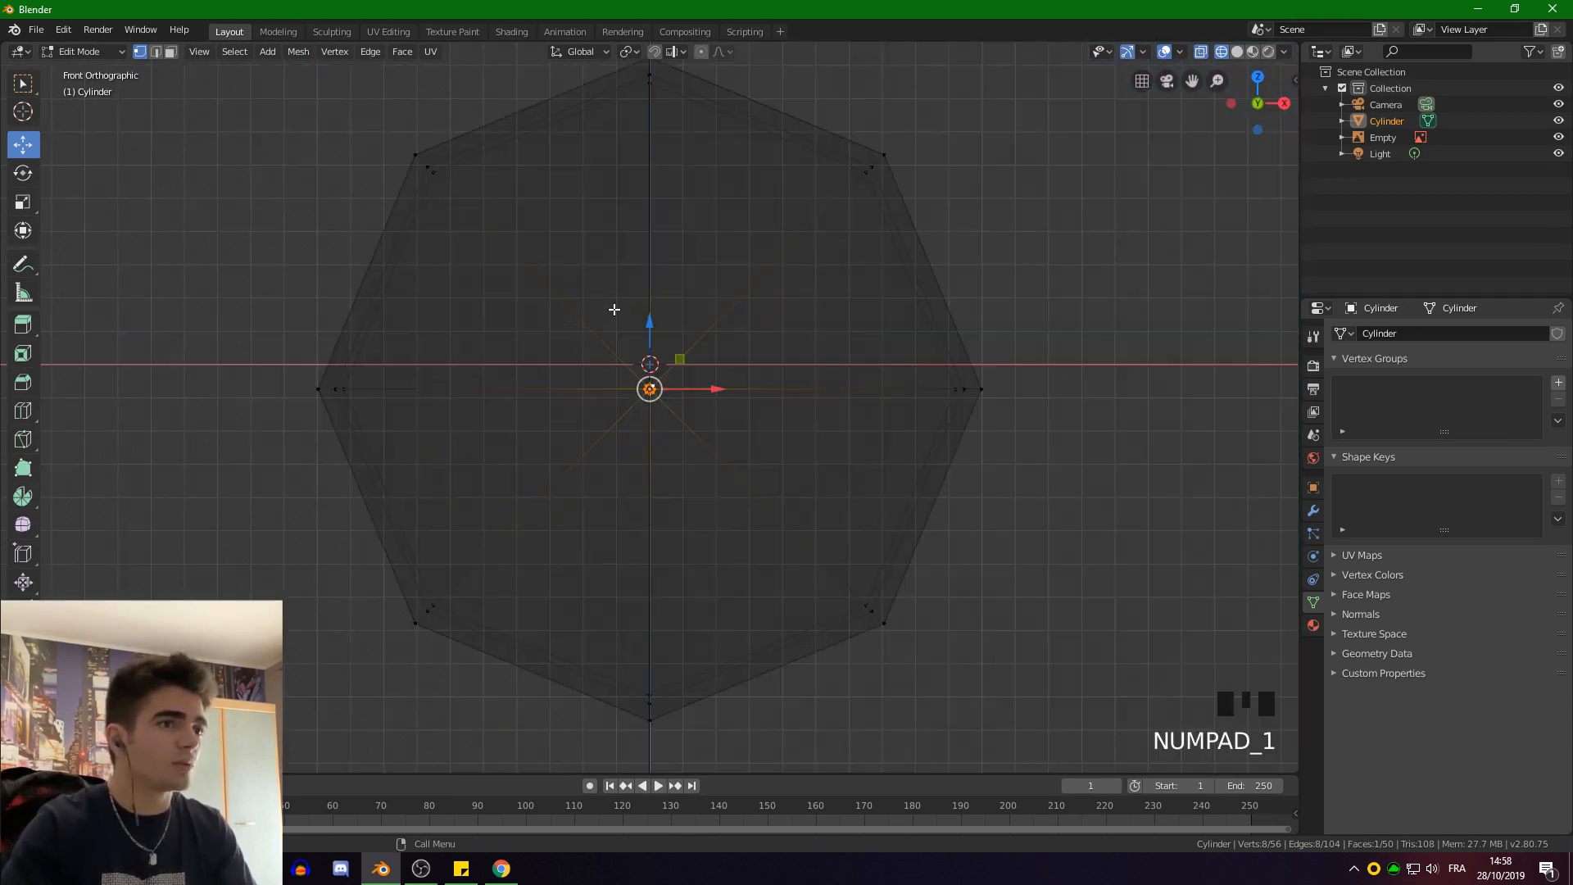
key("KP_3")
scroll(662, 357, "down", 9)
scroll(662, 357, "down", 6)
mouse_move(662, 357)
middle_mouse_down("shift")
mouse_move(647, 361)
mouse_move(870, 347)
mouse_move(812, 360)
middle_mouse_up("shift")
scroll(714, 390, "down", 1)
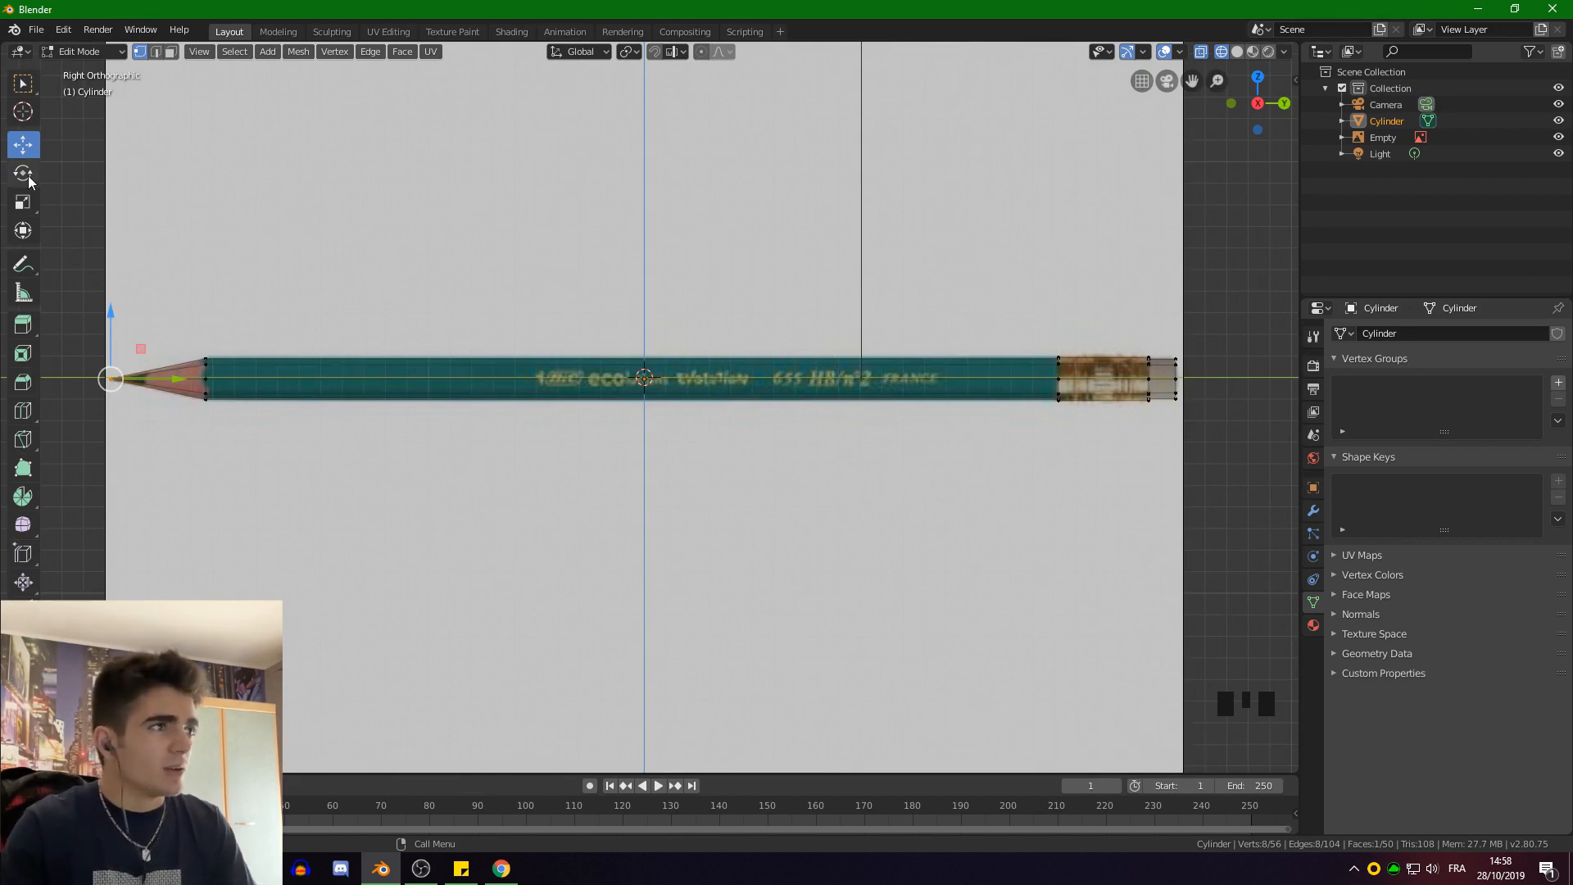
Switch the viewport shading to Solid and view the whole pencil in perspective
key("z")
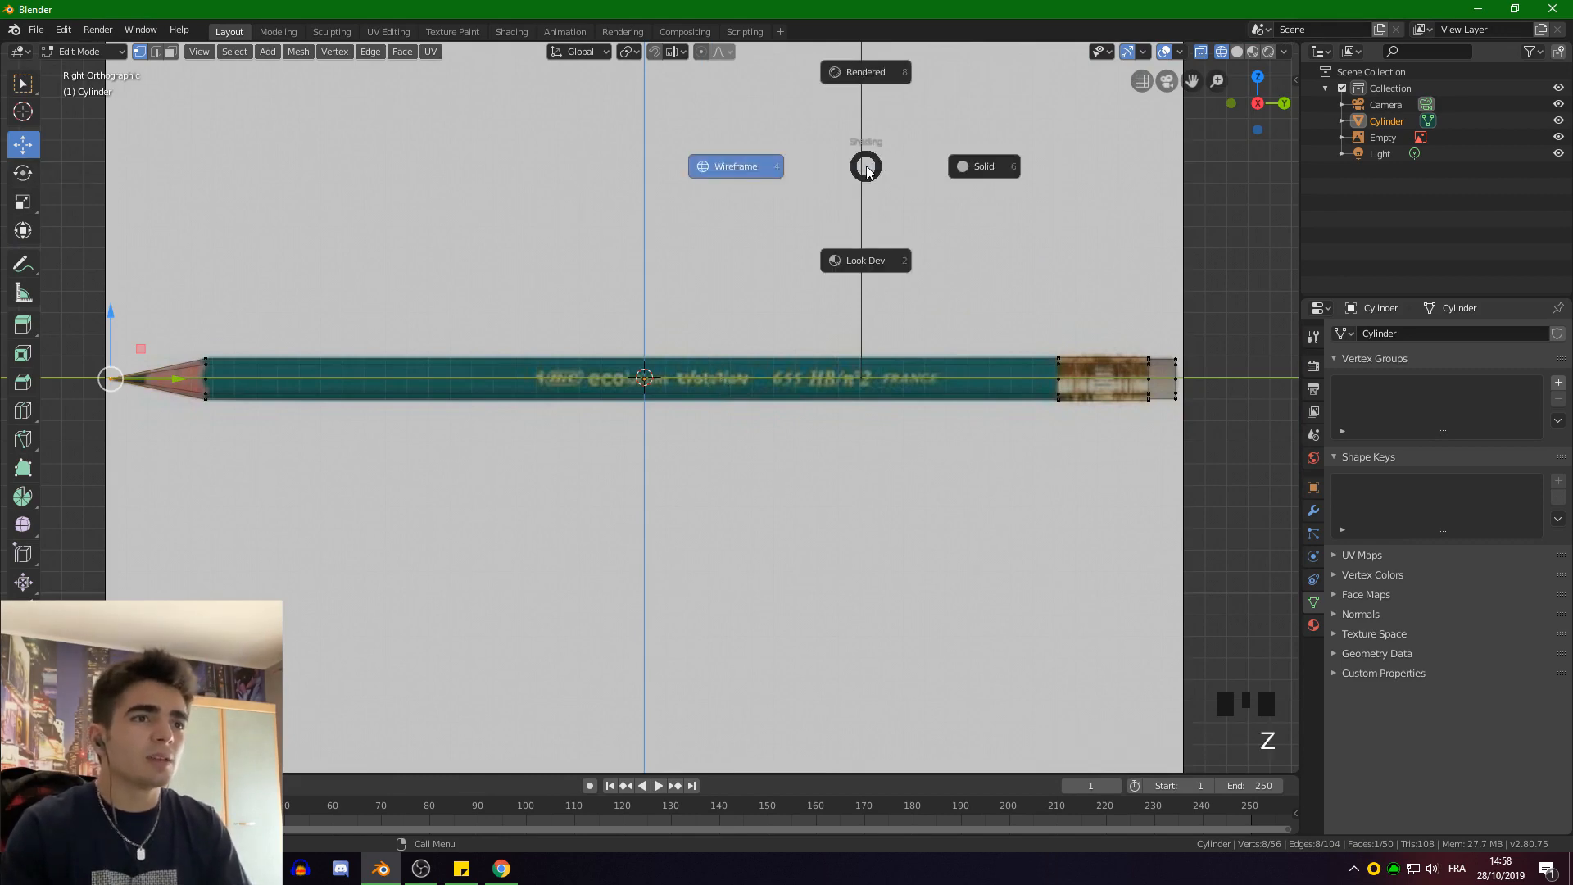
scroll(876, 260, "down", 3)
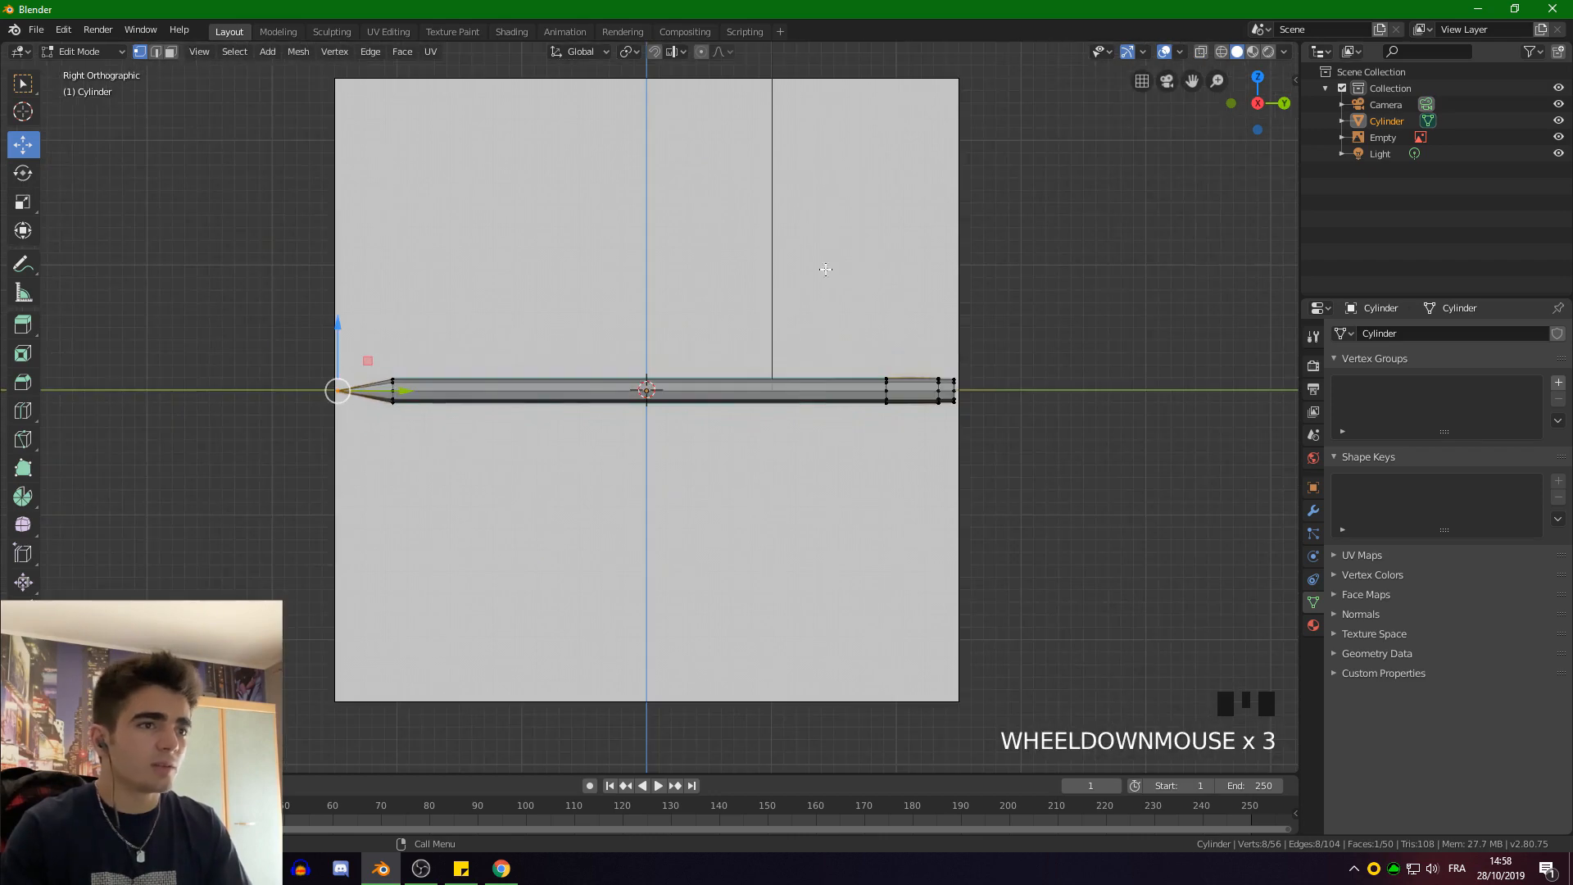
scroll(822, 267, "up", 2)
middle_click_drag(808, 238, 830, 314)
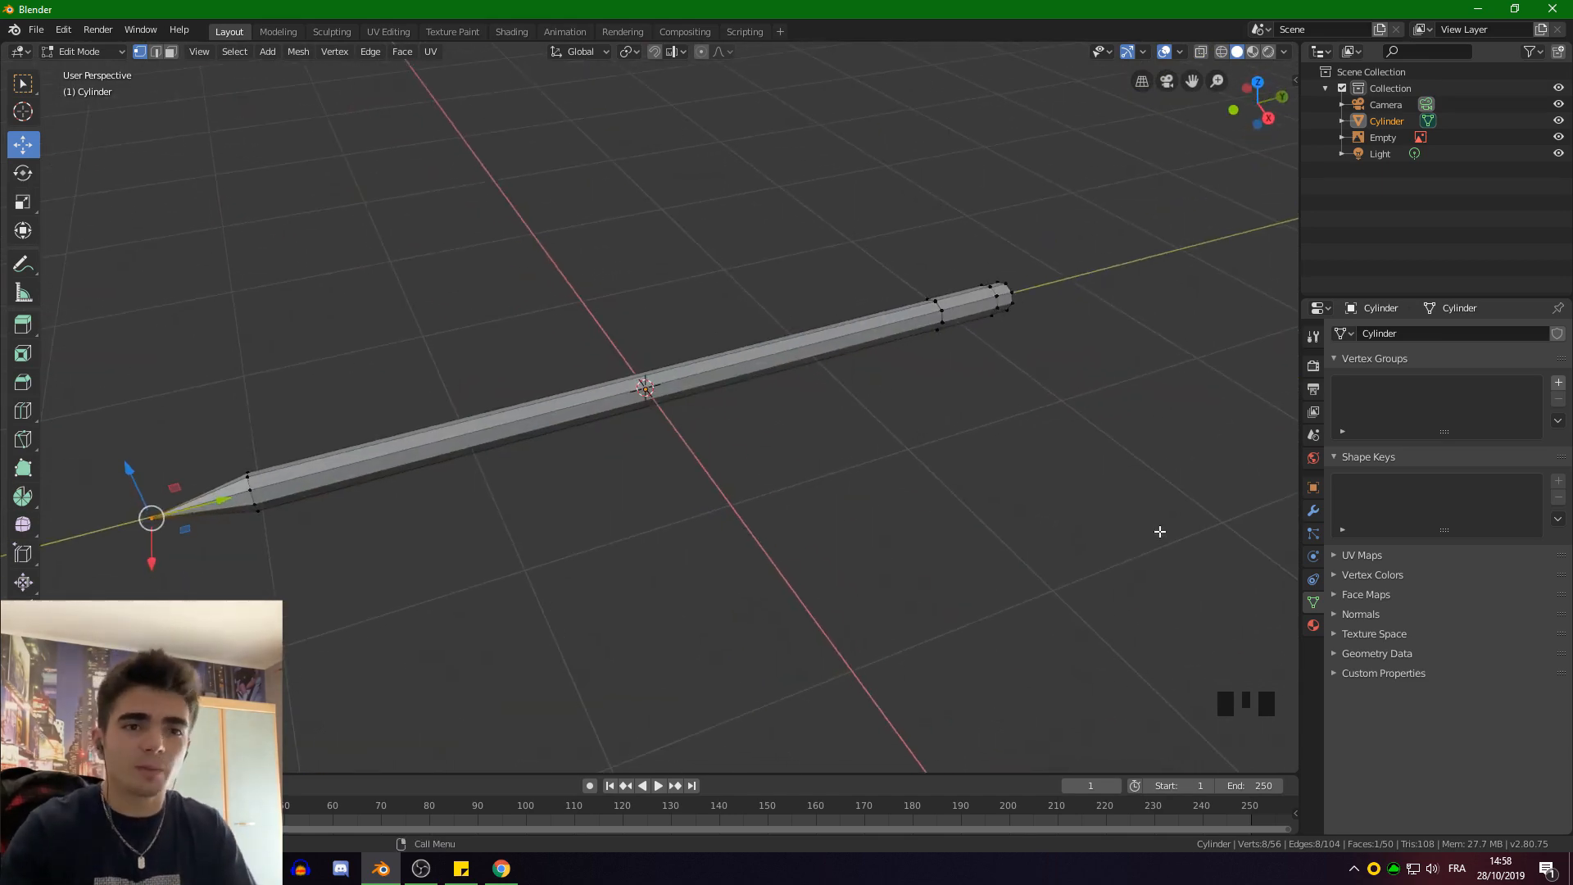
left_click(1314, 511)
left_click(1362, 333)
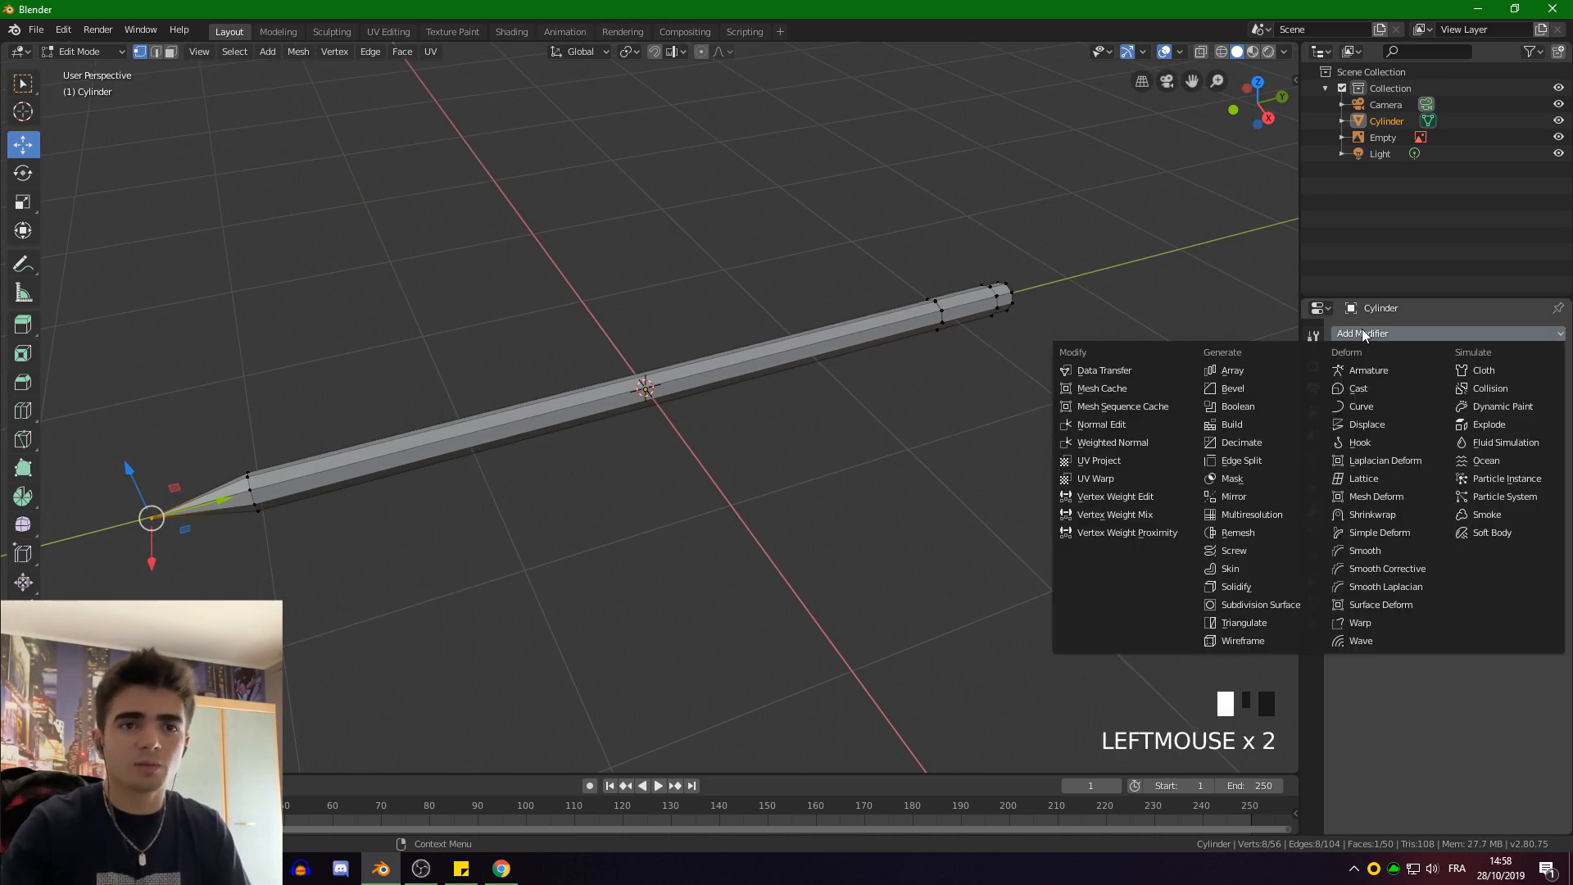
scroll(909, 418, "down", 2)
scroll(943, 442, "up", 3)
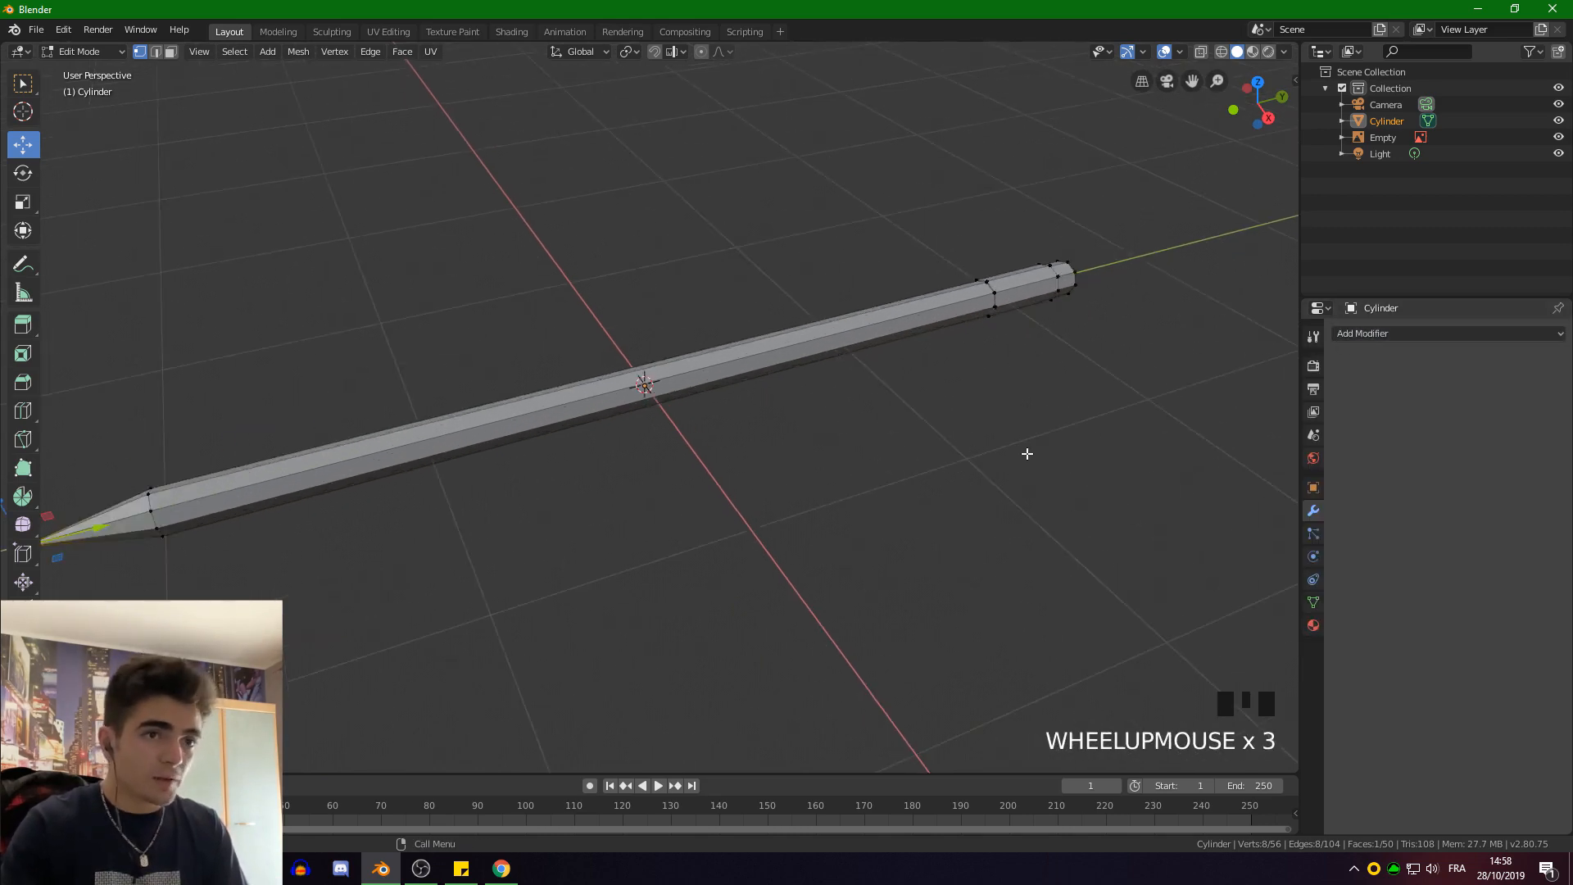
middle_click_drag(1027, 454, 991, 401)
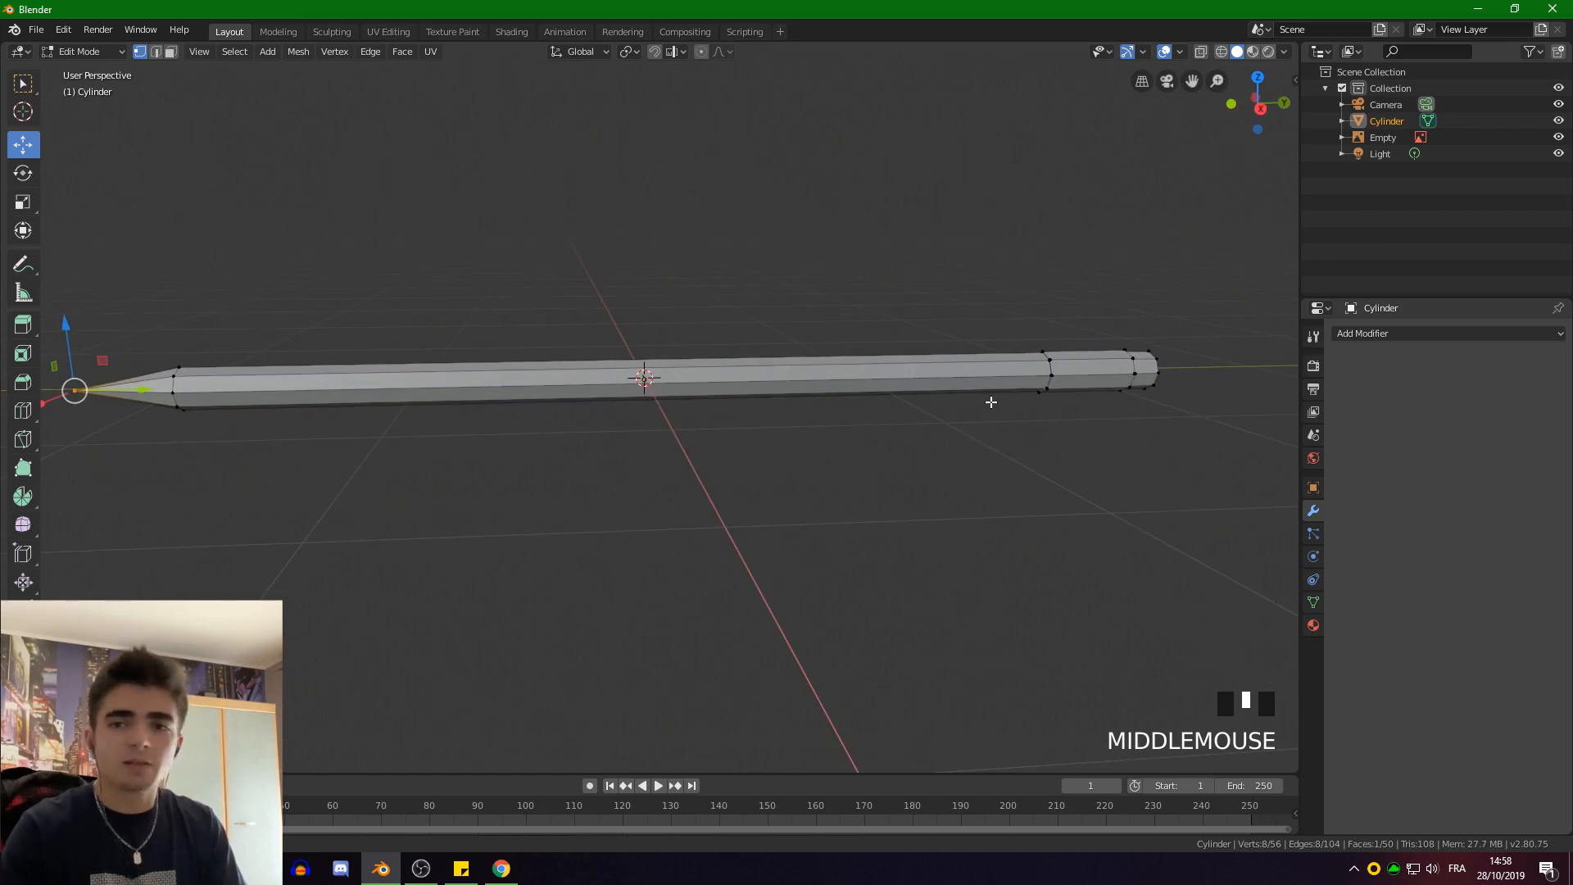
key("KP_1")
key("KP_3")
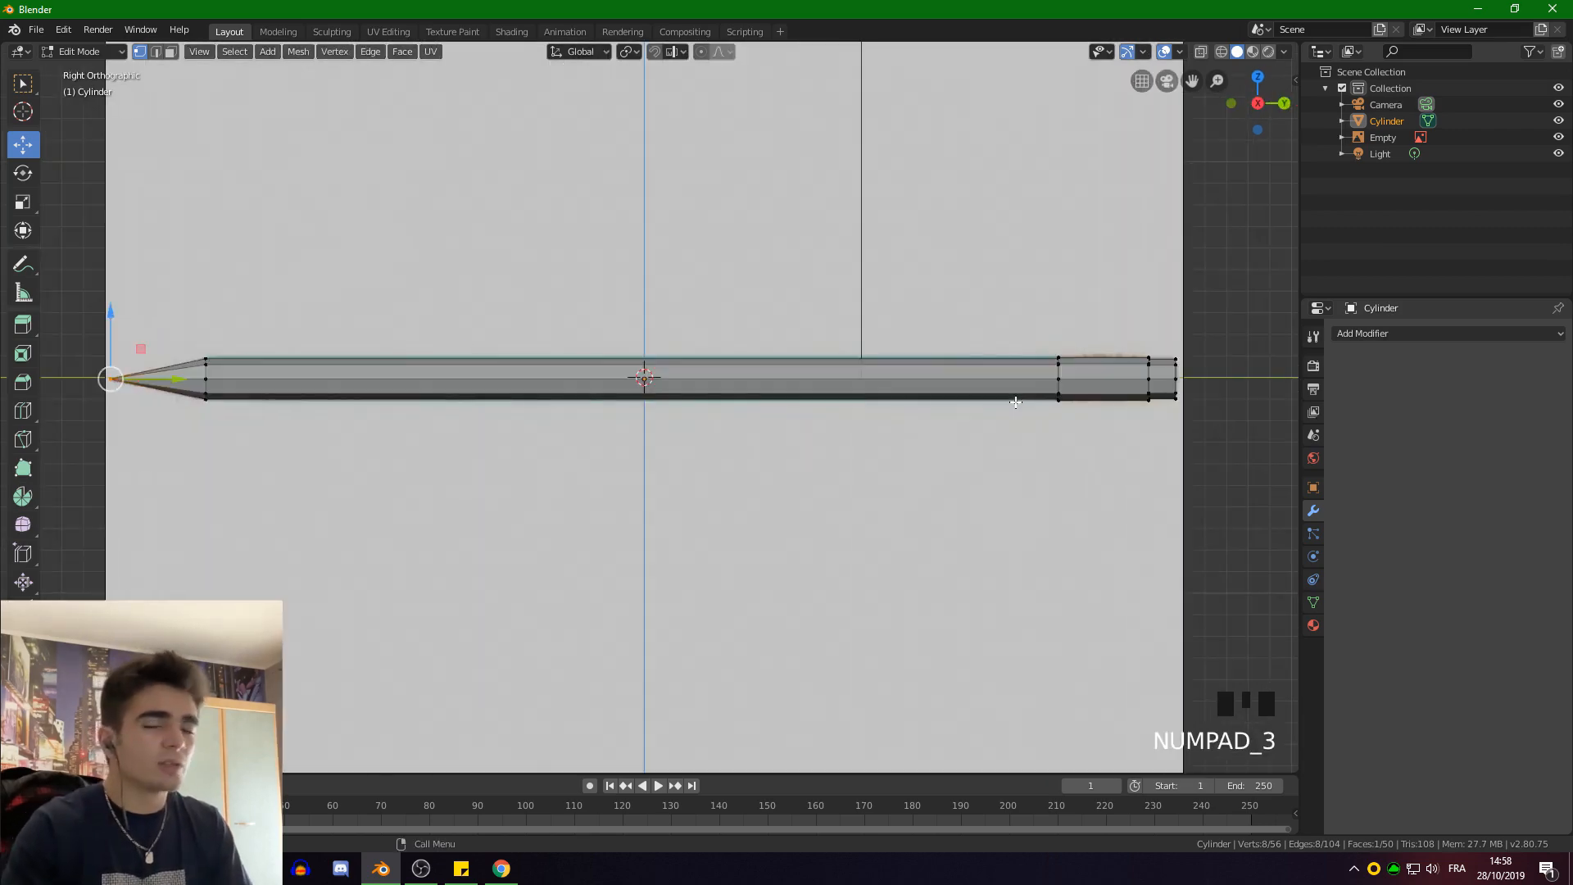
scroll(995, 426, "down", 2)
scroll(983, 450, "up", 3)
scroll(979, 453, "down", 2)
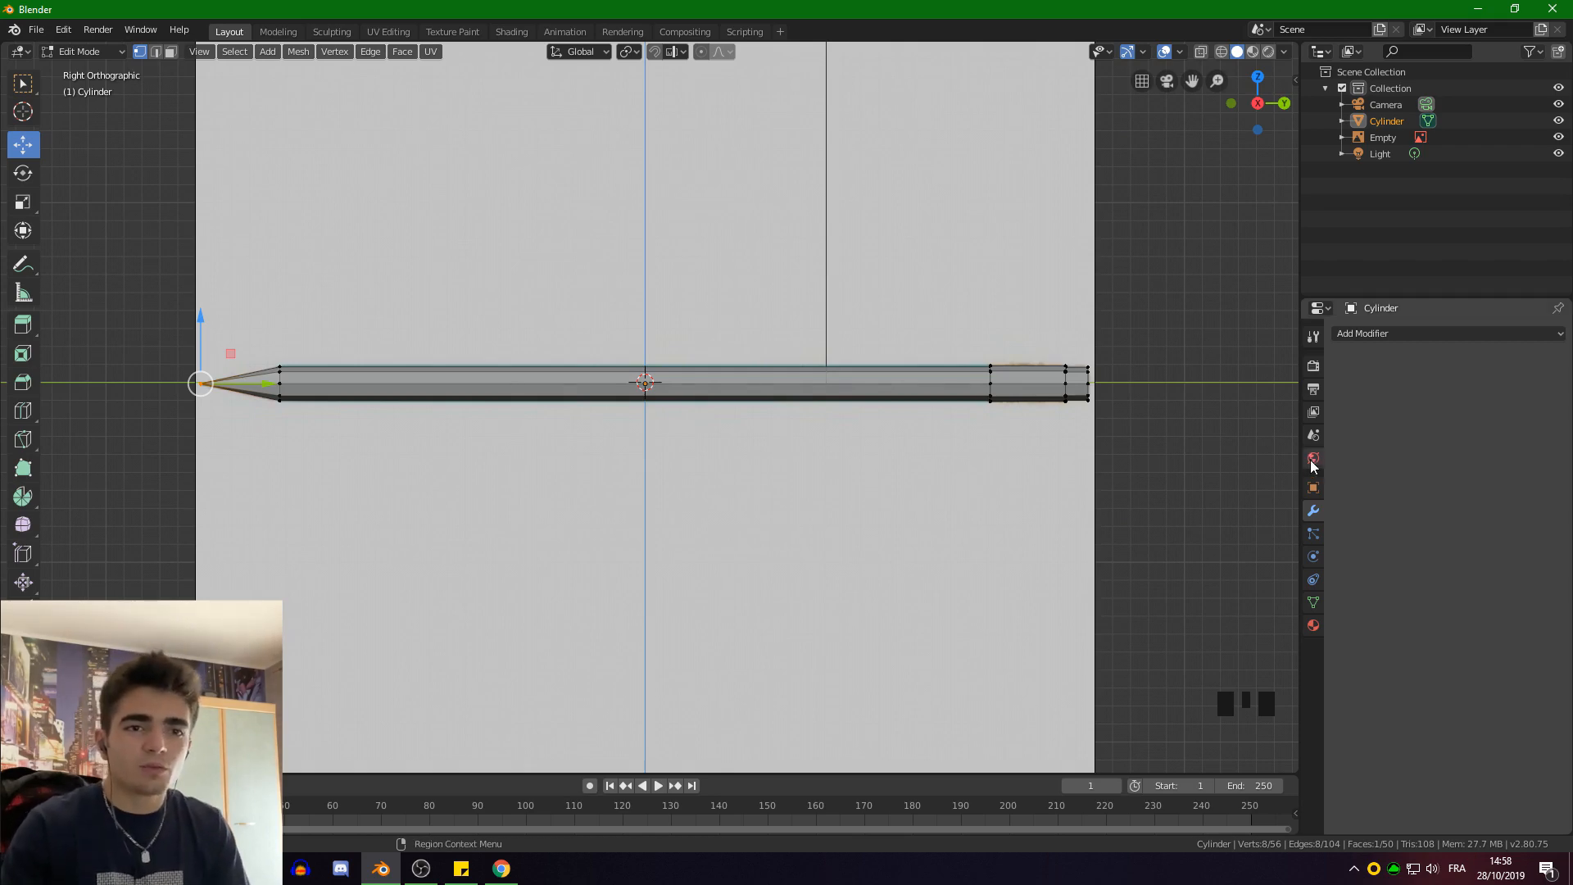
Create a new material on the pencil and name it "base"
left_click(1314, 625)
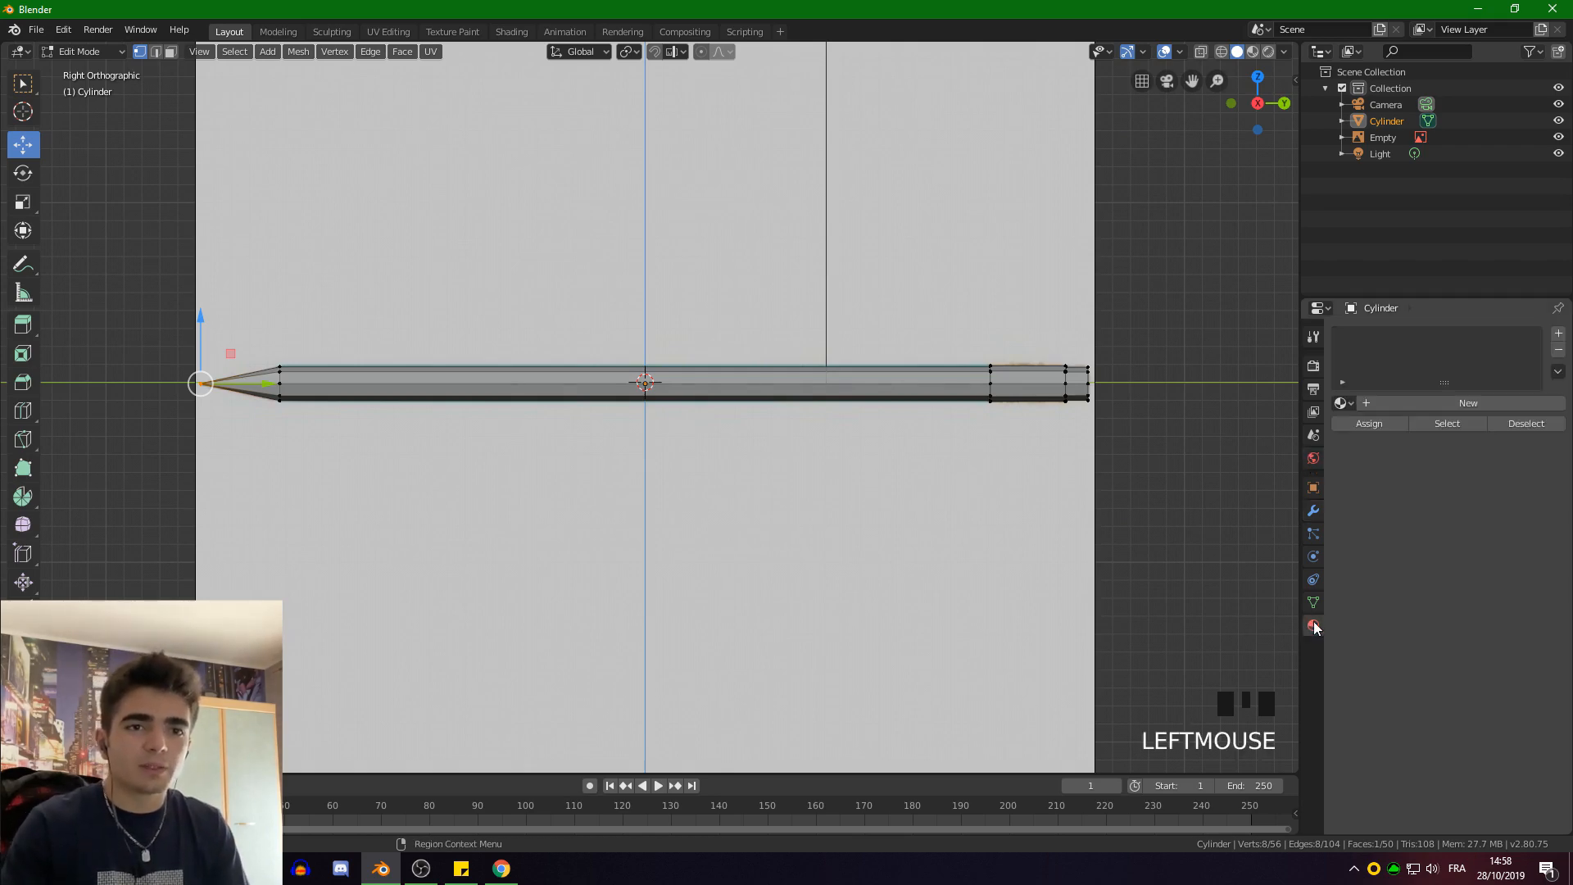
left_click(1478, 403)
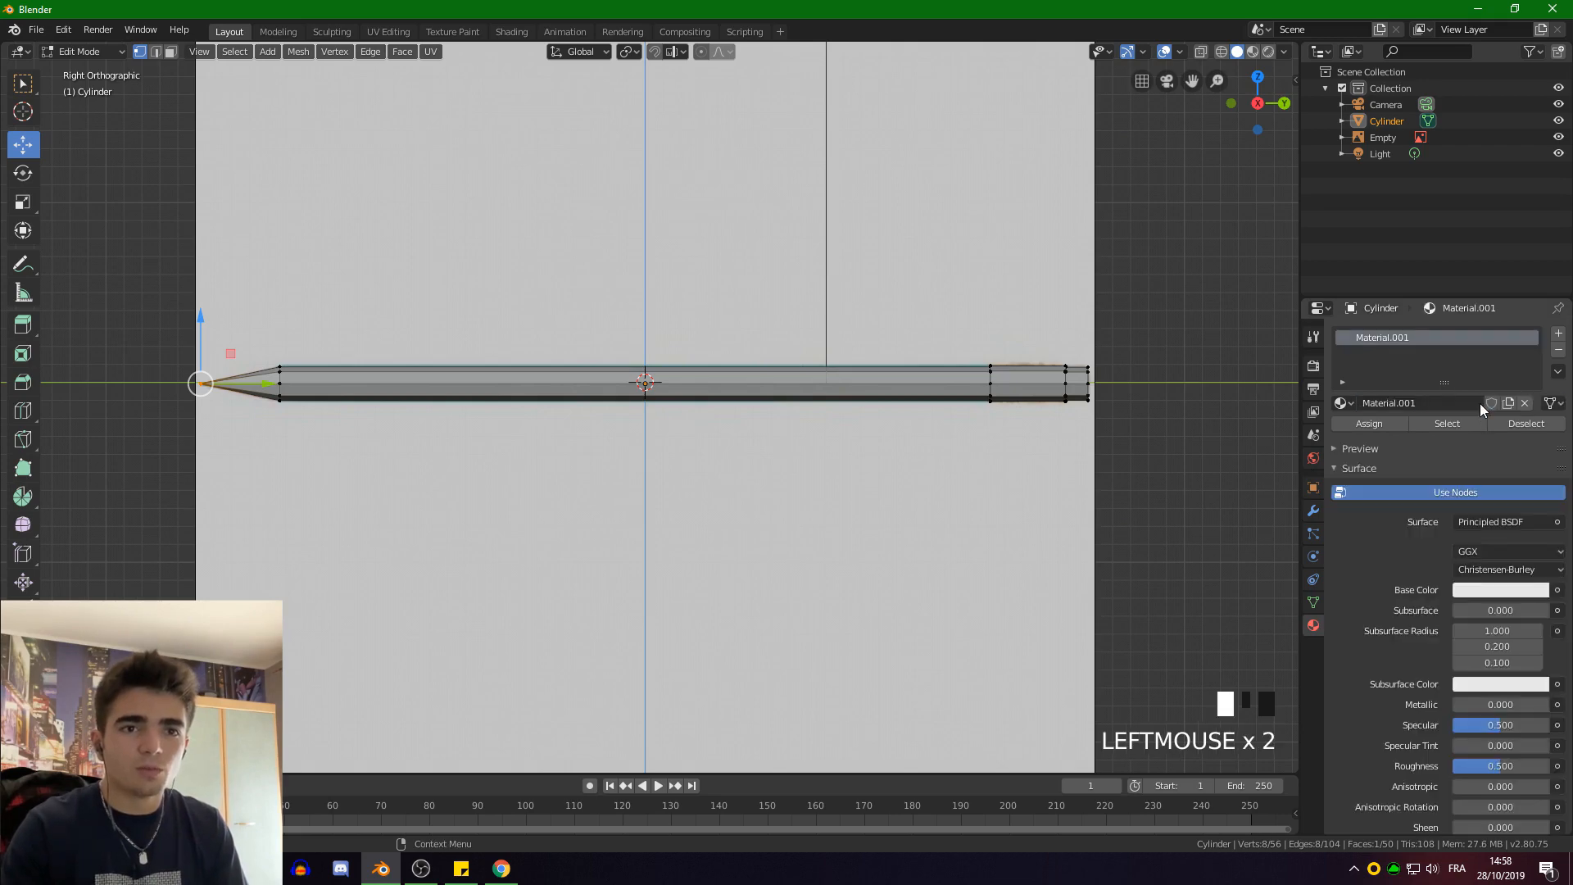
left_click(1427, 403)
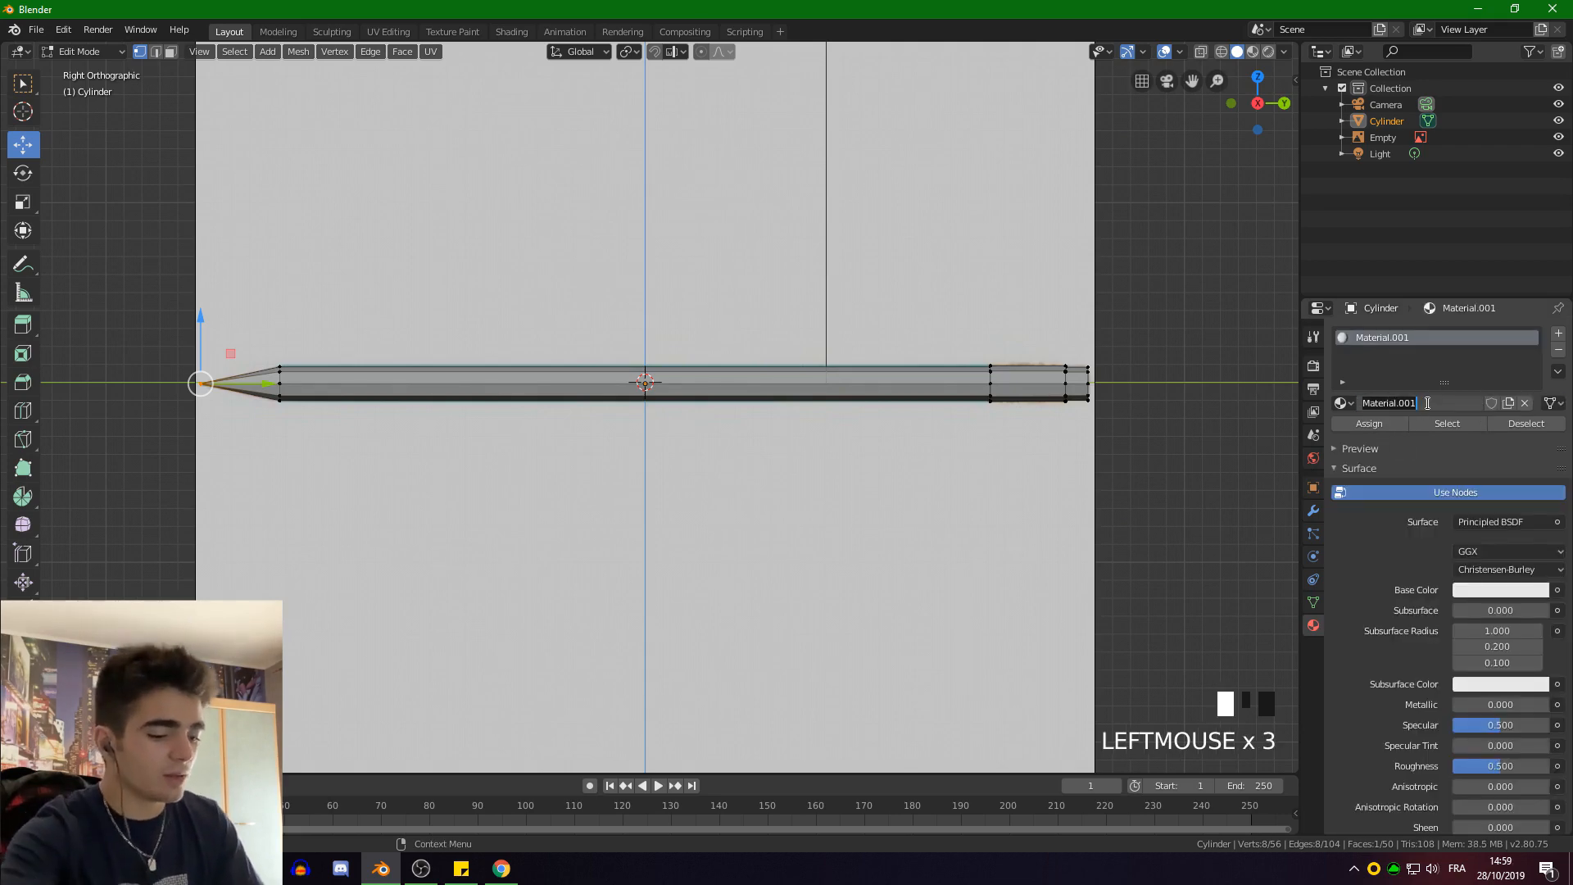
type("base")
key("Return")
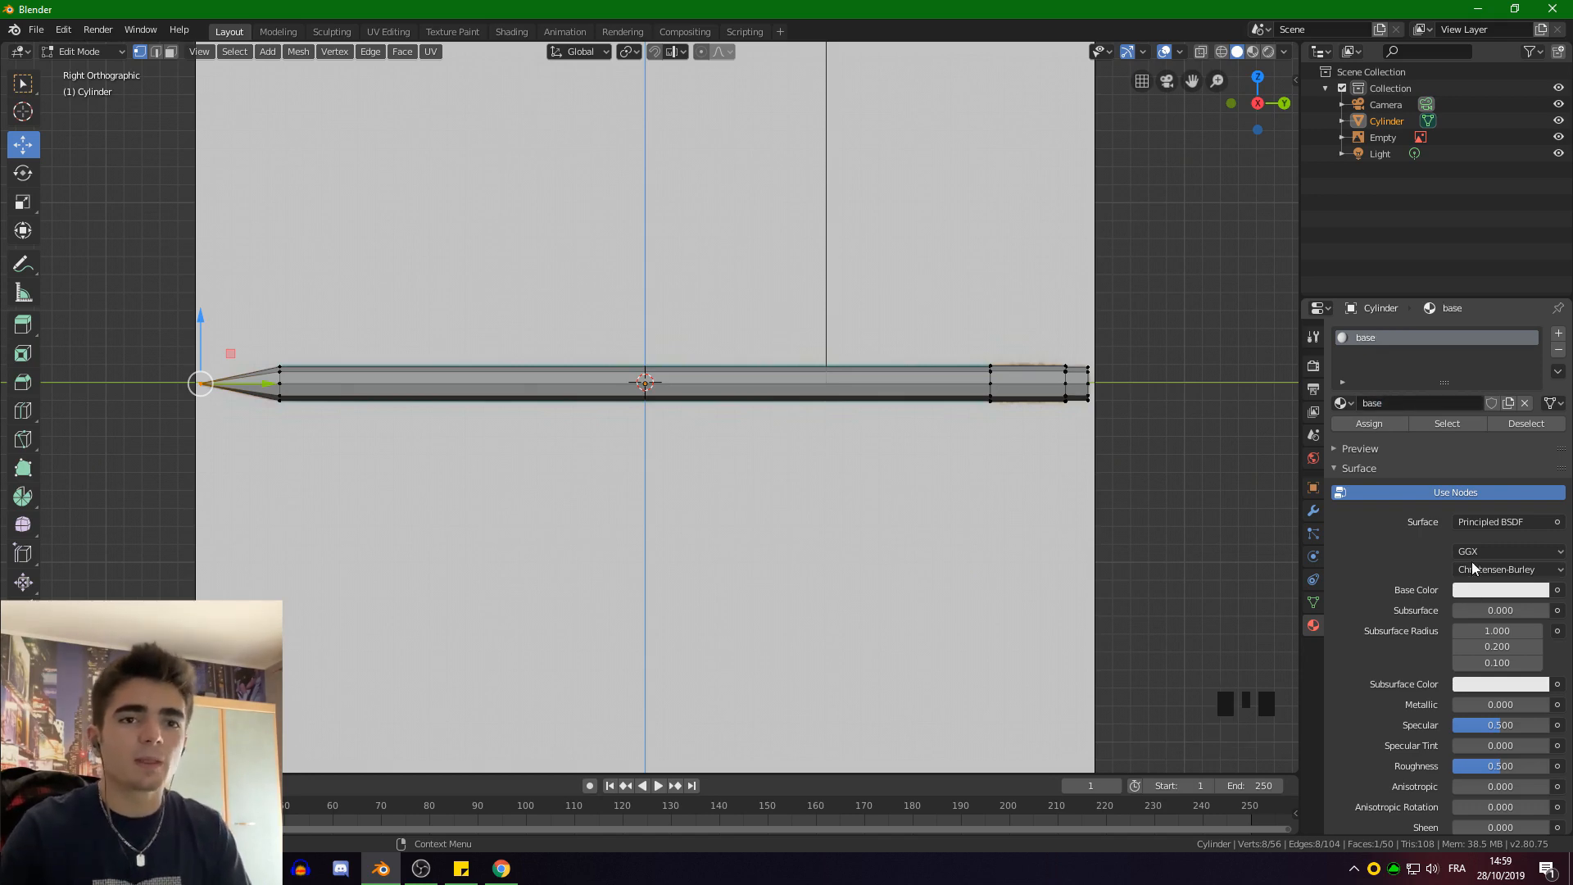
scroll(1365, 562, "down", 3)
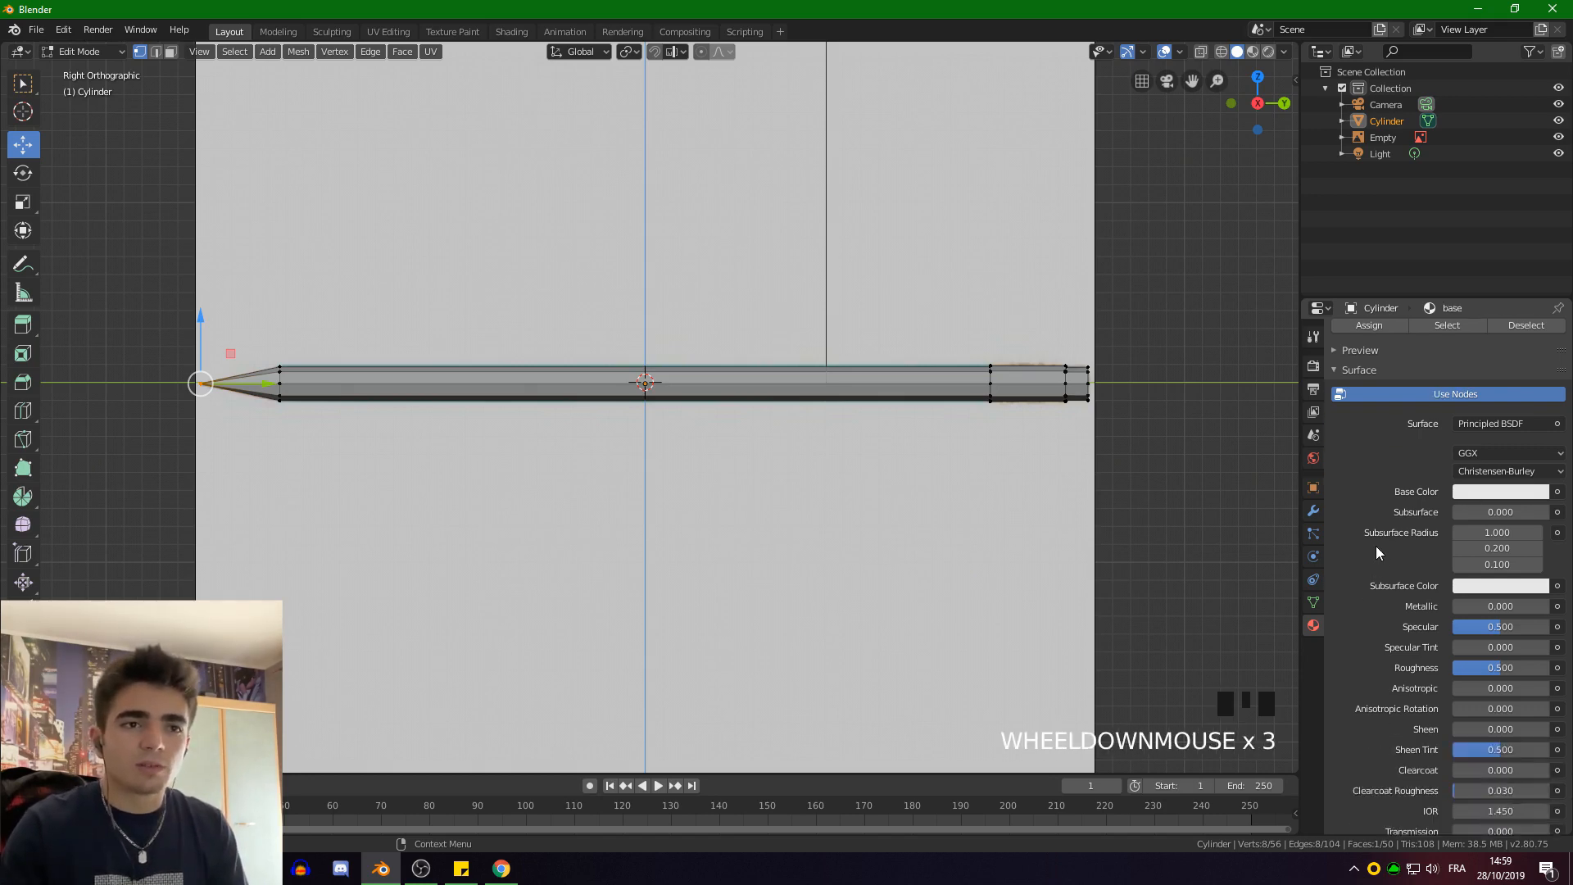
left_click(1498, 422)
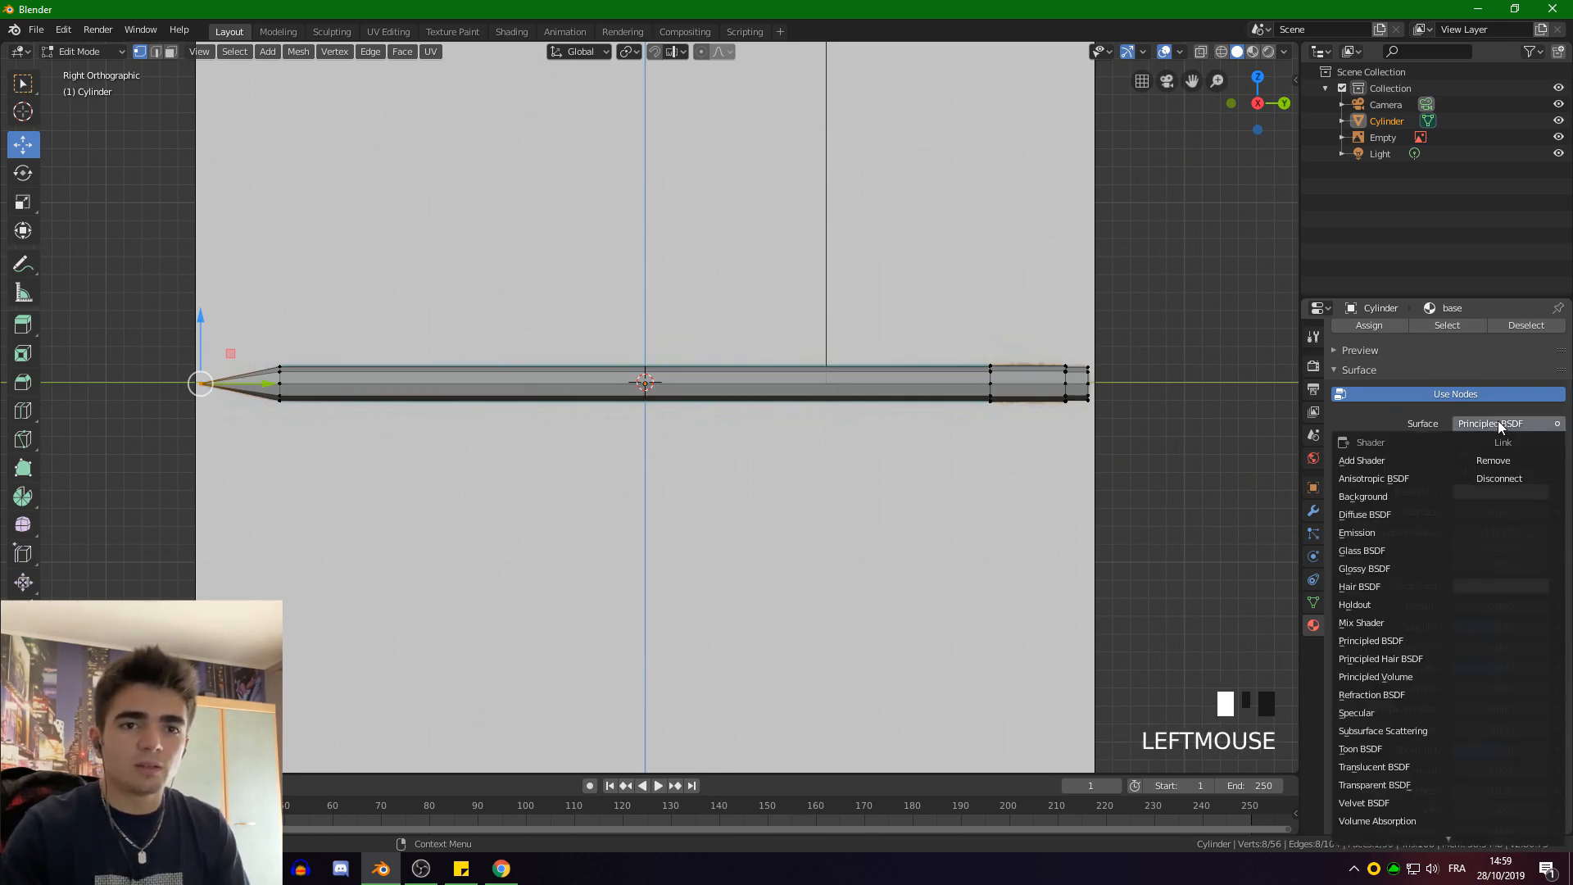
left_click(1499, 422)
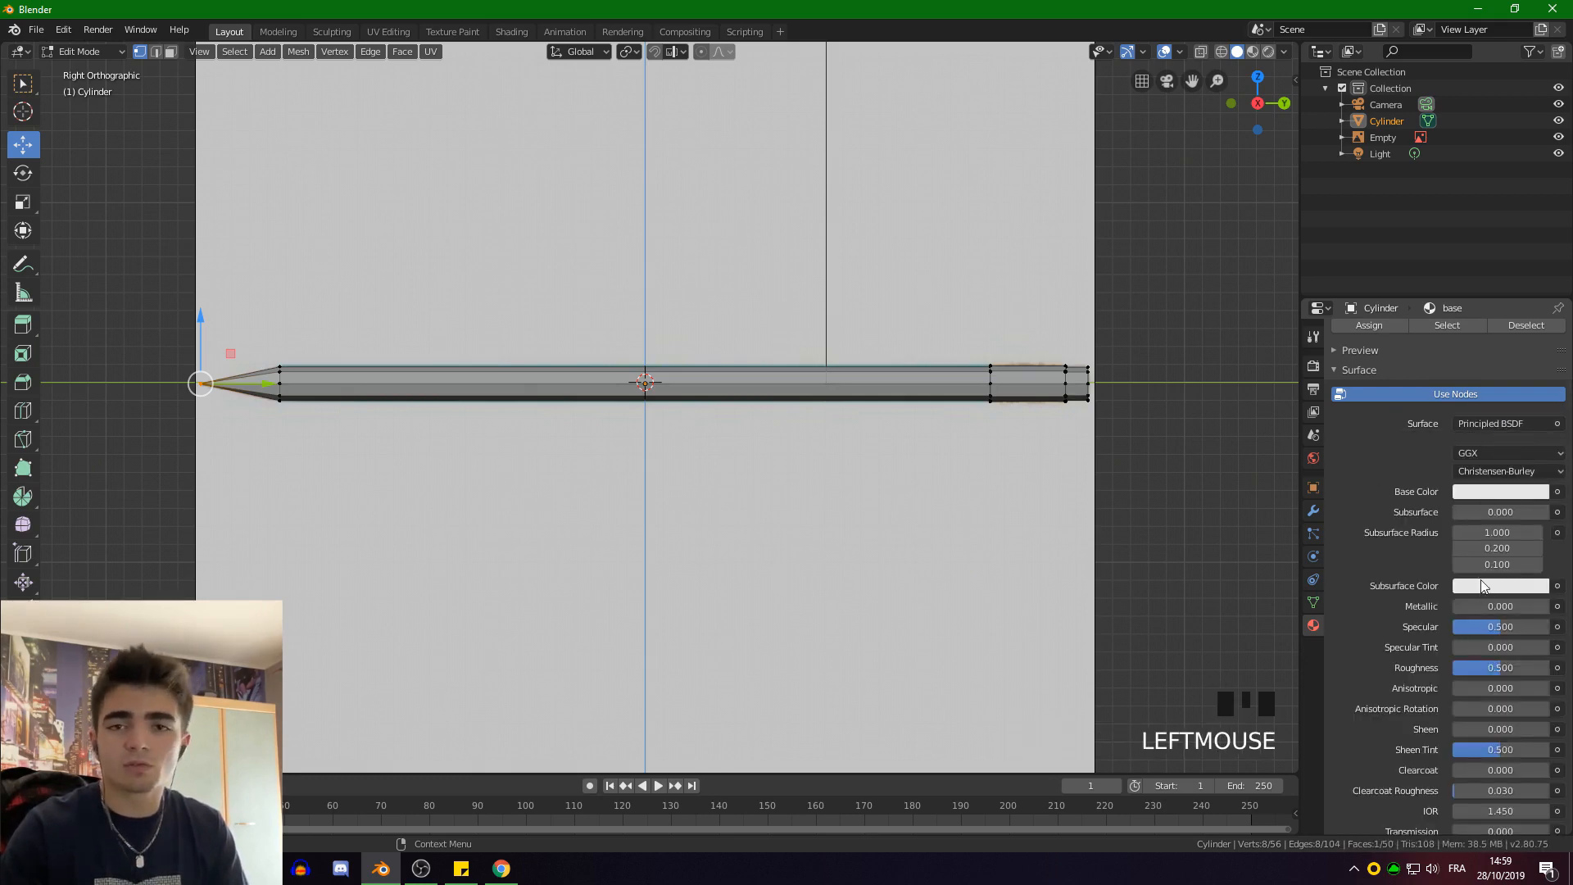
Switch to Wireframe shading and sample the reference pencil's dark green body as the "base" material's Base Color
scroll(1481, 585, "up", 6)
left_click(1491, 525)
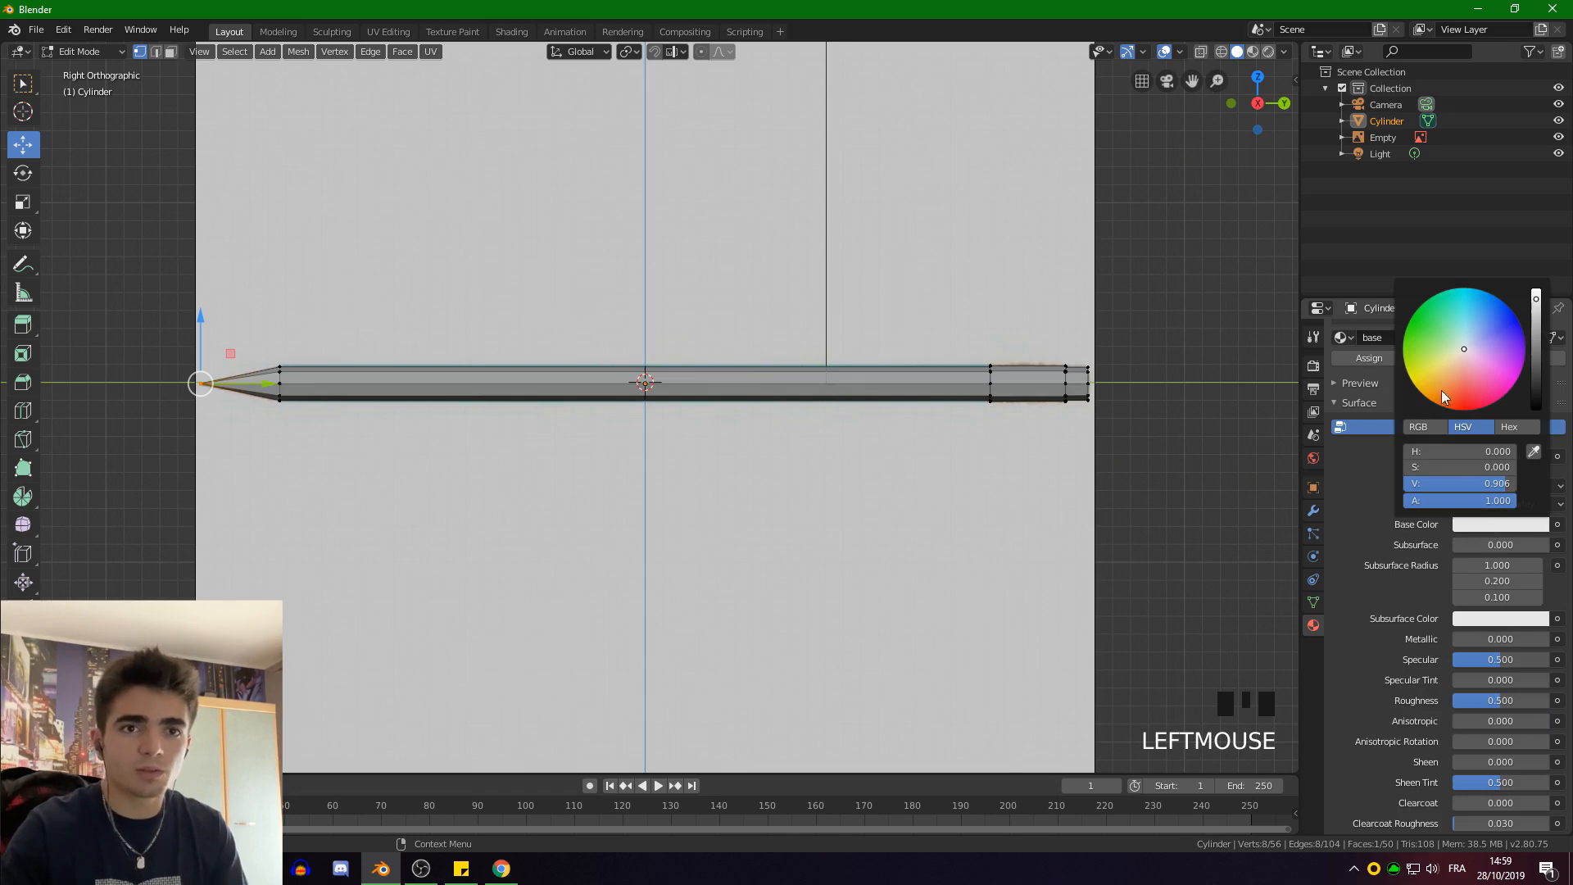
key("z")
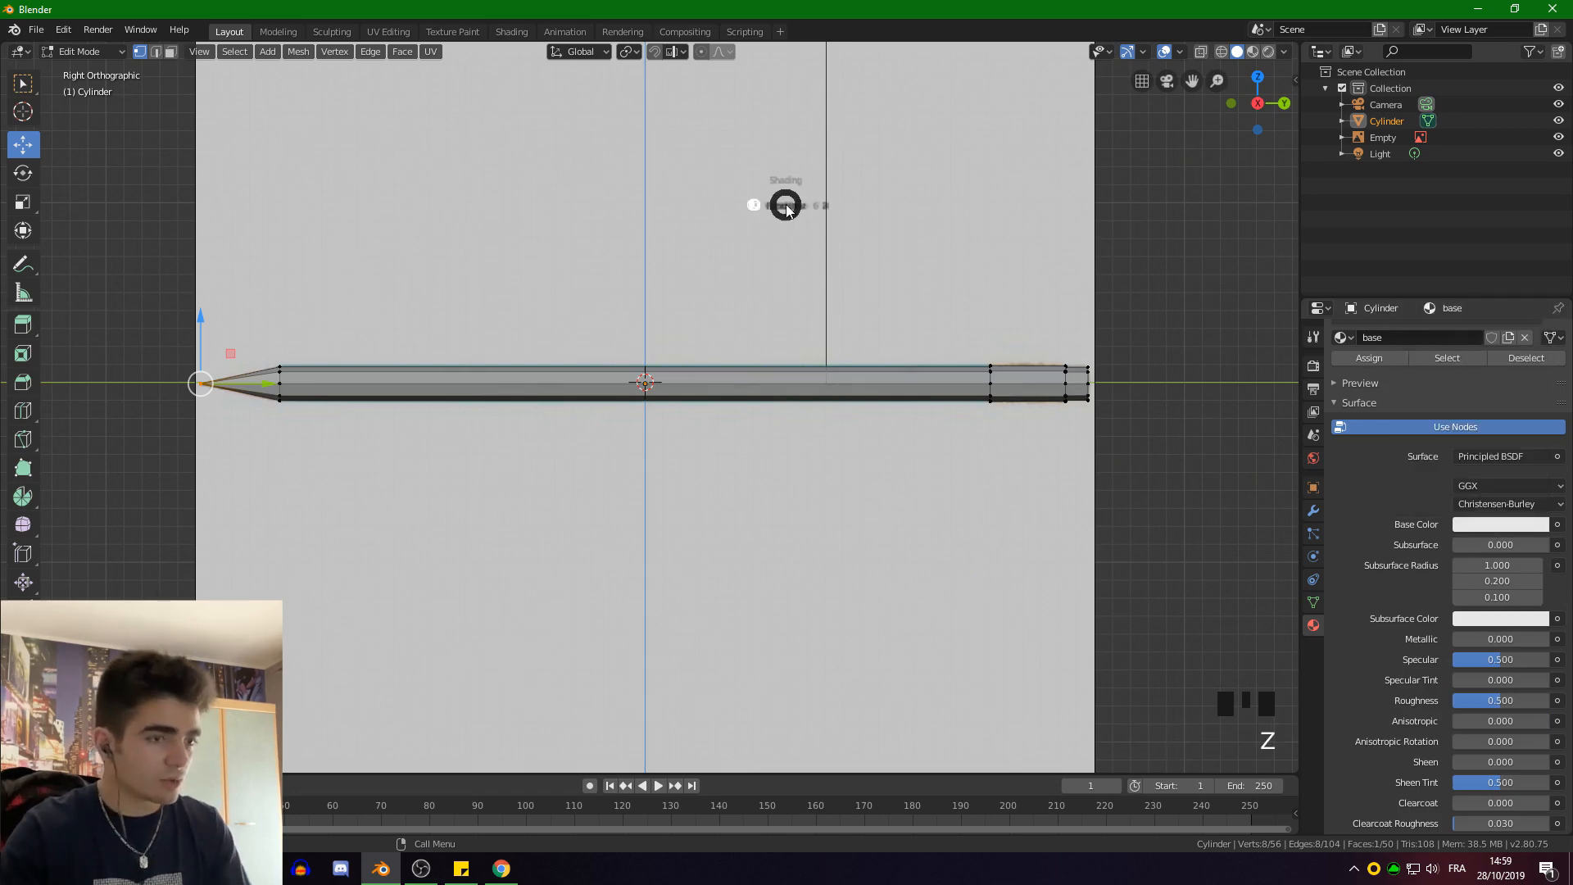
left_click(779, 246)
scroll(779, 253, "up", 4)
middle_click_drag(779, 253, 925, 270, "shift")
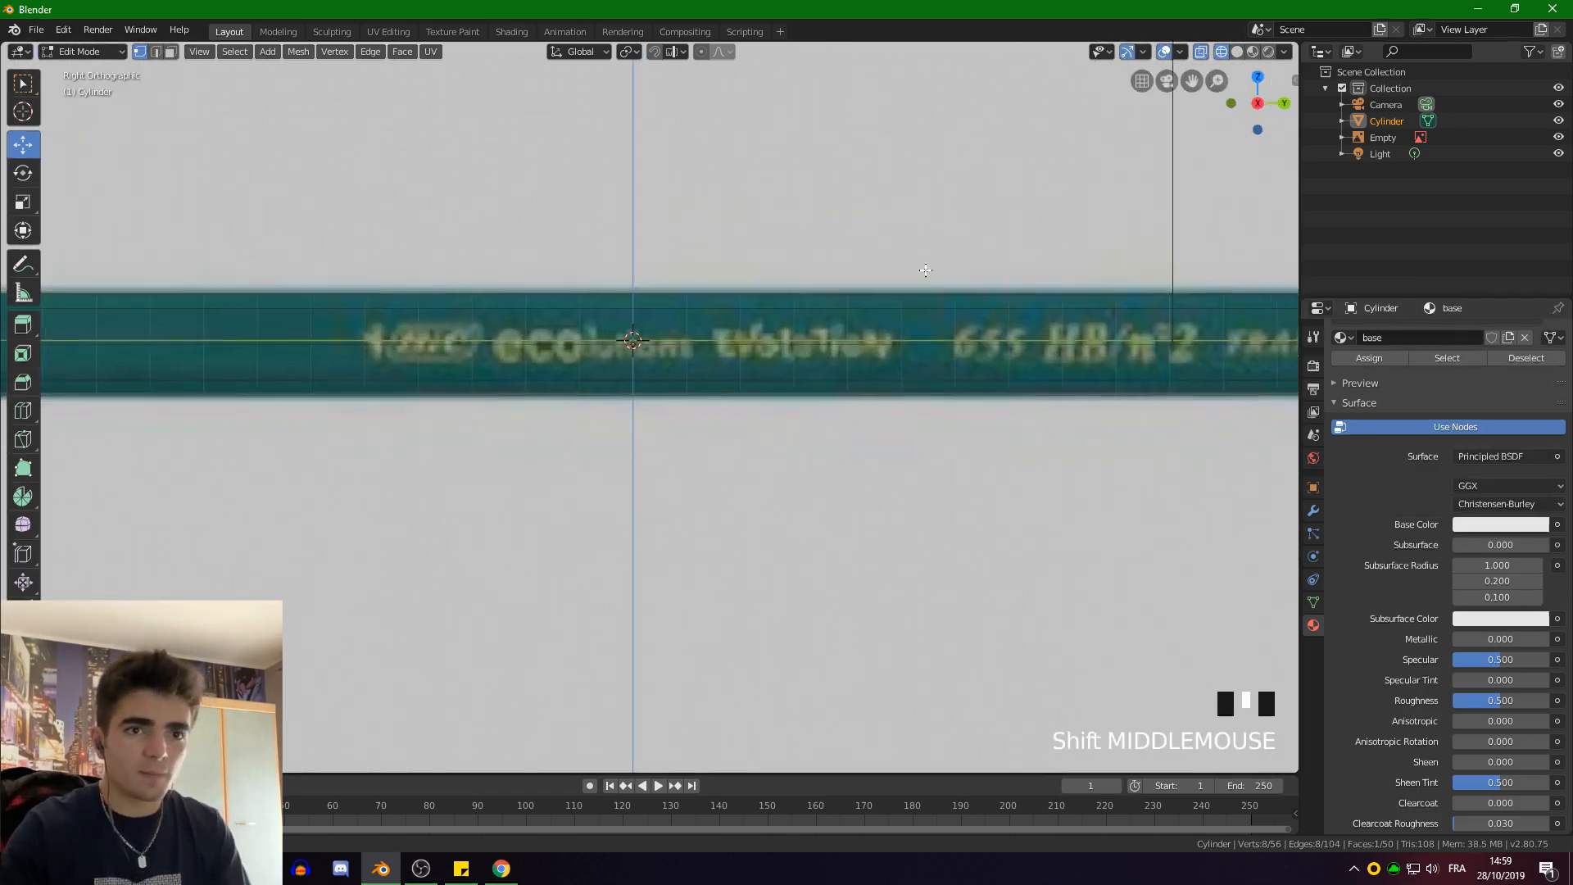
scroll(870, 381, "up", 2)
middle_click_drag(870, 381, 653, 381, "shift")
left_click(1517, 525)
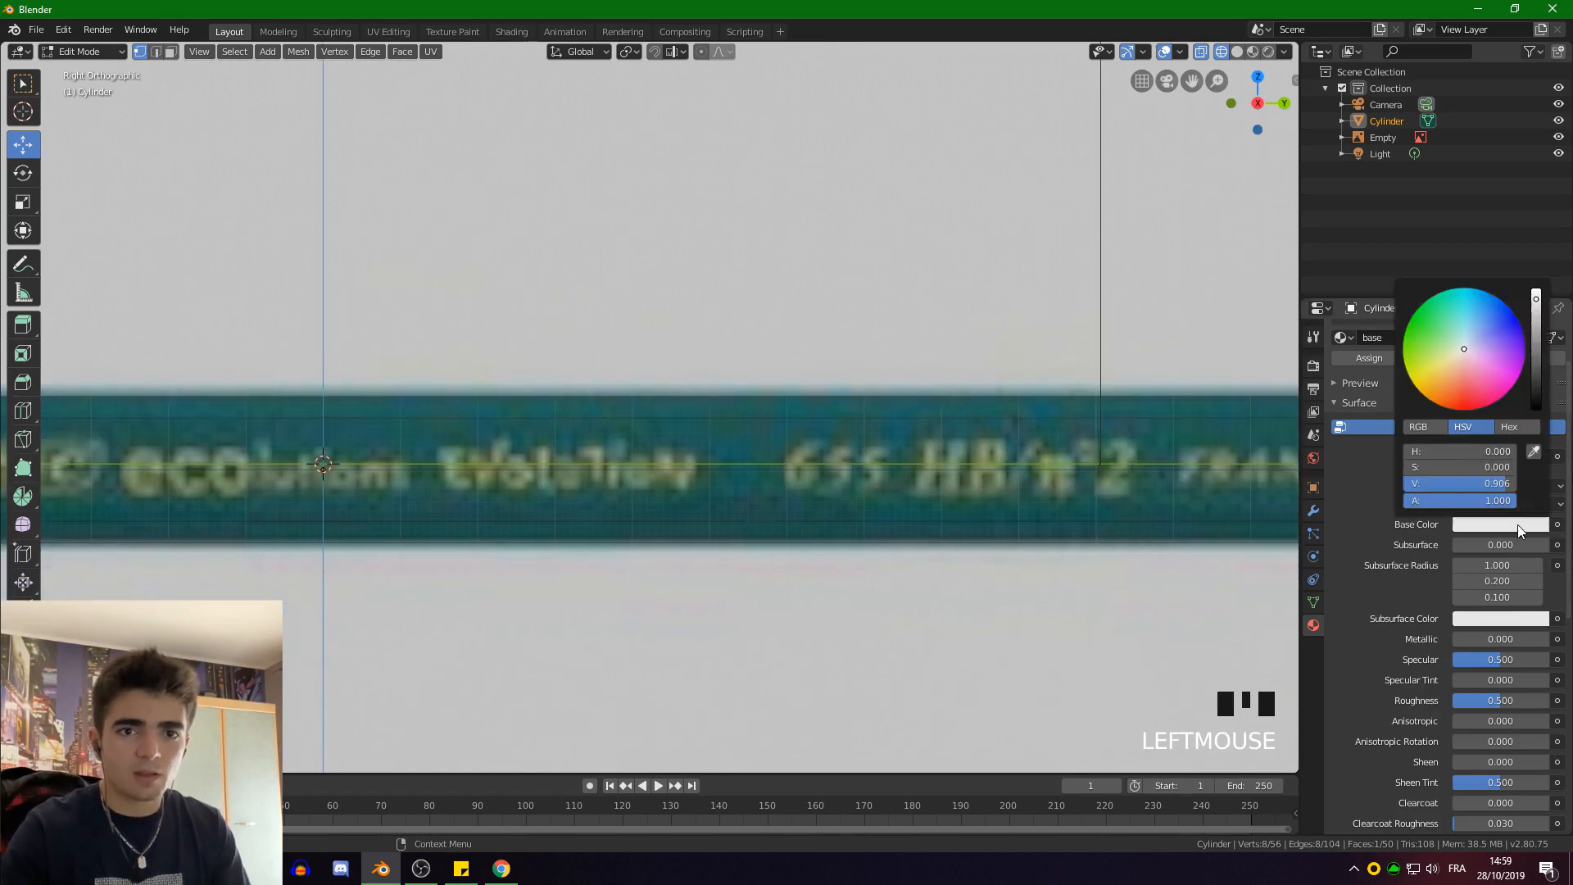
left_click(1533, 453)
left_click(1184, 403)
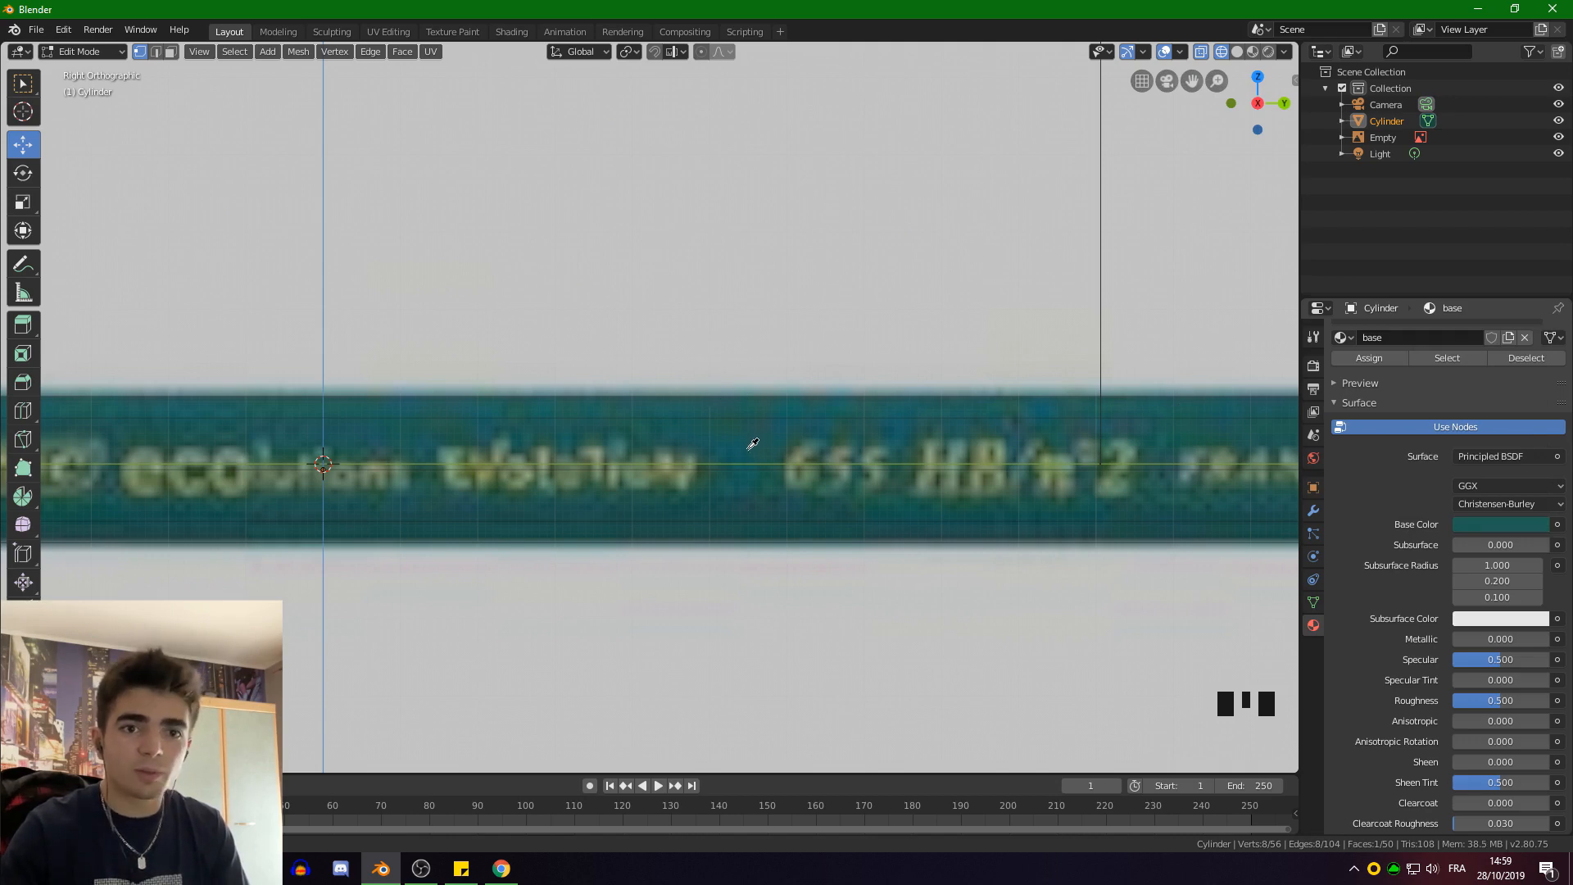
Switch the viewport shading to Rendered and examine the green pencil in perspective
scroll(1507, 573, "down", 3)
scroll(1508, 574, "up", 3)
scroll(753, 428, "down", 10)
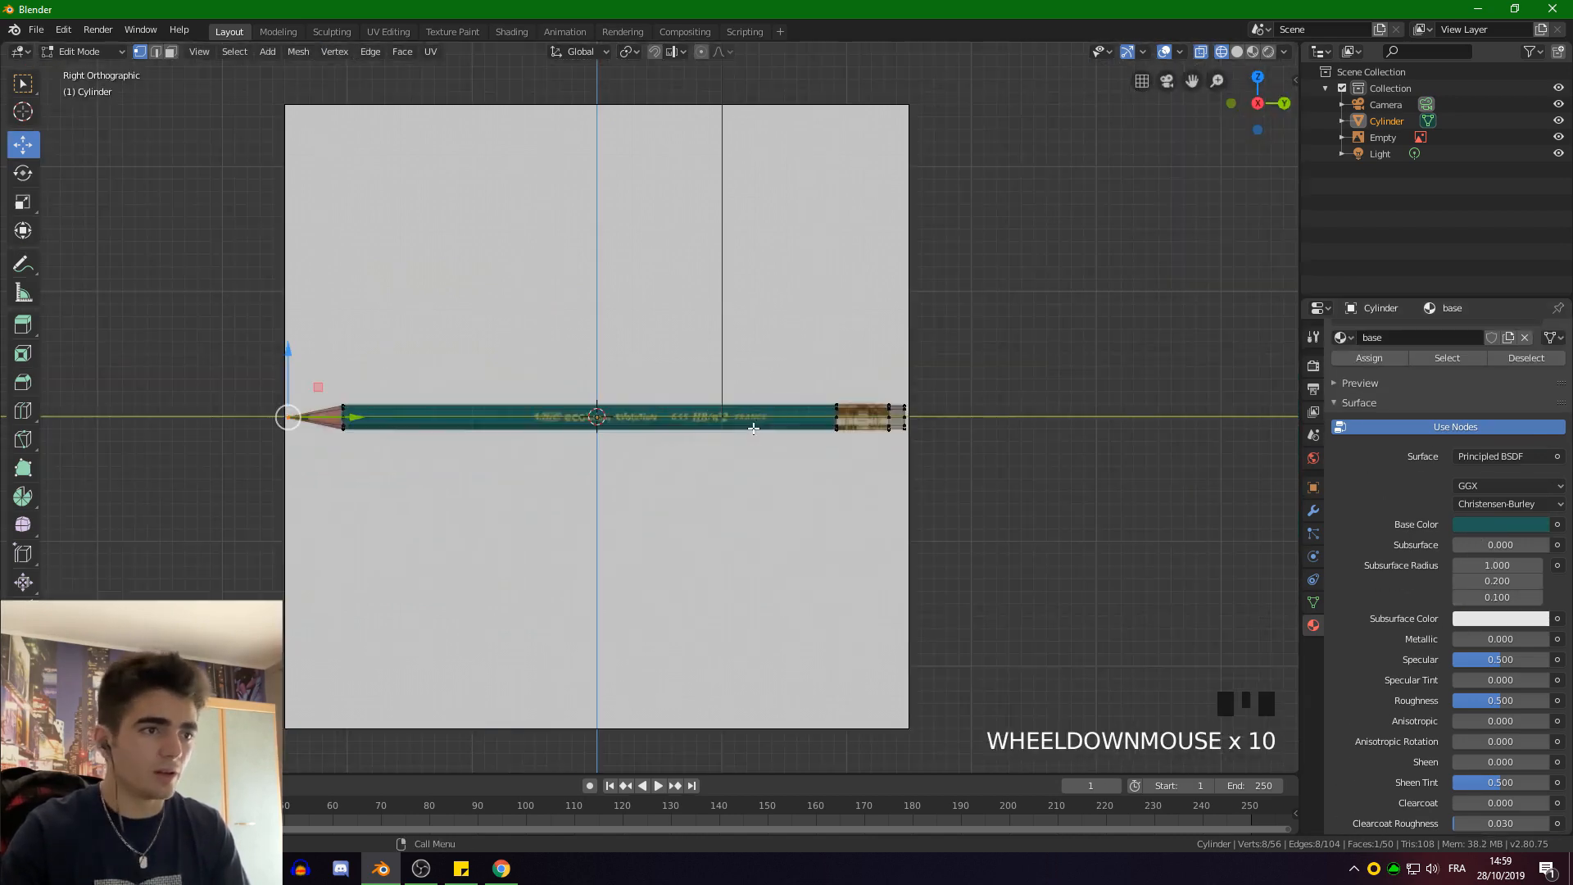
middle_click_drag(753, 428, 695, 361, "shift")
scroll(694, 361, "up", 3)
key("z")
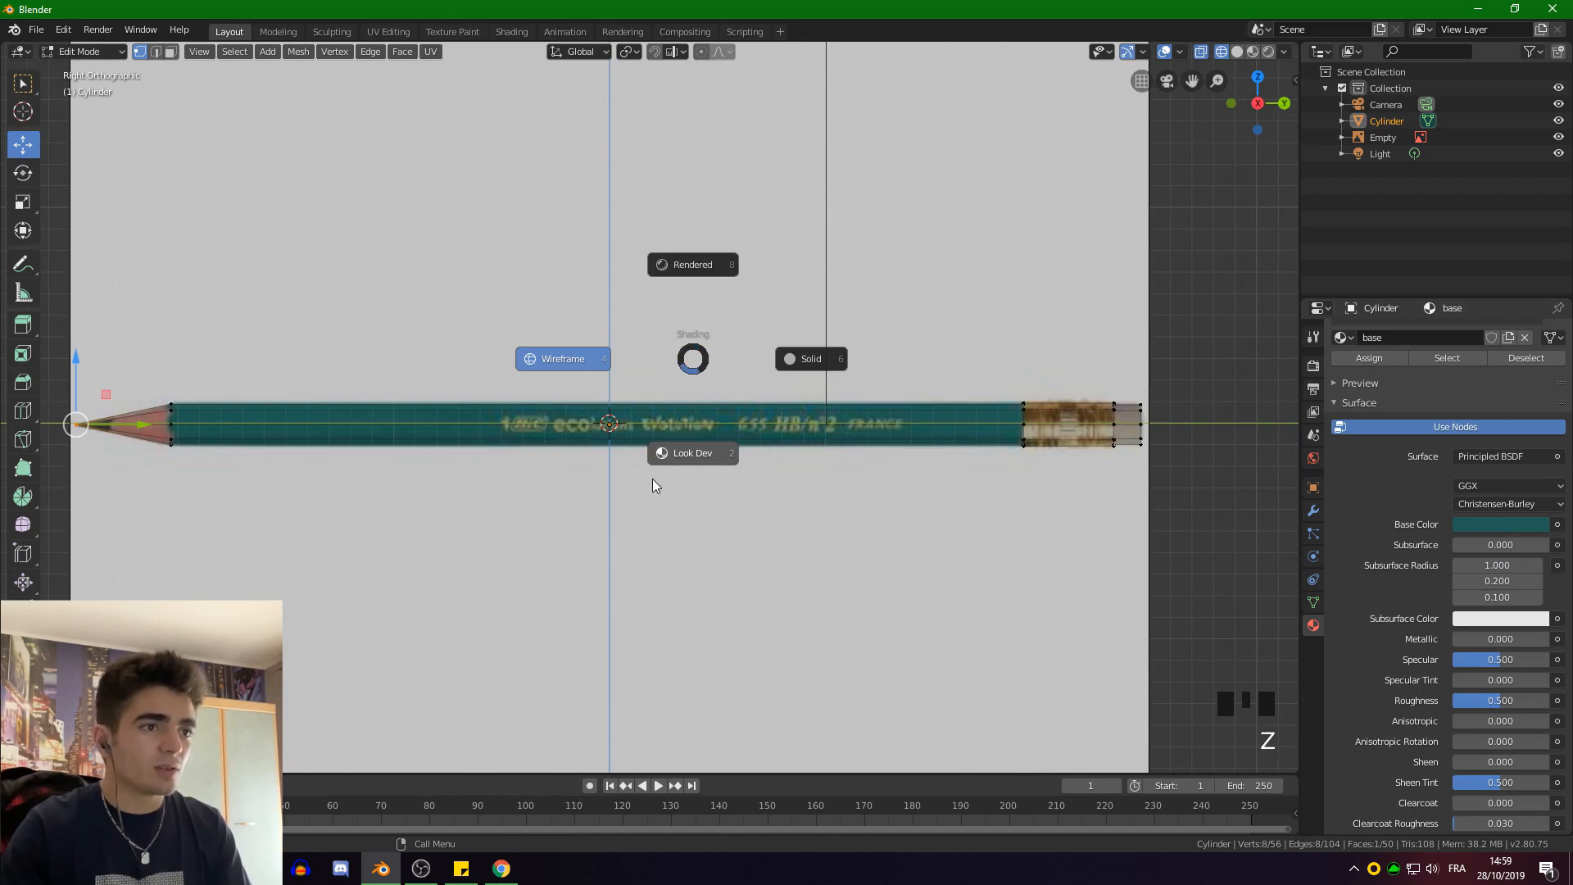
left_click(686, 262)
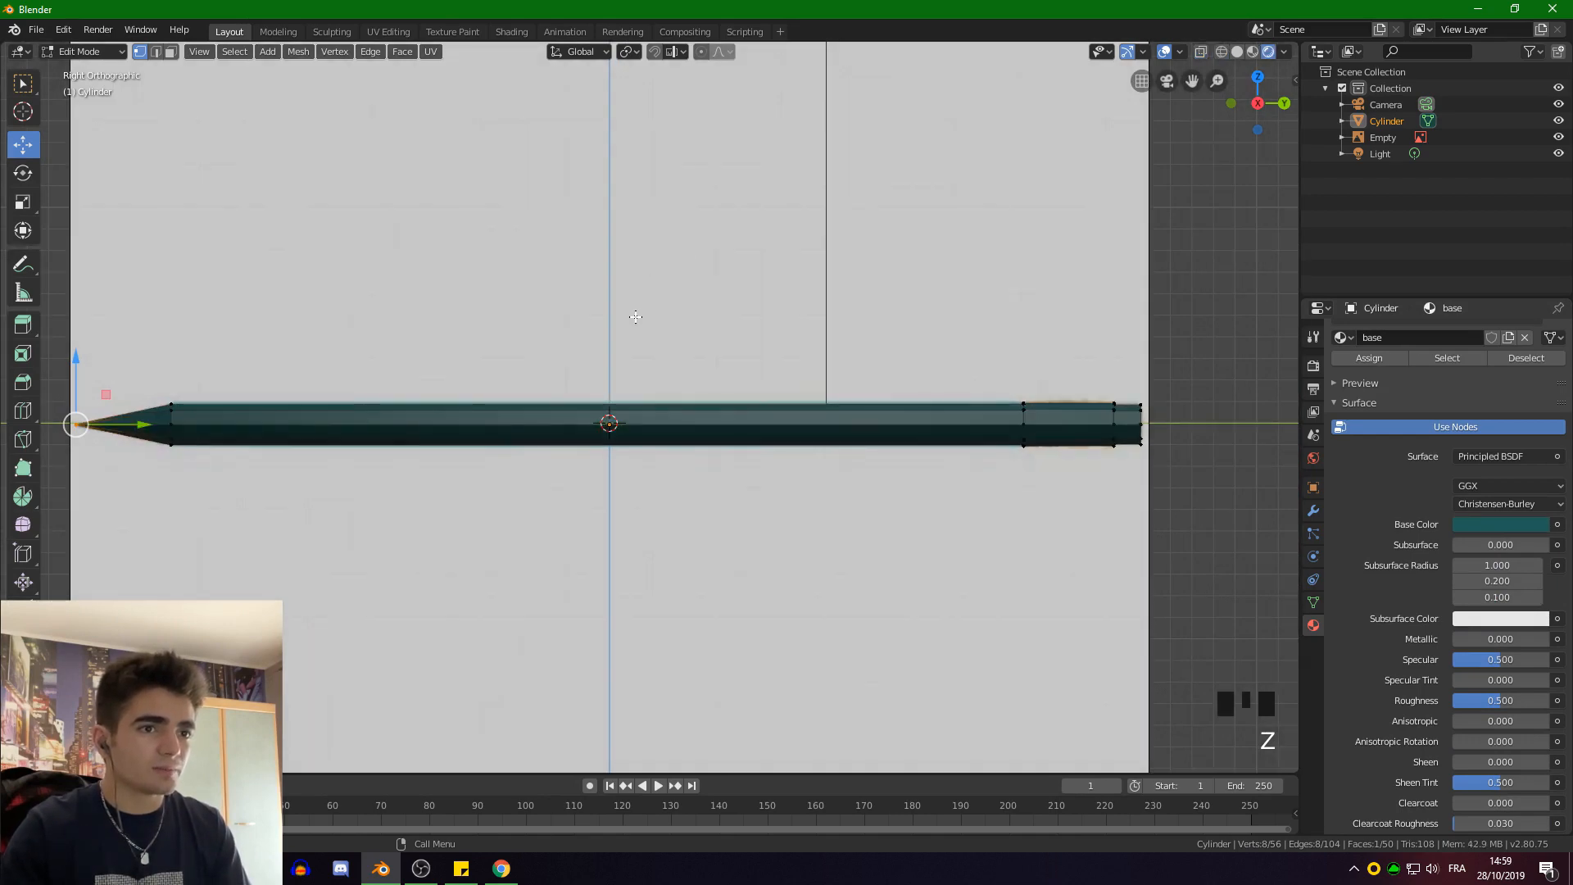
mouse_move(636, 317)
middle_mouse_down()
mouse_move(726, 348)
mouse_move(787, 341)
middle_mouse_up()
scroll(694, 457, "up", 2)
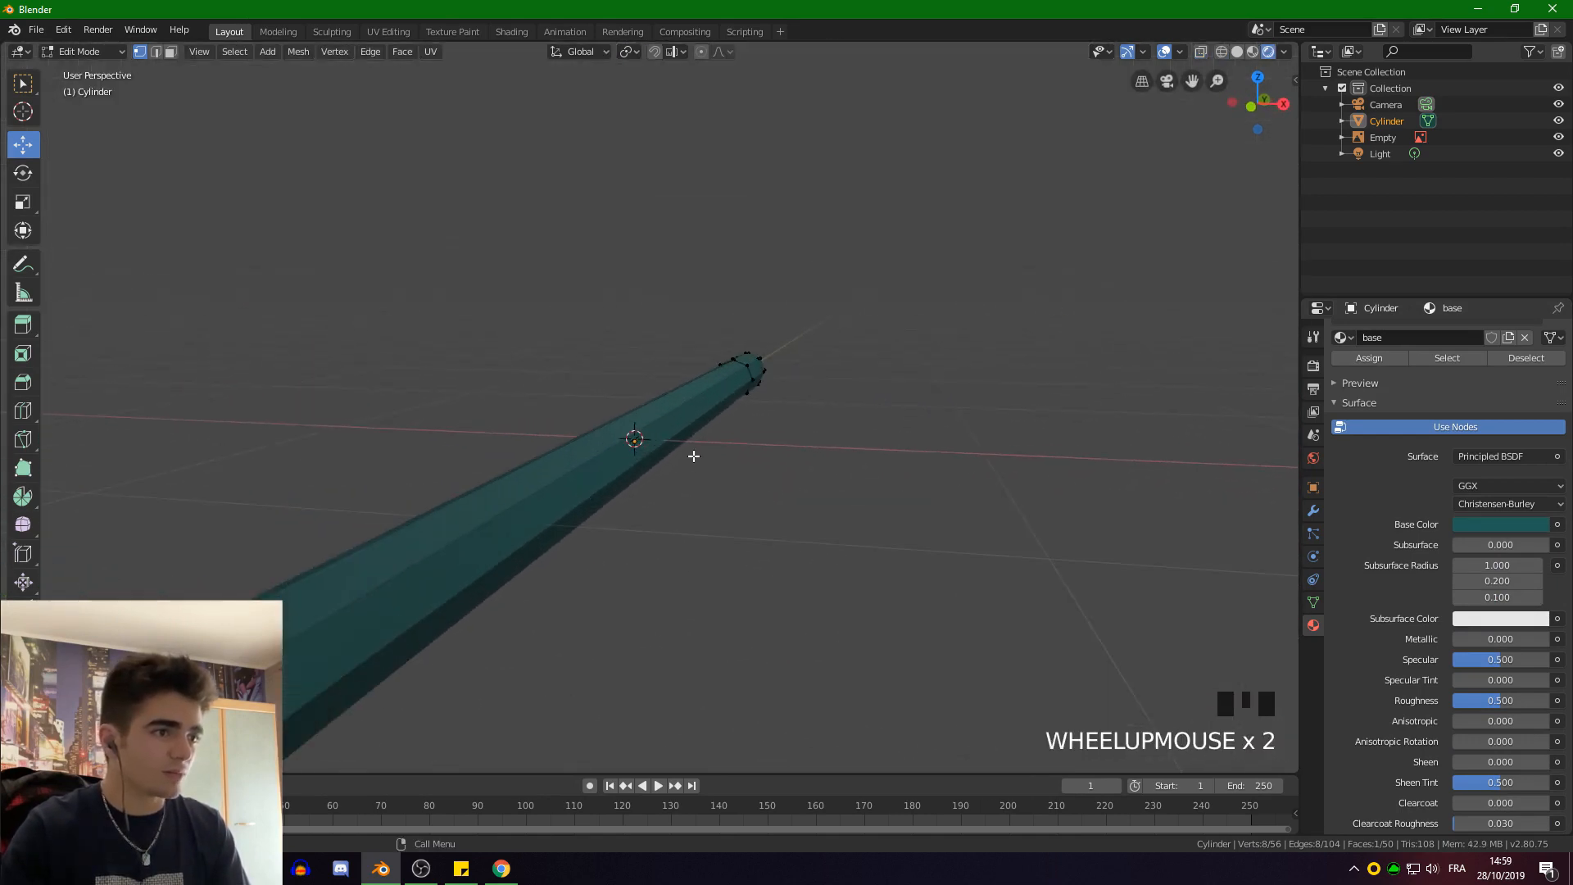
mouse_move(694, 456)
middle_mouse_down()
mouse_move(478, 453)
mouse_move(642, 474)
mouse_move(626, 467)
mouse_move(678, 459)
middle_mouse_up()
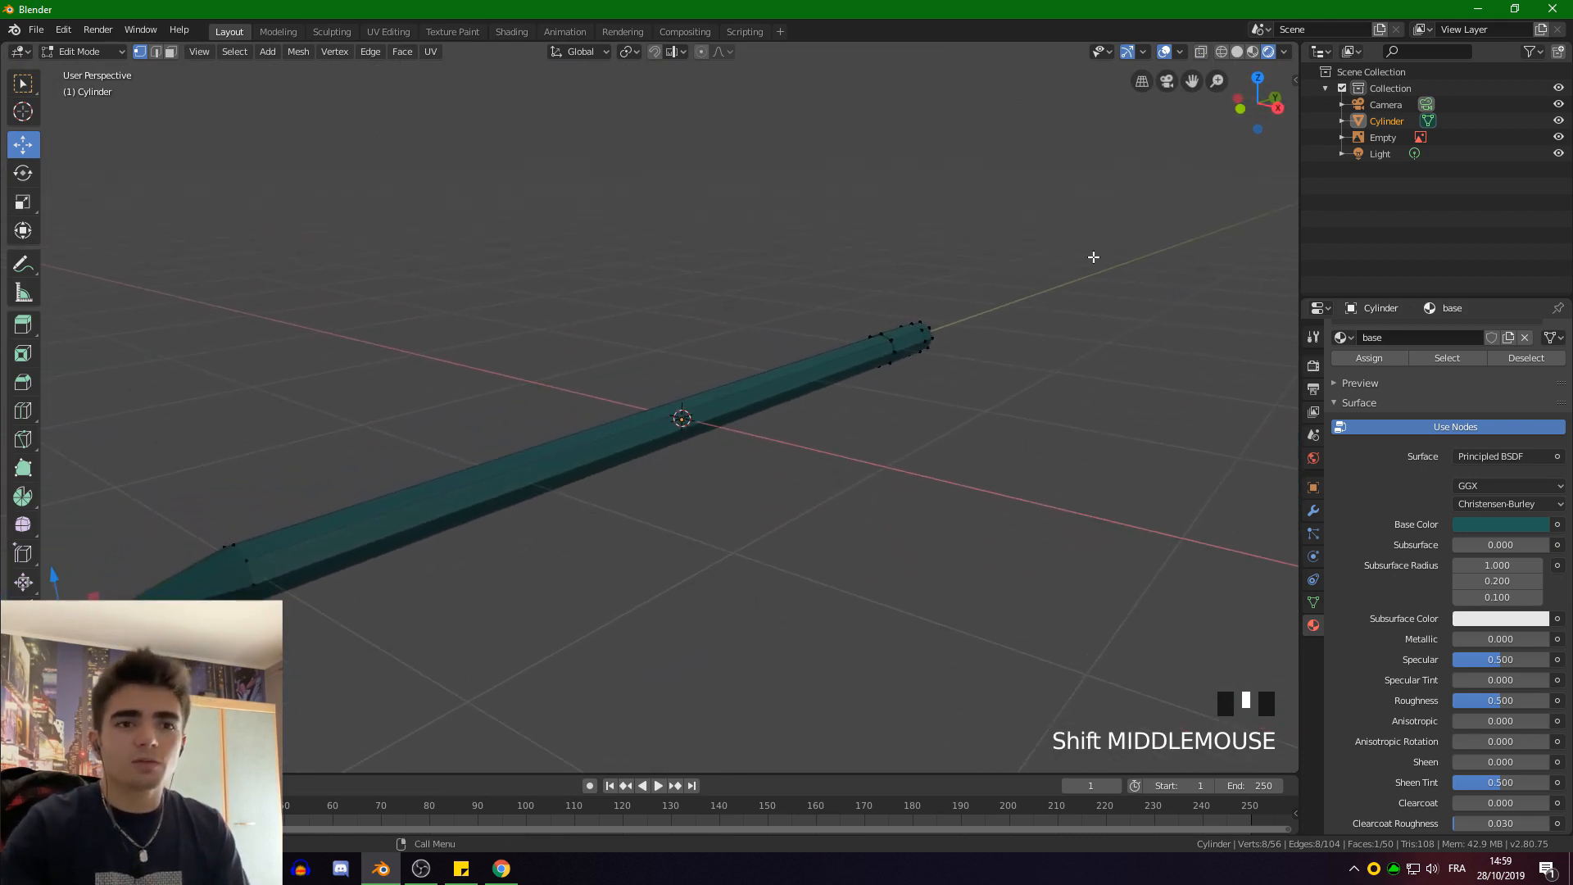
Set the render engine to Cycles and its device to GPU Compute
left_click(1312, 367)
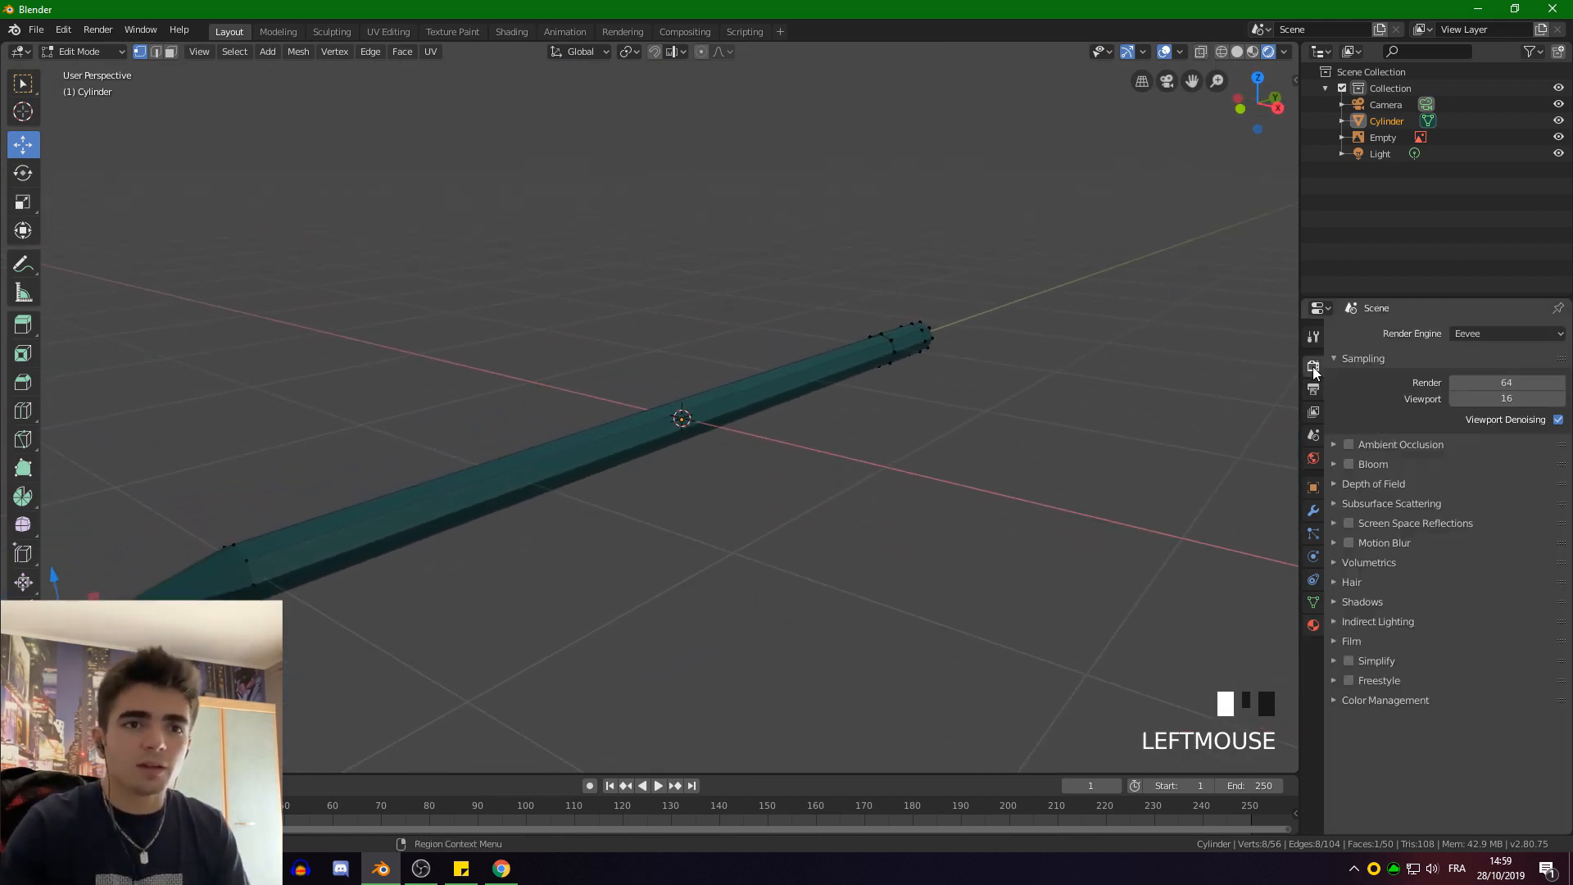
left_click(1499, 334)
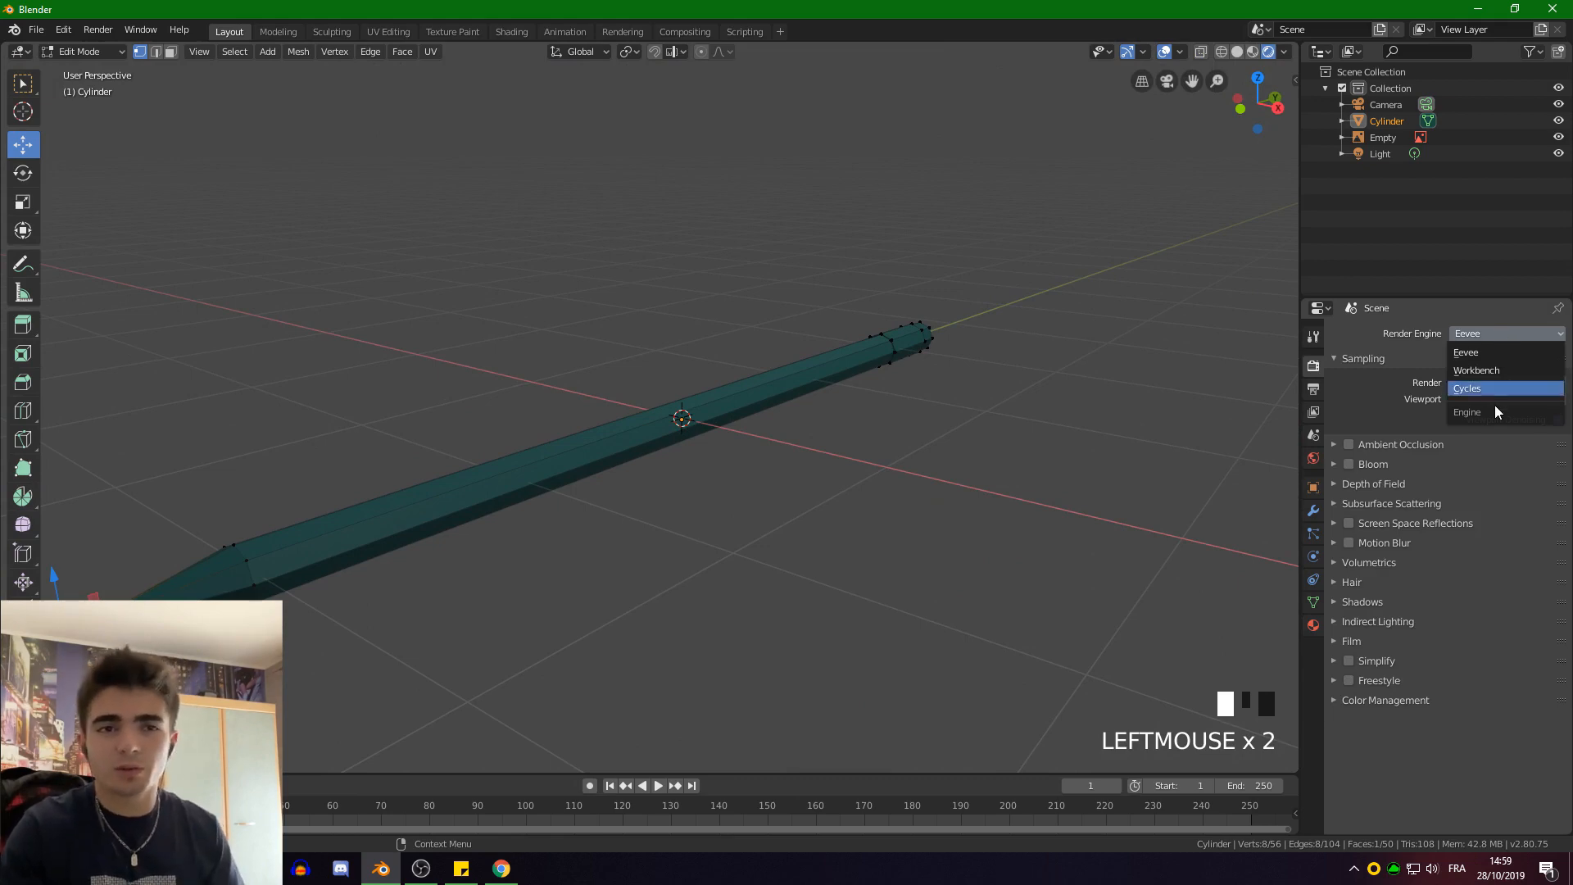
left_click(1466, 387)
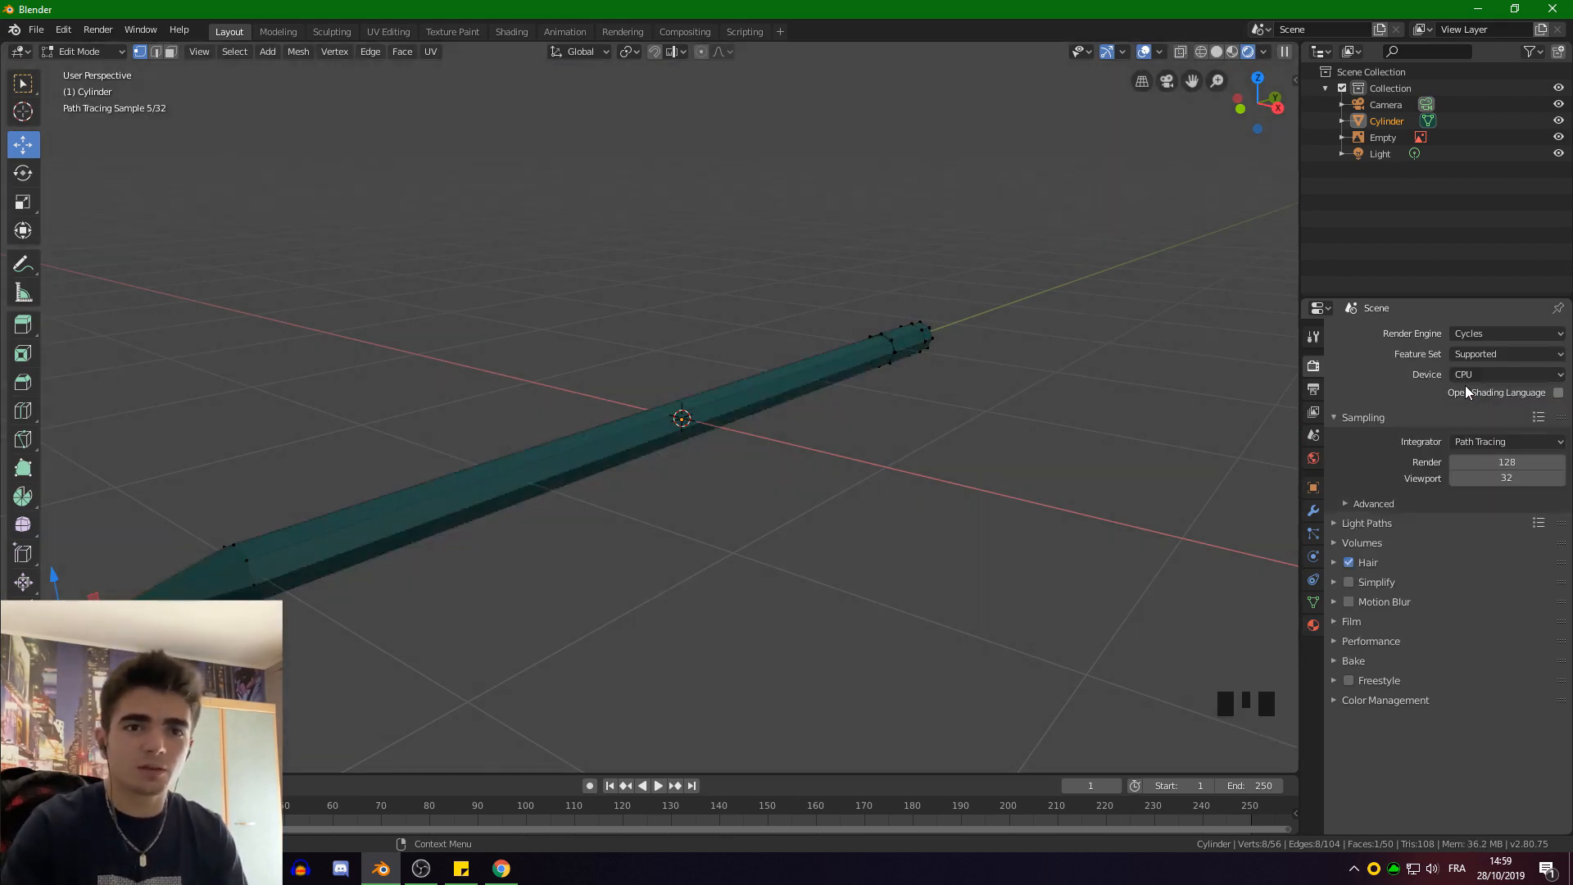
left_click(1516, 374)
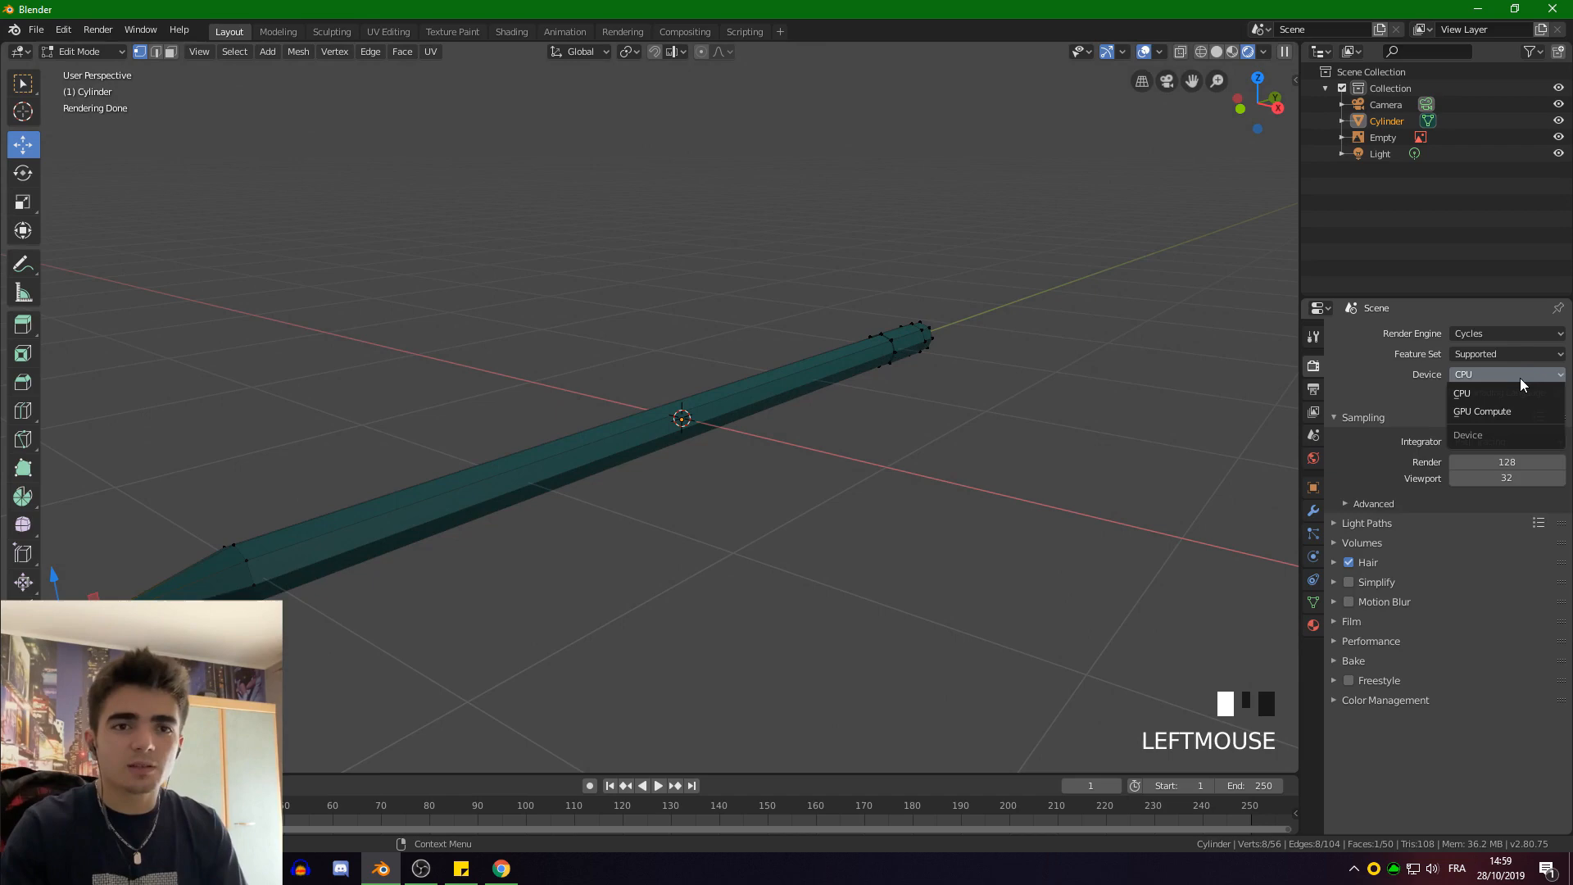
left_click(1477, 410)
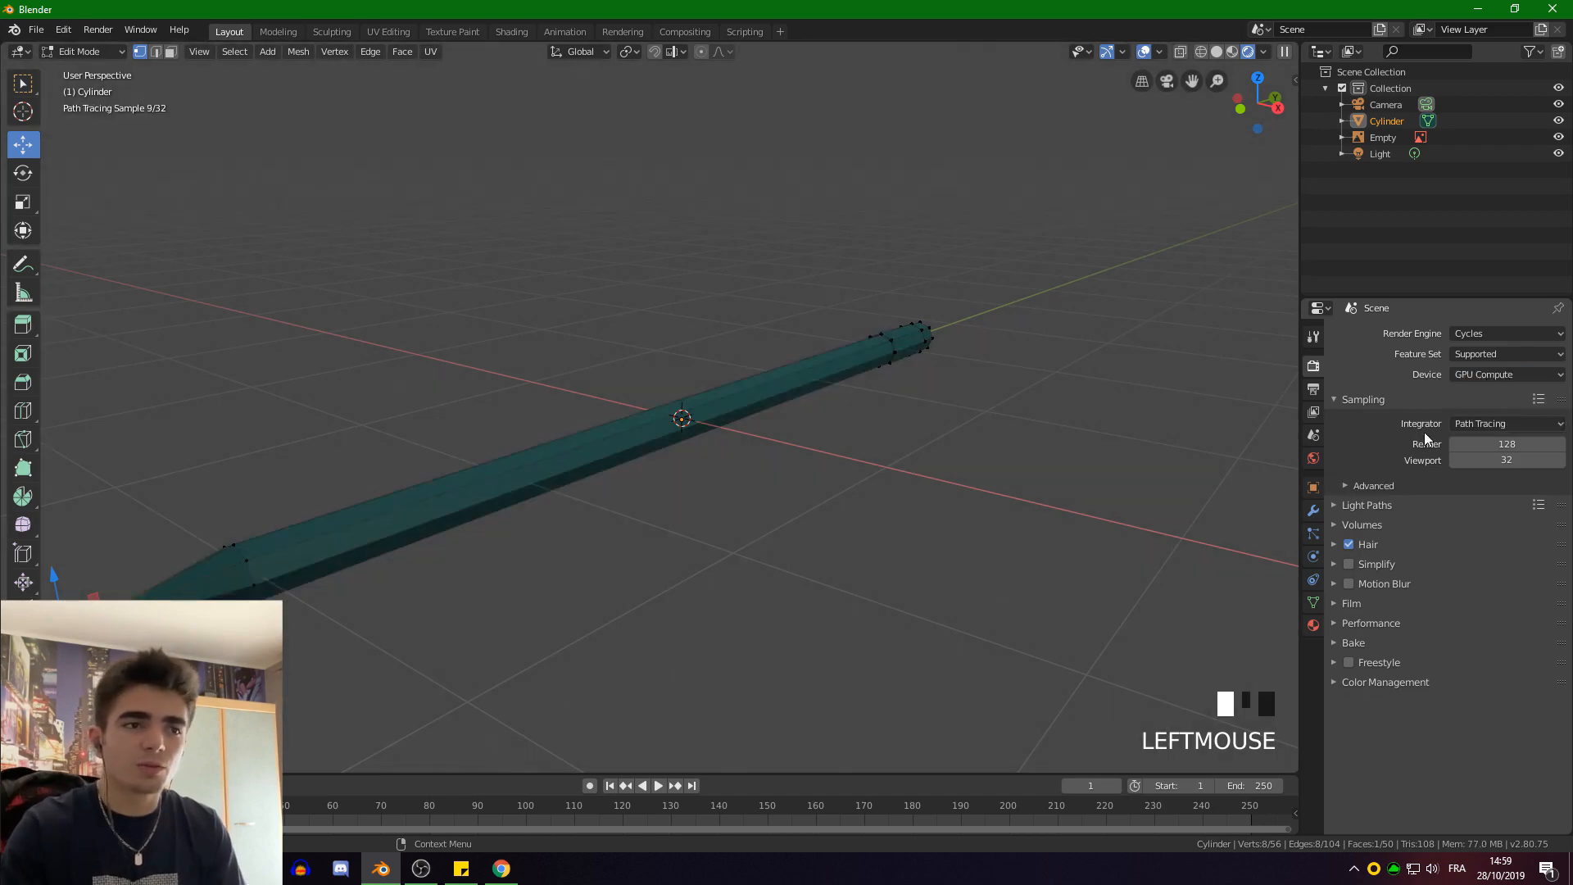
Bring back the pencil's material settings and return to the right side view of the whole pencil
left_click(1312, 627)
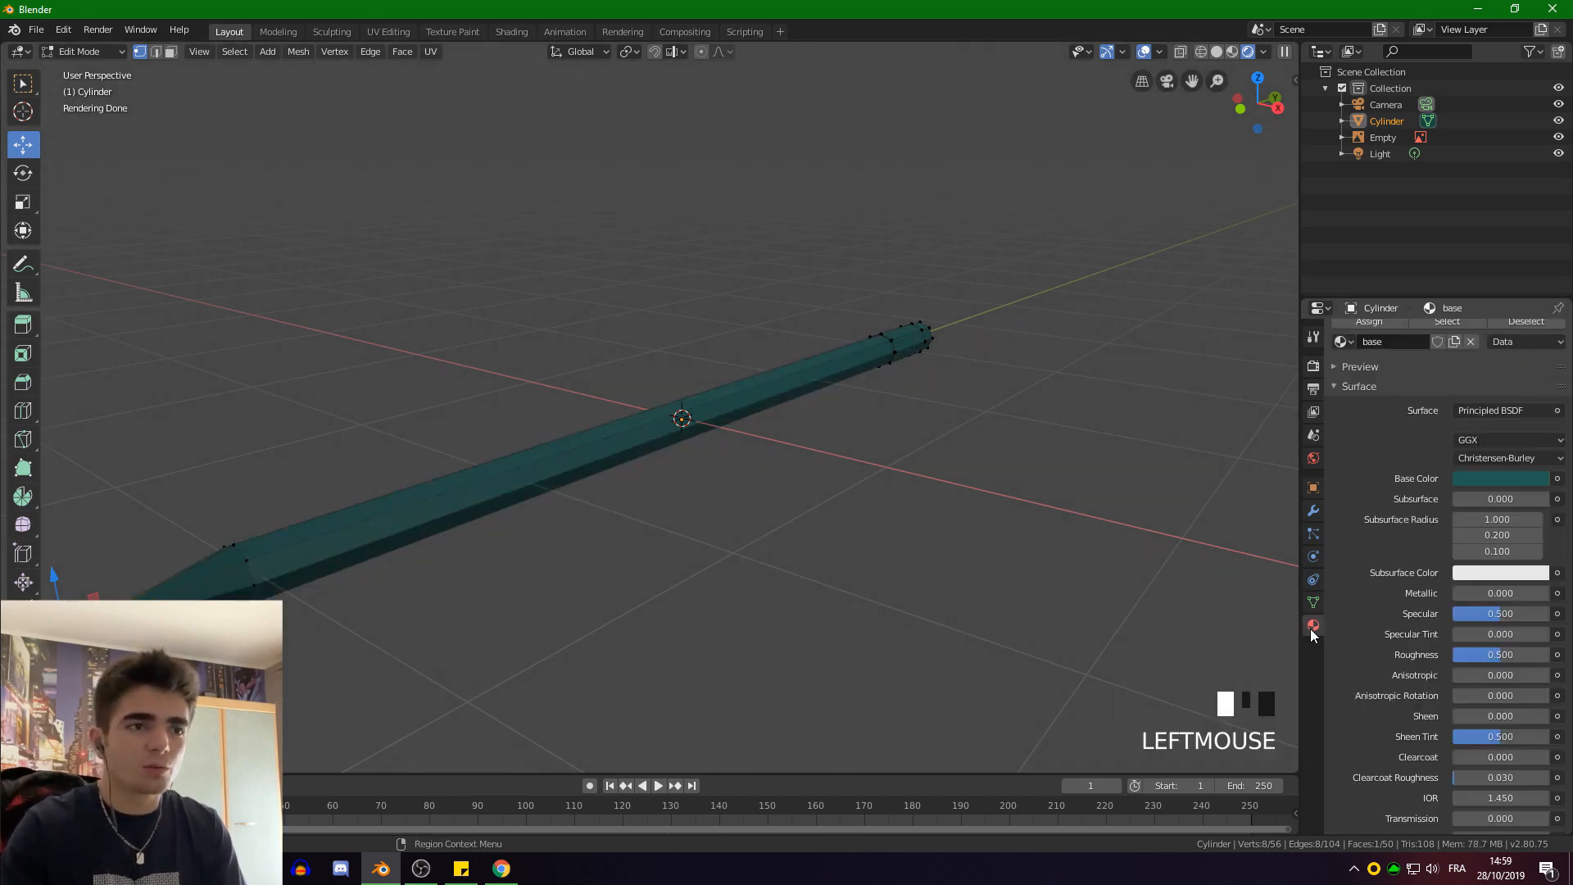
middle_click_drag(1049, 489, 969, 484)
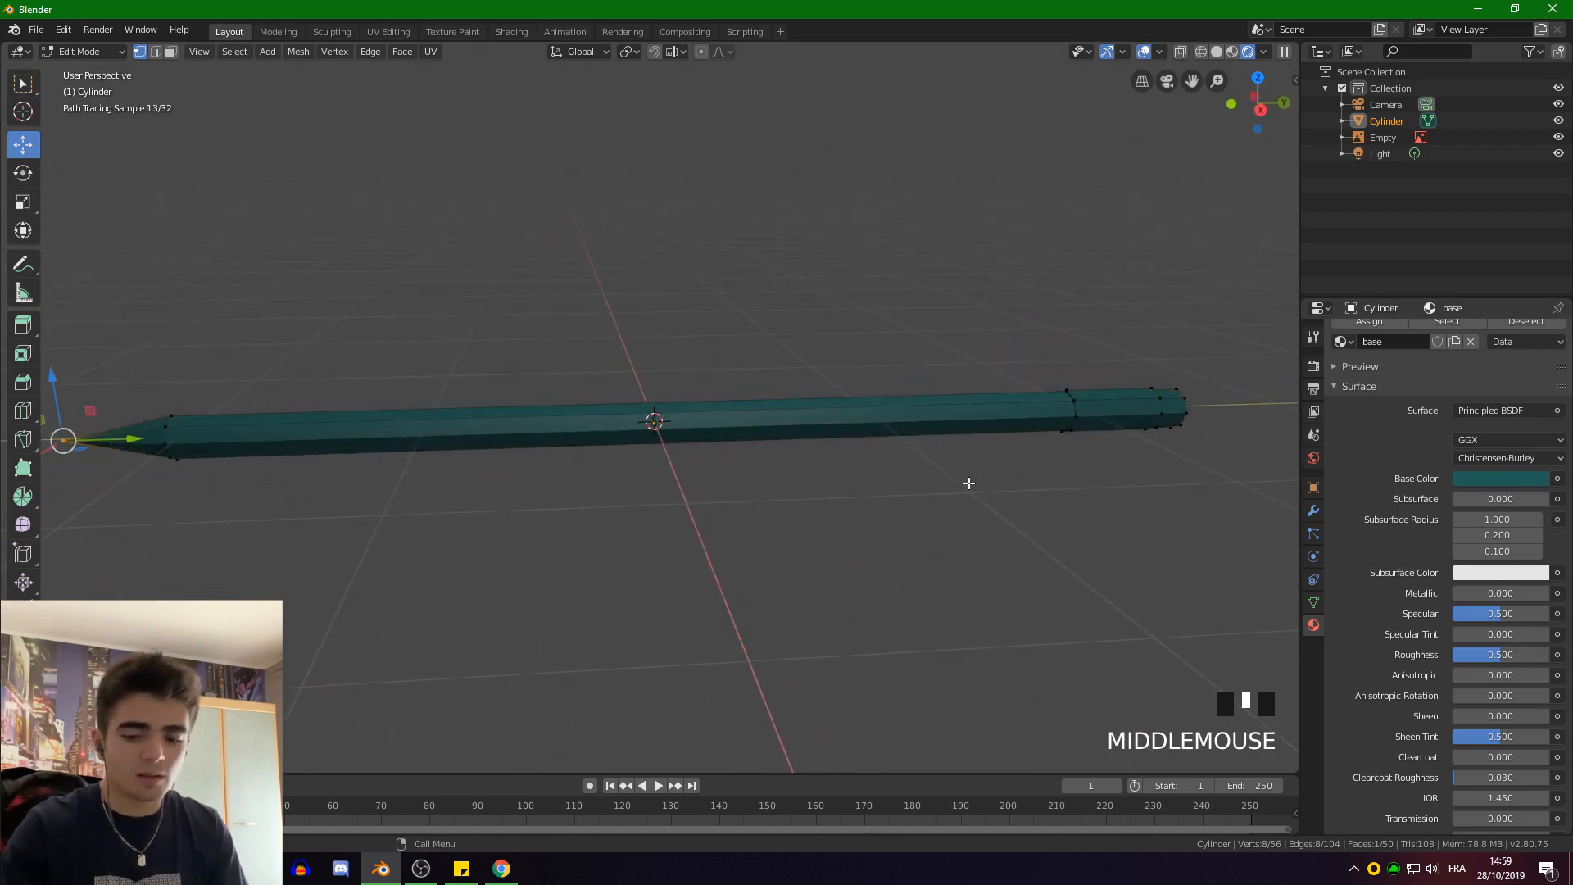
key("KP_1")
key("KP_3")
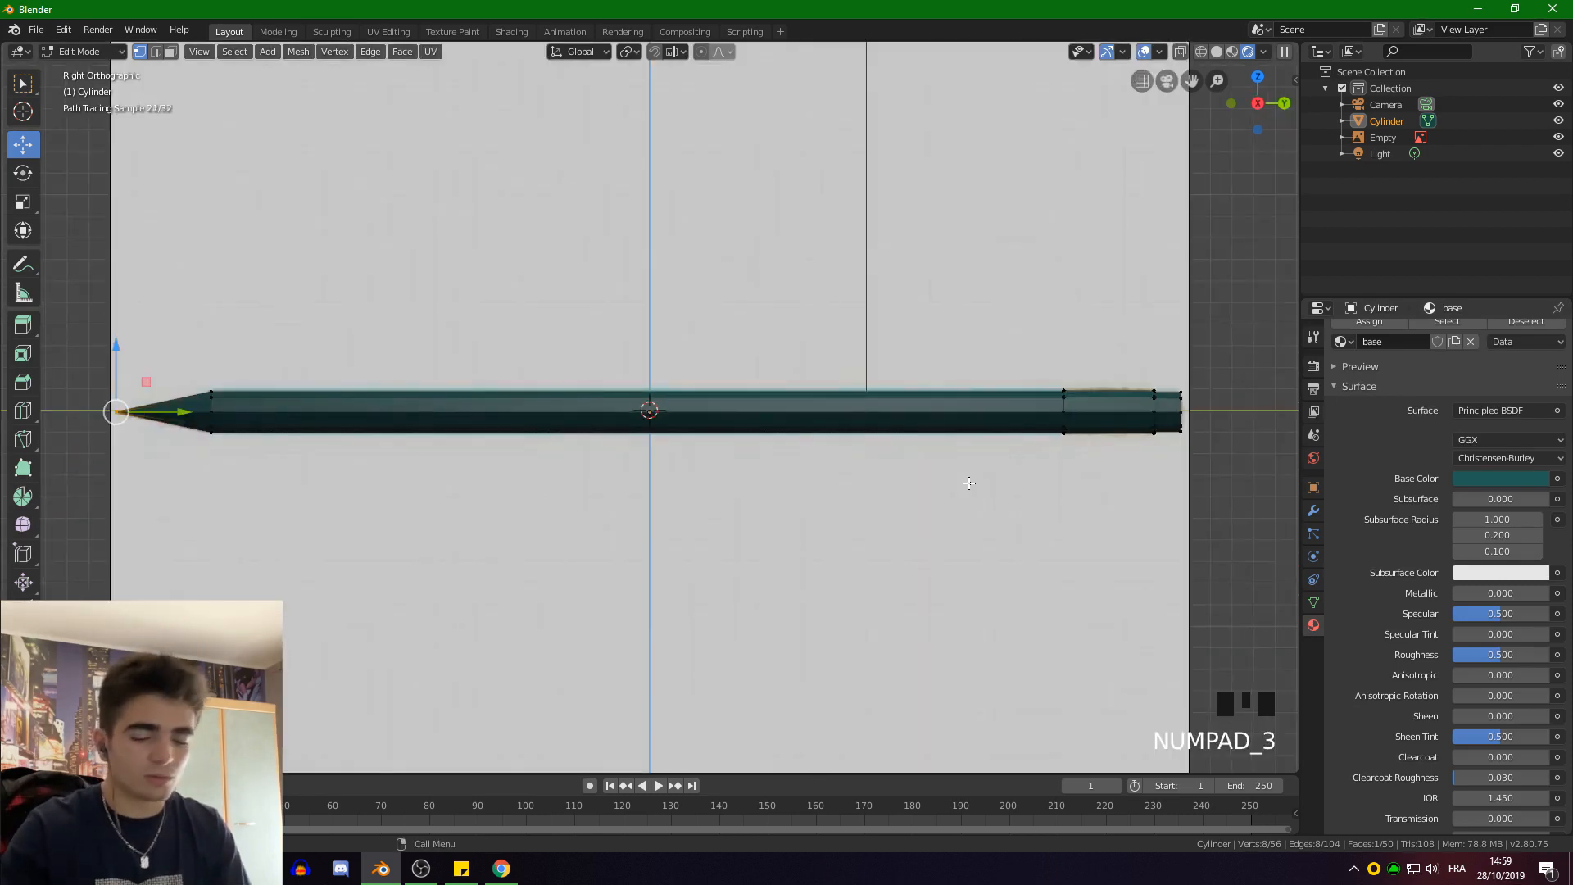
scroll(909, 340, "up", 1)
scroll(910, 340, "down", 1)
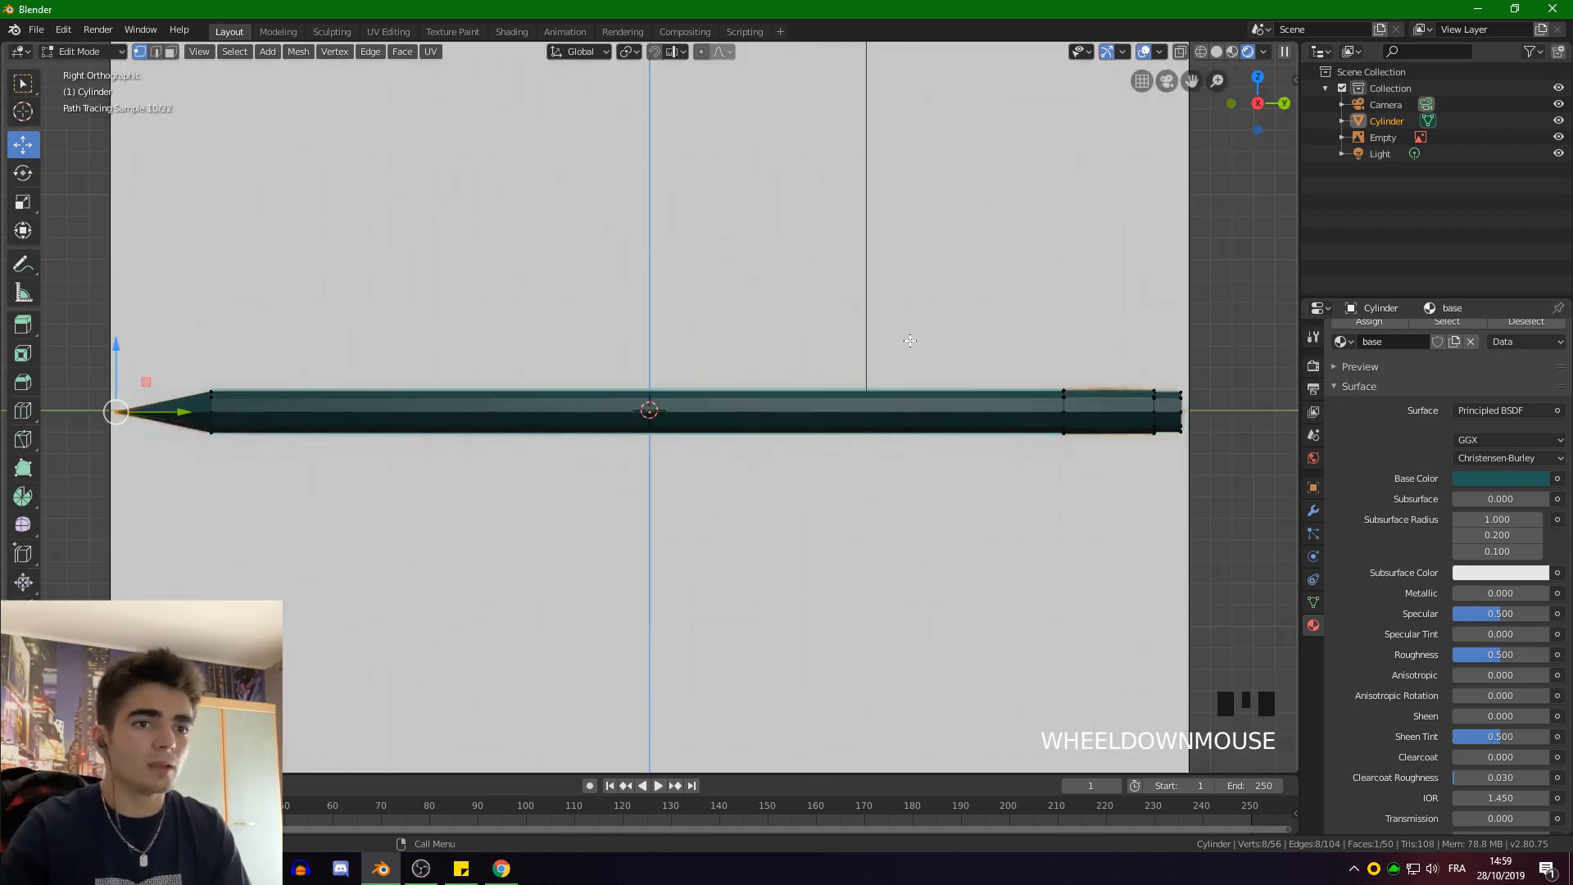
scroll(1413, 550, "down", 1)
Add a second material to the pencil and name it "Bois"
scroll(1413, 544, "up", 3)
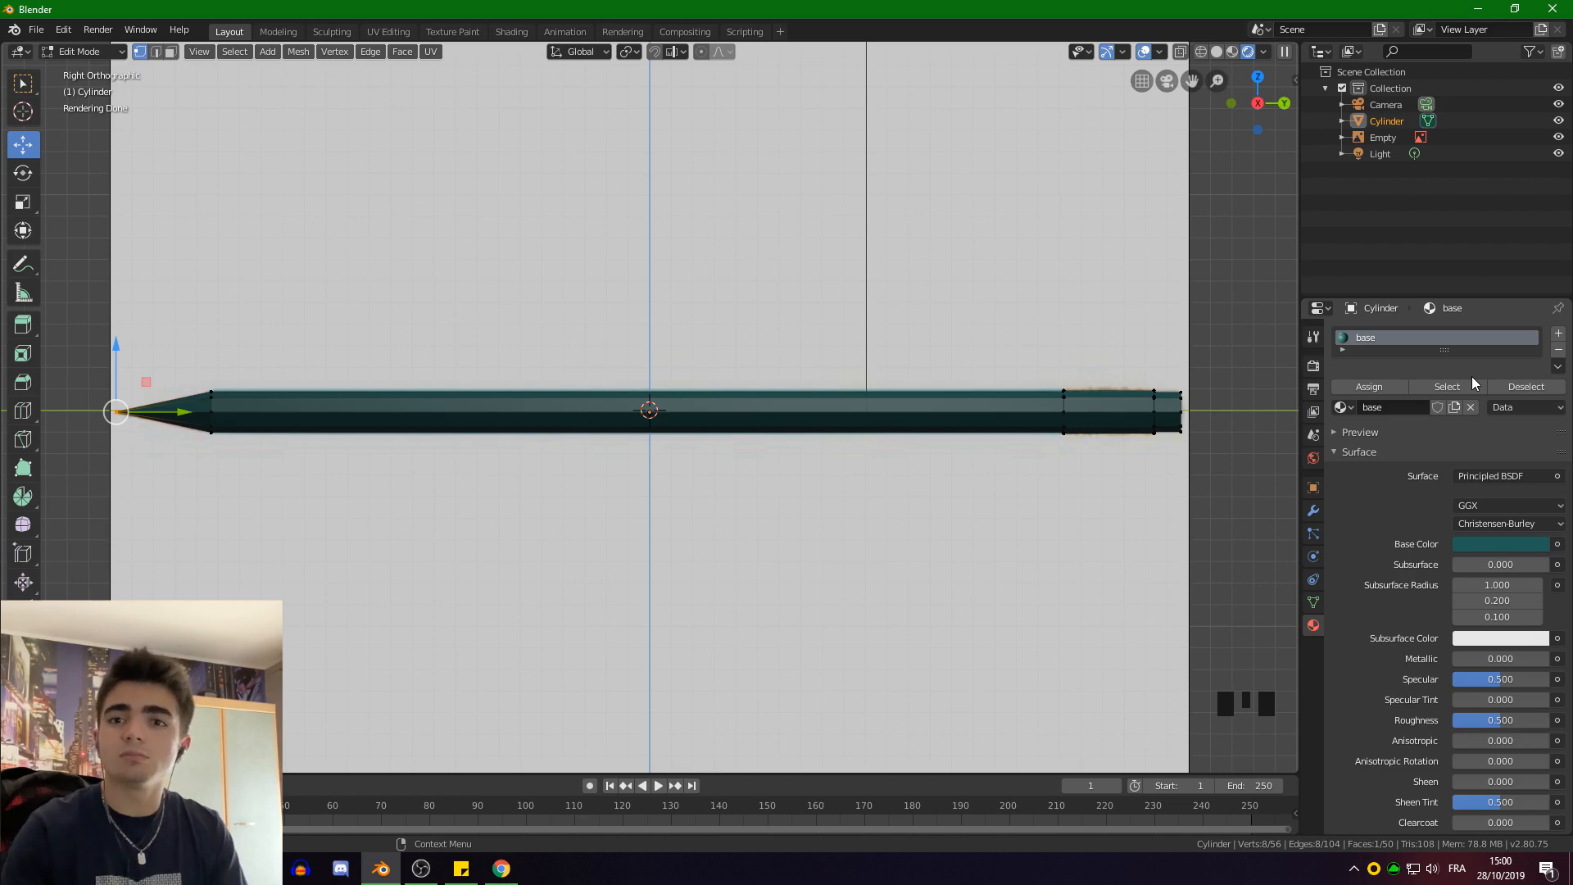
left_click(1559, 333)
left_click(1406, 447)
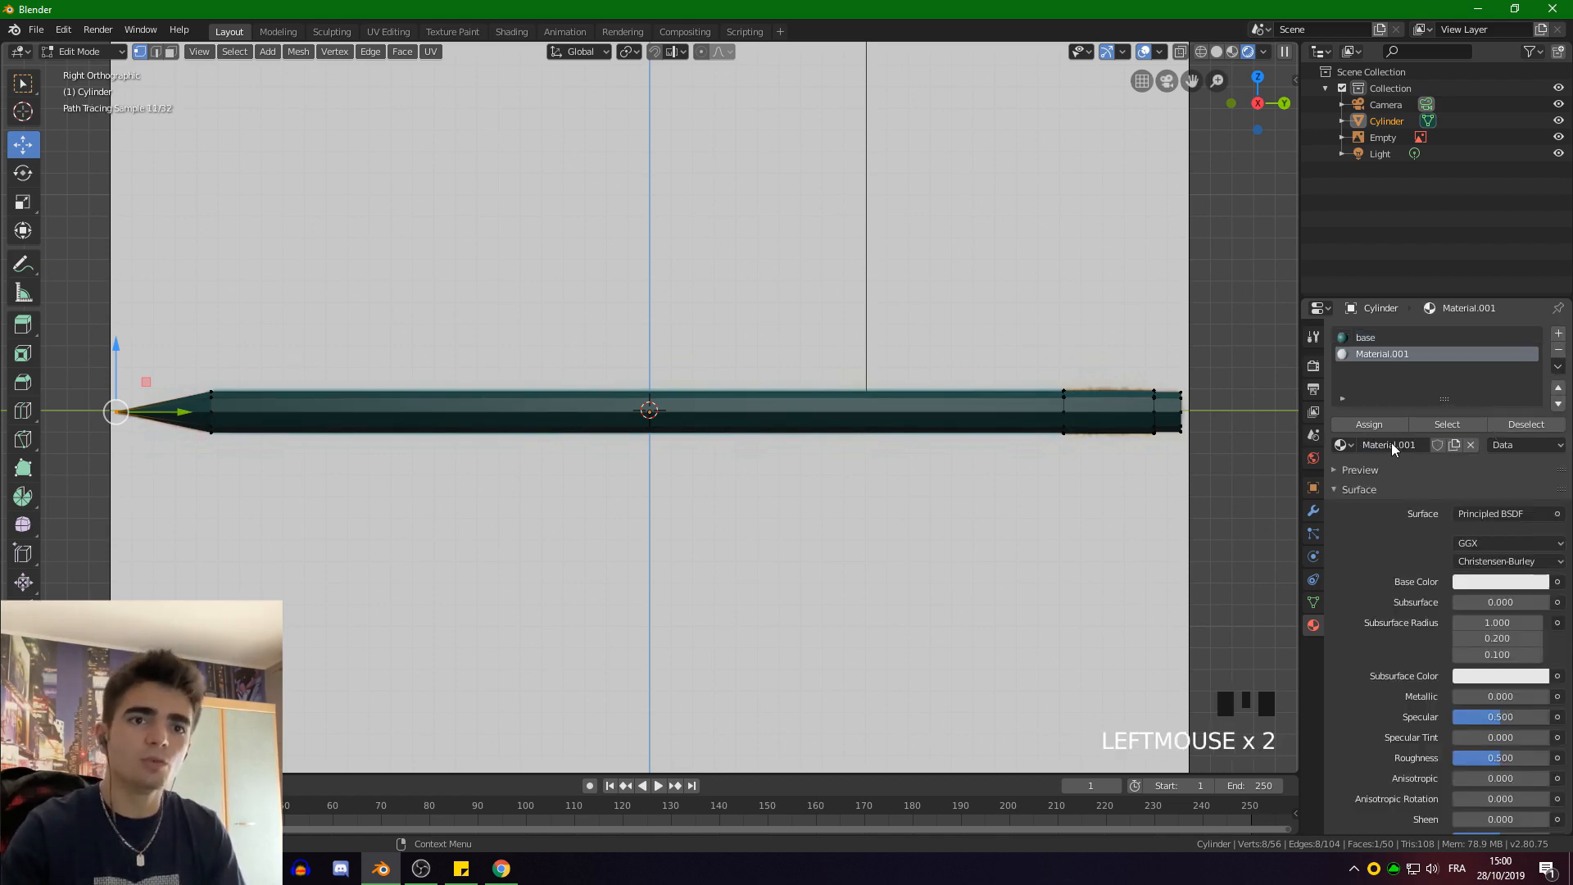
left_click(1397, 448)
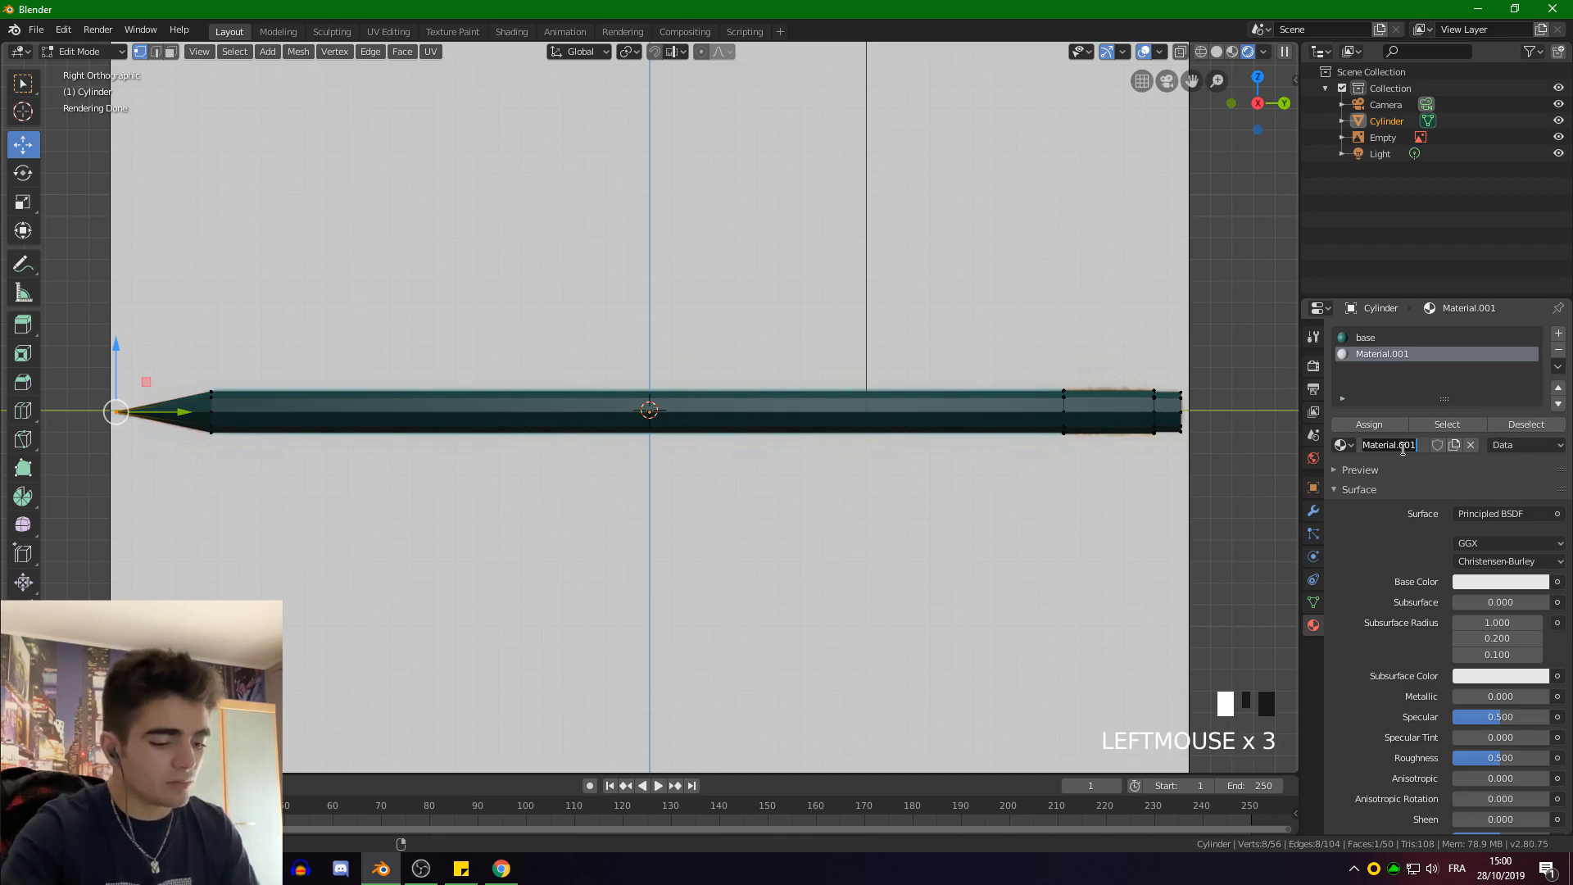
type("Boi")
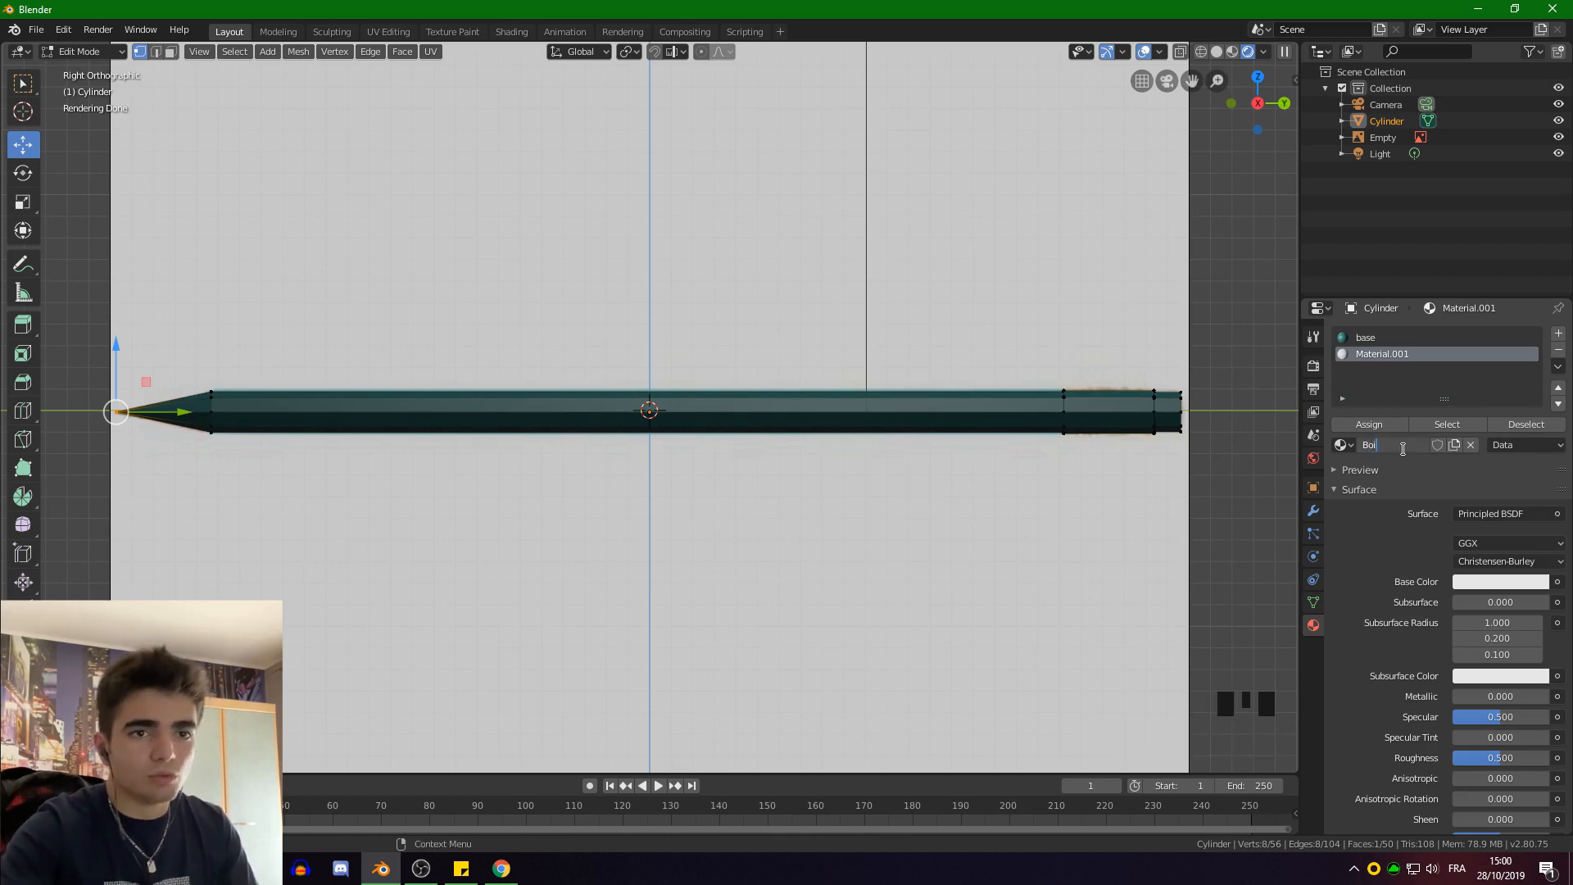
type("ss")
key("Return")
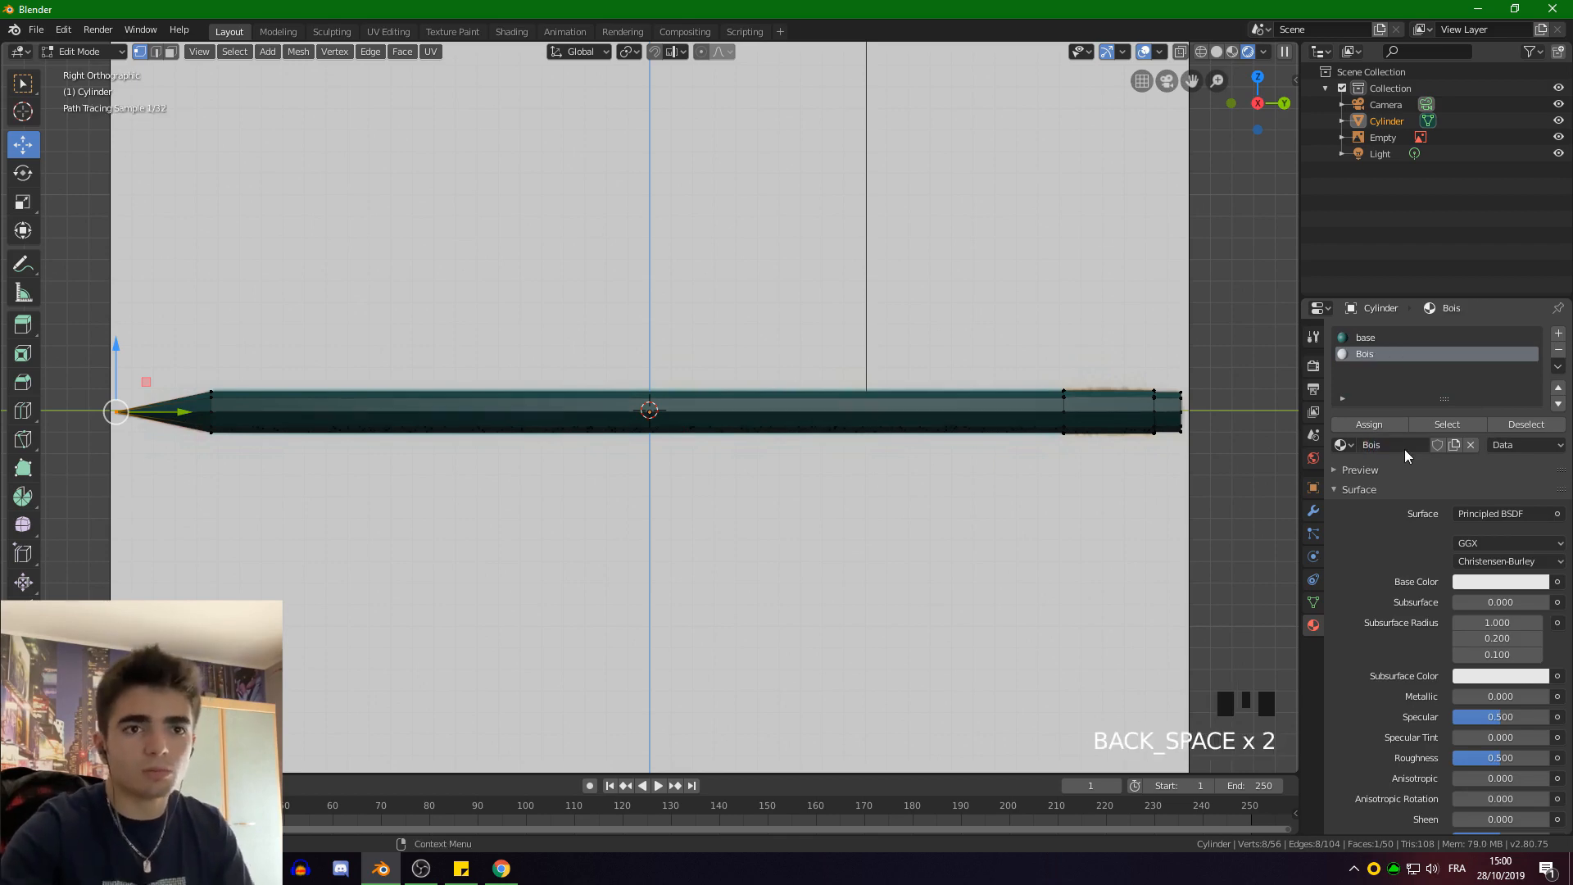
Switch to Wireframe shading and sample the reference pencil's sharpened wood as the "Bois" material's Base Color
scroll(899, 374, "down", 1)
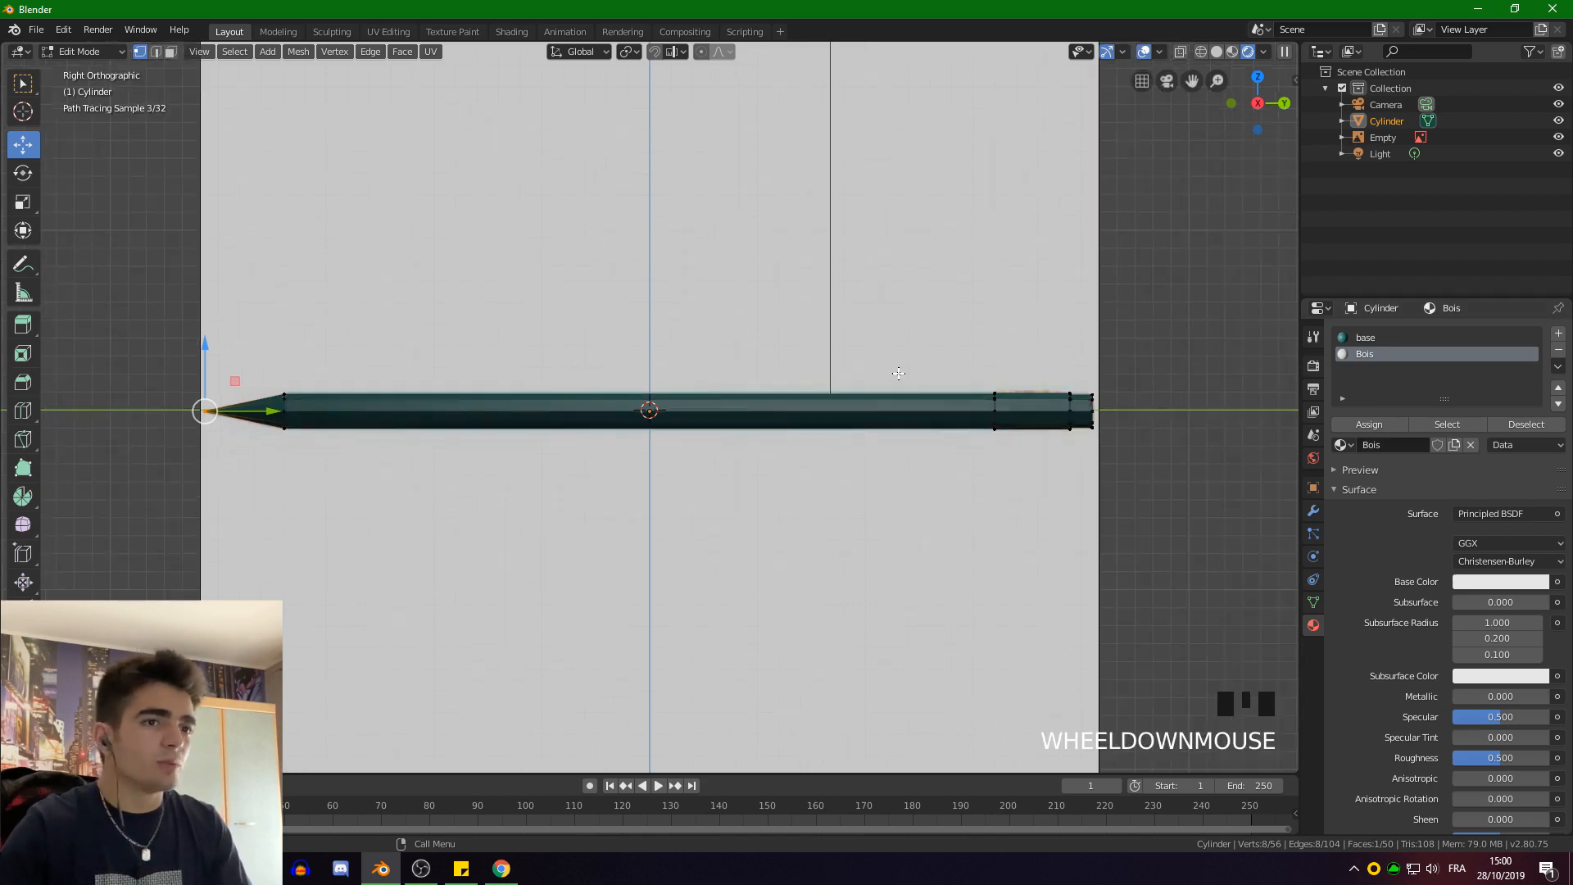
scroll(899, 374, "up", 1)
key("z")
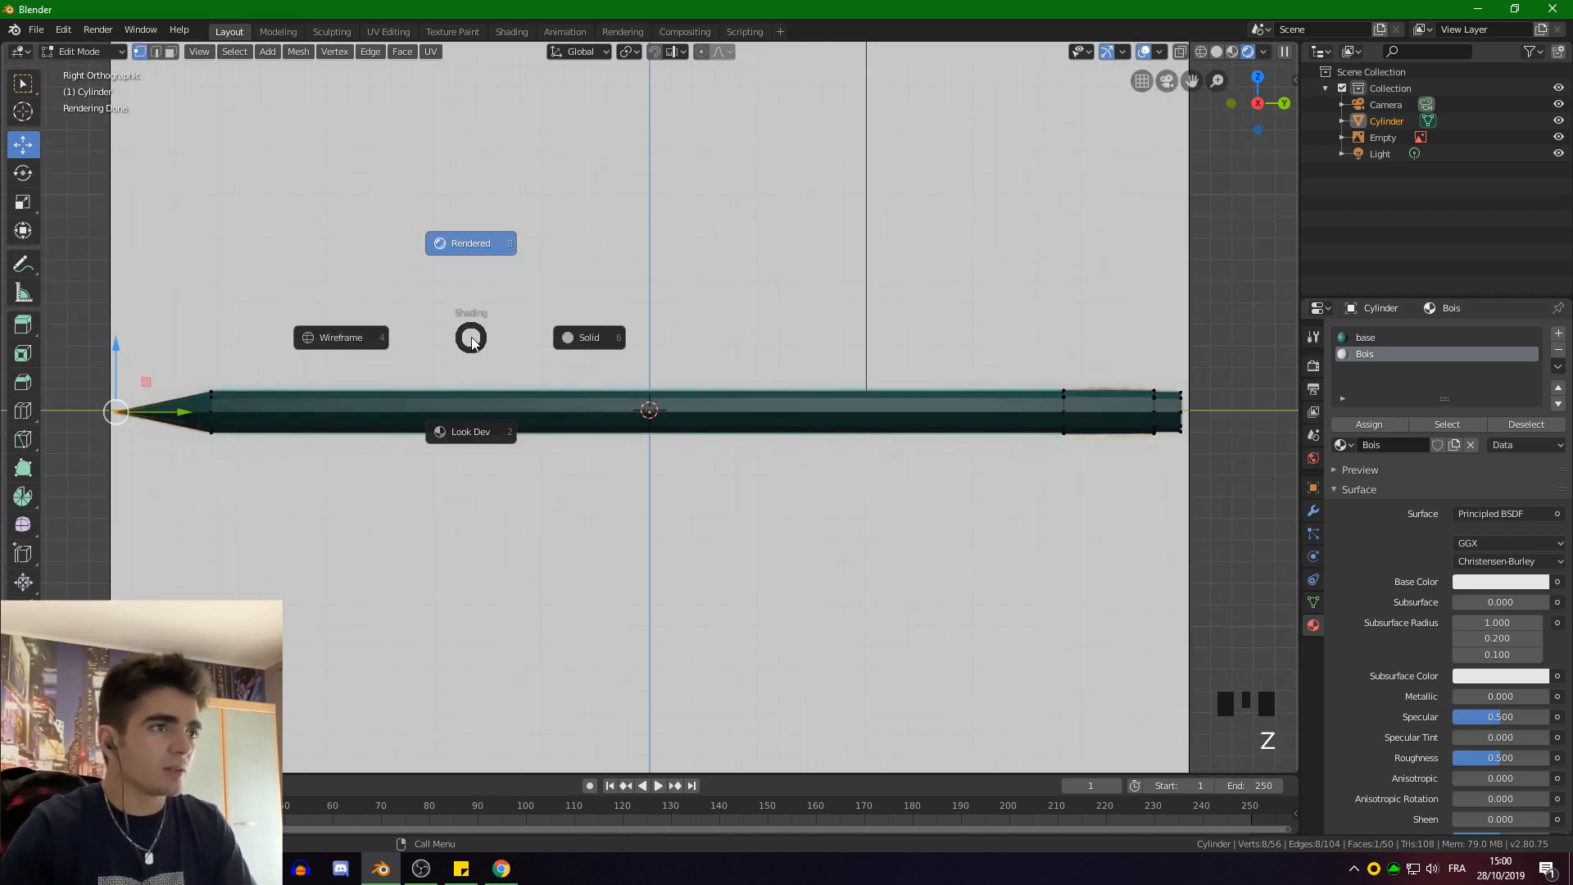
left_click(471, 243)
mouse_move(901, 344)
middle_mouse_down("shift")
mouse_move(917, 344)
mouse_move(654, 379)
middle_mouse_up("shift")
scroll(917, 343, "up", 5)
scroll(756, 340, "up", 3)
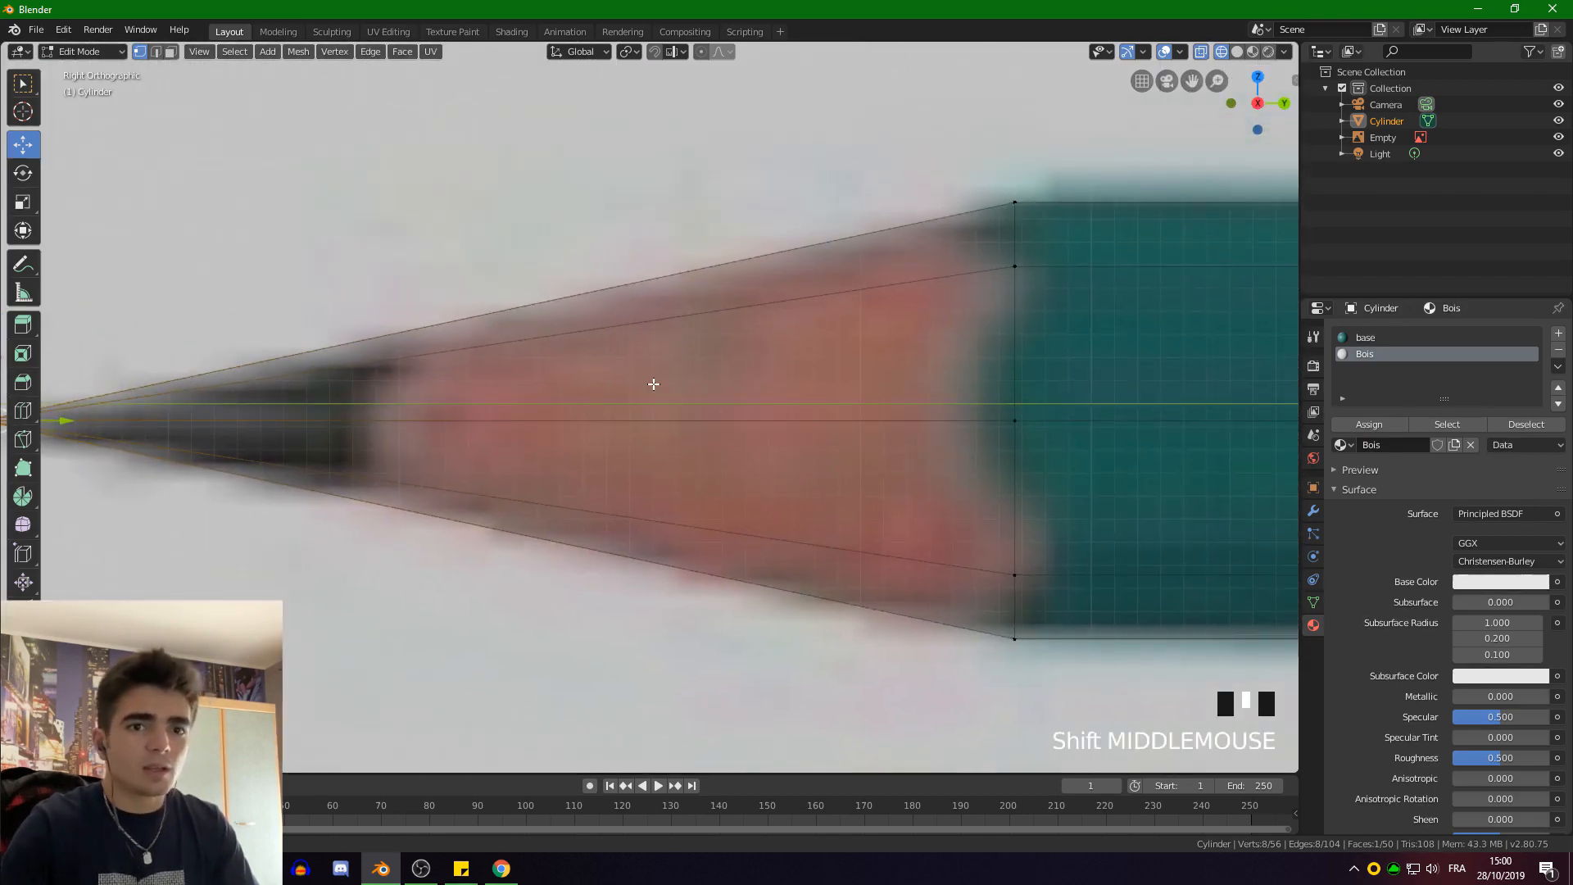
scroll(654, 379, "down", 1)
left_click(1543, 584)
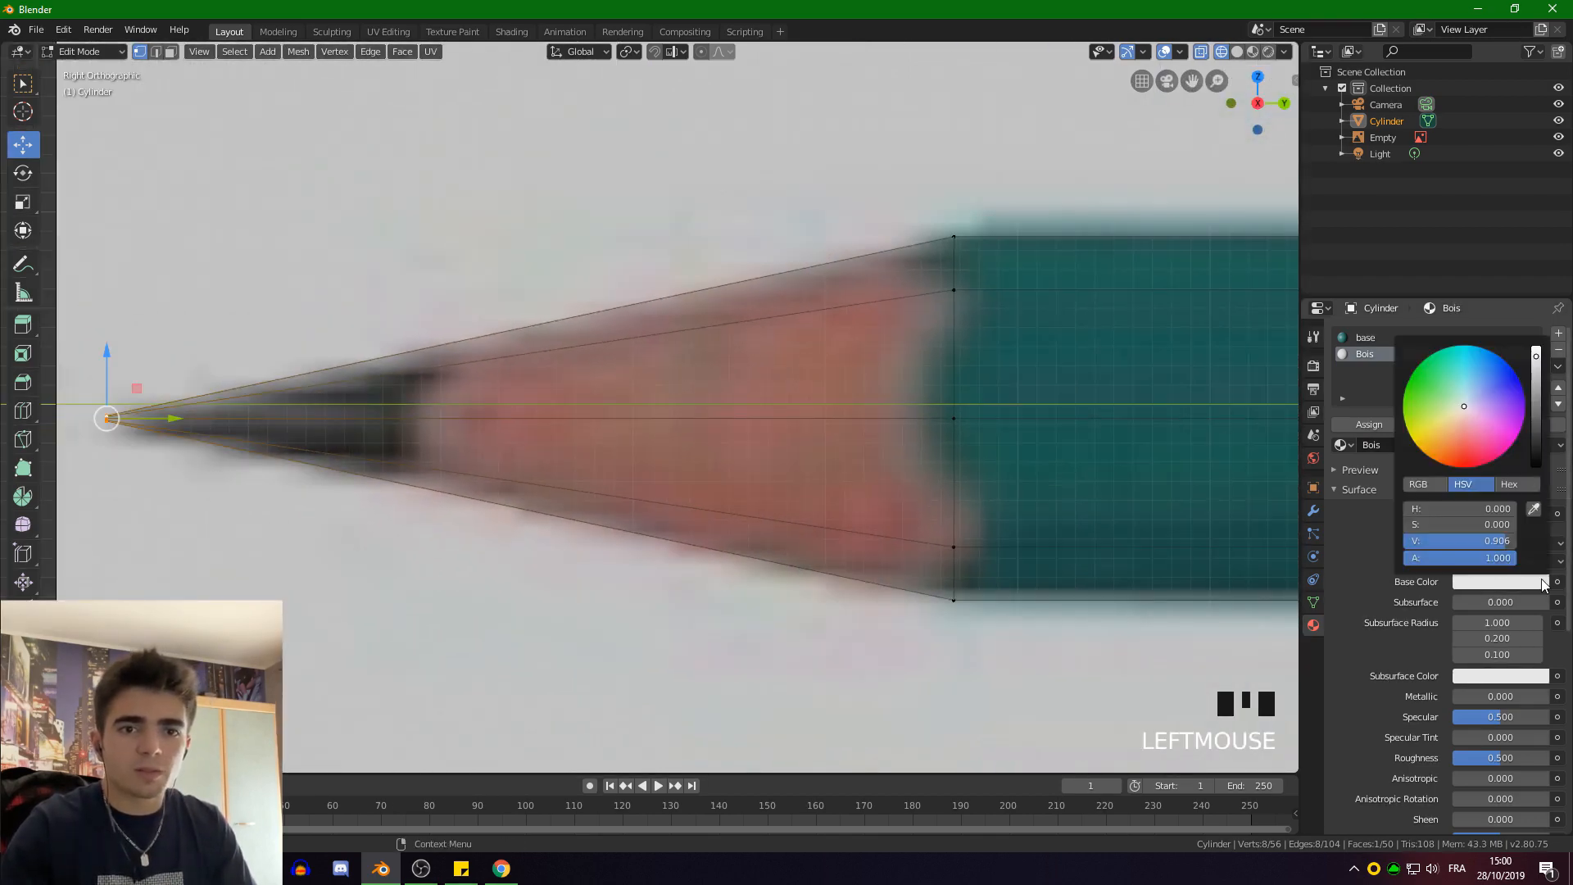
left_click(1532, 510)
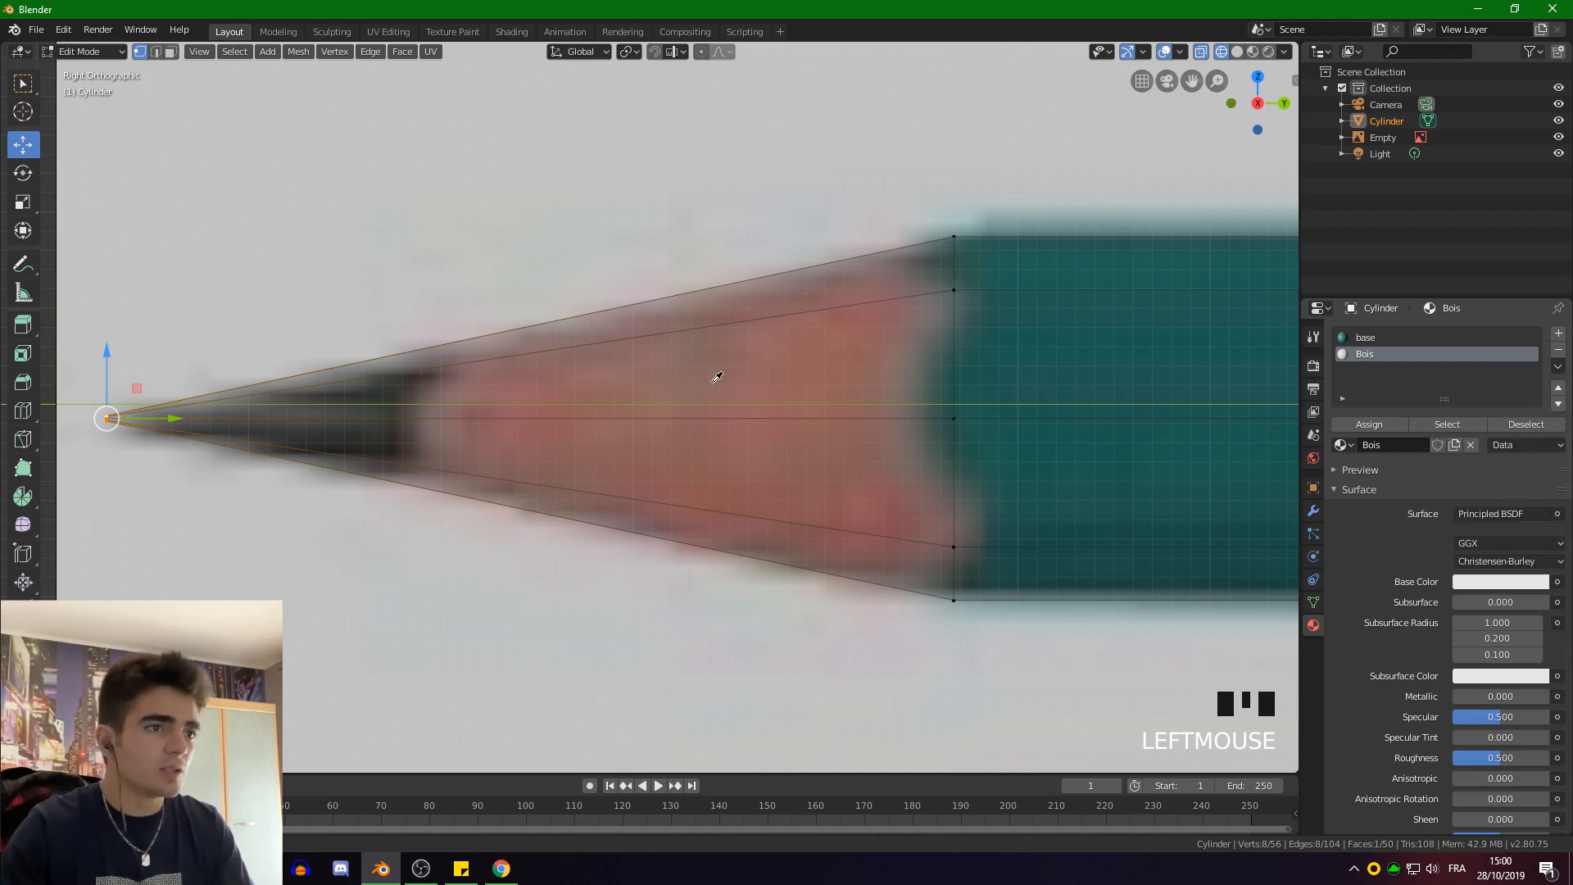
left_click(639, 378)
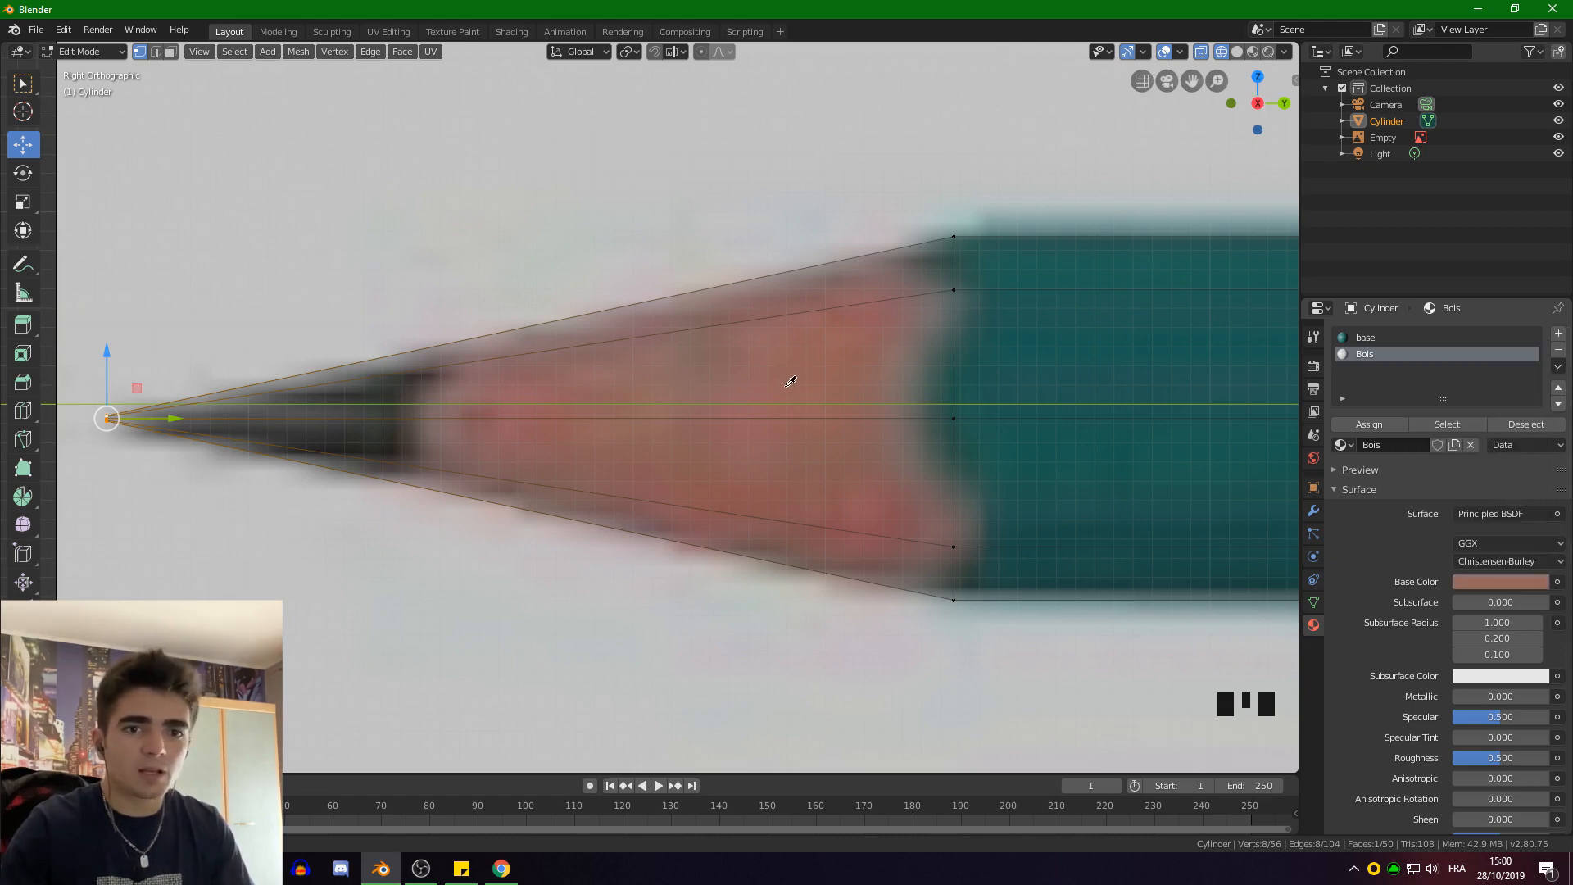
Select the faces of the sharpened cone at the pencil's tip and assign the "Bois" material to them
scroll(784, 393, "down", 8)
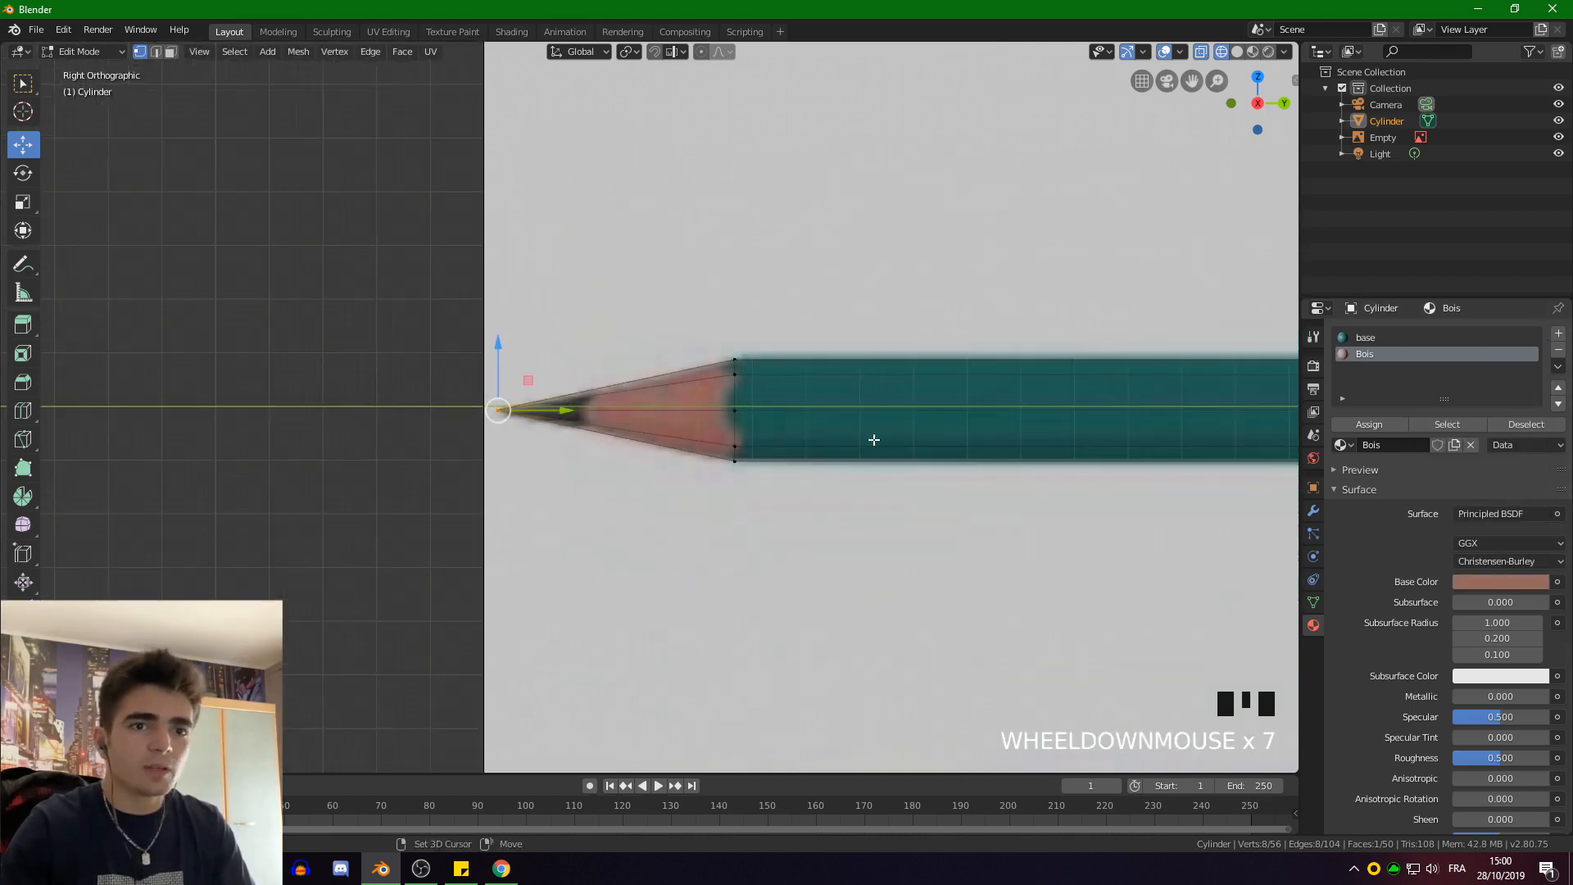
middle_click_drag(871, 439, 832, 451, "shift")
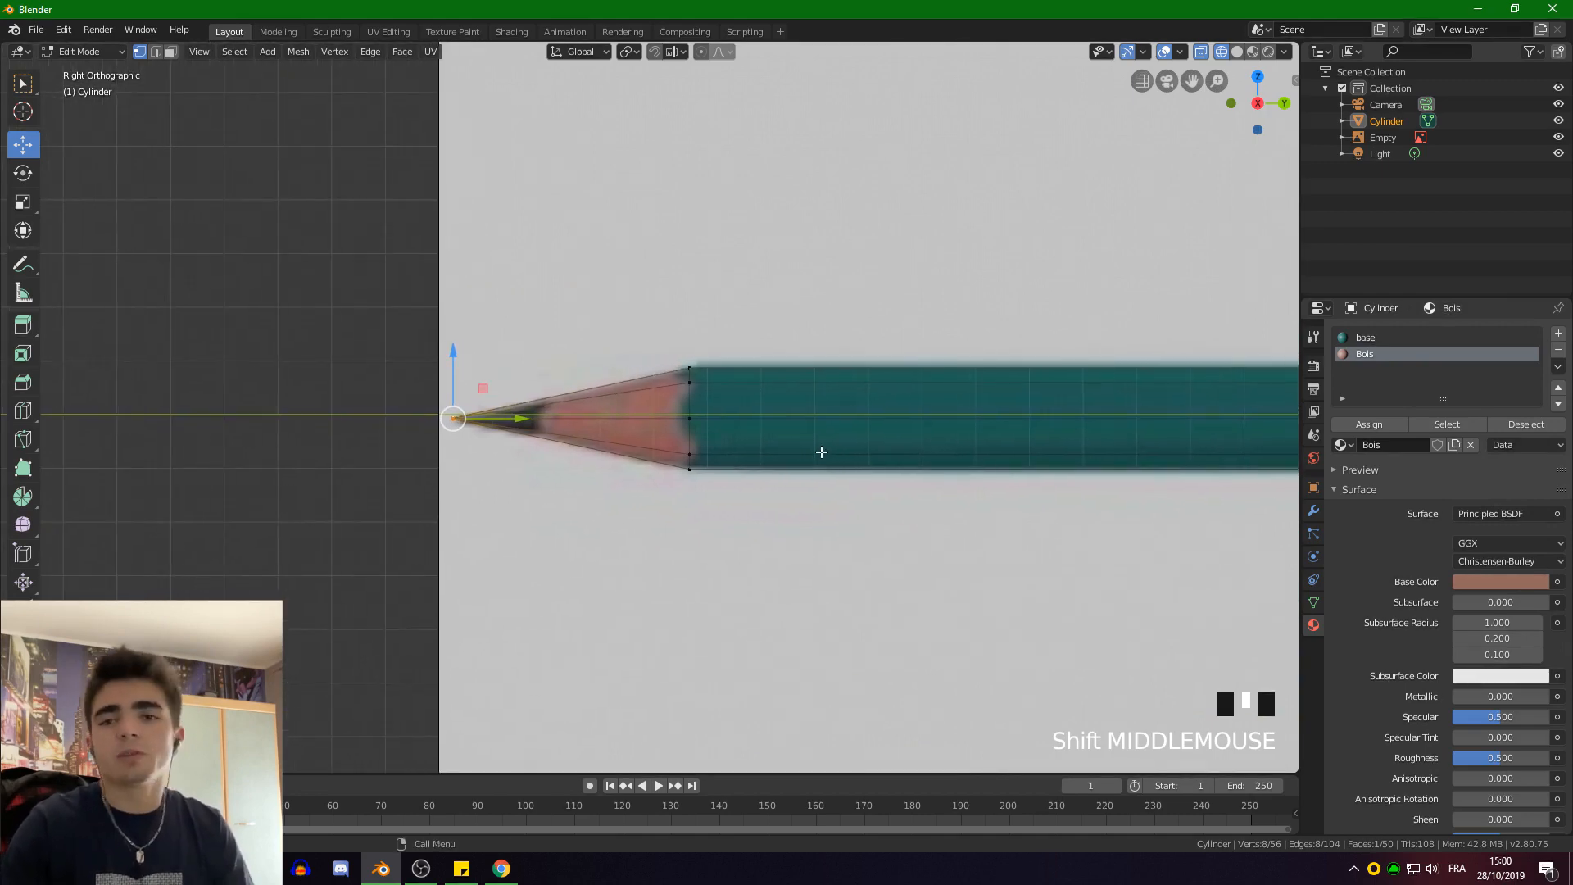
scroll(1453, 648, "down", 3)
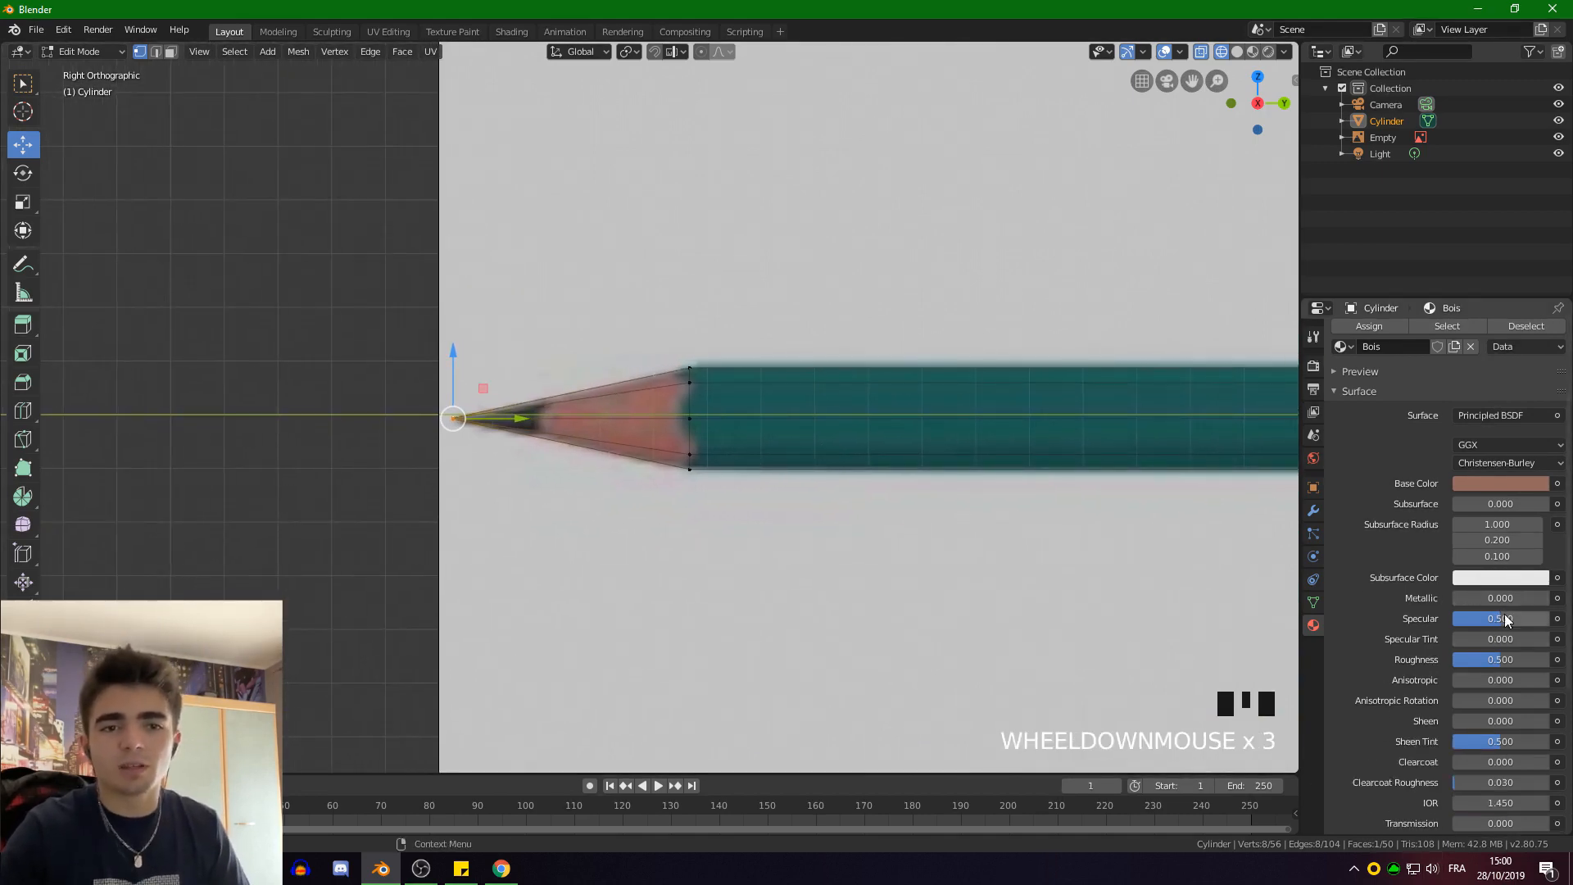
scroll(1495, 686, "down", 1)
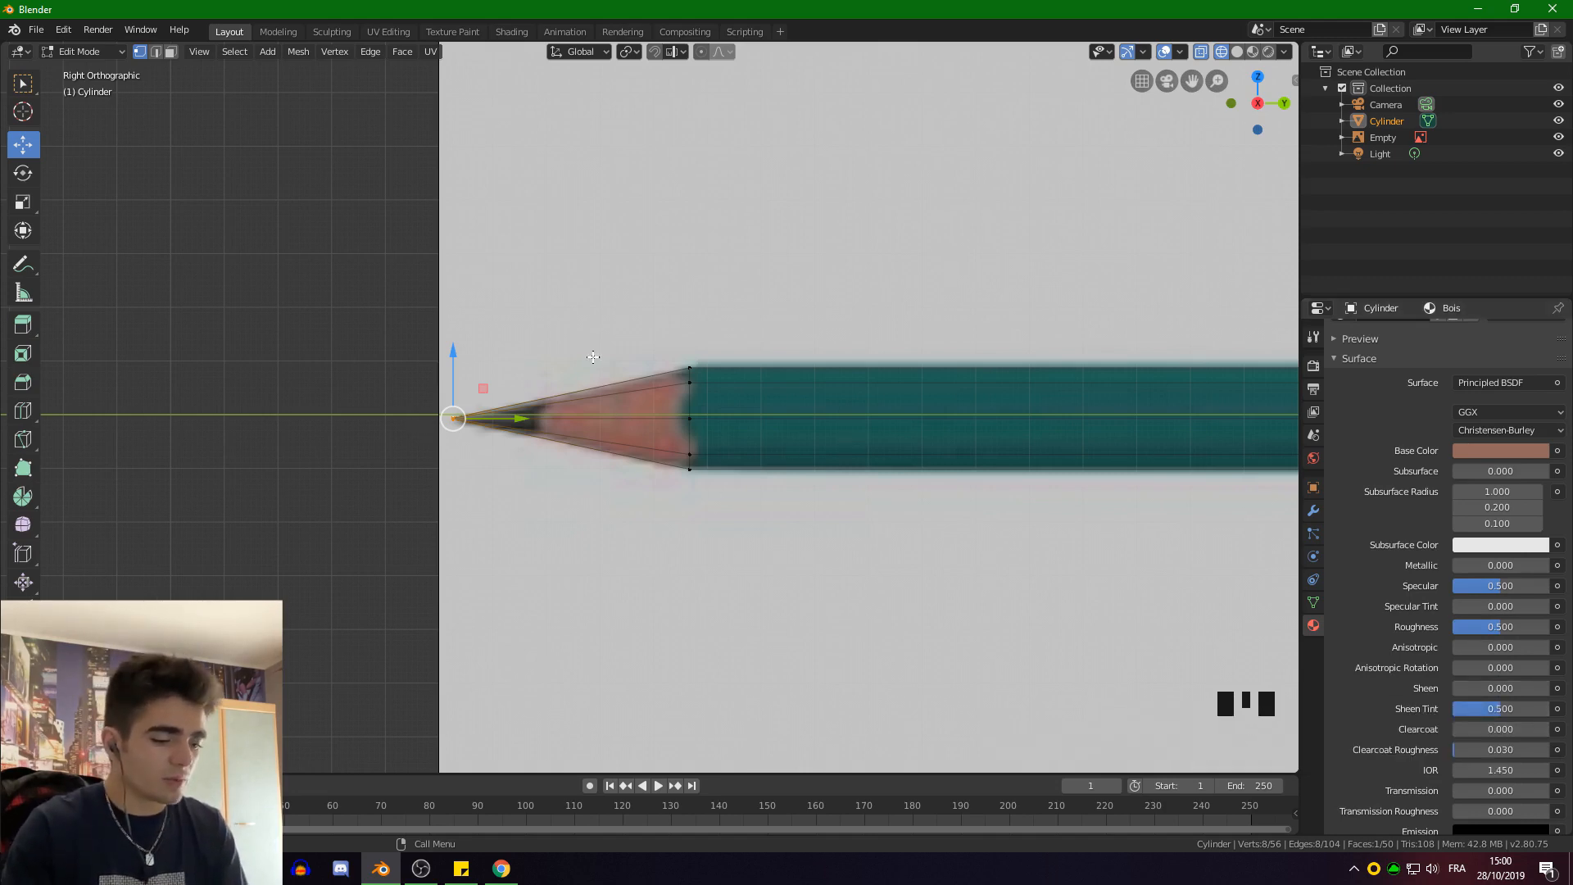
left_click_drag(386, 288, 407, 387)
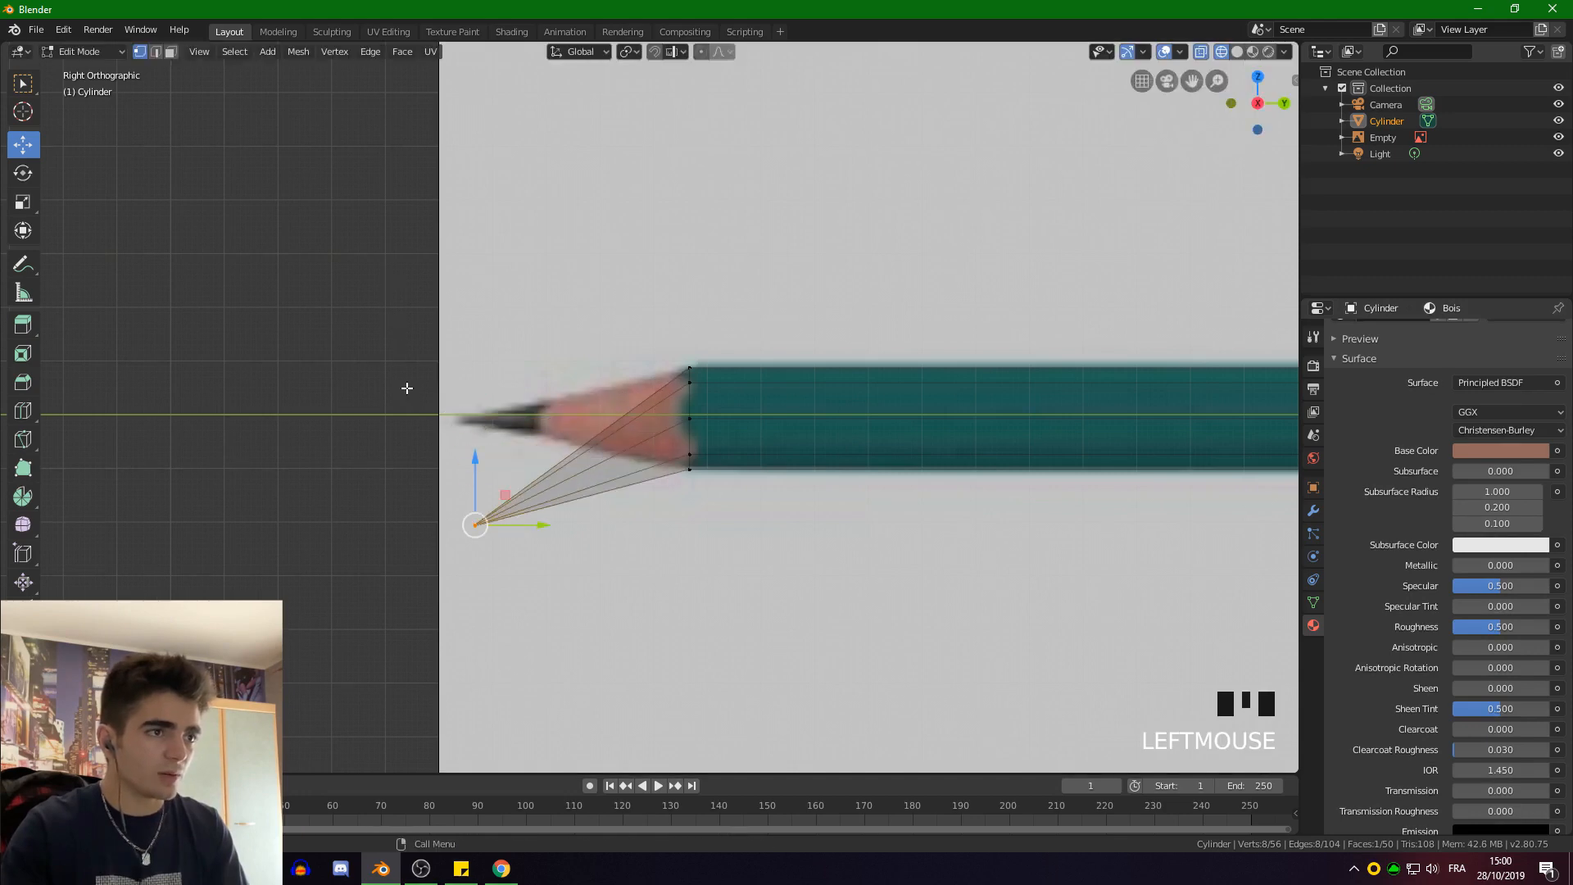
key("ctrl+z")
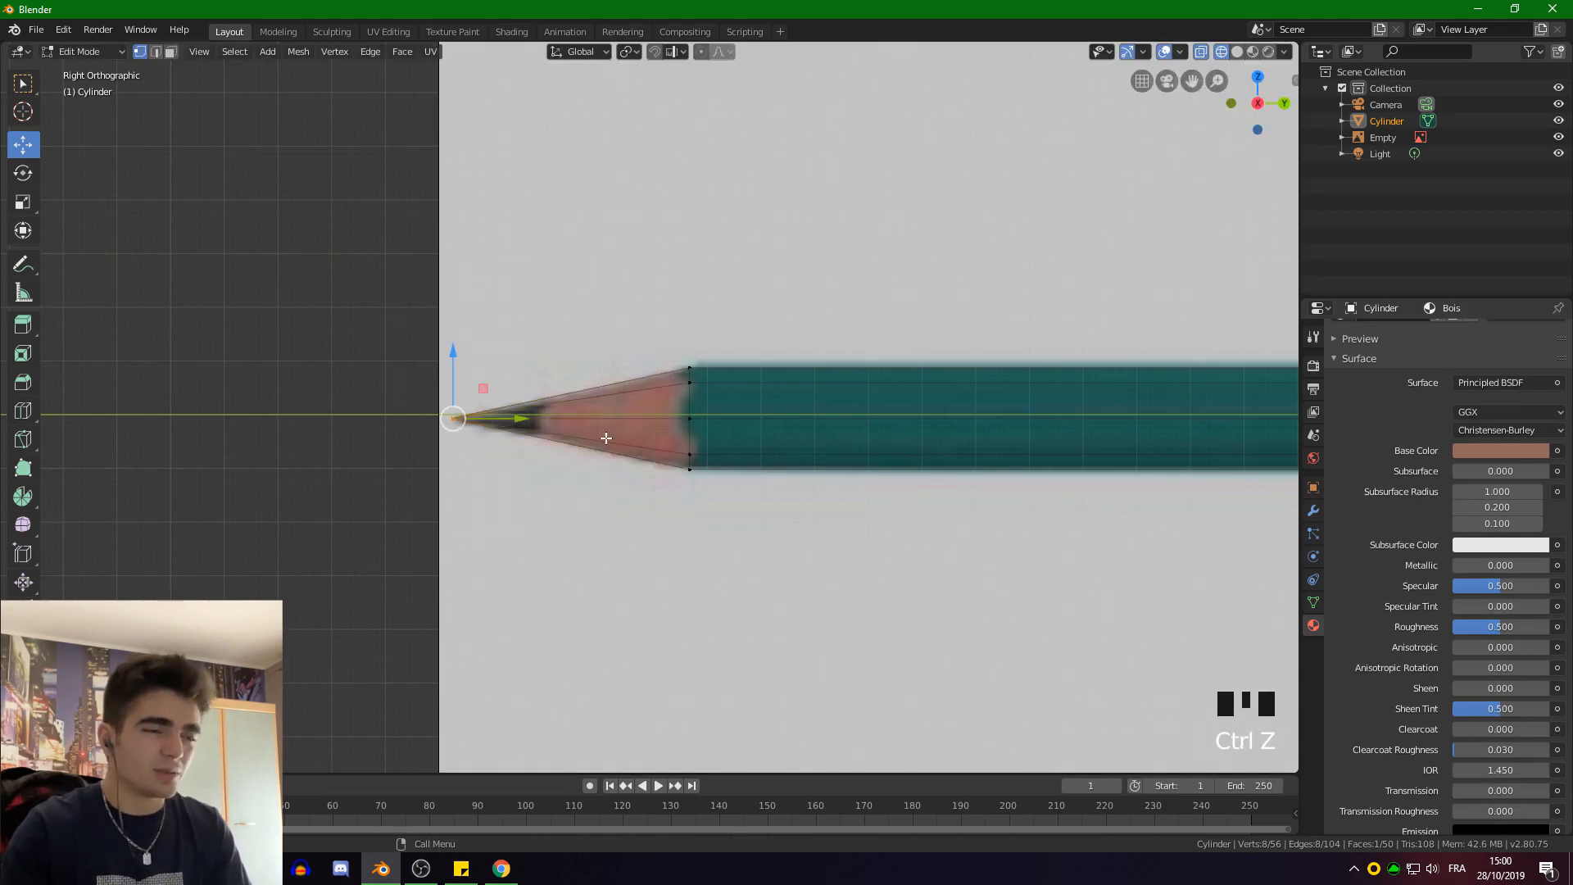
left_click(690, 393, "alt+shift")
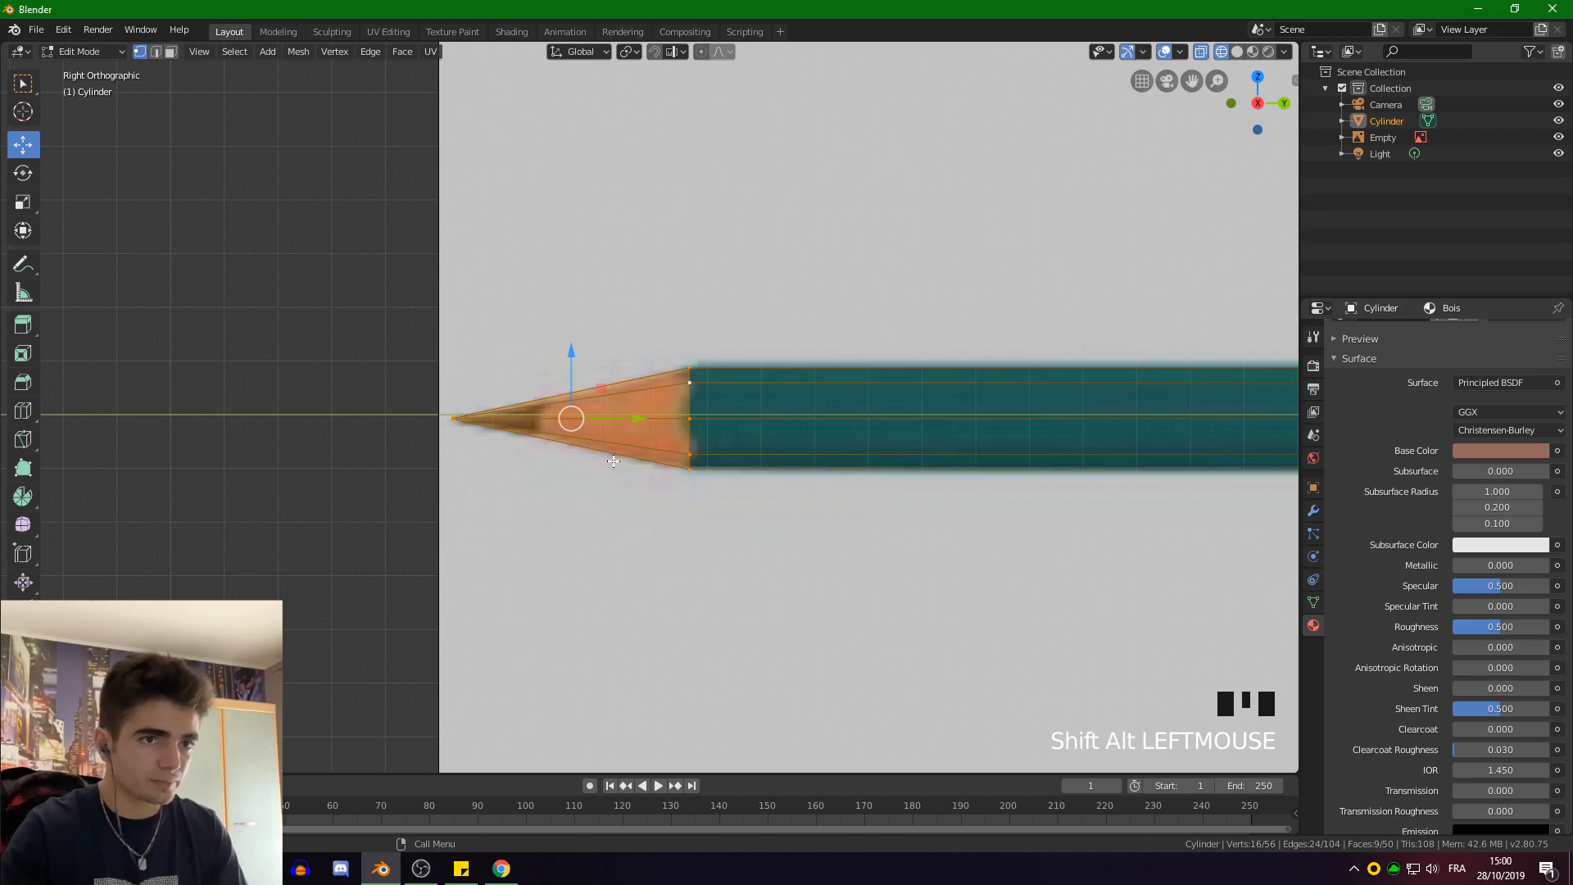
scroll(942, 418, "up", 1)
scroll(1147, 422, "down", 1)
scroll(1409, 438, "up", 6)
scroll(1457, 449, "up", 4)
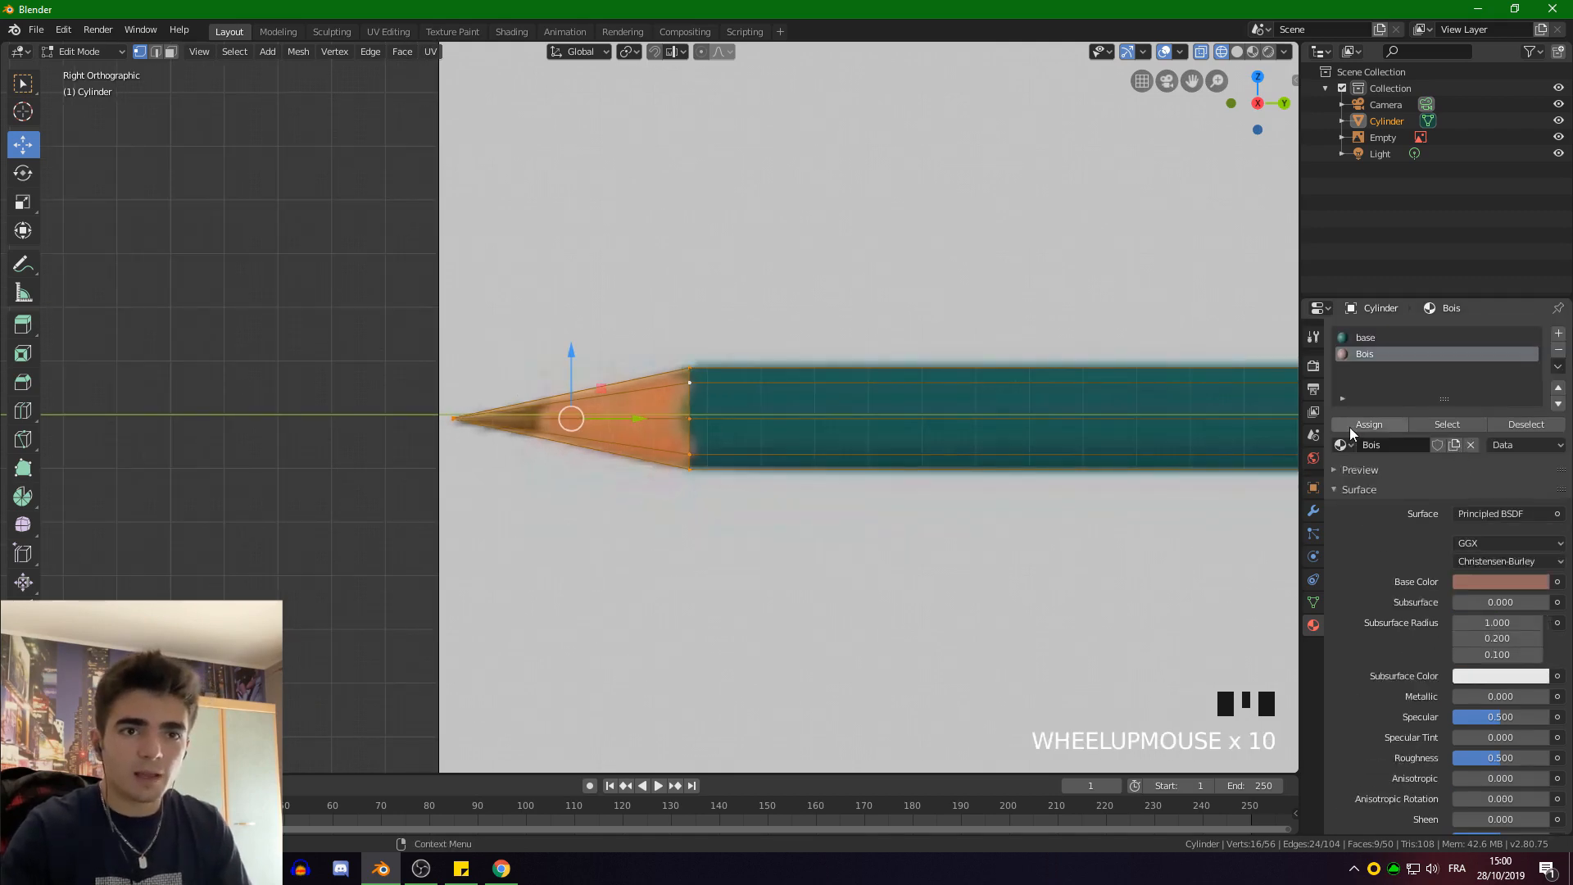
triple_click(1359, 424)
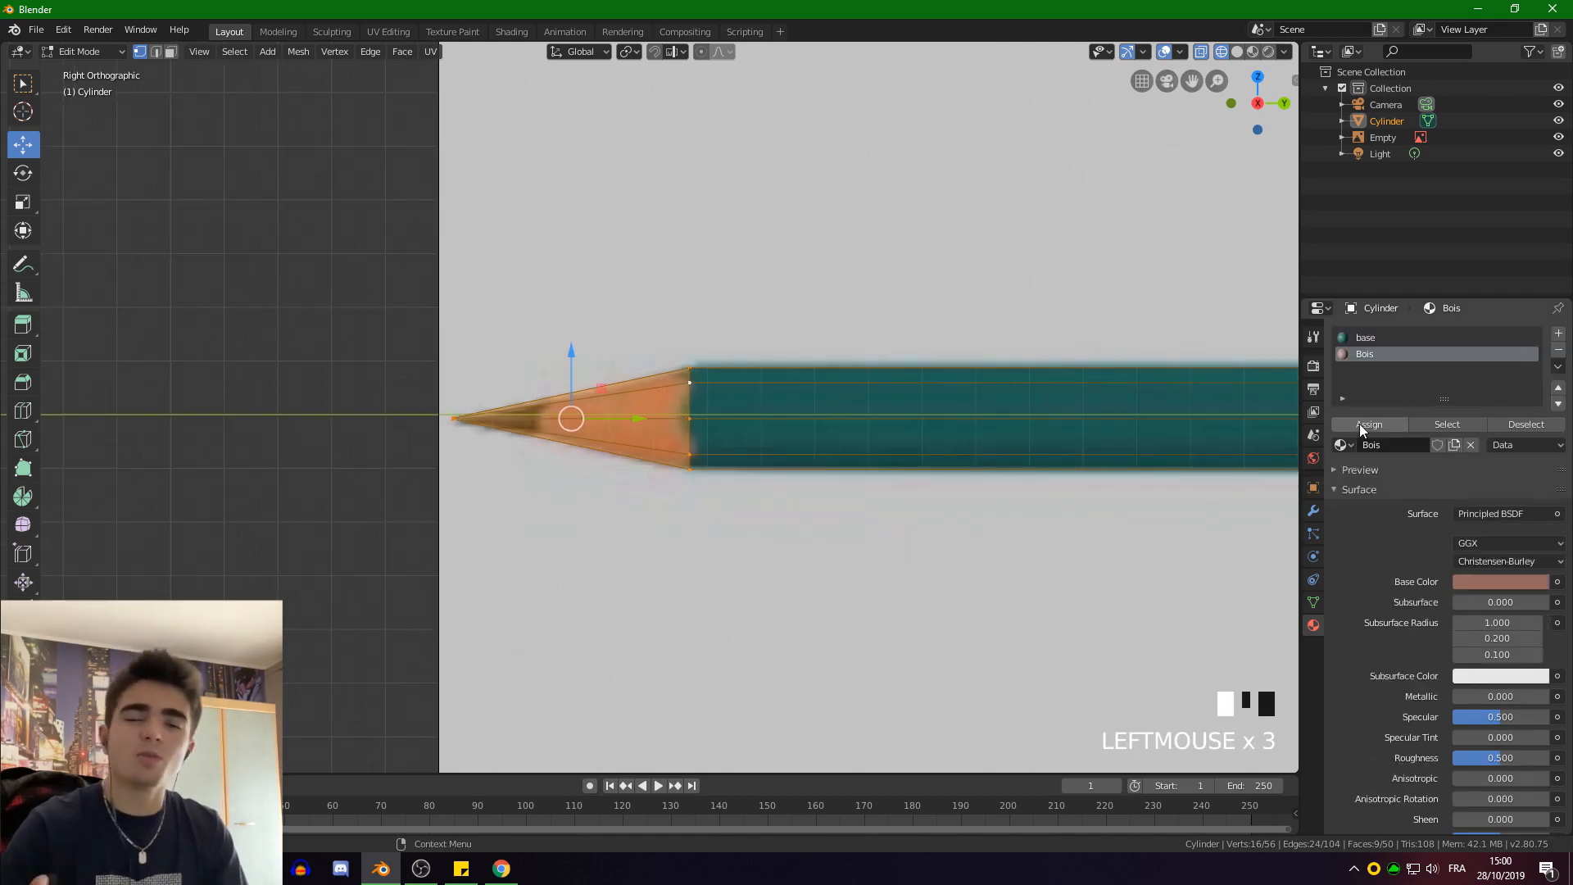
Switch to Rendered shading and examine the wood material on the pencil's tip in perspective
scroll(1057, 371, "down", 2)
key("z")
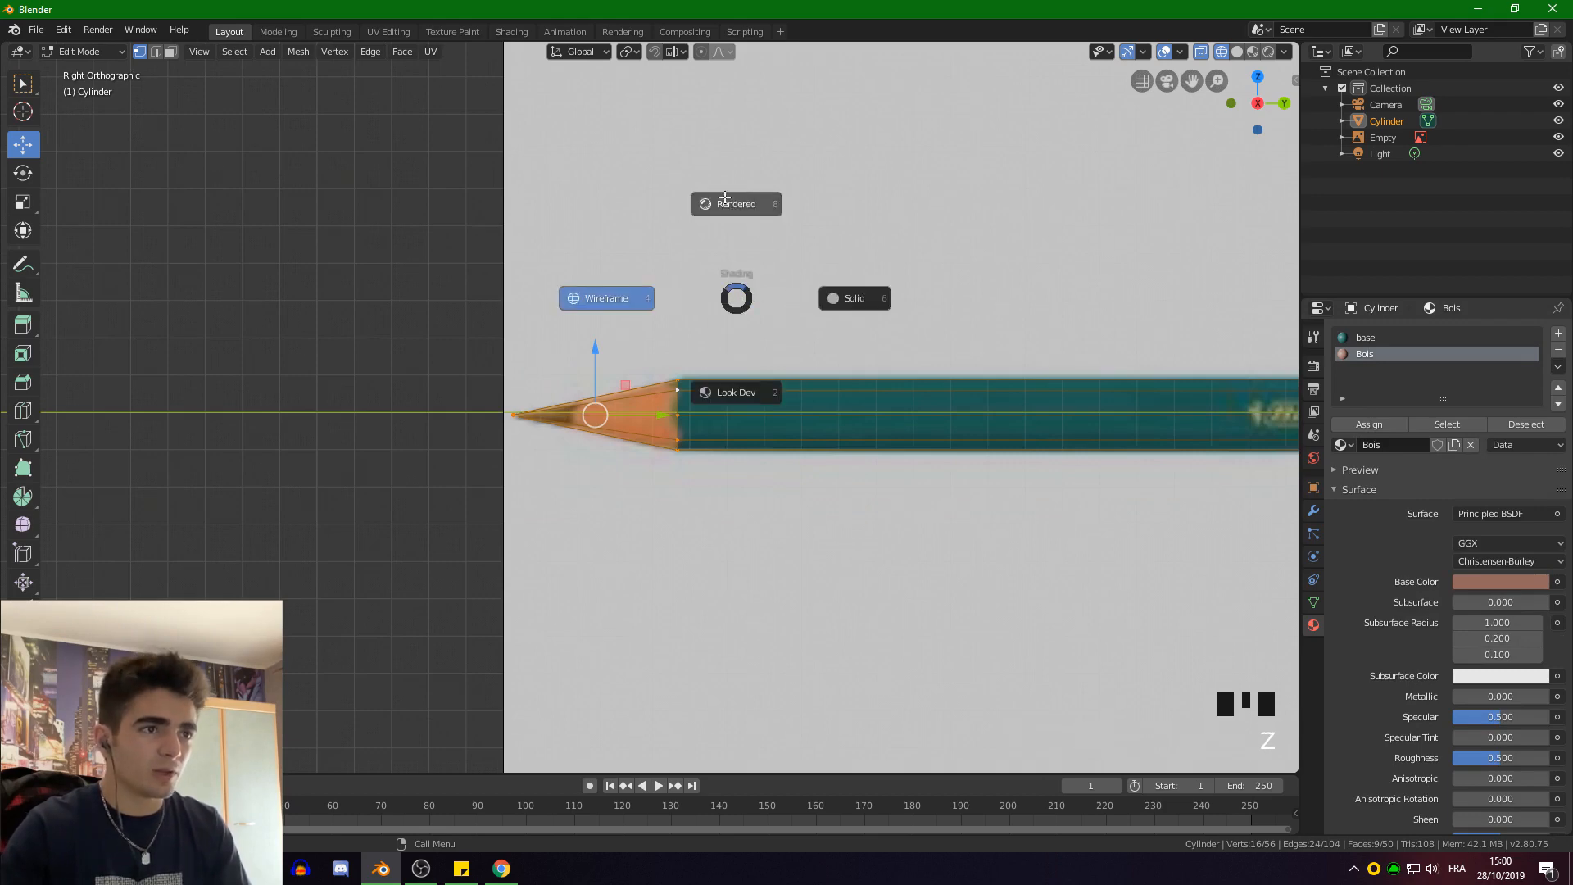
mouse_move(674, 376)
middle_mouse_down()
mouse_move(839, 446)
mouse_move(989, 462)
mouse_move(614, 460)
mouse_move(966, 474)
mouse_move(771, 484)
mouse_move(649, 460)
mouse_move(610, 350)
middle_mouse_up()
scroll(955, 509, "up", 4)
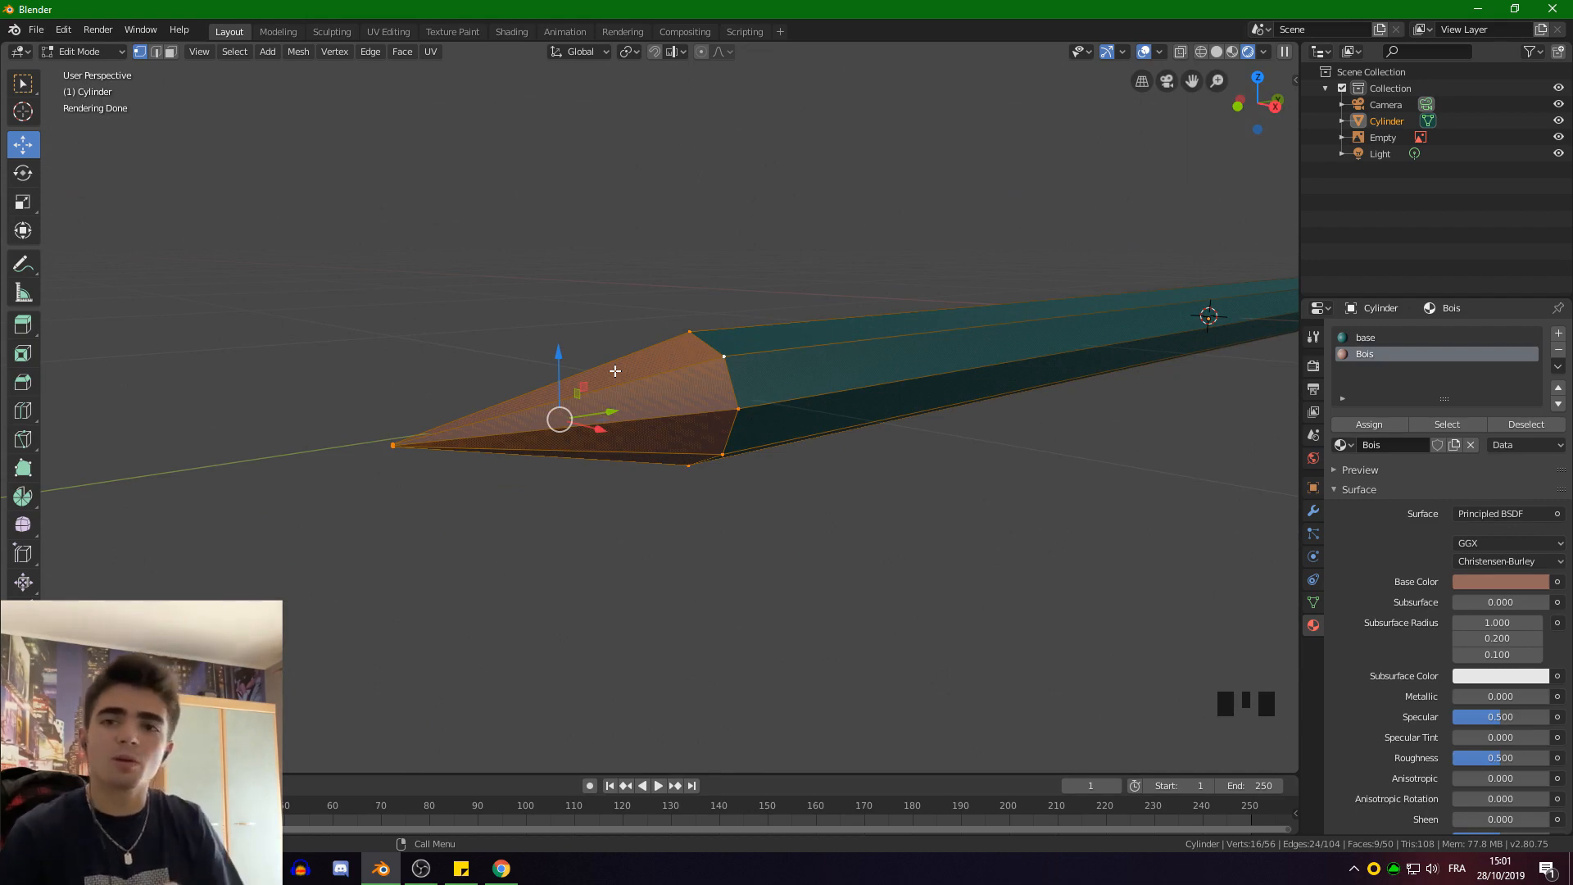
scroll(631, 402, "down", 3)
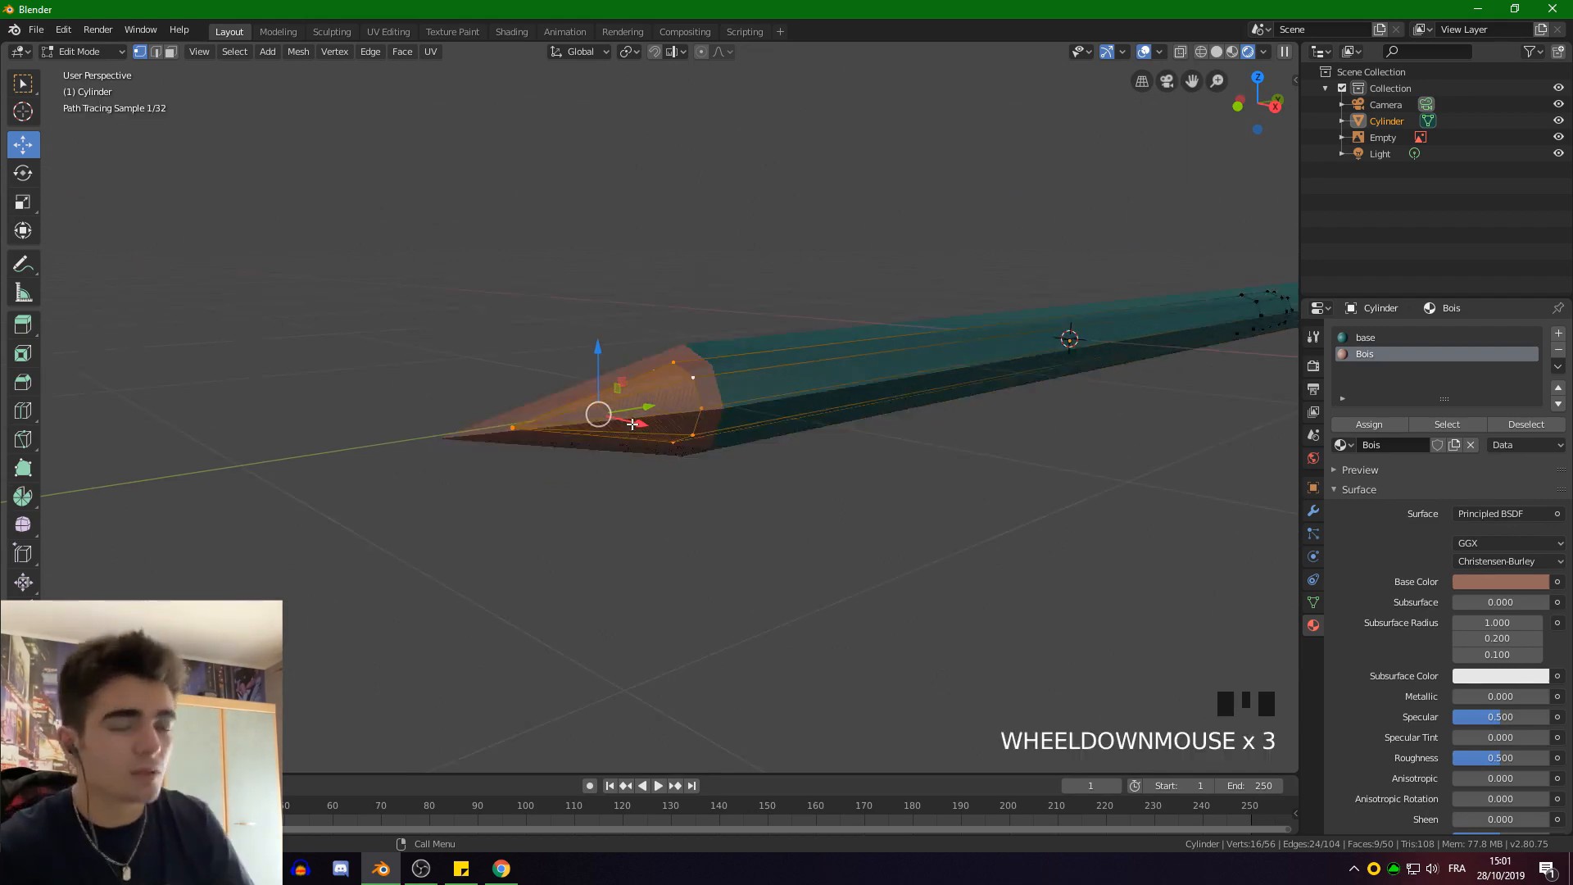
Return to the right side view at the pencil's eraser end and clear the whole selection
key("KP_3")
scroll(770, 405, "down", 3)
middle_click_drag(771, 406, 327, 362, "shift")
scroll(327, 362, "up", 4)
scroll(696, 311, "up", 3)
scroll(664, 299, "up", 4)
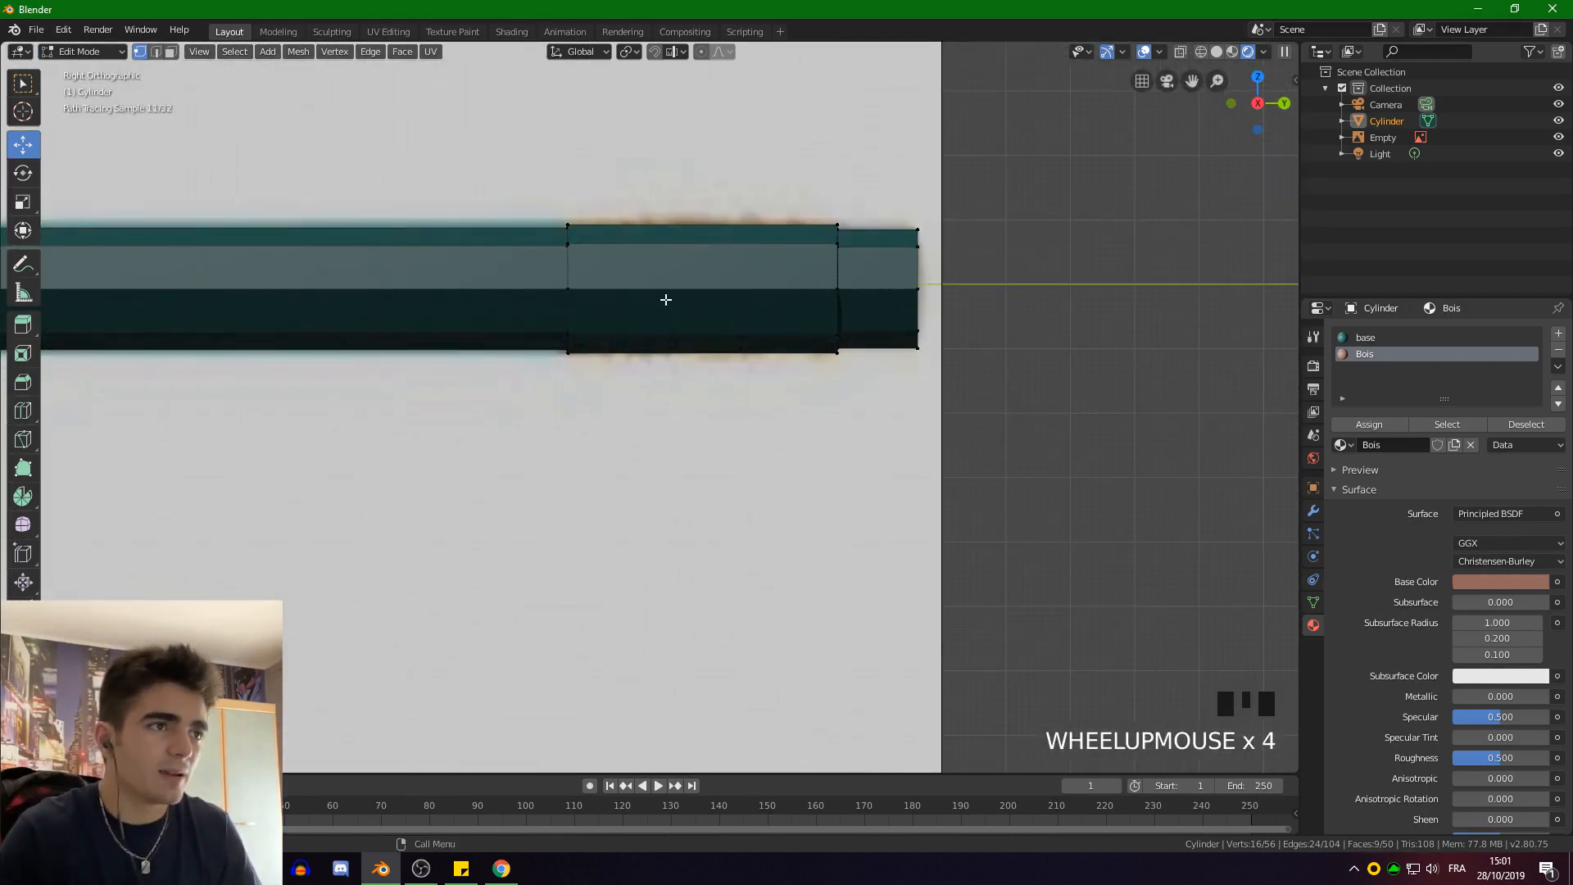
middle_click_drag(663, 298, 646, 329, "shift")
scroll(642, 421, "up", 2)
key("a")
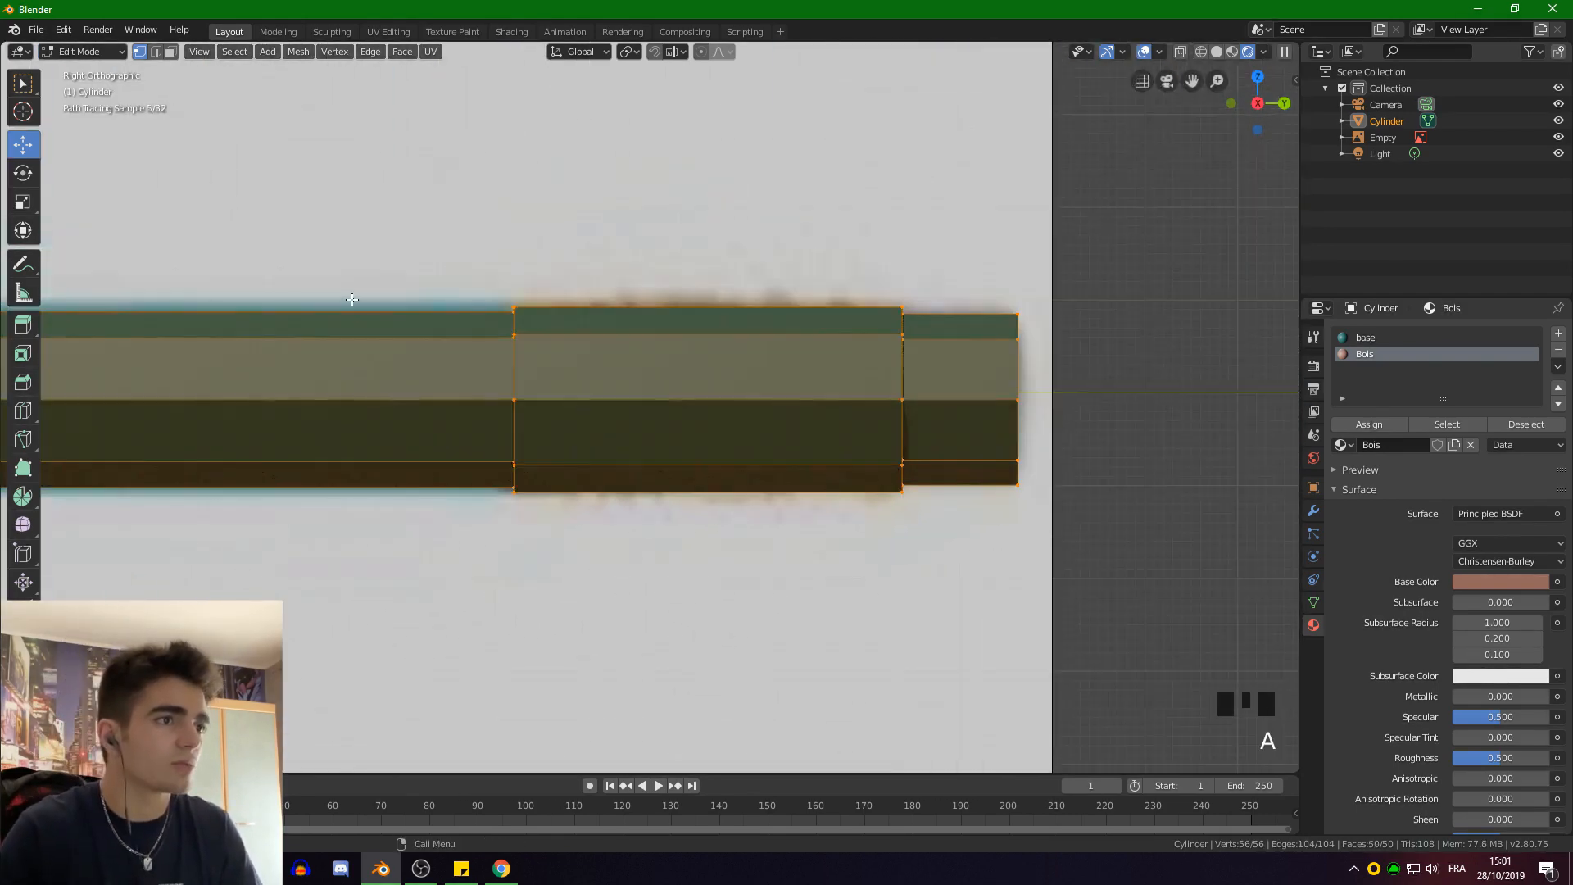
left_click(587, 372)
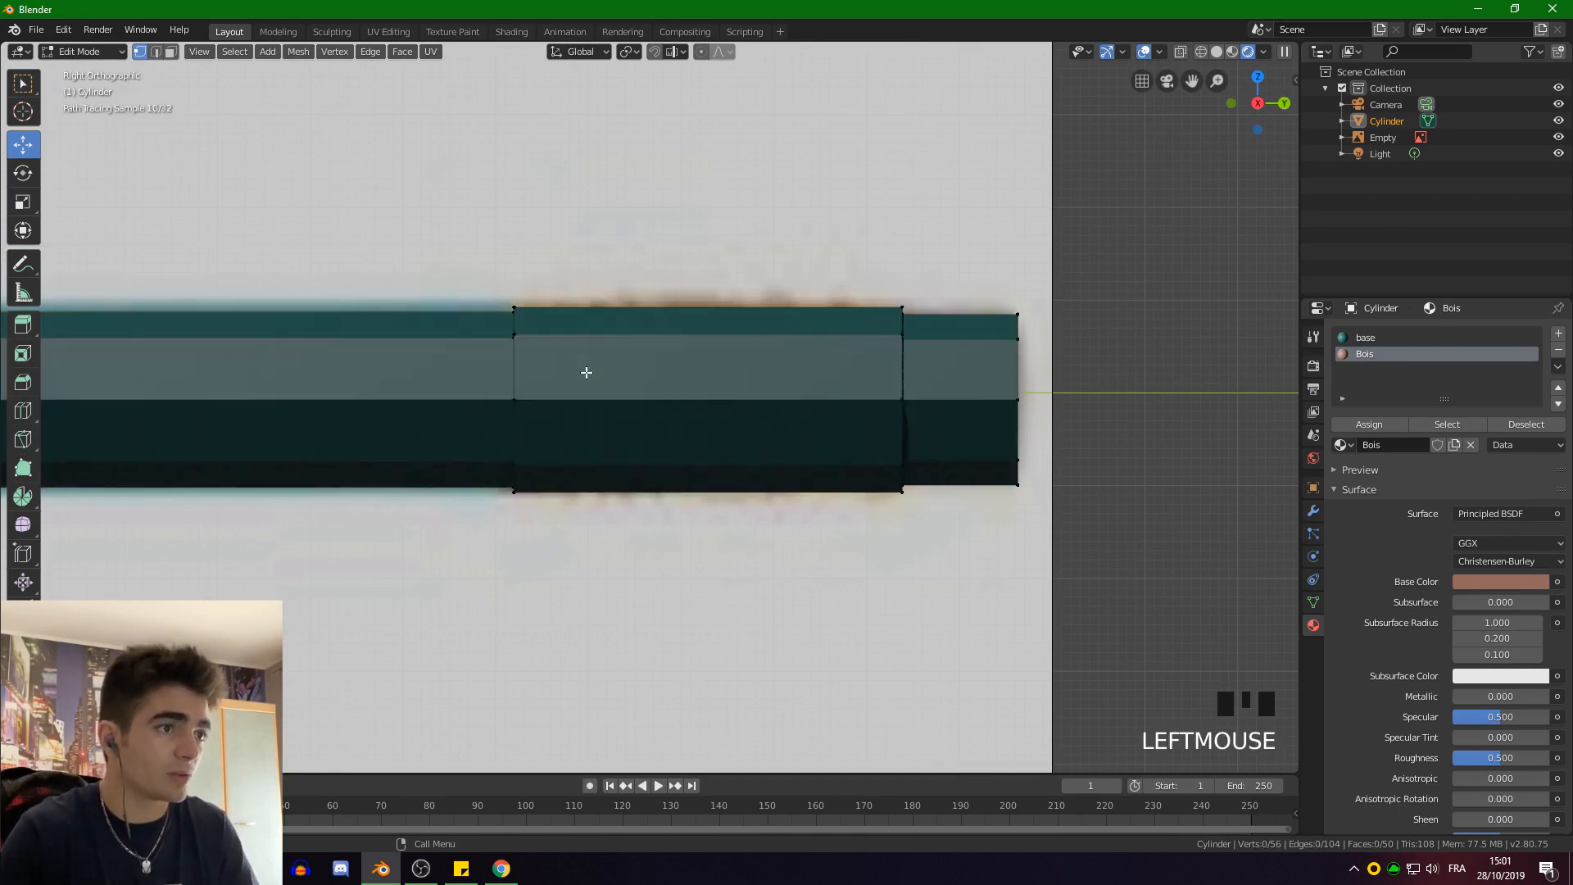
Switch to face selection and select the loop of faces around the pencil's metal ferrule
left_click(175, 51)
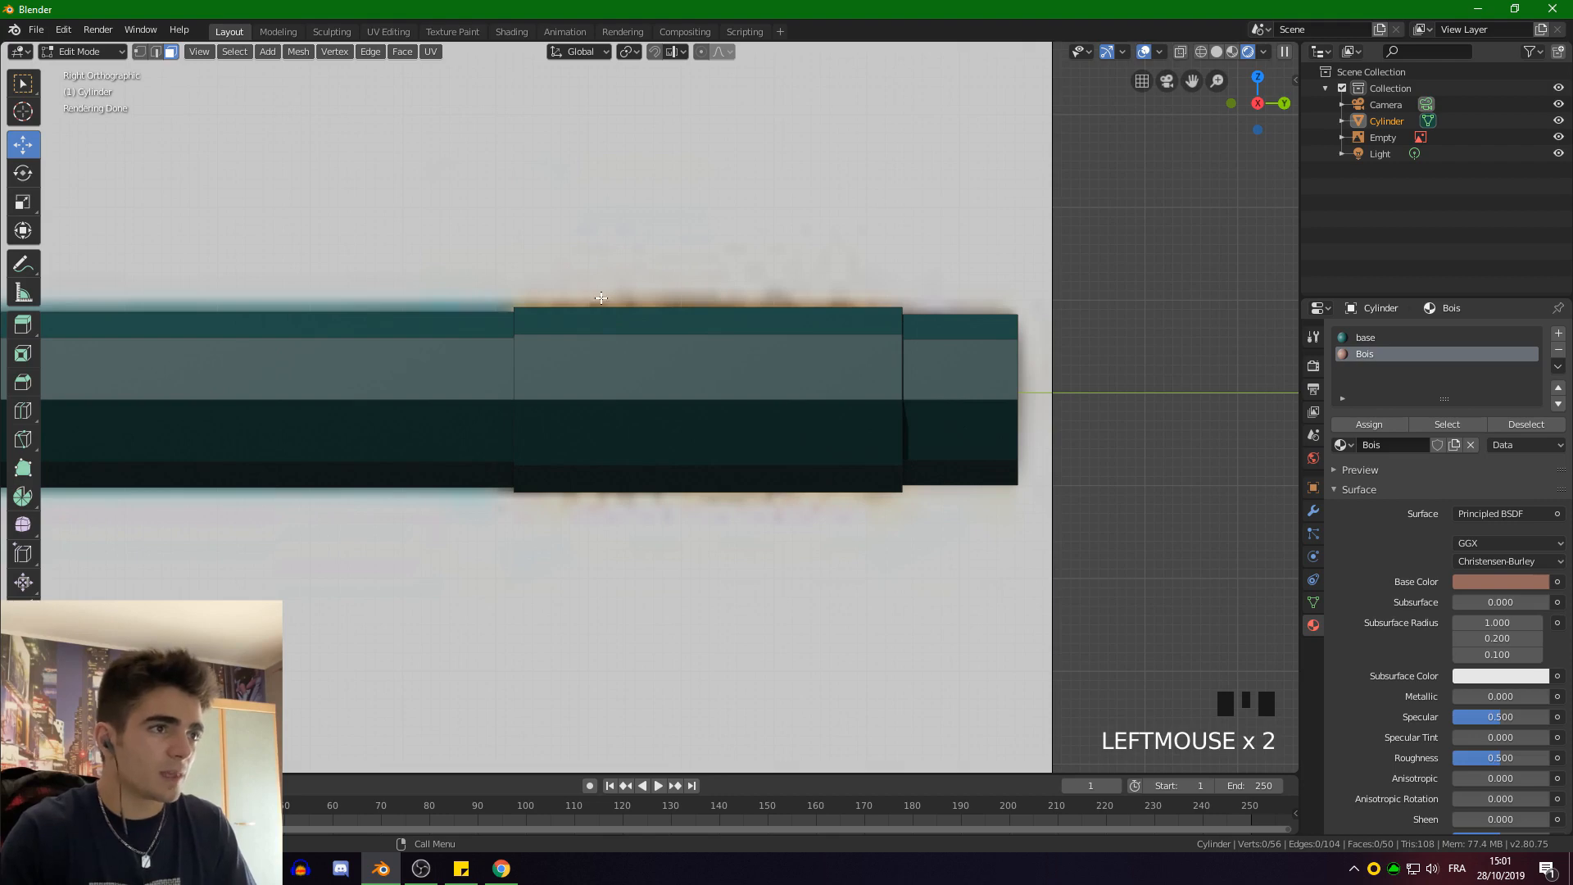
left_click(626, 328, "alt")
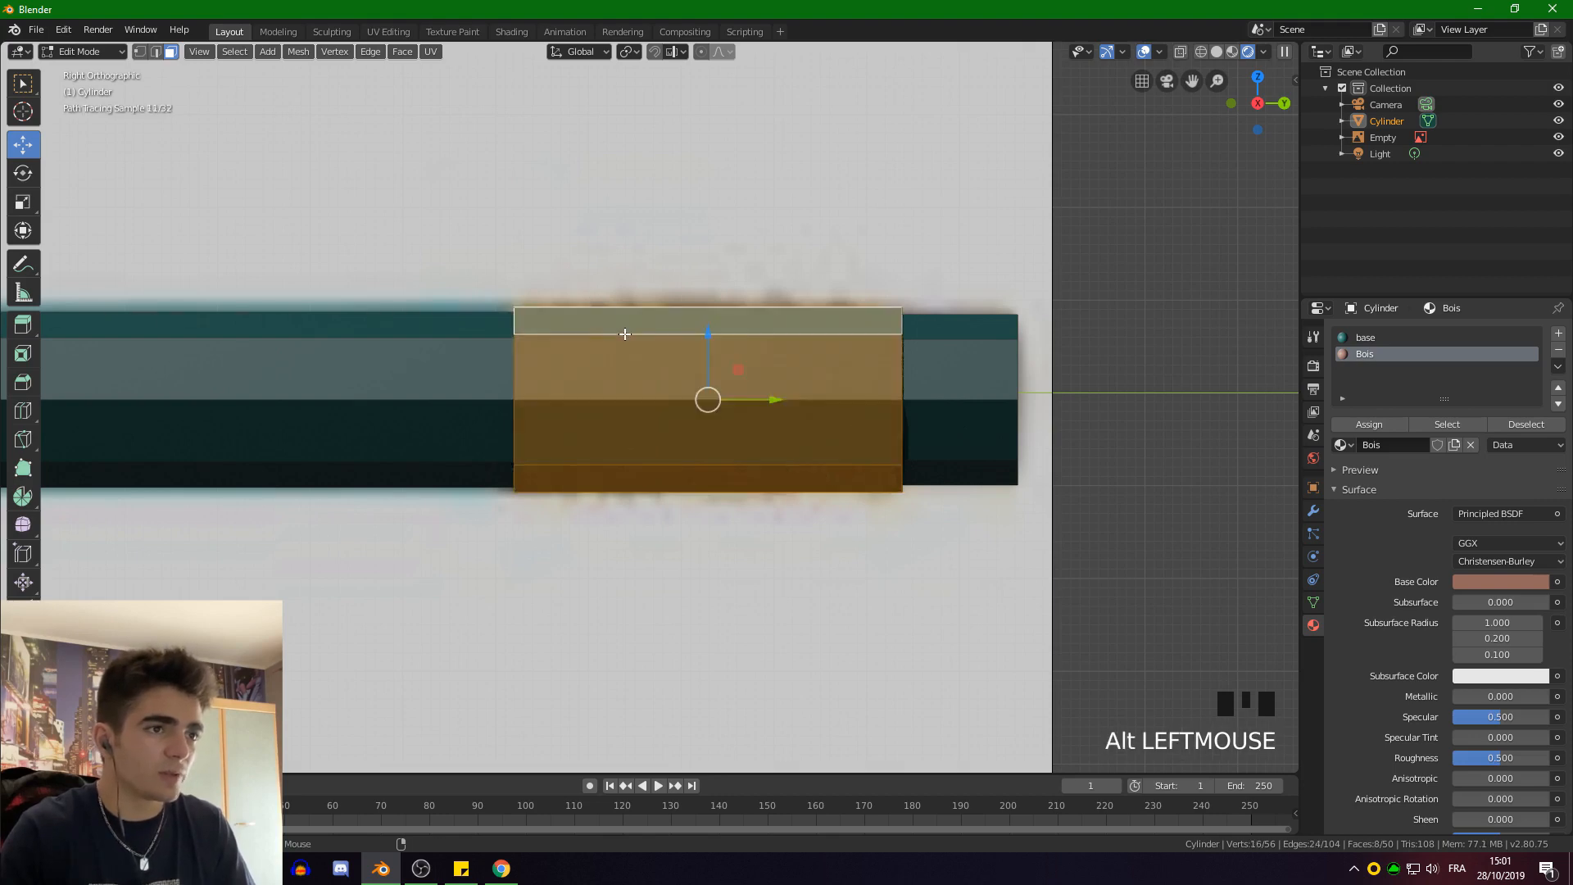
middle_click_drag(484, 319, 510, 390)
key("KP_3")
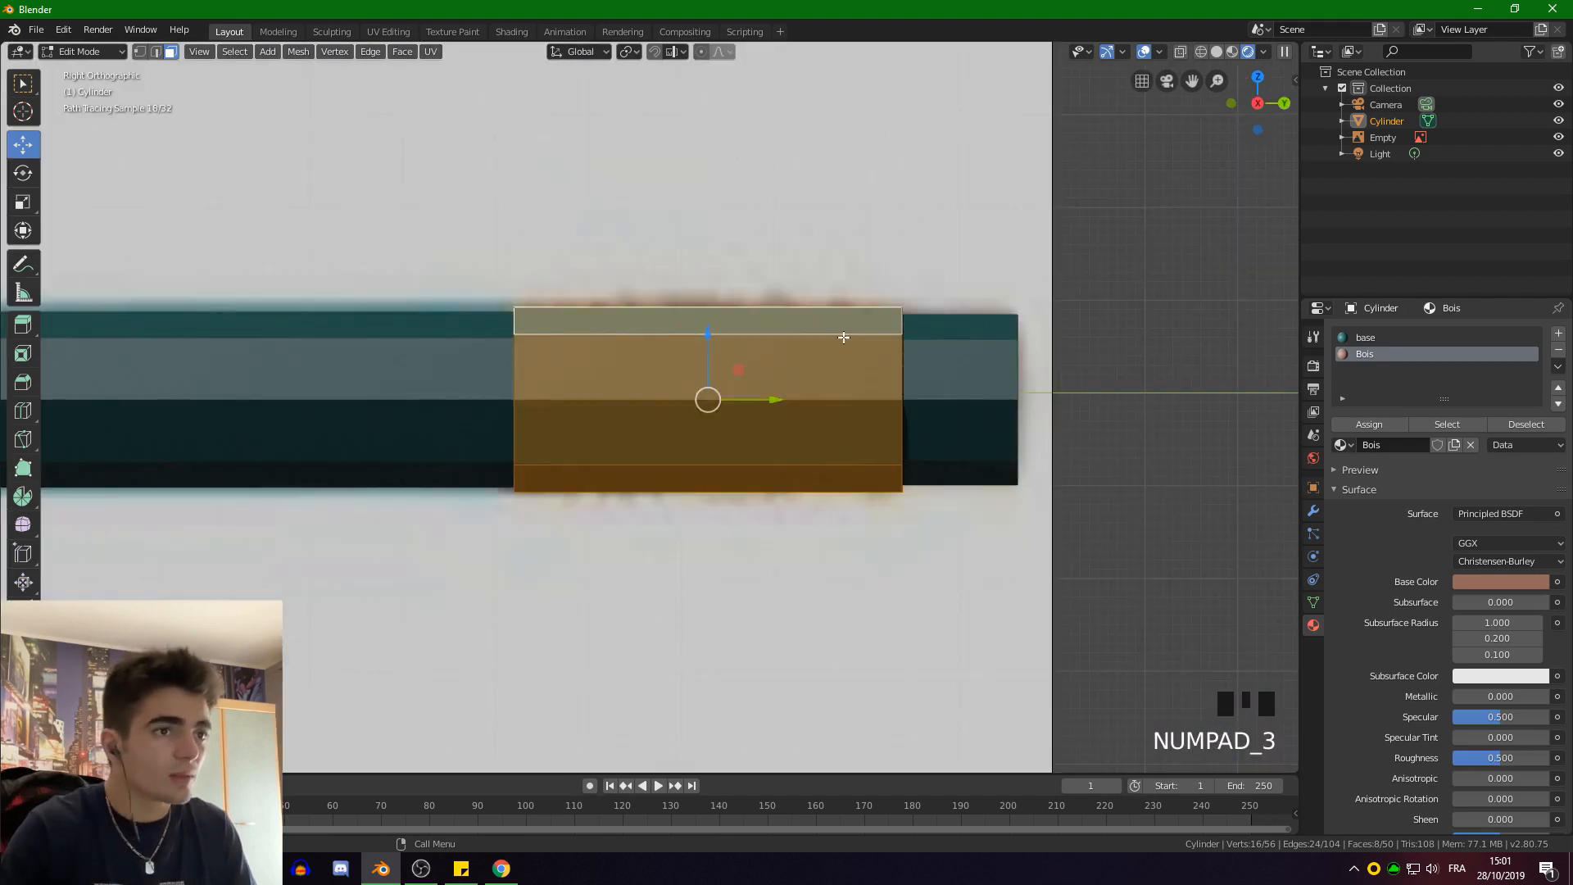
Add a third material to the pencil and name it "or"
left_click(1558, 333)
left_click(1394, 447)
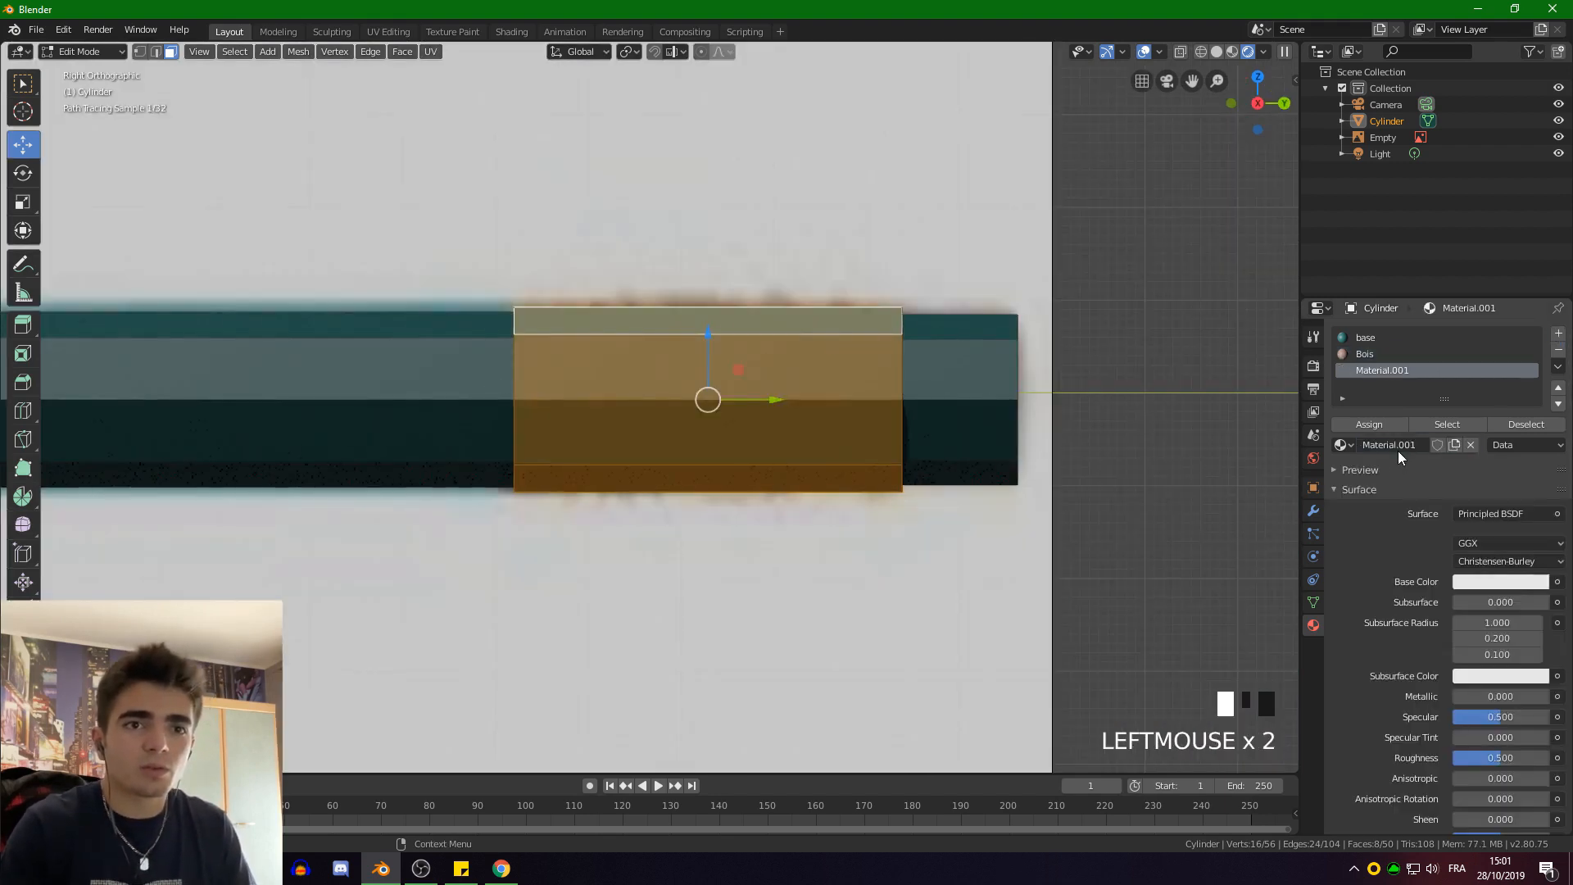
left_click(1398, 448)
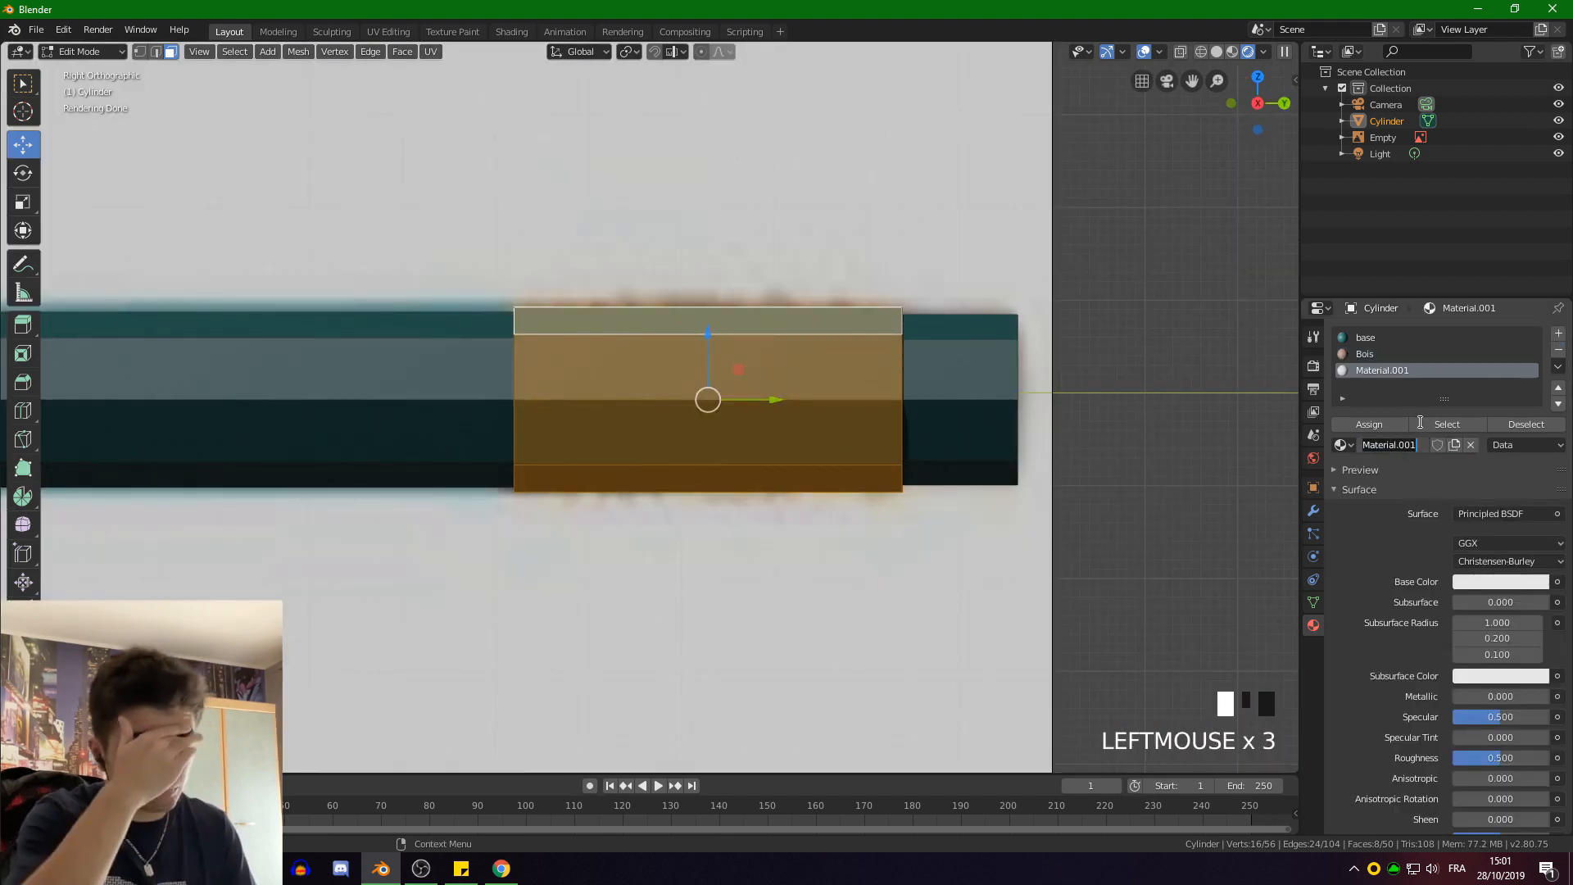
type("metl")
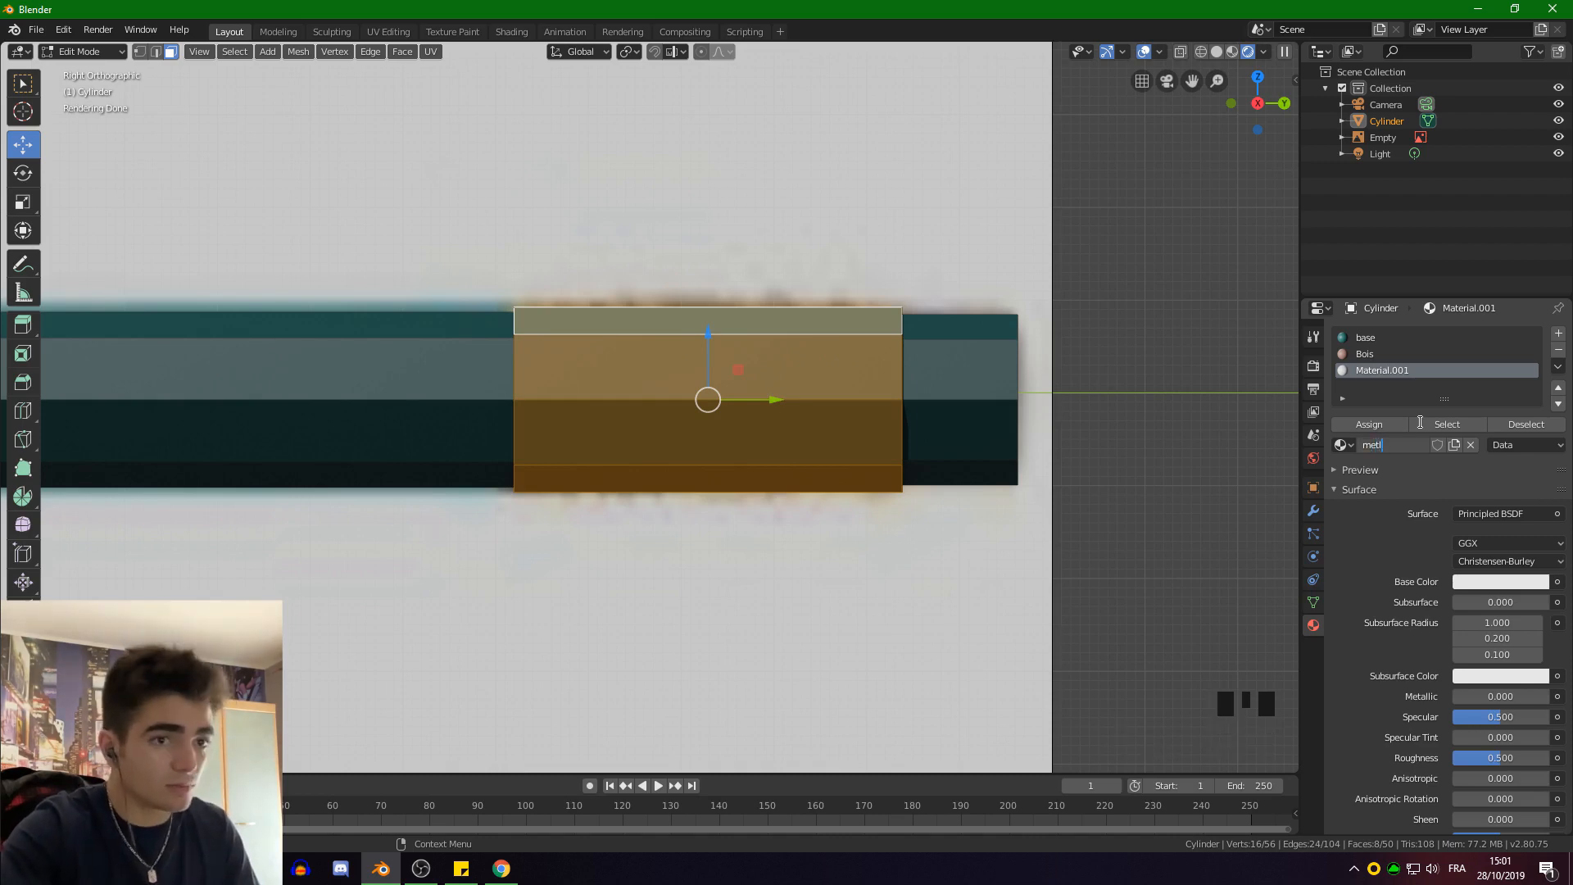
key("BackSpace")
key("BackSpace")
key("BackSpace")
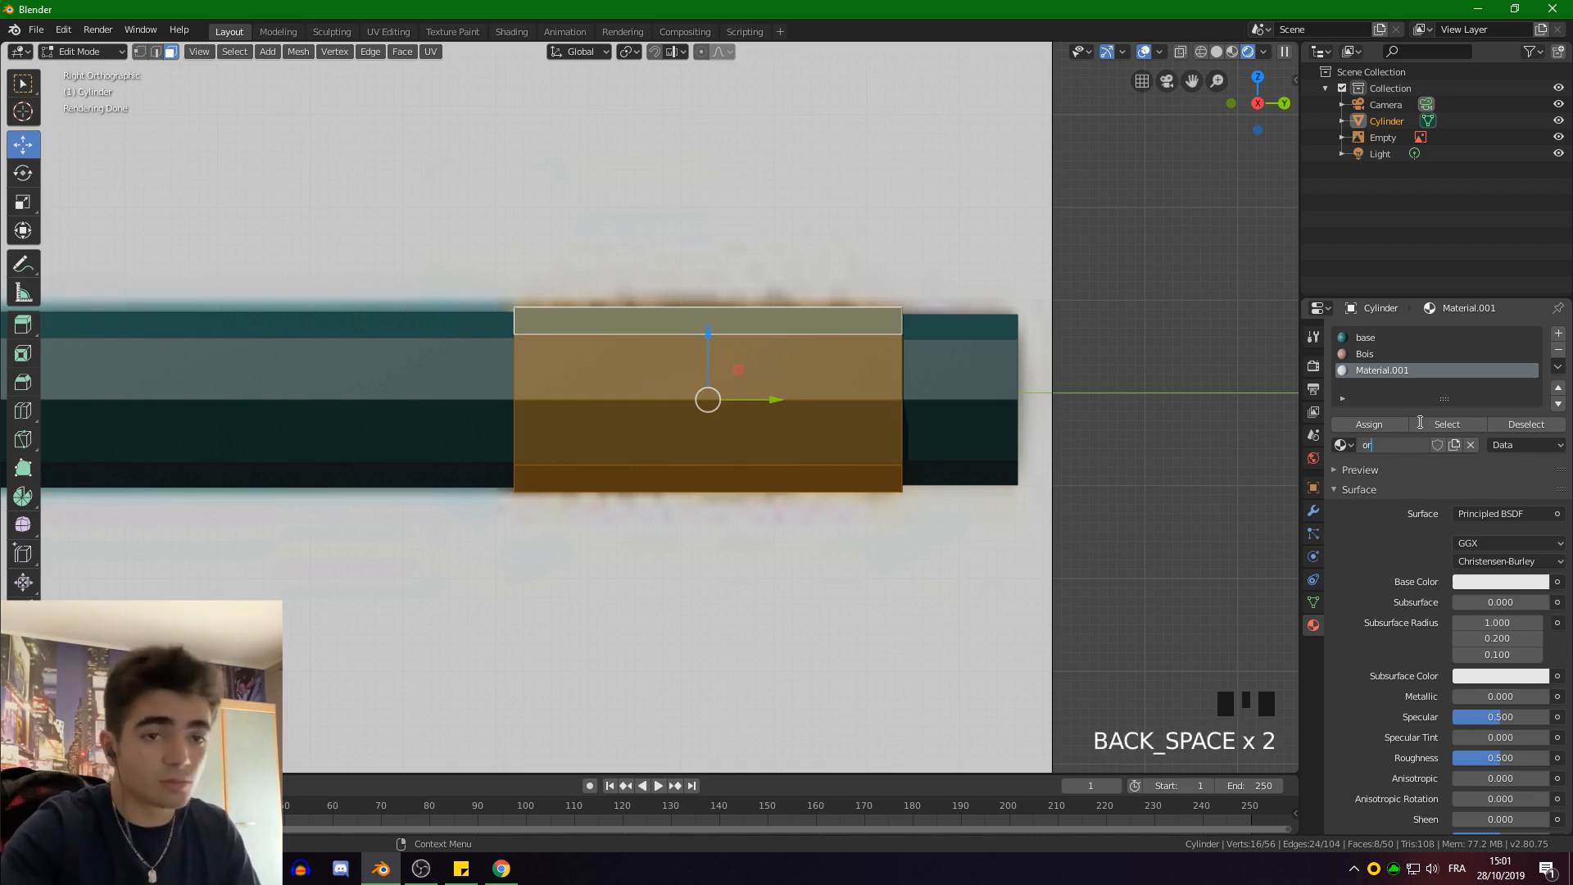
type("or")
left_click(1479, 581)
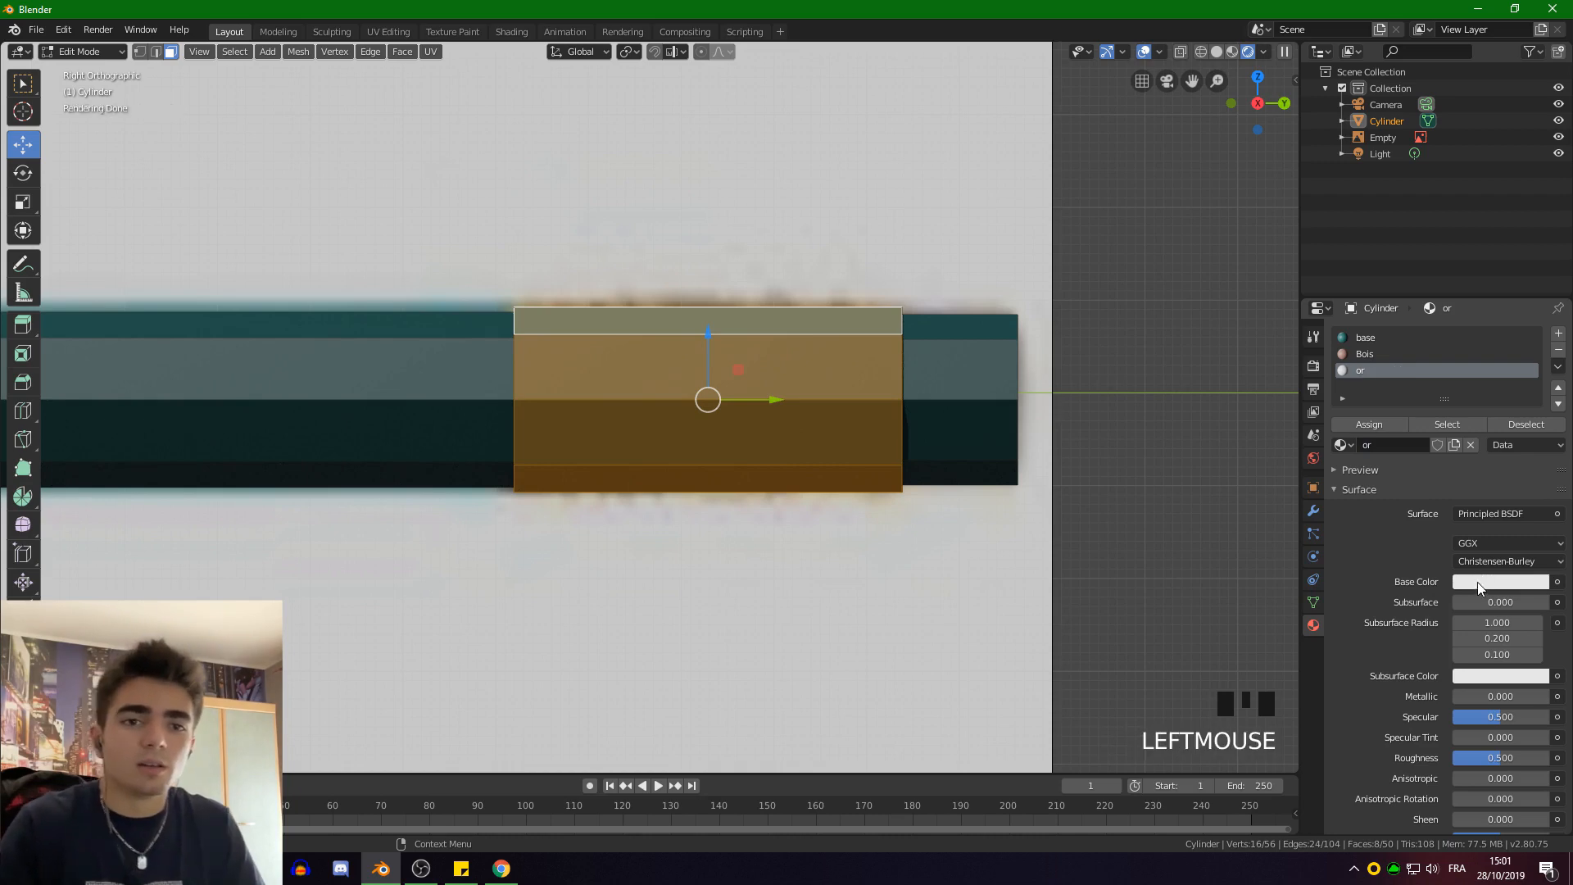
Switch to Wireframe shading, sample the ferrule's orange as the "or" material's Base Color and assign the material to the selected ferrule faces
left_click(1479, 581)
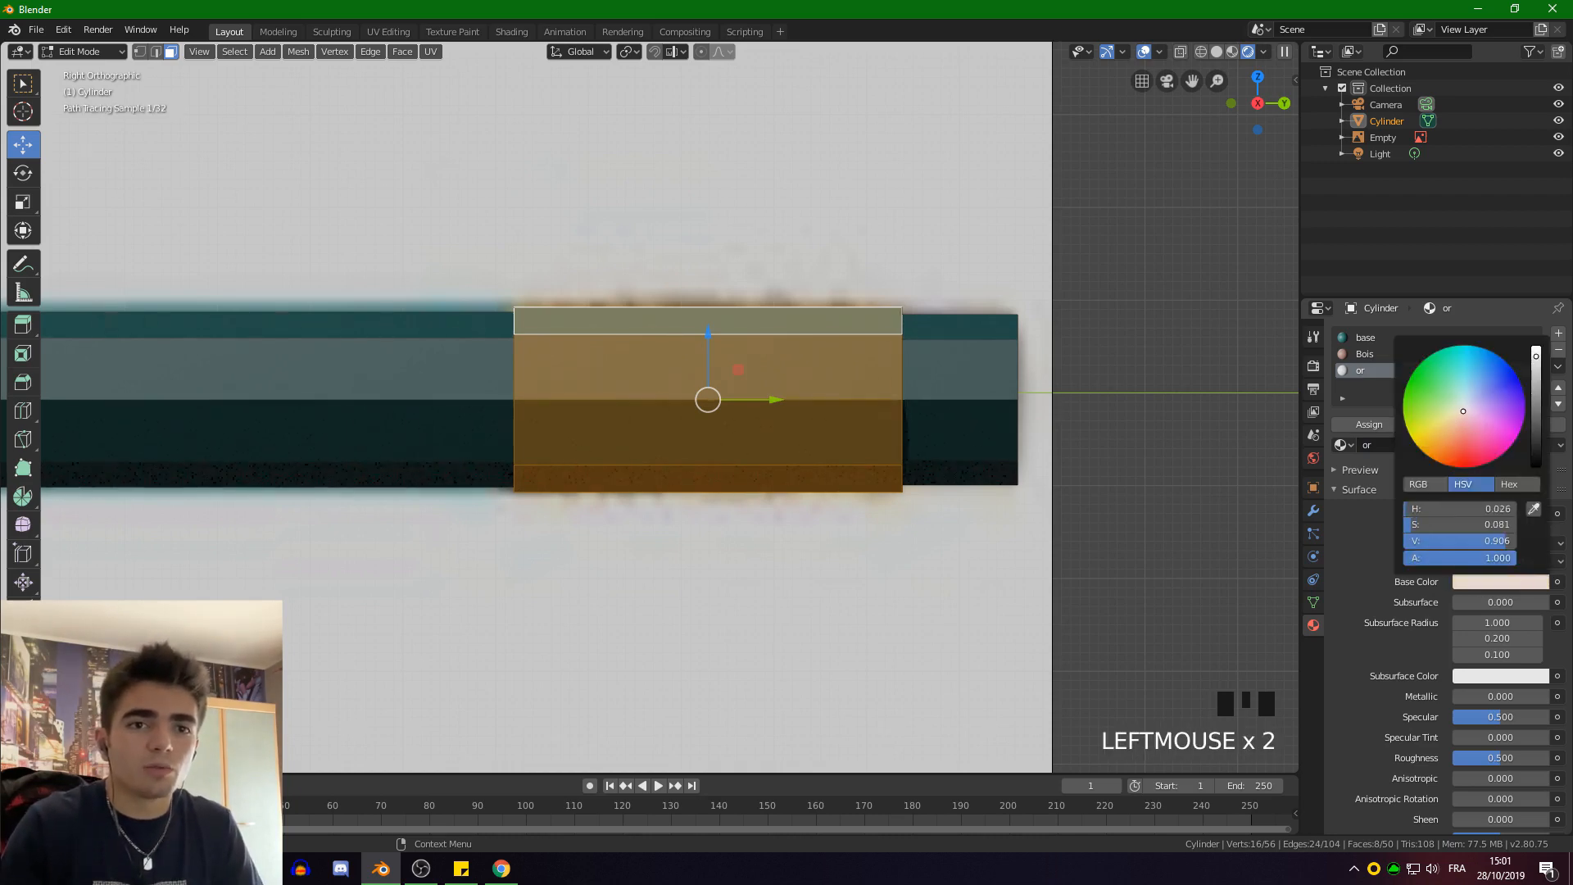
key("z")
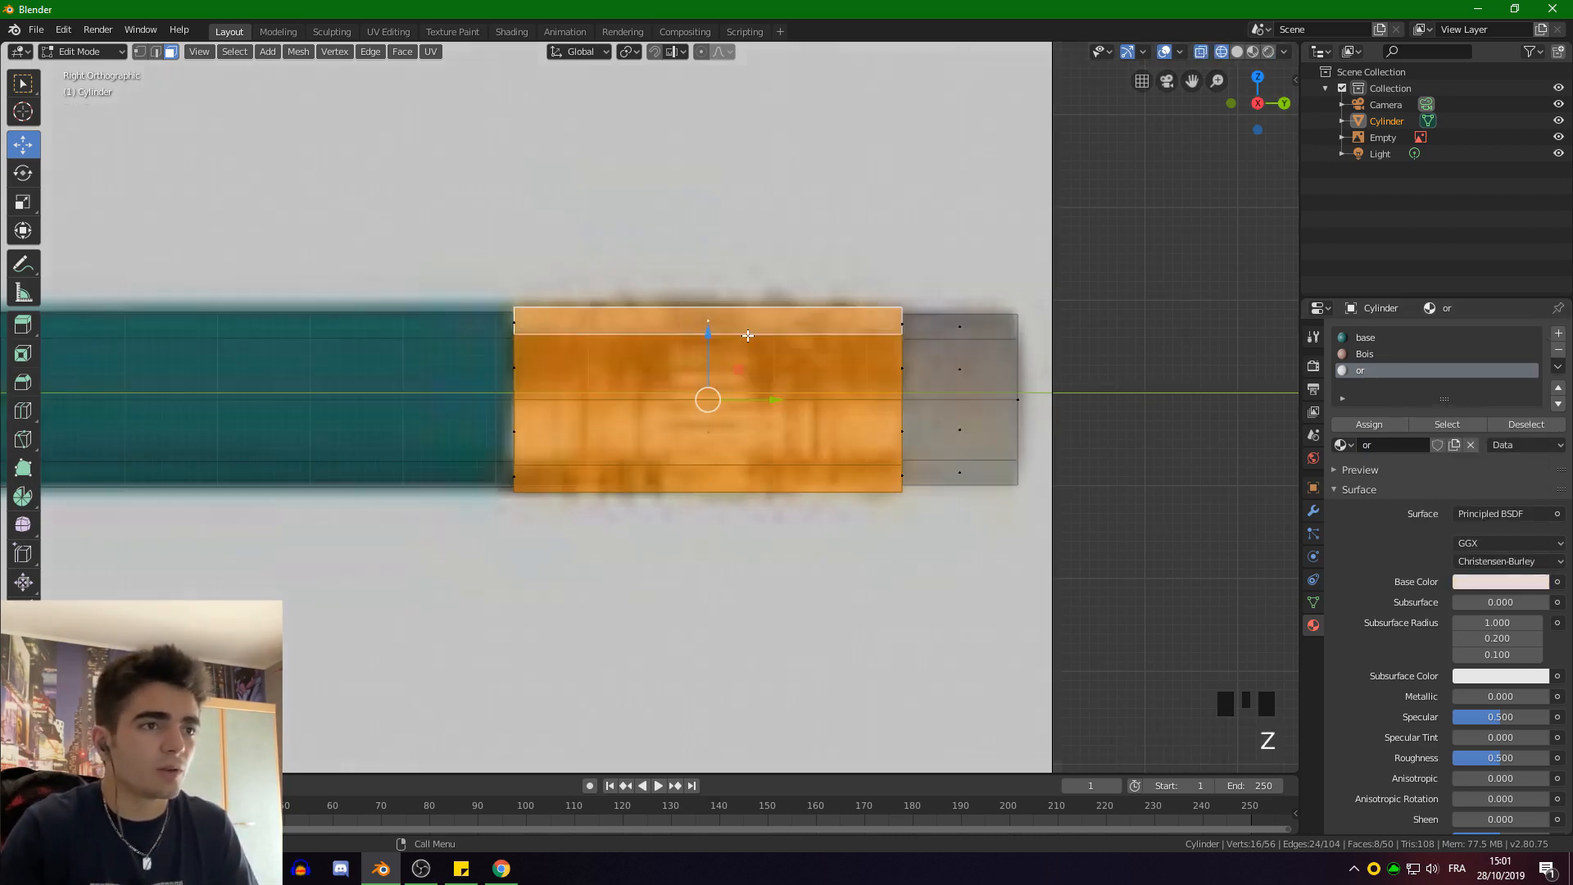
scroll(752, 333, "up", 1)
scroll(752, 332, "down", 2)
scroll(752, 333, "up", 3)
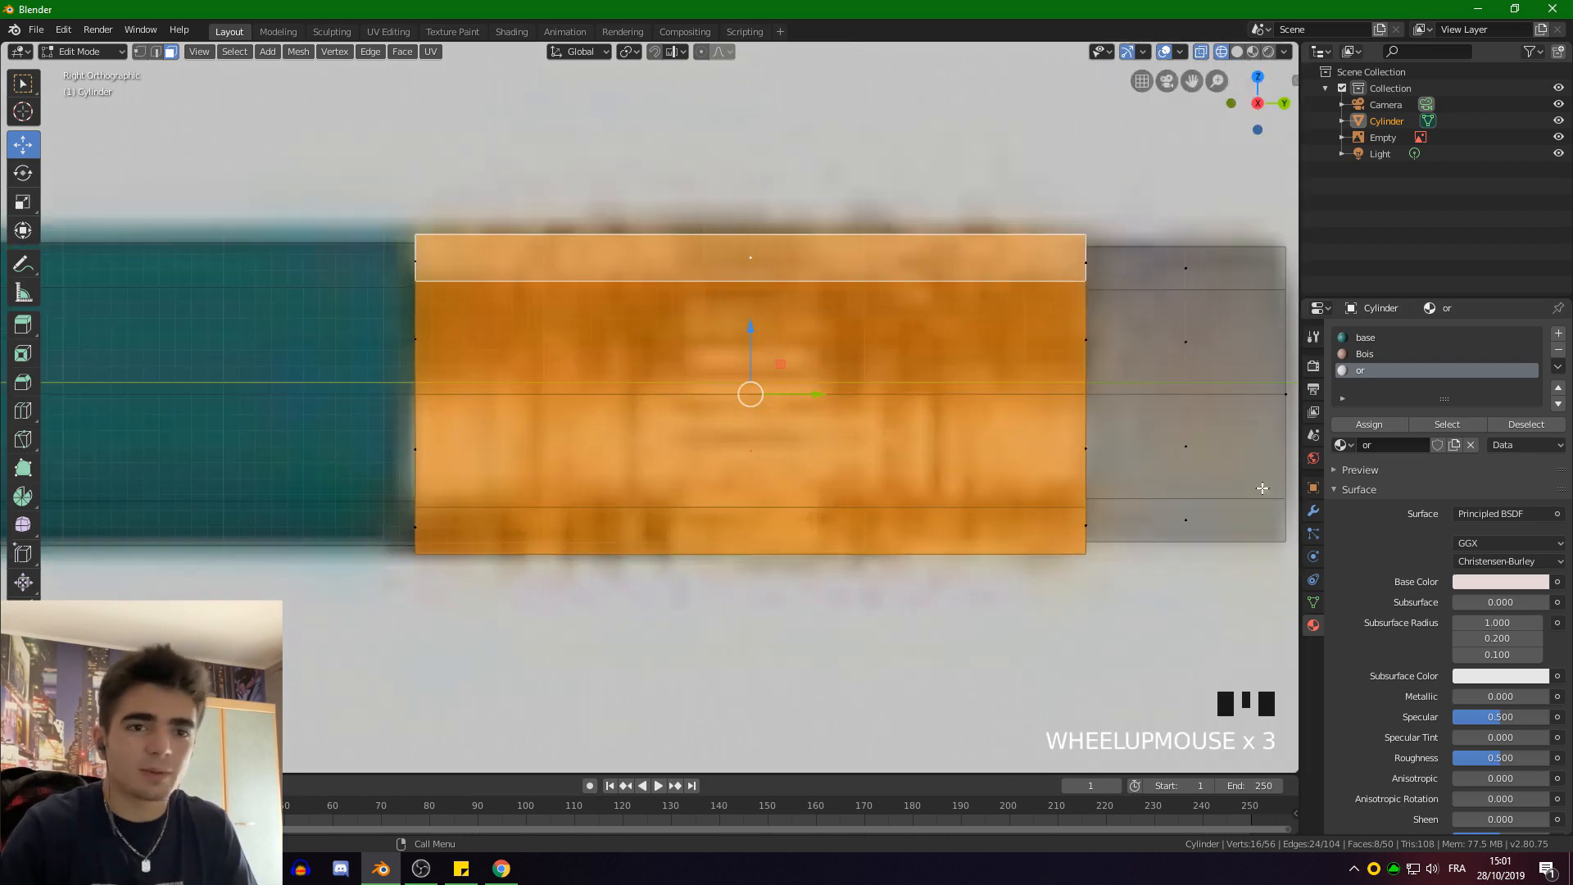
left_click(1473, 582)
left_click(1535, 510)
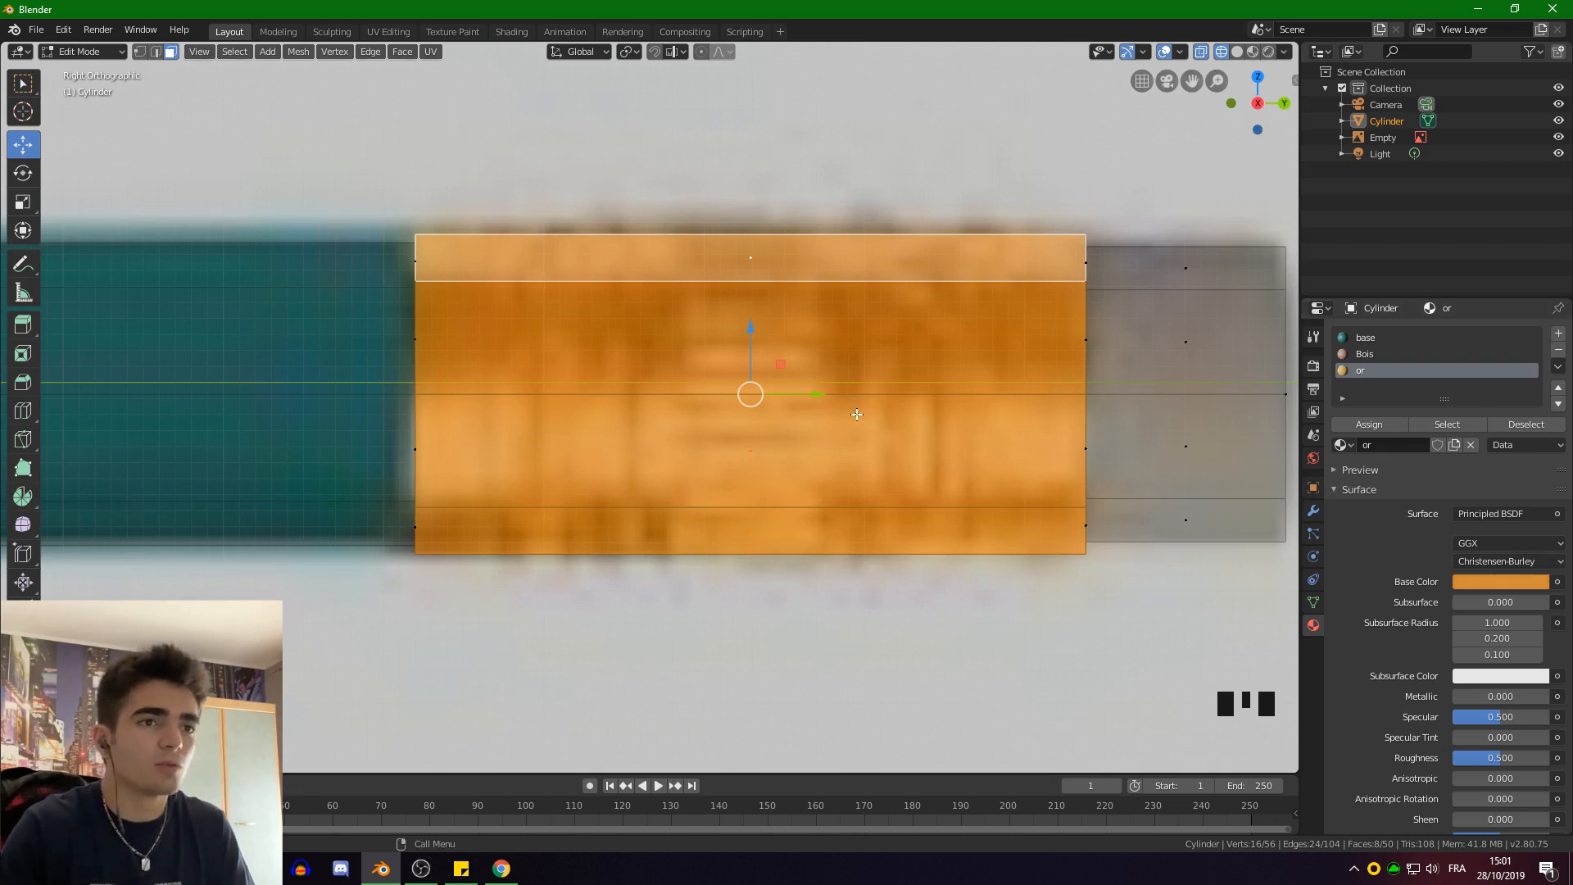
scroll(923, 427, "down", 2)
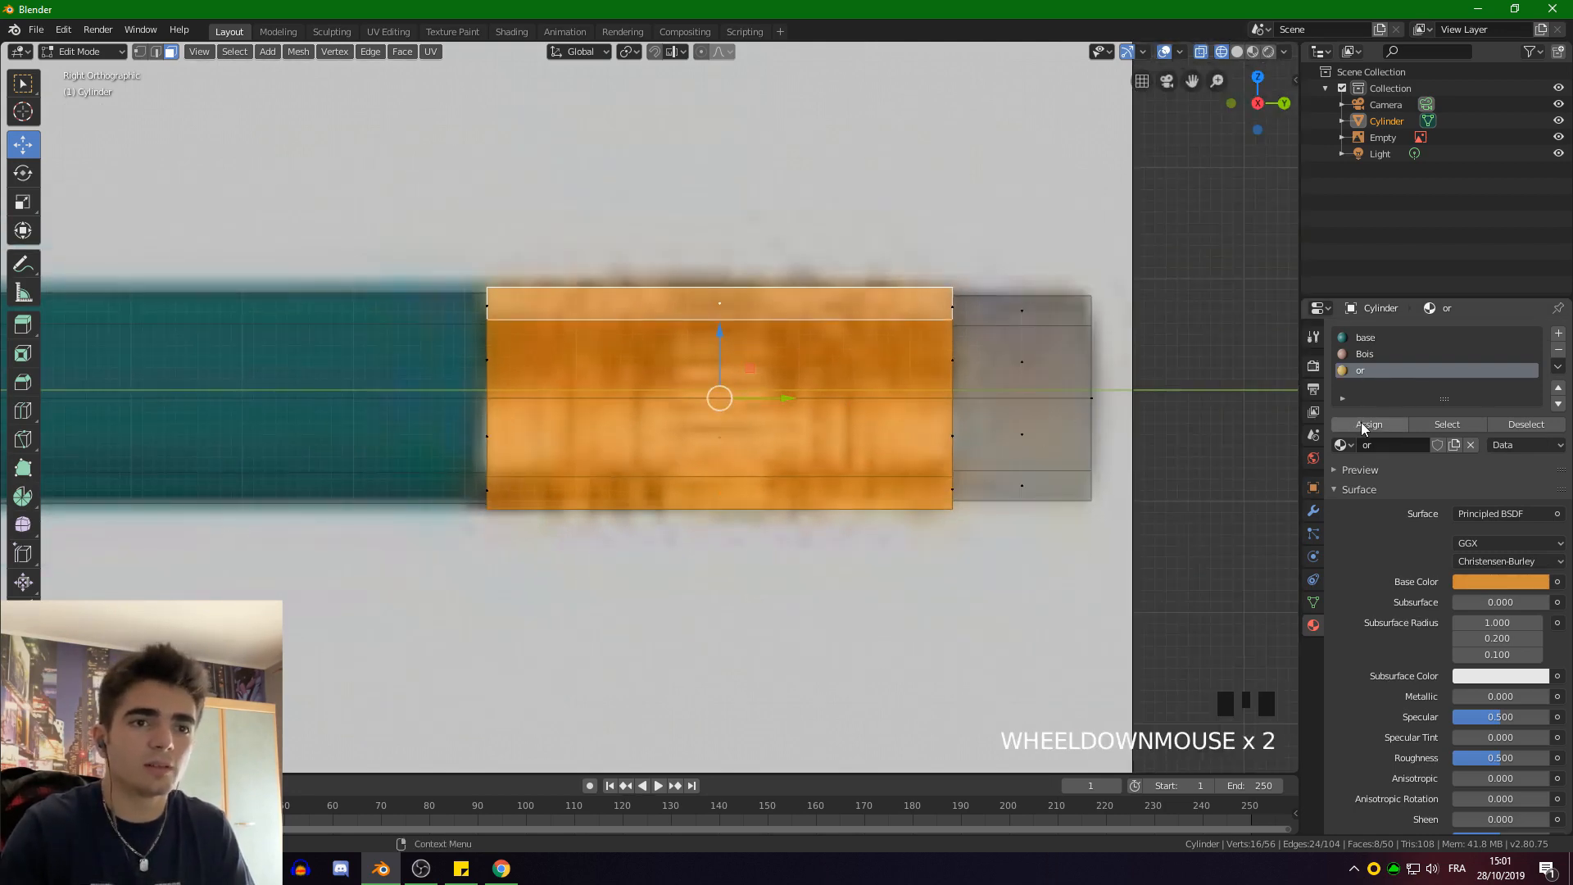
left_click(1360, 422)
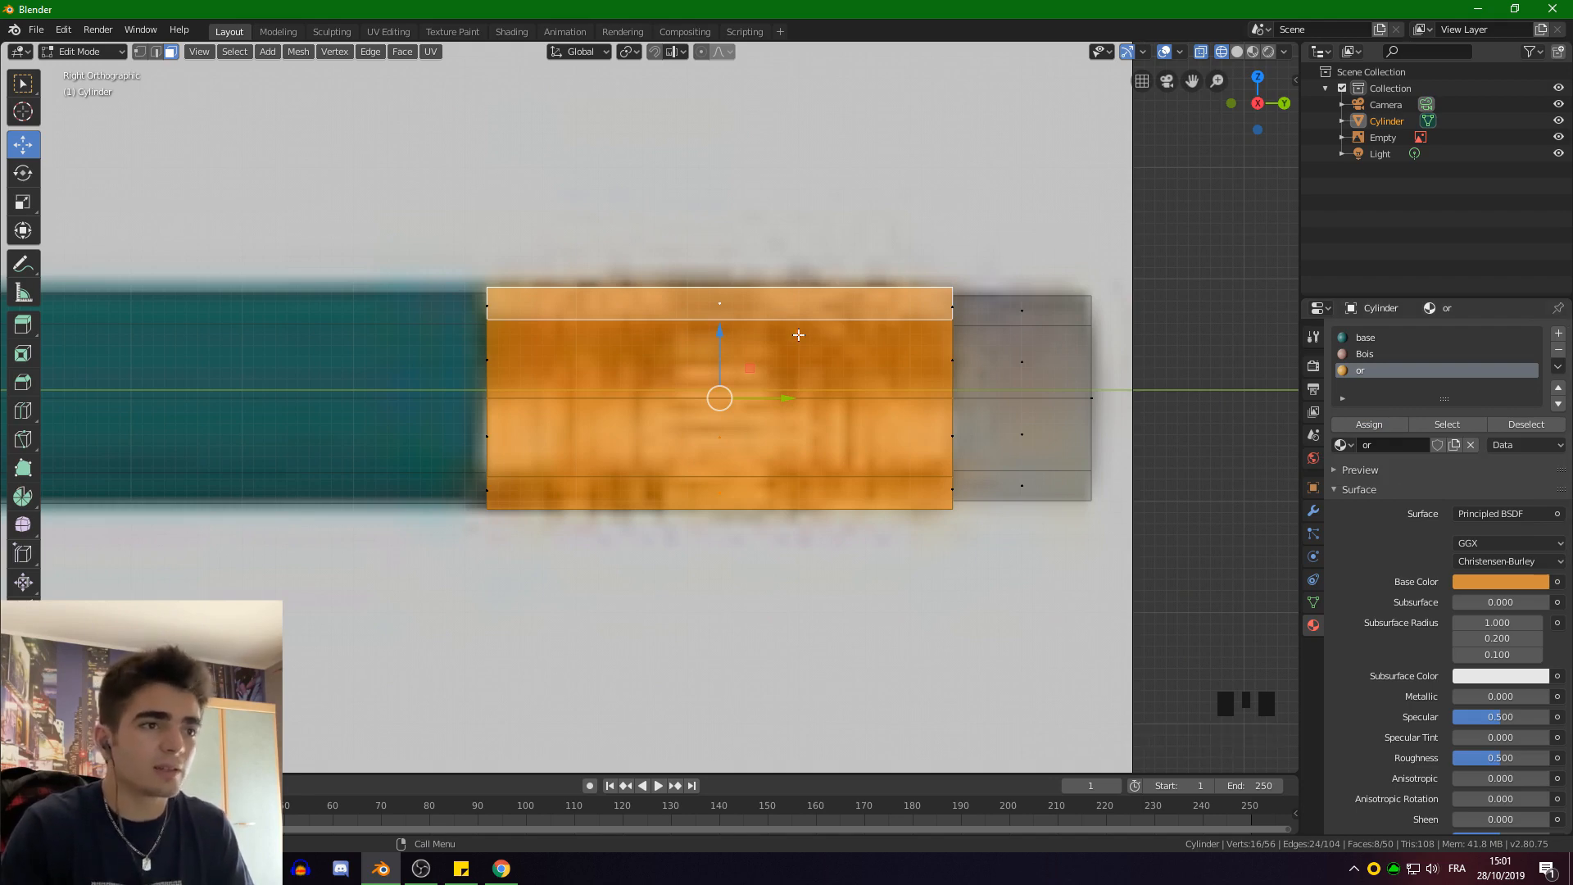
left_click(993, 351)
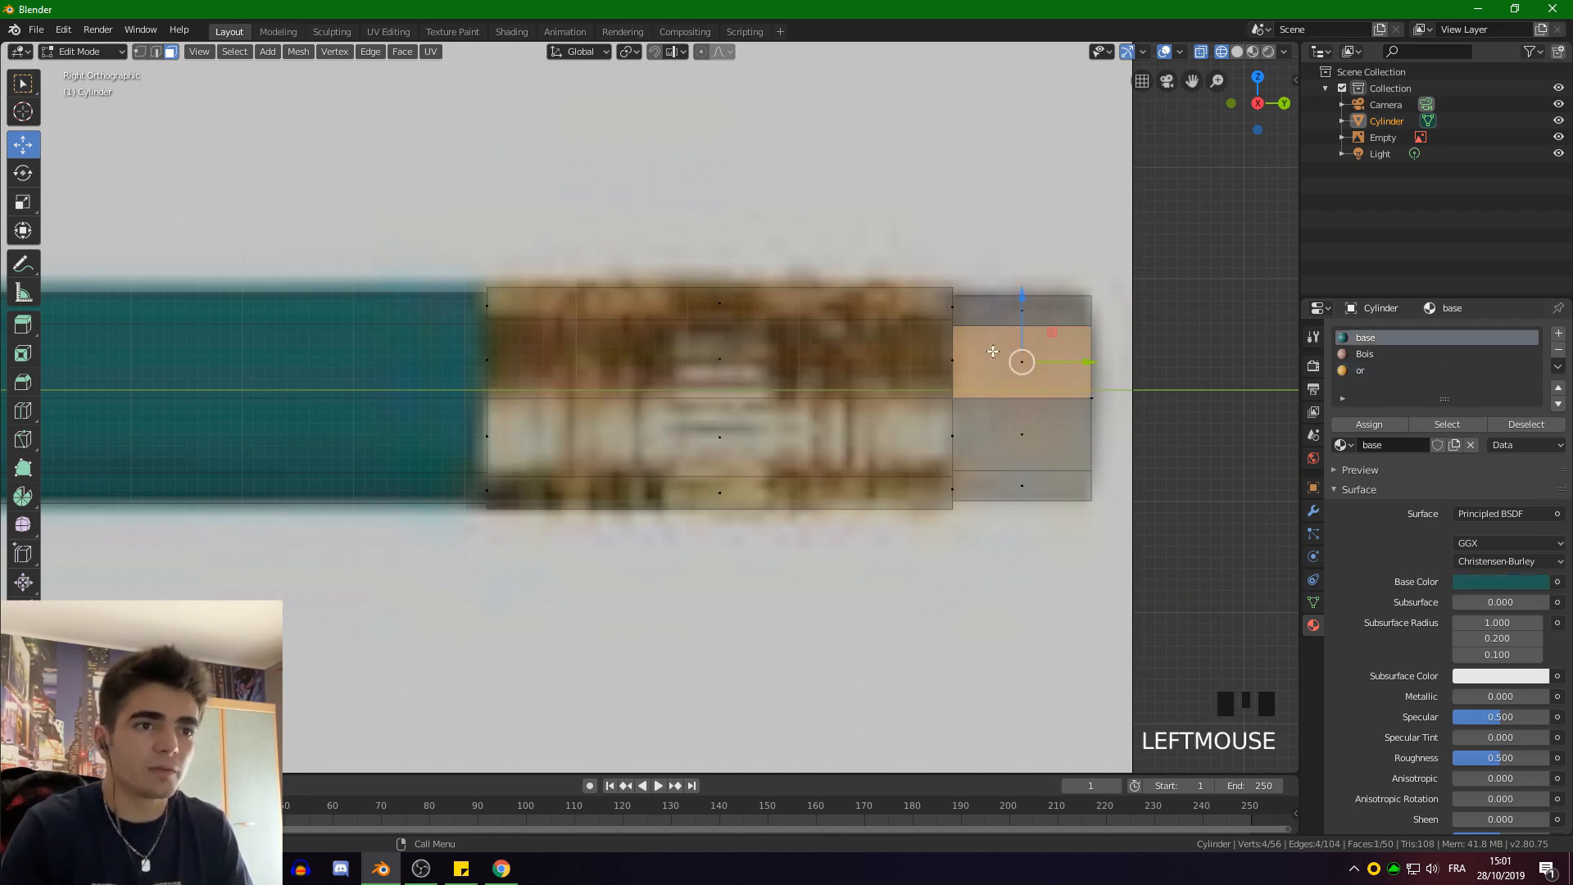
left_click(1009, 398, "alt")
middle_click_drag(1064, 383, 852, 229)
scroll(774, 407, "down", 2)
left_click(857, 218)
left_click(791, 148)
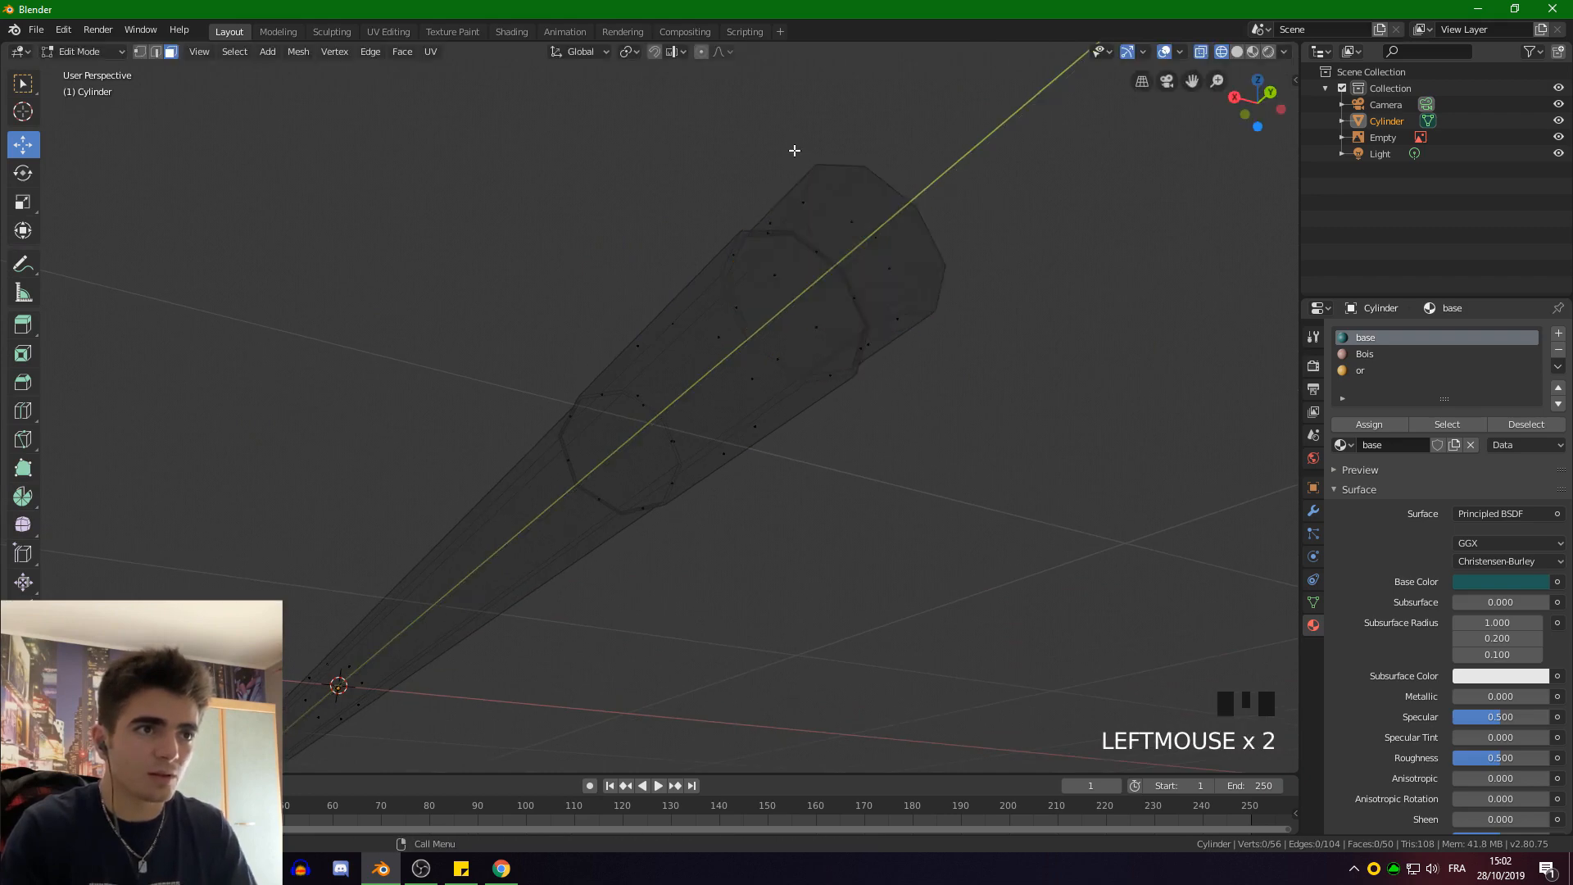
Switch to Solid shading, select the eraser's end face and its ring of side faces, and return to the right side view
key("z")
mouse_move(889, 158)
middle_mouse_down()
mouse_move(804, 256)
mouse_move(824, 321)
mouse_move(825, 305)
mouse_move(906, 379)
middle_mouse_up()
left_click(871, 358)
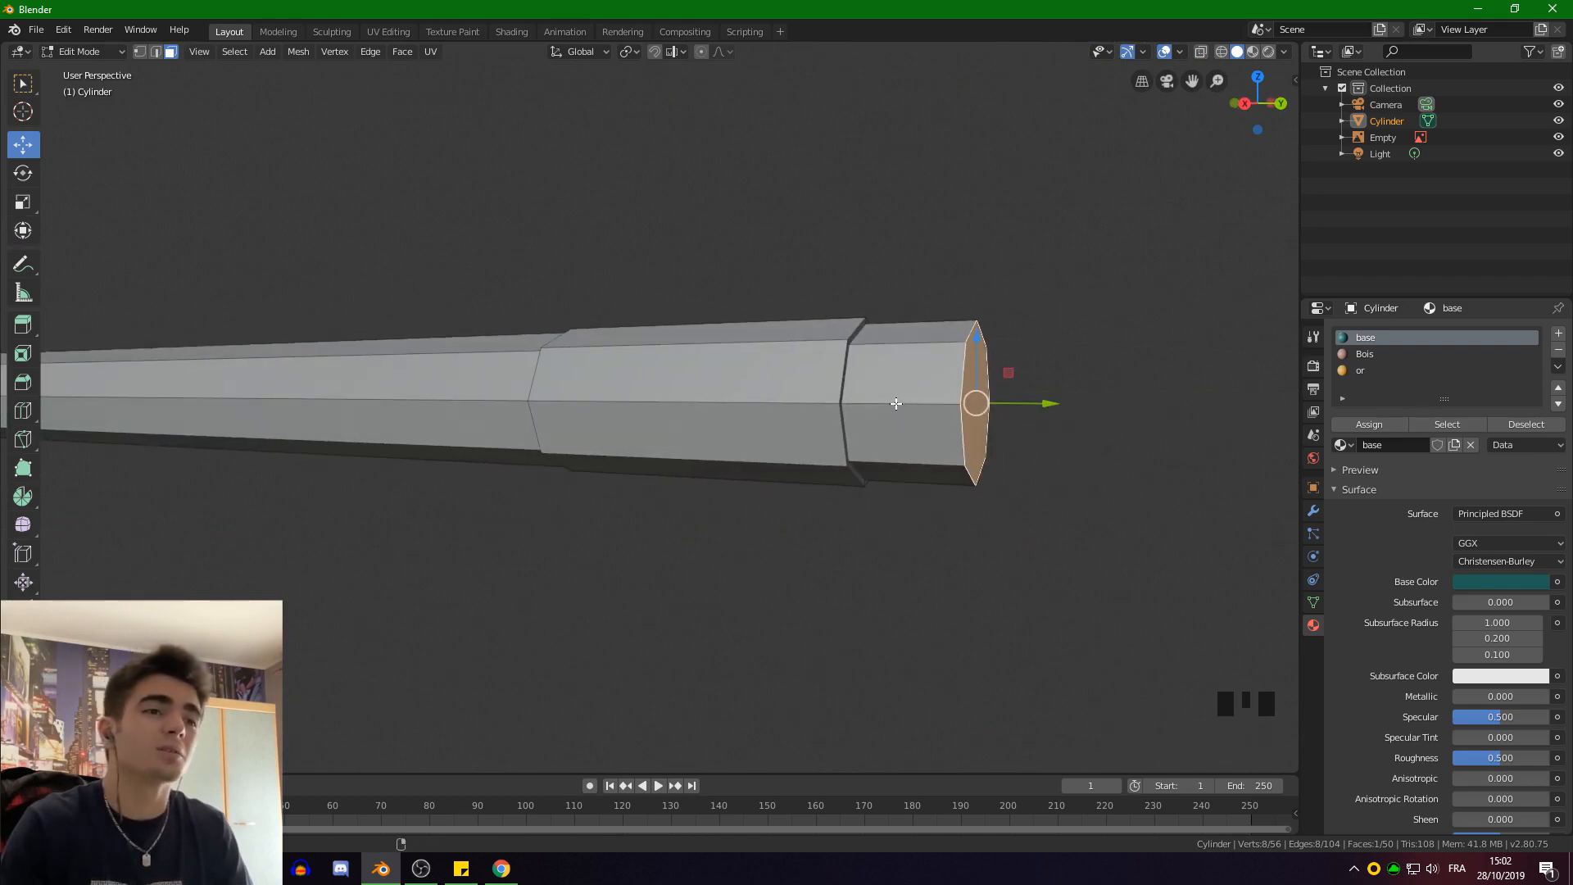
left_click(910, 401, "alt+shift")
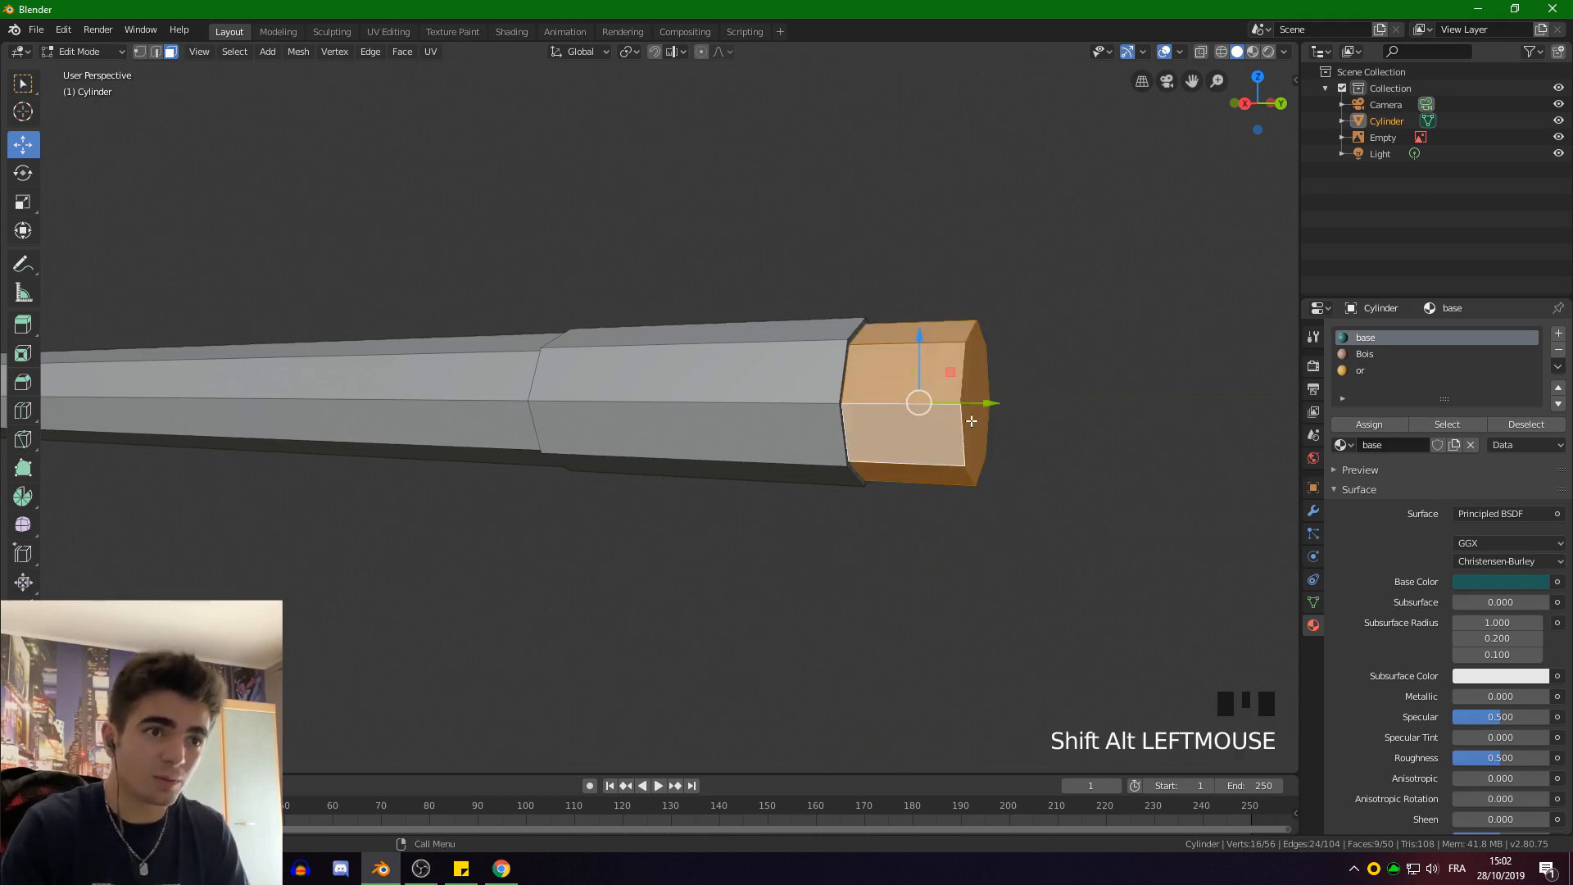
middle_click_drag(916, 400, 639, 434)
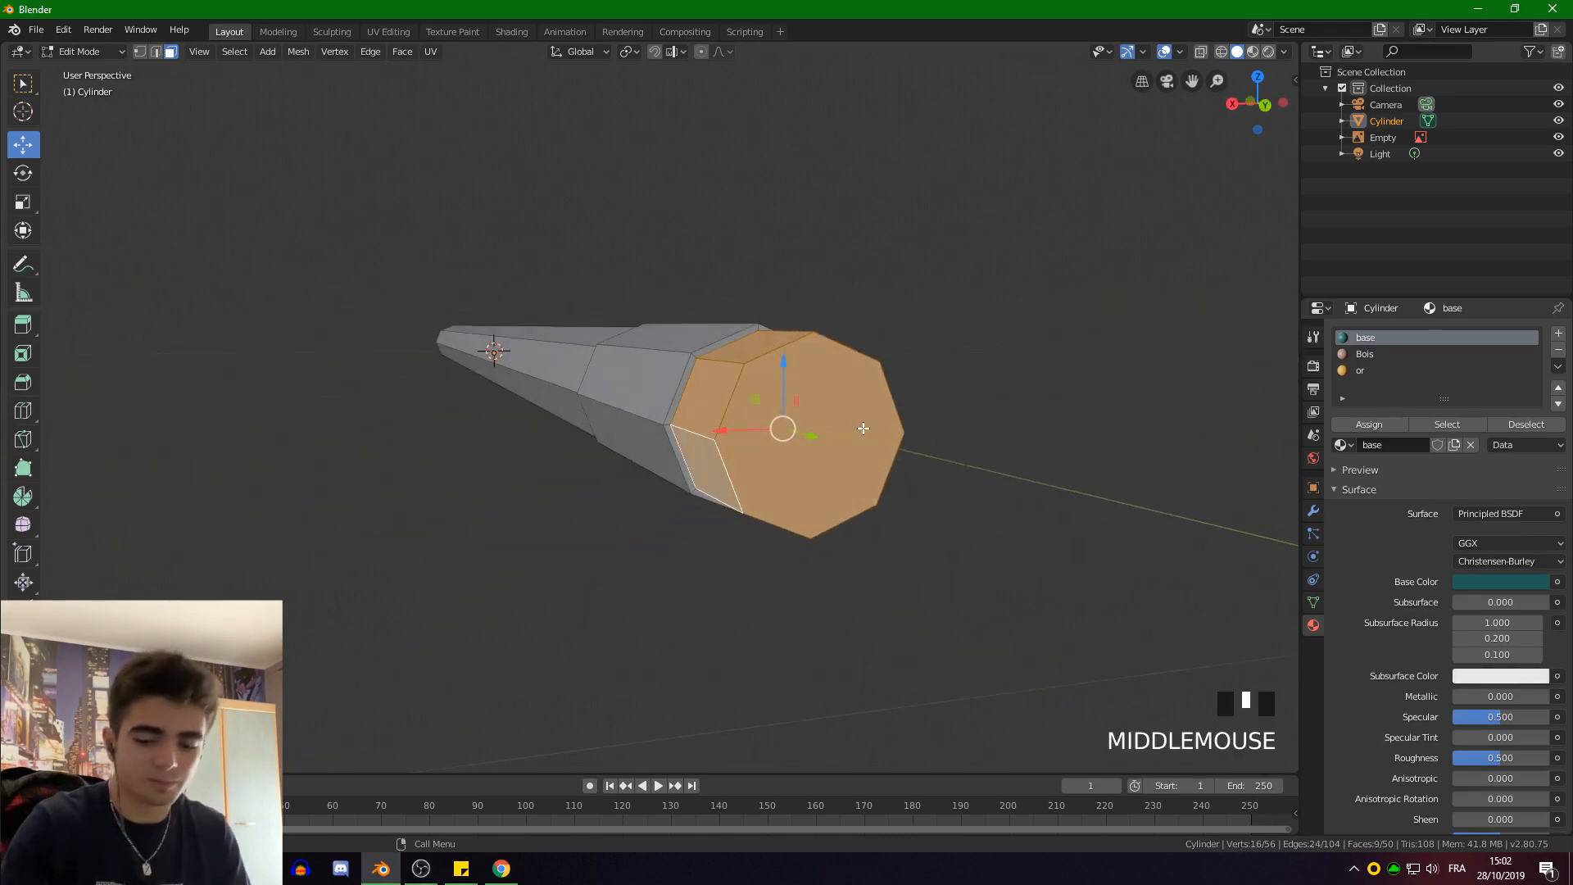
left_click(1232, 103)
scroll(1180, 326, "up", 1)
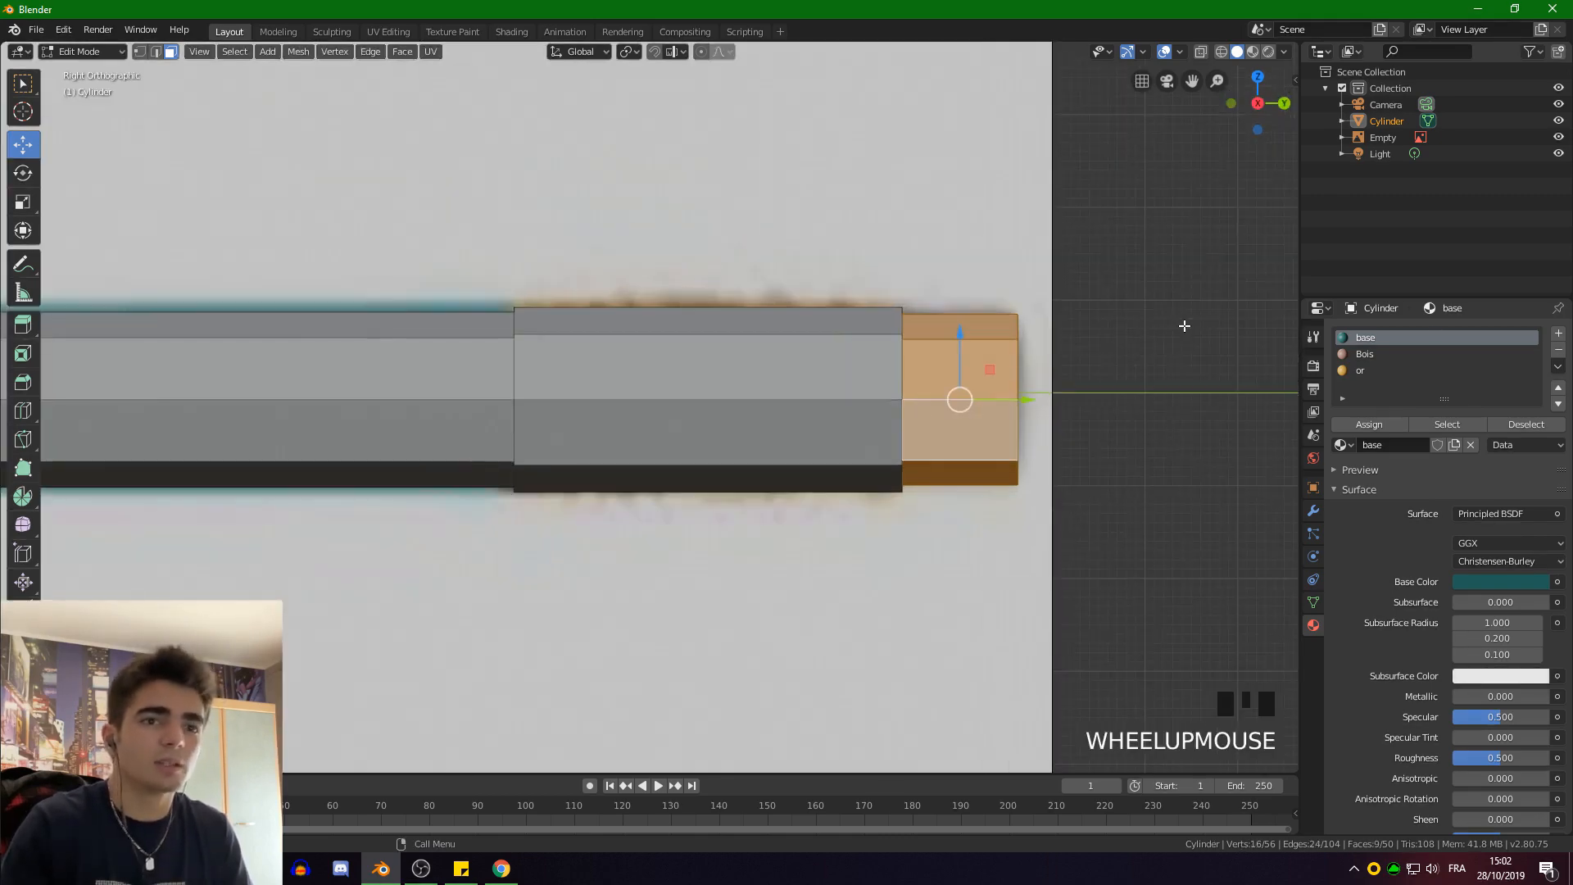
Add a fourth material to the pencil and name it "gom"
left_click(1560, 335)
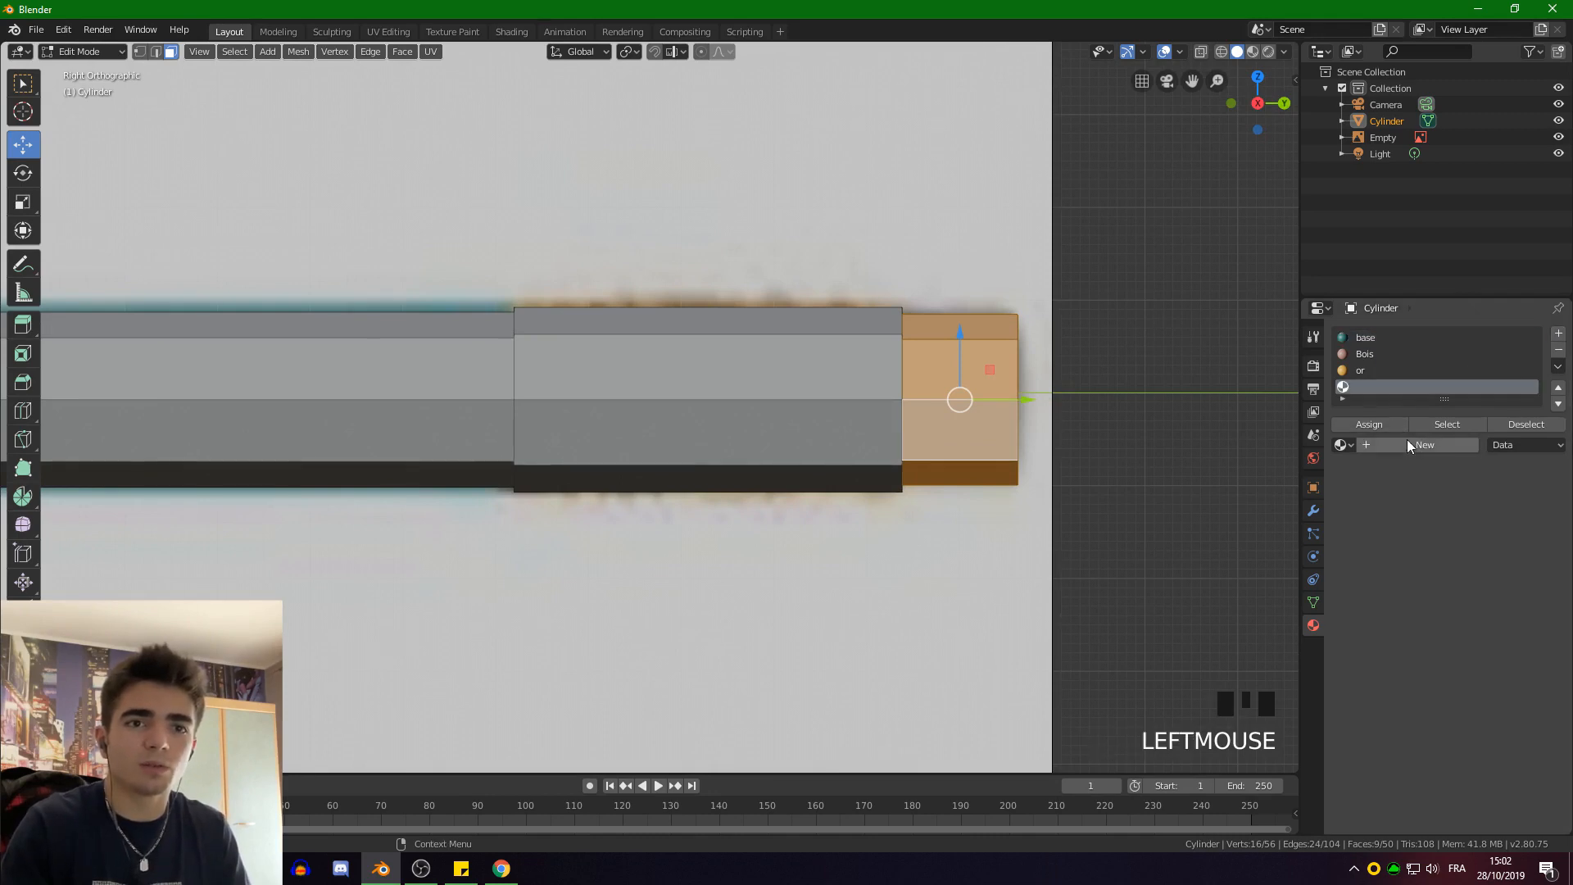
left_click(1406, 443)
left_click(1384, 447)
type("gom")
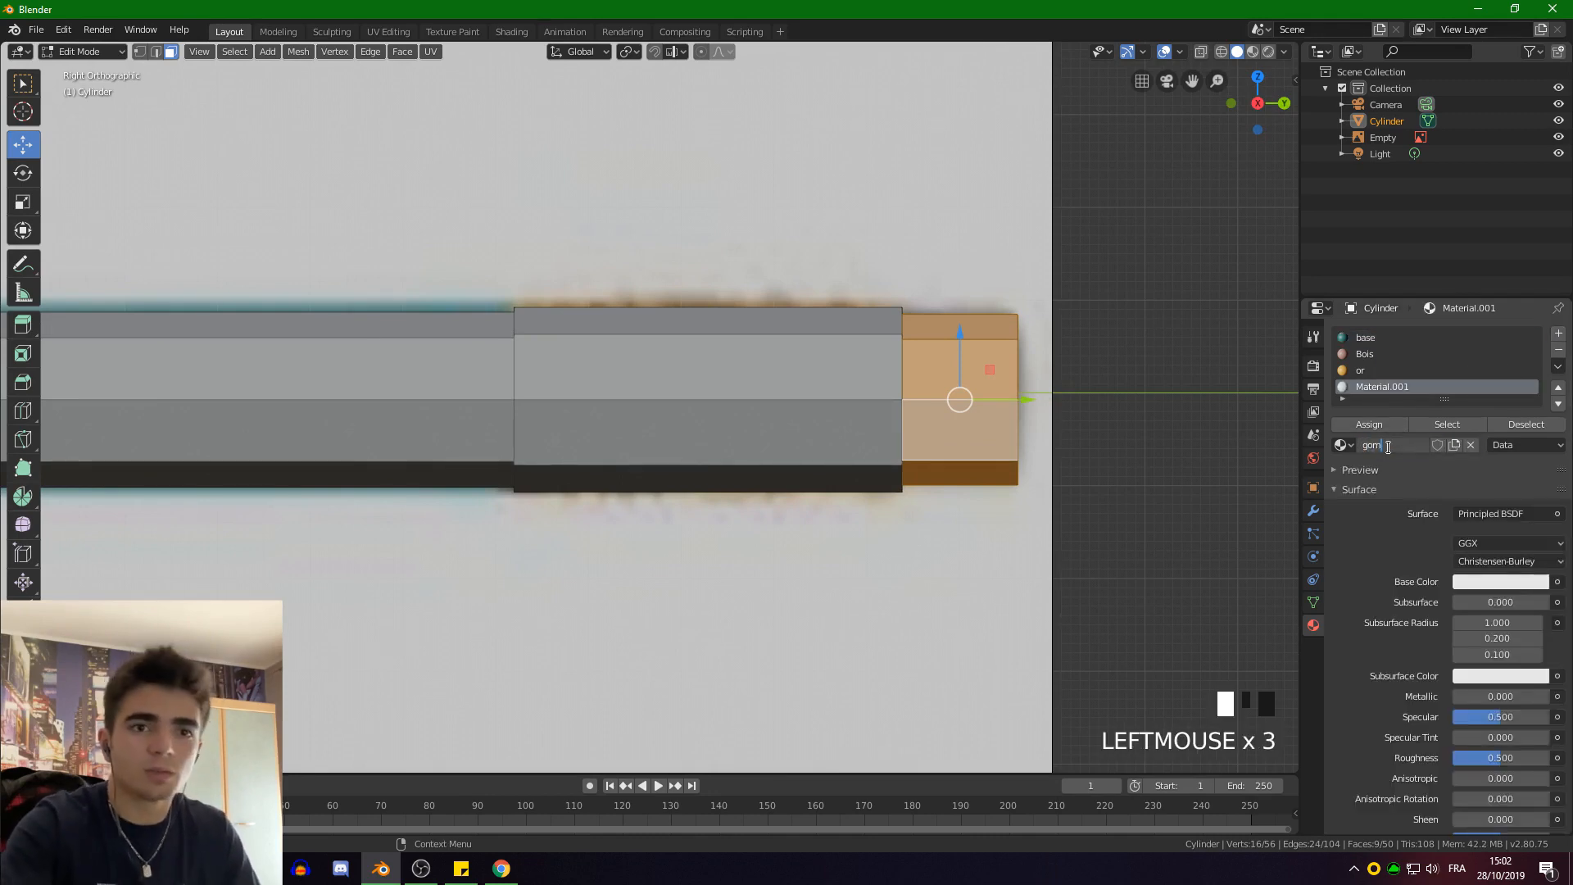
key("Return")
Make the "gom" material's Base Color white and assign the material to the selected eraser faces
left_click(1483, 581)
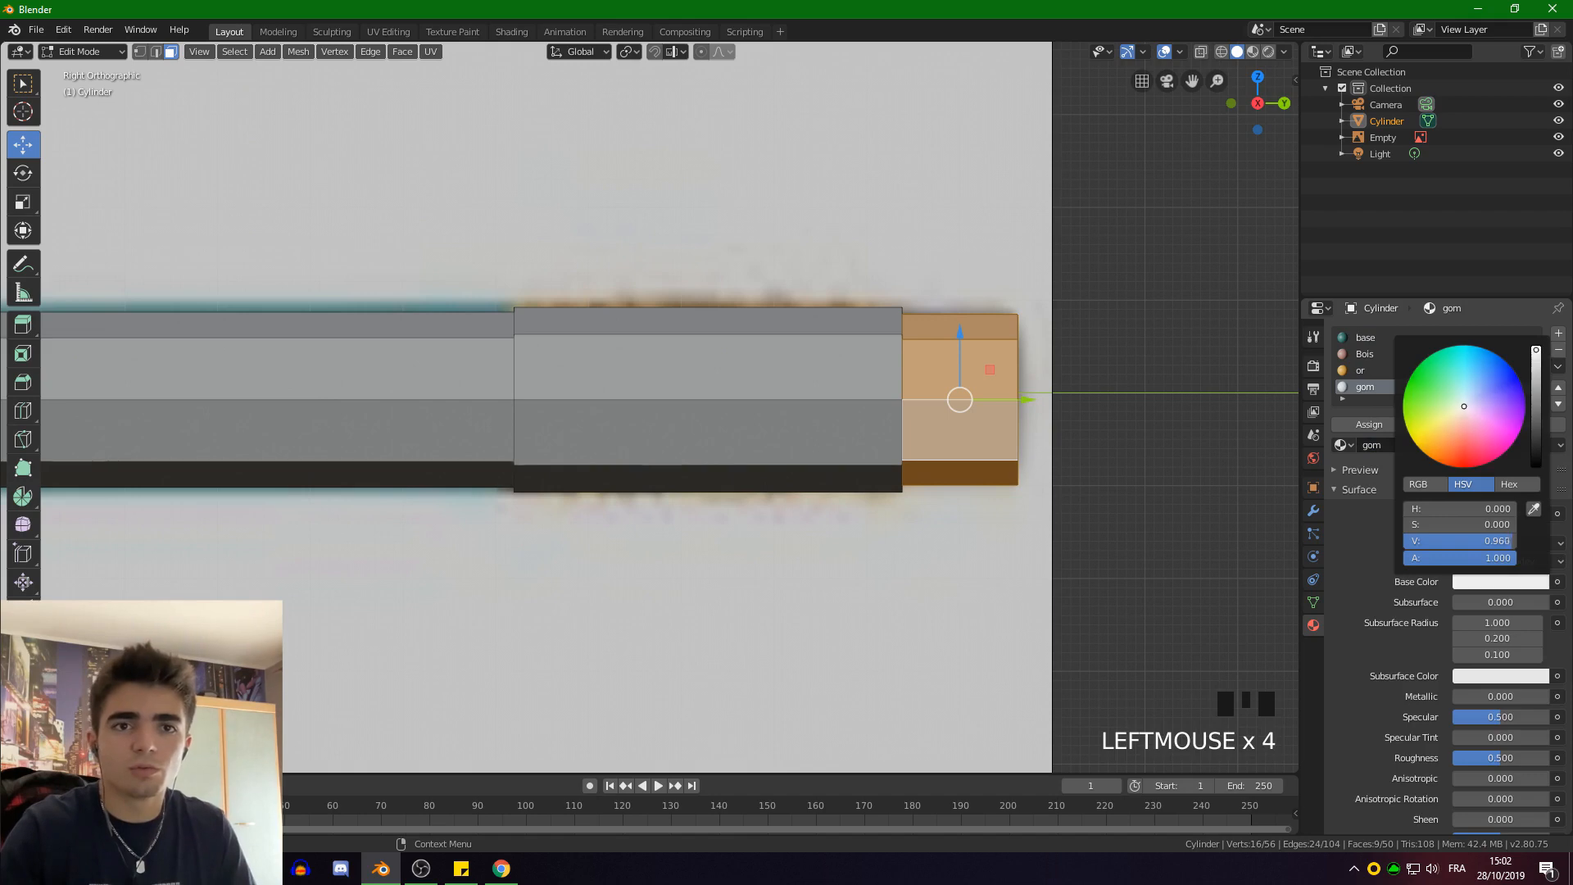
middle_click_drag(1071, 363, 957, 346, "shift")
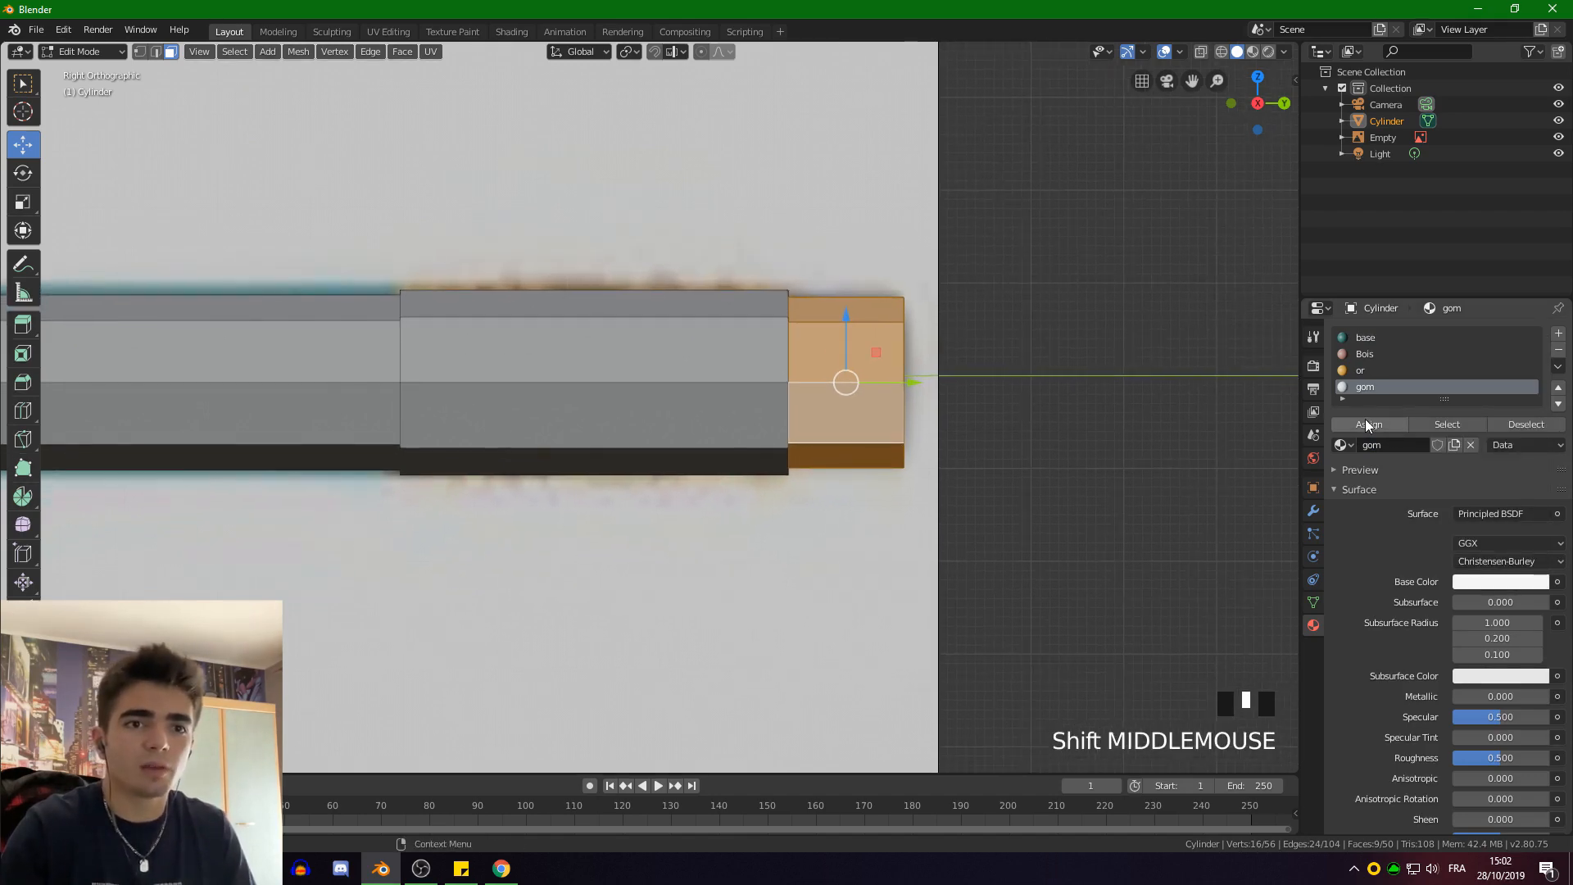
left_click(1368, 424)
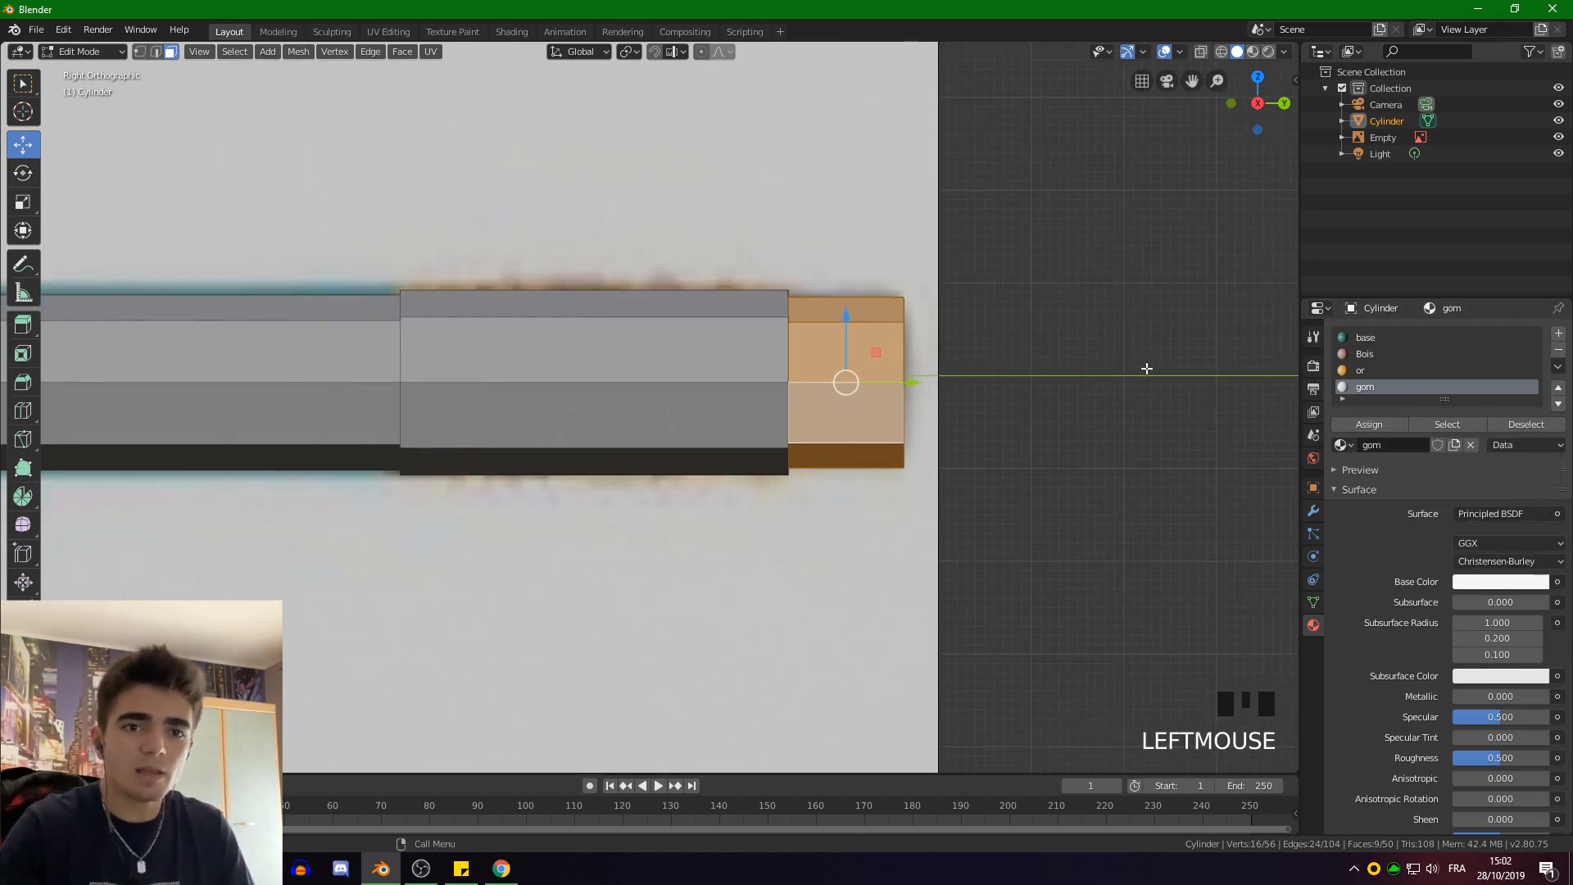
Set the "gom" material's Specular value to 0.000
scroll(1500, 574, "down", 6)
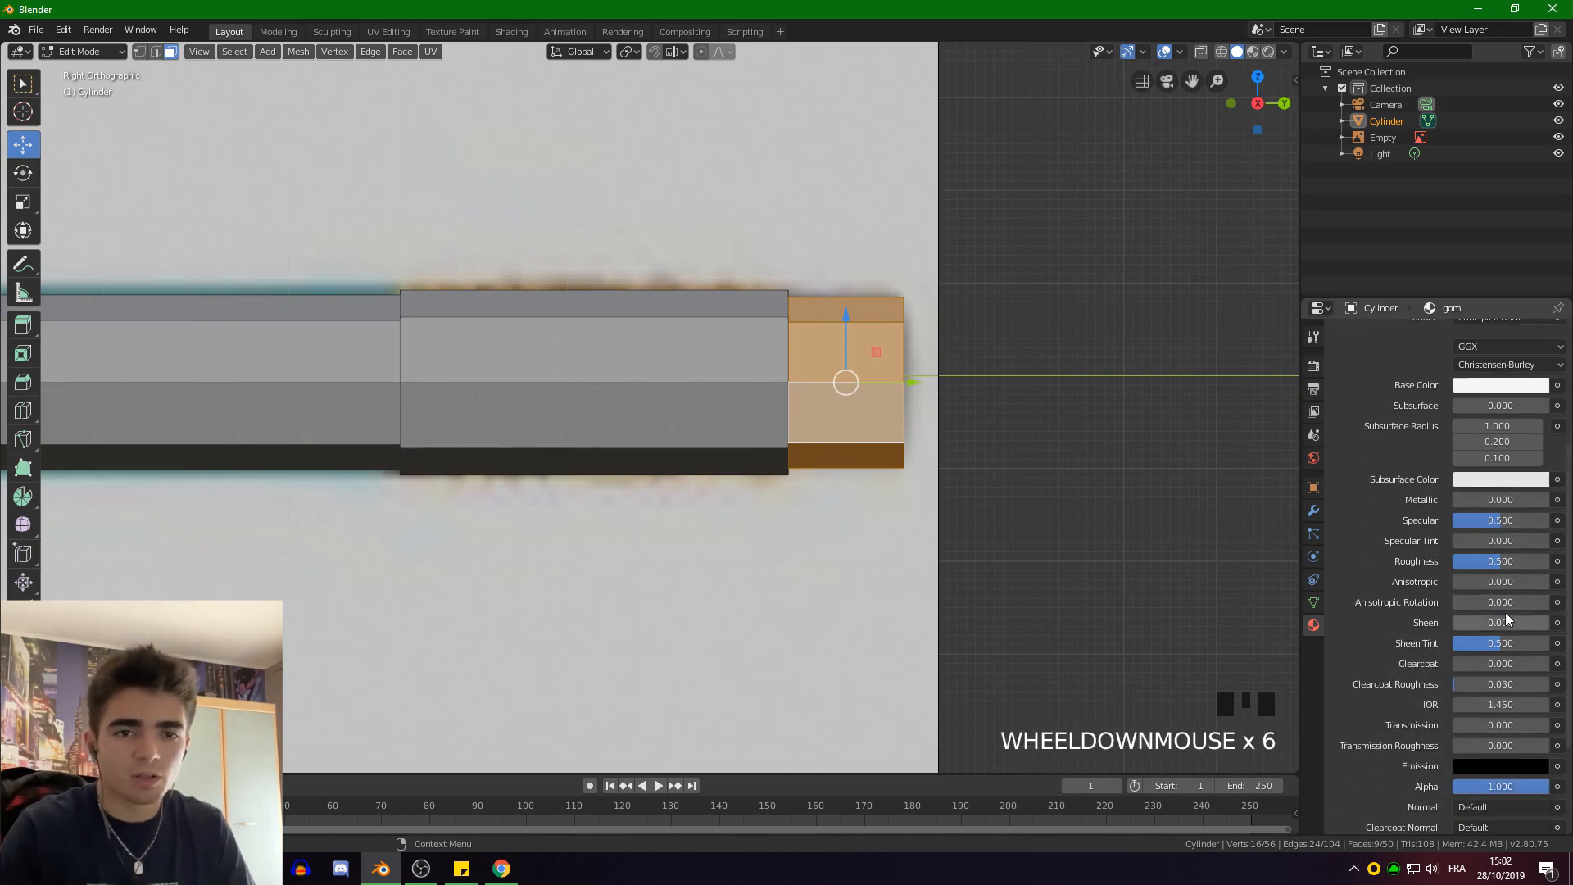
left_click_drag(1496, 525, 1442, 525)
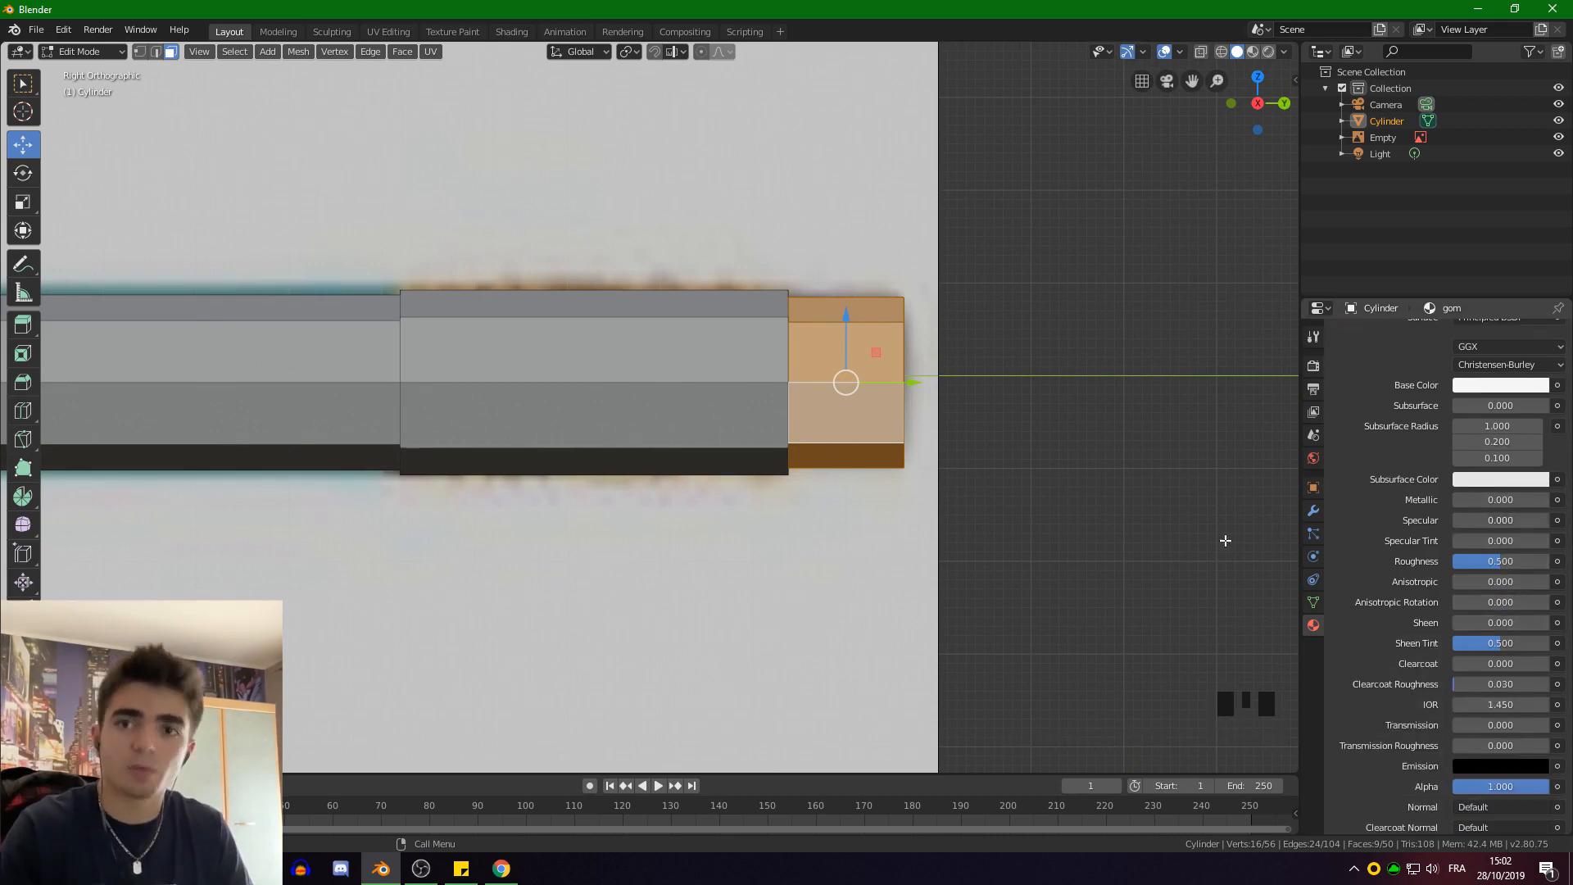
scroll(1468, 544, "up", 16)
Switch to Rendered shading and examine the material colours along the whole pencil from several angles
scroll(901, 508, "down", 5)
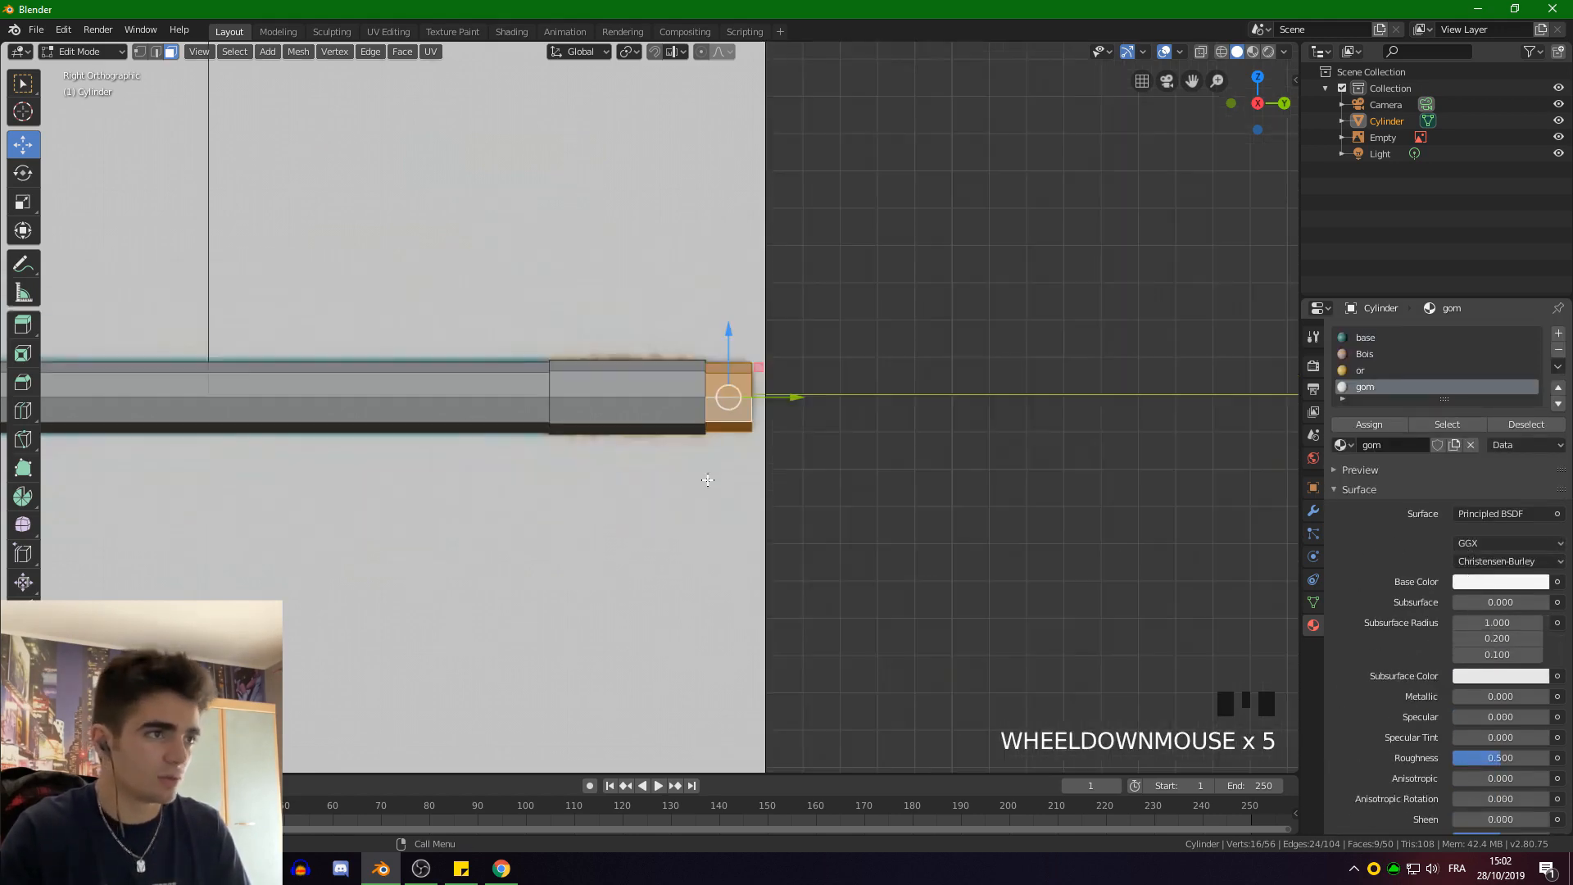
mouse_move(833, 509)
middle_mouse_down("shift")
mouse_move(955, 509)
mouse_move(352, 435)
mouse_move(520, 420)
middle_mouse_up("shift")
scroll(352, 491, "down", 3)
scroll(583, 402, "down", 5)
key("z")
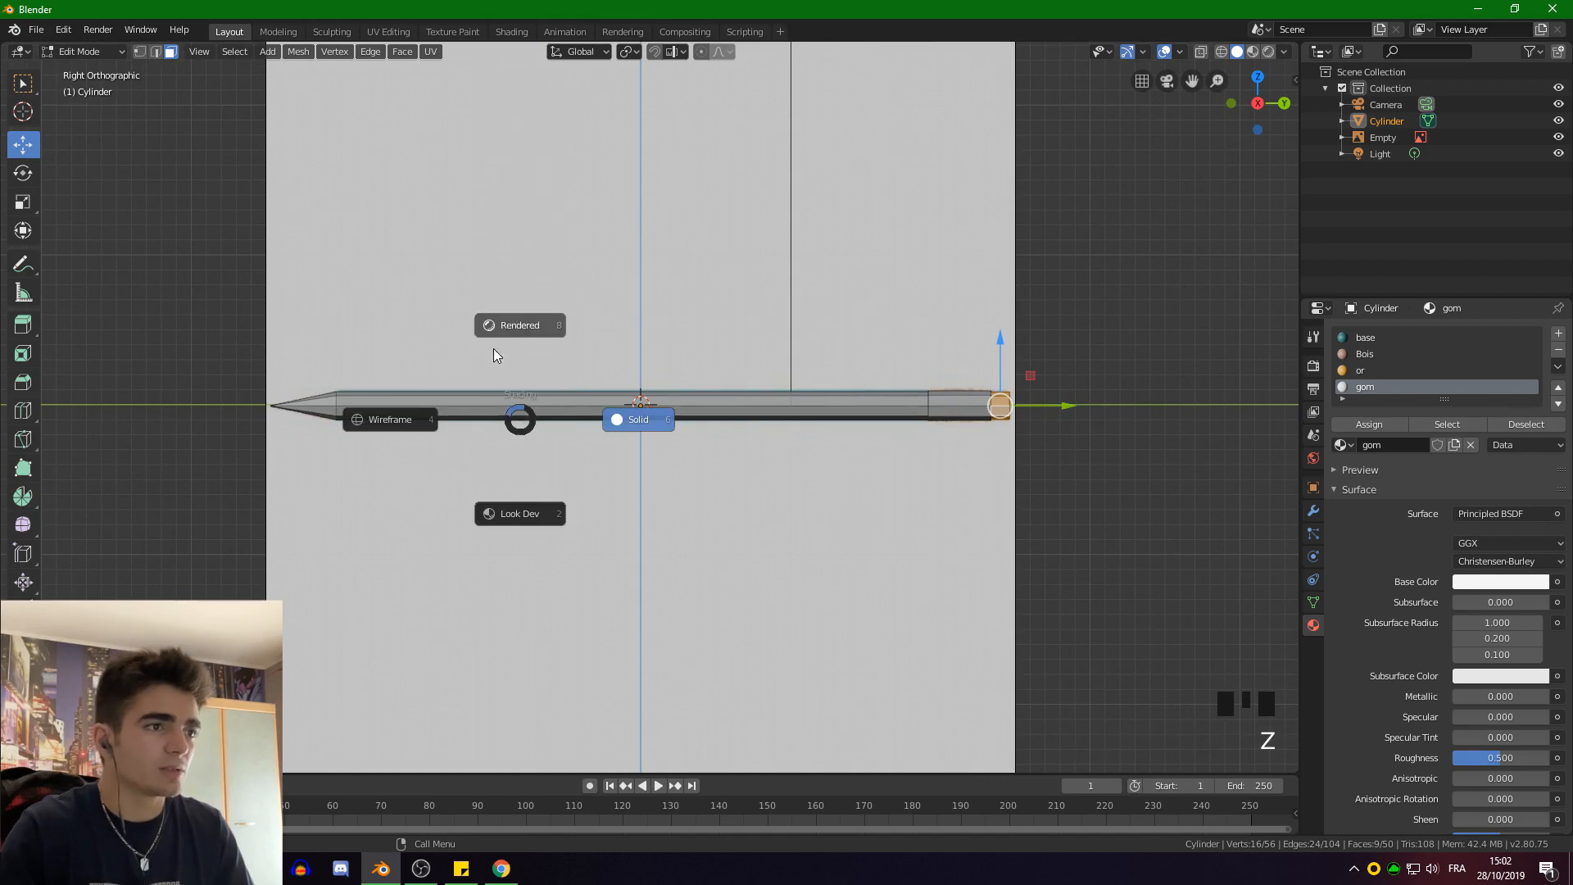
left_click(501, 323)
mouse_move(501, 324)
middle_mouse_down()
mouse_move(541, 386)
mouse_move(520, 446)
middle_mouse_up()
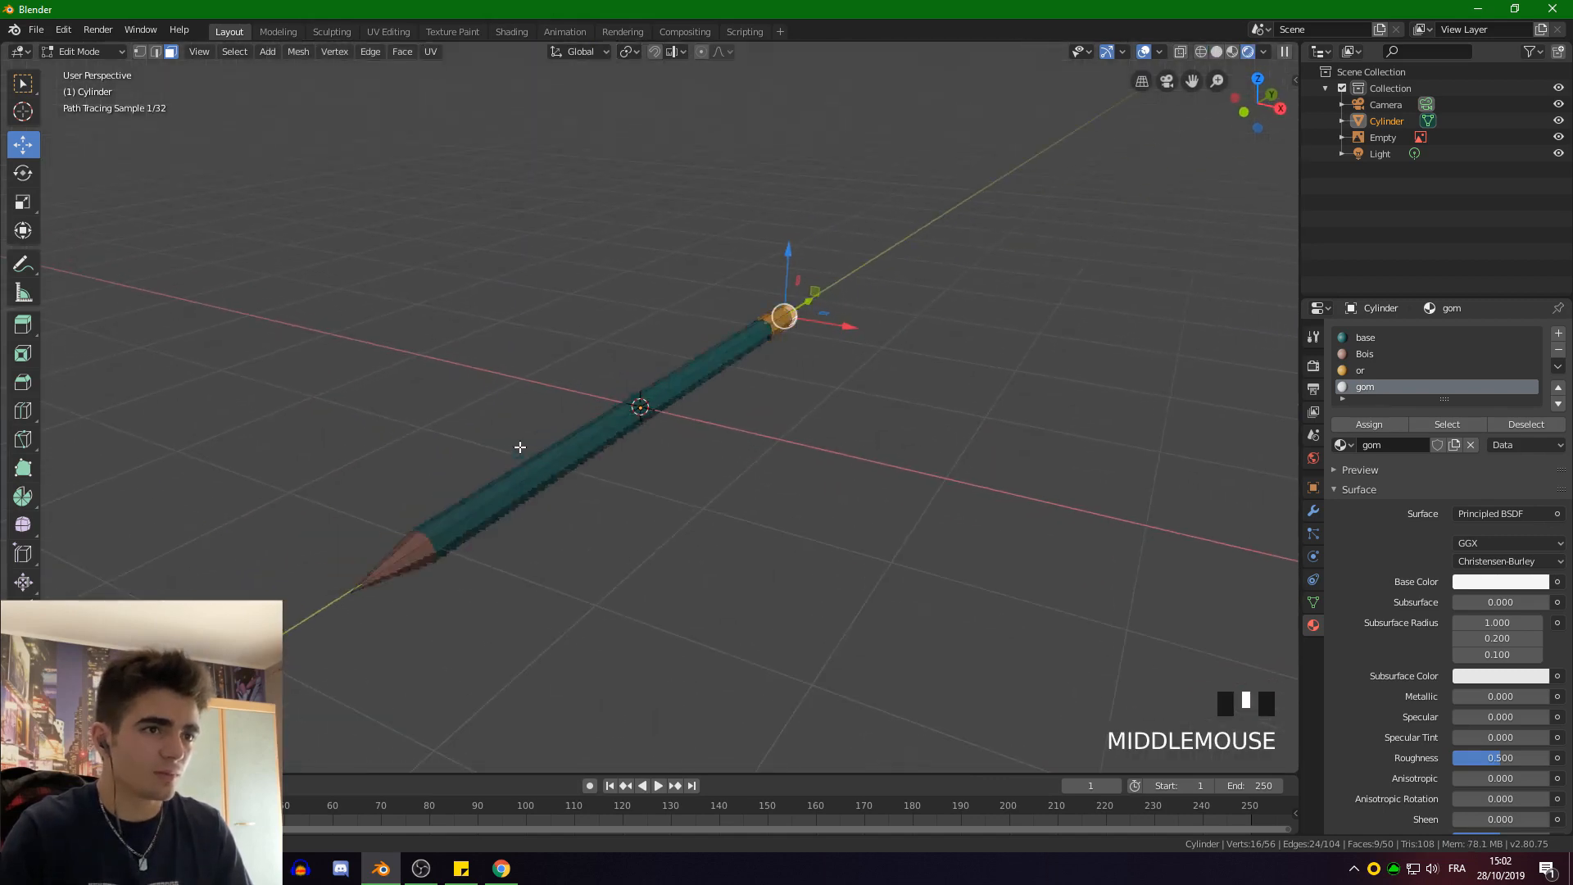
mouse_move(460, 502)
middle_mouse_down()
mouse_move(435, 491)
mouse_move(622, 481)
mouse_move(516, 473)
mouse_move(428, 495)
middle_mouse_up()
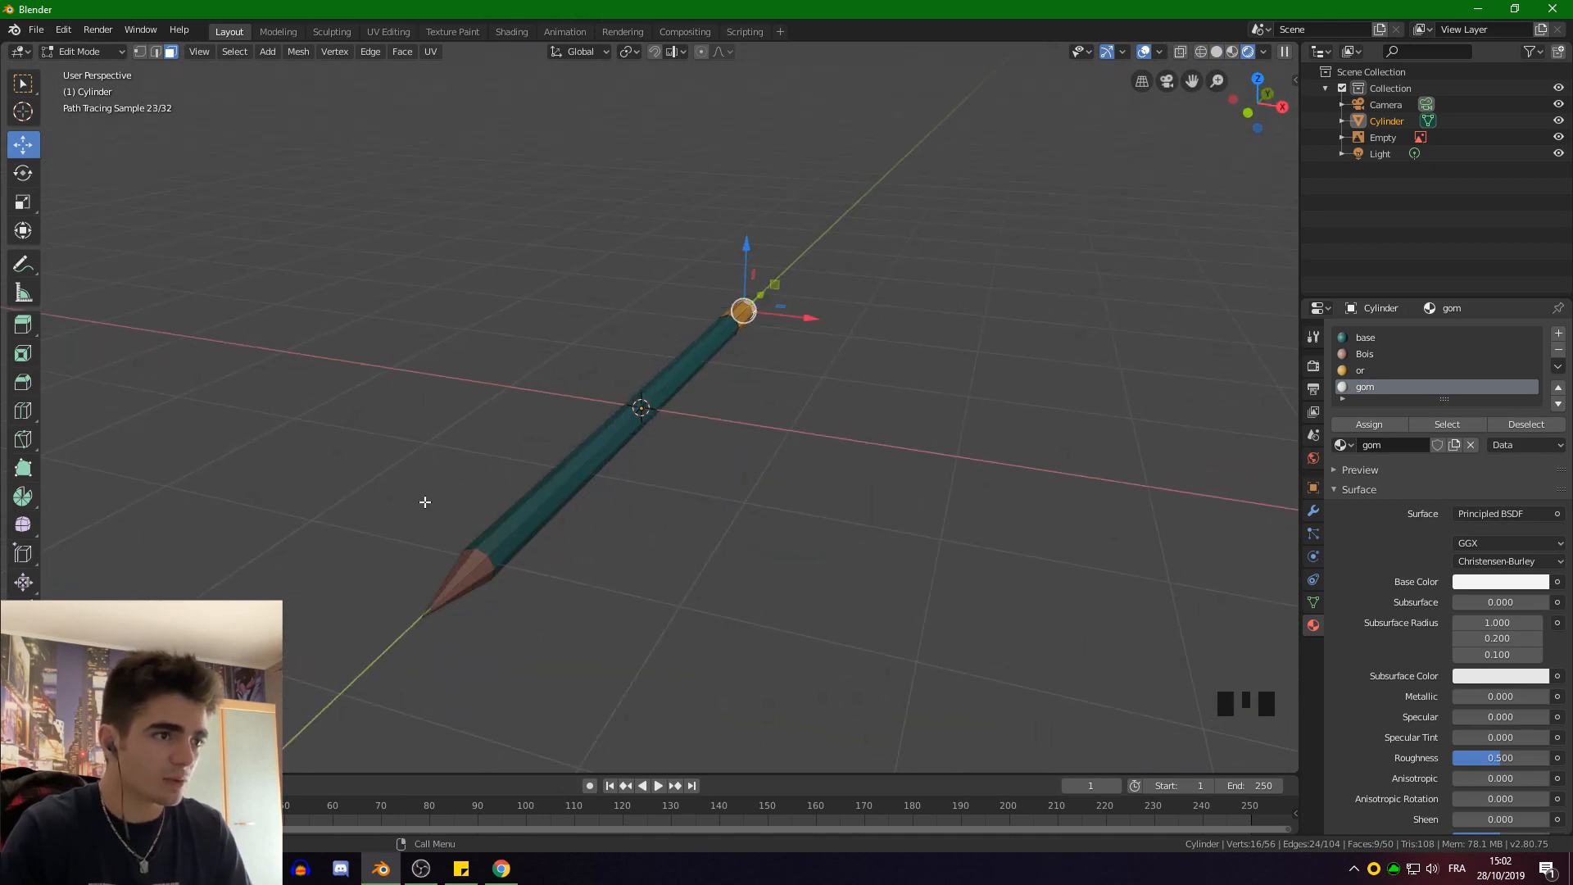
middle_click_drag(618, 625, 491, 618)
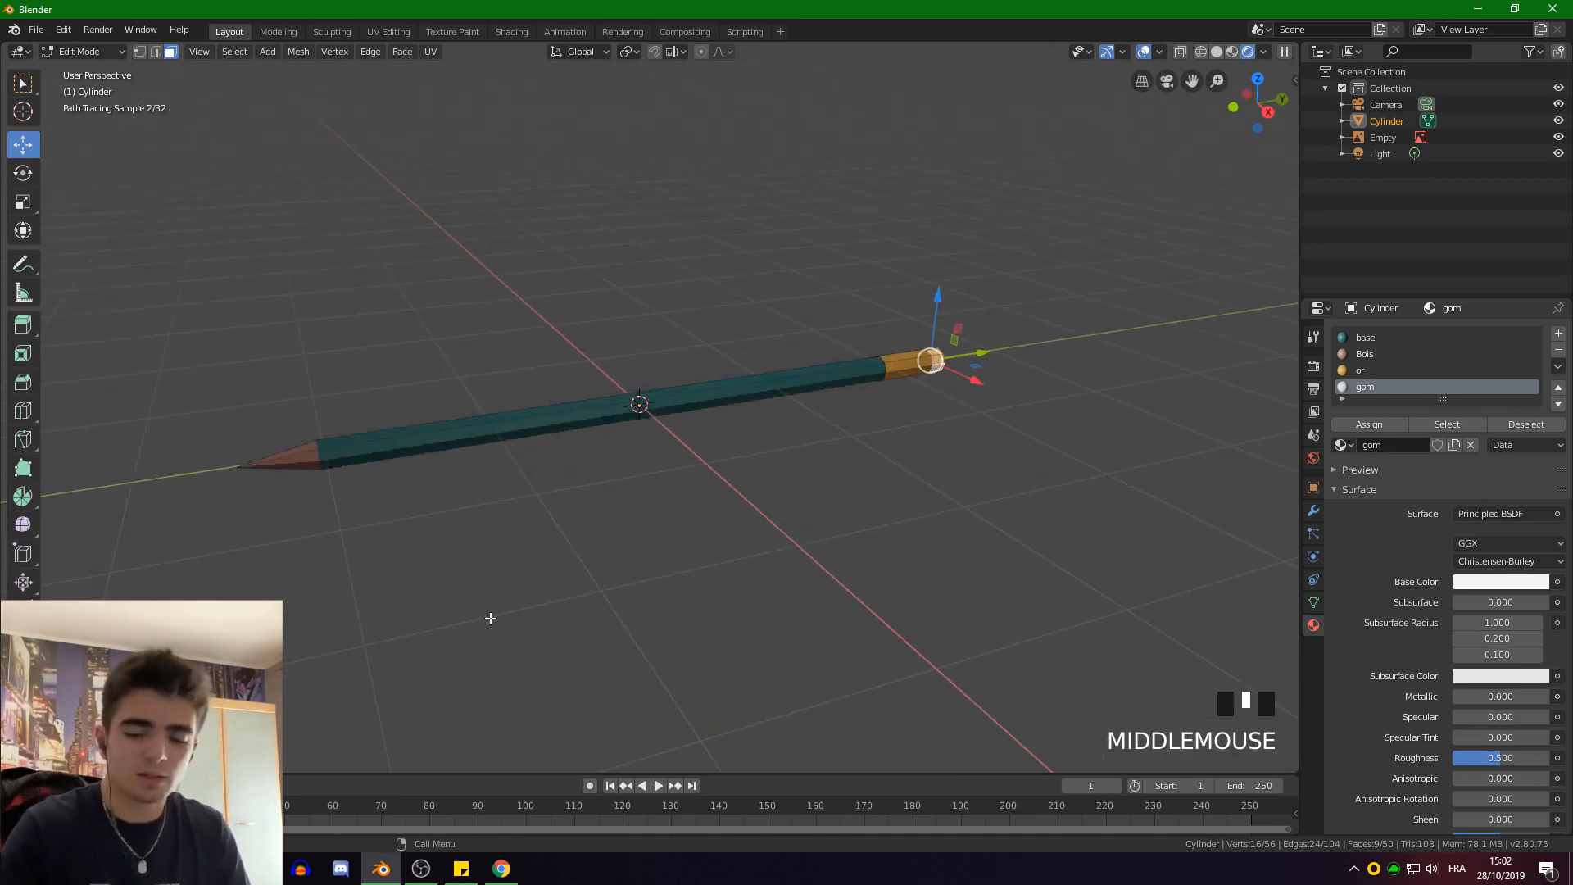
Return to the right side view in Wireframe shading and add a loop cut around the sharpened cone where the lead meets the wood
left_click(1268, 111)
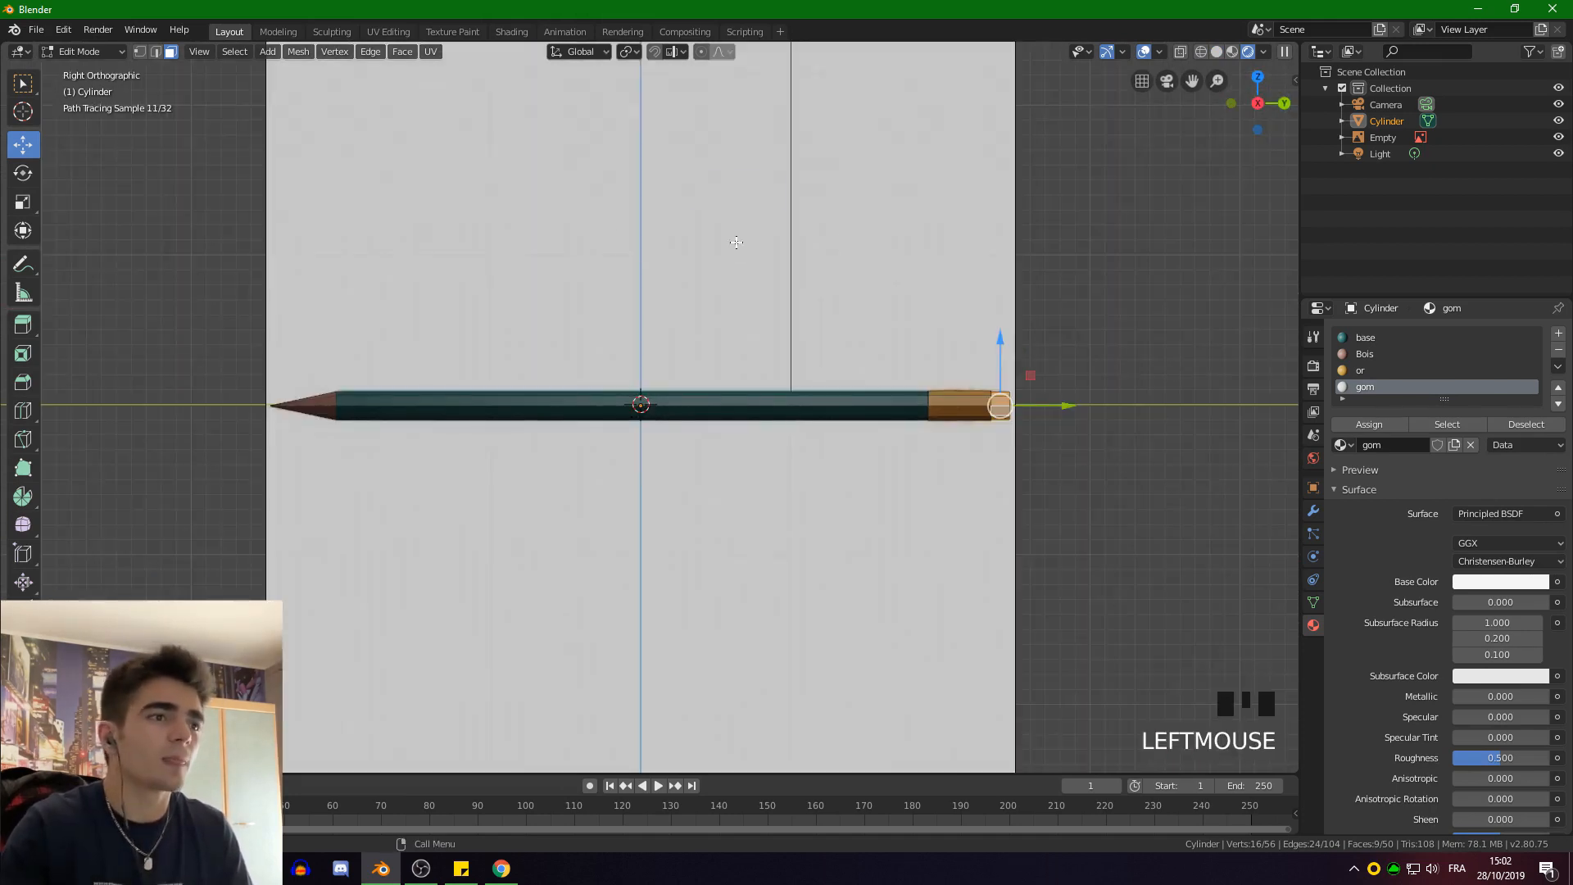
key("z")
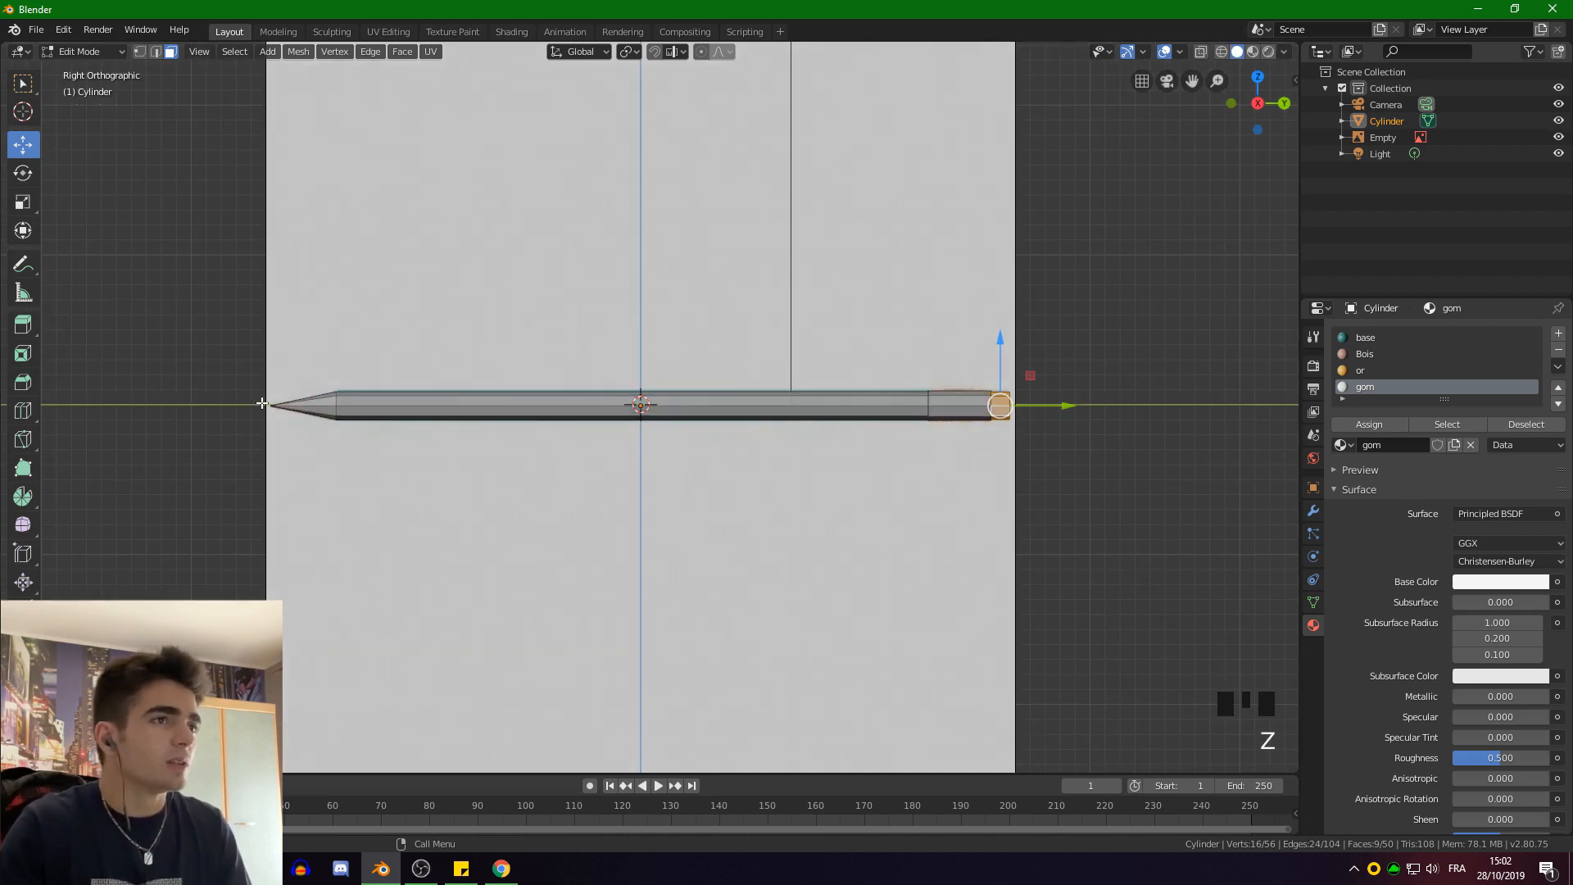
key("z")
left_click(271, 386)
scroll(284, 402, "up", 3)
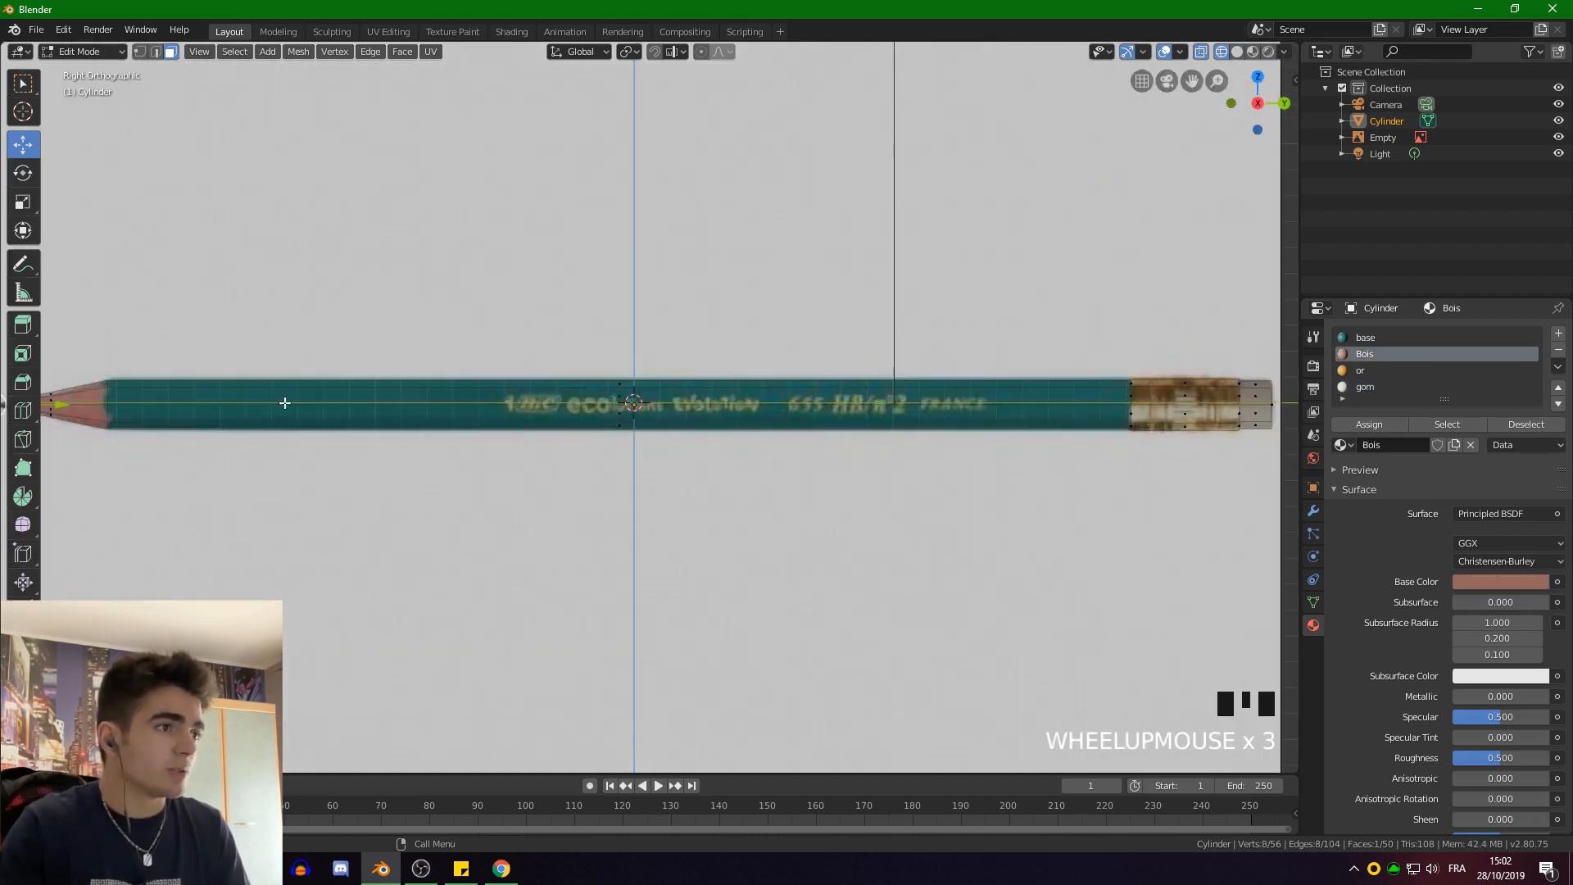
middle_click_drag(285, 402, 741, 404, "shift")
scroll(597, 443, "up", 6)
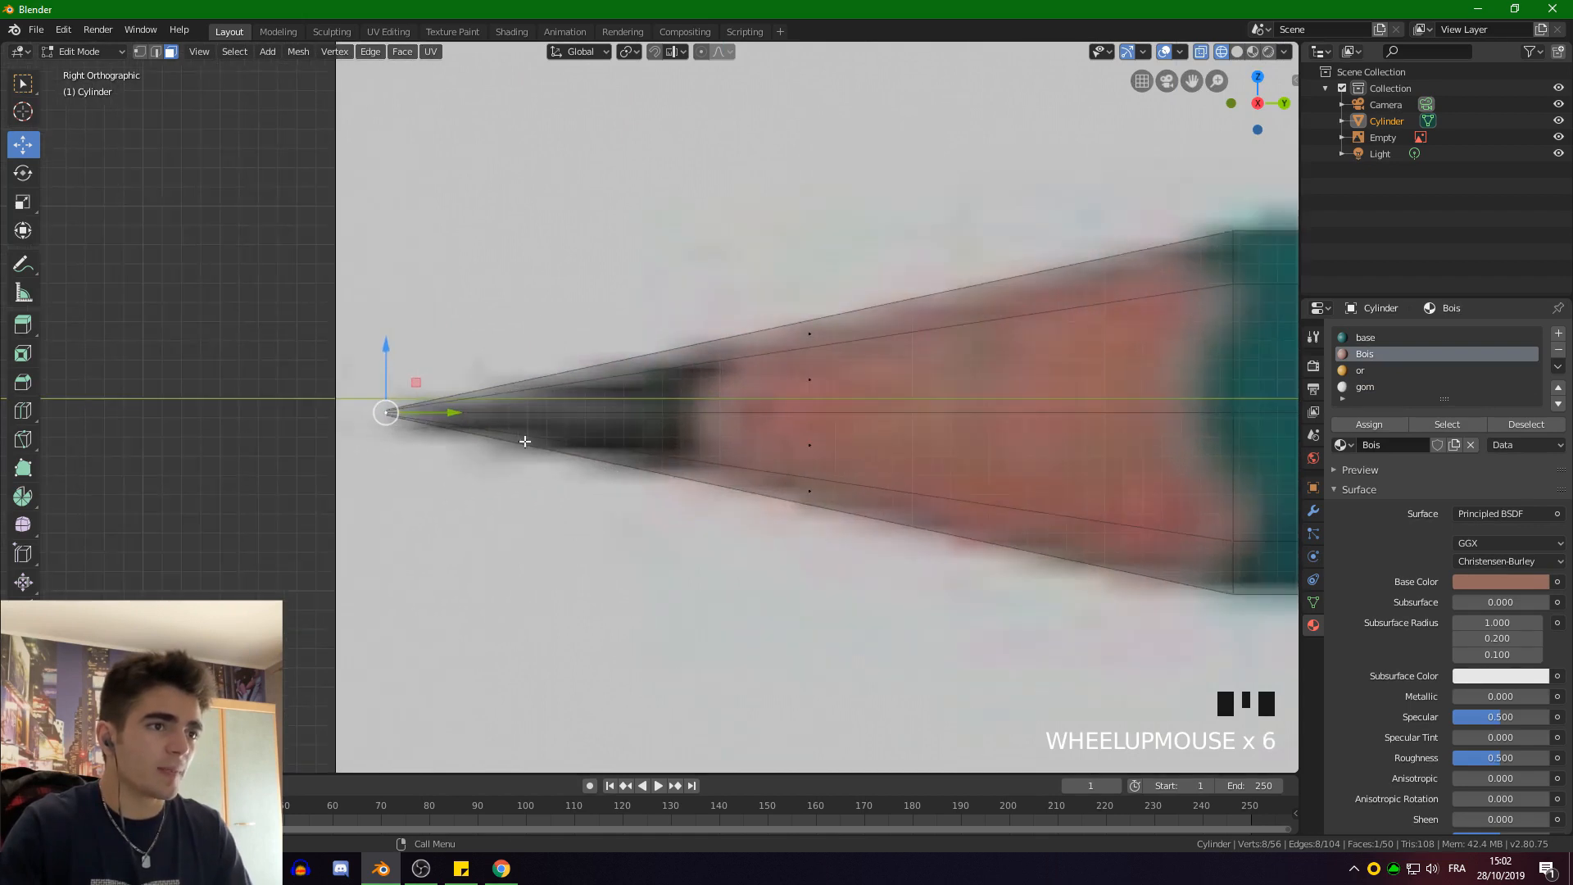
key("ctrl+r")
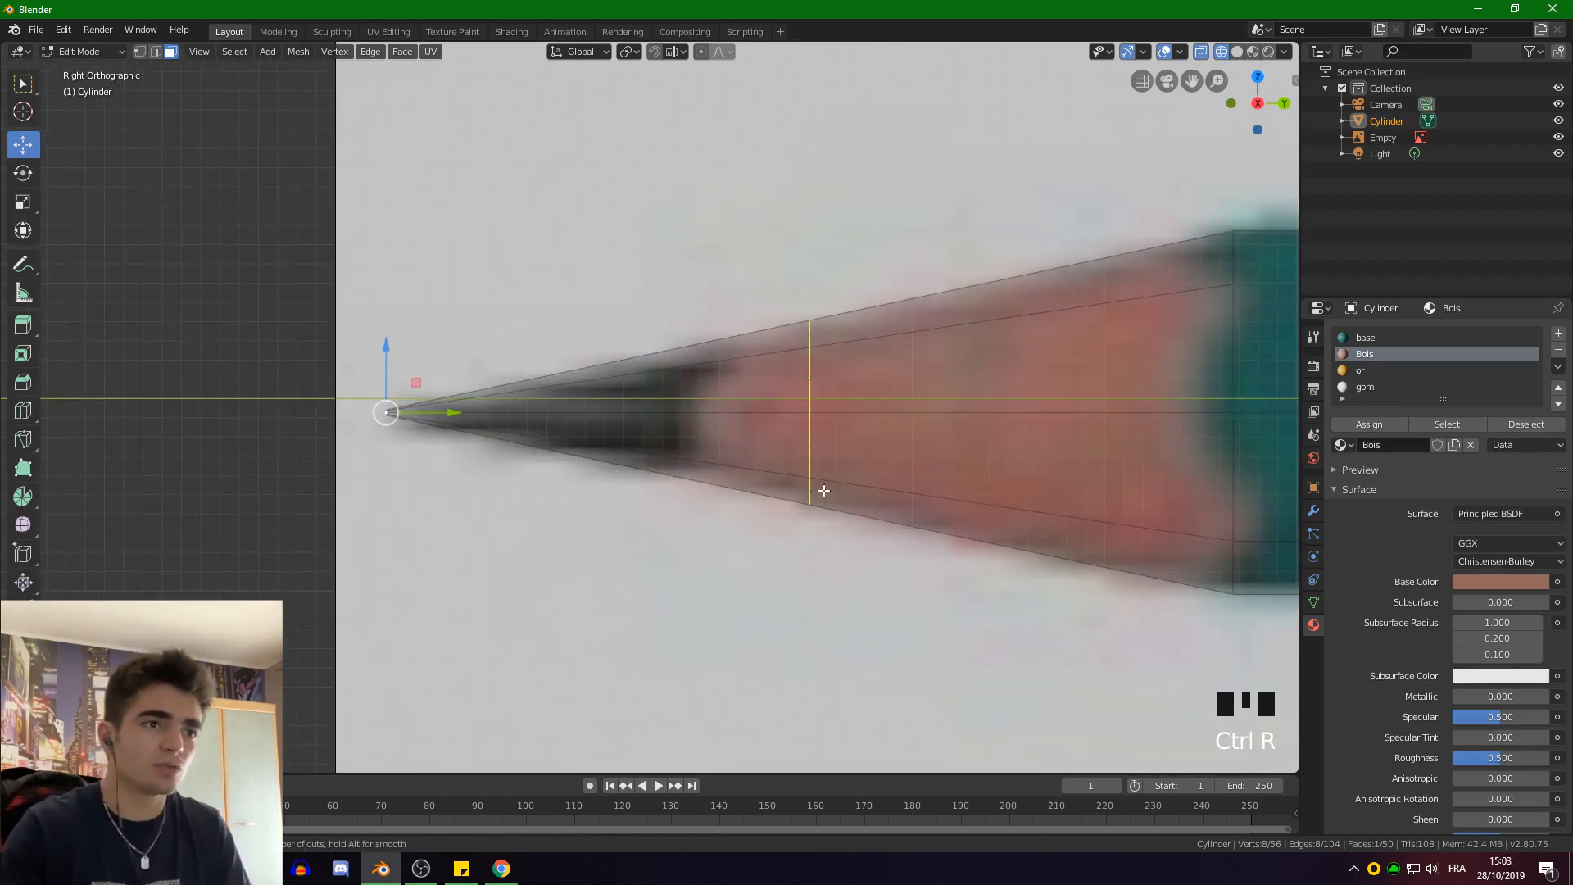
left_click(840, 445)
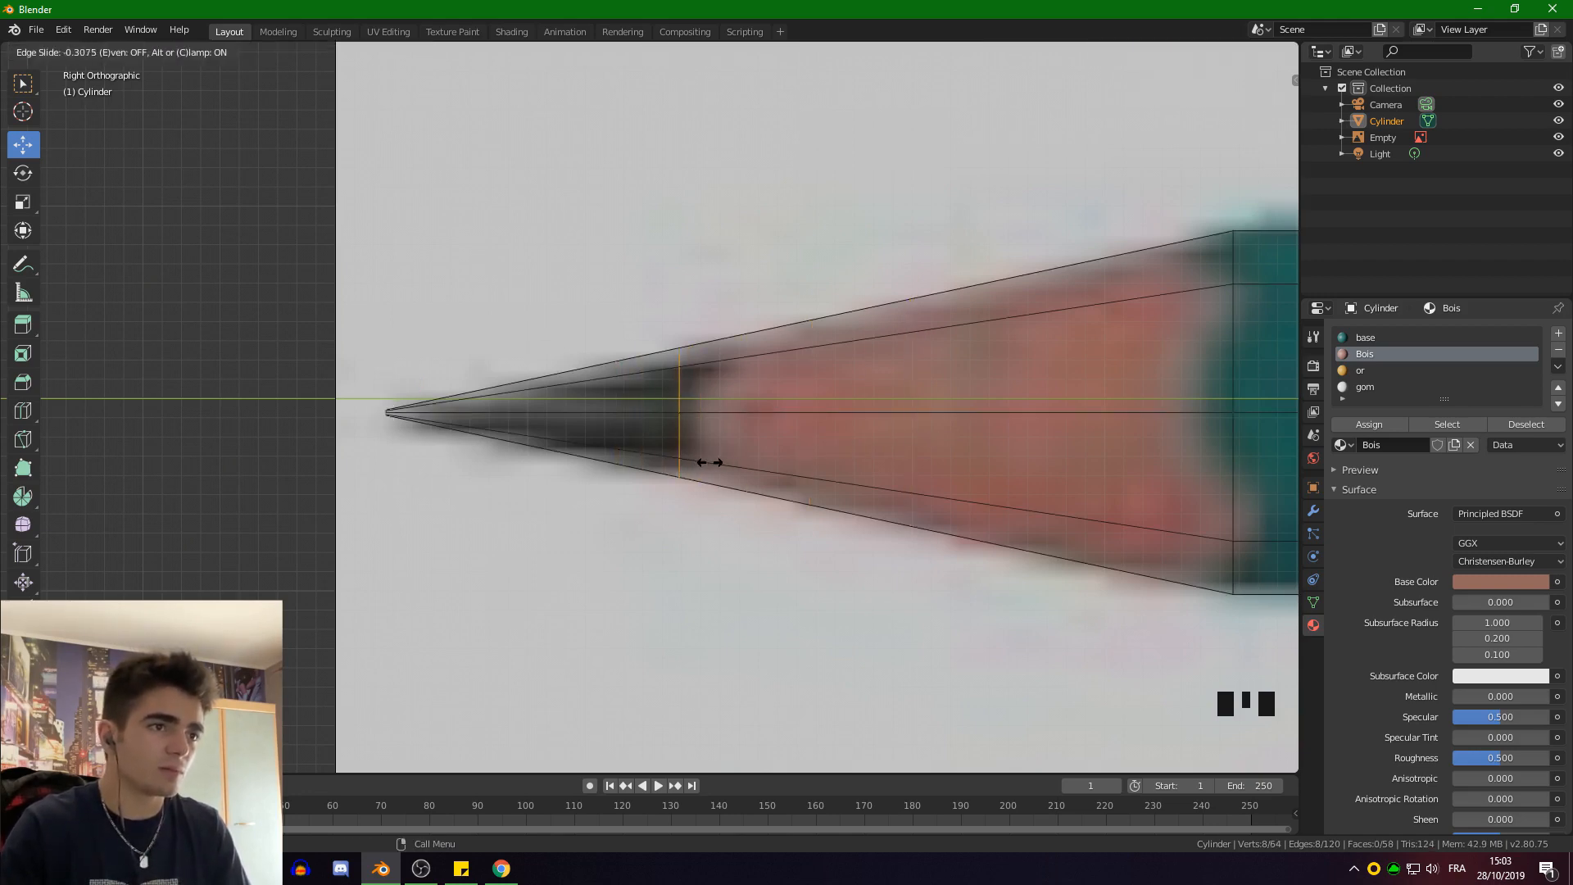
left_click(715, 460)
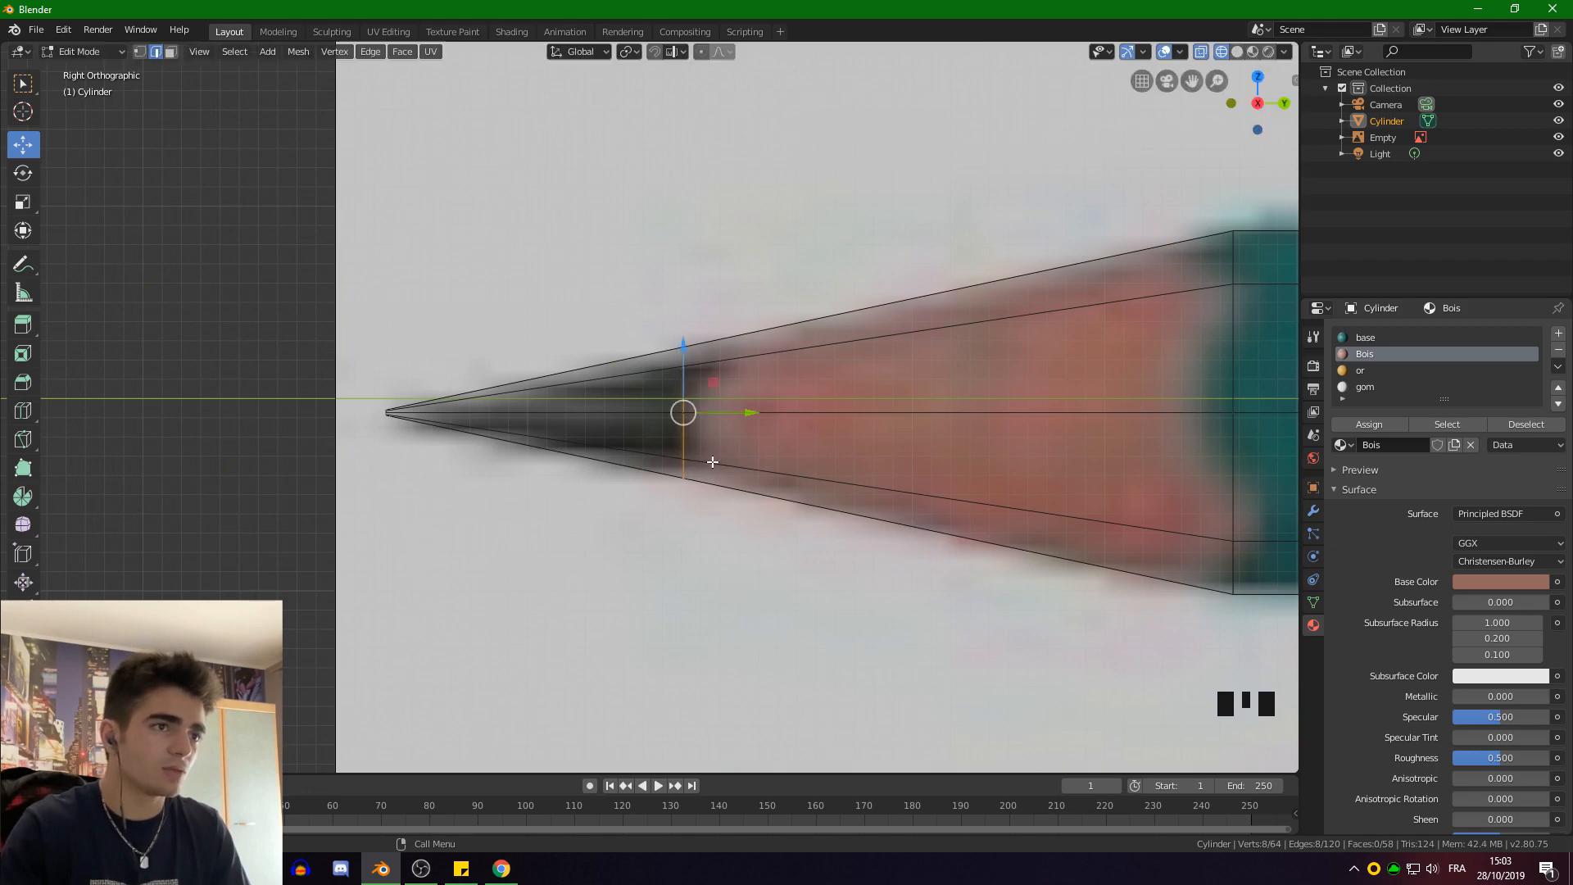
Switch to face selection and select the ring of faces forming the pencil's lead tip, in the right side view
scroll(553, 436, "down", 3)
left_click(633, 436)
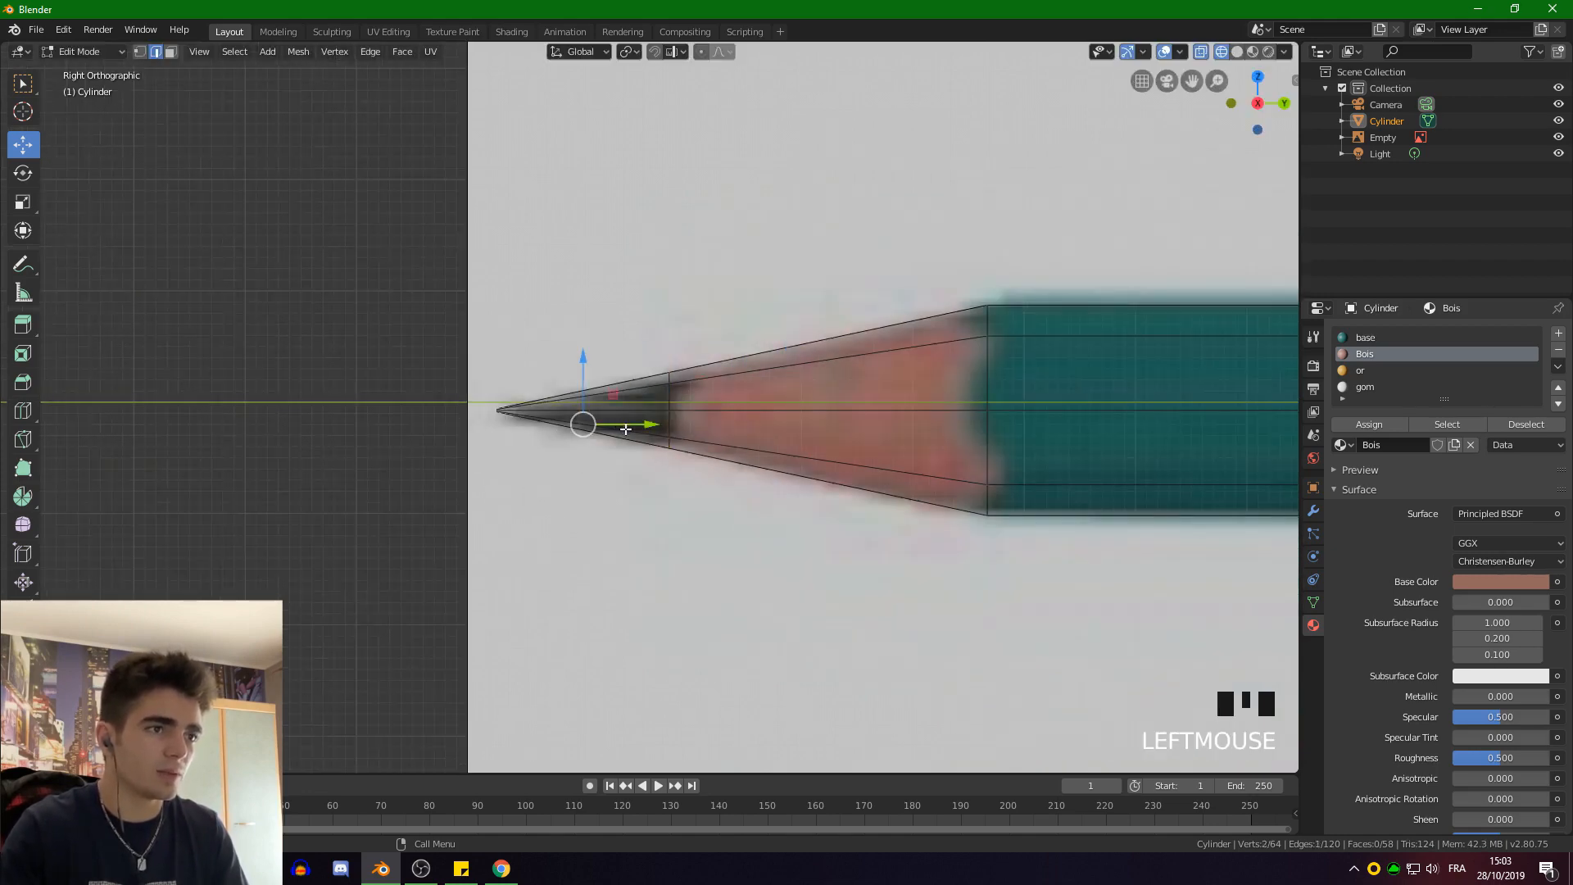
left_click(621, 411)
left_click(657, 391)
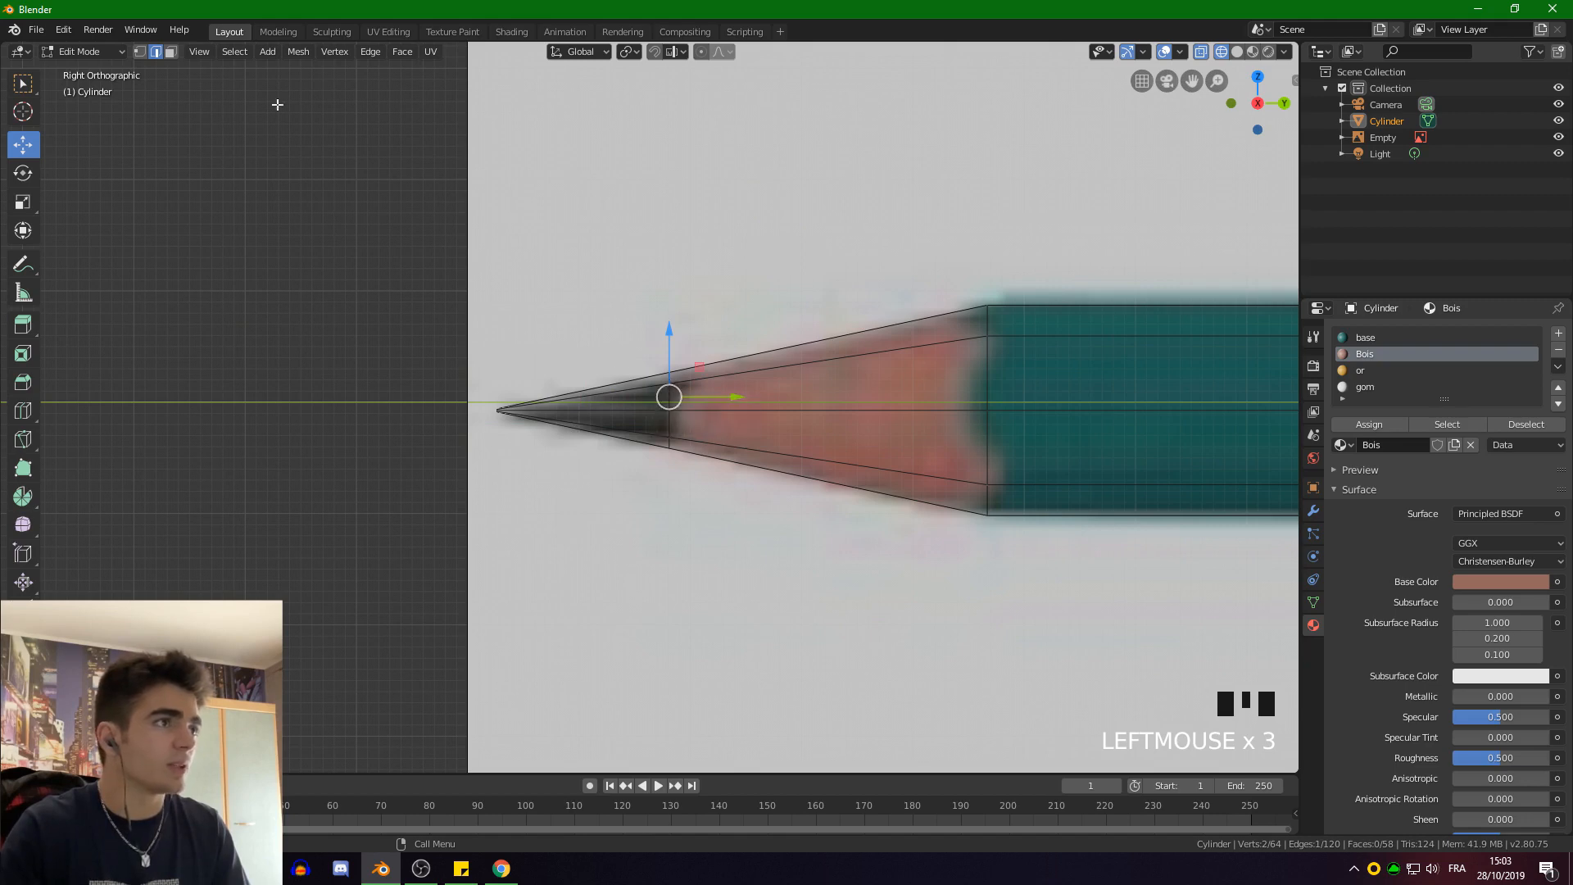
left_click(172, 53)
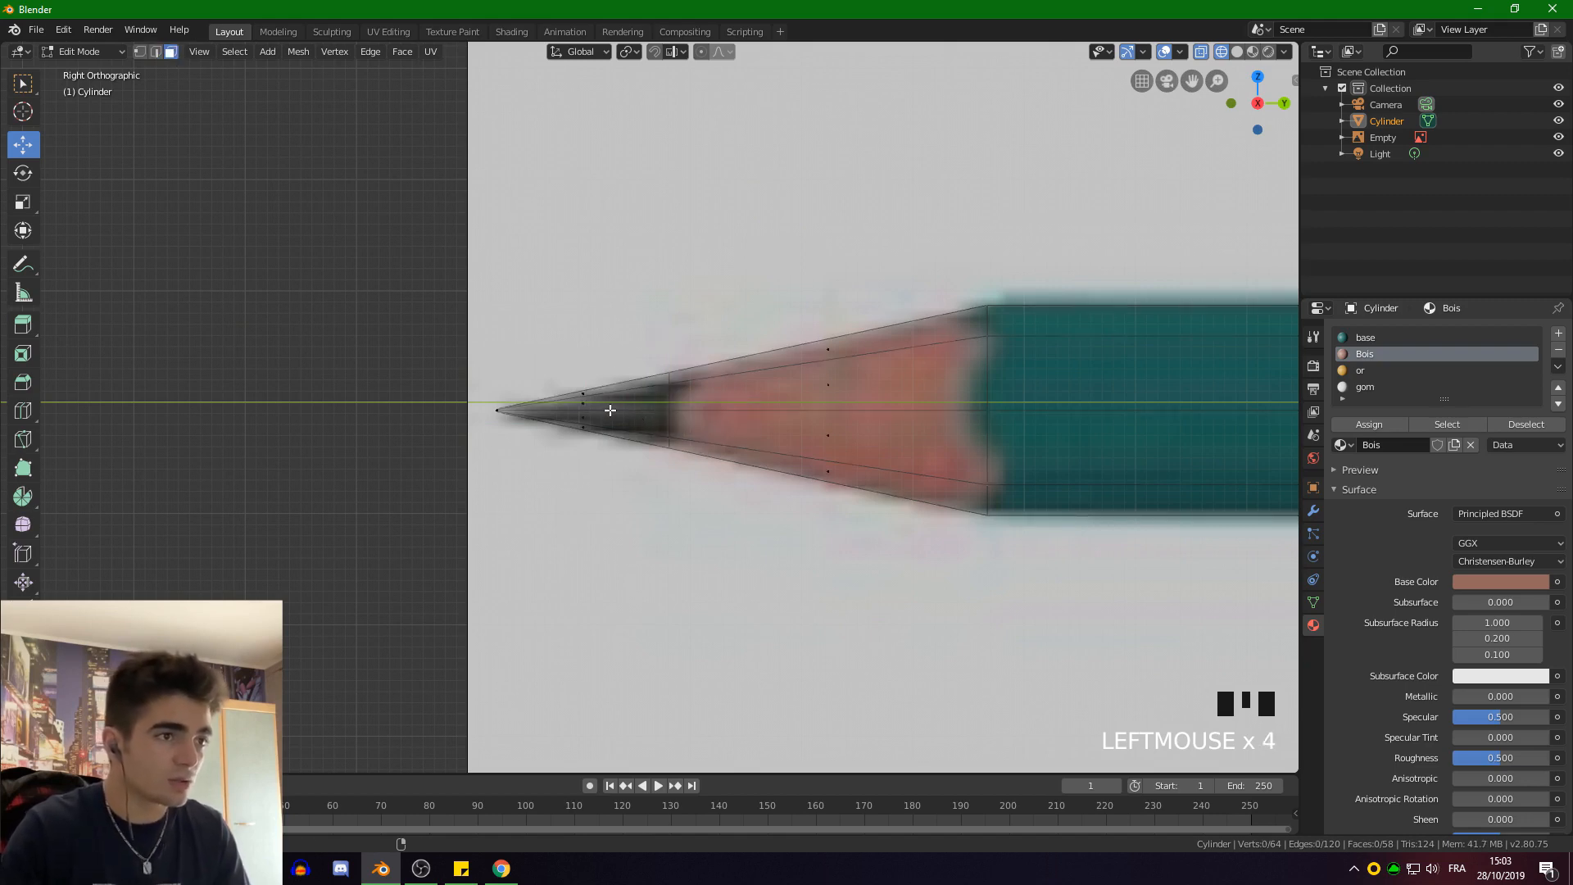
left_click(609, 409, "alt+shift")
mouse_move(610, 410)
middle_mouse_down()
mouse_move(686, 485)
mouse_move(472, 407)
middle_mouse_up()
key("KP_3")
Add a fifth material to the pencil and name it "mine"
scroll(648, 442, "down", 1)
left_click(1558, 334)
left_click(1399, 456)
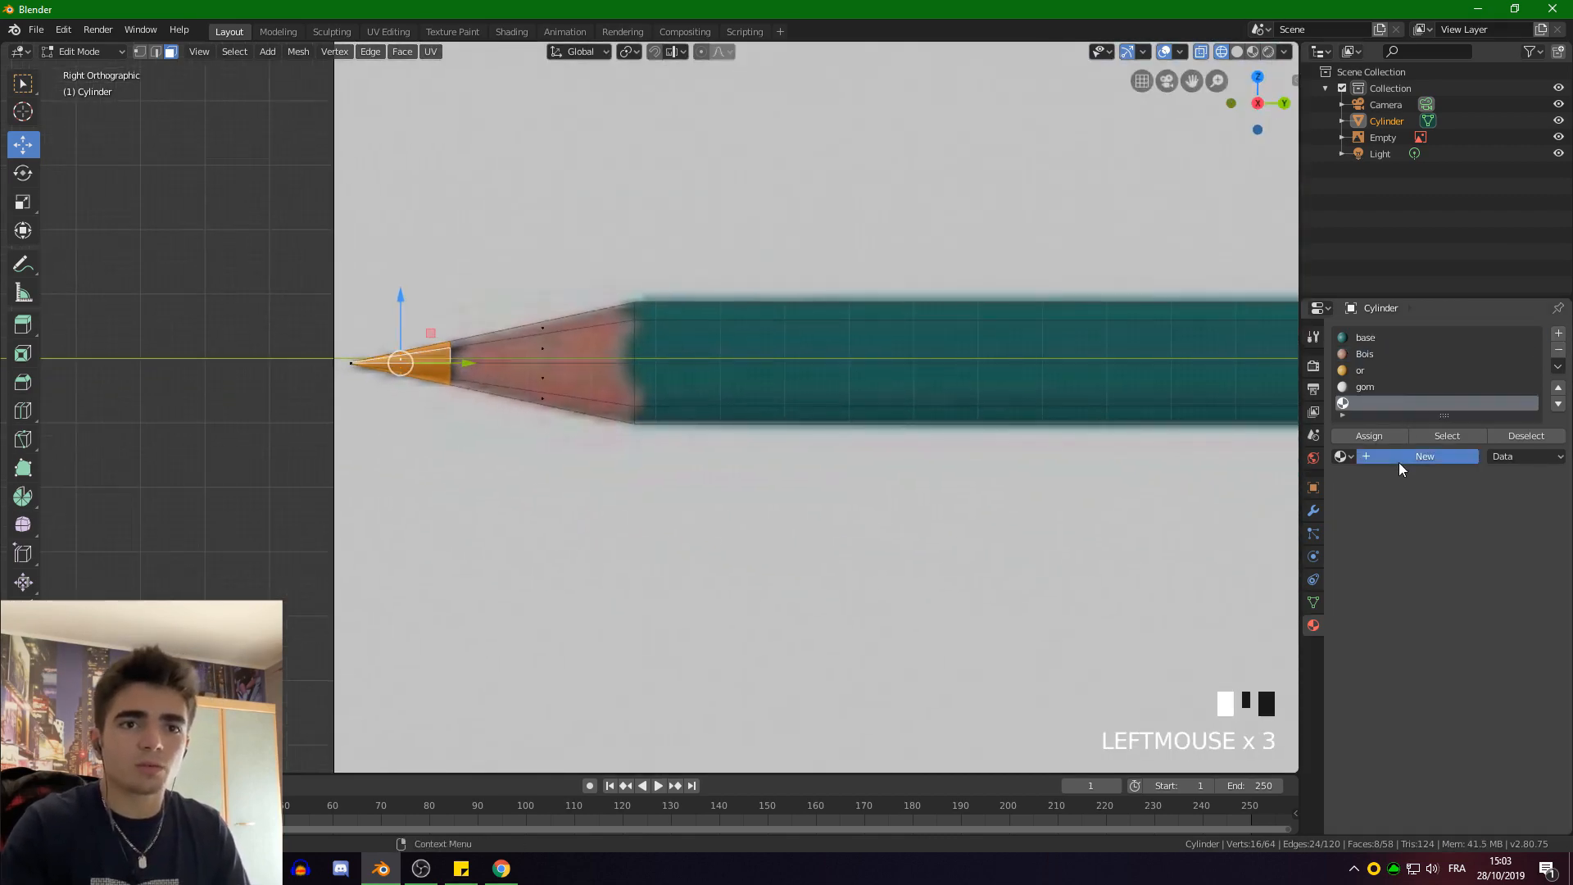
left_click(1376, 456)
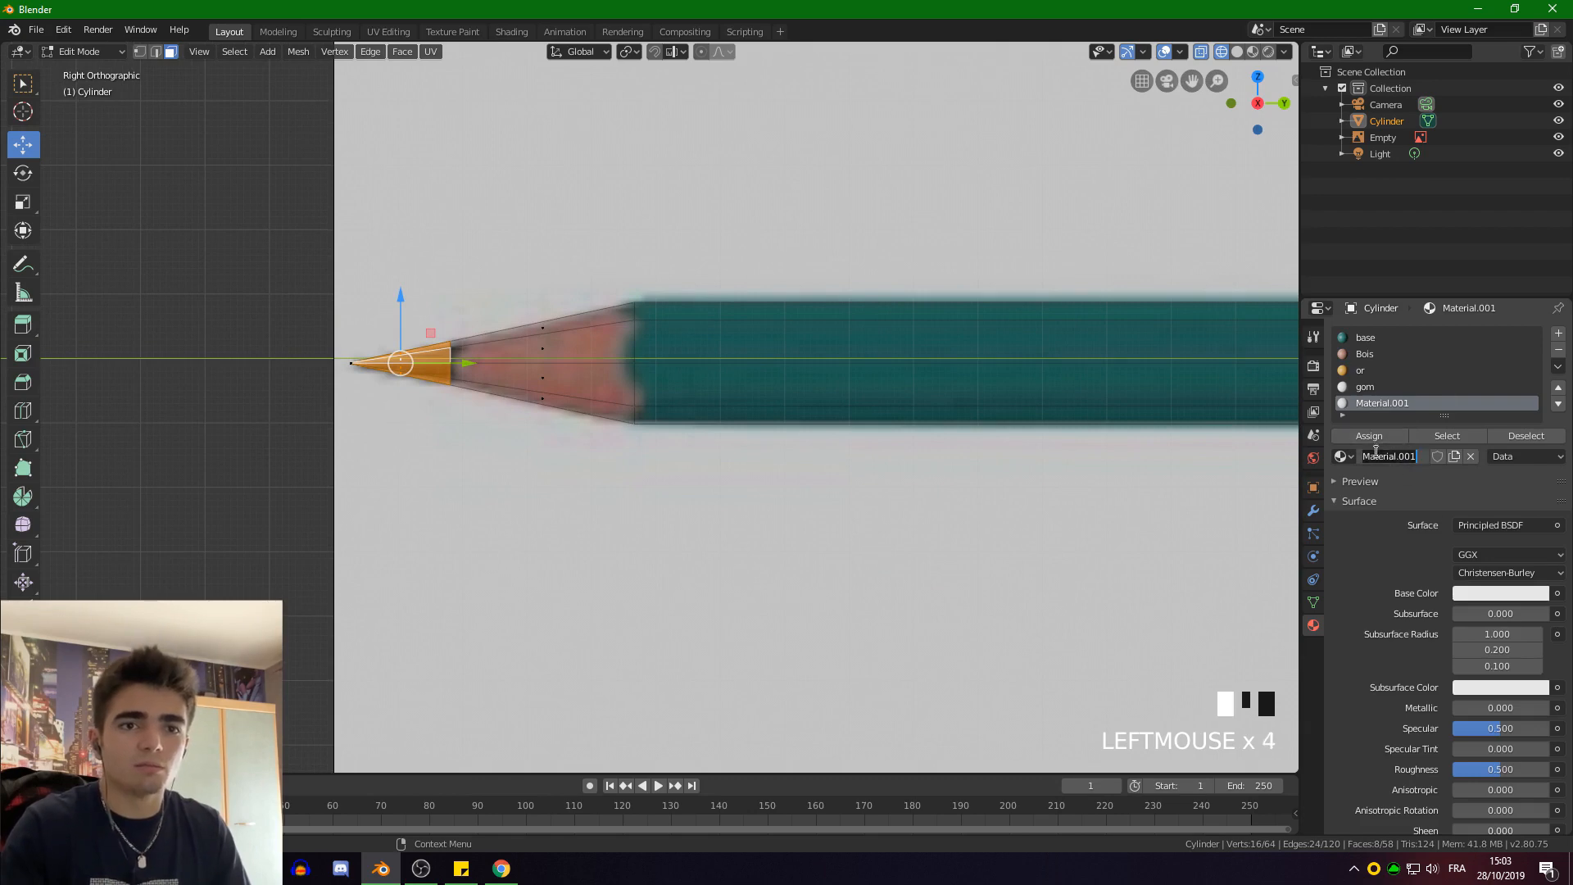
type("mine")
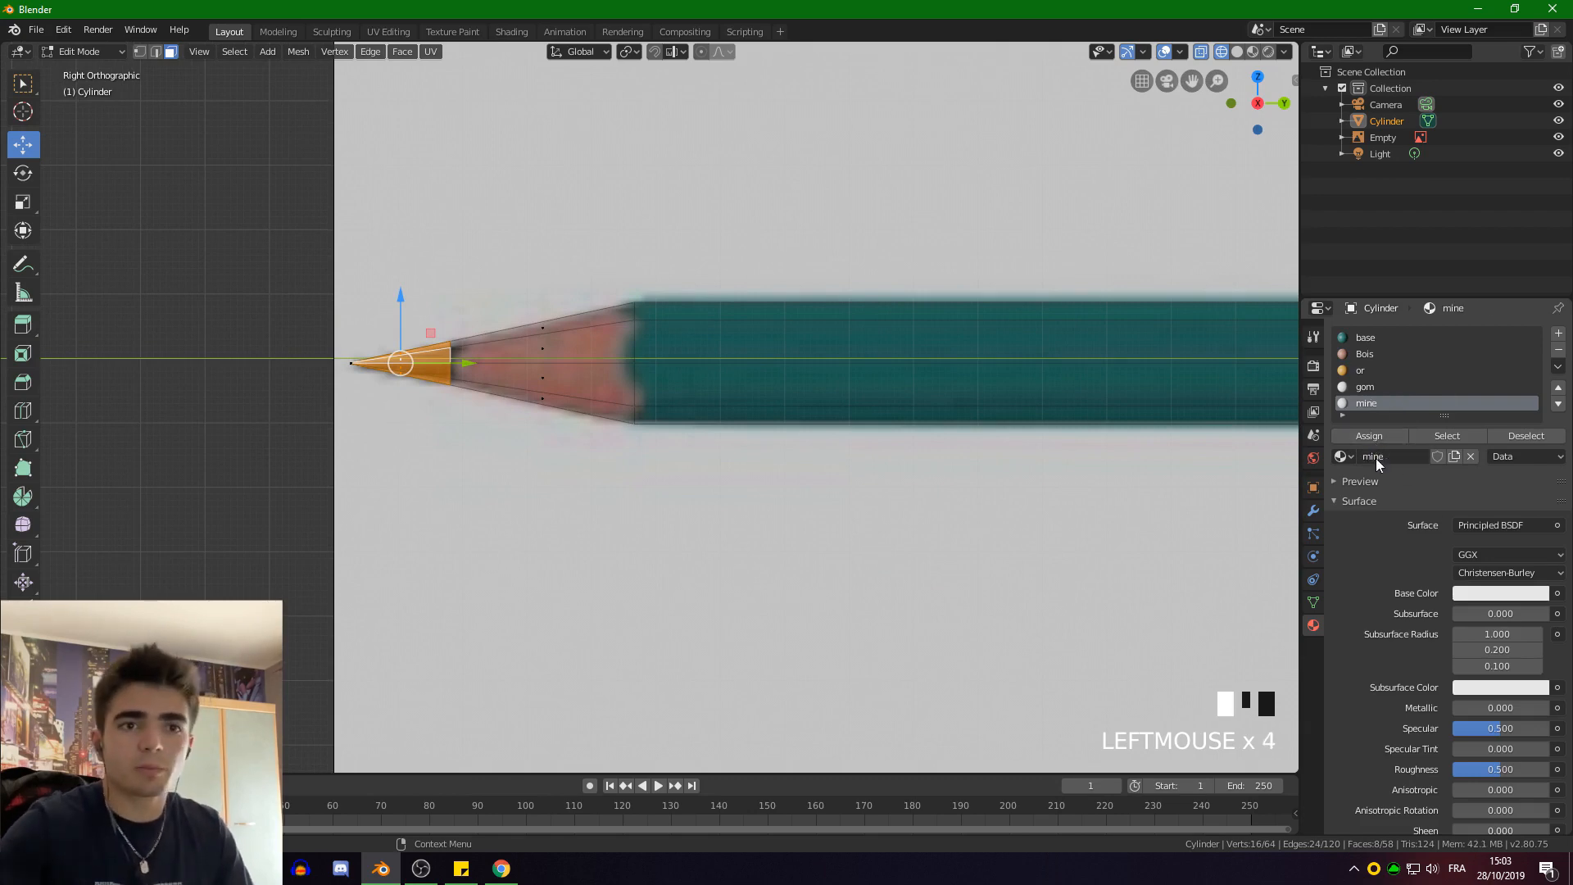
Darken the "mine" material's Base Color to near black and assign the material to the selected lead faces
left_click(1491, 593)
left_click_drag(1537, 463, 1537, 474)
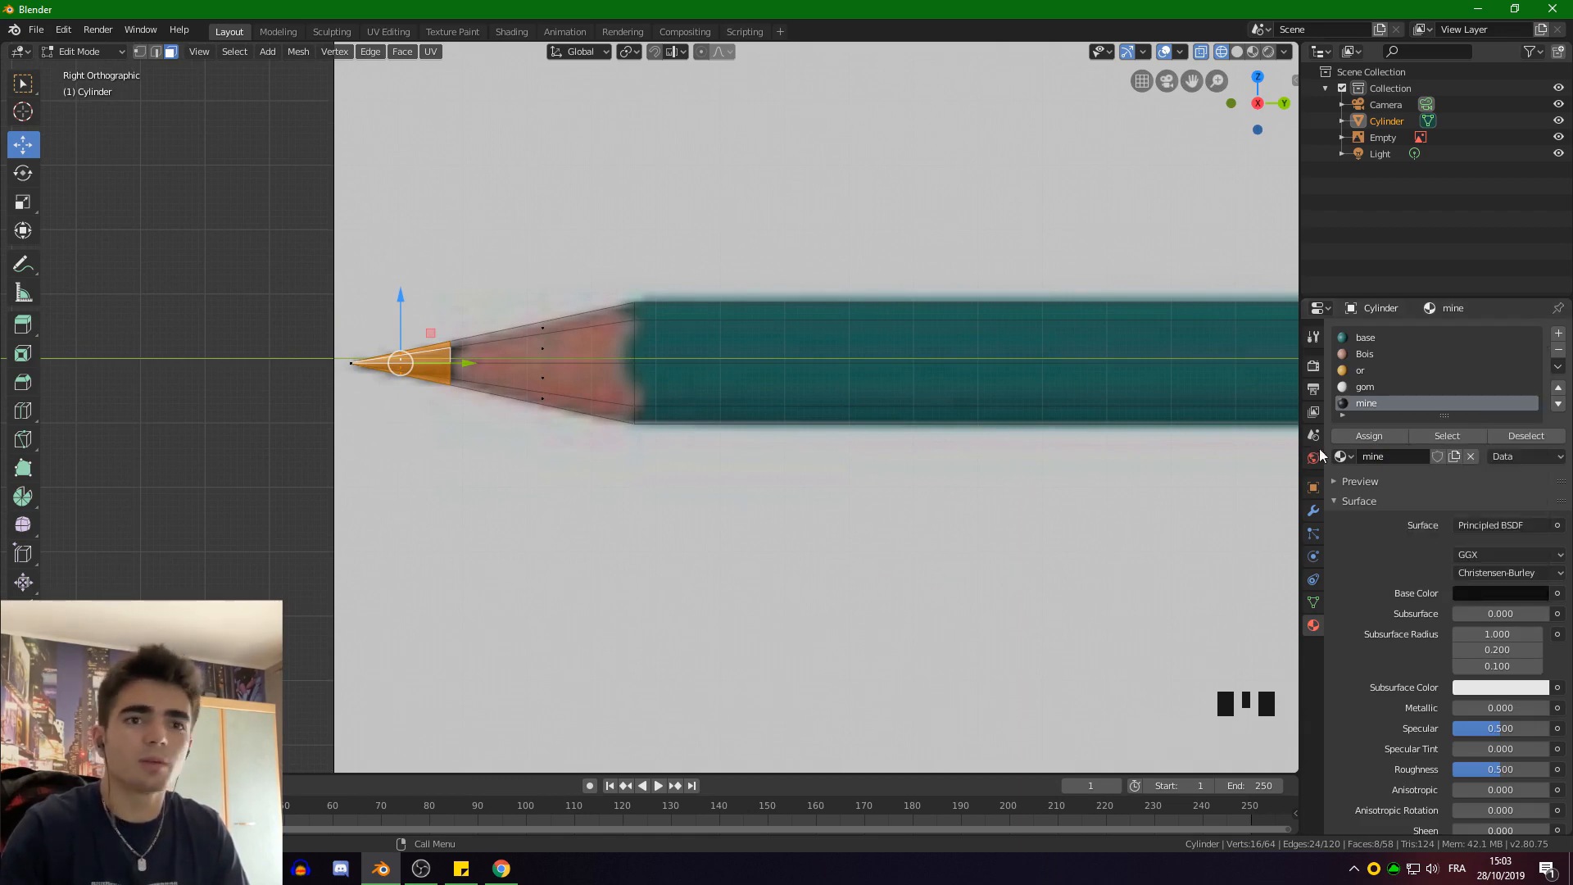
left_click(1361, 435)
Switch to Rendered shading and Object Mode and examine the edges between the pencil's body, ferrule and eraser up close
scroll(802, 439, "down", 5)
key("z")
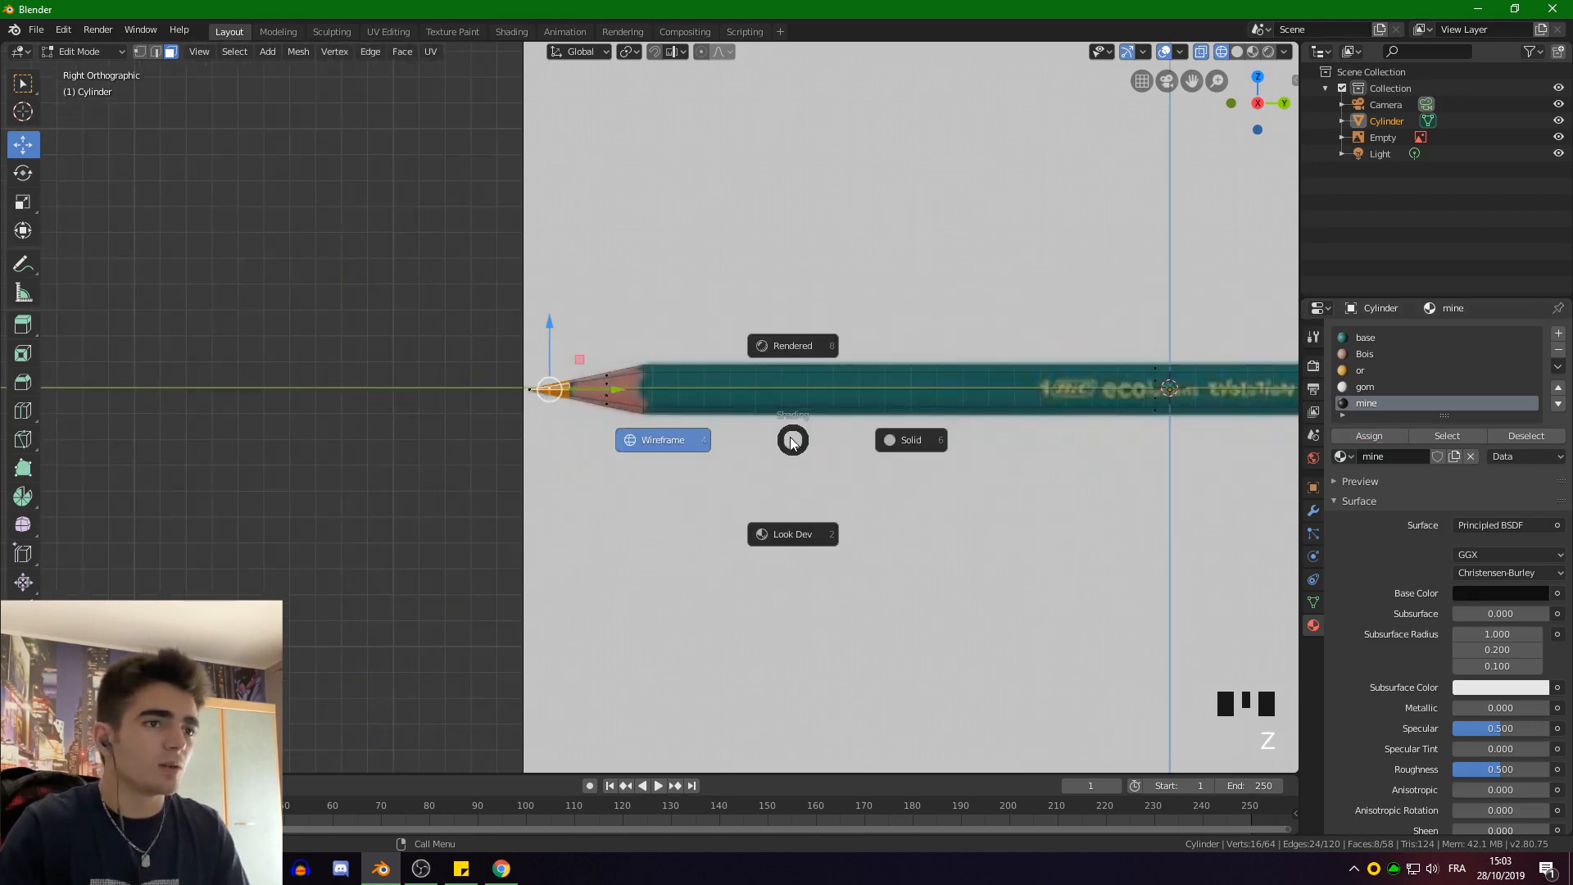
left_click(790, 344)
mouse_move(790, 360)
middle_mouse_down()
mouse_move(738, 482)
mouse_move(835, 479)
mouse_move(822, 424)
mouse_move(660, 446)
mouse_move(765, 475)
mouse_move(765, 502)
middle_mouse_up()
key("Tab")
scroll(761, 501, "down", 2)
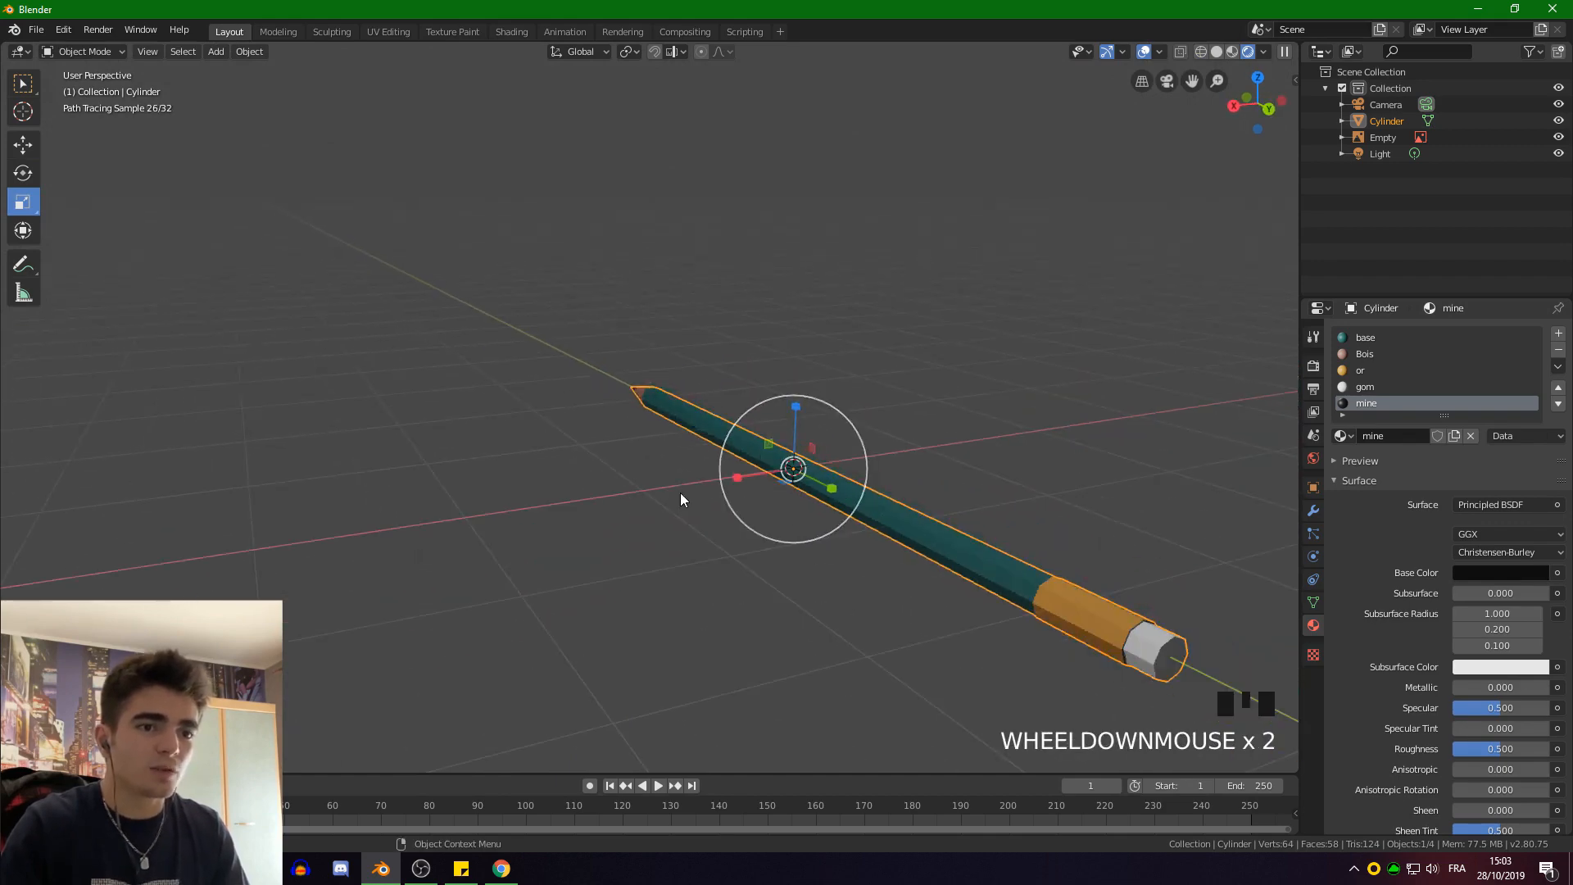
scroll(733, 516, "down", 1)
scroll(732, 516, "up", 3)
mouse_move(1053, 611)
middle_mouse_down("shift")
mouse_move(671, 428)
mouse_move(728, 445)
middle_mouse_up("shift")
scroll(767, 386, "up", 1)
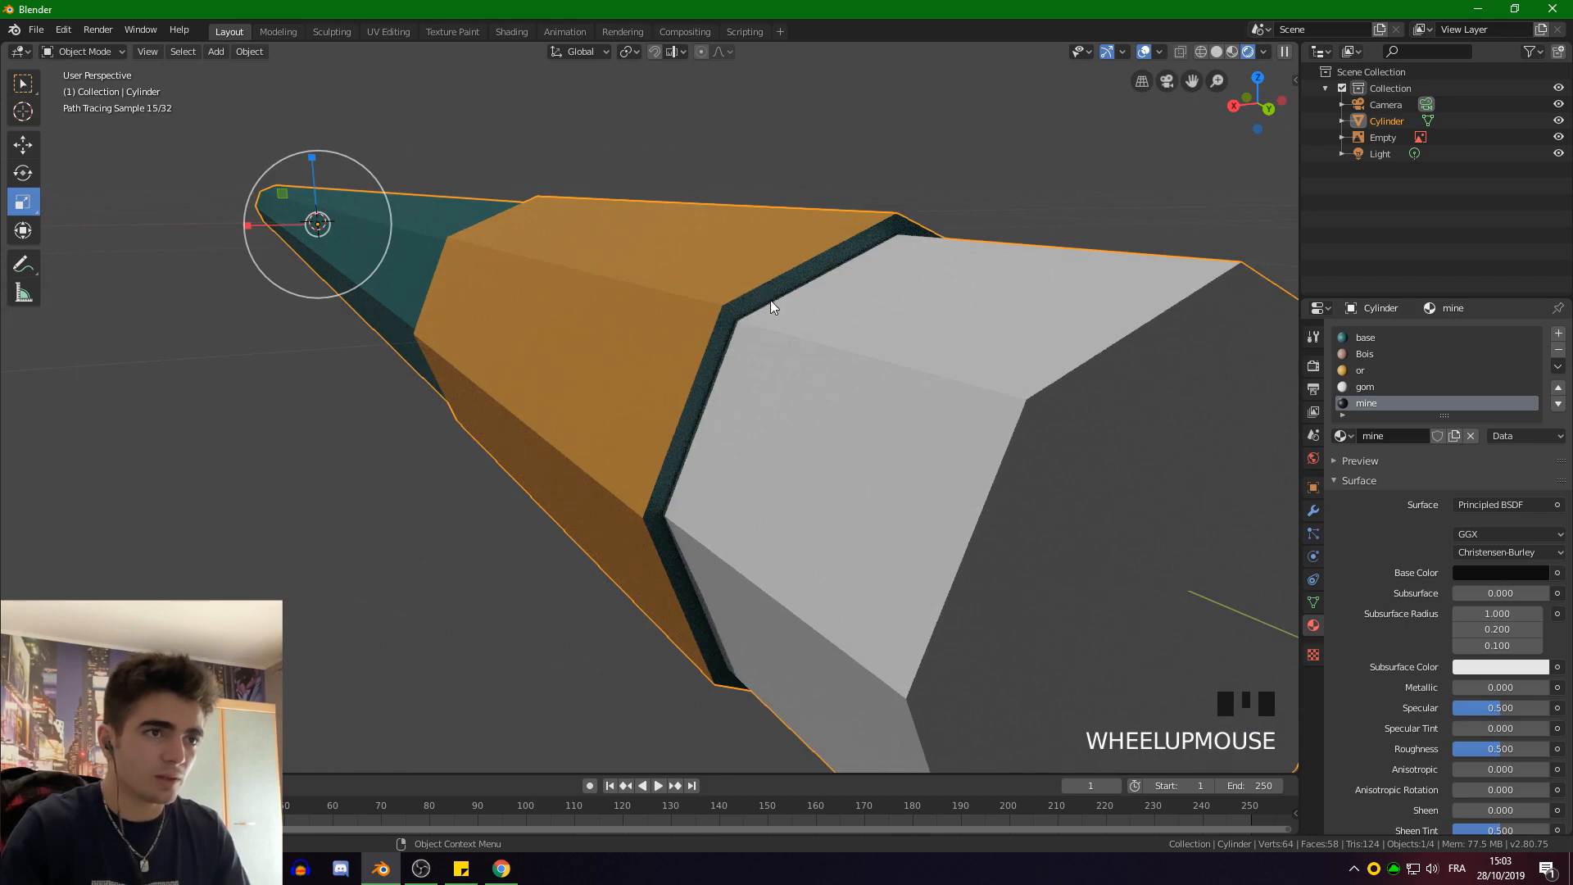
mouse_move(770, 307)
middle_mouse_down()
mouse_move(717, 341)
mouse_move(885, 341)
mouse_move(564, 326)
mouse_move(646, 330)
middle_mouse_up()
scroll(564, 326, "up", 3)
mouse_move(839, 245)
middle_mouse_down("shift")
mouse_move(643, 446)
mouse_move(702, 446)
mouse_move(642, 449)
middle_mouse_up("shift")
Return to Solid shading and Edit Mode and select the loop of narrow step faces between the pencil's body and the ferrule
key("z")
key("z")
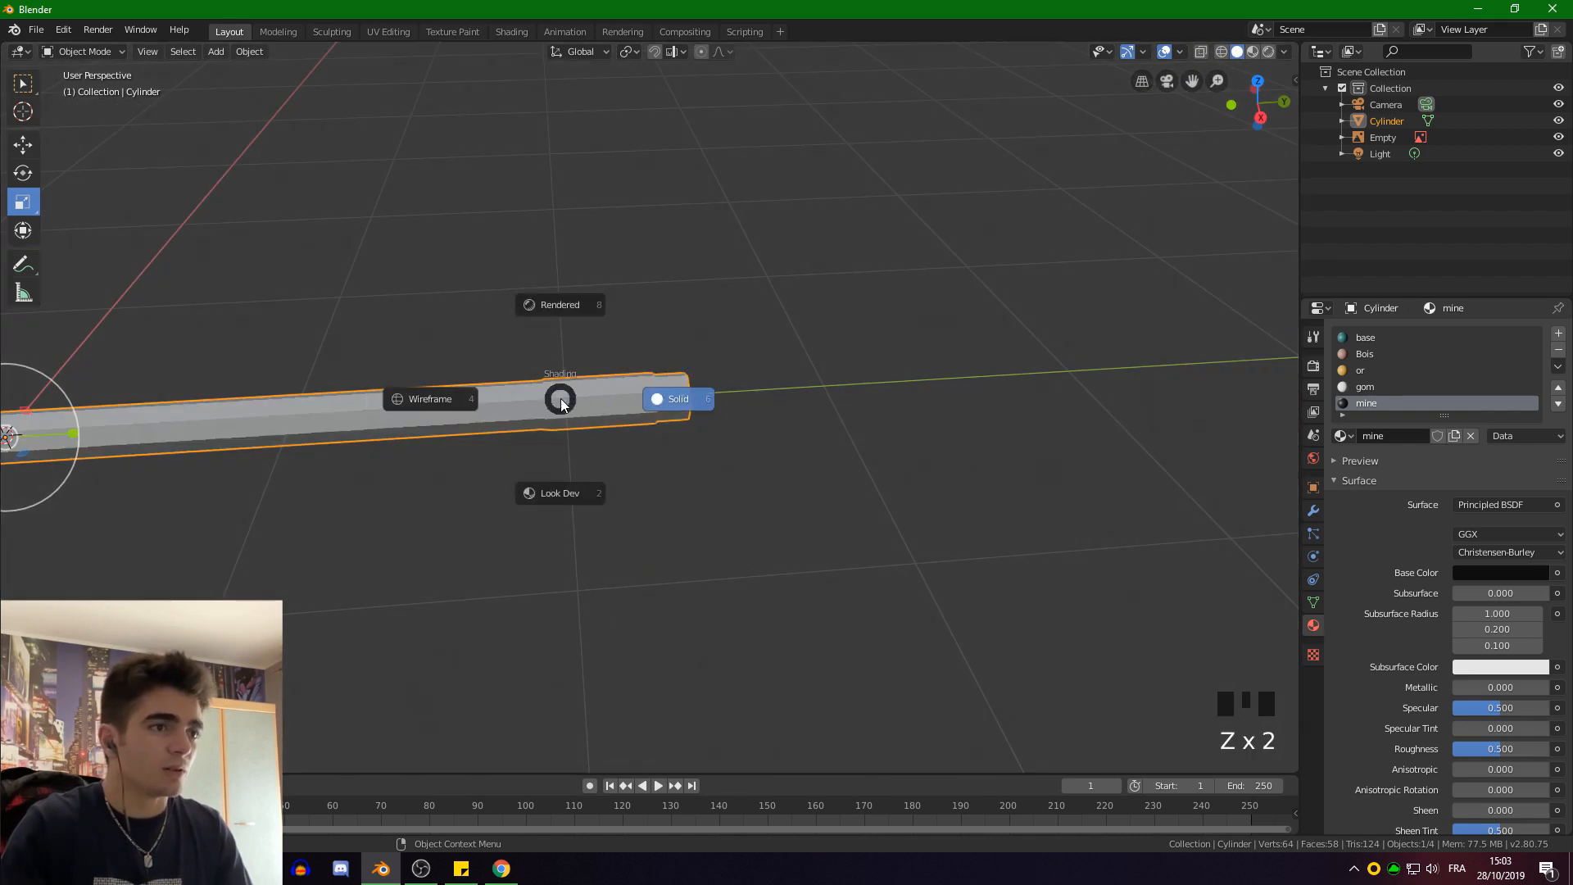
left_click(80, 51)
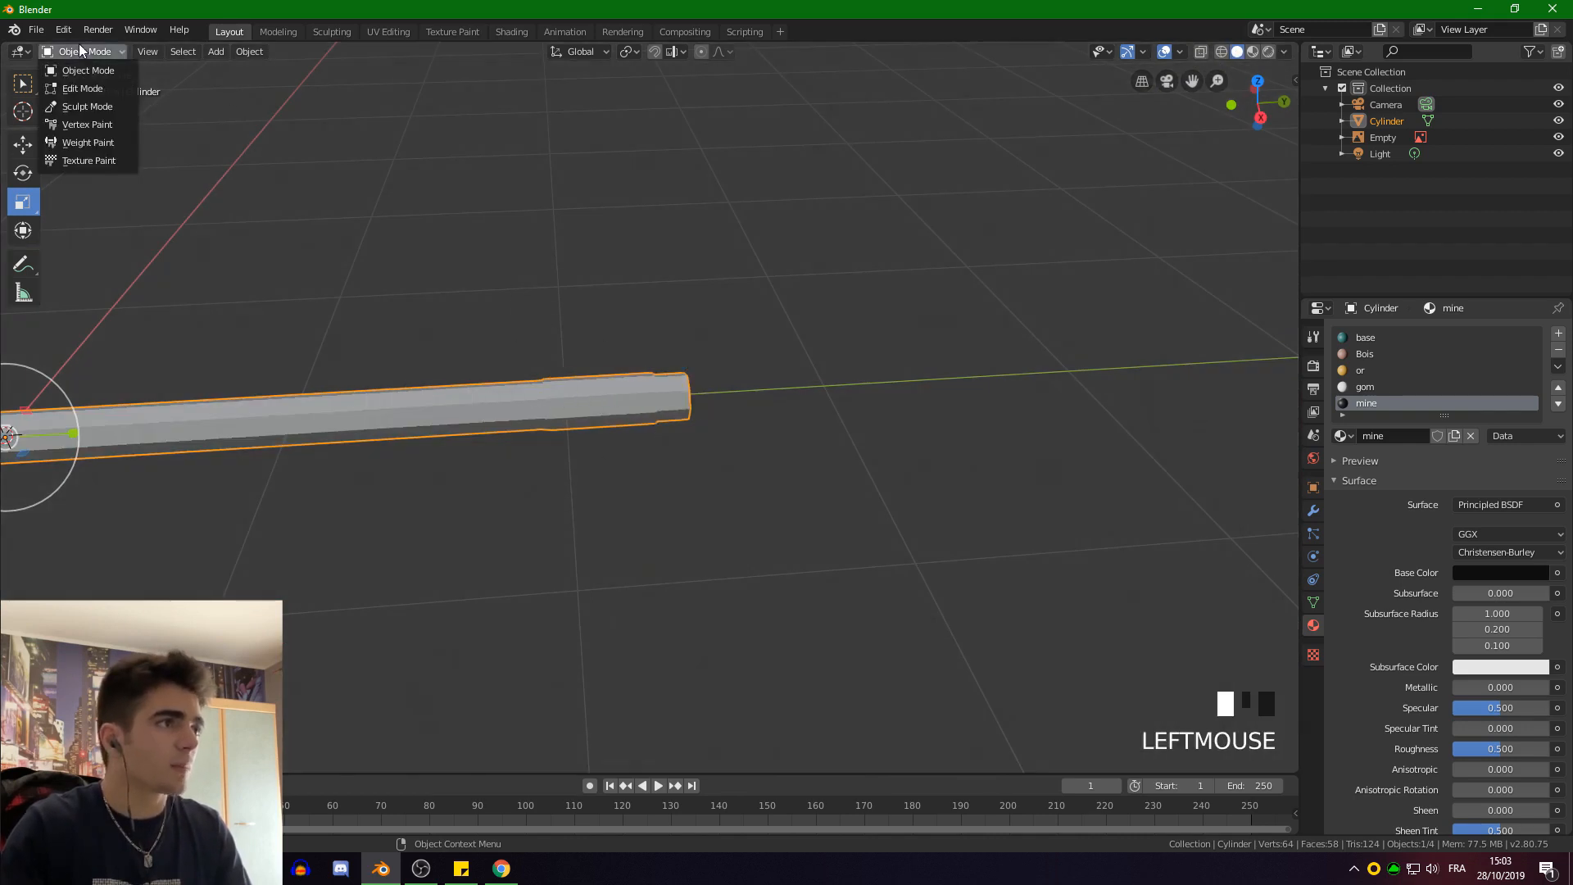
left_click(70, 88)
left_click(577, 399)
key("KP_Decimal")
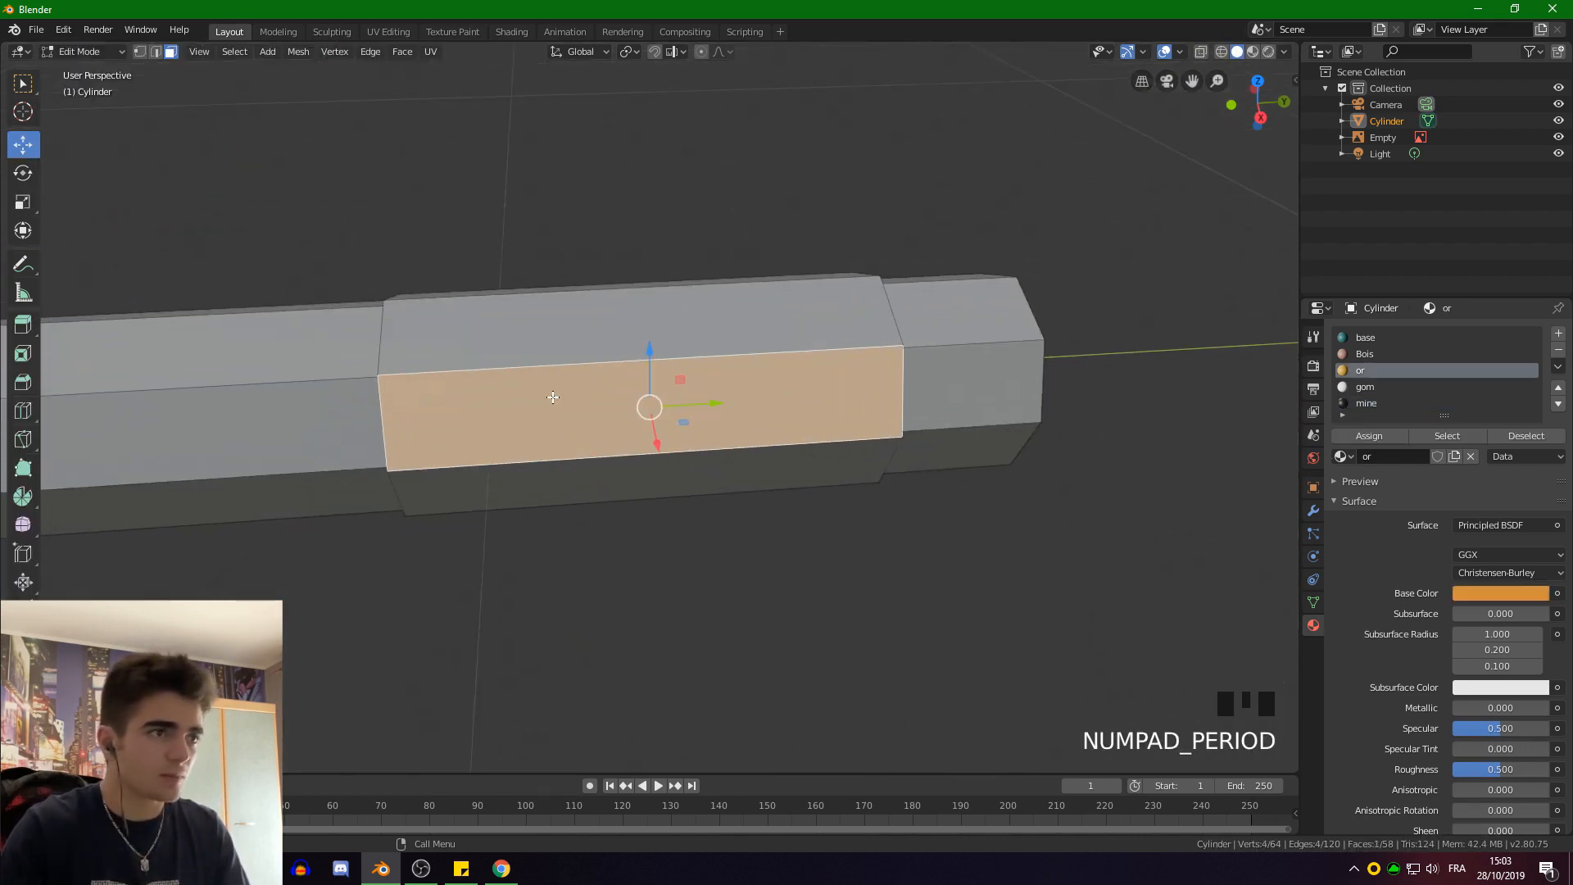
middle_click_drag(383, 422, 533, 396)
scroll(503, 427, "up", 3)
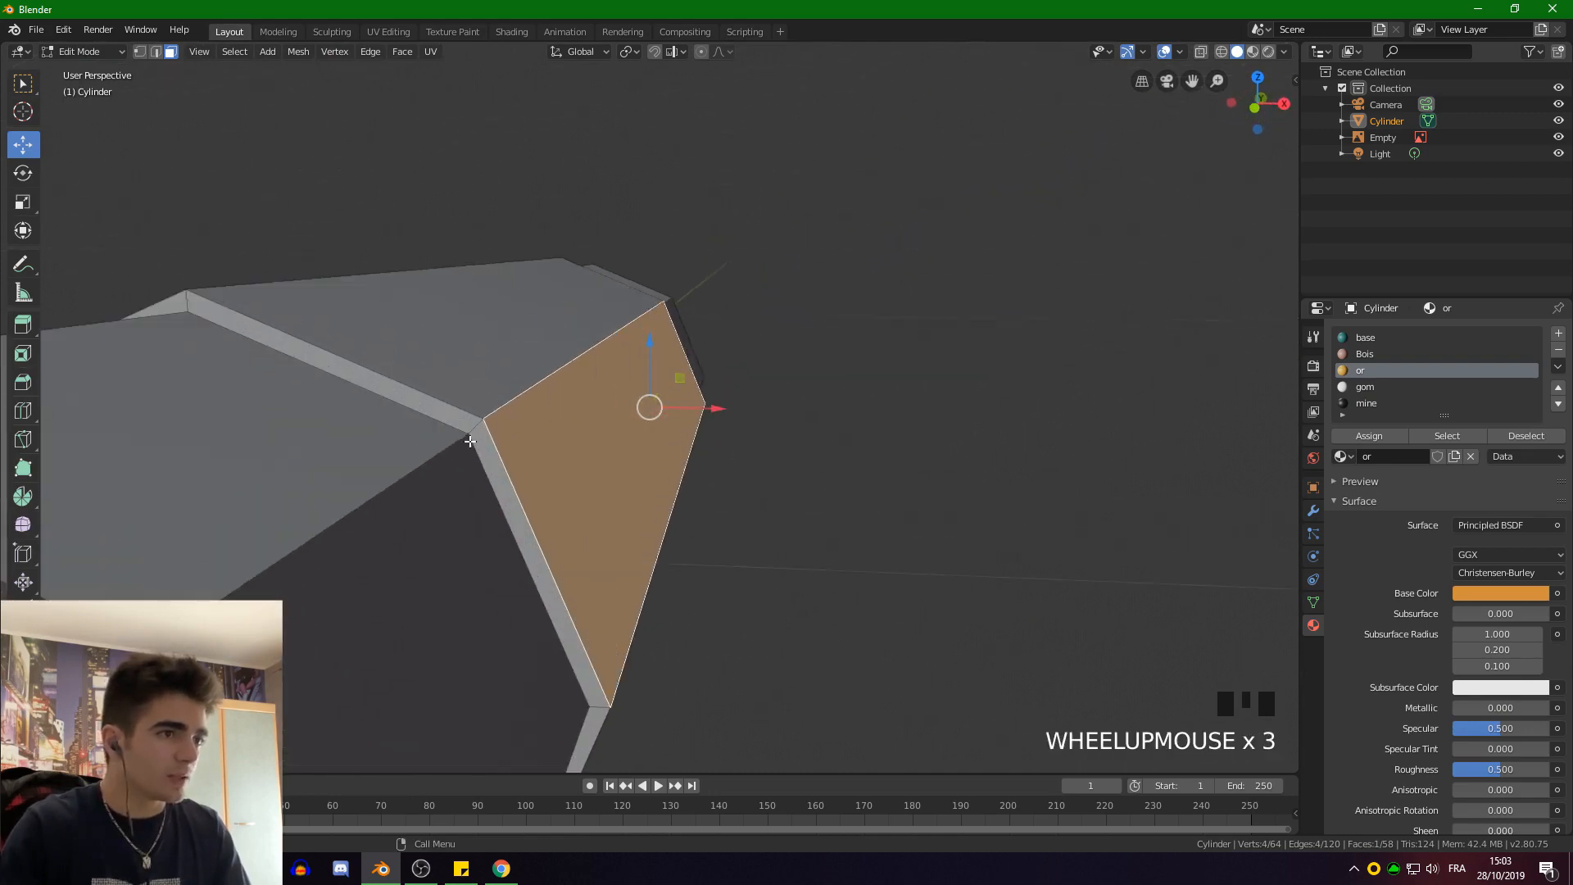
left_click(470, 424)
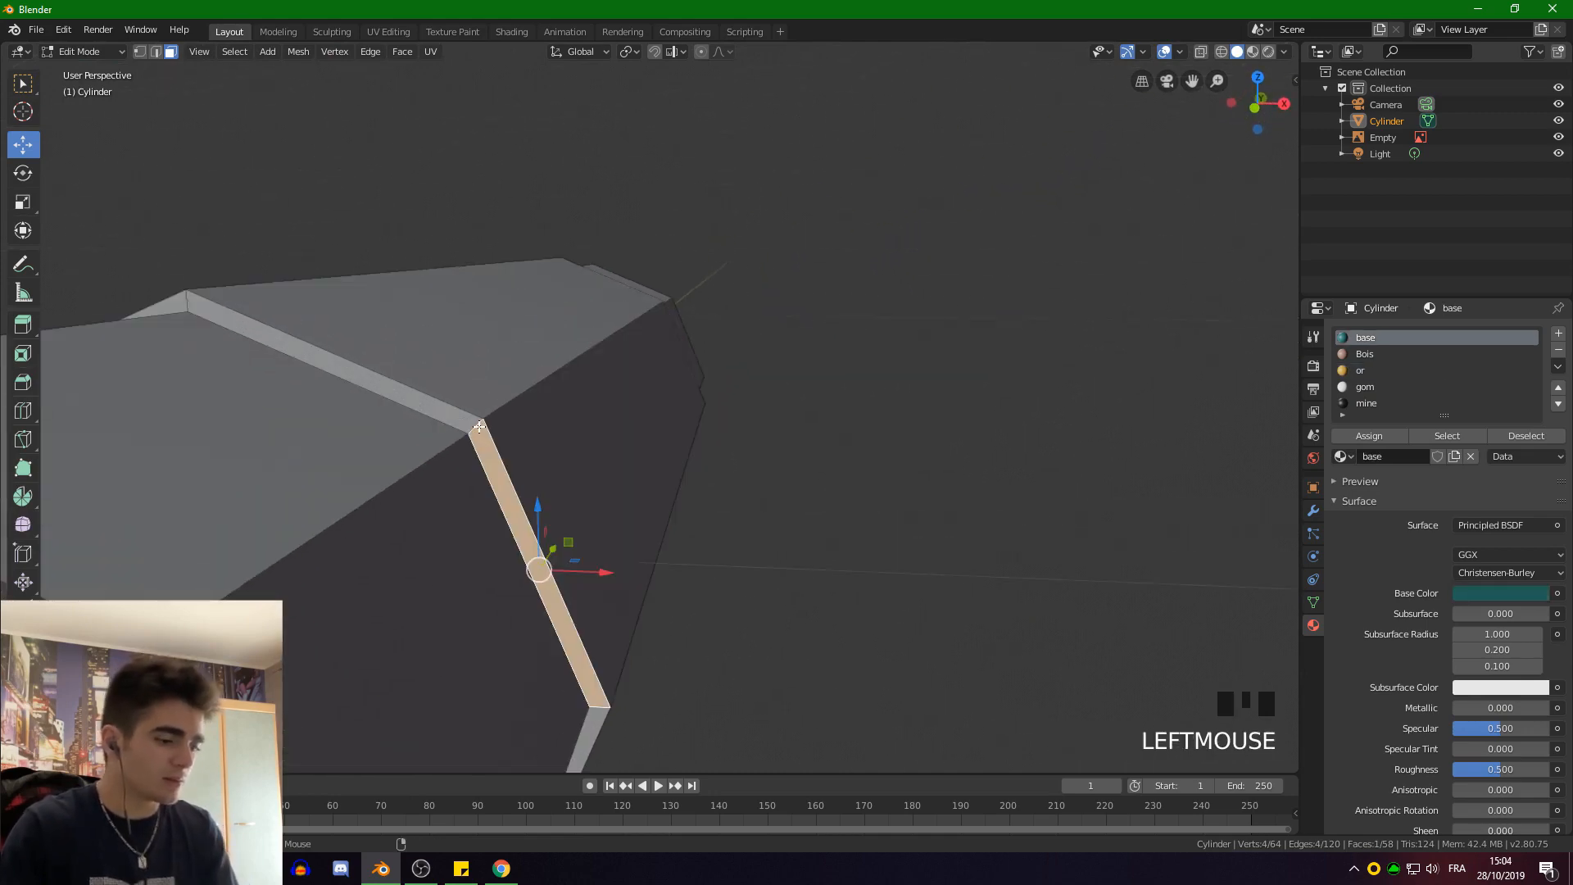
left_click(478, 426, "alt")
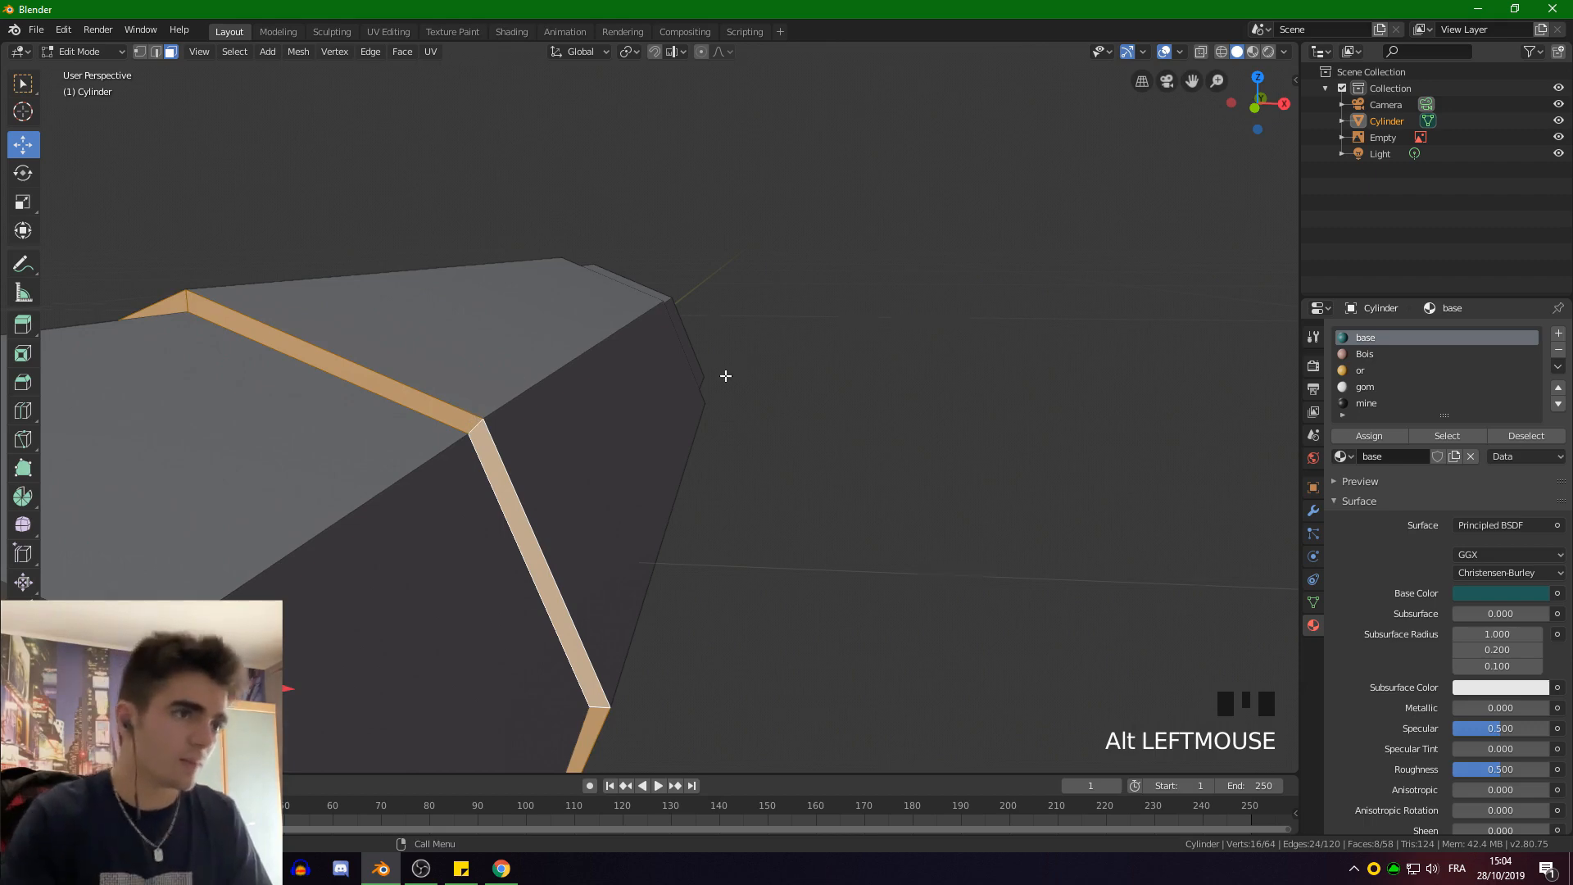
Add the loop of narrow step faces between the ferrule and the eraser to the selection and assign the "or" material to both loops
middle_click_drag(725, 376, 421, 376)
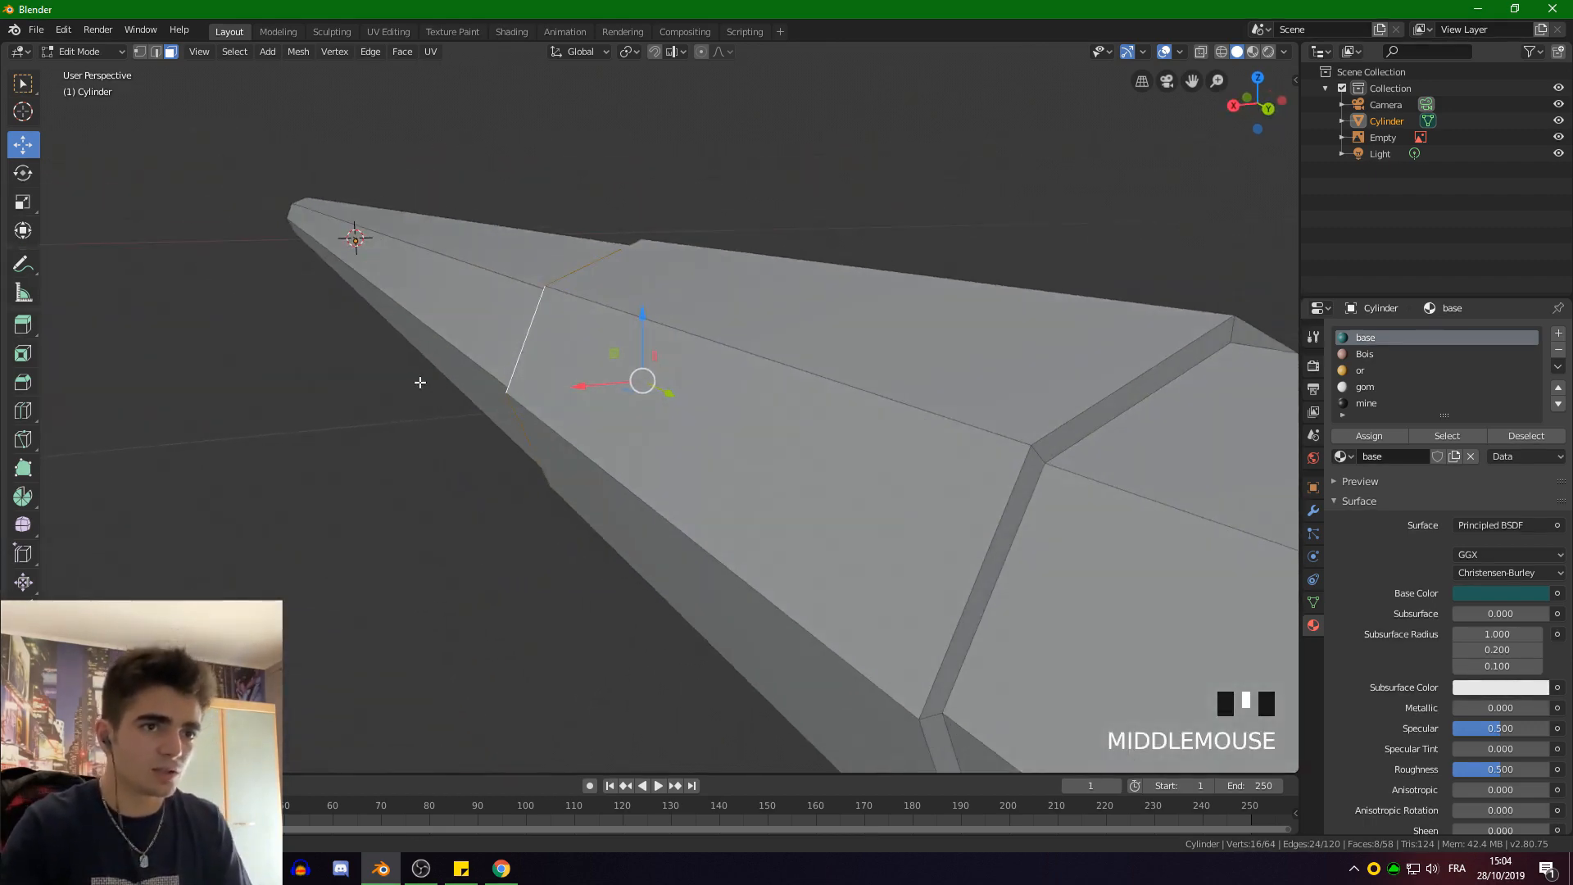
left_click(1038, 455, "alt+shift")
scroll(931, 453, "down", 3)
middle_click_drag(635, 452, 856, 439)
left_click(1348, 373)
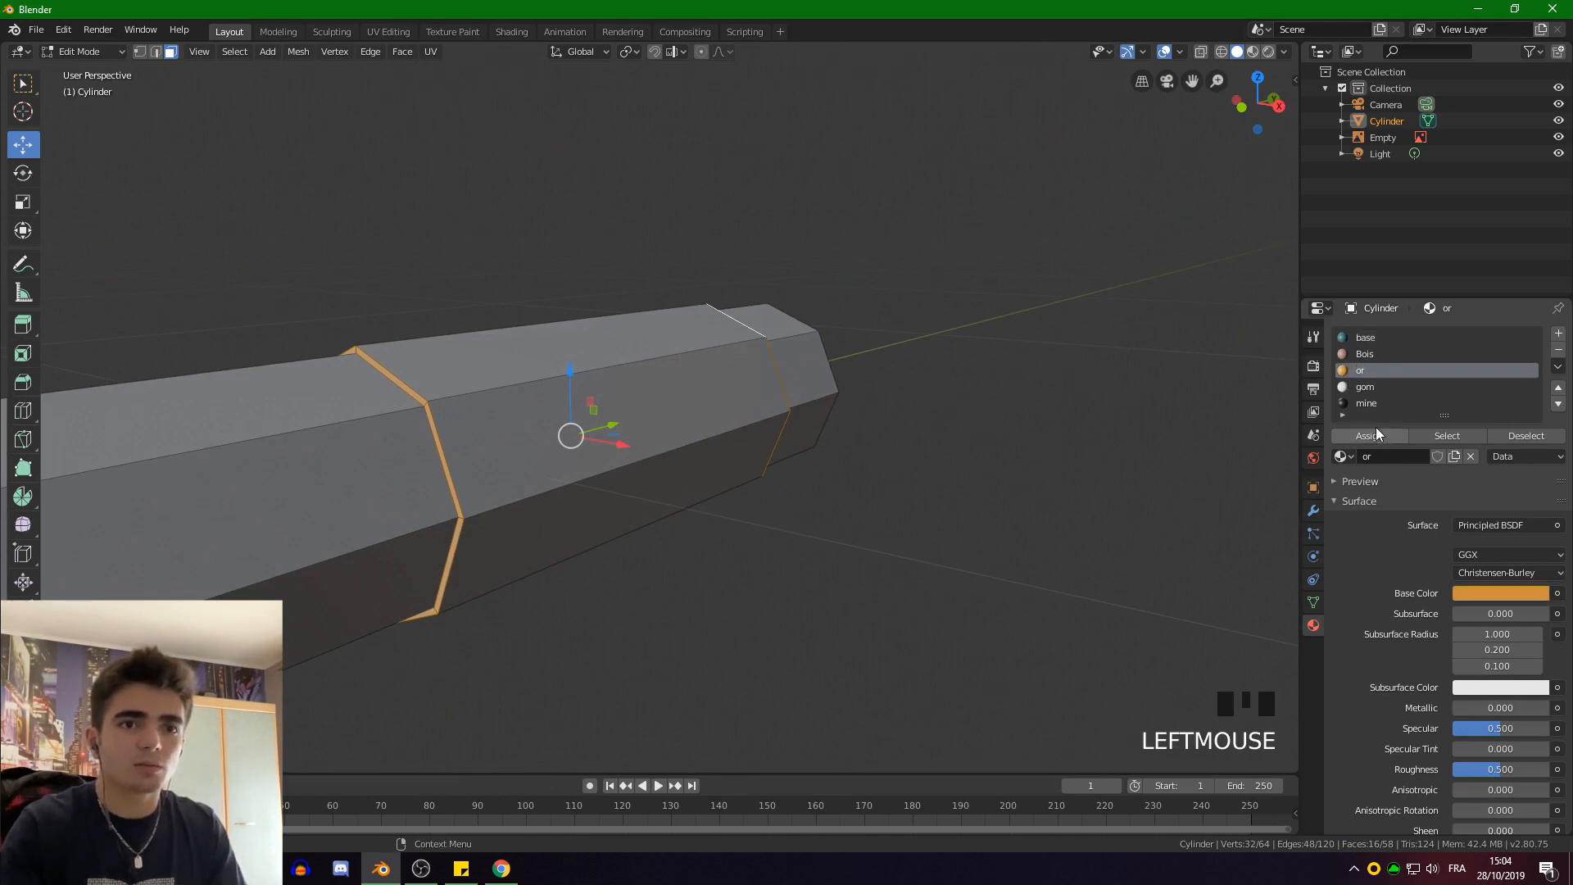
left_click(1373, 434)
Examine the whole pencil in Solid shading from its tip to its eraser end
middle_click_drag(860, 380, 757, 459)
scroll(757, 460, "down", 7)
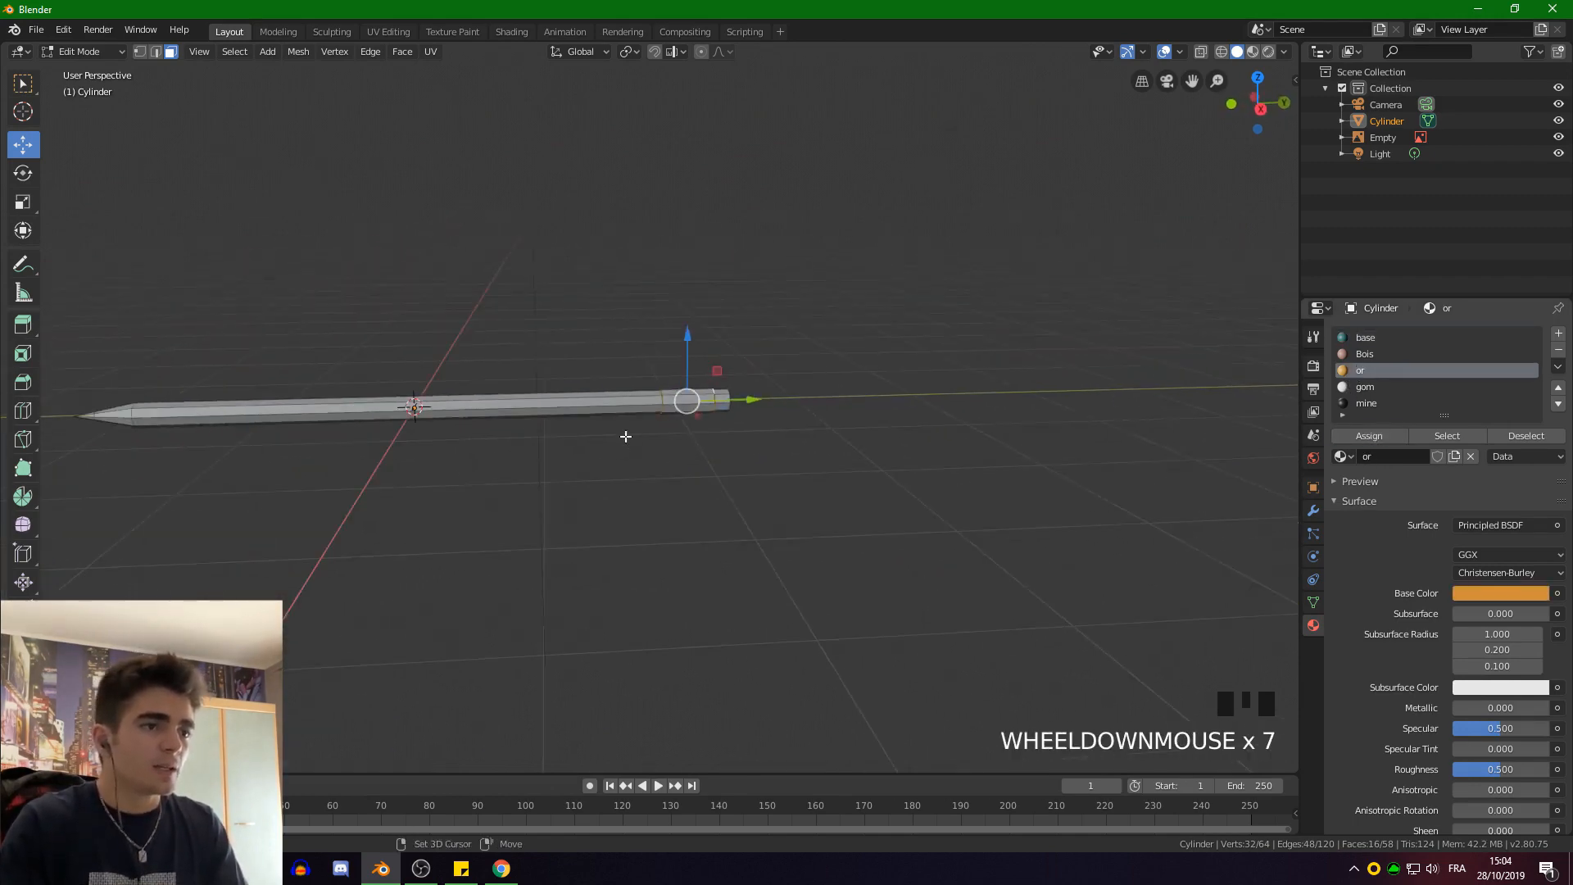
scroll(864, 481, "up", 2)
scroll(481, 431, "down", 1)
middle_click_drag(480, 431, 721, 377, "shift")
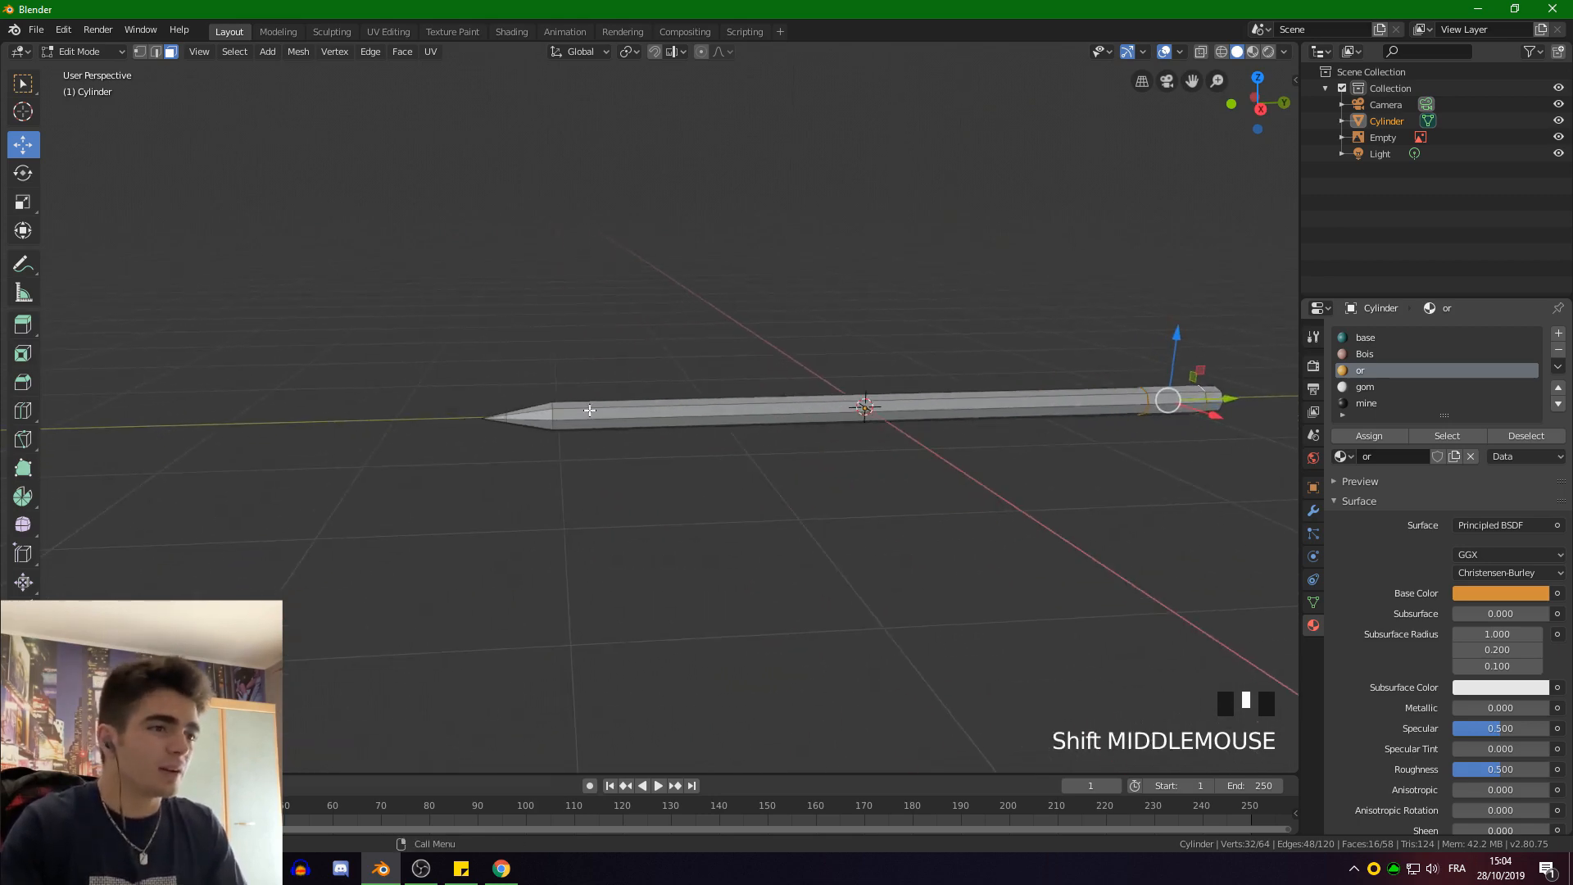
scroll(385, 429, "up", 6)
scroll(608, 424, "down", 6)
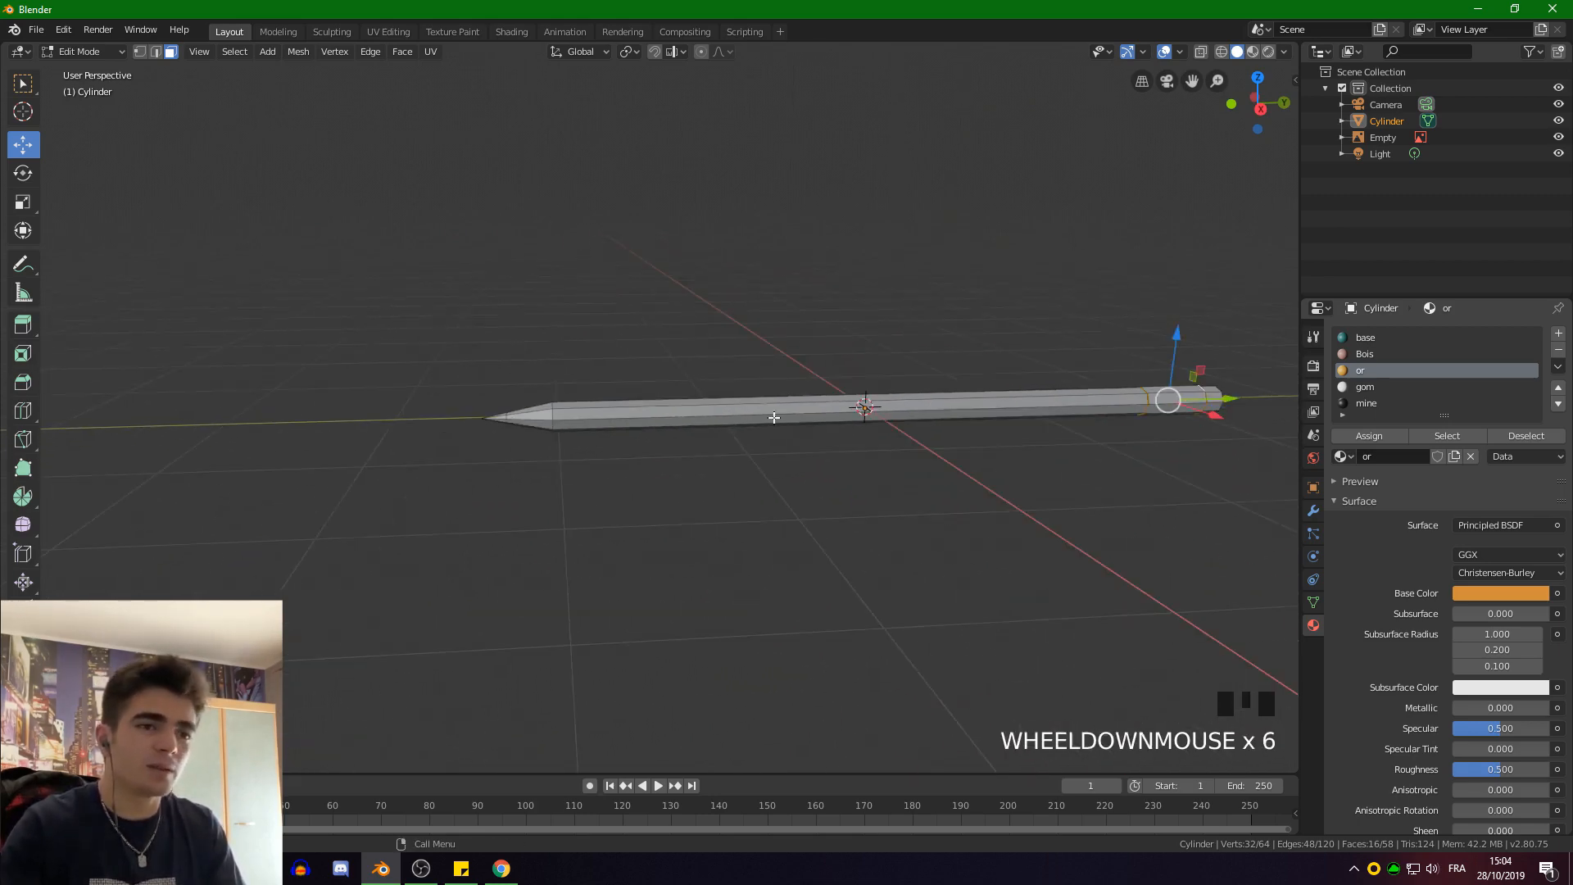
mouse_move(1188, 418)
middle_mouse_down("shift")
mouse_move(713, 420)
mouse_move(817, 420)
middle_mouse_up("shift")
scroll(713, 420, "up", 5)
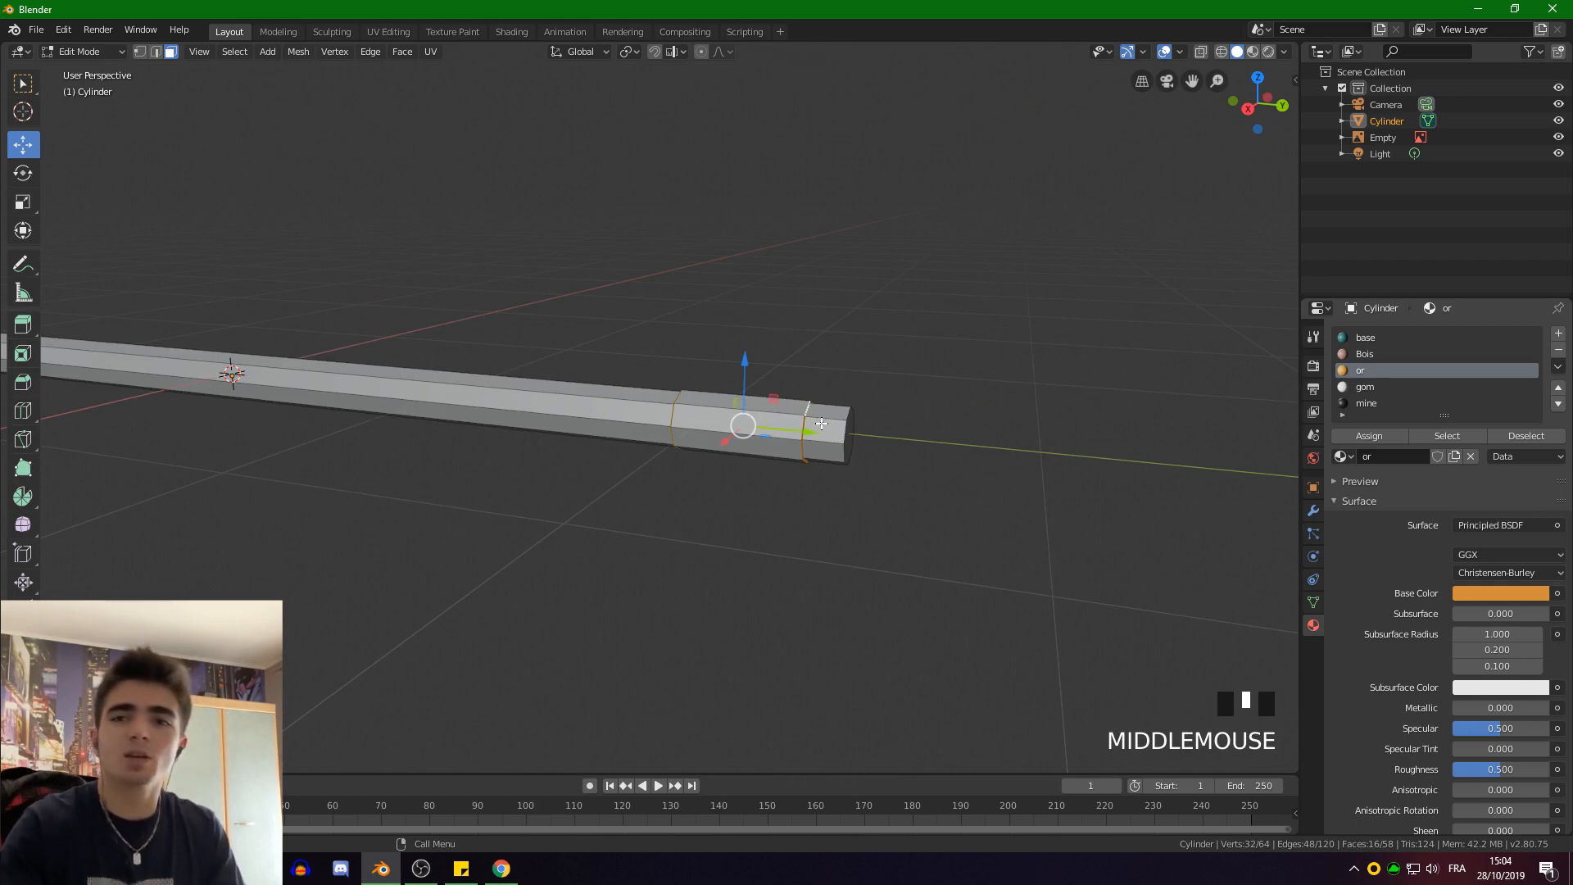
scroll(644, 472, "down", 5)
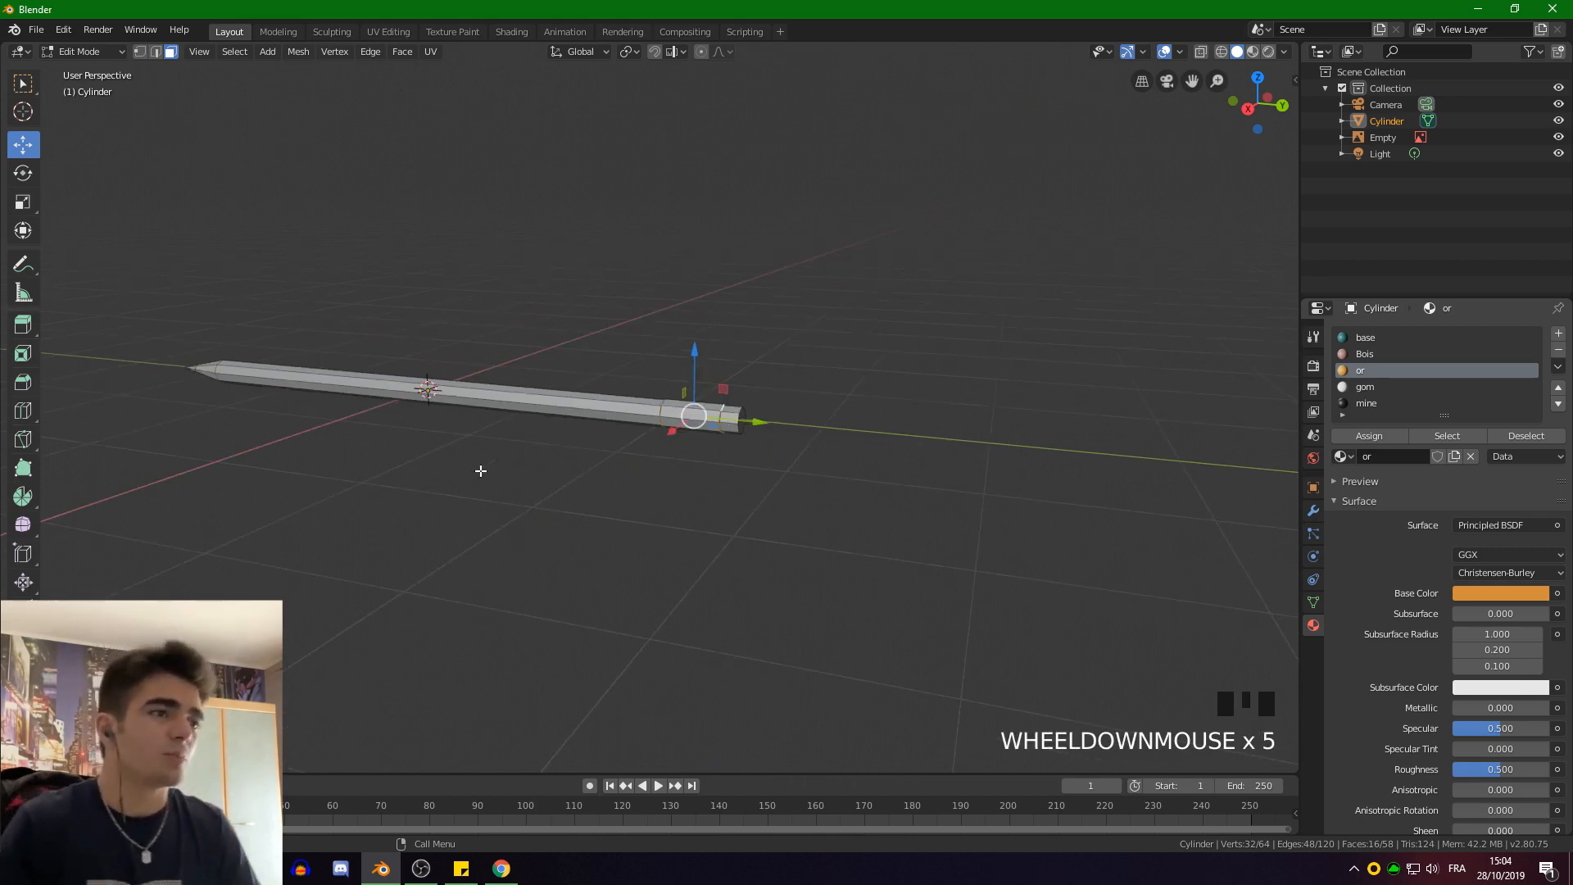
middle_click_drag(481, 467, 653, 488, "shift")
scroll(650, 503, "up", 2)
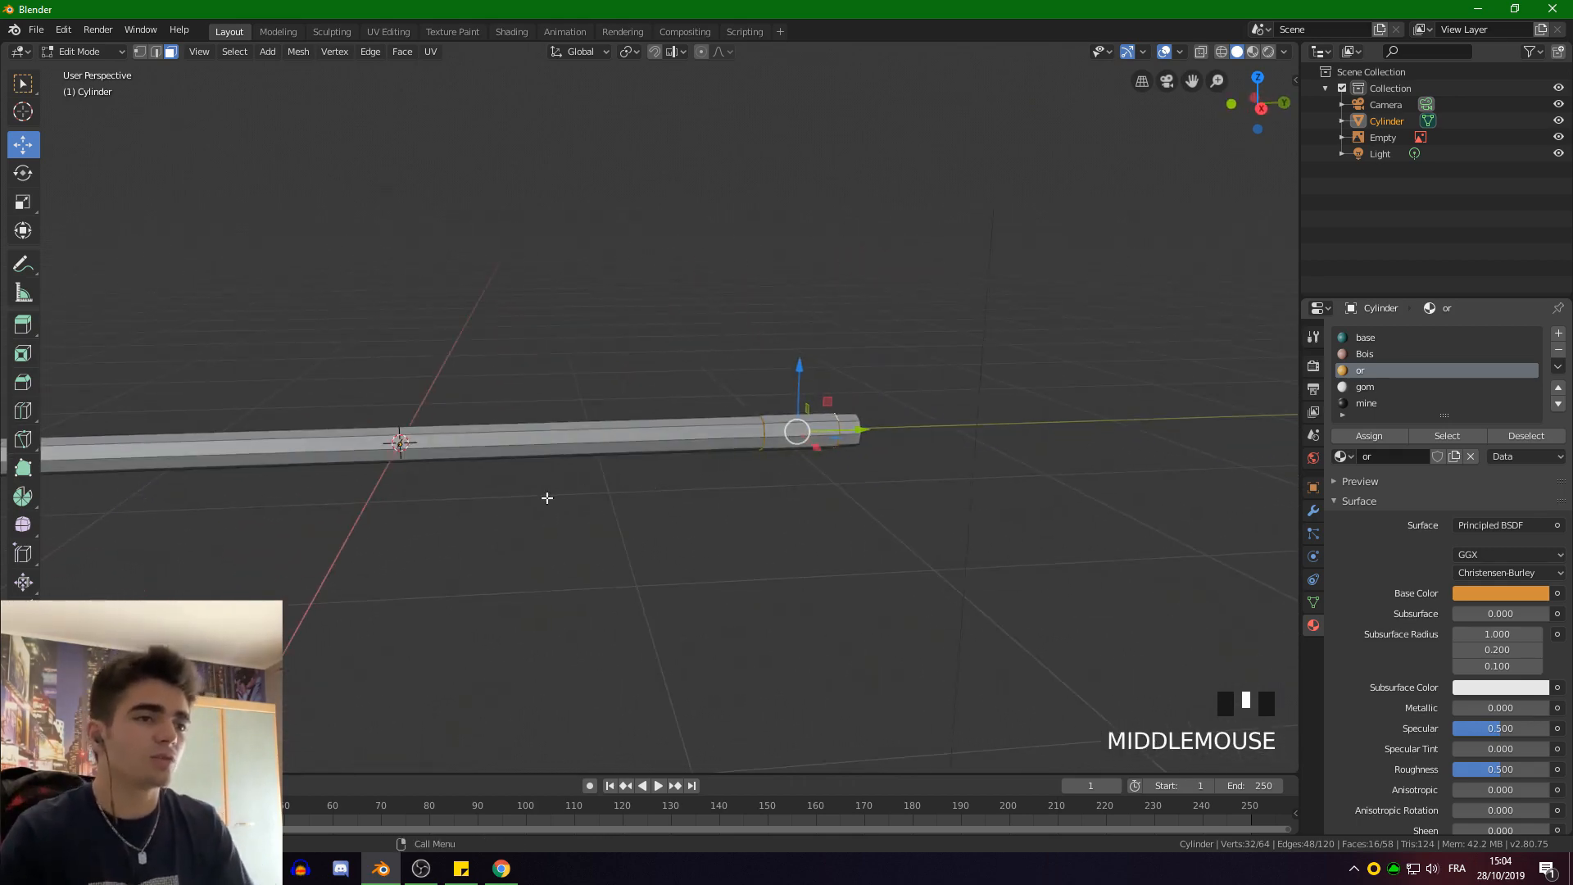
middle_click_drag(544, 495, 699, 475, "shift")
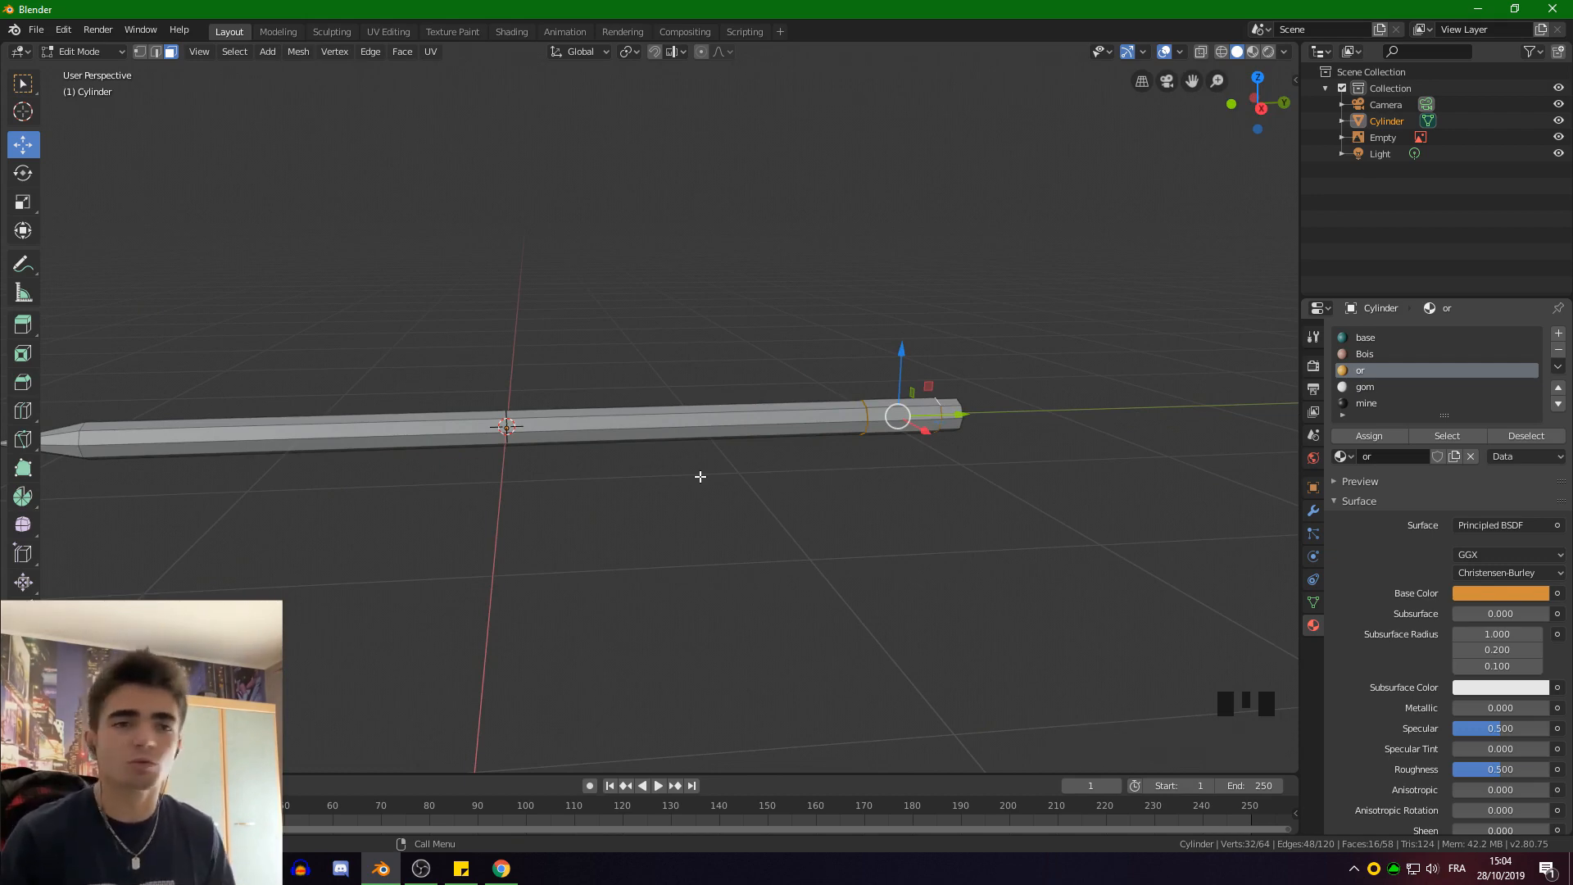
Add the ring of long faces around the pencil's body and the ring of ferrule faces to the selection
scroll(467, 379, "up", 2)
middle_click_drag(467, 379, 652, 405, "shift")
scroll(652, 405, "up", 2)
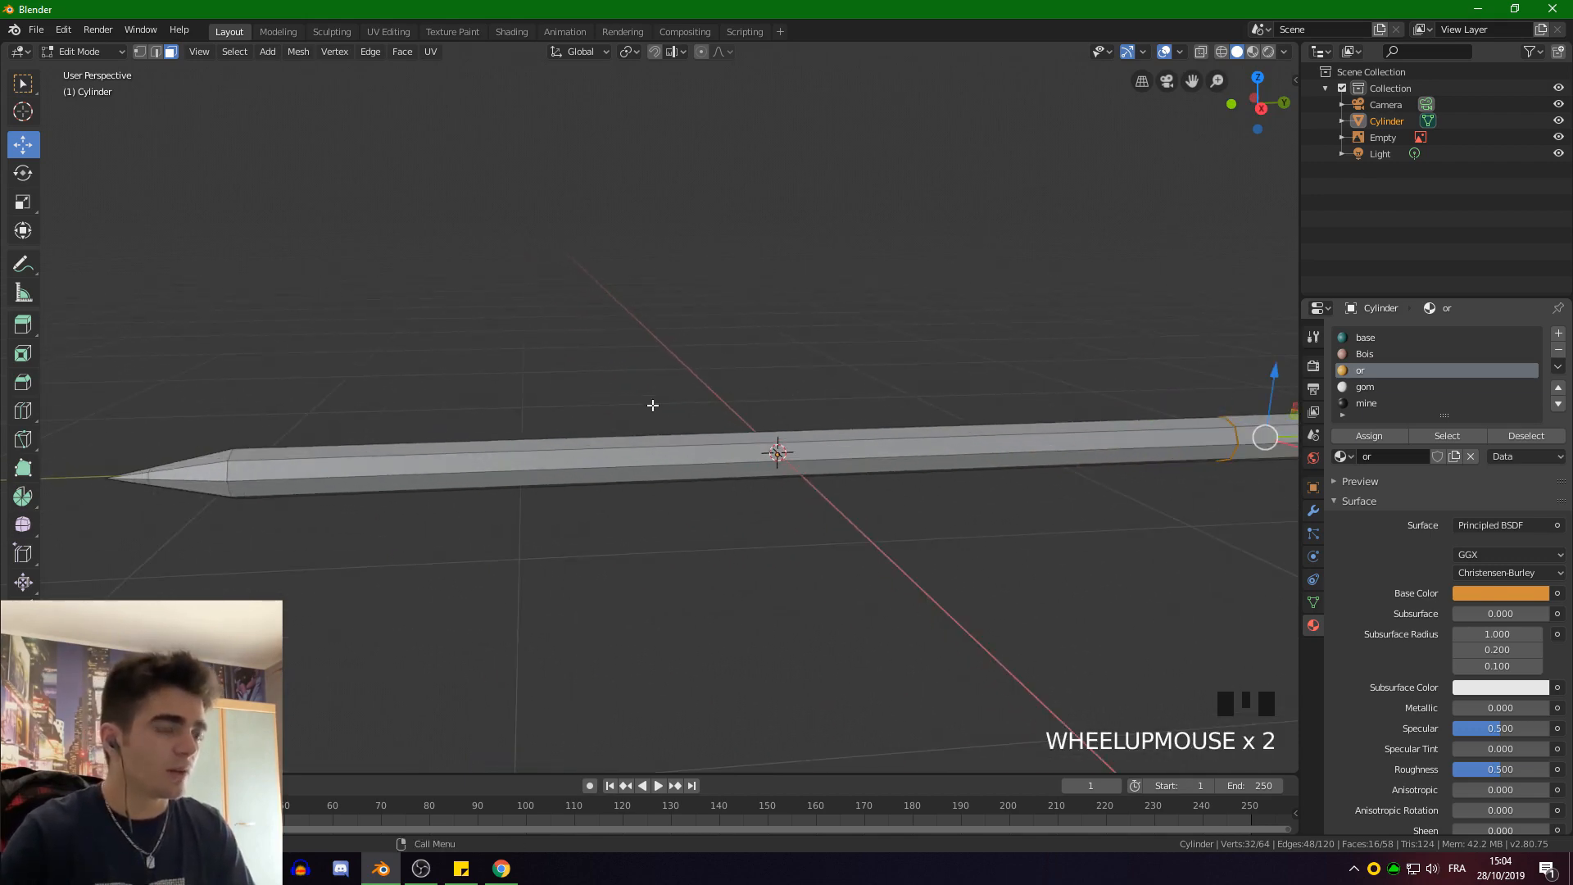
left_click(593, 448, "alt+shift")
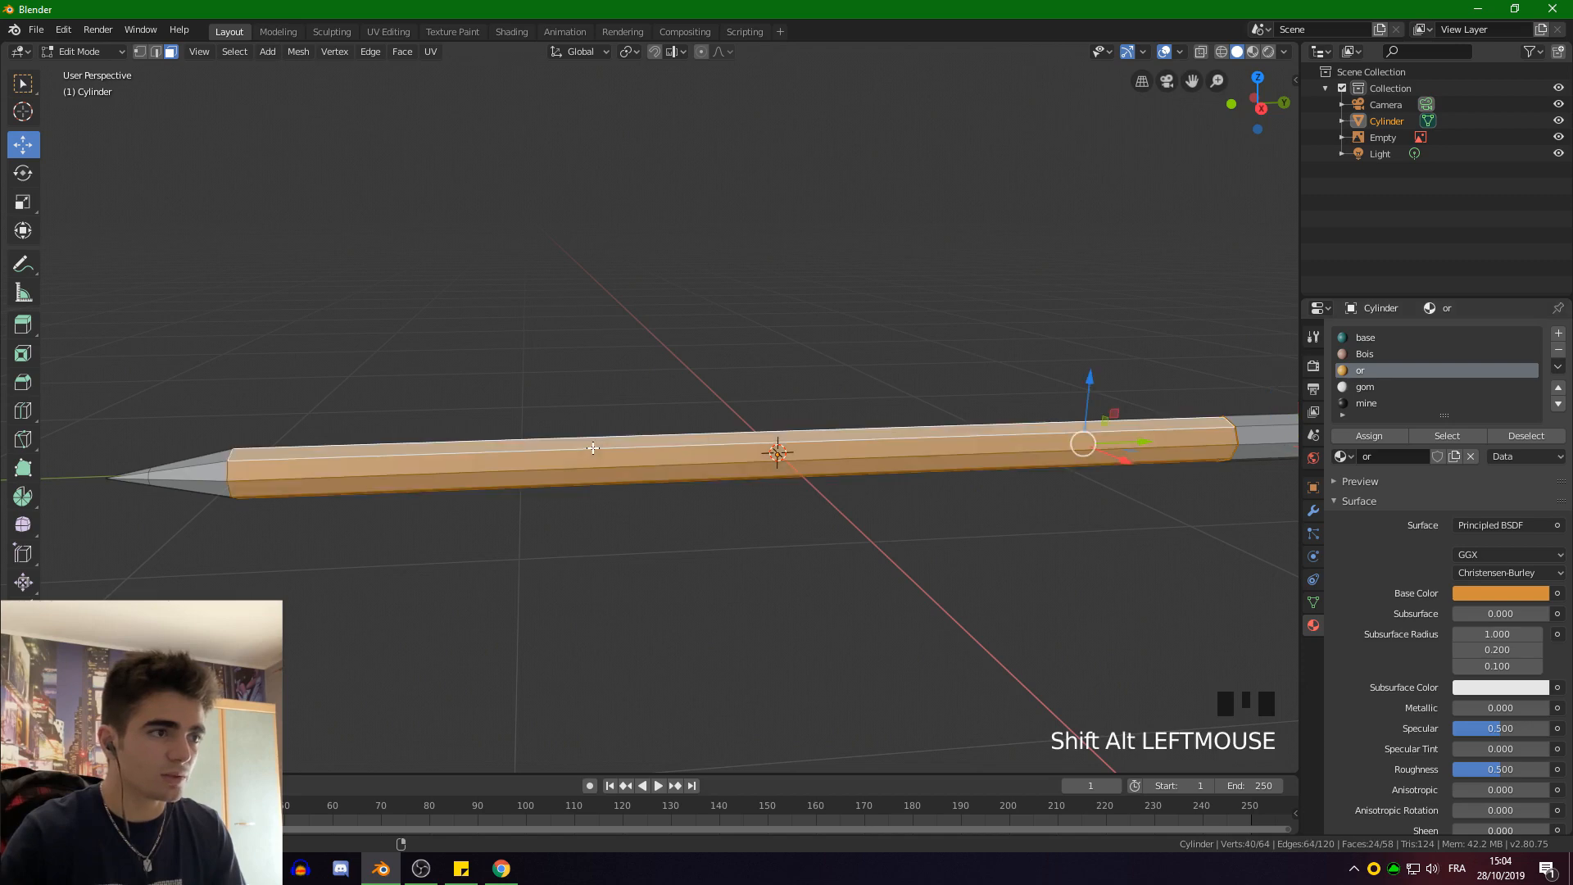
left_click(1264, 426, "alt+shift")
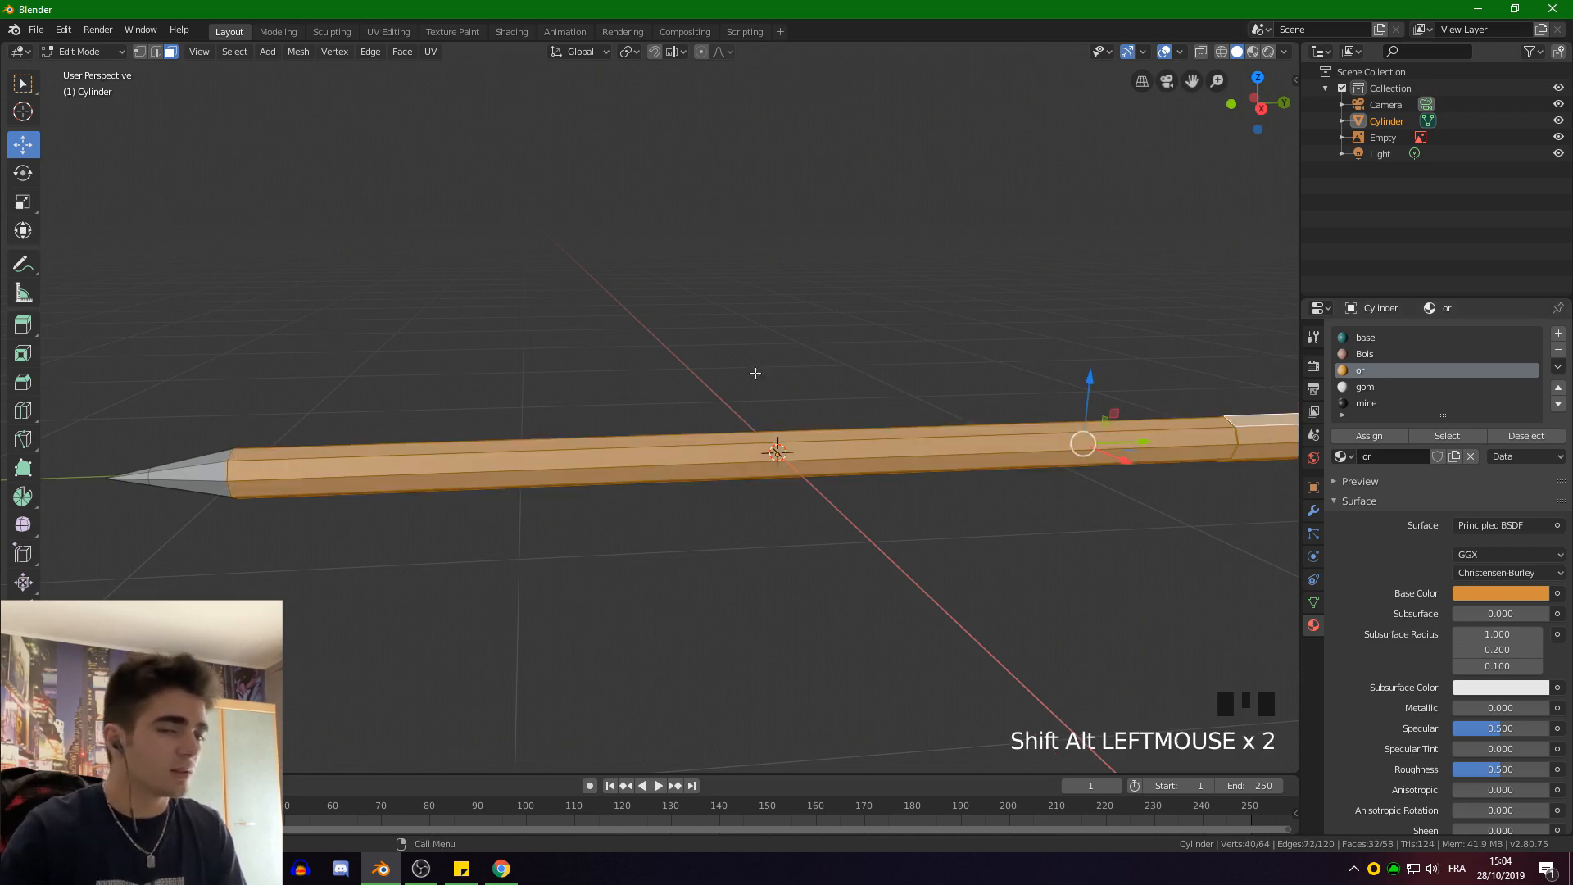
mouse_move(899, 351)
middle_mouse_down("shift")
mouse_move(496, 395)
mouse_move(934, 396)
mouse_move(765, 376)
mouse_move(661, 401)
mouse_move(752, 386)
mouse_move(738, 380)
middle_mouse_up("shift")
scroll(745, 372, "down", 2)
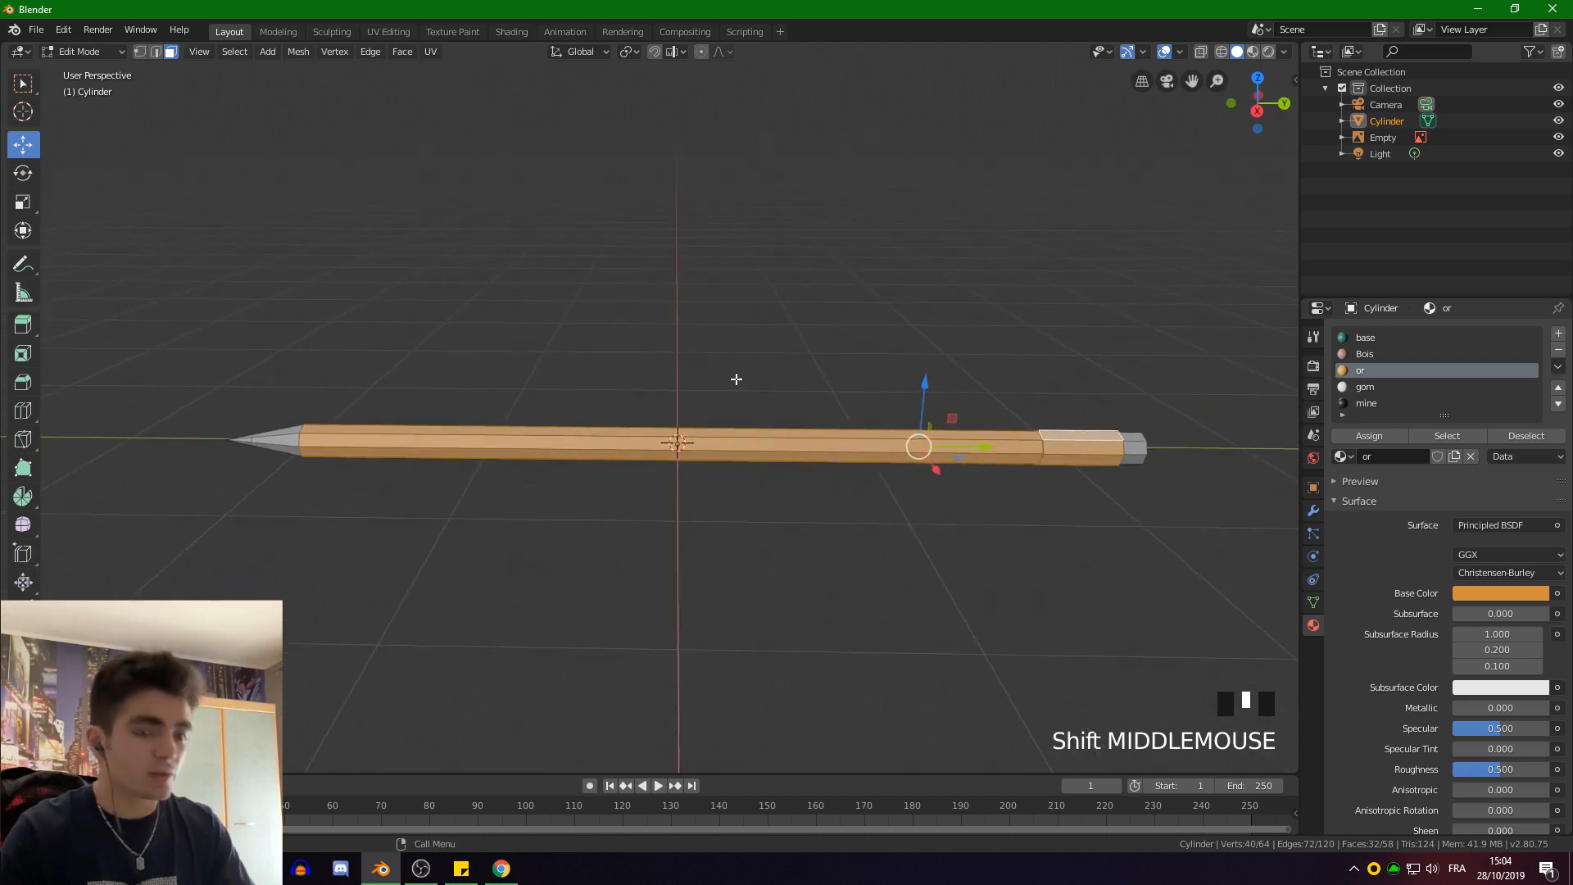
Set the Mean Crease of the selected body and ferrule edges to 1
key("n")
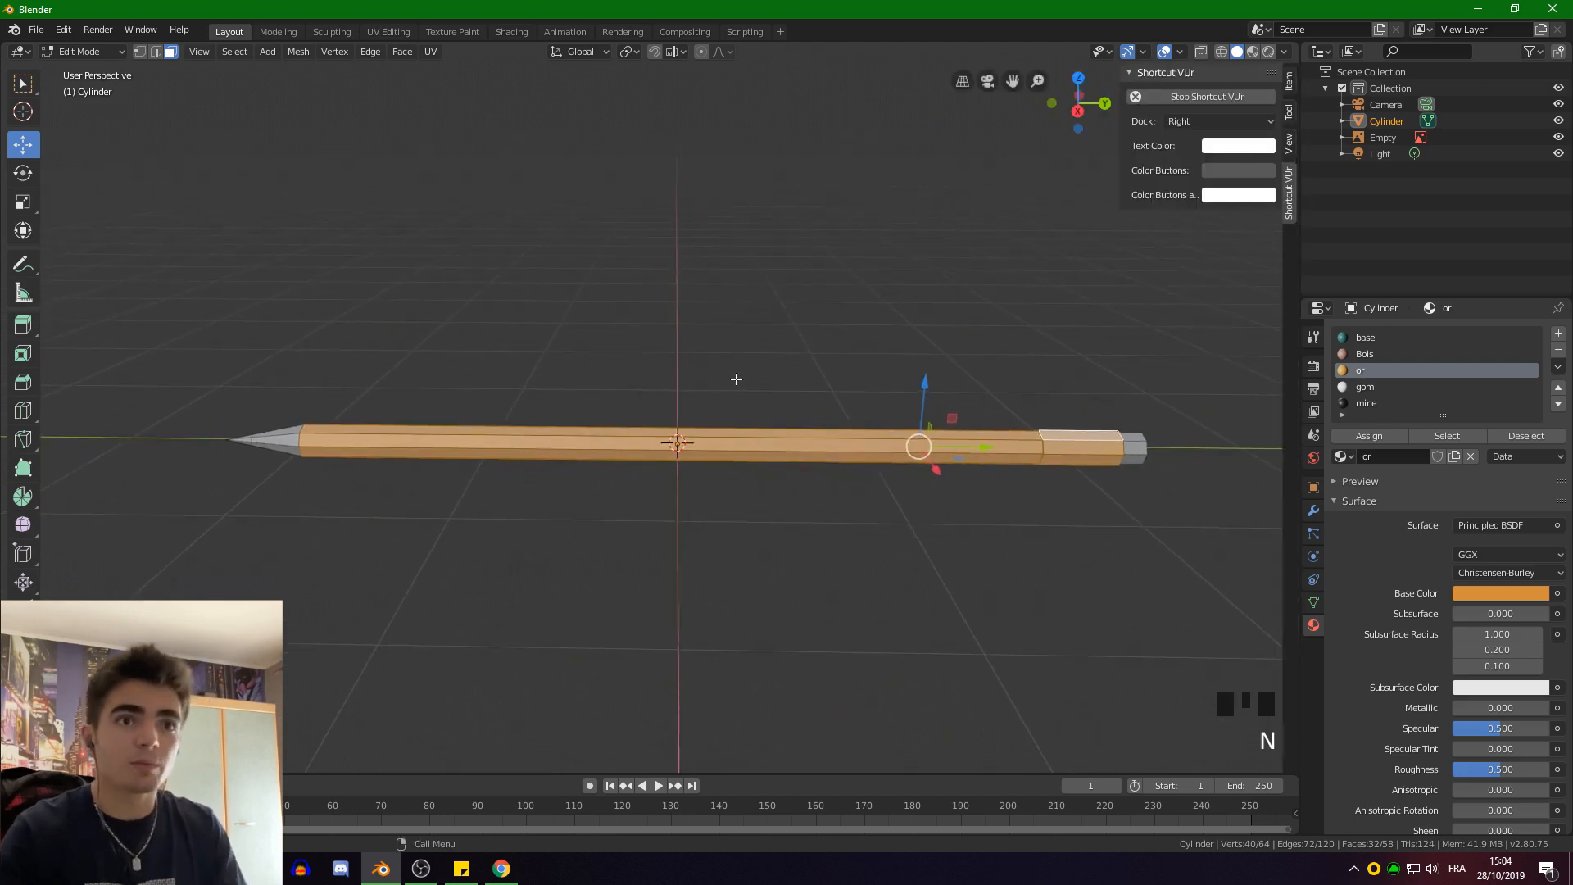
left_click(1289, 80)
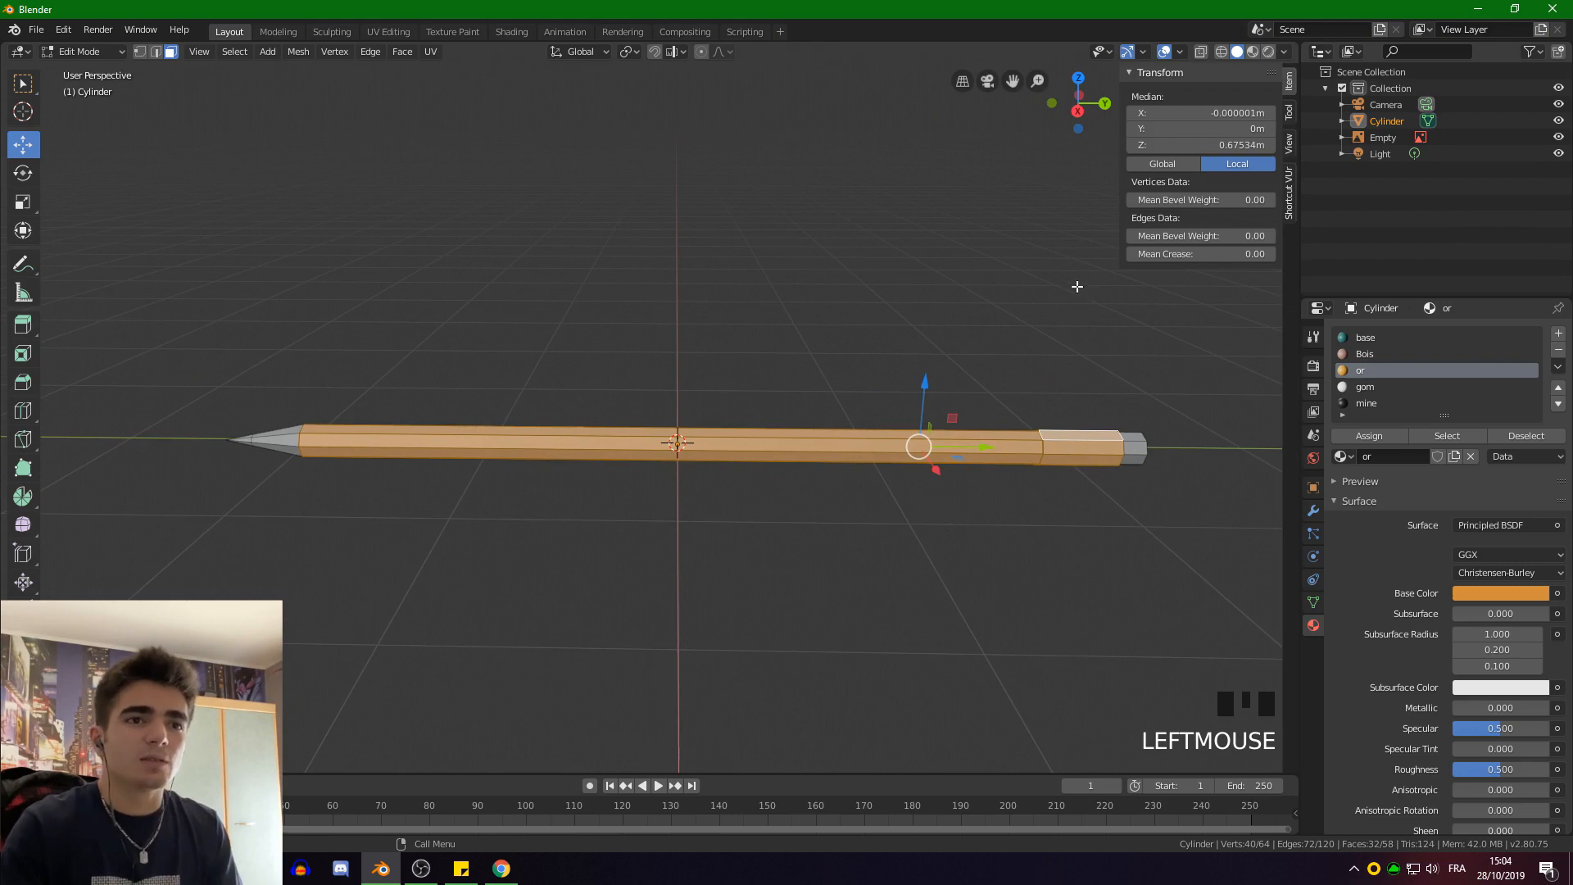
double_click(1227, 256)
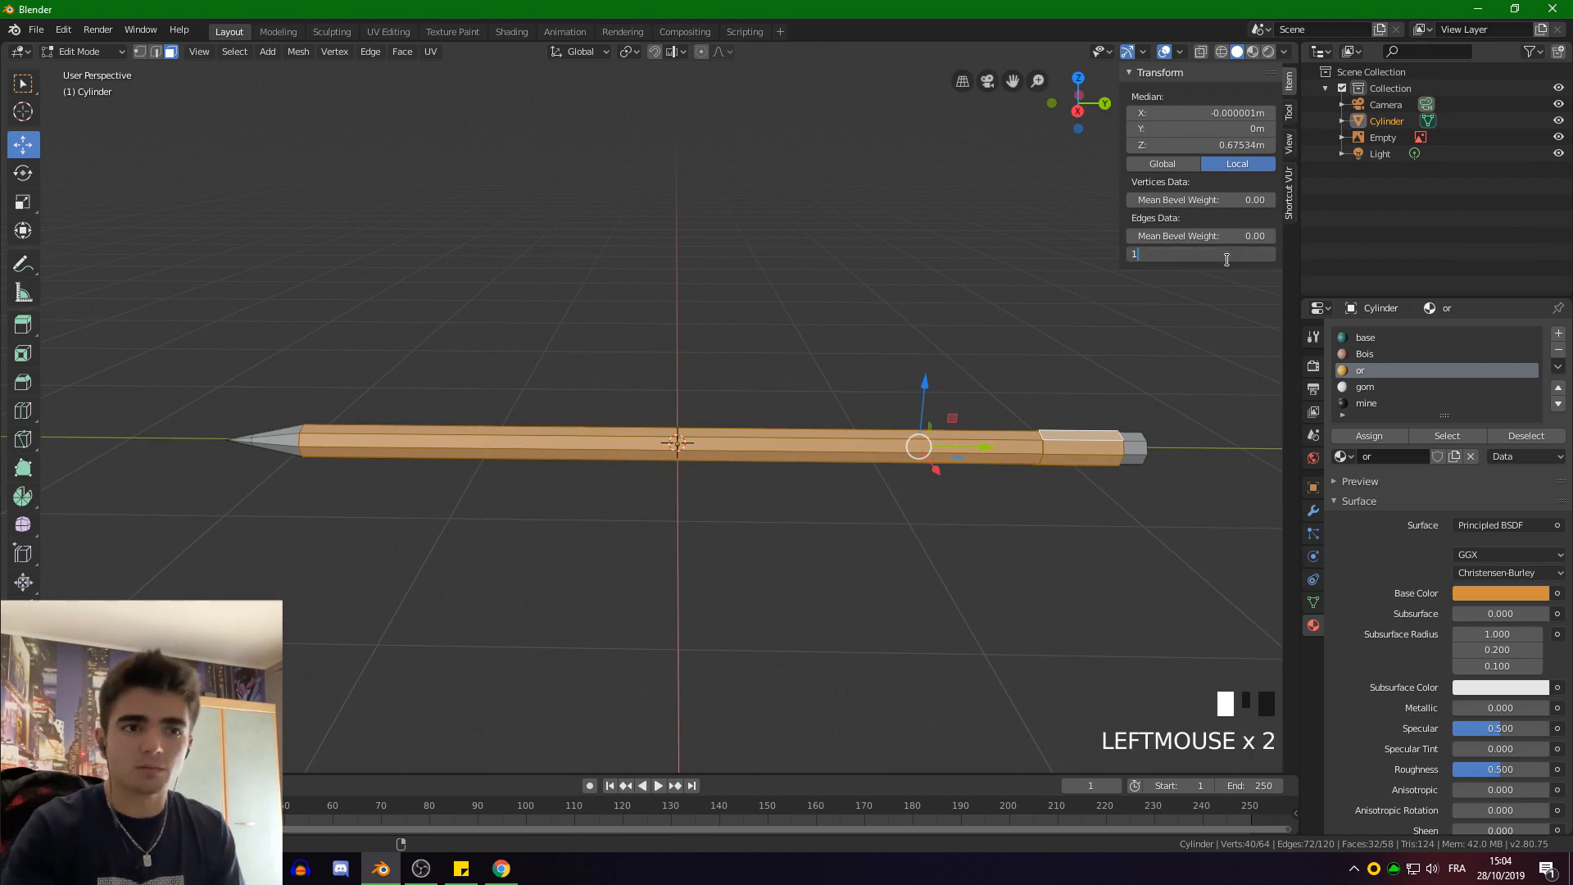
key("Return")
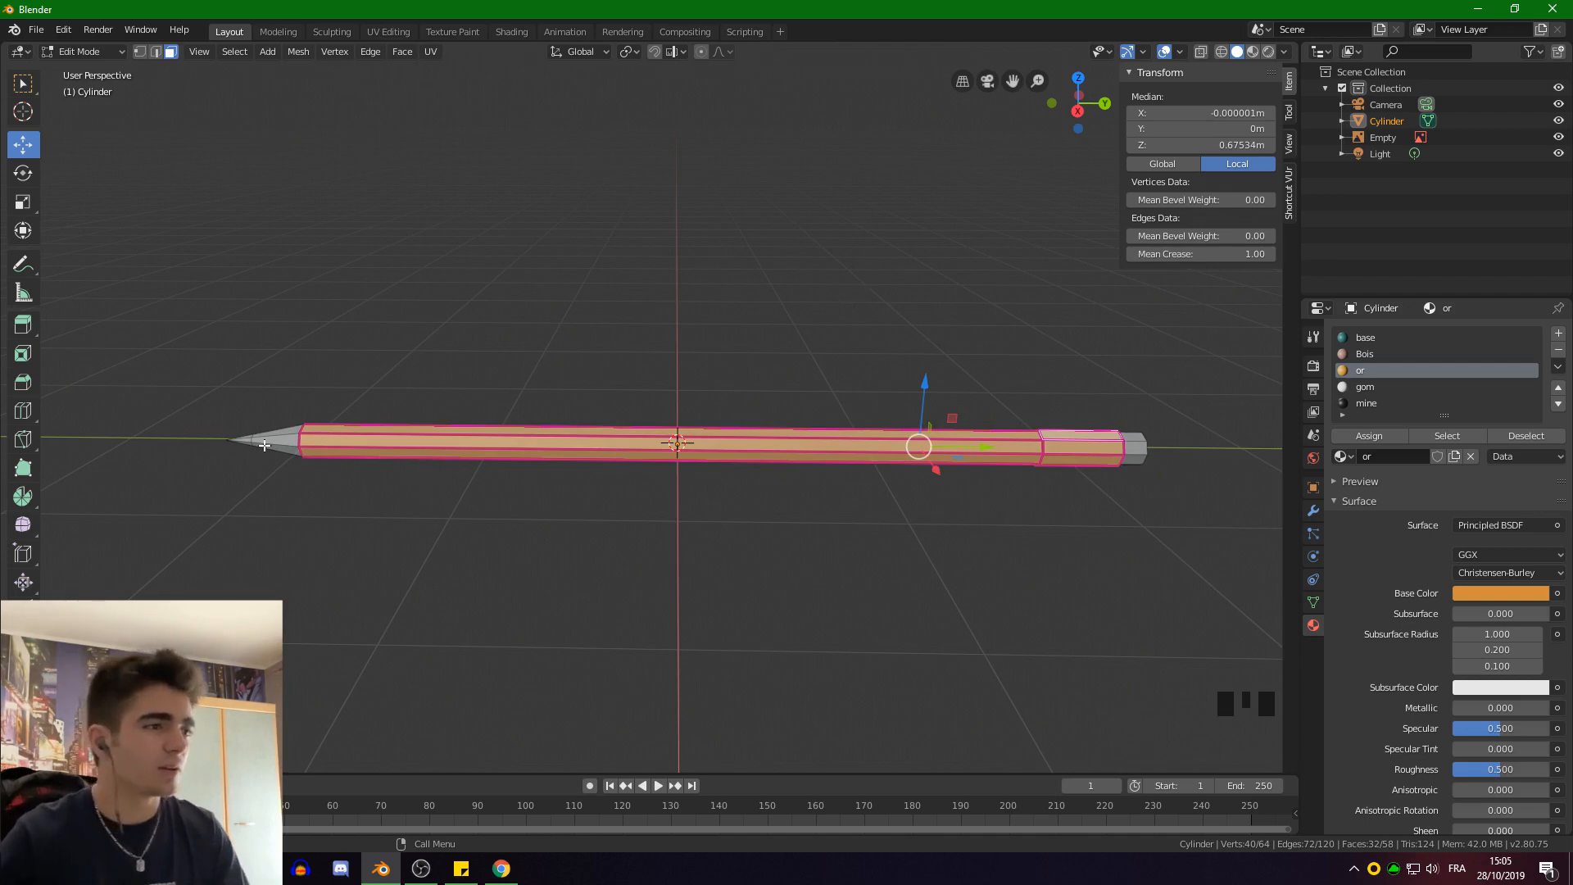
Select the pencil's whole mesh and add a Subdivision Surface modifier with 2 viewport subdivisions
scroll(228, 337, "up", 3)
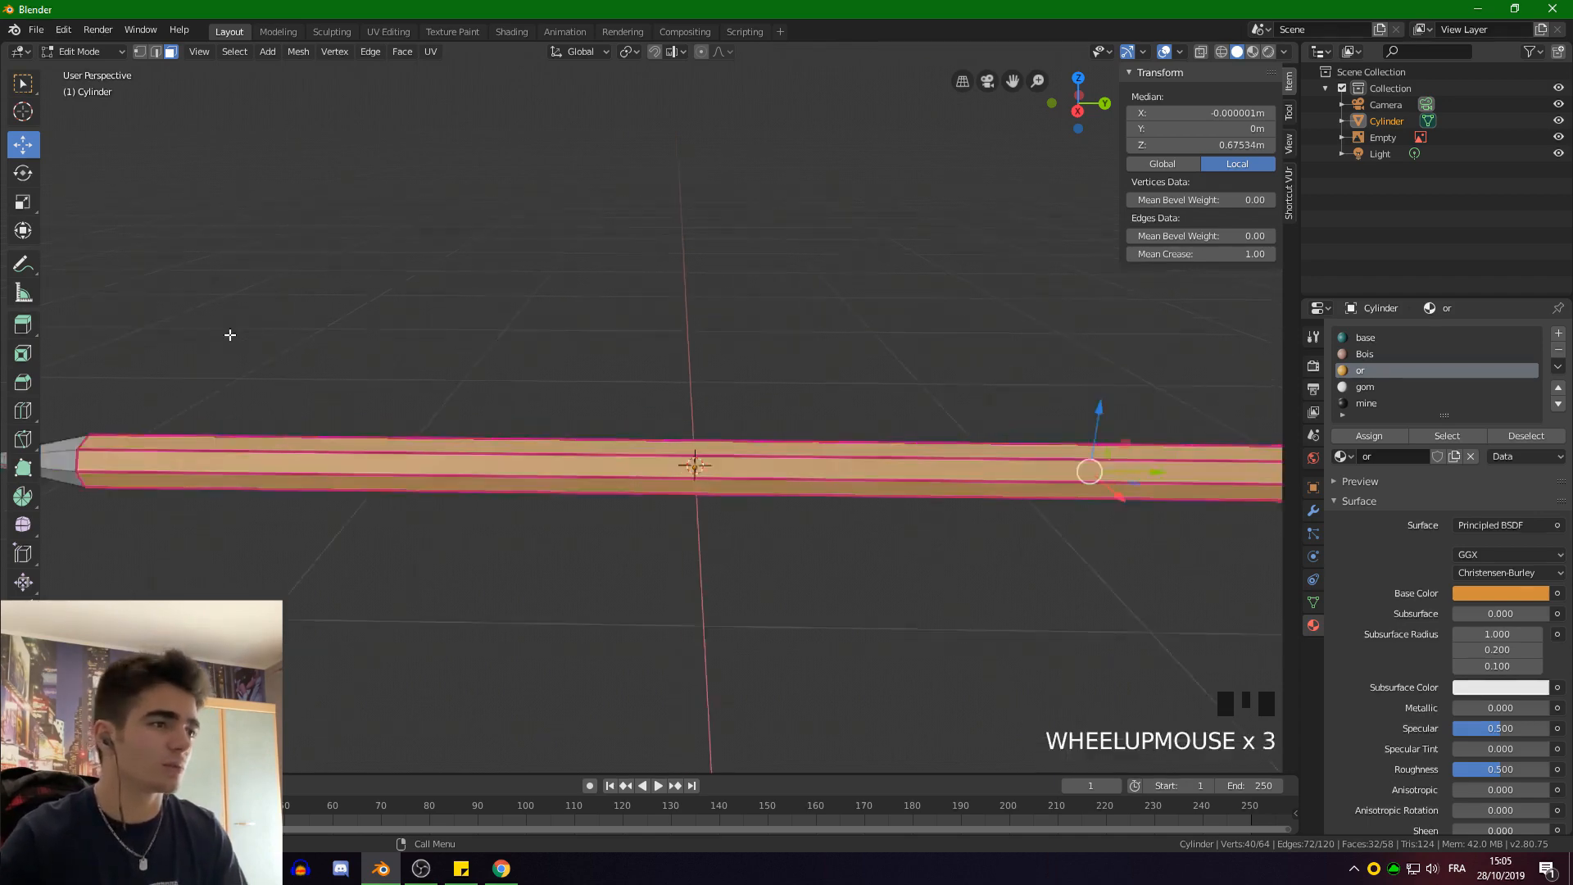
middle_click_drag(228, 336, 600, 337, "shift")
scroll(658, 394, "up", 1)
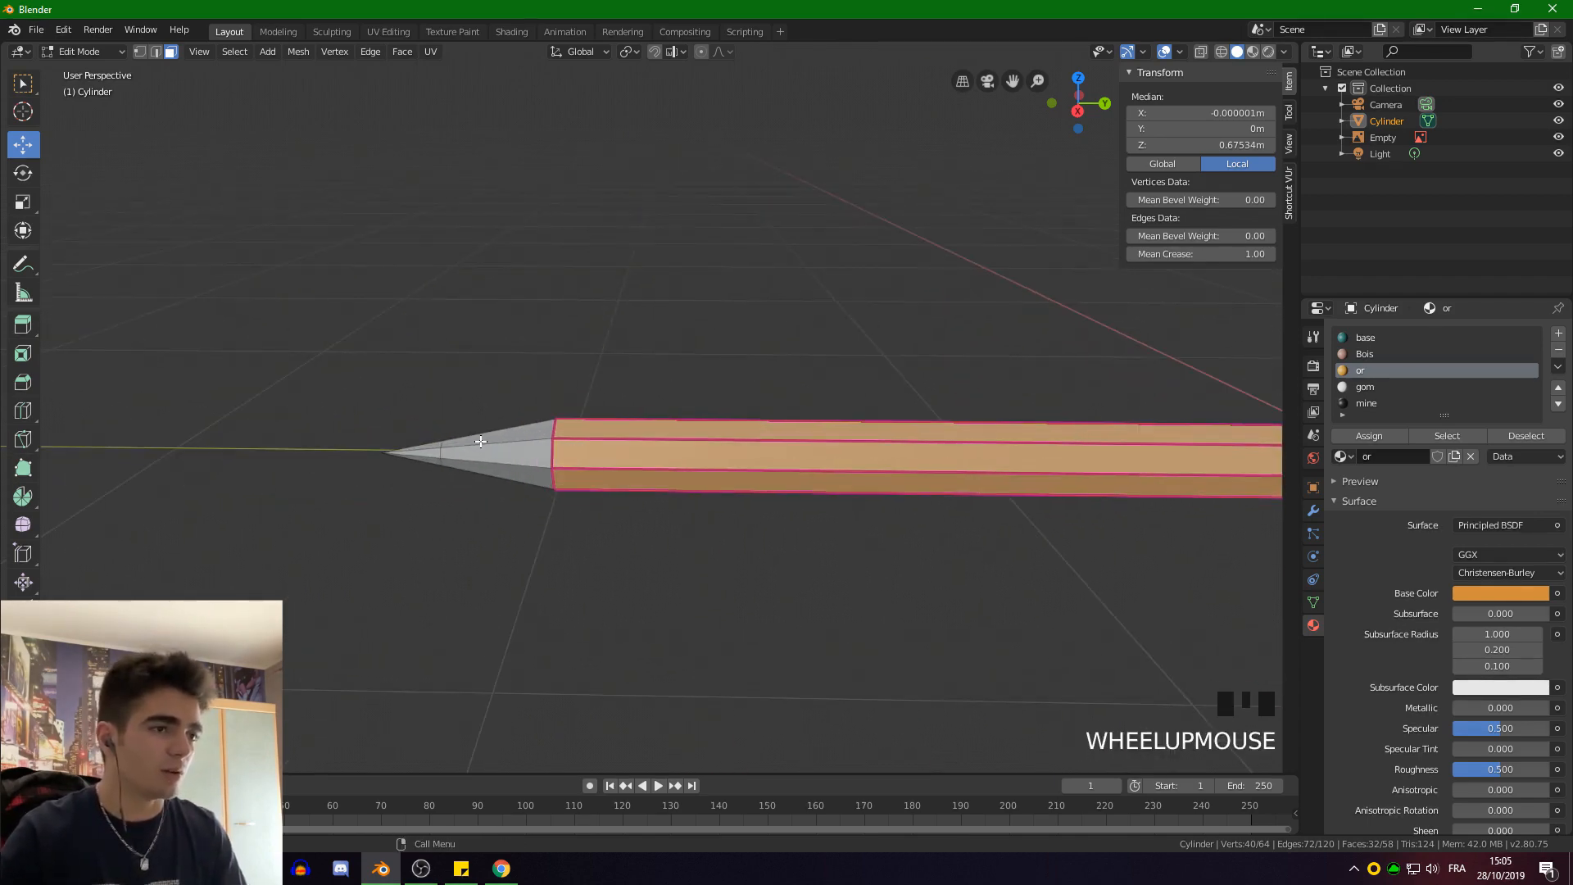
scroll(815, 375, "down", 3)
scroll(776, 358, "down", 3)
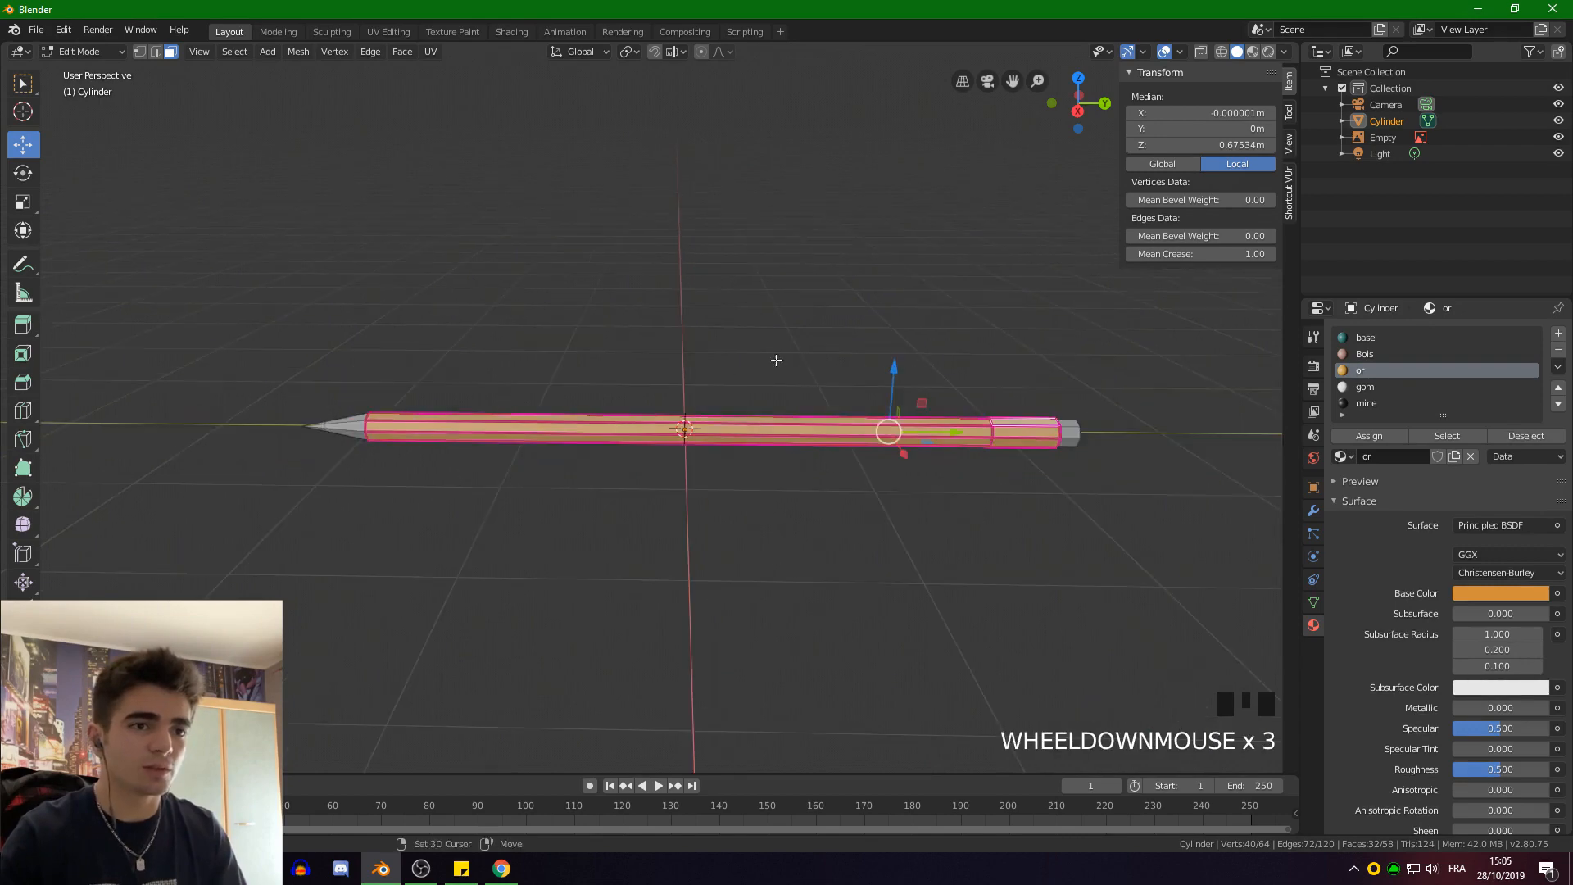
scroll(720, 352, "up", 2)
key("a")
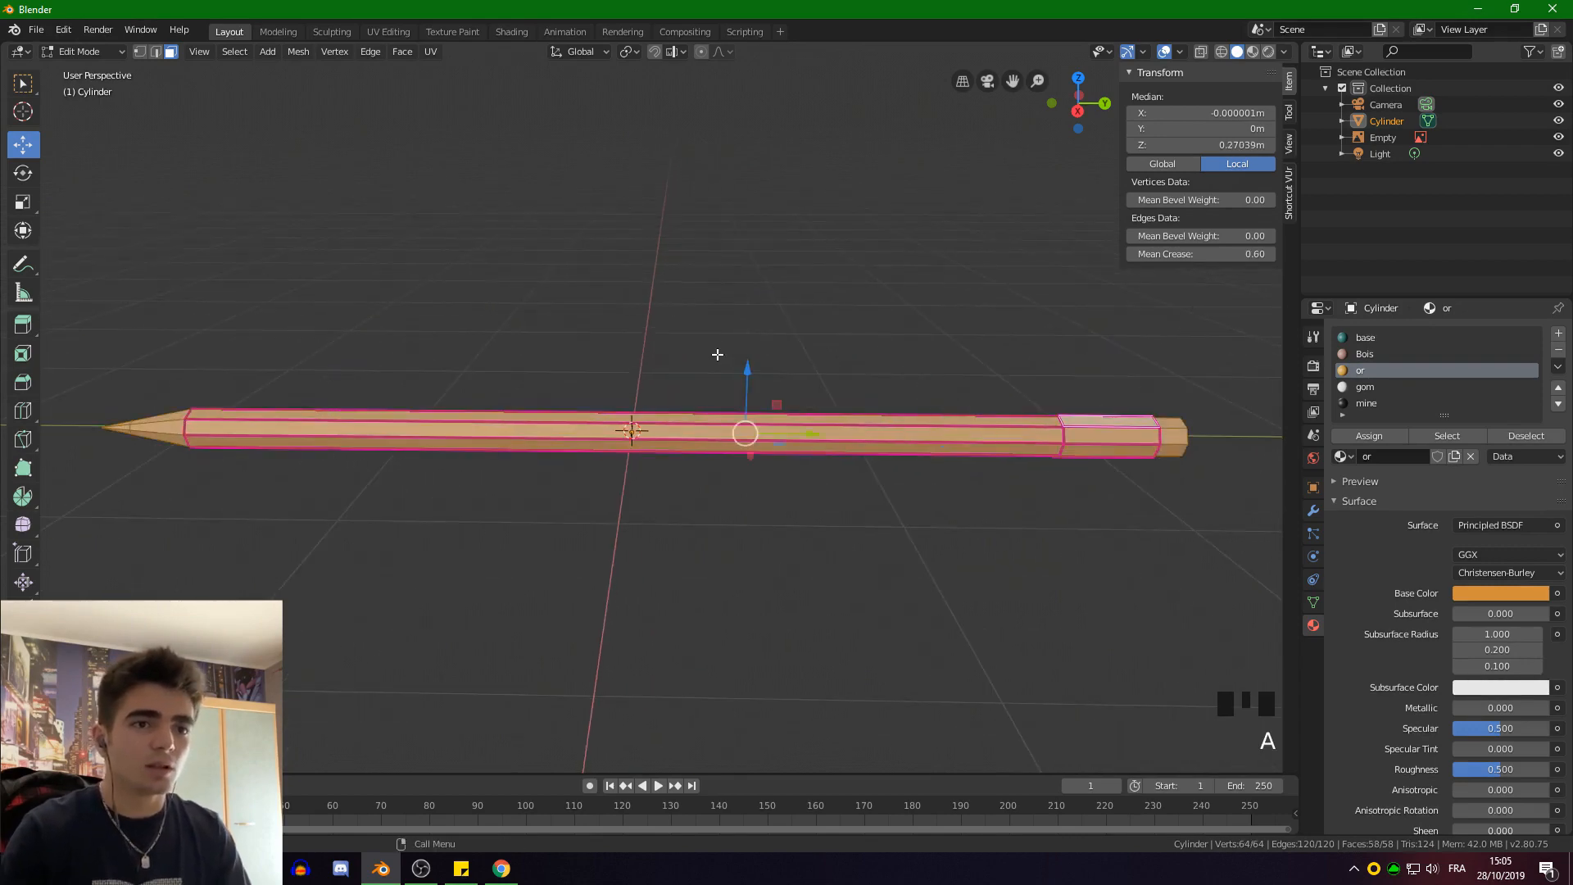
left_click(1315, 511)
left_click(1365, 332)
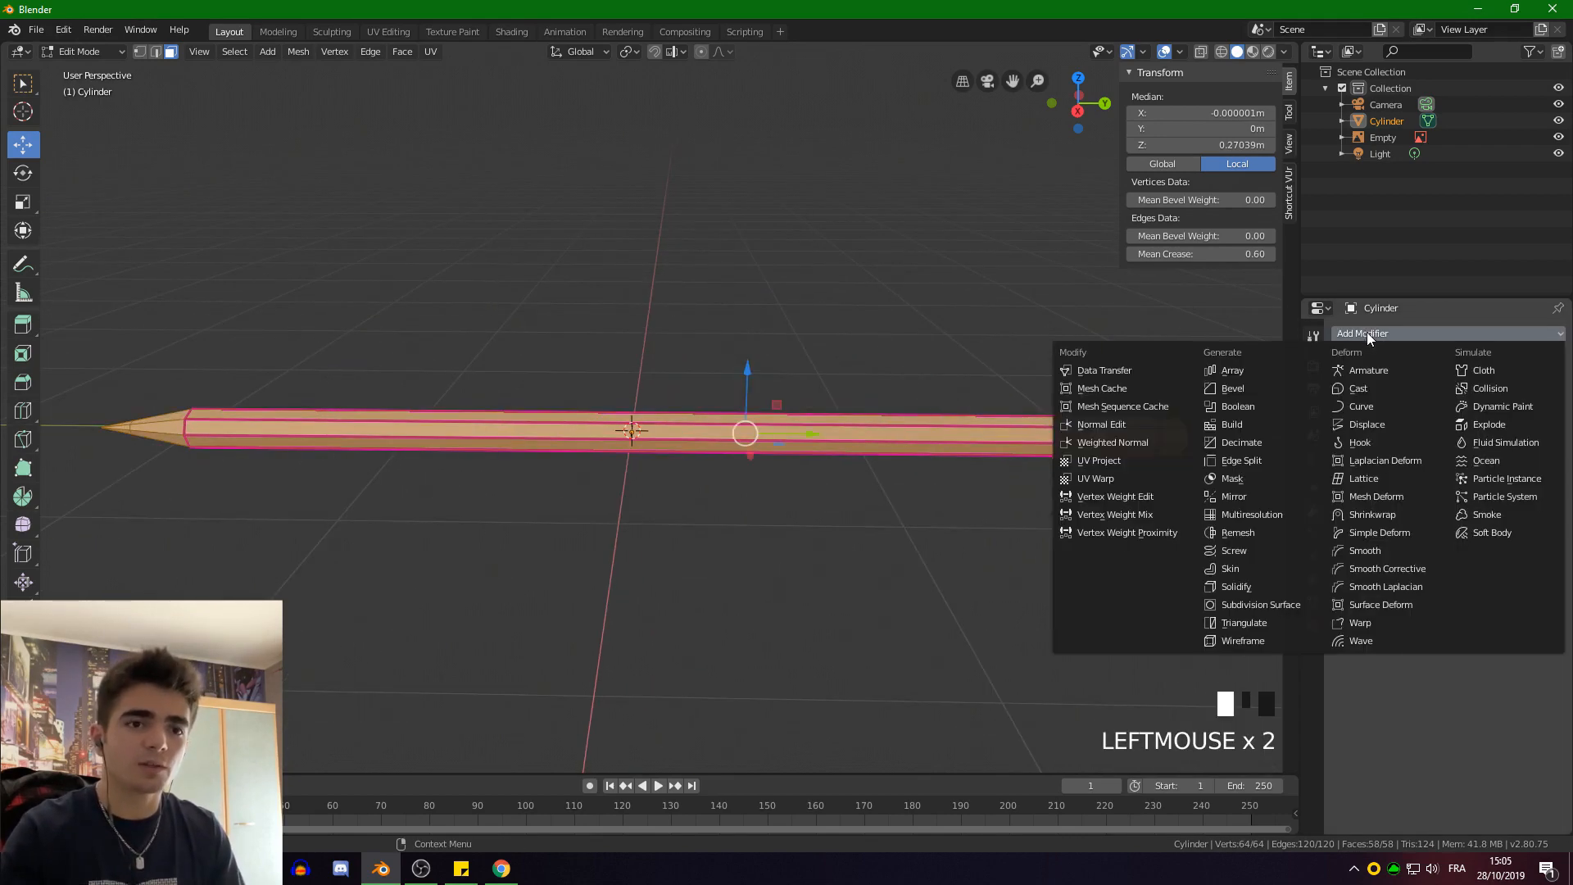
left_click(1240, 622)
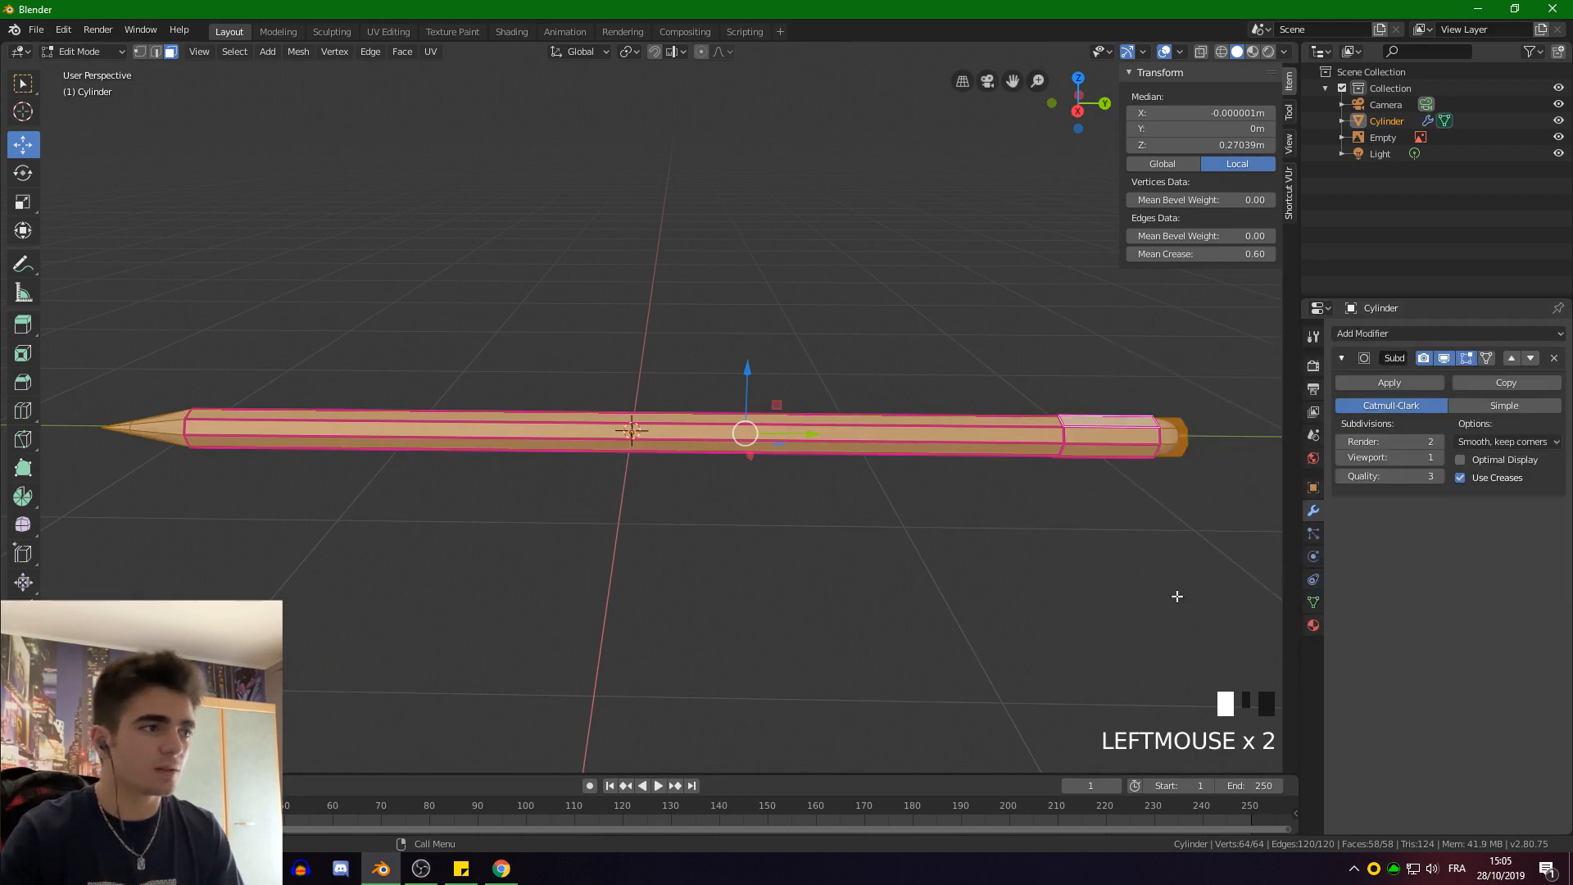
left_click(1439, 457)
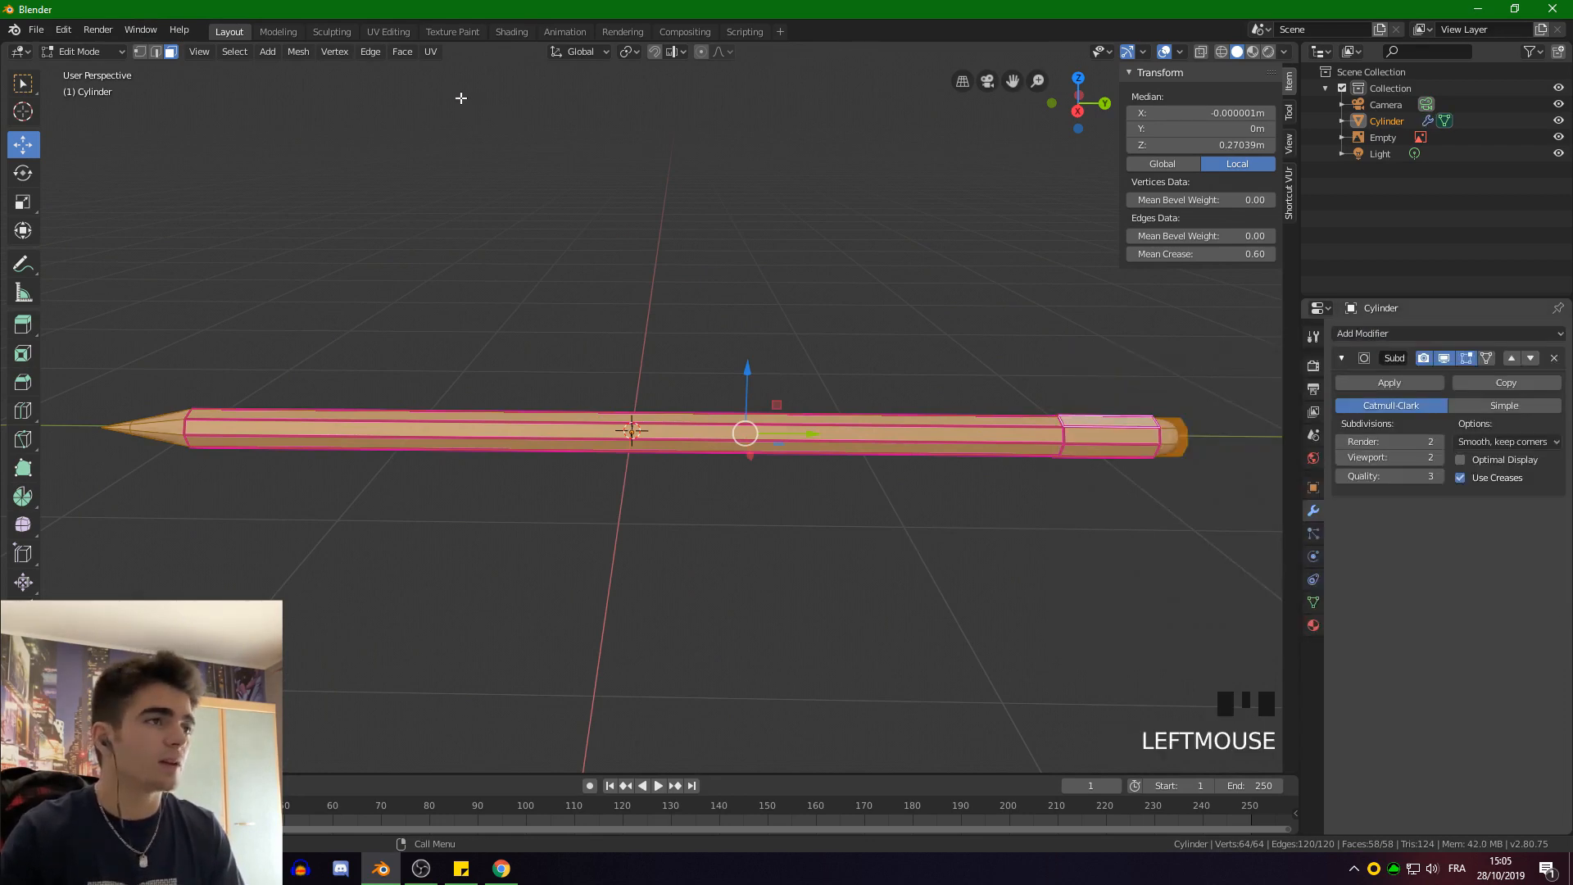
Apply Shade Smooth to all of the pencil's faces
left_click(406, 57)
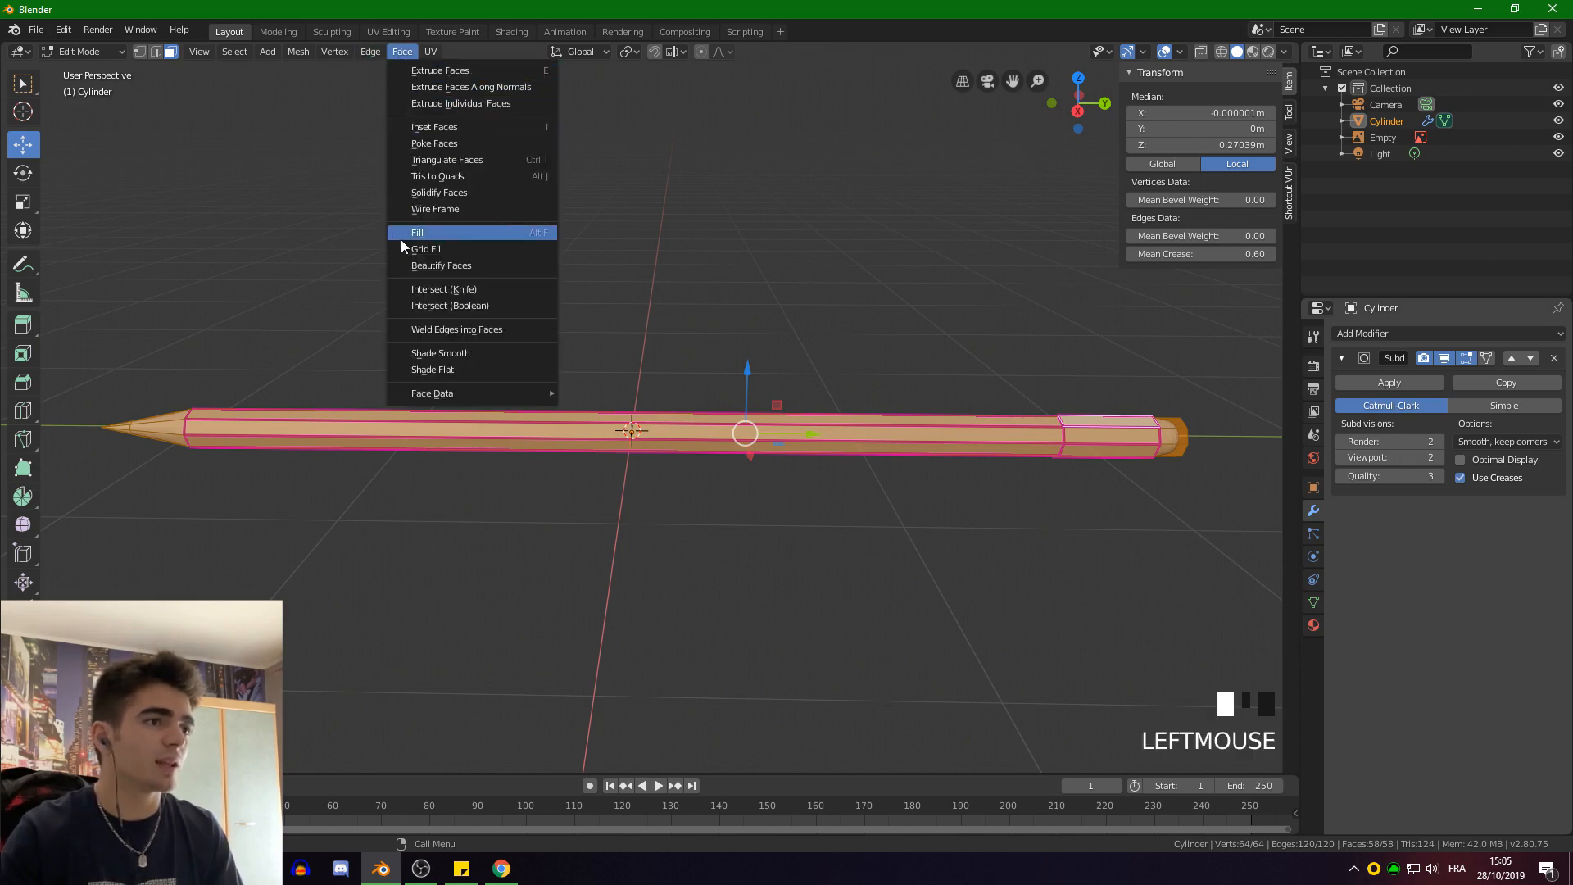
left_click(420, 351)
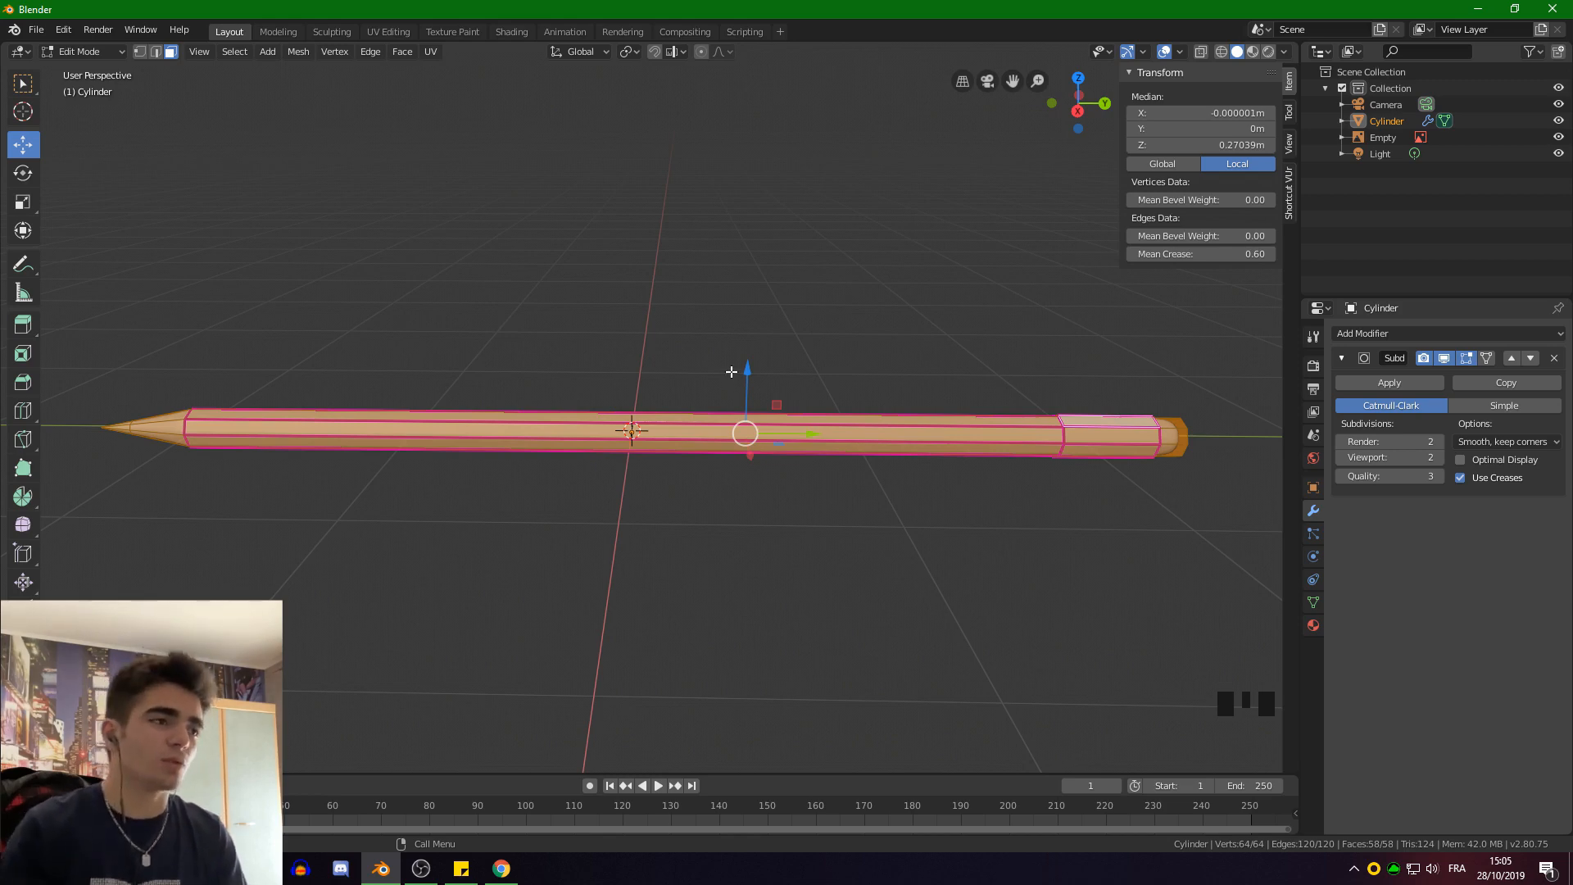
scroll(307, 336, "down", 1)
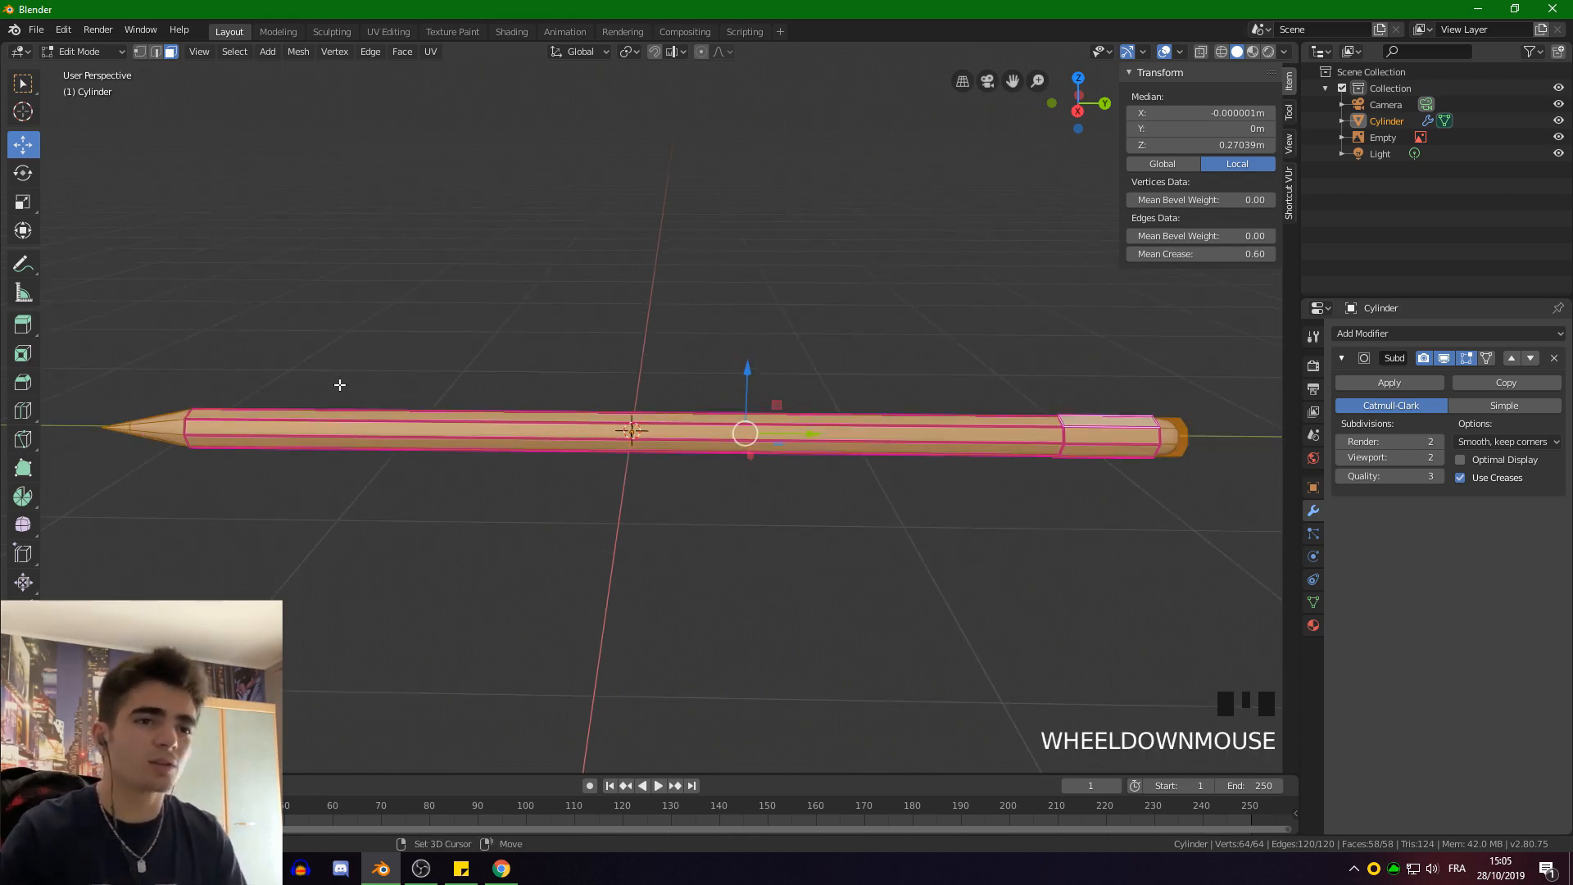
middle_click_drag(340, 384, 383, 386, "shift")
Switch to Rendered shading and Object Mode and examine the subdivided pencil from its tip to its eraser
key("z")
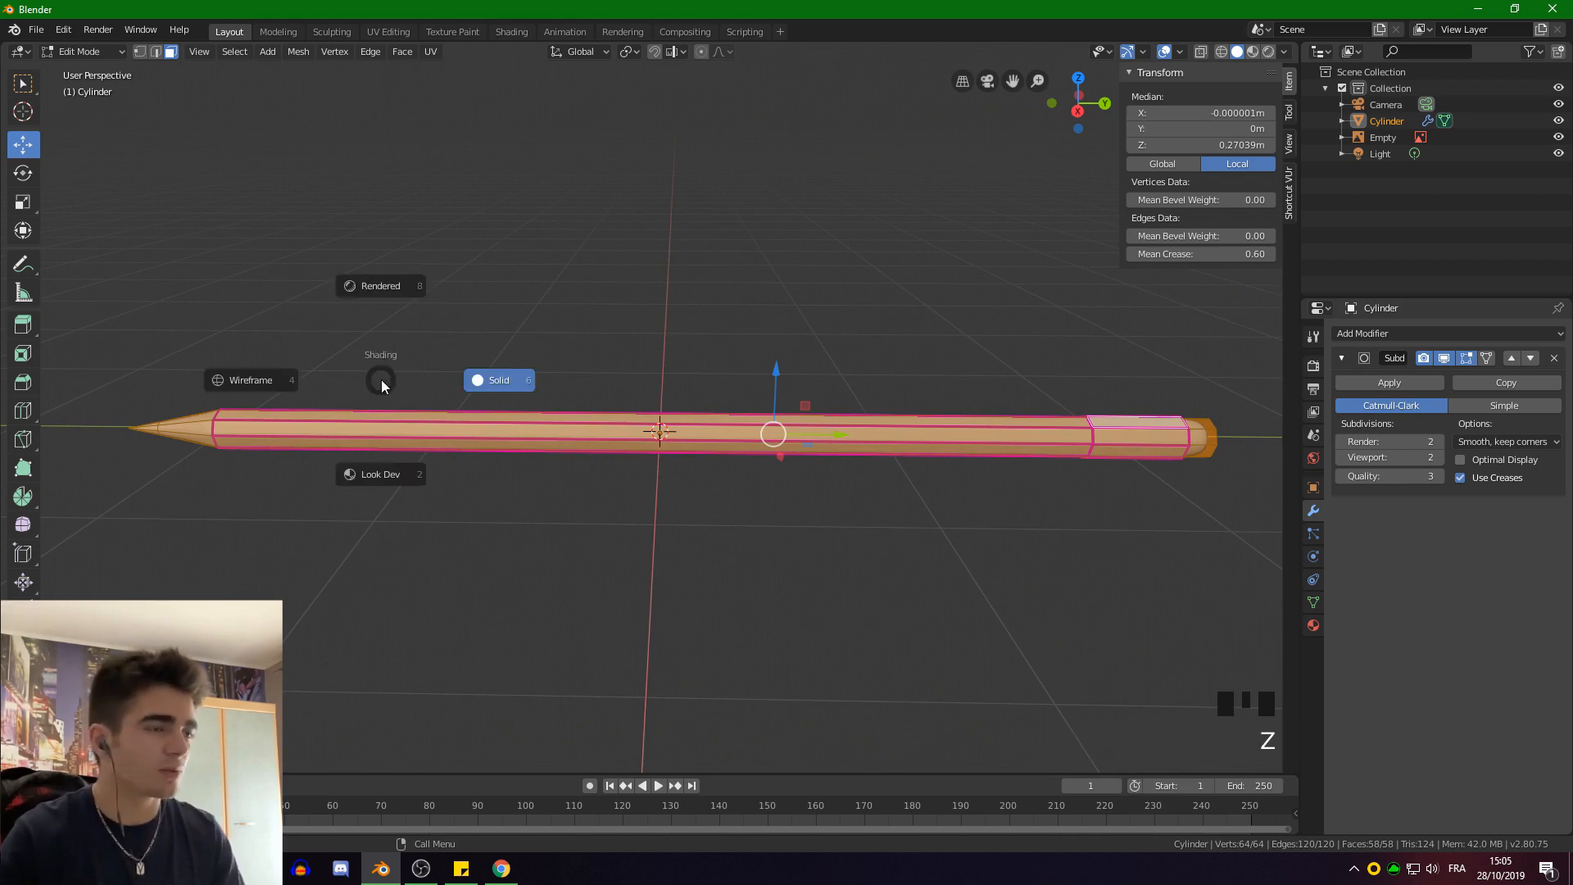
left_click(361, 290)
middle_click_drag(361, 294, 317, 432, "shift")
scroll(508, 481, "up", 2)
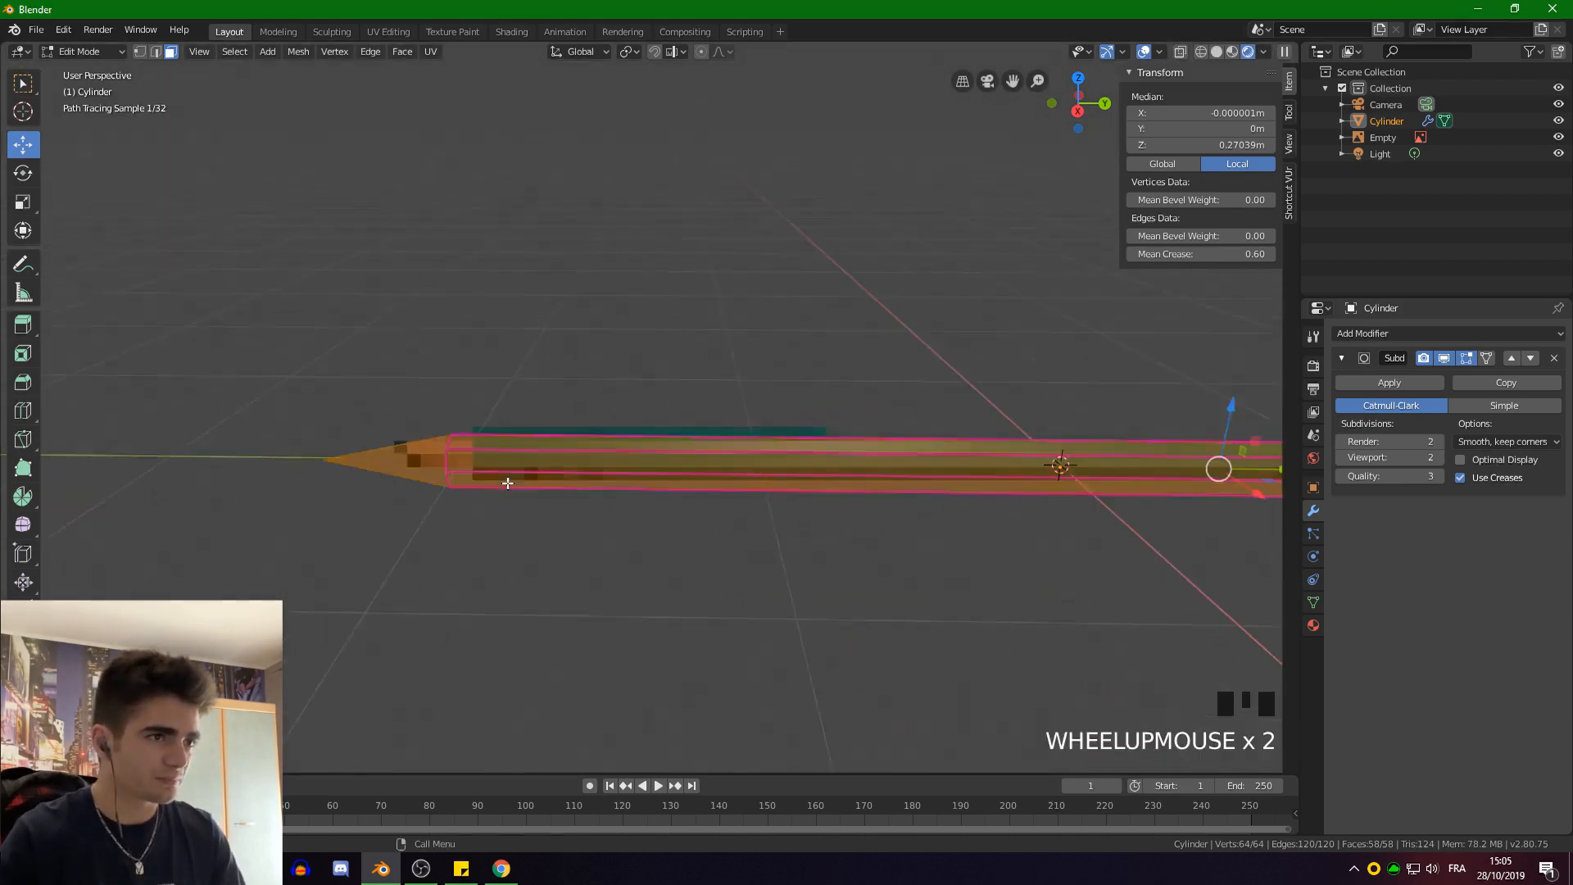
mouse_move(509, 481)
middle_mouse_down()
mouse_move(431, 474)
mouse_move(486, 470)
mouse_move(544, 403)
mouse_move(632, 372)
middle_mouse_up()
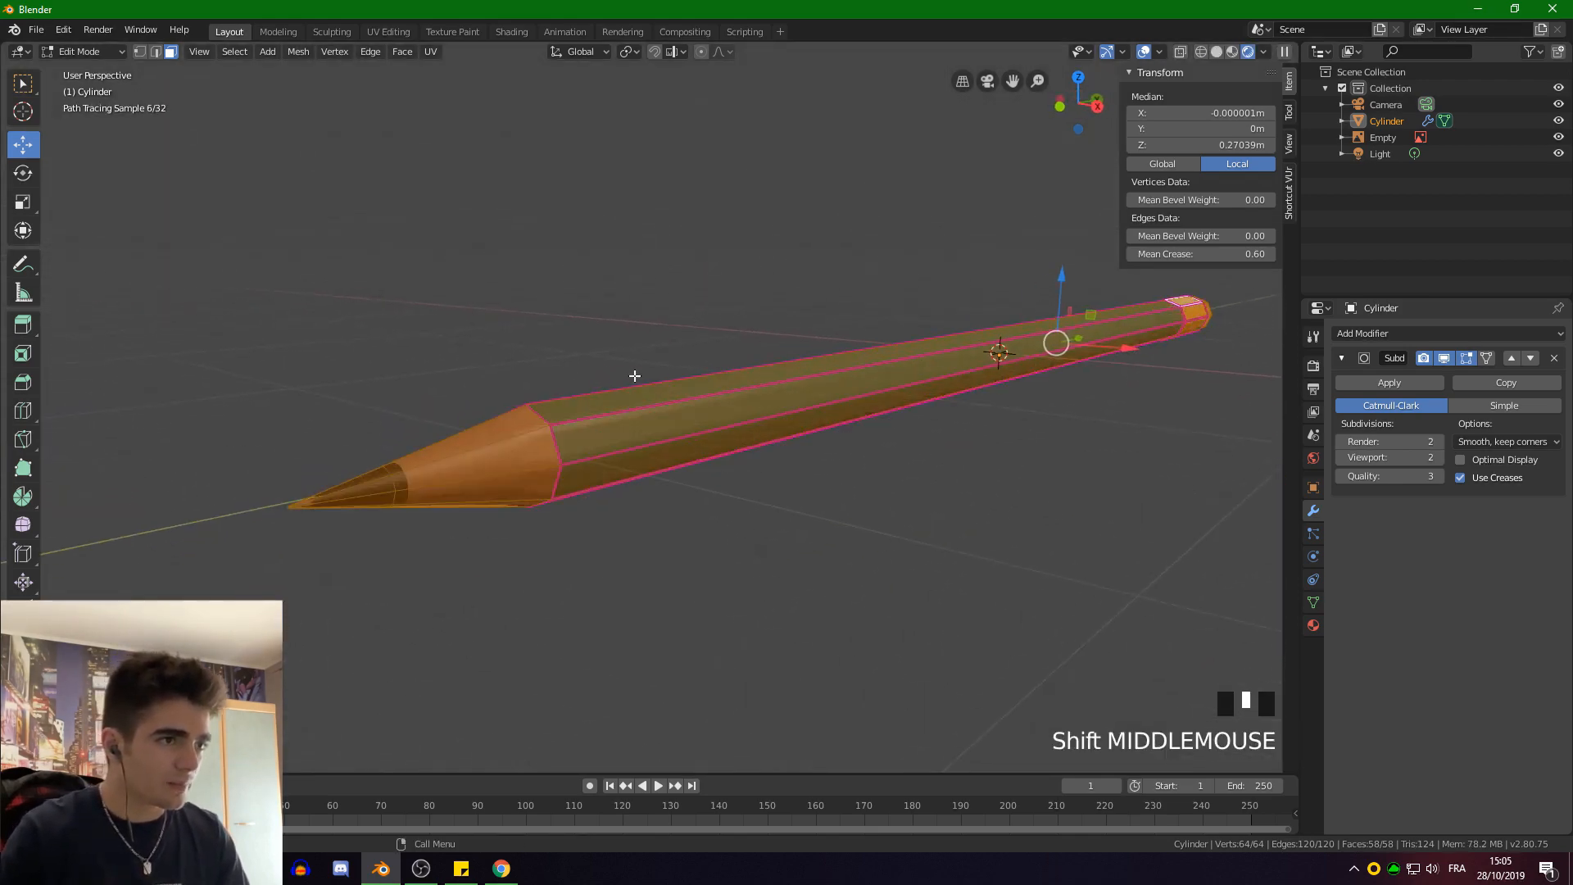
scroll(521, 460, "up", 2)
mouse_move(510, 472)
middle_mouse_down()
mouse_move(537, 472)
mouse_move(553, 505)
mouse_move(418, 518)
mouse_move(449, 457)
mouse_move(572, 486)
mouse_move(437, 487)
middle_mouse_up()
key("Tab")
scroll(744, 456, "down", 6)
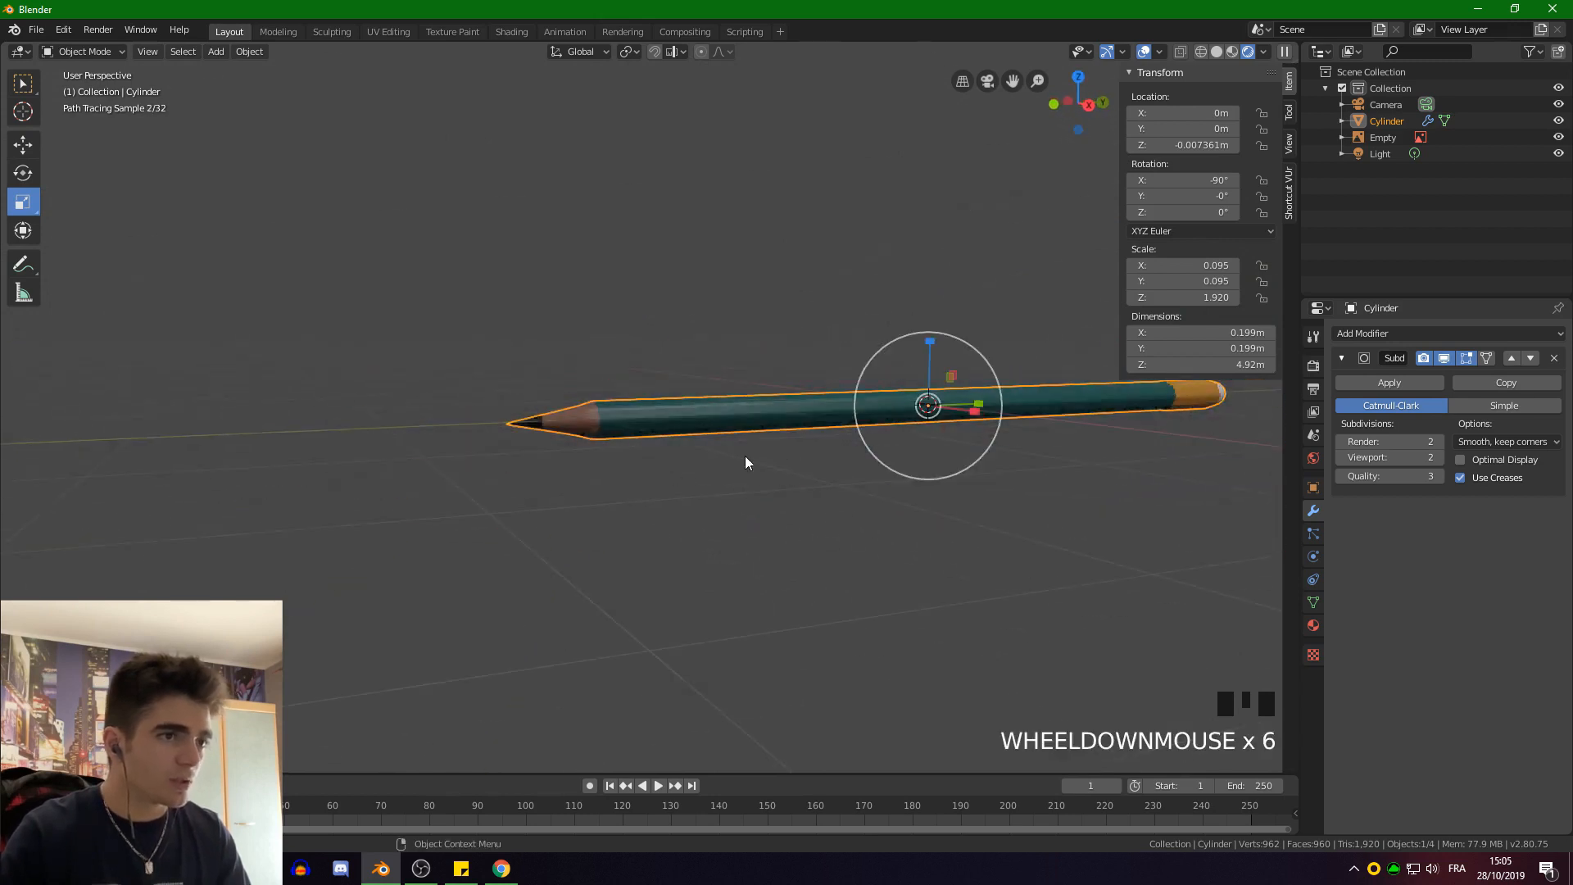
middle_click_drag(745, 456, 238, 446, "shift")
scroll(738, 430, "up", 4)
mouse_move(737, 435)
middle_mouse_down()
mouse_move(534, 406)
mouse_move(869, 452)
mouse_move(1062, 434)
middle_mouse_up()
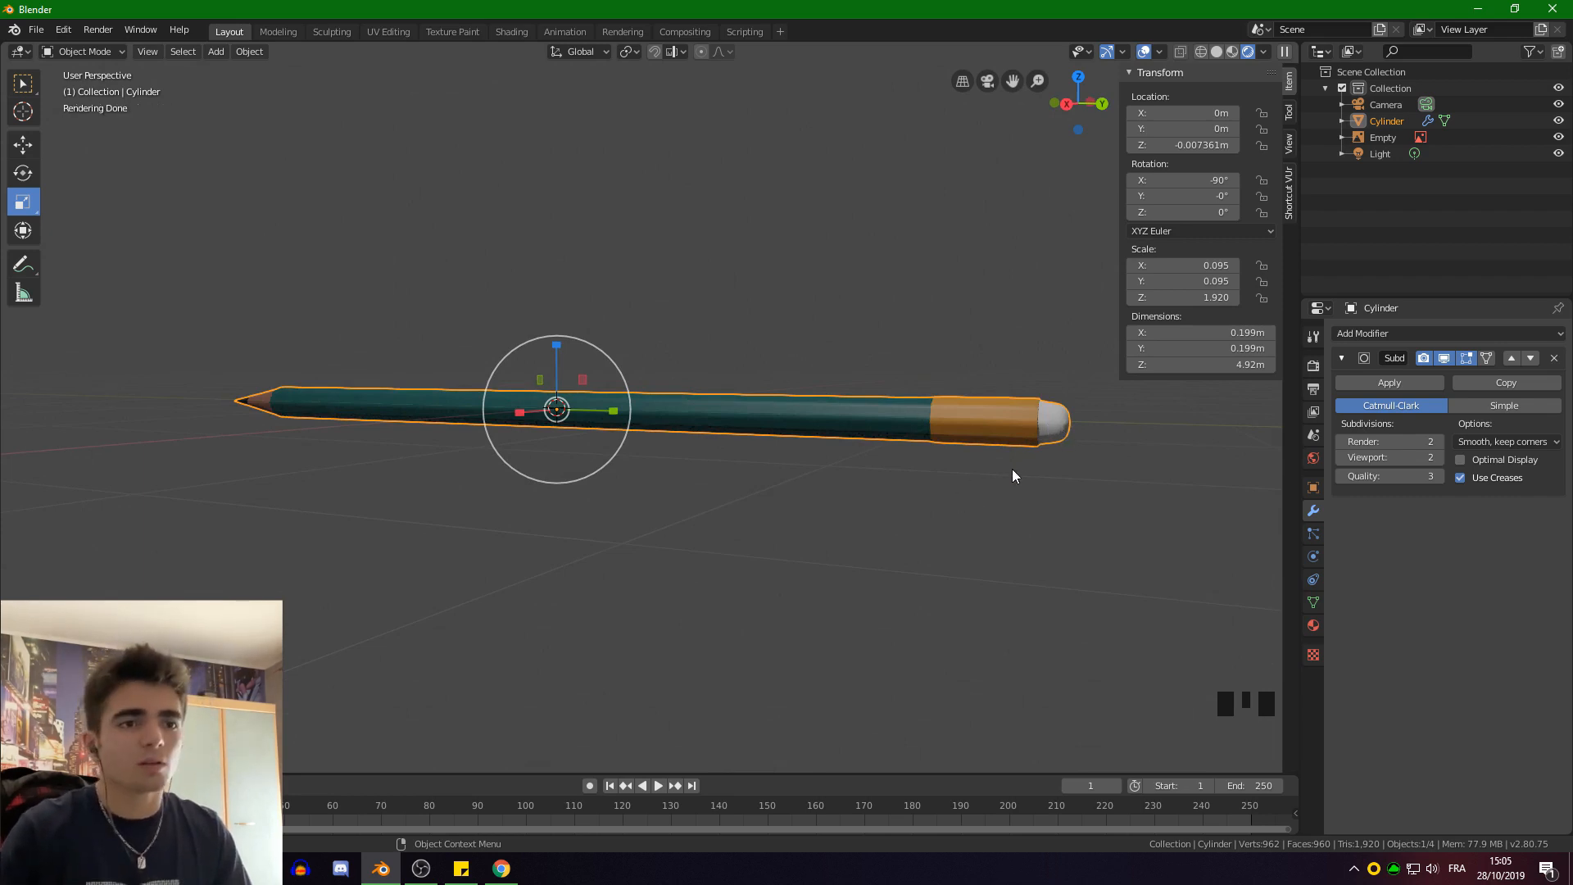
mouse_move(1013, 468)
middle_mouse_down()
mouse_move(912, 534)
mouse_move(840, 444)
middle_mouse_up()
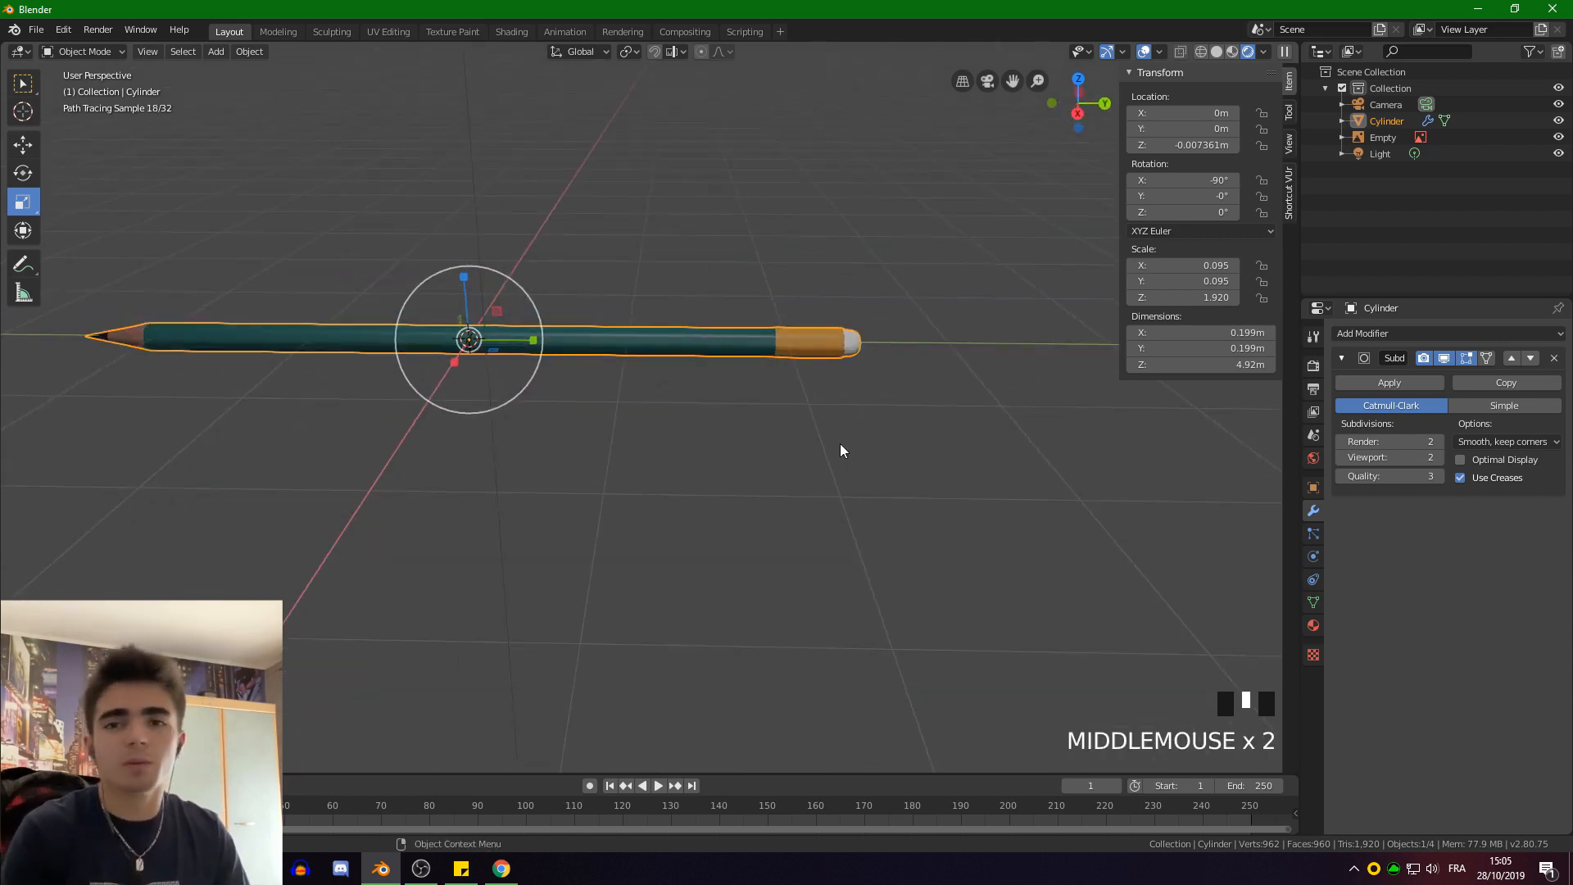
middle_click_drag(730, 298, 598, 323, "shift")
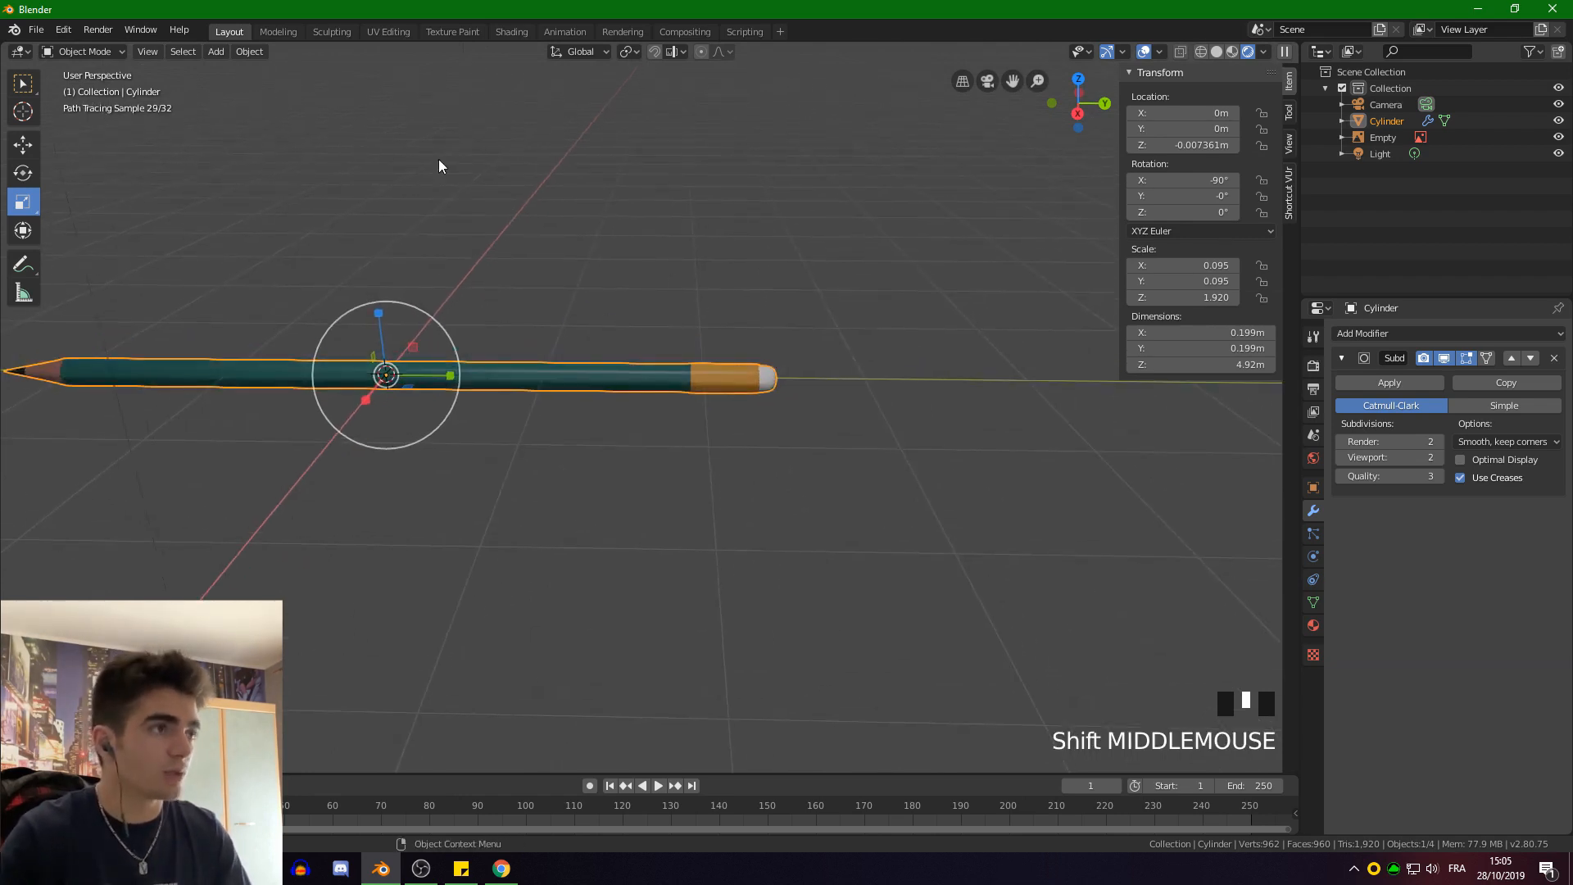
Return the pencil to Edit Mode
left_click(341, 121)
left_click(69, 48)
left_click(69, 95)
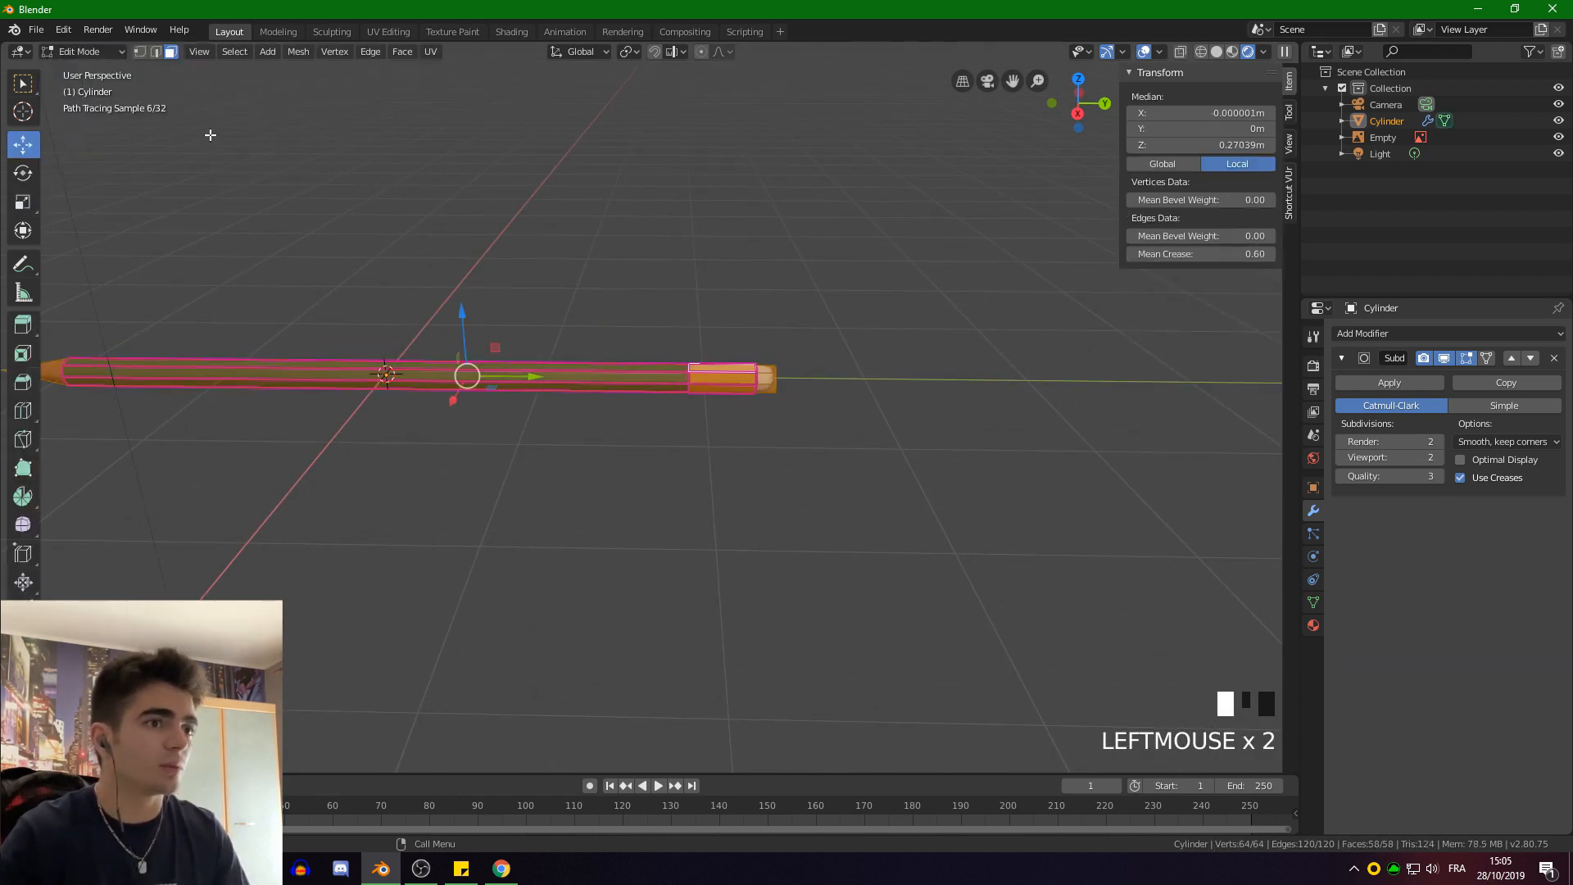
Switch to vertex selection and add a loop cut around the white eraser, close to its outer end
left_click(776, 378)
scroll(793, 364, "up", 6)
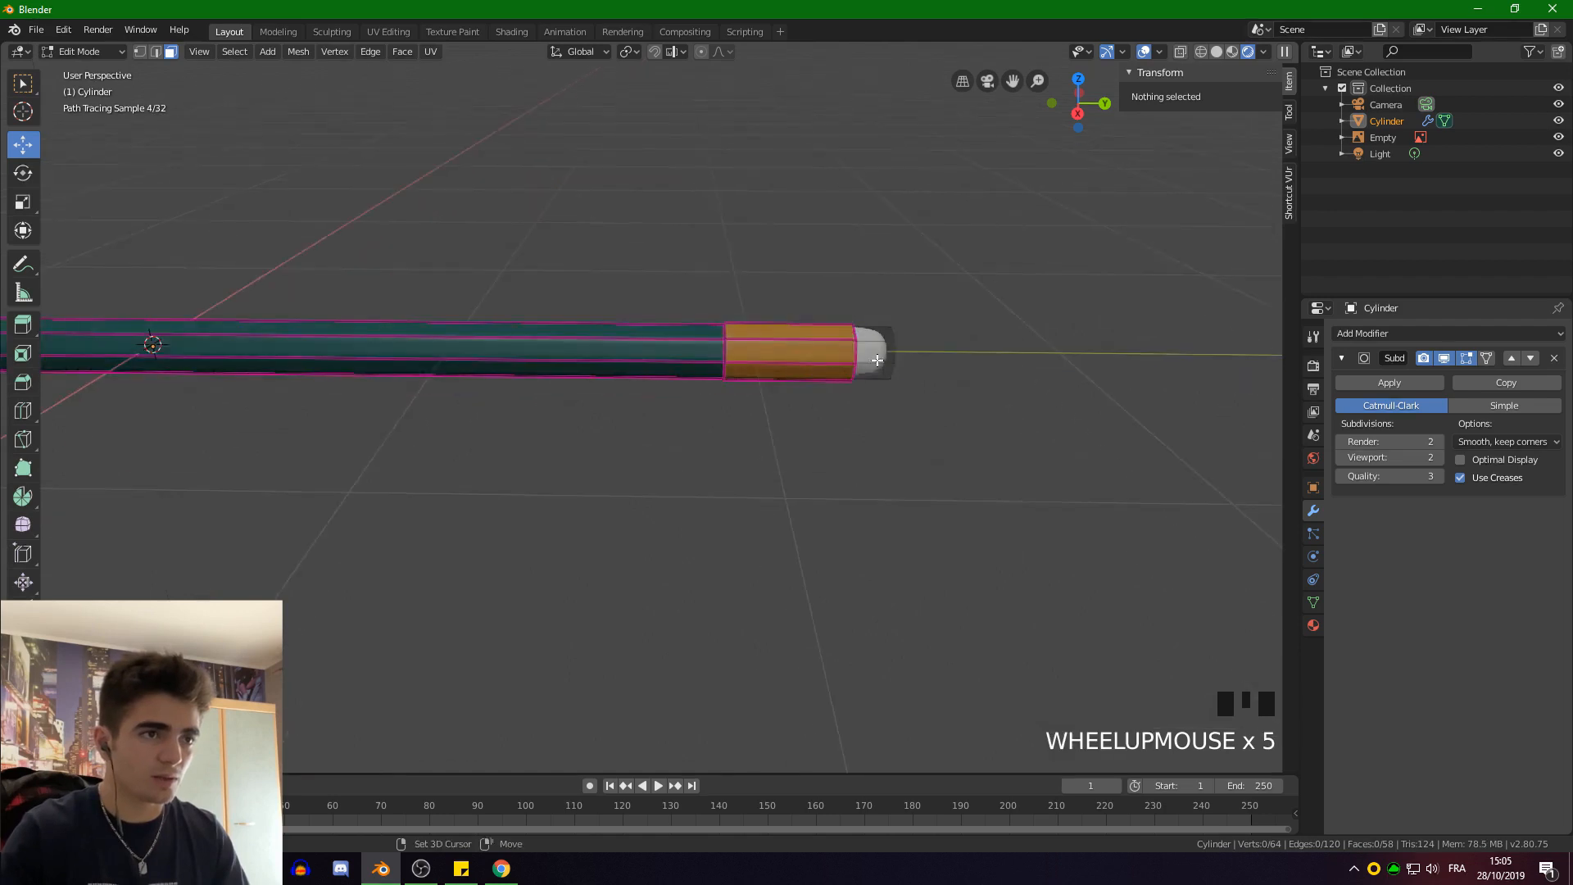
left_click(139, 52)
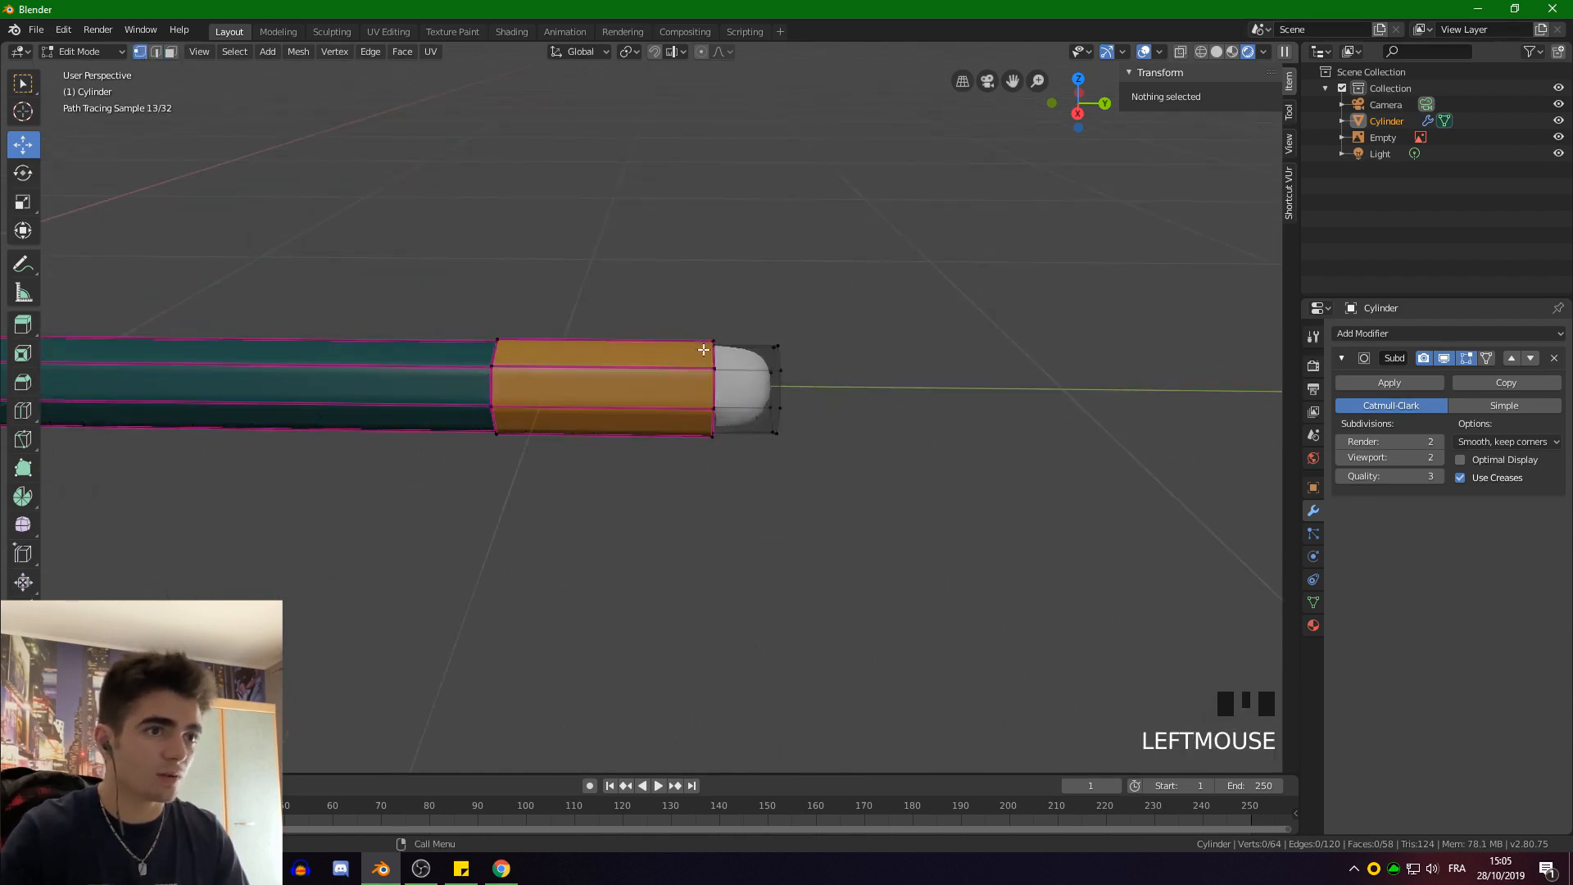
left_click(779, 370)
key("KP_Decimal")
scroll(581, 358, "down", 5)
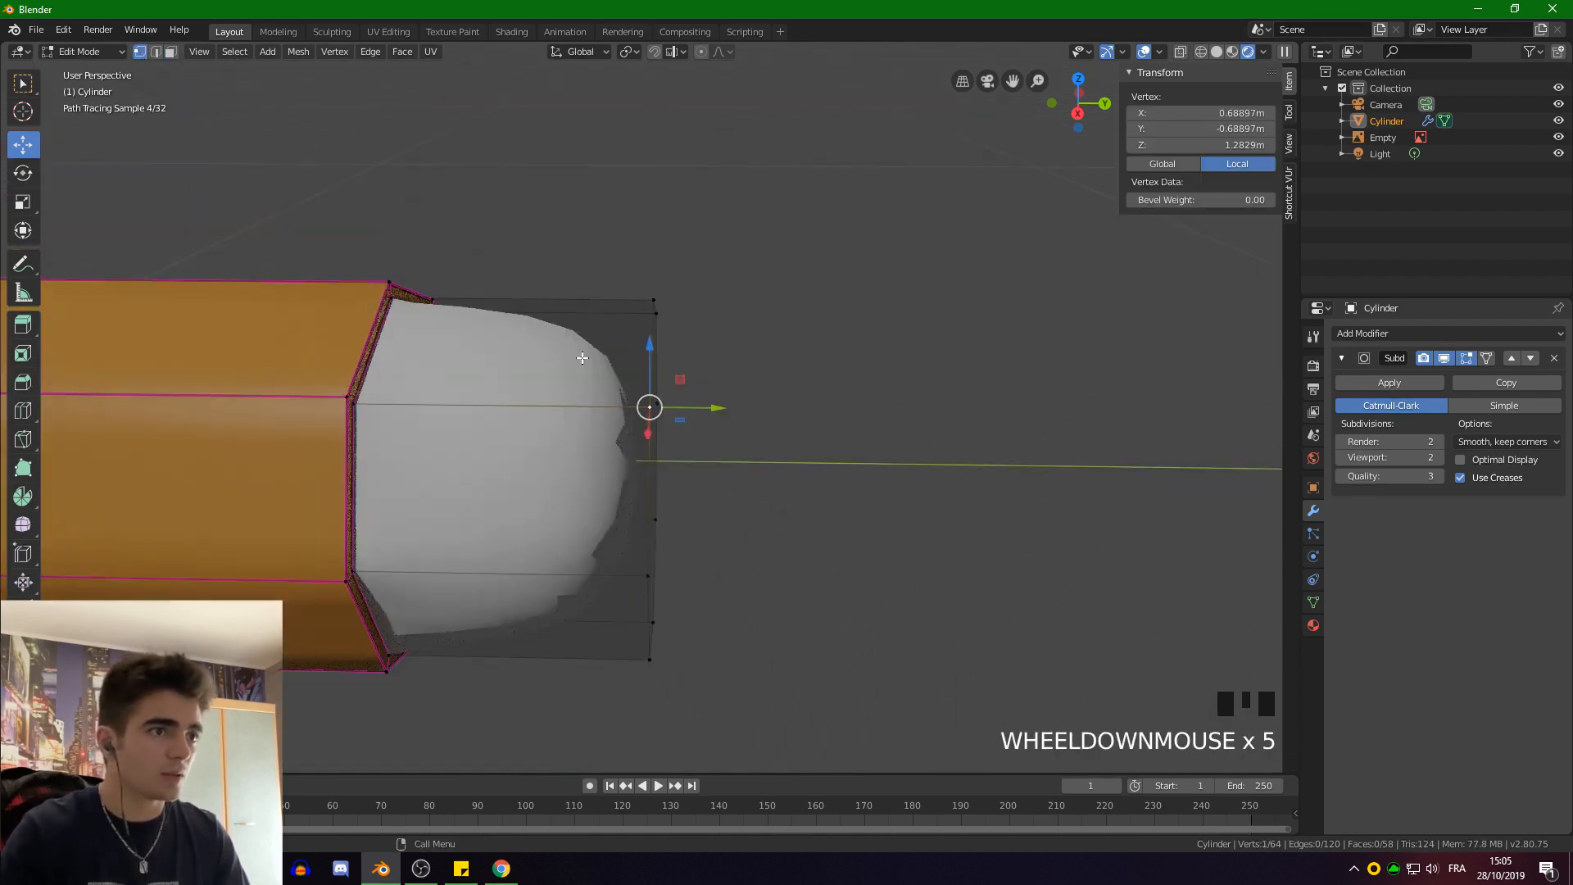
scroll(525, 172, "down", 1)
middle_click_drag(544, 164, 551, 164)
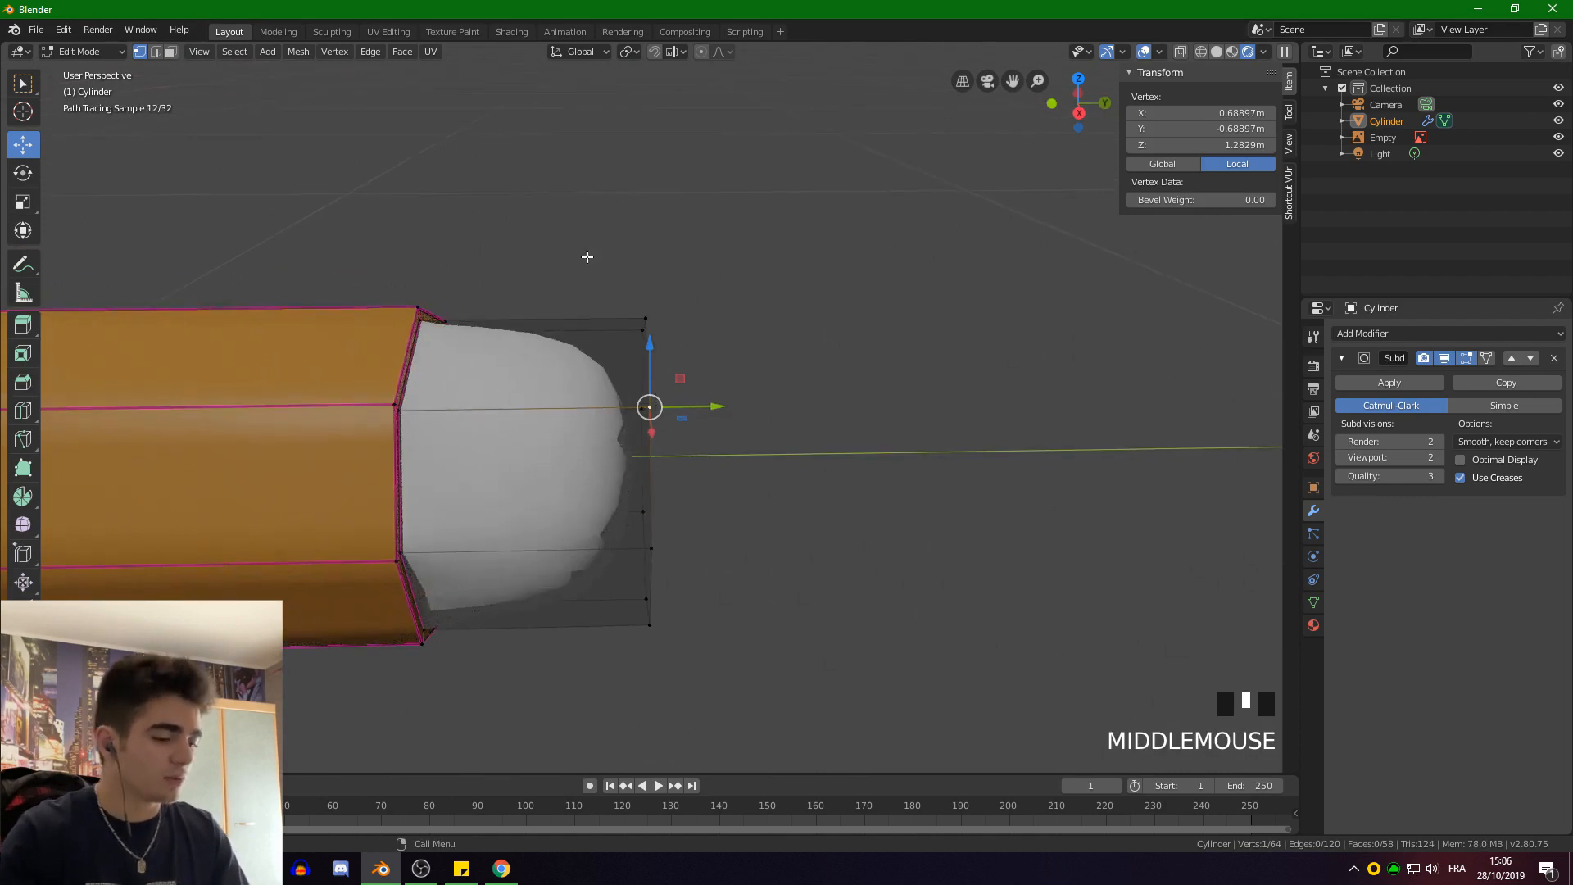
key("ctrl+r")
left_click(520, 554)
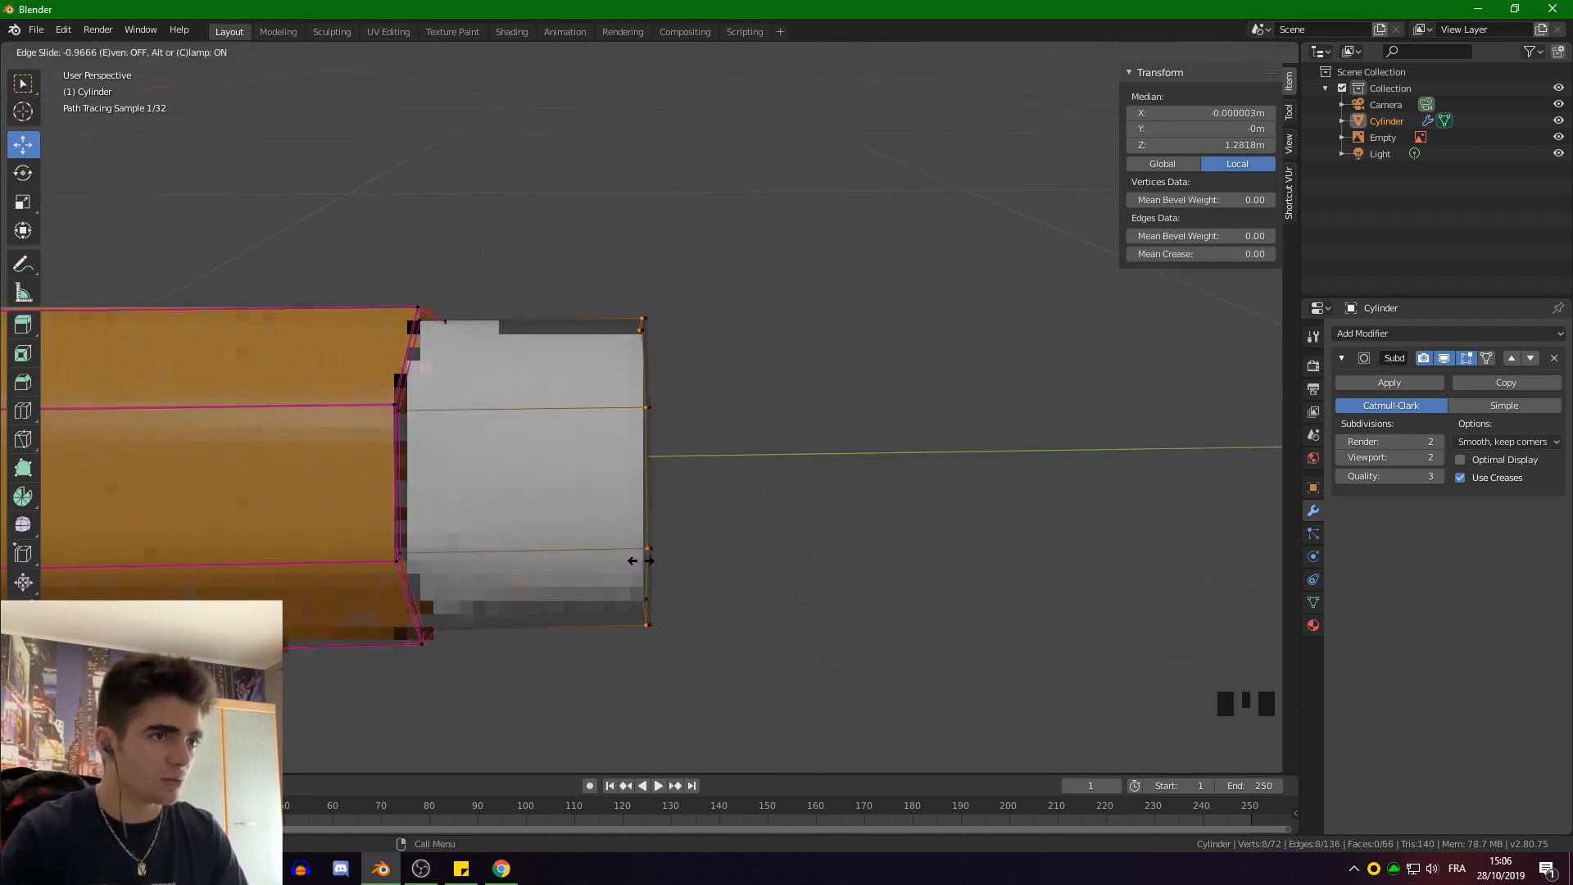
left_click(639, 561)
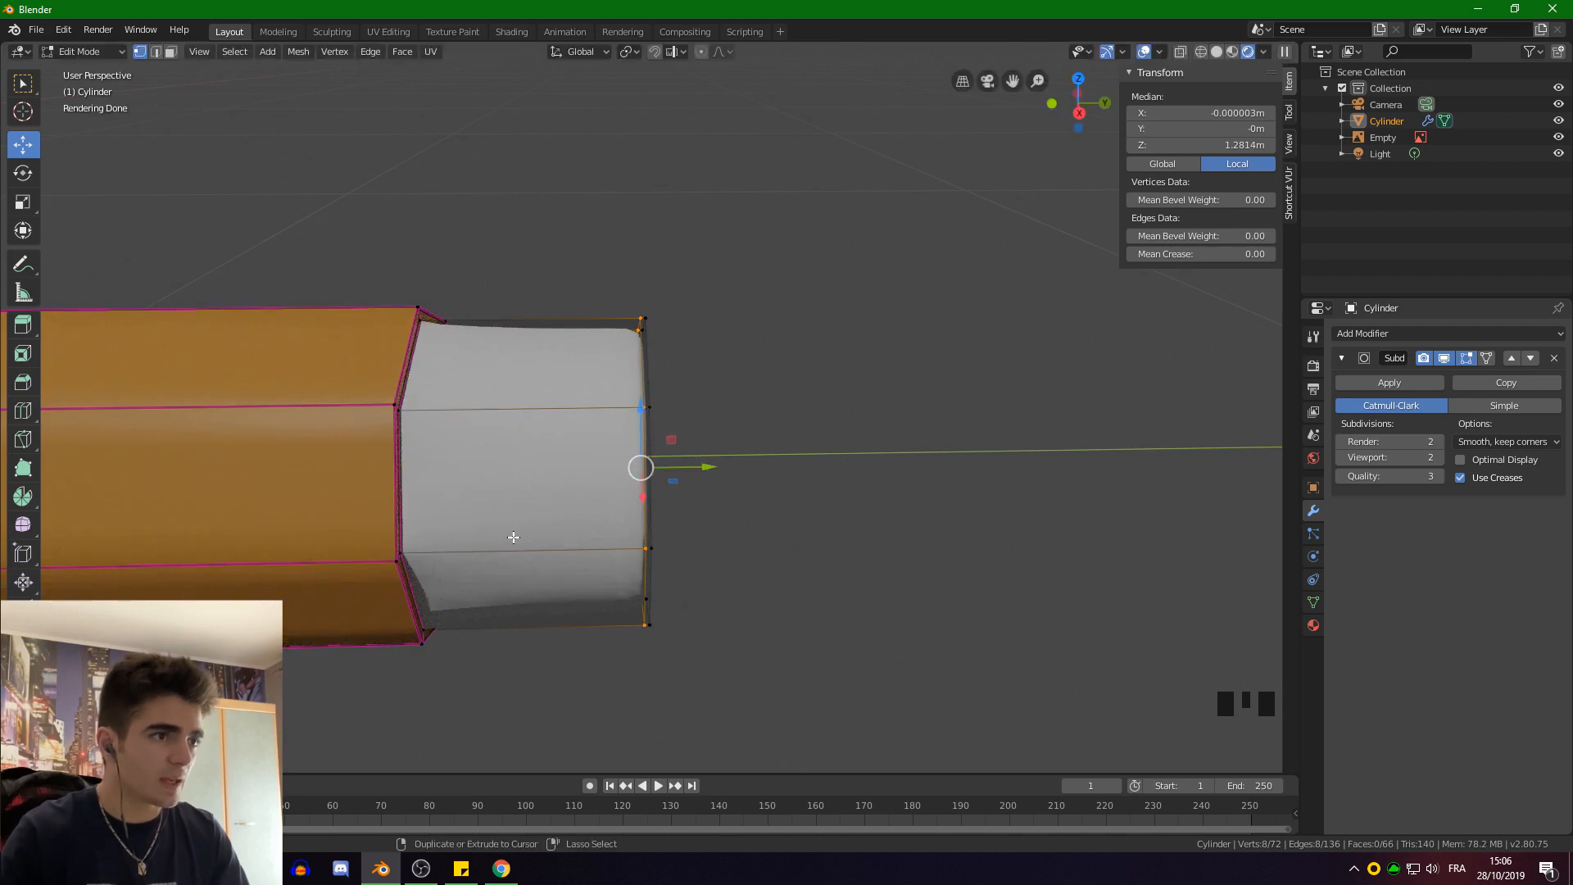
Add a second loop cut around the eraser, close to where it meets the gold ferrule
key("ctrl+r")
left_click(525, 569)
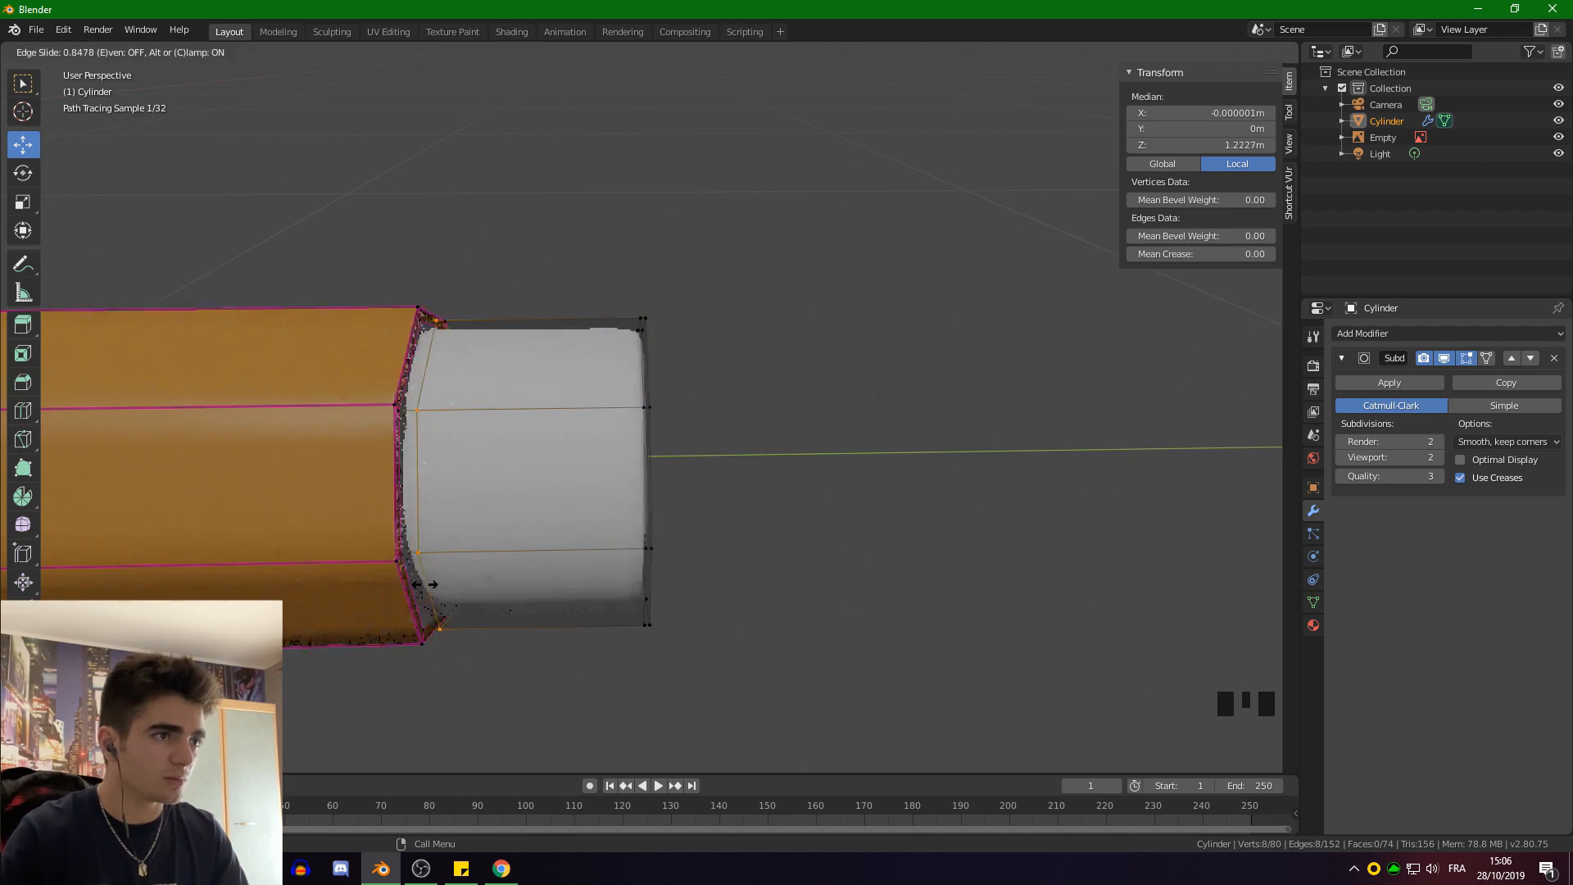
left_click(410, 584)
Add a loop cut around the wooden cone, close to where it meets the green body
scroll(317, 527, "down", 4)
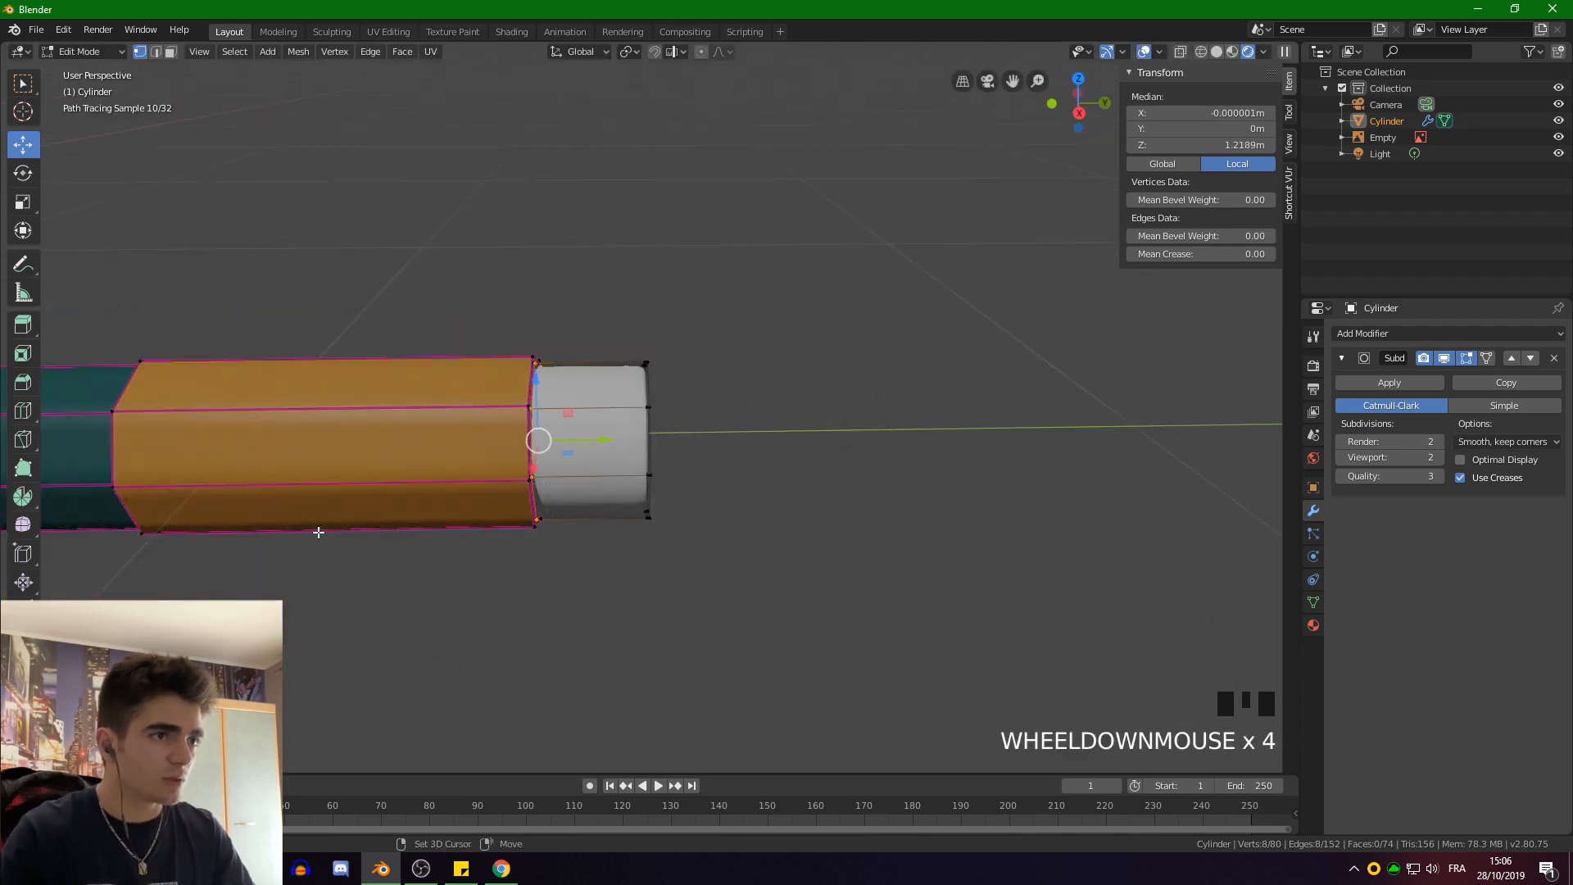
middle_click_drag(316, 527, 730, 520, "shift")
scroll(279, 478, "down", 10)
middle_click_drag(278, 477, 685, 439, "shift")
scroll(828, 396, "up", 12)
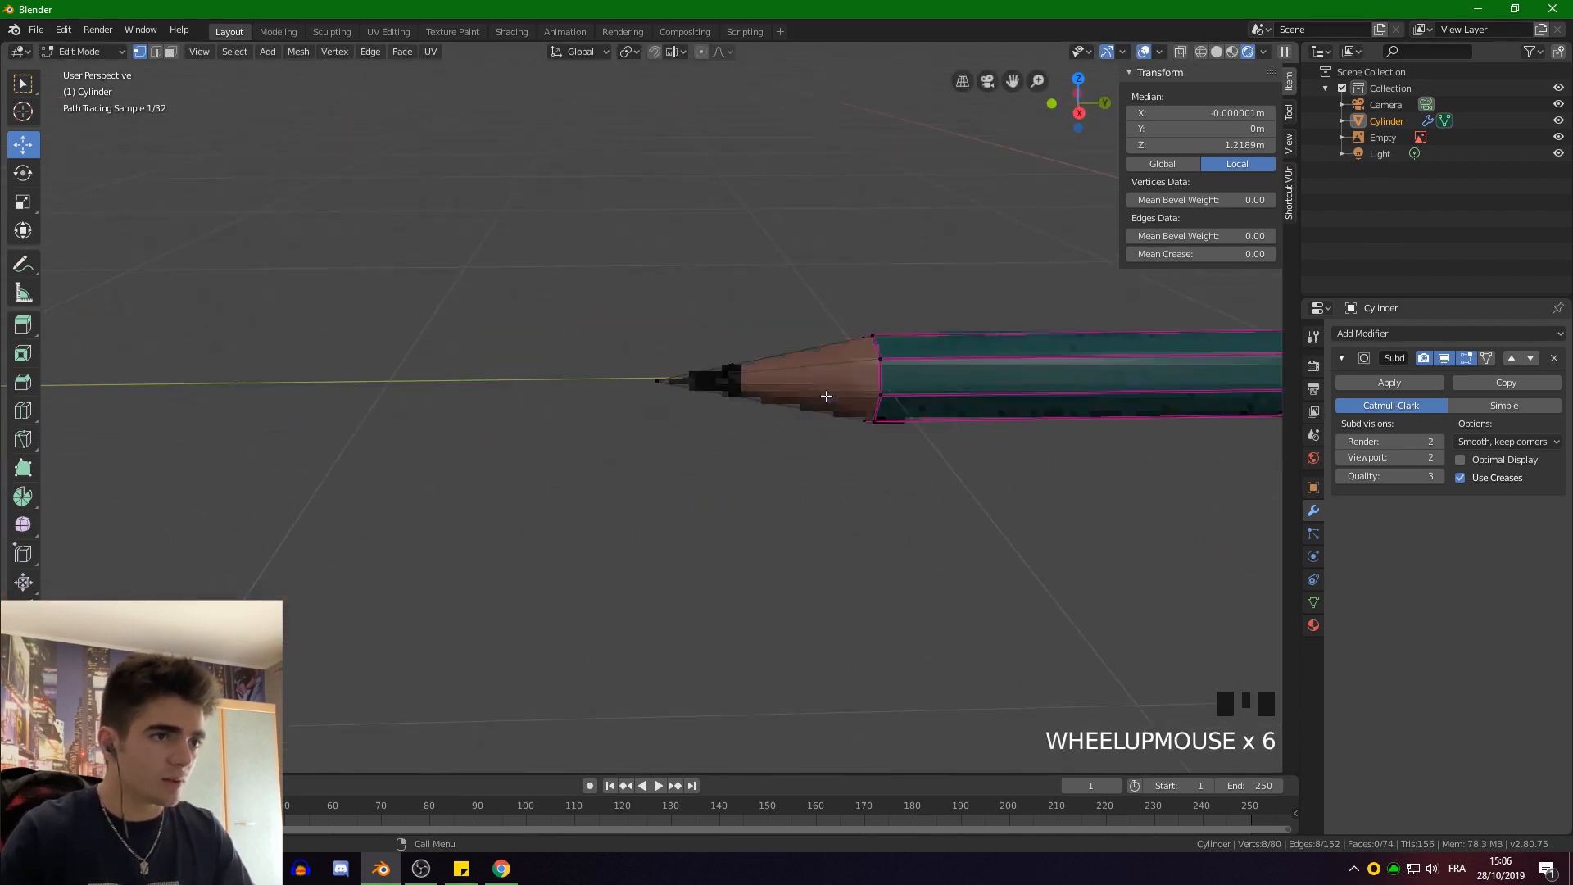
middle_click_drag(882, 397, 358, 469, "shift")
scroll(459, 445, "down", 1)
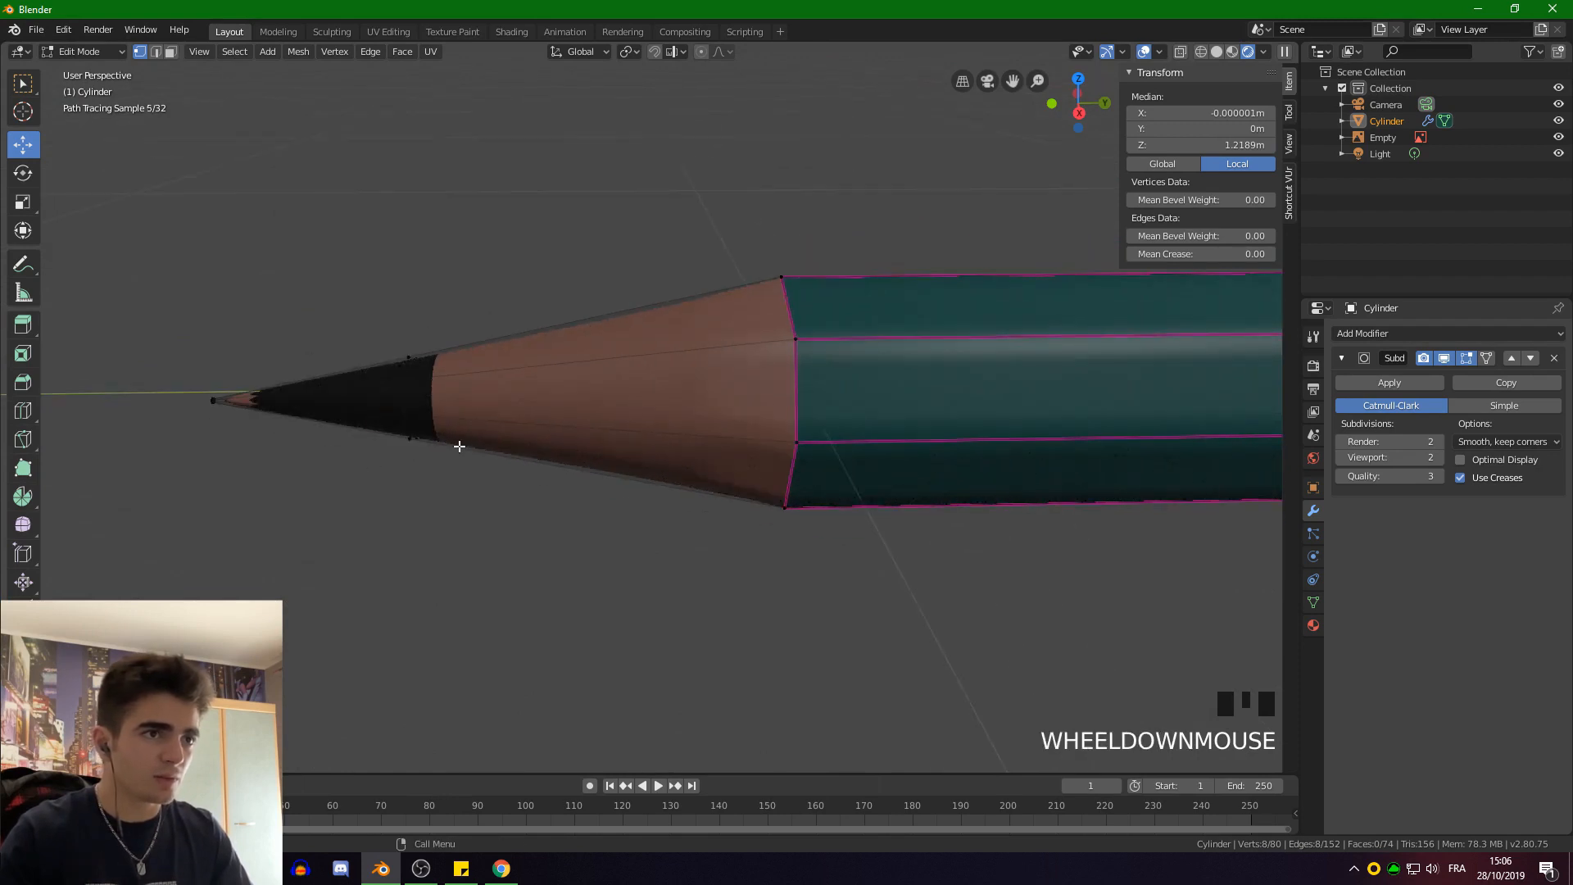
key("ctrl+r")
left_click(631, 446)
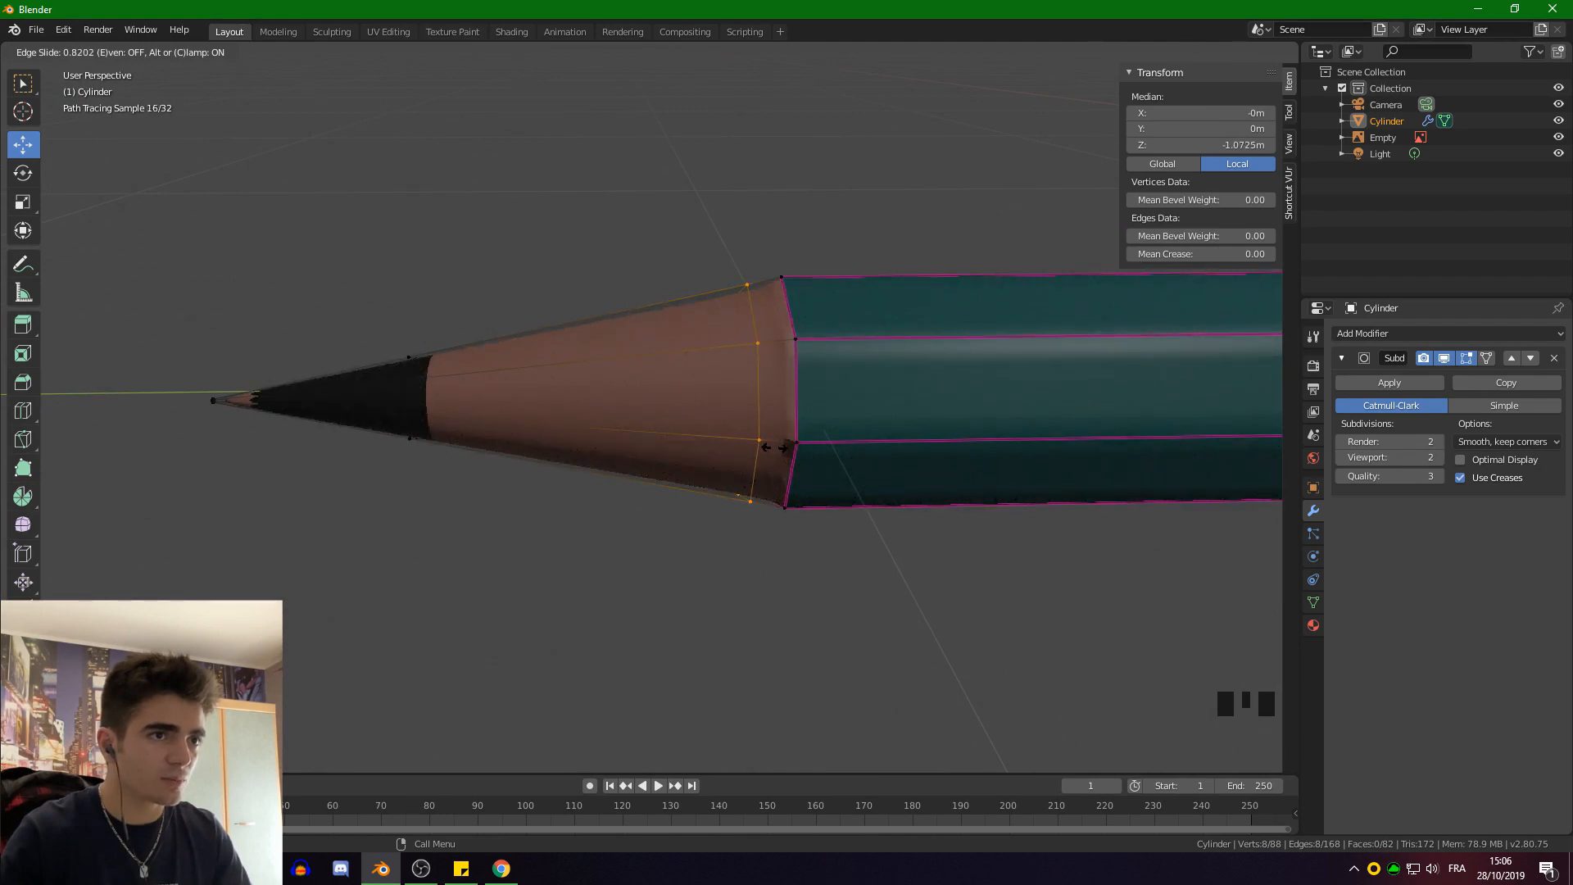
left_click(766, 448)
Try to add a loop cut around the green body near the wooden cone, and undo it
key("ctrl+r")
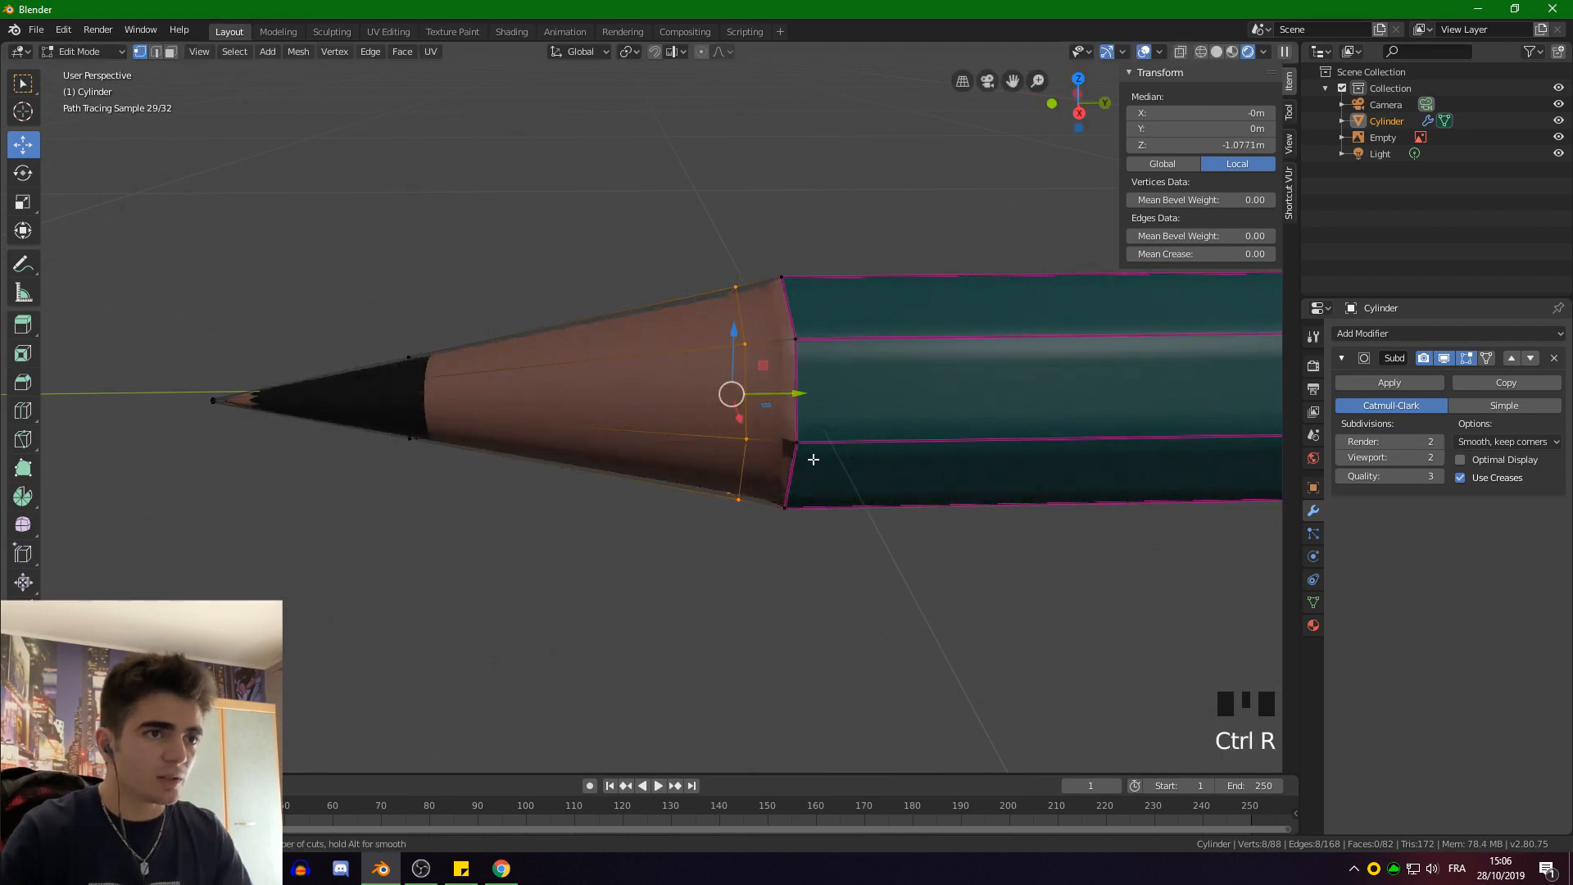
scroll(874, 548, "down", 9)
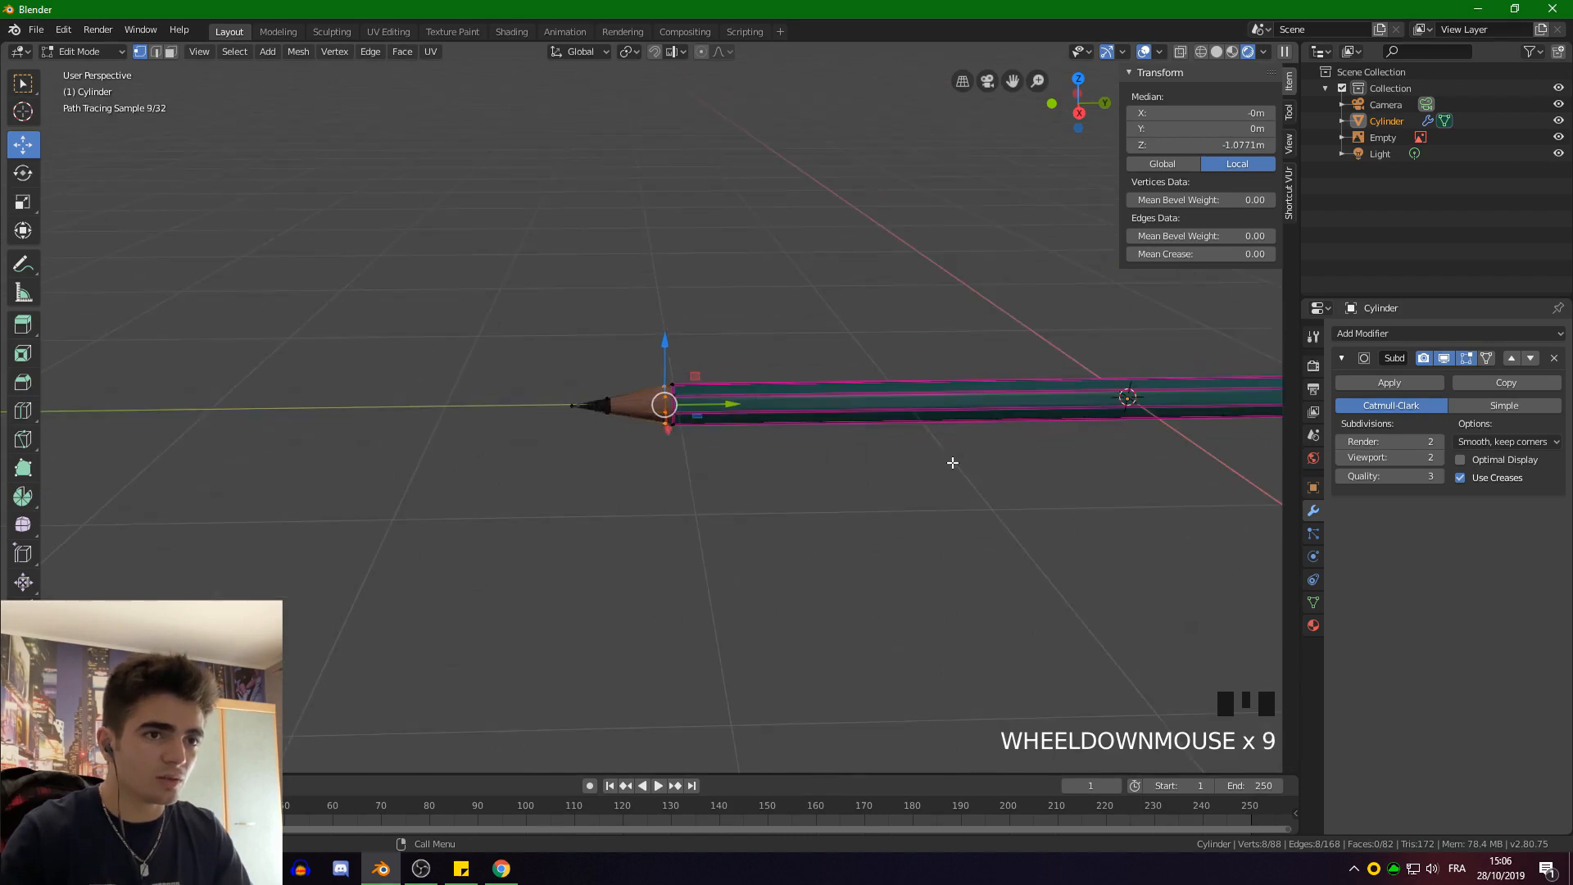
key("ctrl+r")
left_click(1074, 443)
left_click(677, 445)
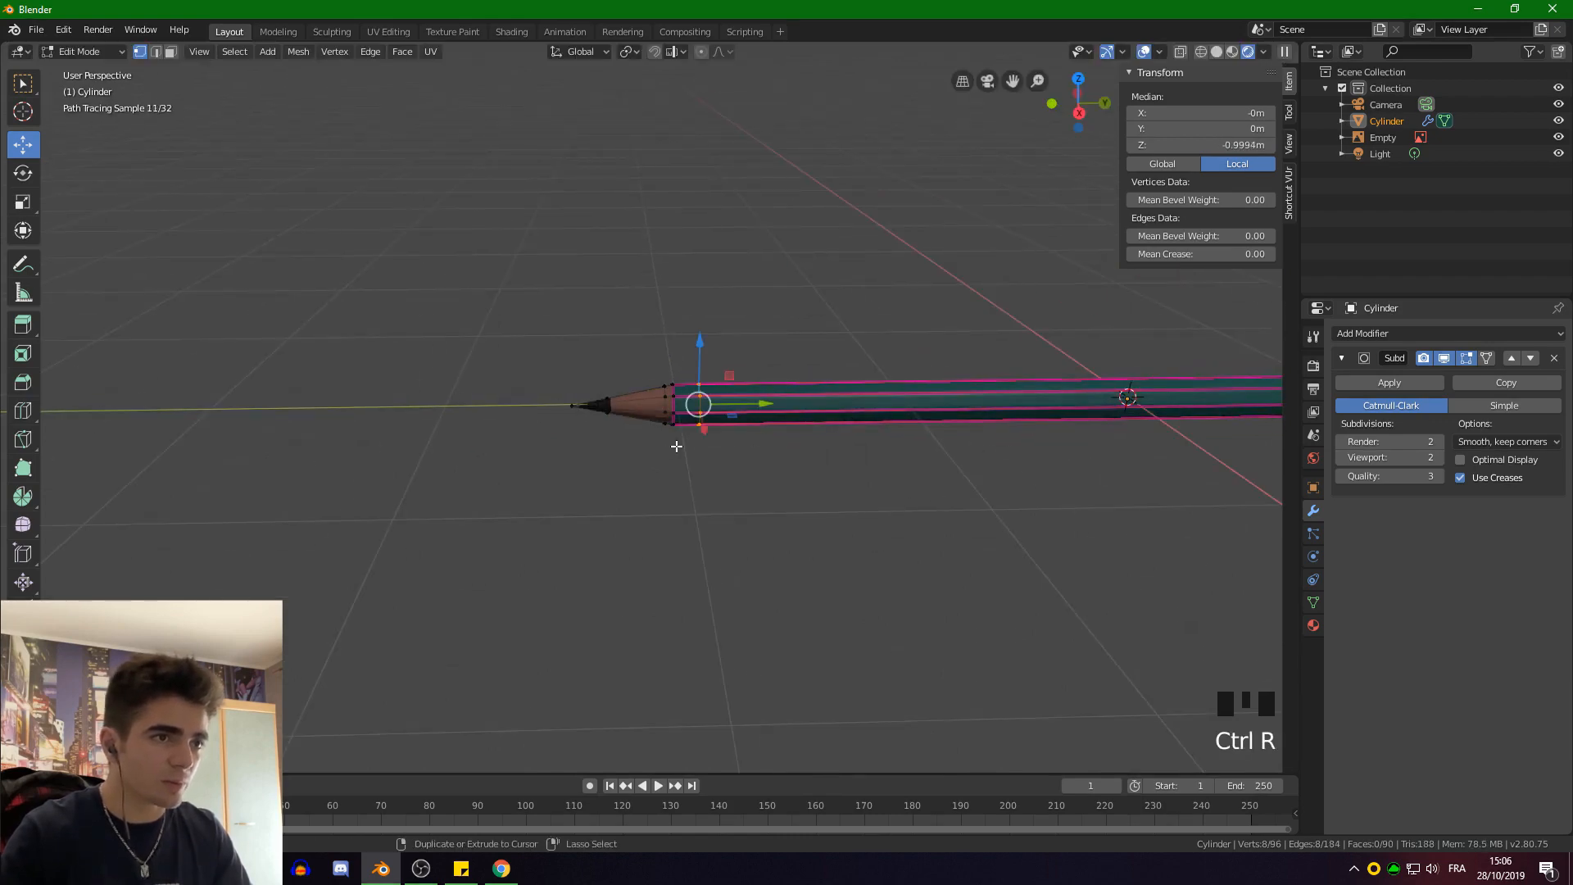
key("ctrl+z")
Move the wooden cone's new edge loop along the pencil's length, closer to the green body
scroll(768, 454, "up", 8)
mouse_move(768, 454)
middle_mouse_down()
mouse_move(913, 449)
mouse_move(910, 414)
mouse_move(814, 411)
mouse_move(745, 431)
mouse_move(824, 394)
mouse_move(764, 423)
middle_mouse_up()
scroll(804, 429, "down", 3)
scroll(824, 394, "up", 3)
scroll(824, 394, "up", 2)
middle_click_drag(646, 412, 639, 428)
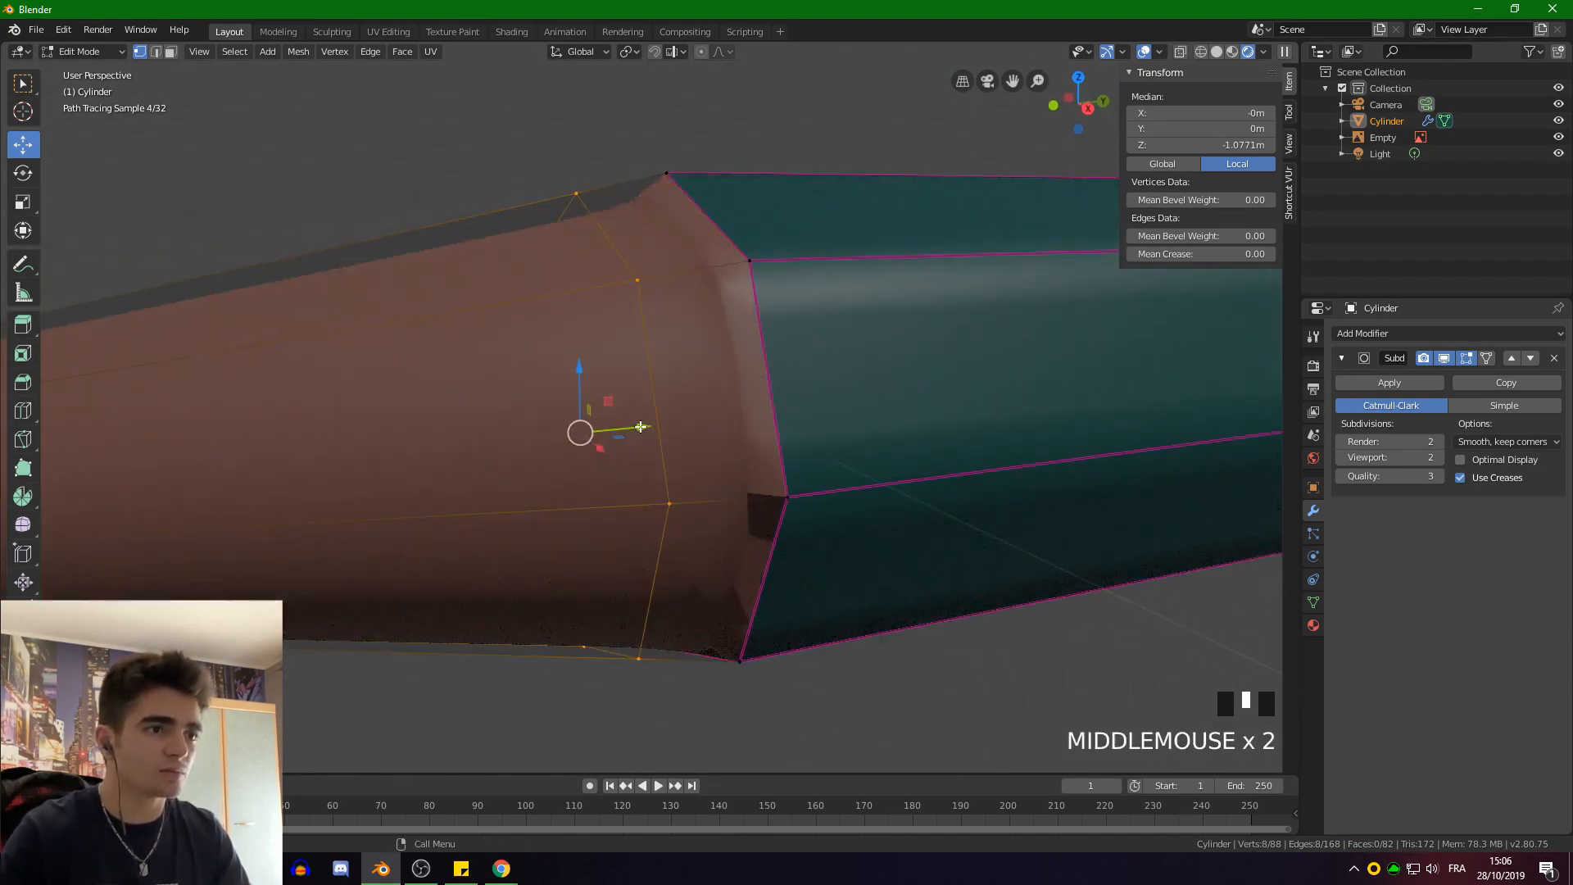
left_click_drag(639, 428, 707, 413)
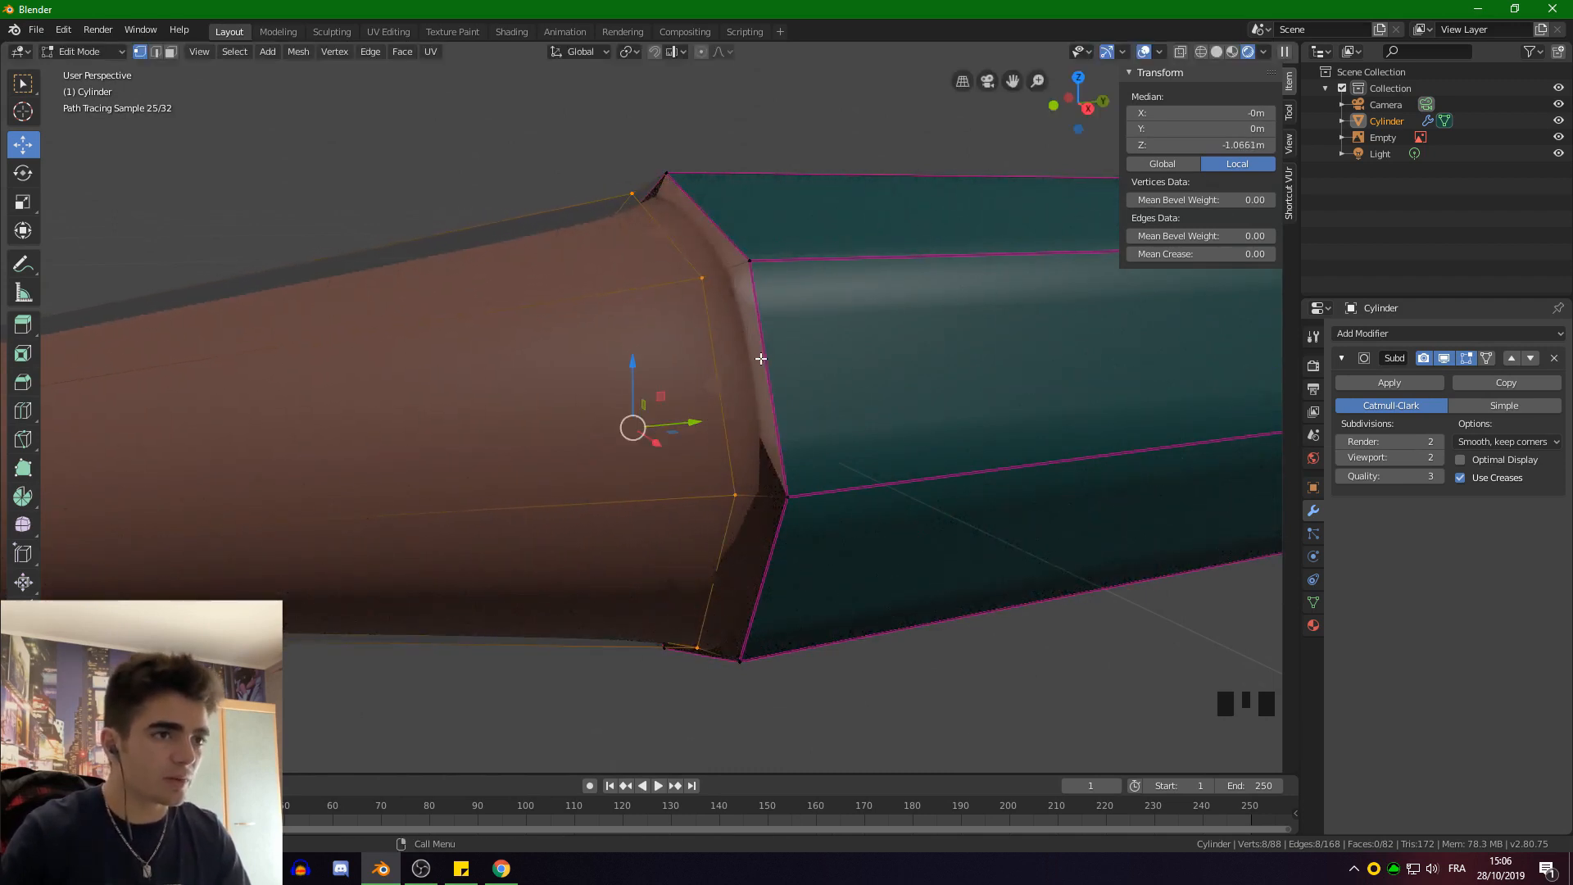
Scale the cone's edge loop up slightly and check the cone in Object Mode
middle_click_drag(782, 378, 779, 376)
key("s")
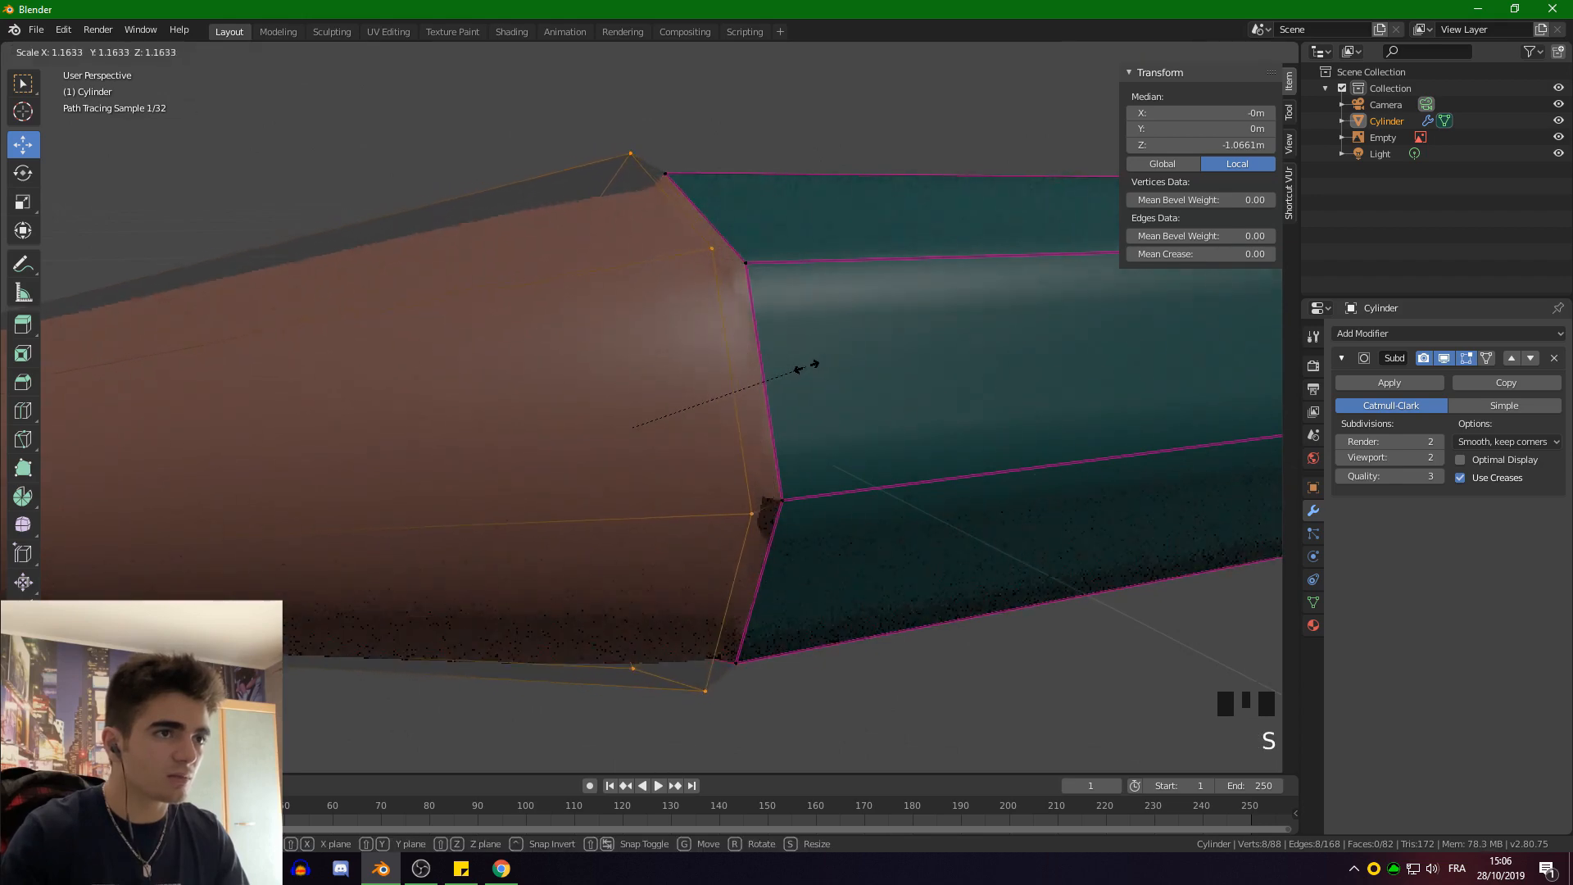
left_click(799, 366)
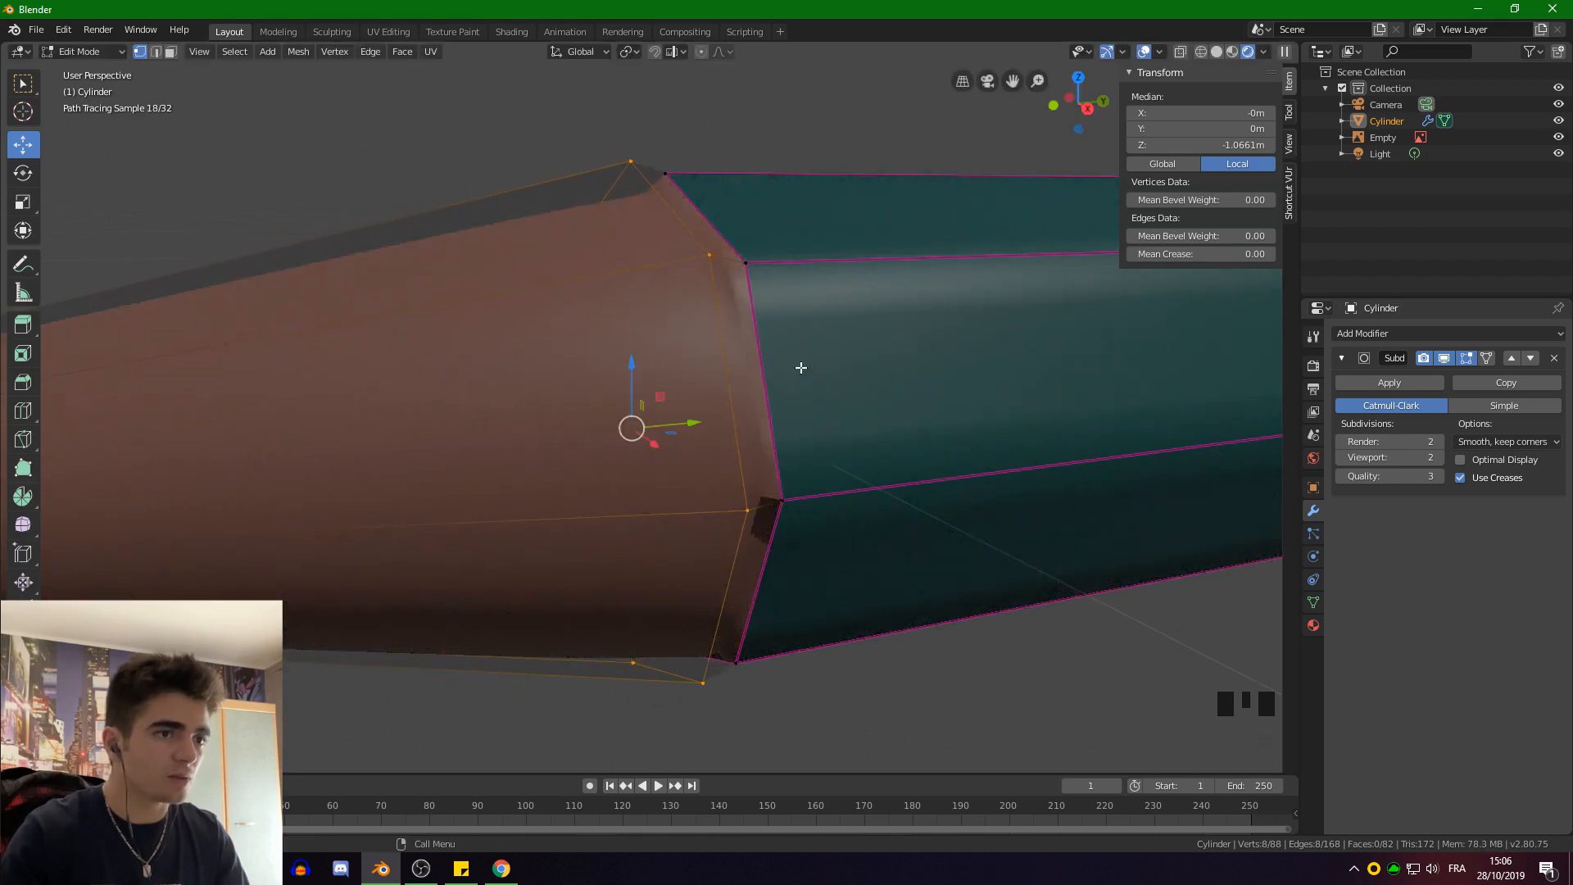
mouse_move(801, 364)
middle_mouse_down()
mouse_move(738, 393)
mouse_move(695, 391)
mouse_move(795, 392)
mouse_move(670, 365)
middle_mouse_up()
key("Tab")
scroll(795, 392, "down", 3)
scroll(575, 398, "down", 3)
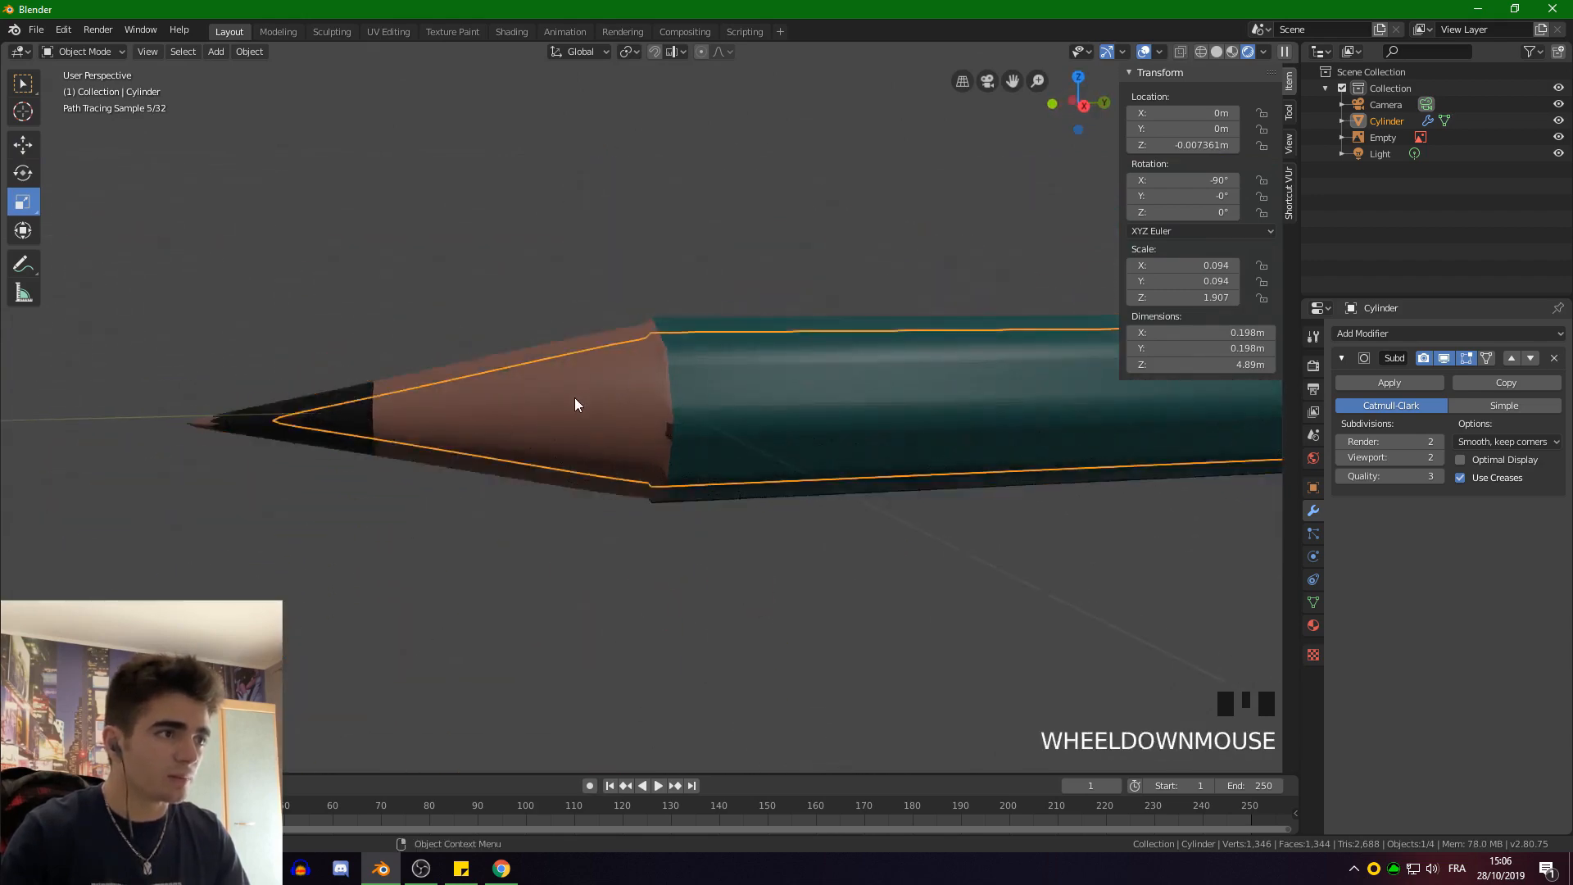
Return the pencil to Edit Mode and inspect the tip of the black lead up close
key("Tab")
mouse_move(539, 398)
middle_mouse_down()
mouse_move(488, 473)
mouse_move(843, 442)
middle_mouse_up()
scroll(635, 476, "down", 4)
scroll(459, 414, "up", 6)
scroll(544, 467, "up", 11)
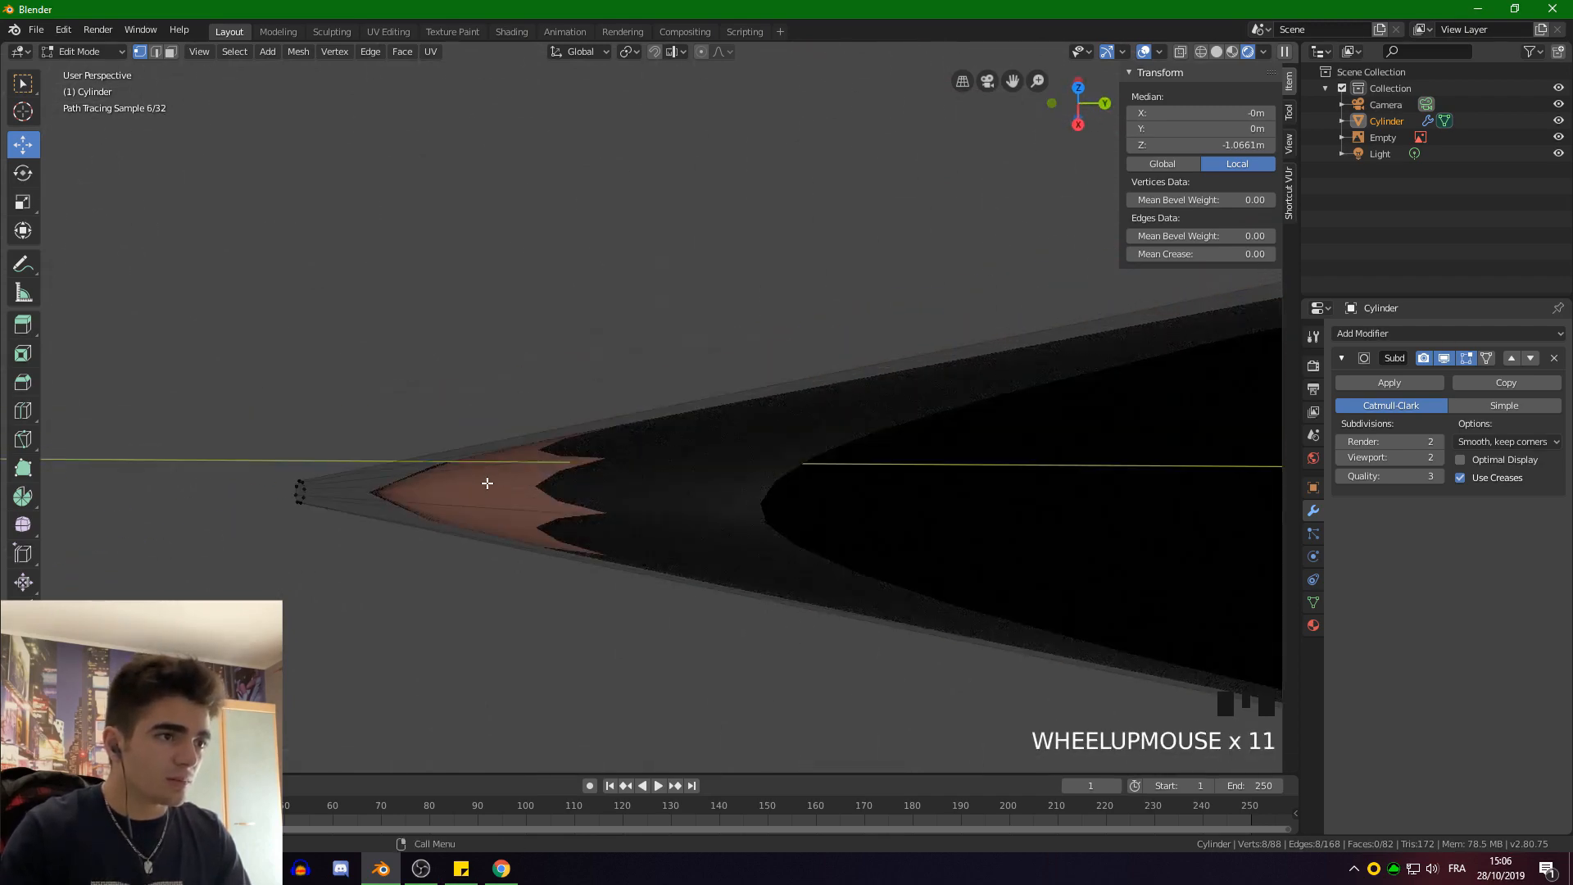
mouse_move(487, 483)
middle_mouse_down()
mouse_move(414, 509)
mouse_move(453, 467)
mouse_move(551, 450)
mouse_move(450, 439)
mouse_move(569, 456)
middle_mouse_up()
scroll(454, 475, "down", 4)
left_click(551, 440)
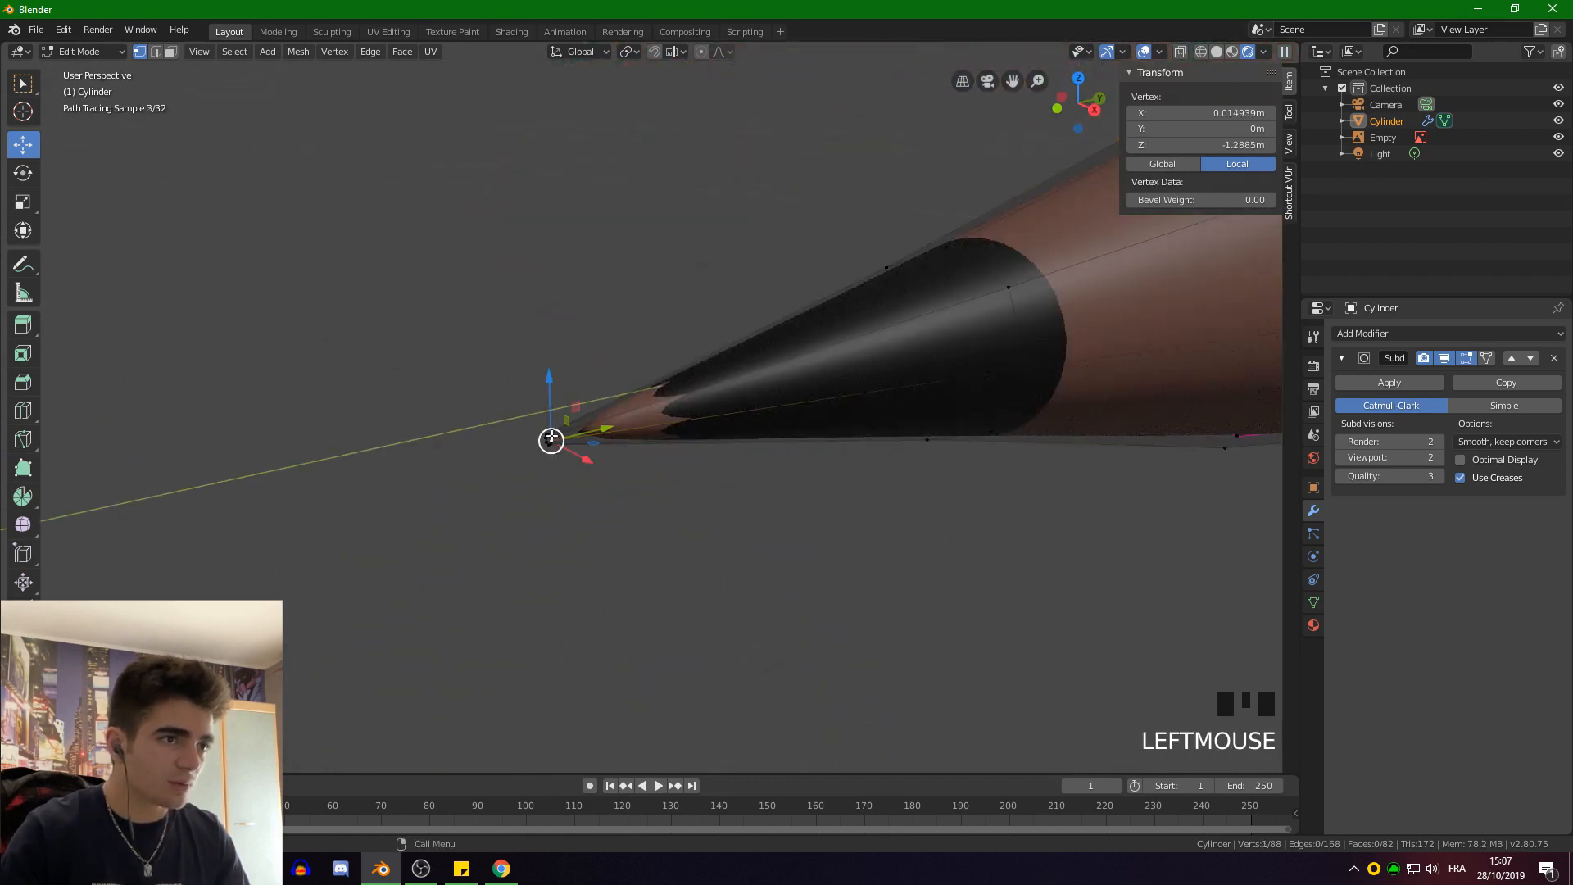
left_click_drag(529, 403, 576, 489)
key("ctrl+z")
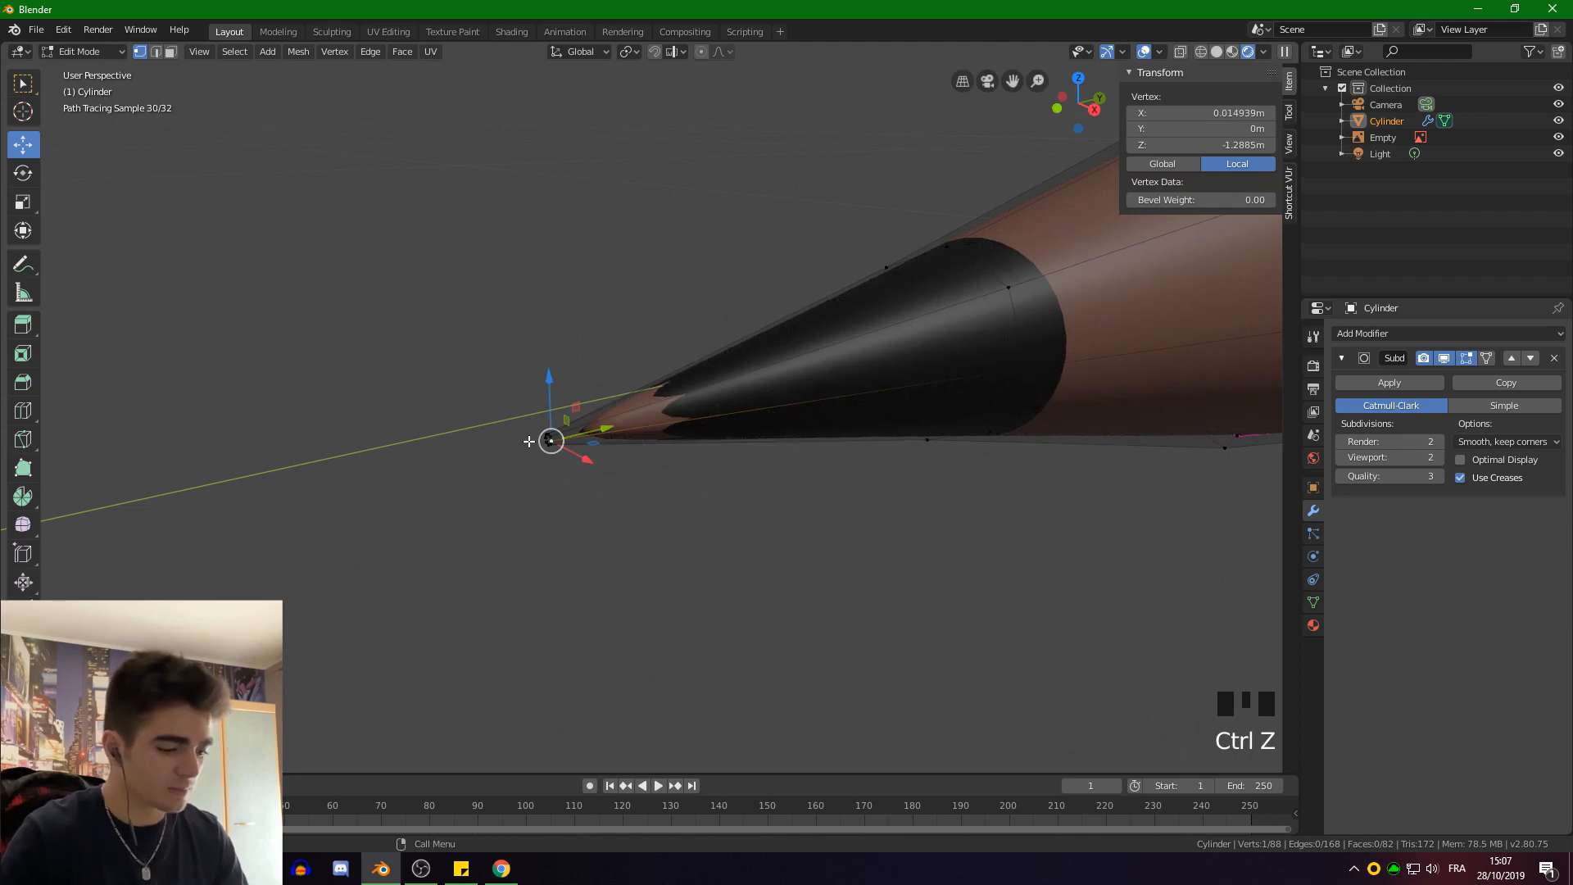
left_click_drag(590, 302, 558, 327)
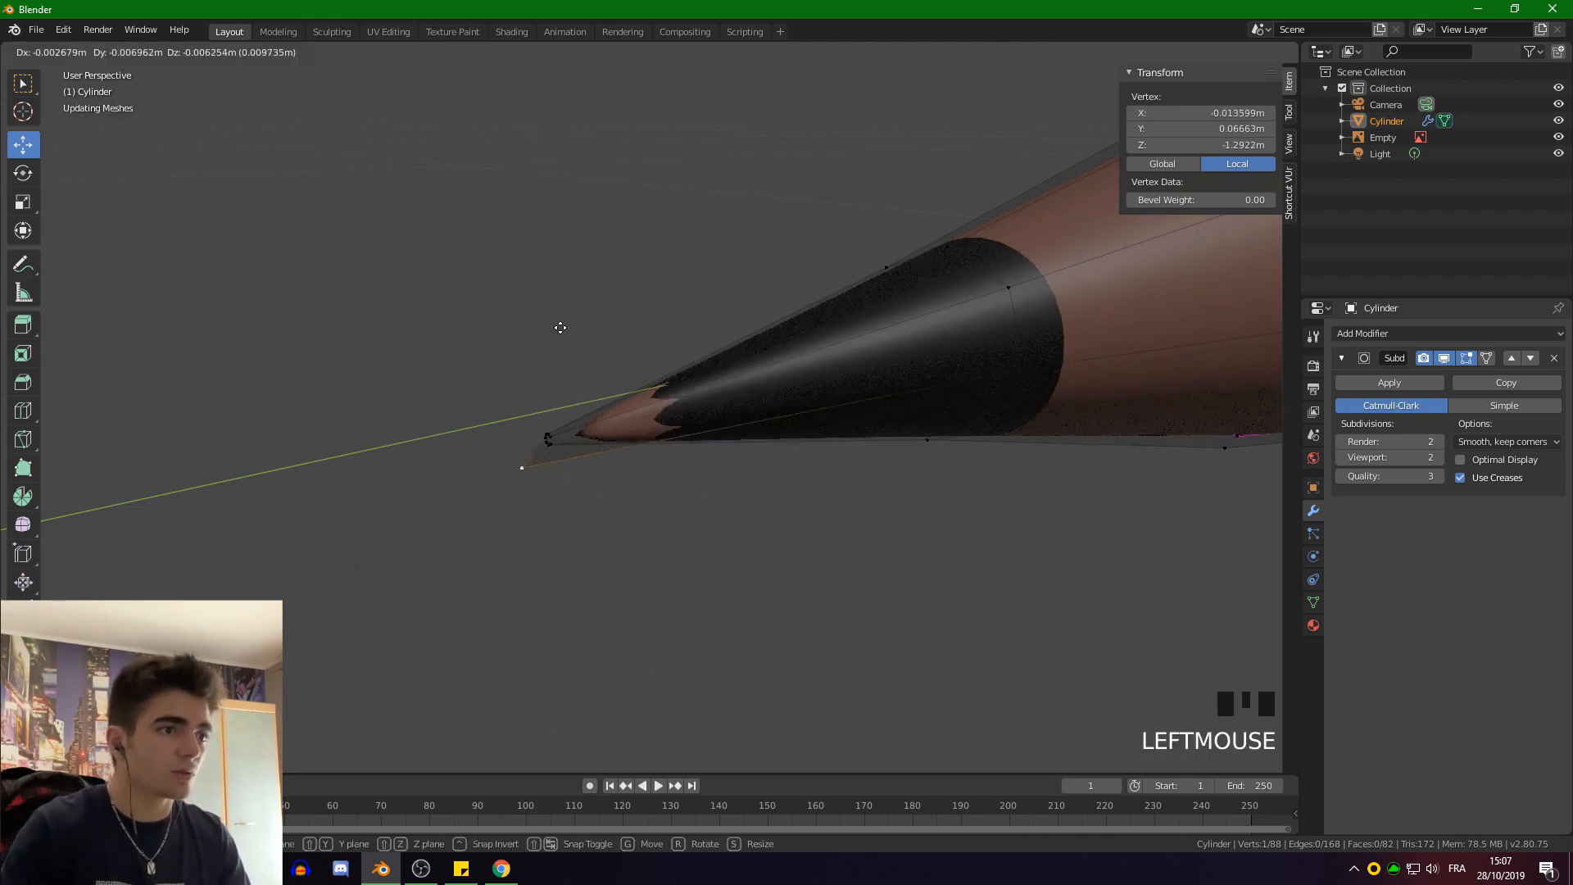
key("ctrl+z")
left_click(558, 327)
left_click(554, 363)
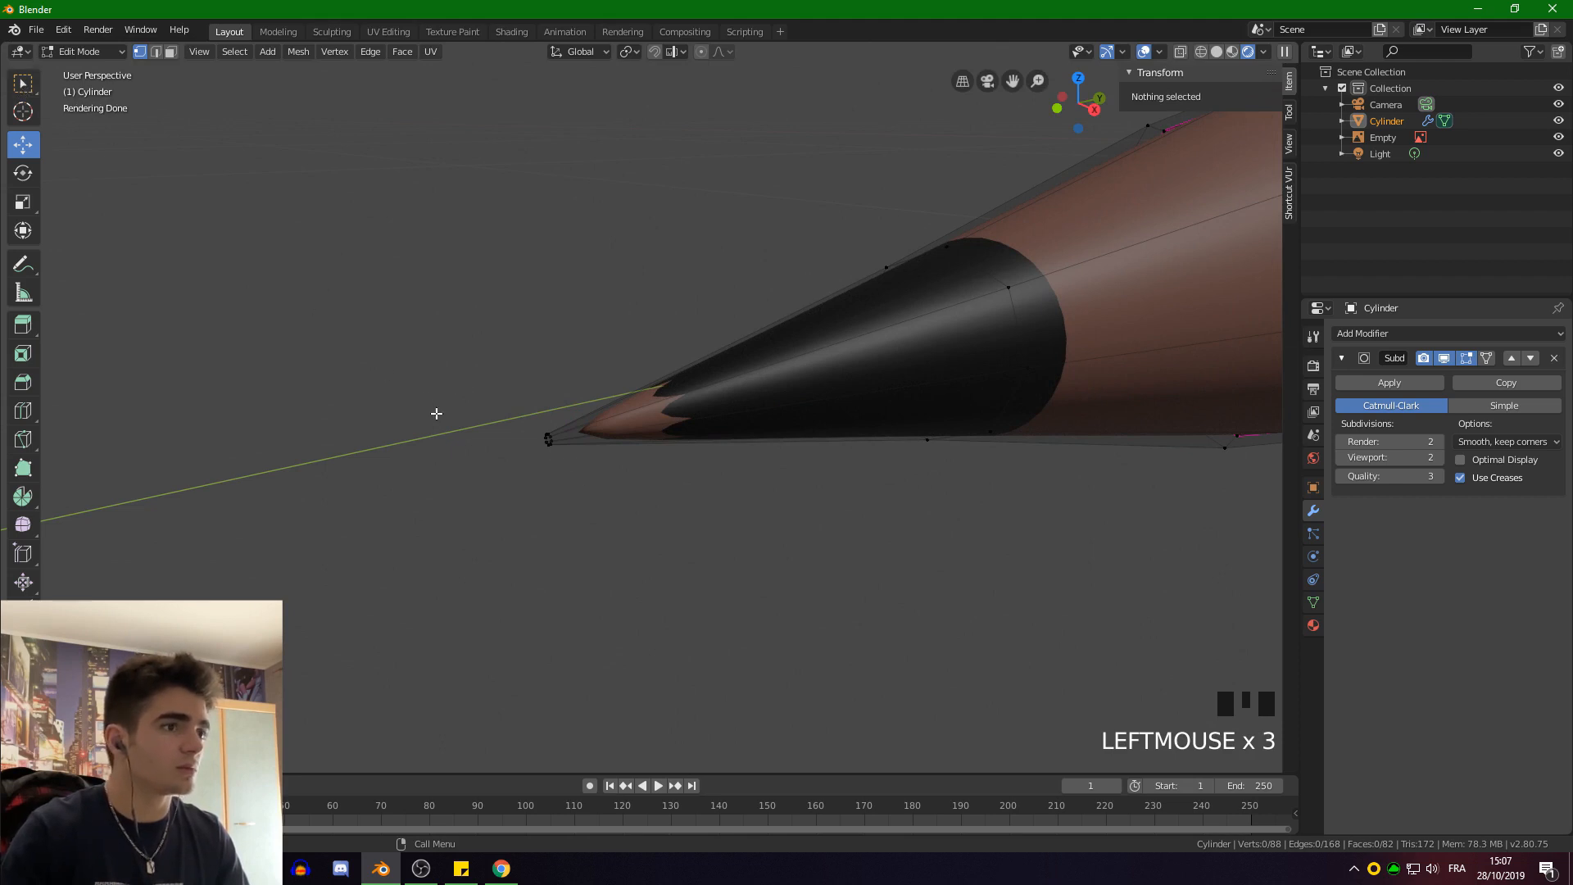
Select the lead's faces between the tip loop and the loop bordering the wood, and assign the "mine" material to them
scroll(437, 413, "up", 5)
scroll(411, 432, "down", 2)
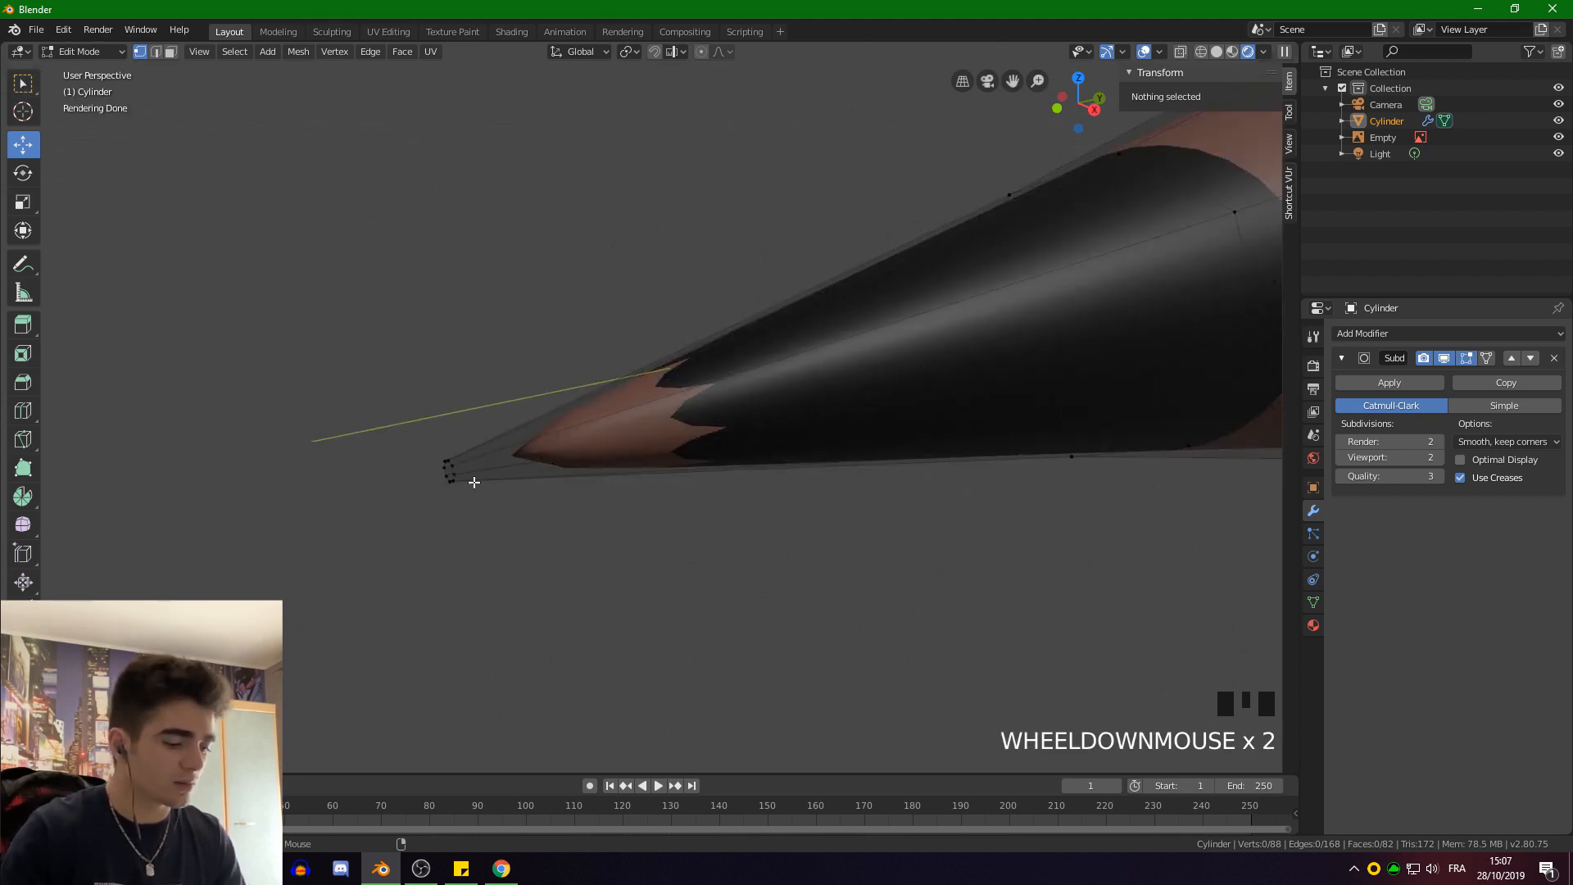
left_click(452, 467, "alt")
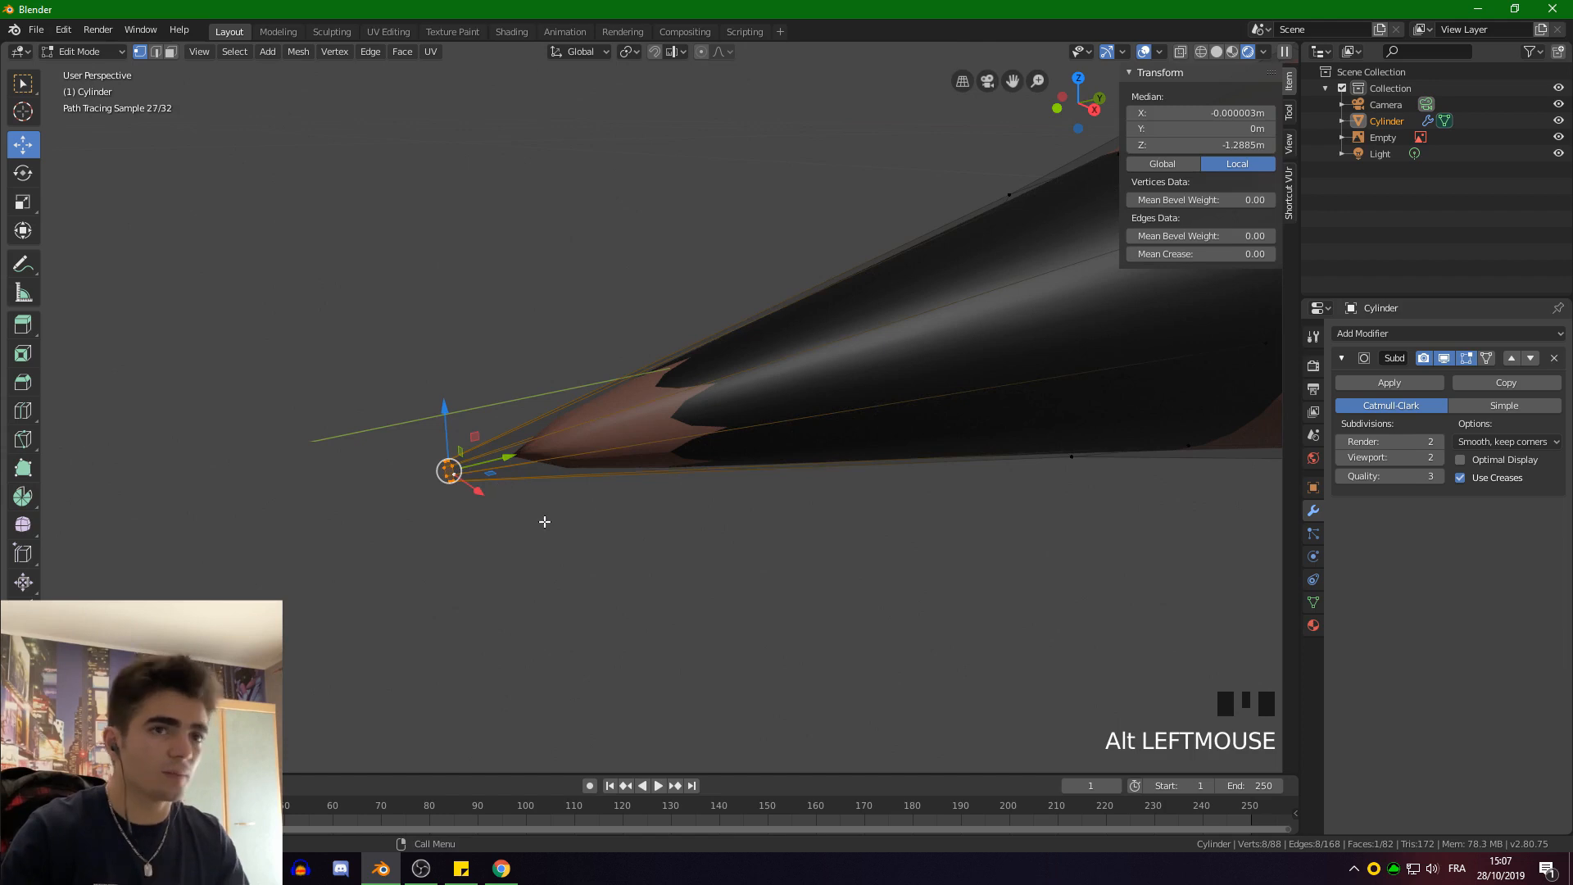
scroll(545, 521, "down", 3)
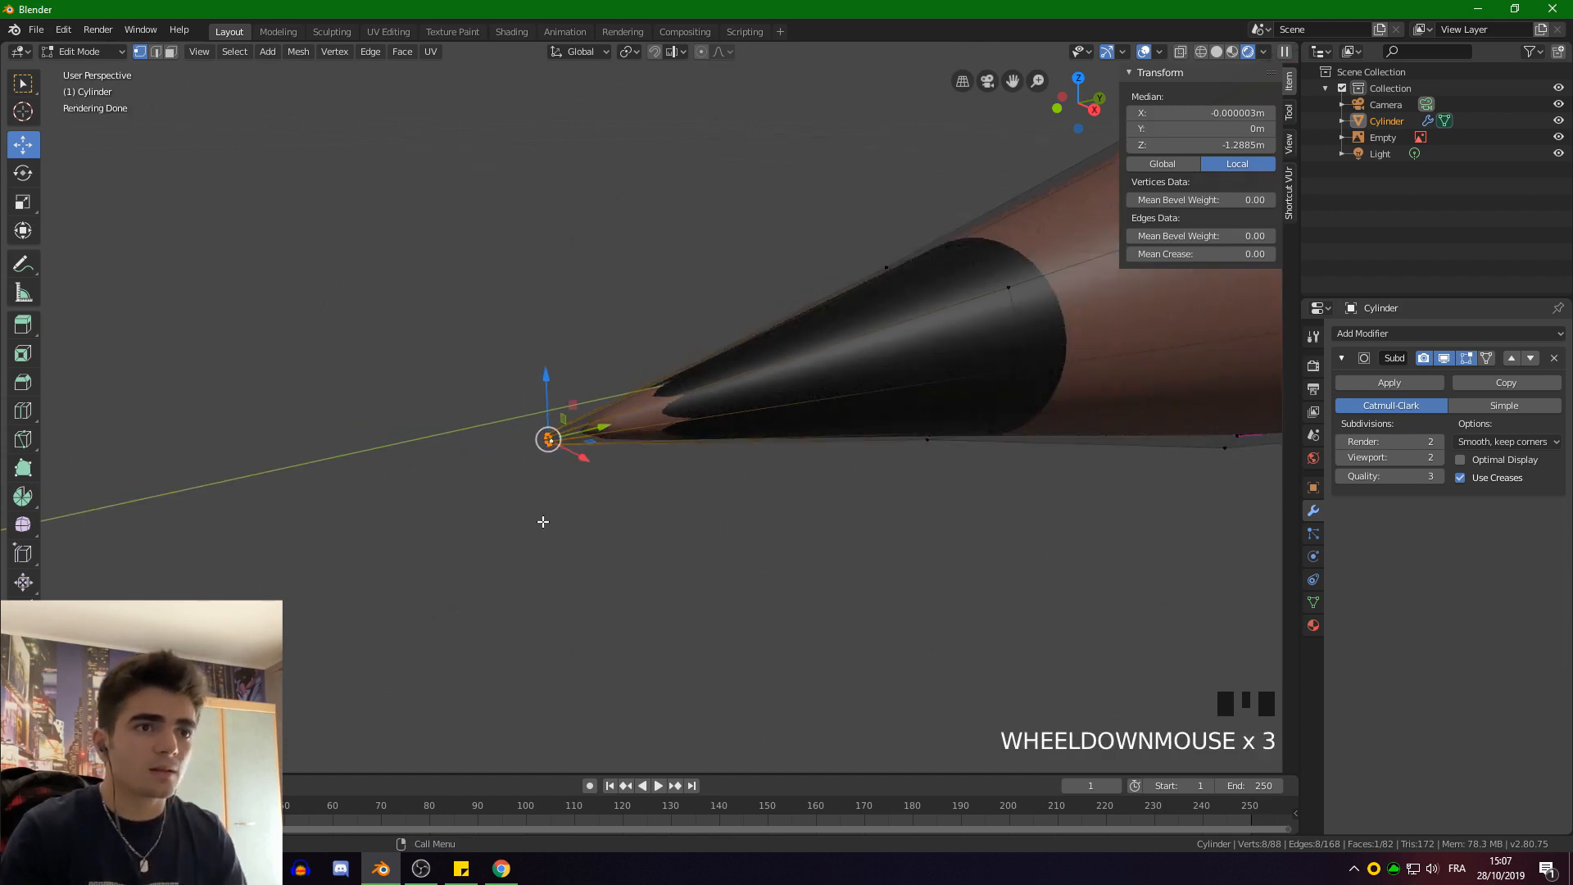
scroll(685, 562, "down", 1)
middle_click_drag(685, 562, 664, 568)
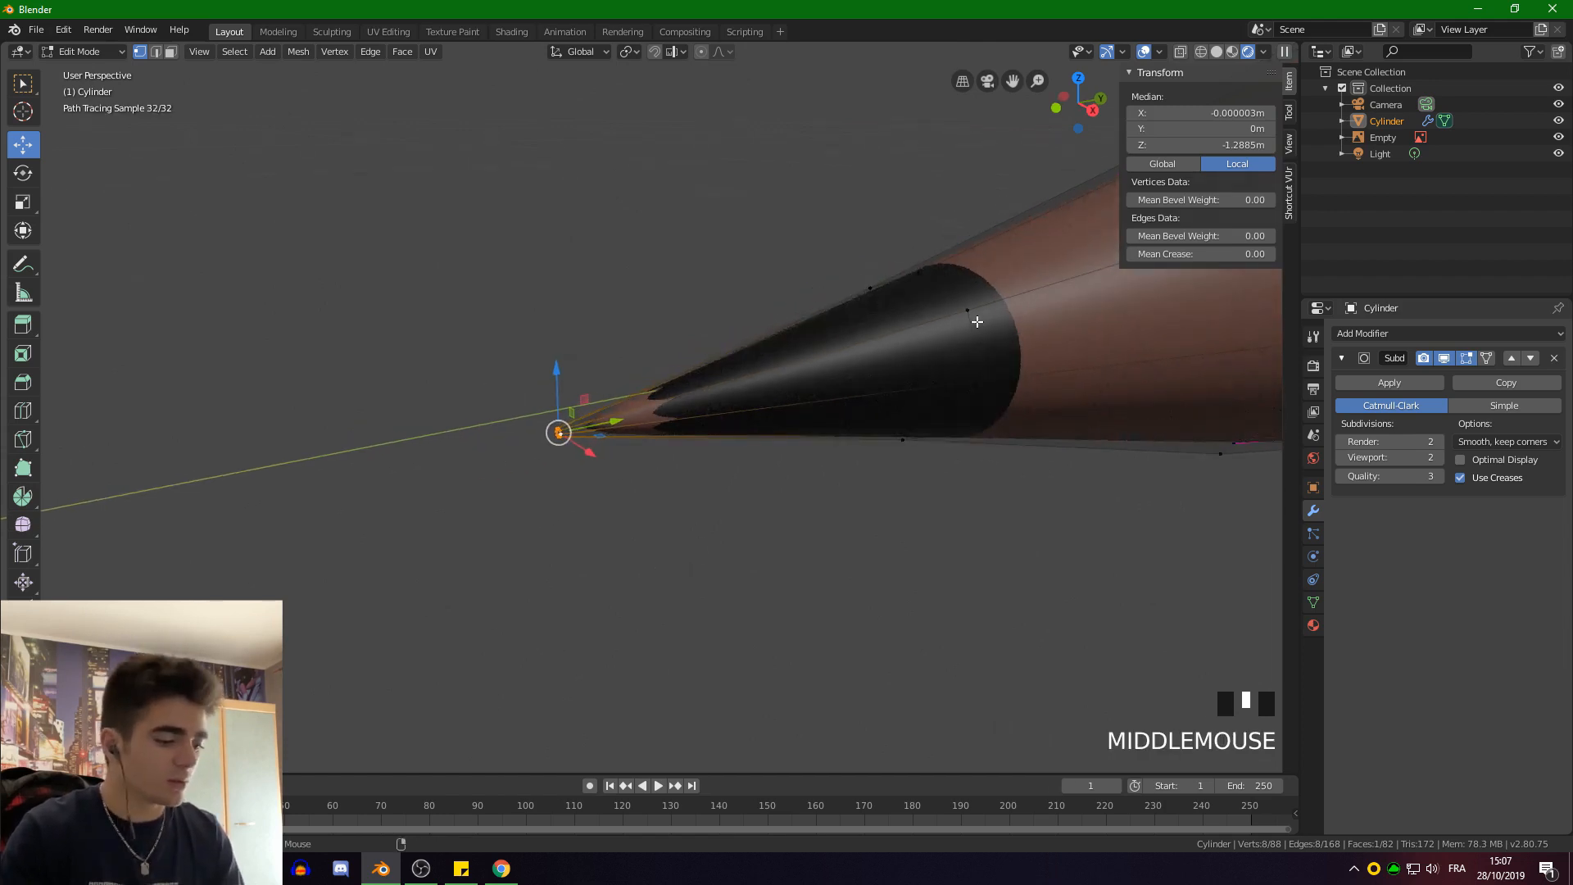
left_click(997, 298, "alt+shift")
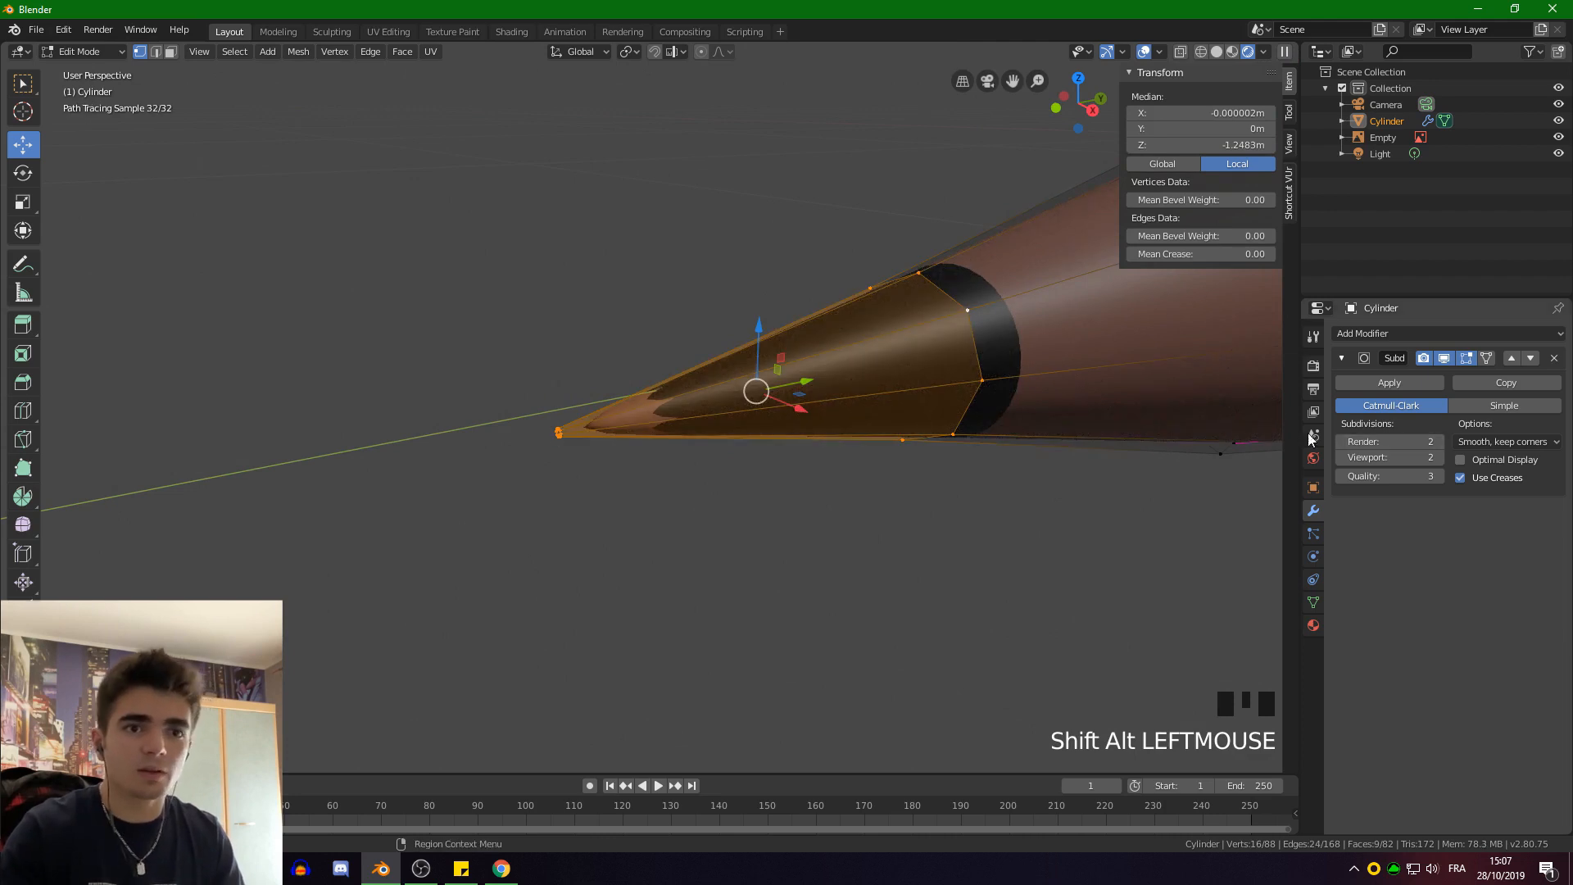
left_click(1313, 625)
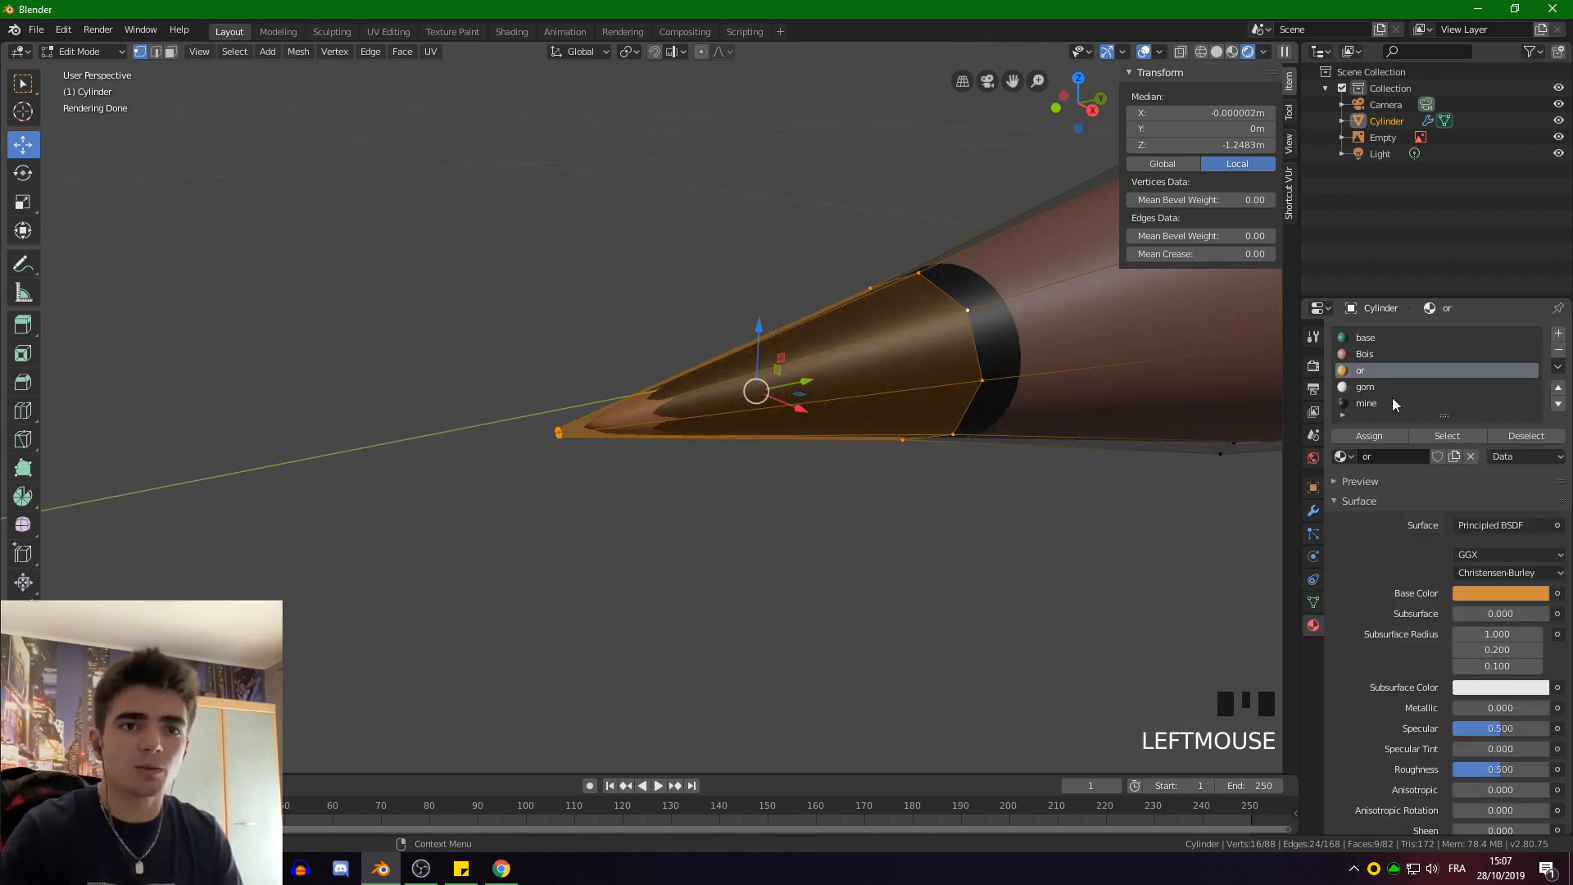
left_click(1364, 405)
left_click(1378, 436)
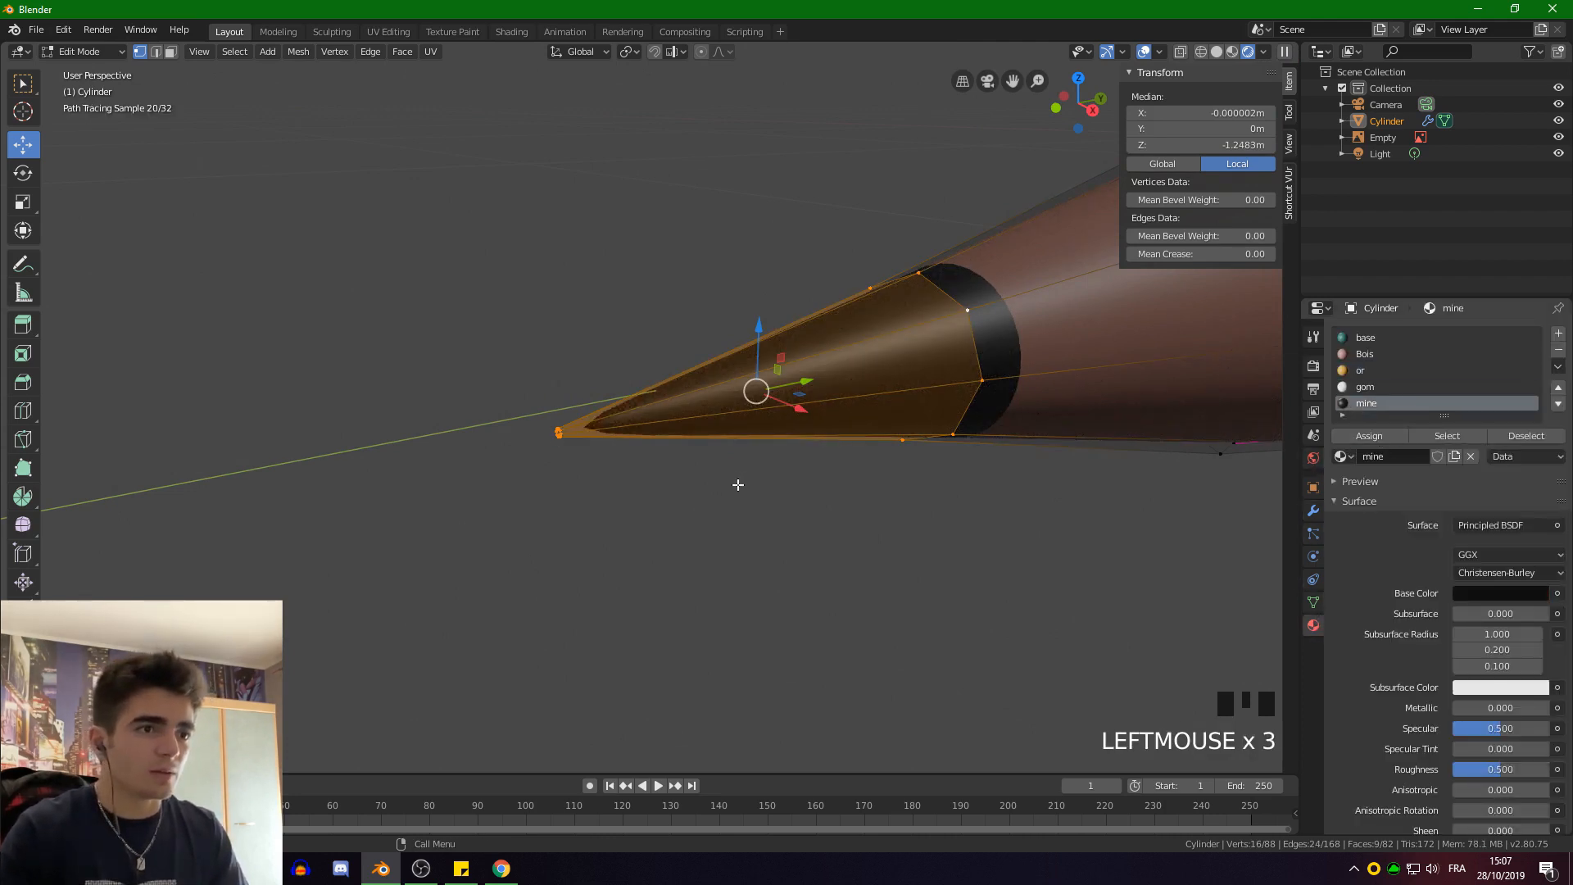
Switch to Object Mode and examine the whole pencil, including the ferrule and eraser end
key("Tab")
scroll(746, 485, "down", 9)
middle_click_drag(956, 516, 683, 479)
scroll(873, 508, "down", 3)
scroll(585, 466, "down", 1)
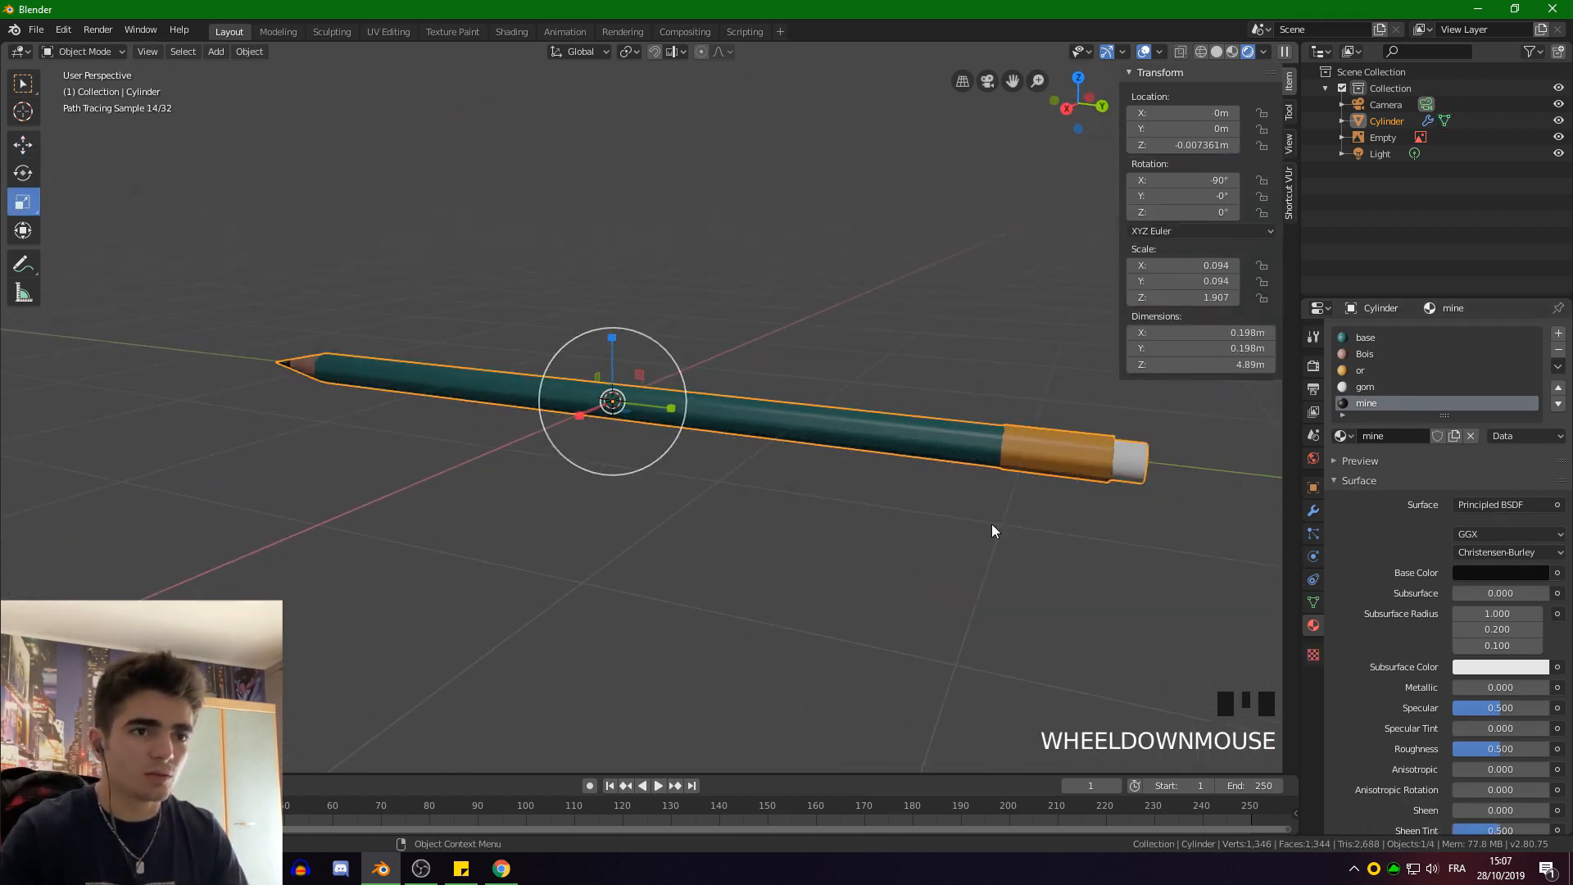
mouse_move(991, 525)
middle_mouse_down()
mouse_move(832, 509)
mouse_move(1021, 529)
mouse_move(1060, 489)
mouse_move(960, 512)
mouse_move(973, 537)
mouse_move(895, 484)
mouse_move(994, 537)
middle_mouse_up()
scroll(1034, 524, "up", 4)
scroll(927, 517, "down", 1, "shift")
scroll(927, 514, "down", 3)
scroll(724, 450, "up", 3)
mouse_move(723, 451)
middle_mouse_down("shift")
mouse_move(661, 449)
mouse_move(673, 411)
mouse_move(661, 446)
middle_mouse_up("shift")
Return to Edit Mode and set the "or" material's Metallic to 0.850, Specular to 0.417 and Roughness to 0.508
key("Tab")
left_click(592, 423)
scroll(784, 451, "up", 2)
mouse_move(784, 452)
middle_mouse_down()
mouse_move(771, 445)
mouse_move(712, 533)
middle_mouse_up()
scroll(775, 439, "down", 3)
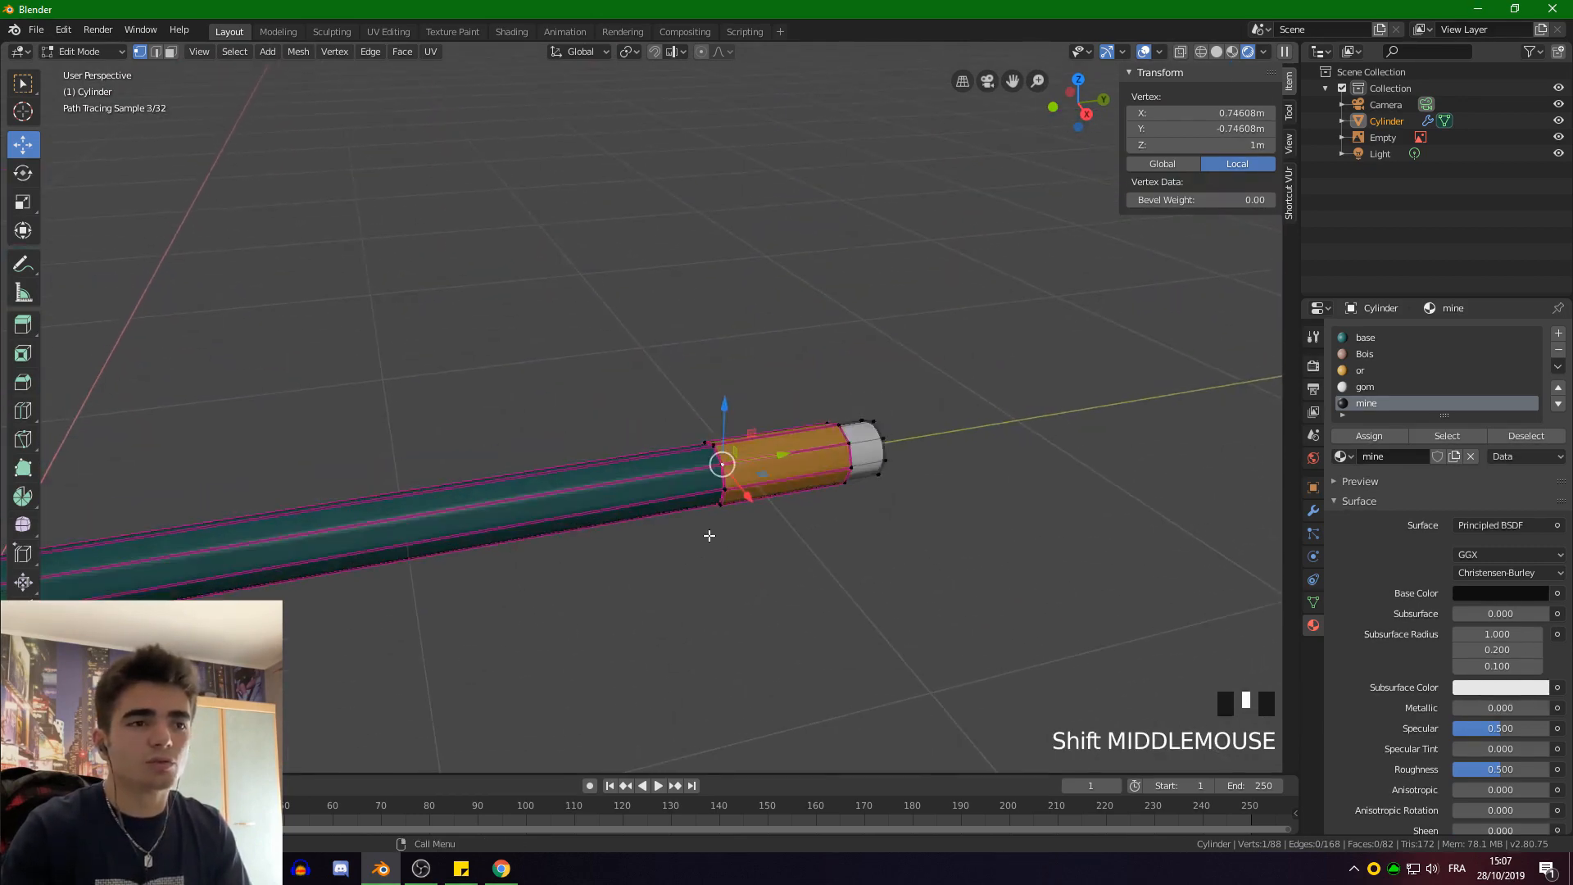
scroll(713, 533, "up", 2)
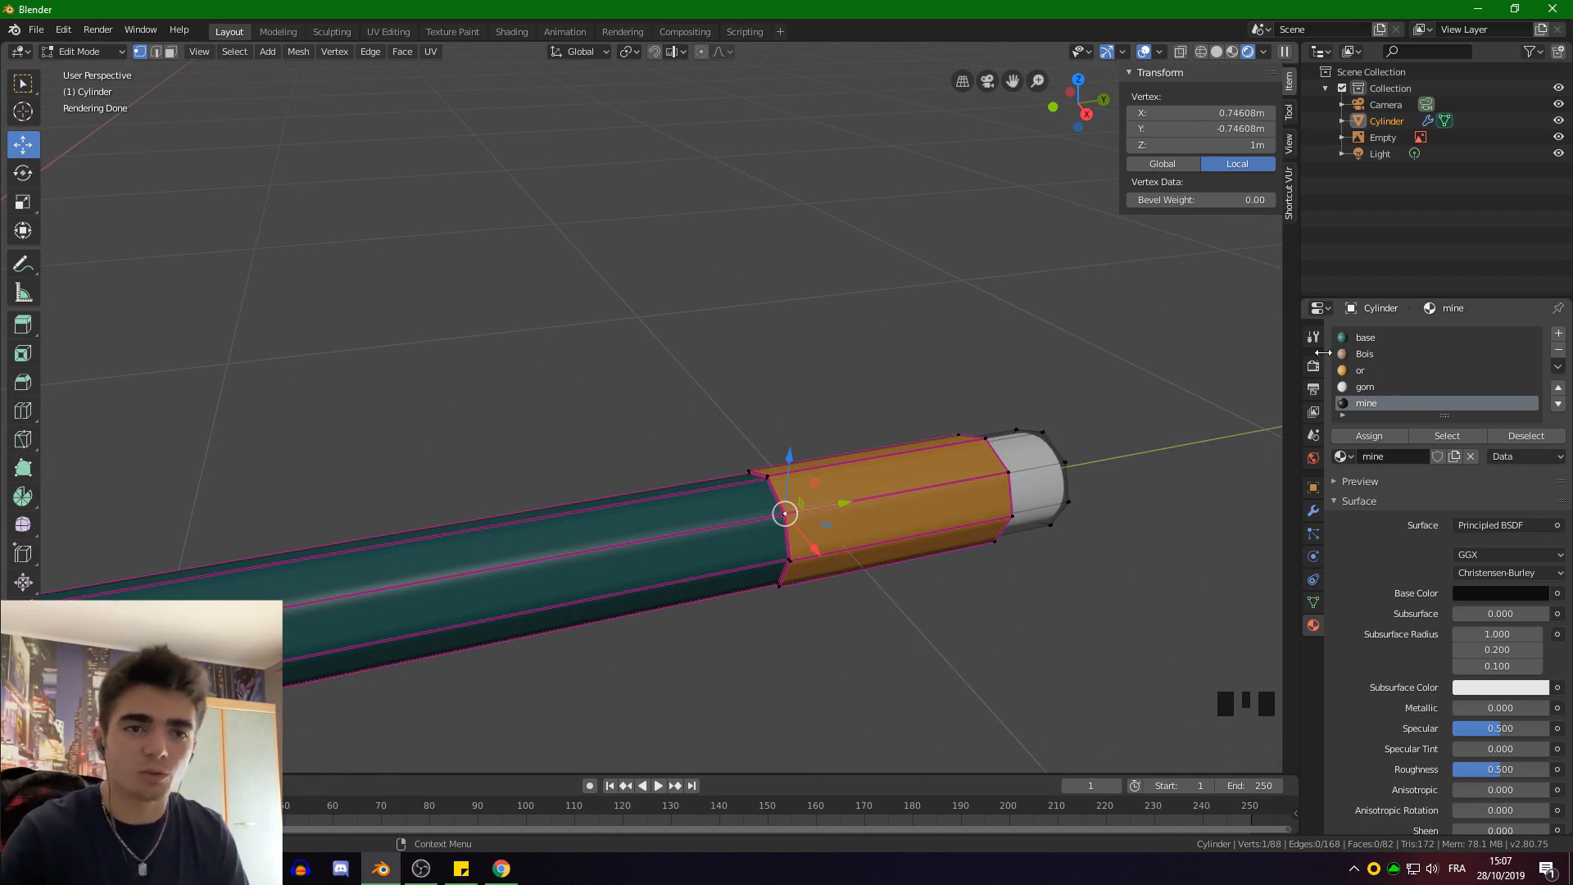
left_click(1364, 371)
scroll(1403, 620, "down", 5)
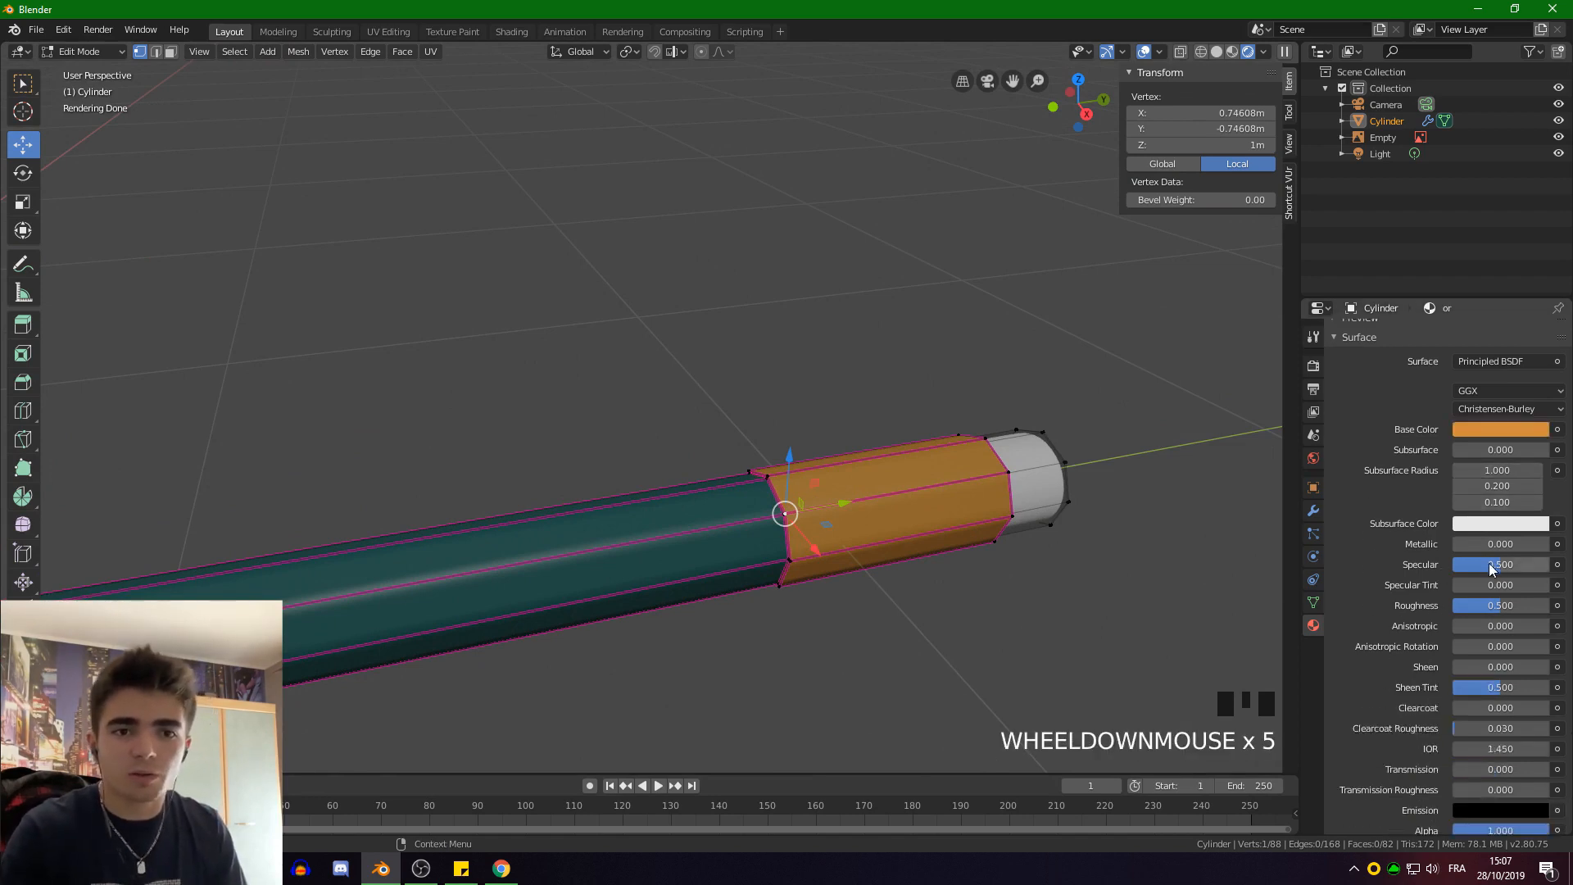
left_click_drag(1488, 544, 1494, 608)
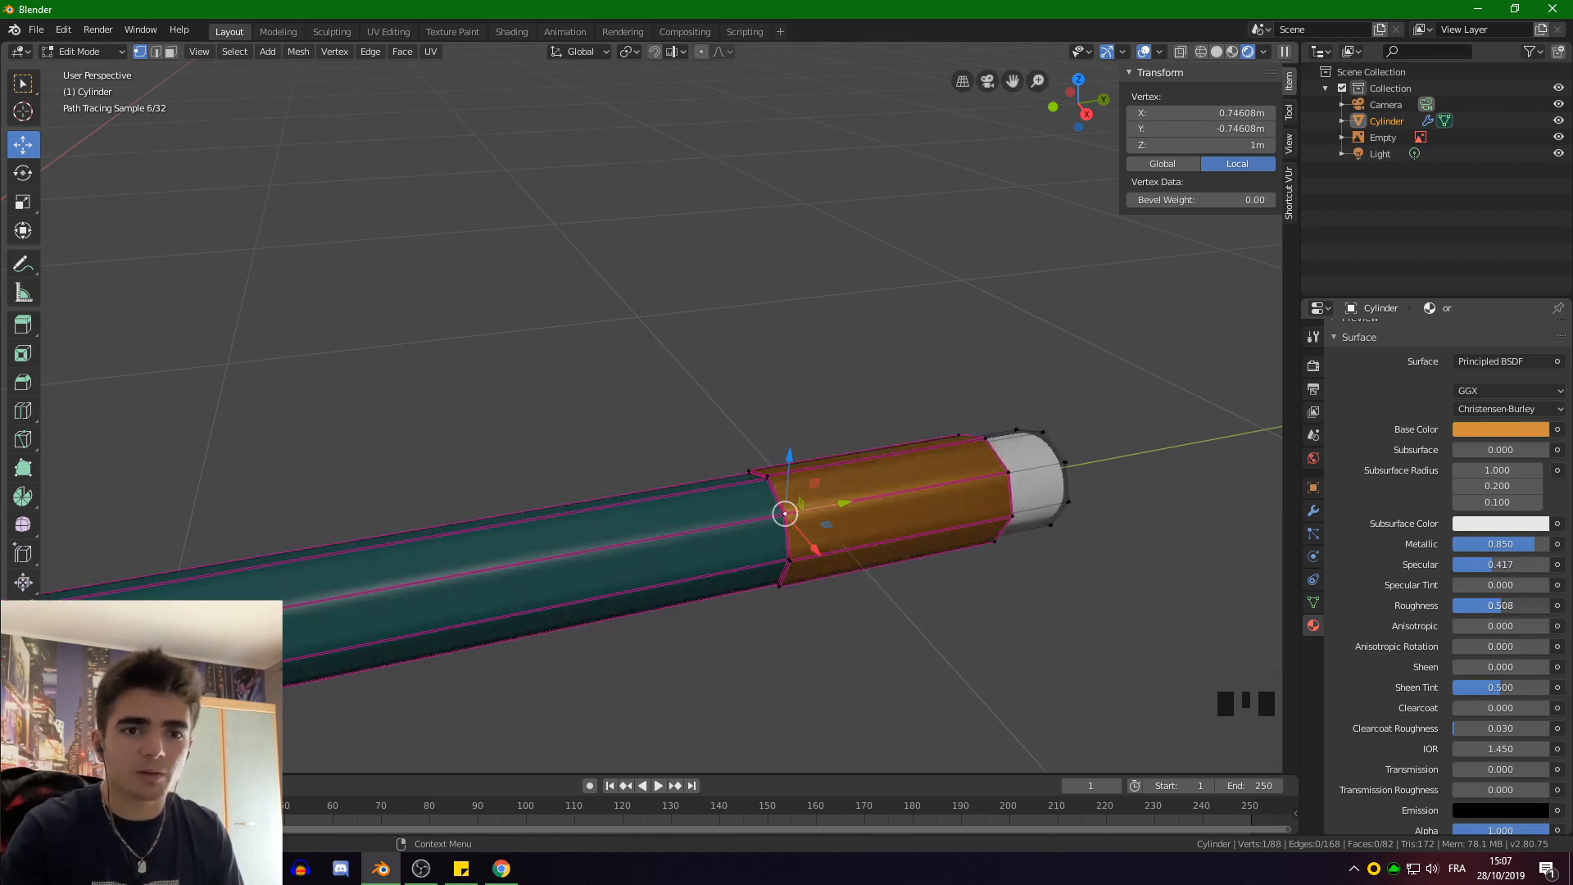
Change the "or" material's surface shader to Glossy BSDF
scroll(1478, 648, "down", 2)
scroll(1478, 653, "up", 11)
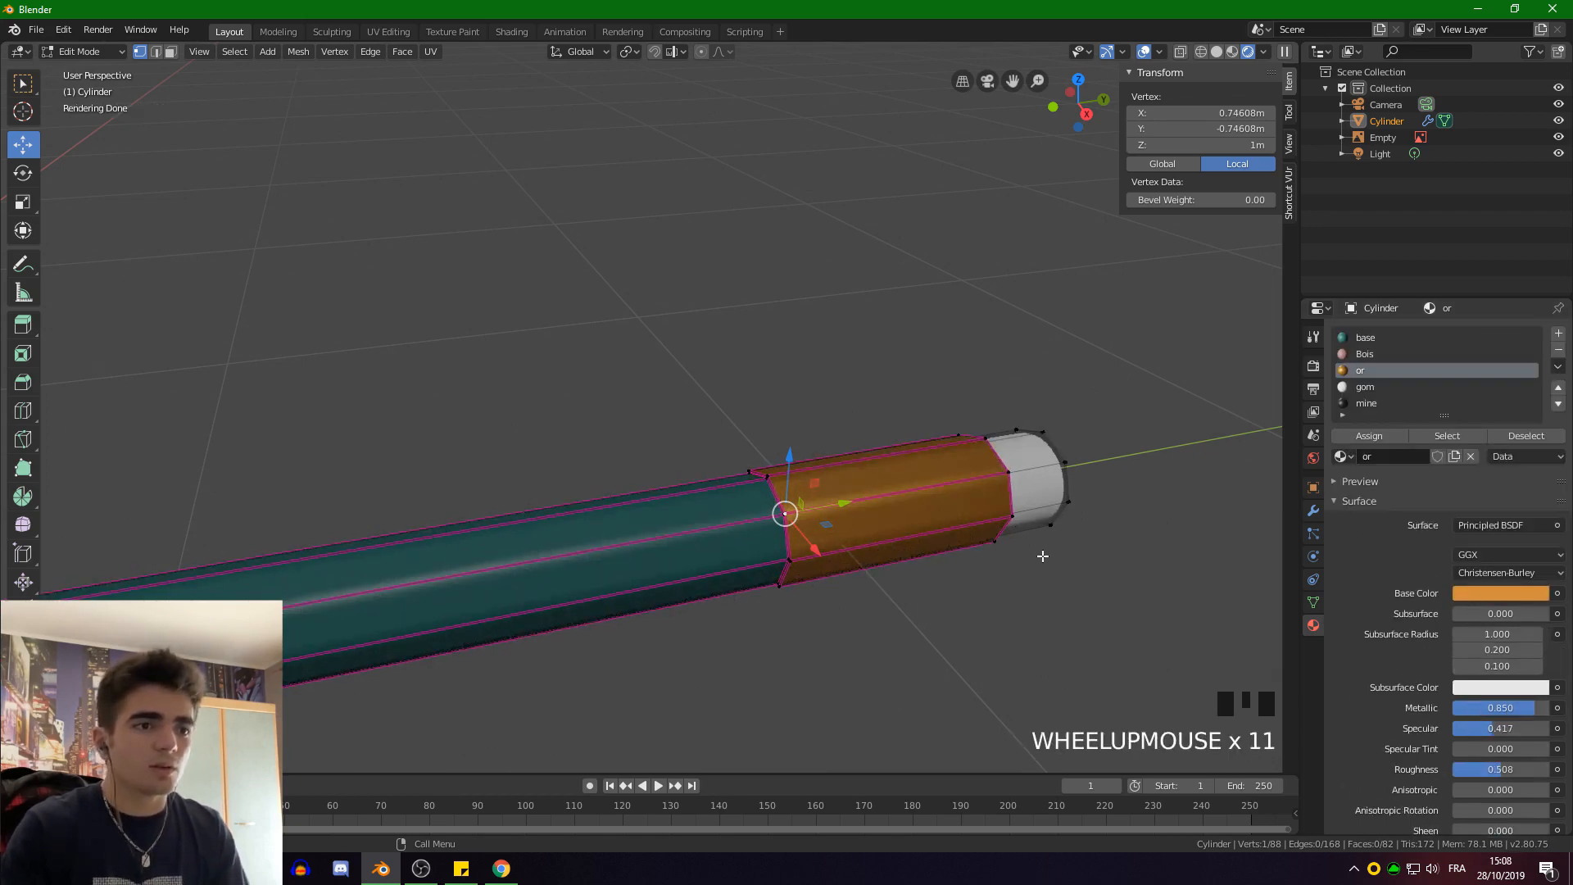
mouse_move(1042, 551)
middle_mouse_down()
mouse_move(1008, 579)
mouse_move(903, 585)
mouse_move(779, 625)
mouse_move(800, 607)
mouse_move(1123, 592)
middle_mouse_up()
scroll(903, 585, "down", 2)
left_click(1492, 526)
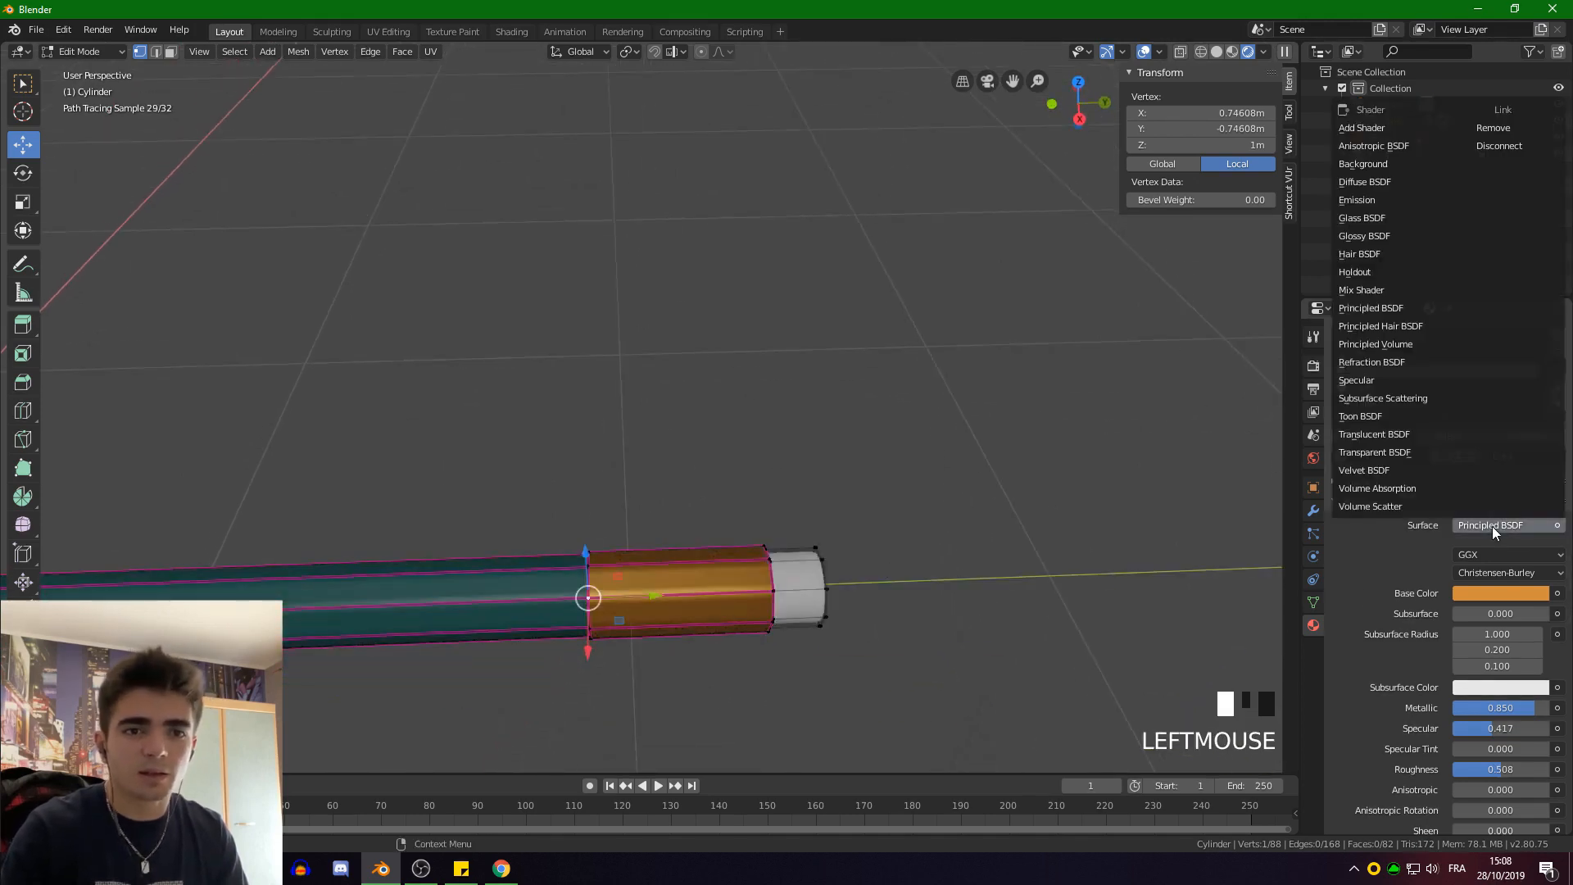
left_click(1392, 235)
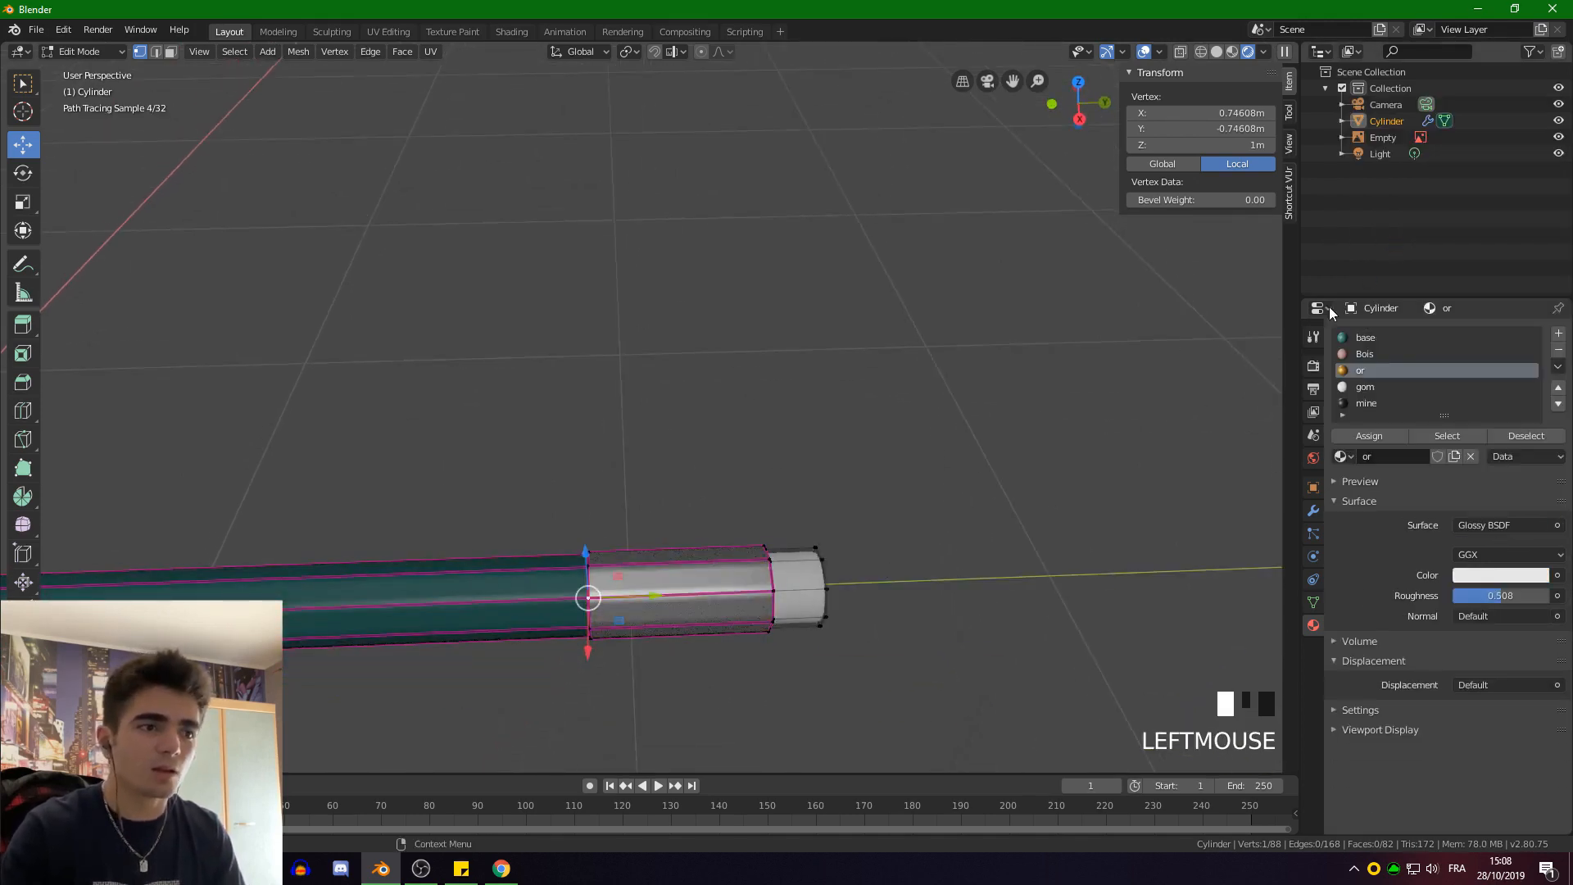